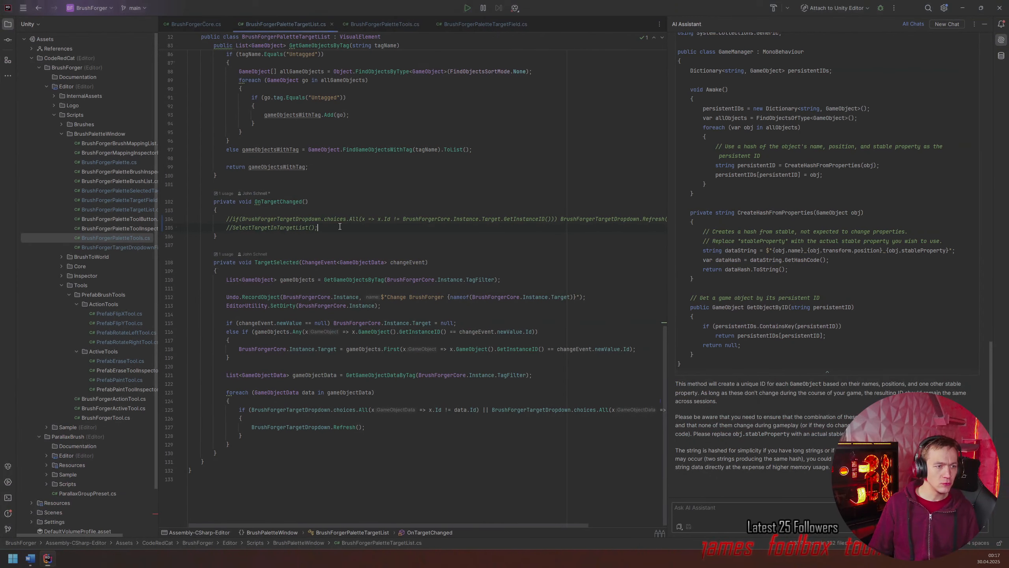
# - Delete the stray empty documentation comment line above the TagChanged event in BrushForgerCore.cs
pyautogui.click(377, 24)
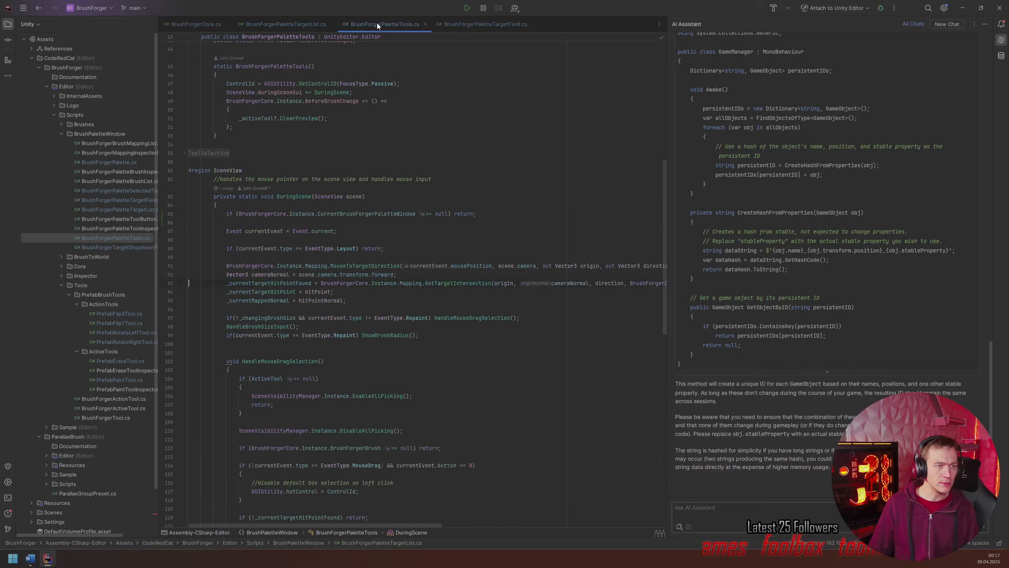
pyautogui.click(190, 23)
pyautogui.click(509, 228)
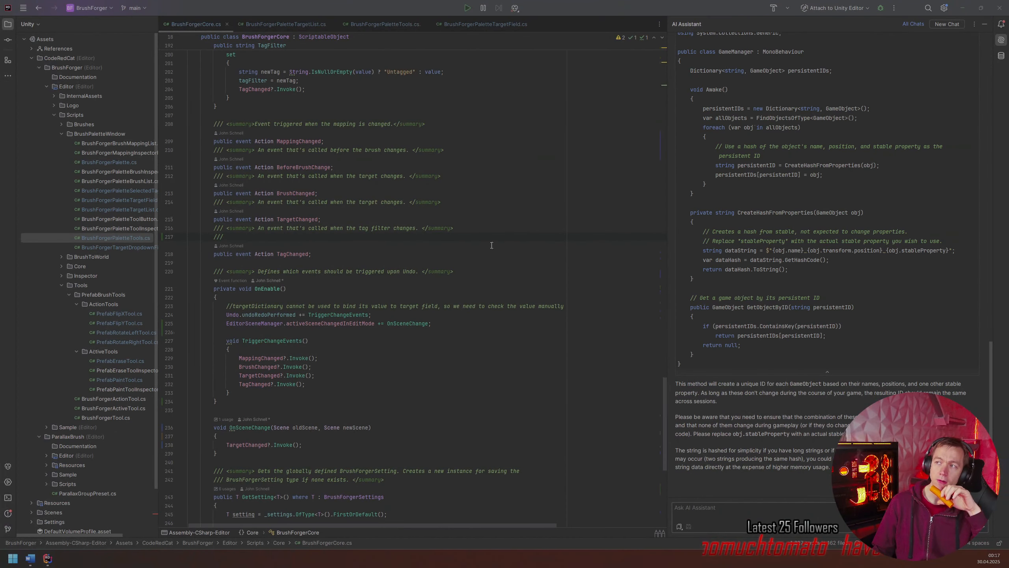
pyautogui.moveTo(469, 238); pyautogui.dragTo(534, 229)
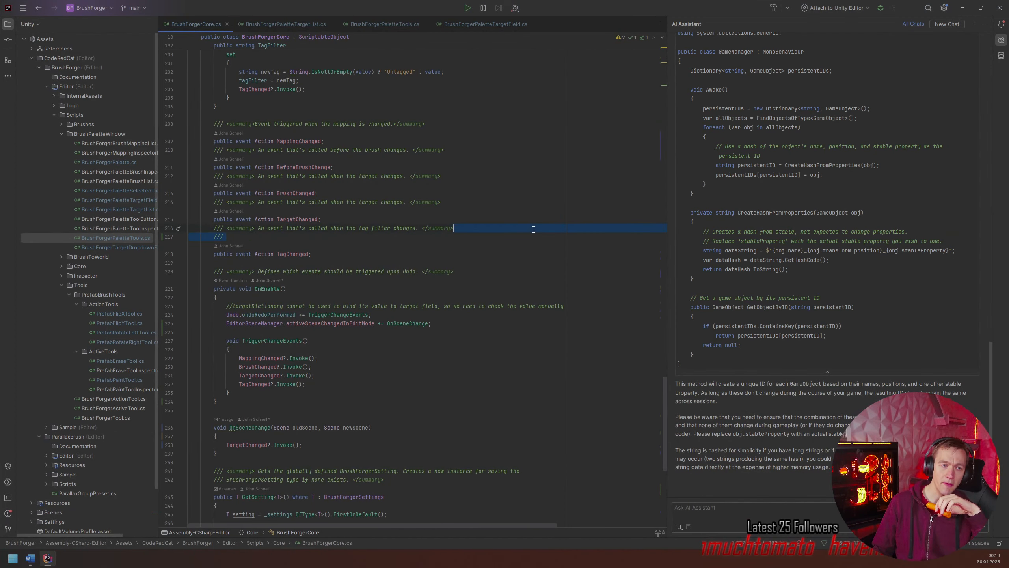
pyautogui.press('BackSpace')
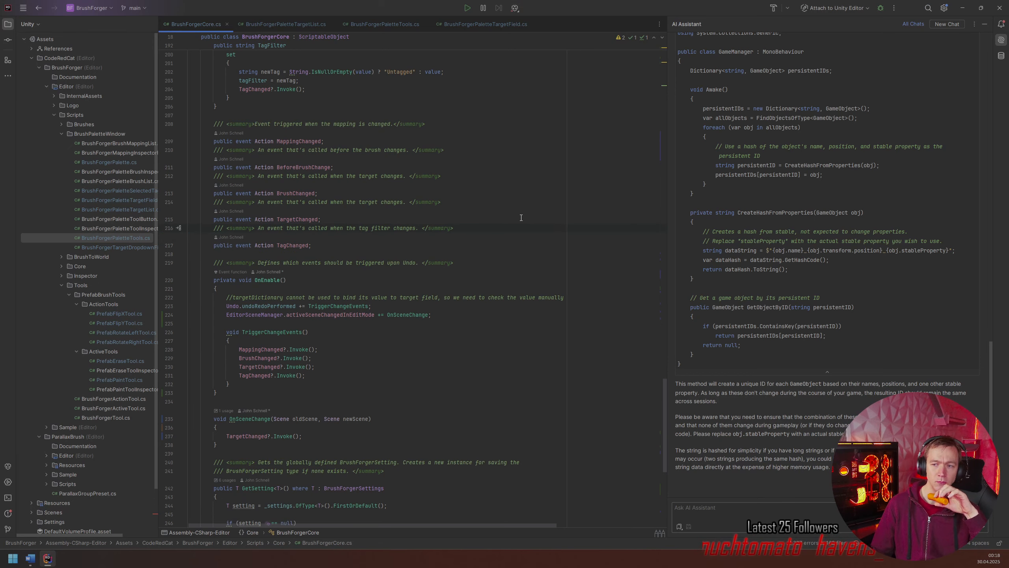
# - Switch to the Unity editor to check its execution state, and return to the BrushForgerCore.cs code in Rider
pyautogui.scroll(5, 517, 218)
pyautogui.hotkey('alt', 'Tab')
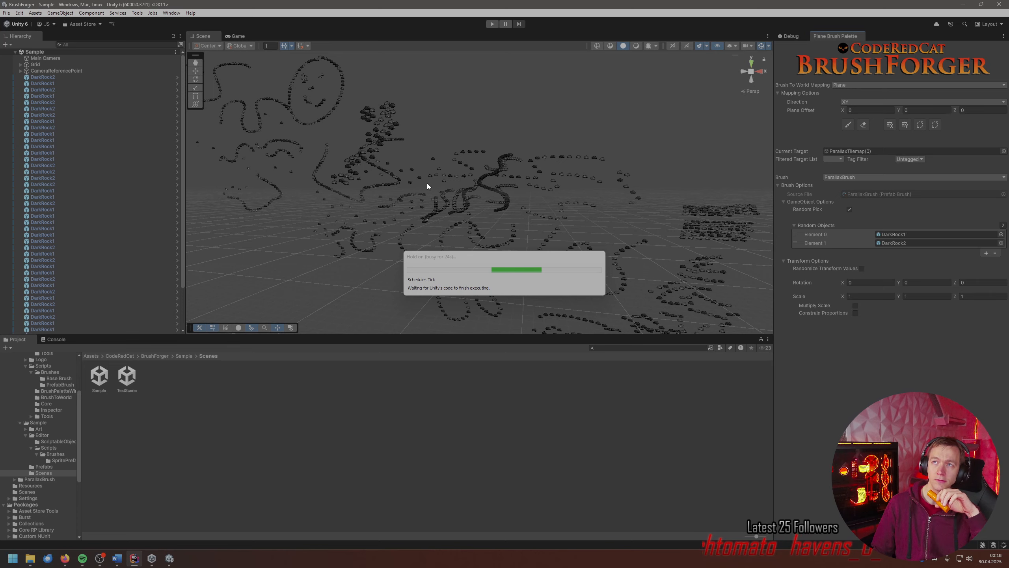
pyautogui.hotkey('alt', 'Tab')
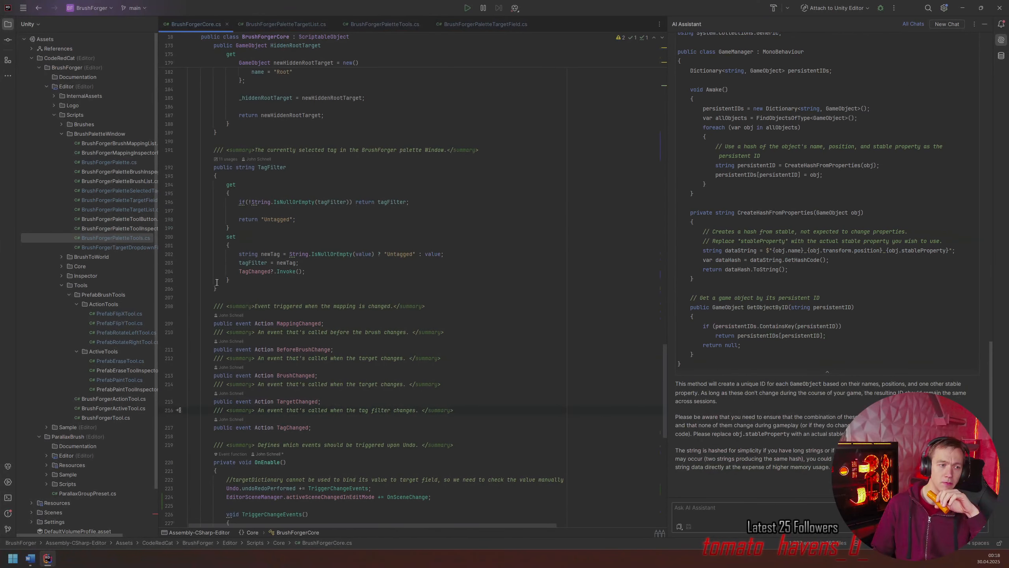
pyautogui.click(239, 271)
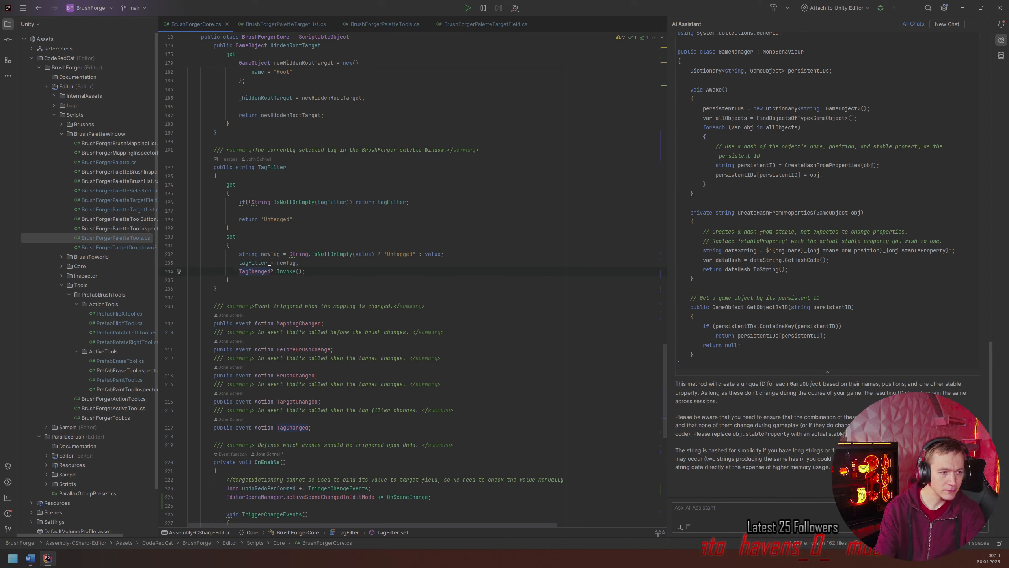
pyautogui.write('//')
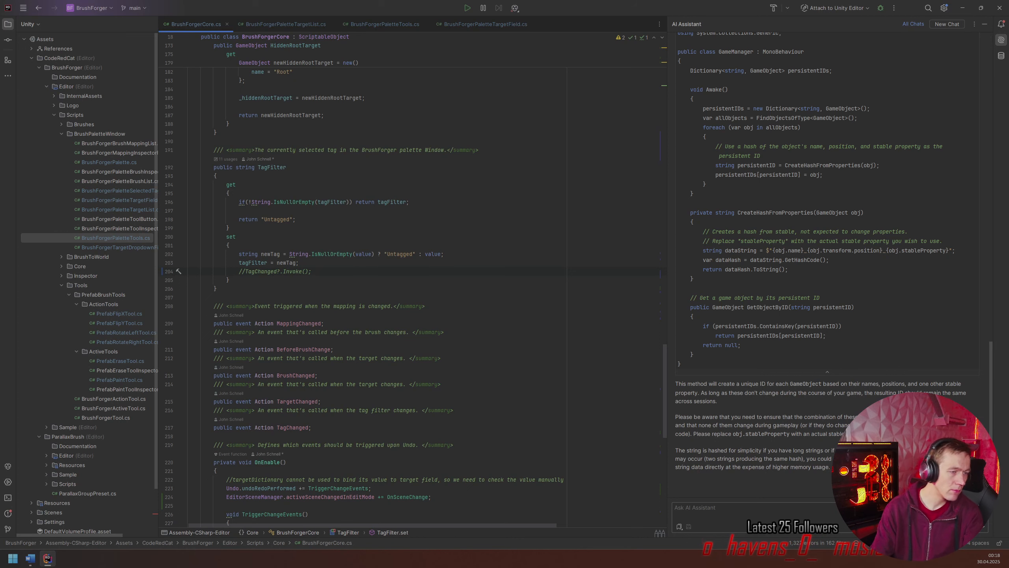
pyautogui.press('BackSpace')
pyautogui.press('BackSpace')
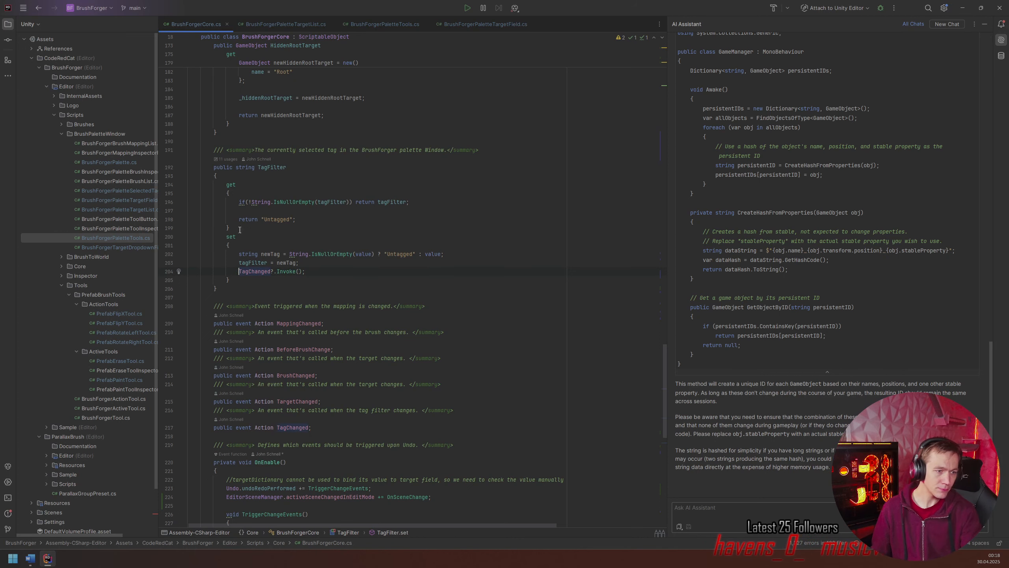
# - Comment out the TargetChanged?.Invoke() calls in both the getter and the setter of the Target property
pyautogui.click(306, 401)
pyautogui.scroll(10, 306, 399)
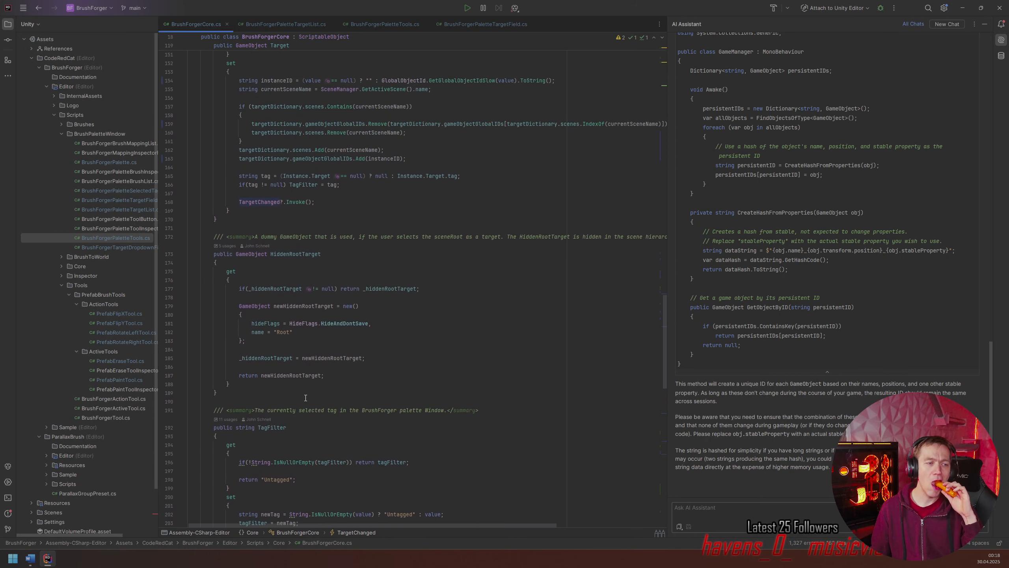
pyautogui.scroll(7, 306, 397)
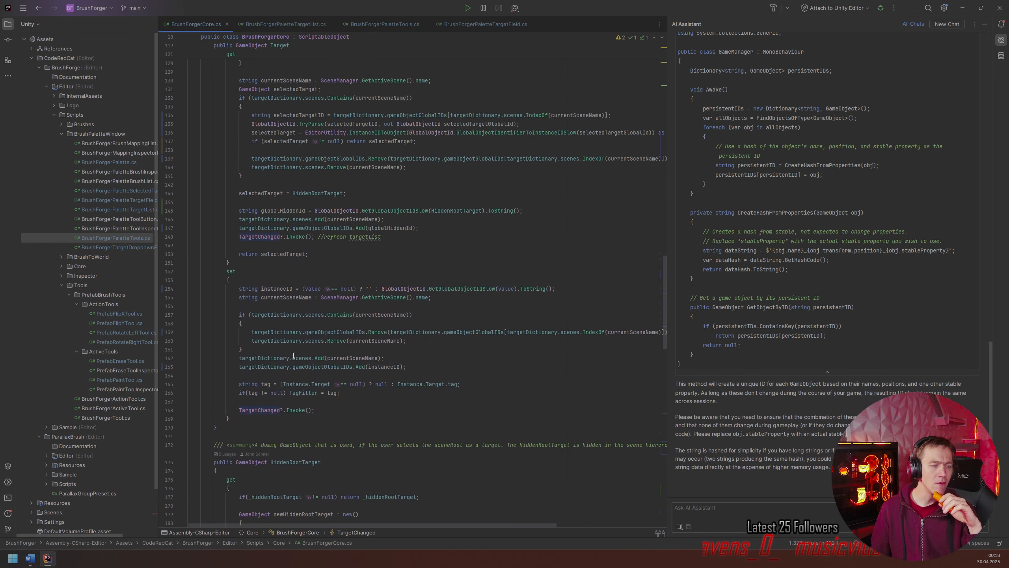
pyautogui.click(274, 235)
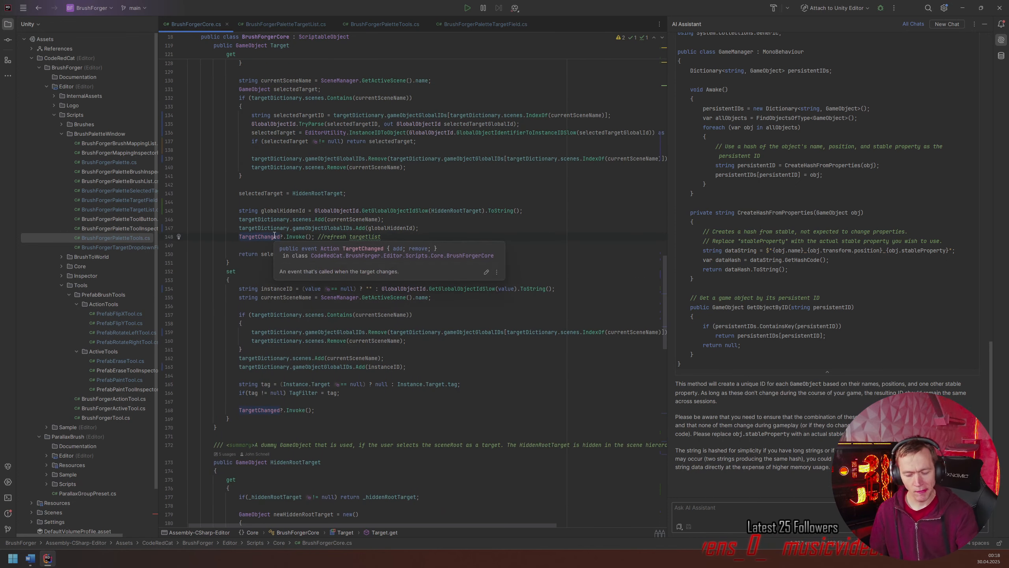
pyautogui.write('//')
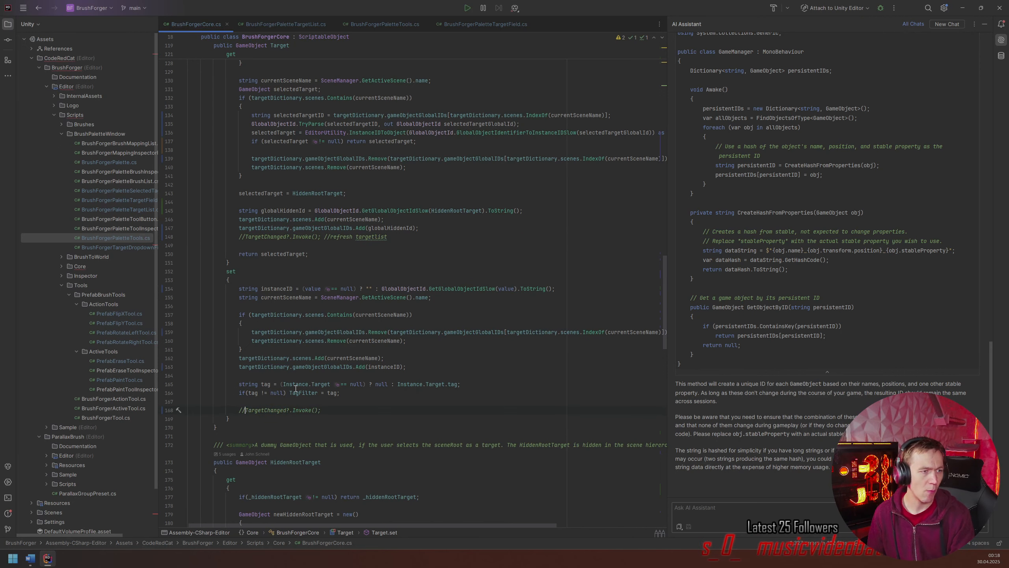
# - Follow the TargetChanged event to its usage in BrushForgerPaletteTargetField and uncomment the _targetField.SetValueWithoutNotify call in OnTargetChanged
pyautogui.scroll(8, 295, 387)
pyautogui.scroll(-20, 294, 385)
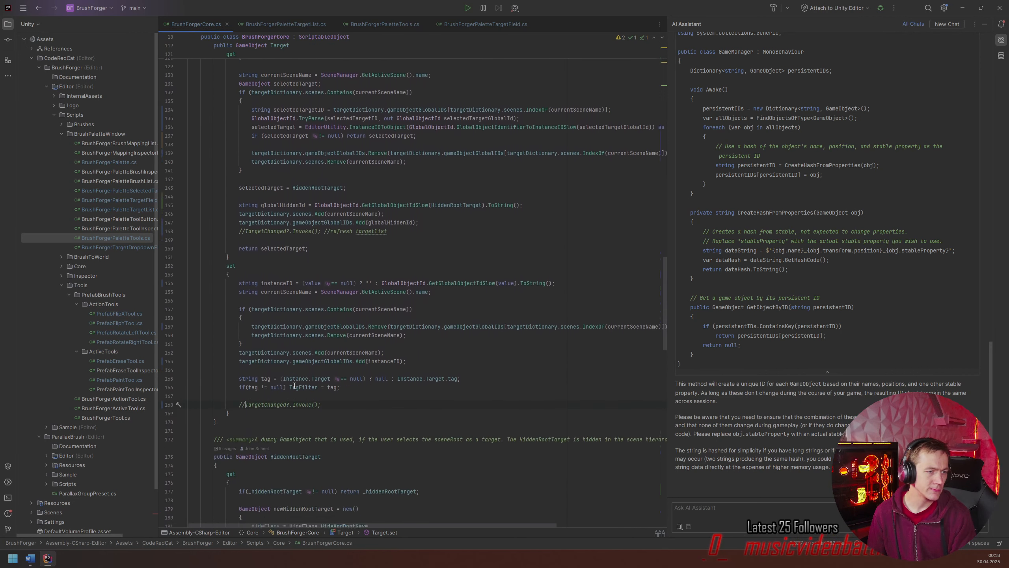
pyautogui.scroll(-4, 299, 376)
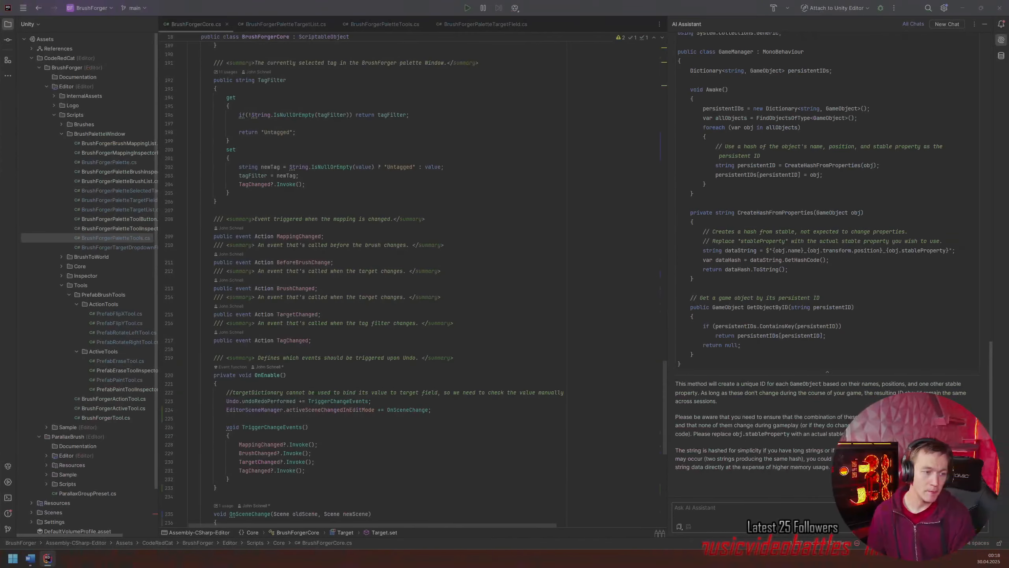
pyautogui.click(259, 462)
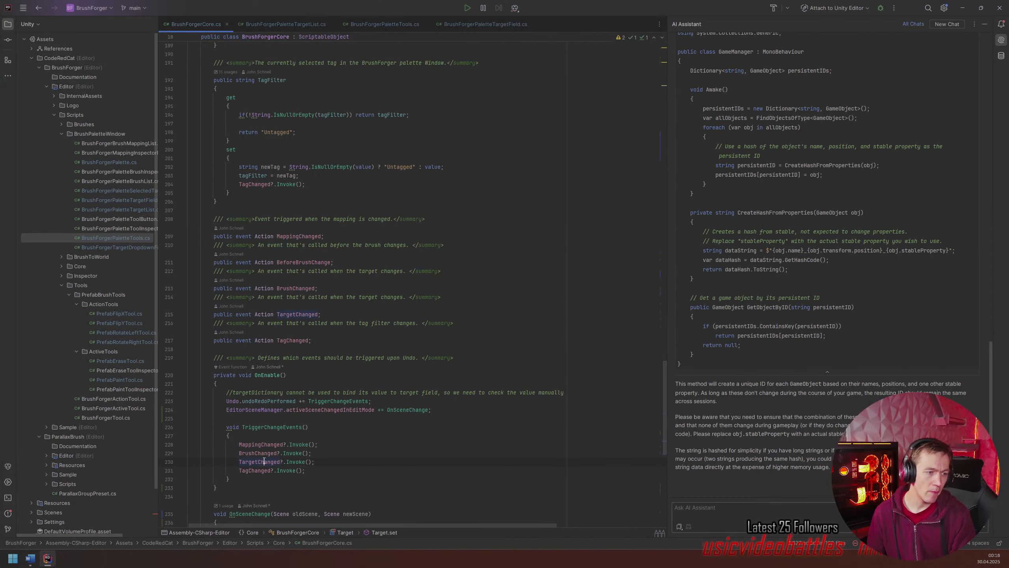
pyautogui.keyDown('ctrl'); pyautogui.click(300, 314); pyautogui.keyUp('ctrl')
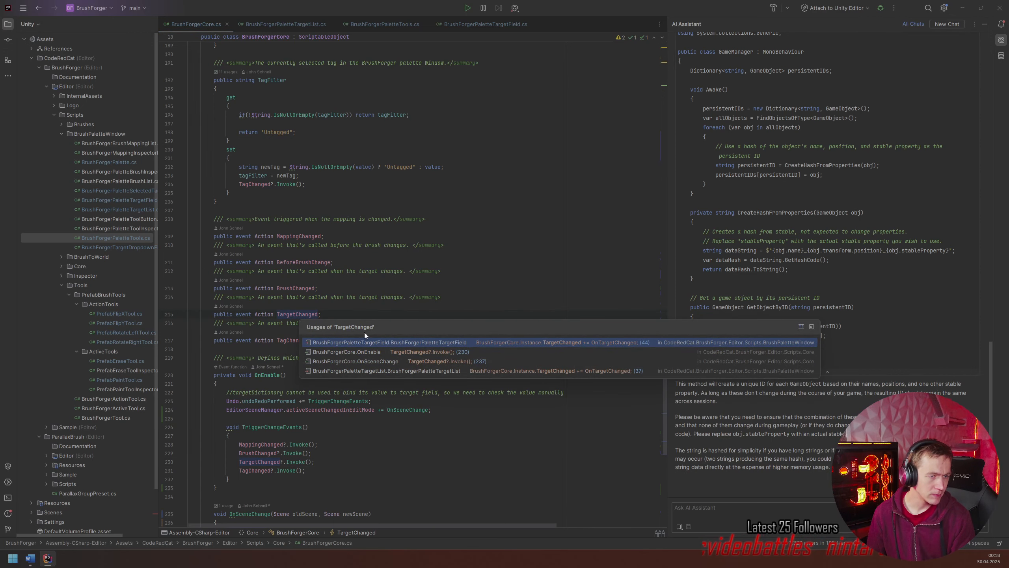
pyautogui.click(372, 344)
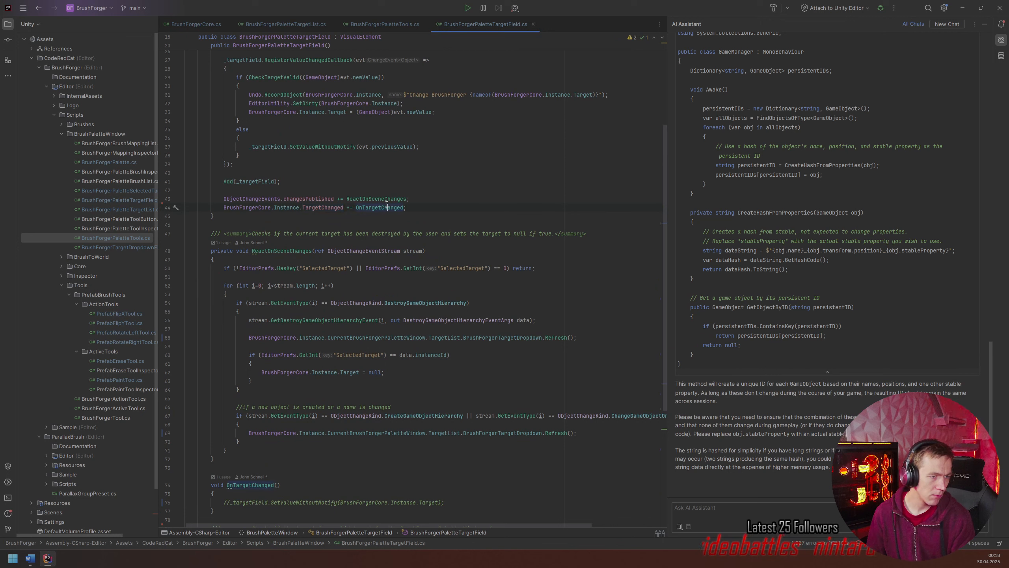
pyautogui.click(229, 504)
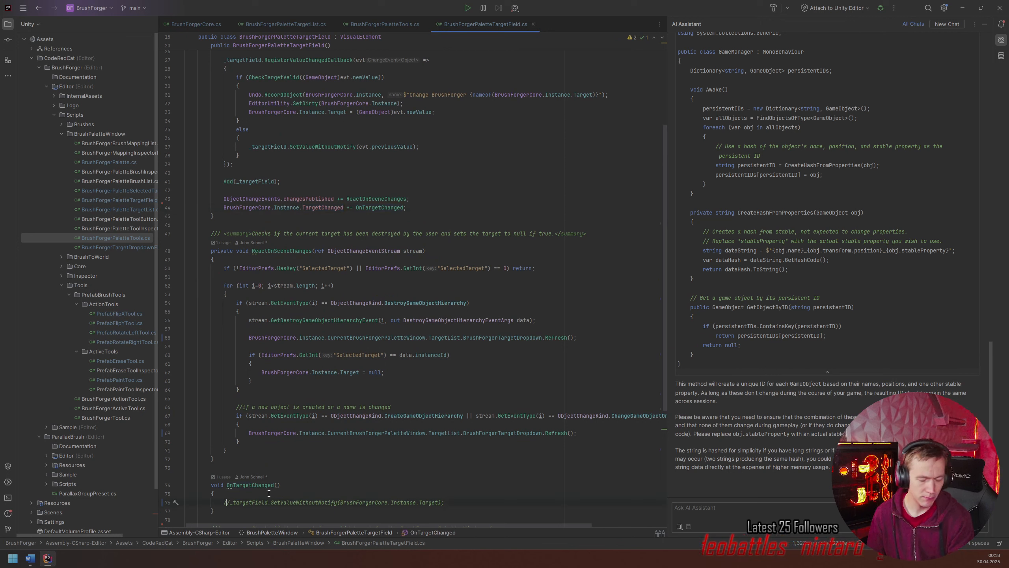
pyautogui.press('BackSpace')
pyautogui.press('BackSpace')
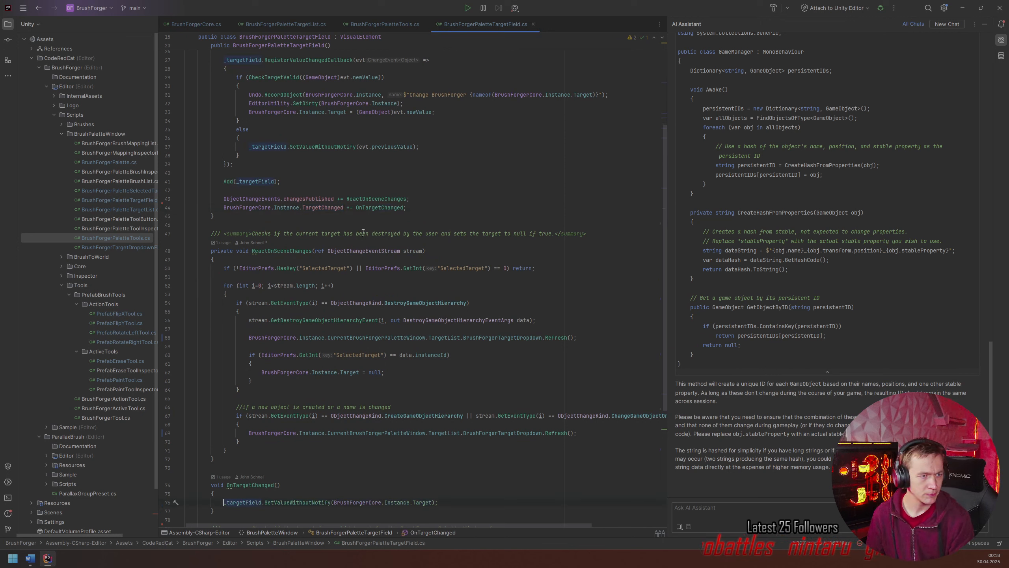
# - Recheck the usages of TargetChanged and its subscription in BrushForgerPaletteTargetField.cs, and close that file
pyautogui.keyDown('ctrl'); pyautogui.click(338, 208); pyautogui.keyUp('ctrl')
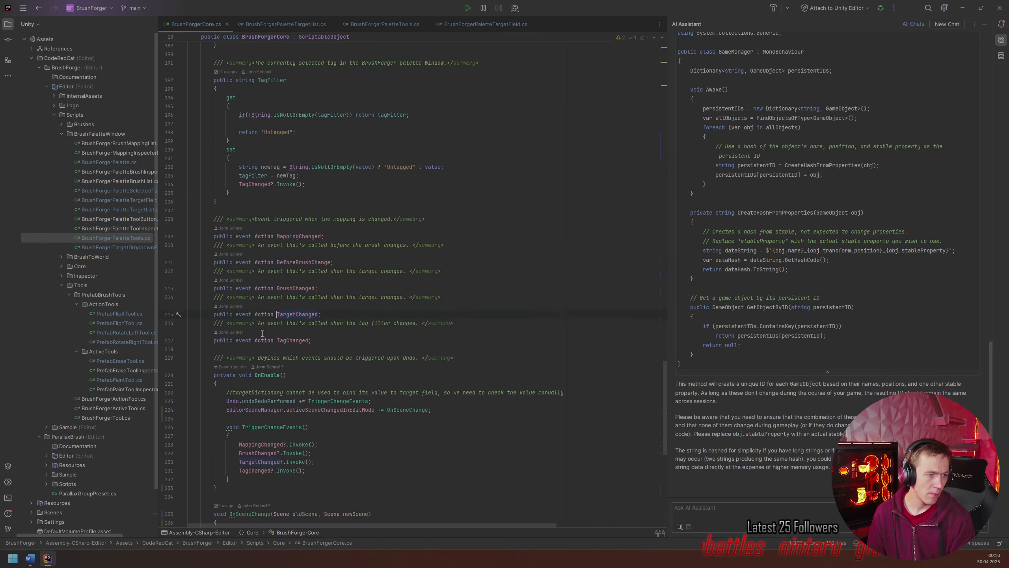
pyautogui.keyDown('ctrl'); pyautogui.click(296, 315); pyautogui.keyUp('ctrl')
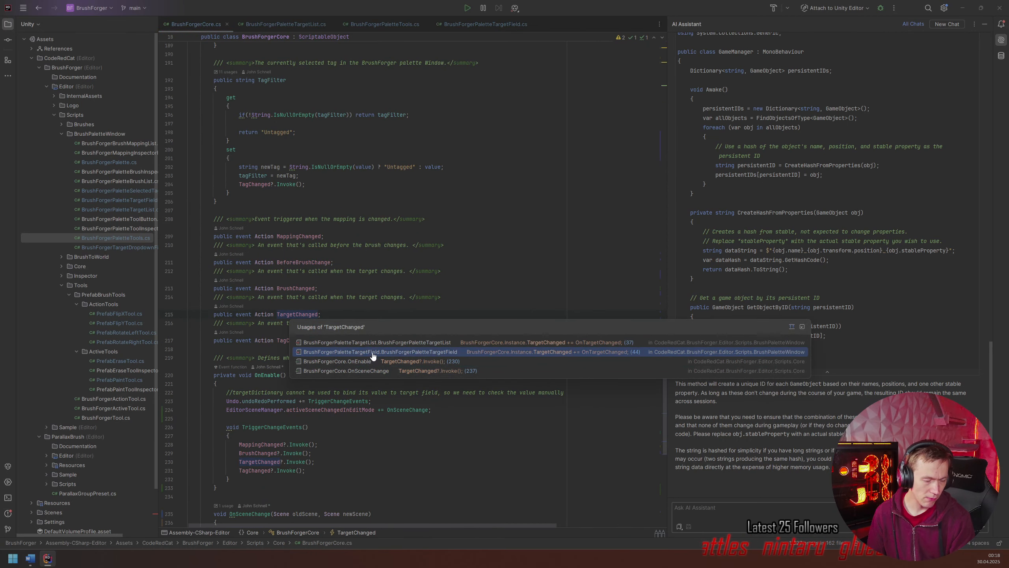
pyautogui.click(354, 340)
pyautogui.click(376, 207)
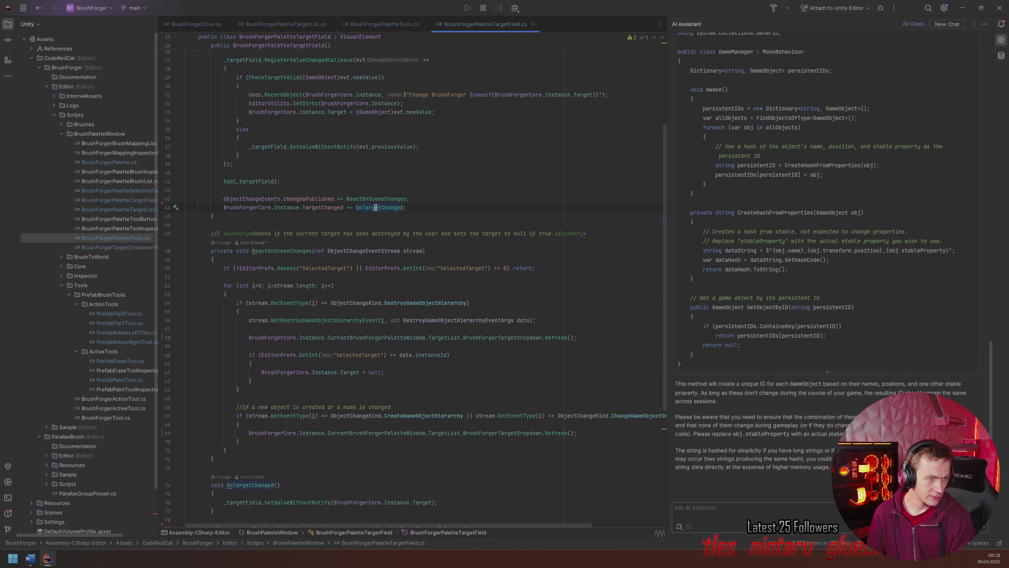
pyautogui.scroll(-1, 283, 434)
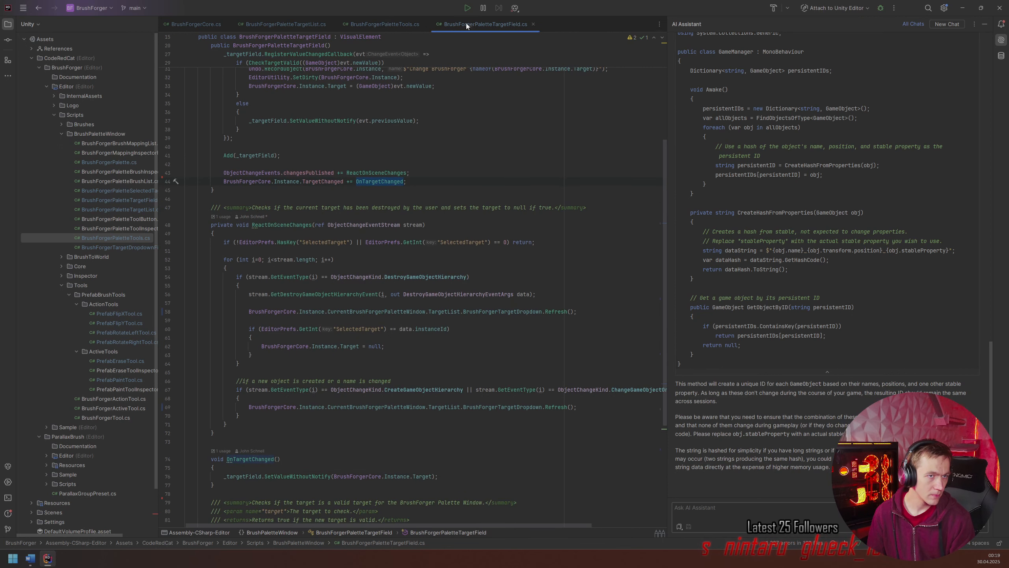
pyautogui.click(533, 24)
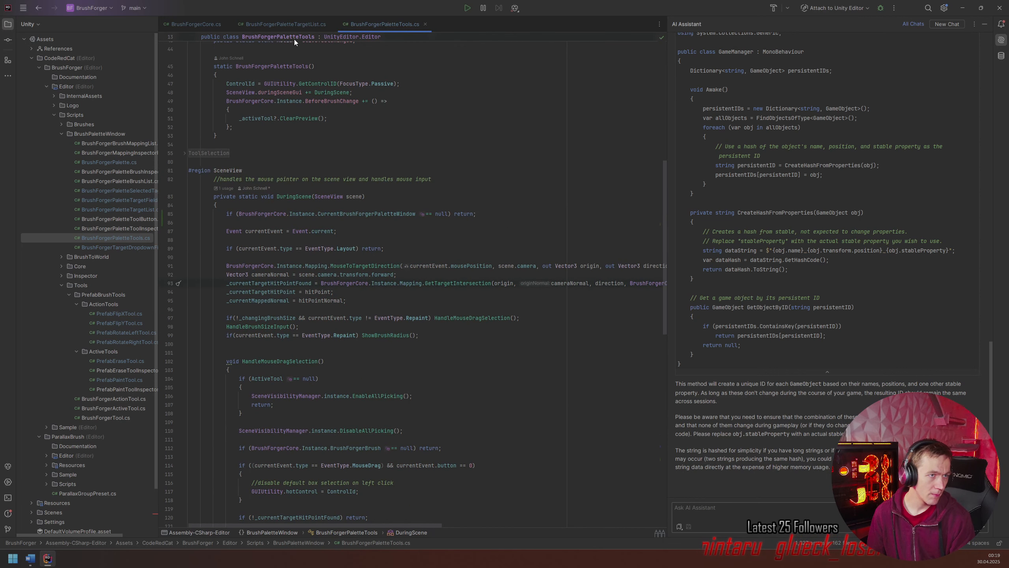
# - Uncomment the dropdown refresh check and the SelectTargetInTargetList() call in OnTargetChanged of BrushForgerPaletteTargetList.cs, and close the file
pyautogui.click(286, 24)
pyautogui.click(235, 218)
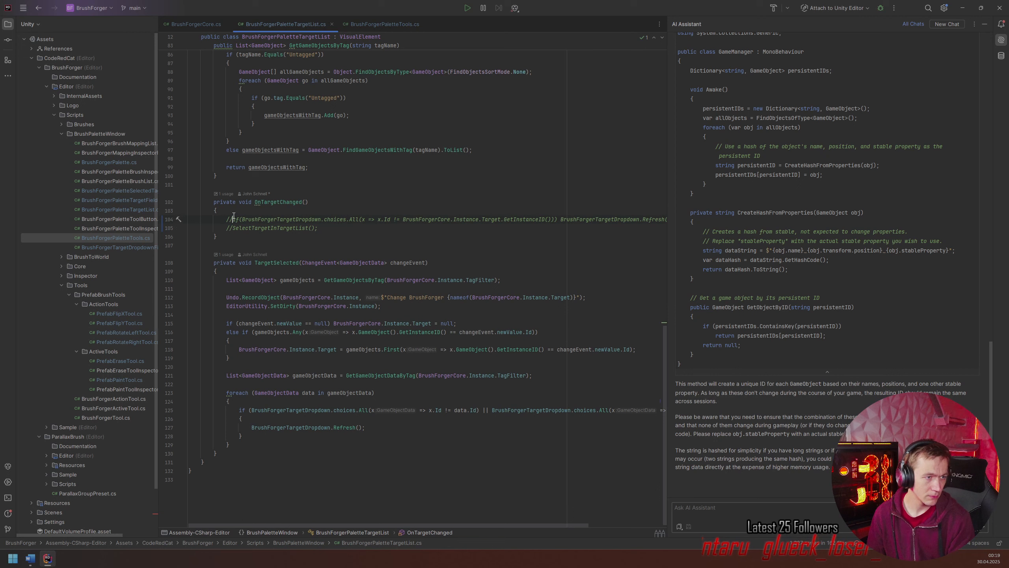
pyautogui.press('BackSpace')
pyautogui.press('BackSpace')
pyautogui.press('Down')
pyautogui.press('Delete')
pyautogui.press('Delete')
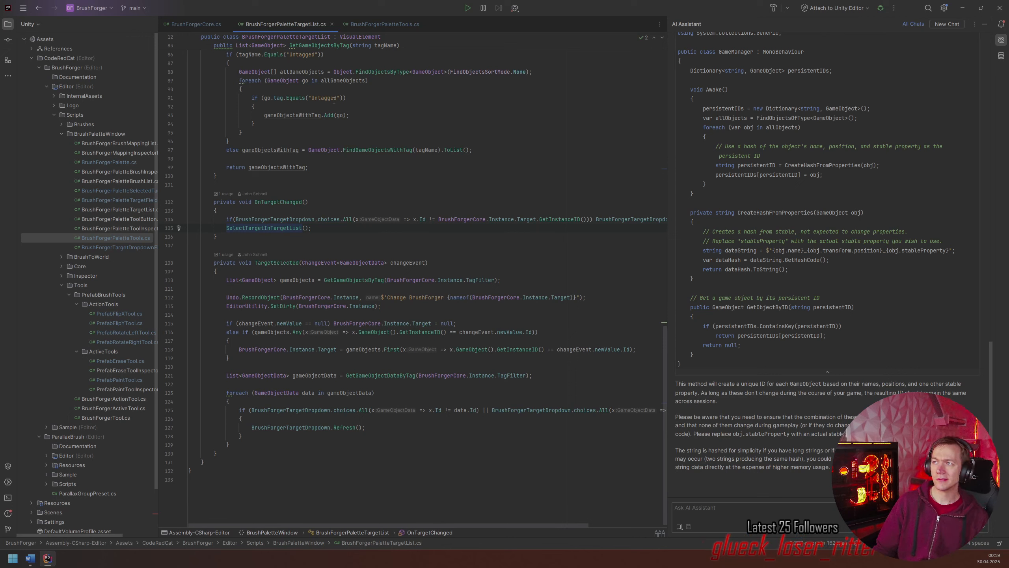
pyautogui.click(332, 26)
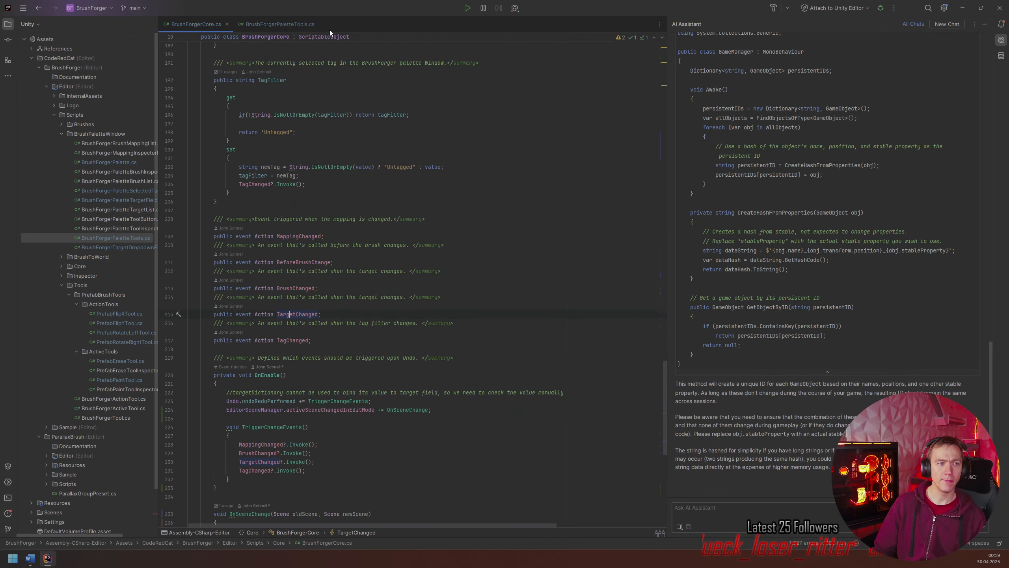
pyautogui.scroll(6, 321, 185)
pyautogui.scroll(15, 321, 186)
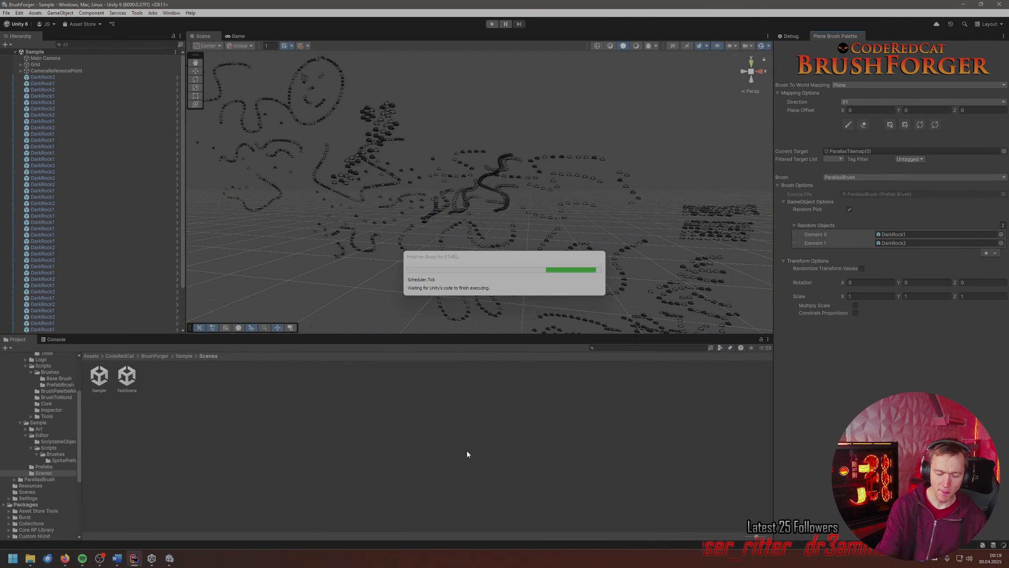
# - Open the Windows Task Manager, end the Unity Hub process group that contains the hung Unity Editor, and close the Task Manager
pyautogui.hotkey('ctrl', 'shift', 'Escape')
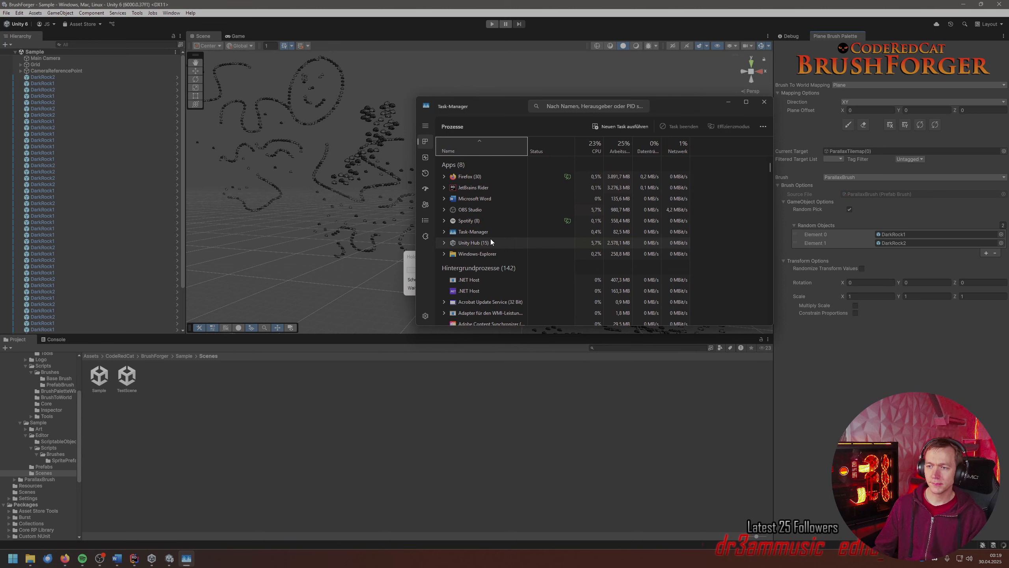
pyautogui.scroll(-1, 490, 238)
pyautogui.scroll(1, 490, 238)
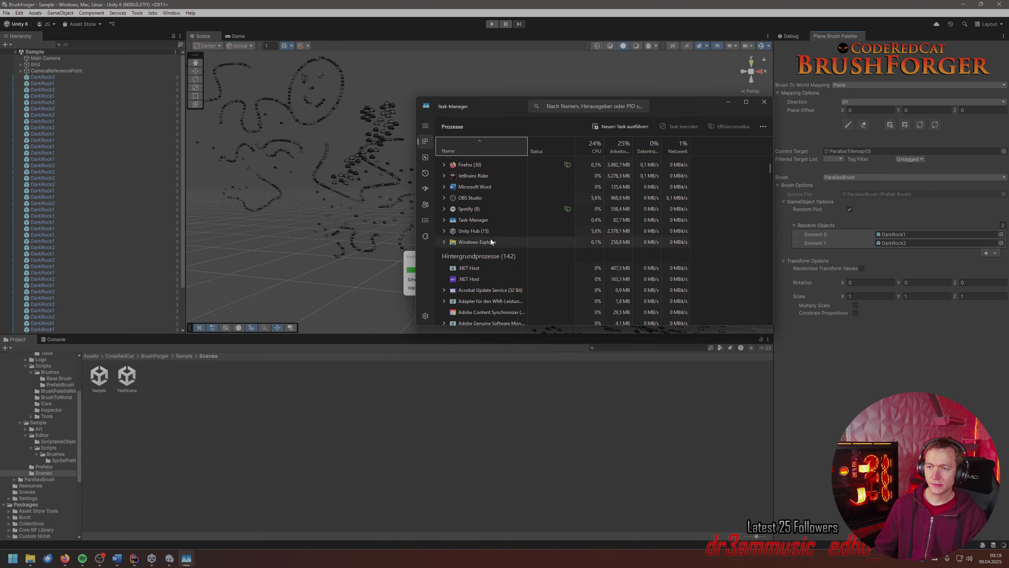
pyautogui.click(444, 230)
pyautogui.scroll(-2, 451, 236)
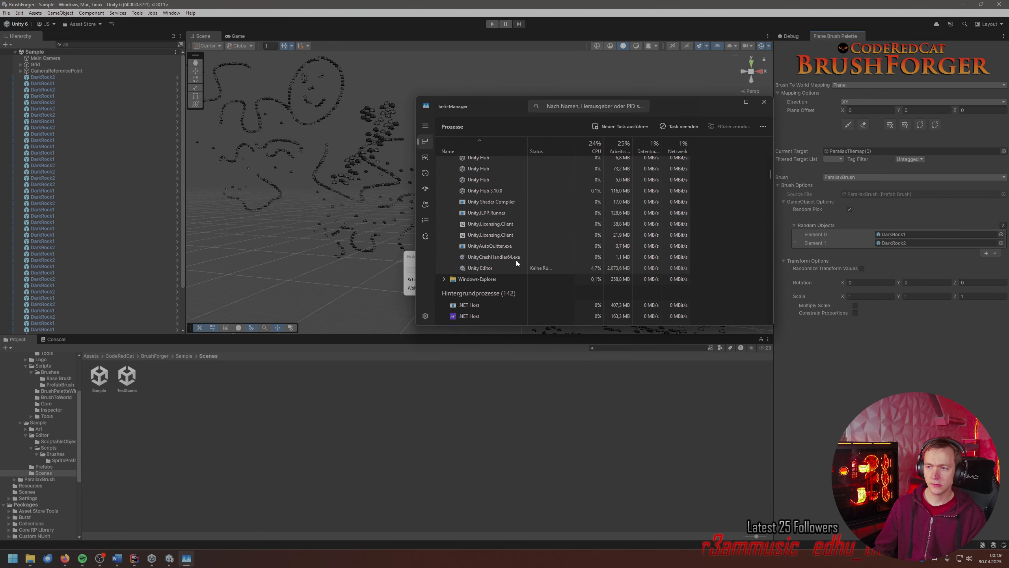
pyautogui.scroll(2, 507, 256)
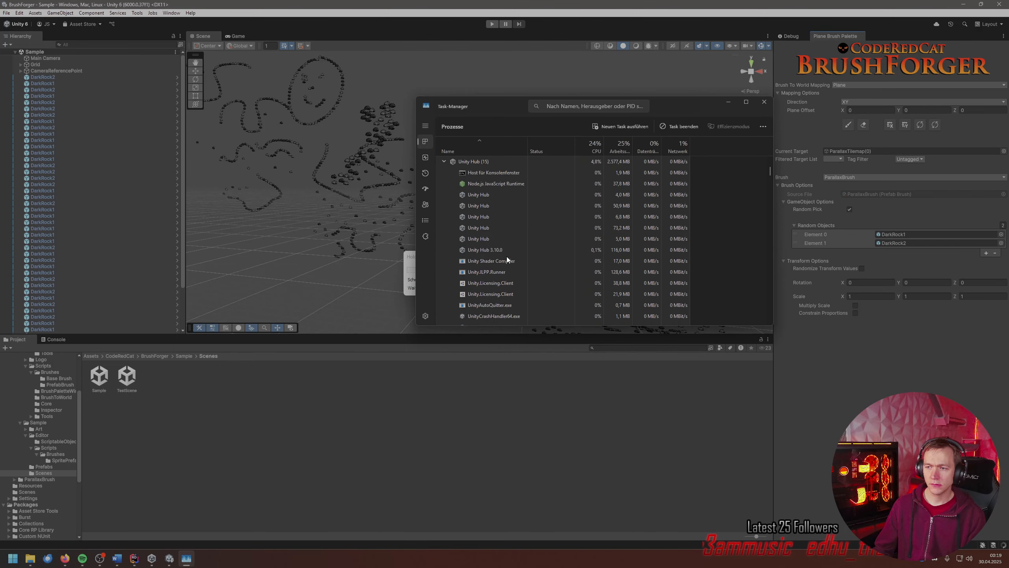
pyautogui.rightClick(488, 164)
pyautogui.click(528, 191)
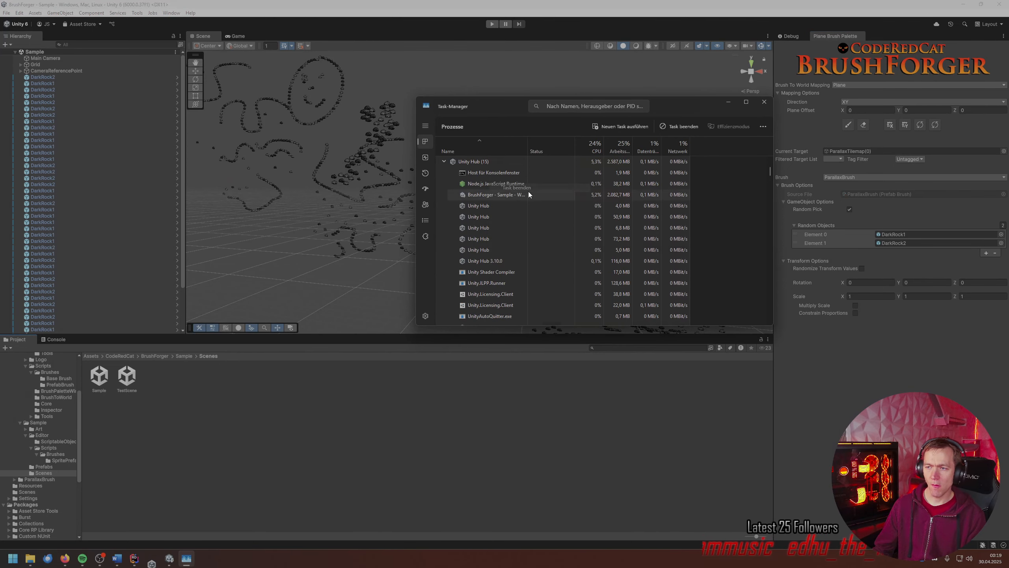
pyautogui.click(763, 103)
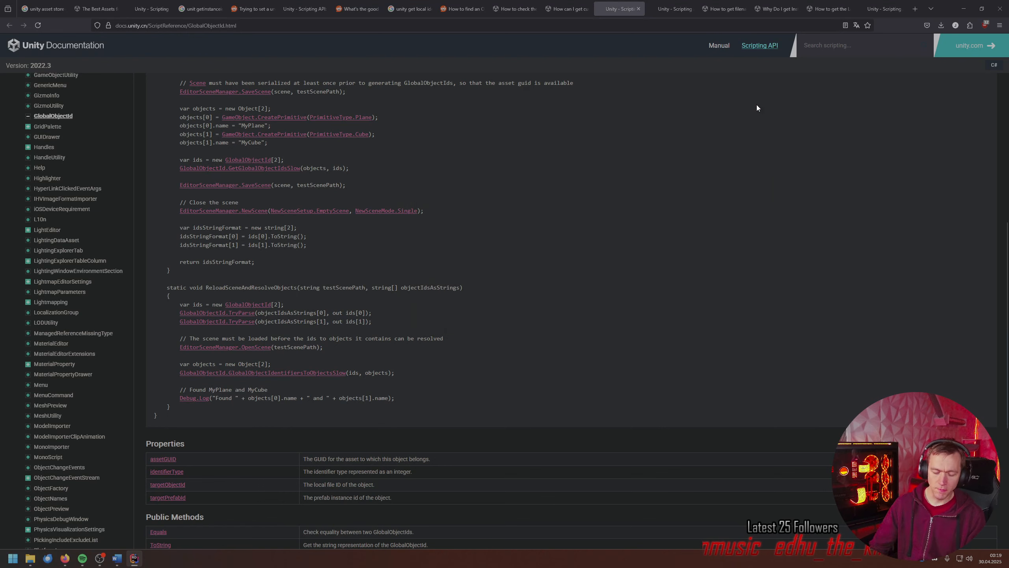
# - Launch Unity Hub, open the BrushForger project, and close the Hub window
pyautogui.press('super')
pyautogui.write('unity hub')
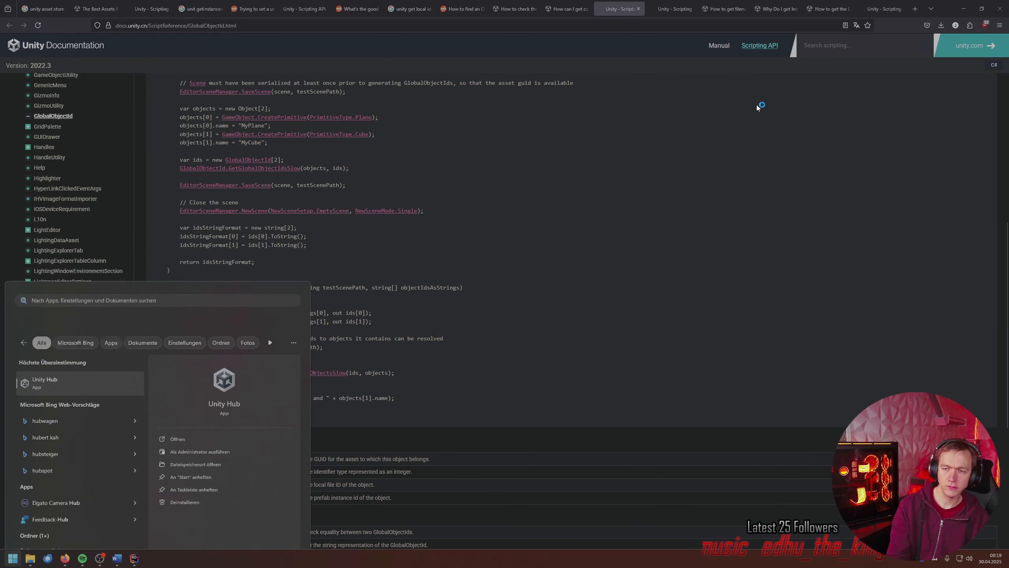
pyautogui.press('Return')
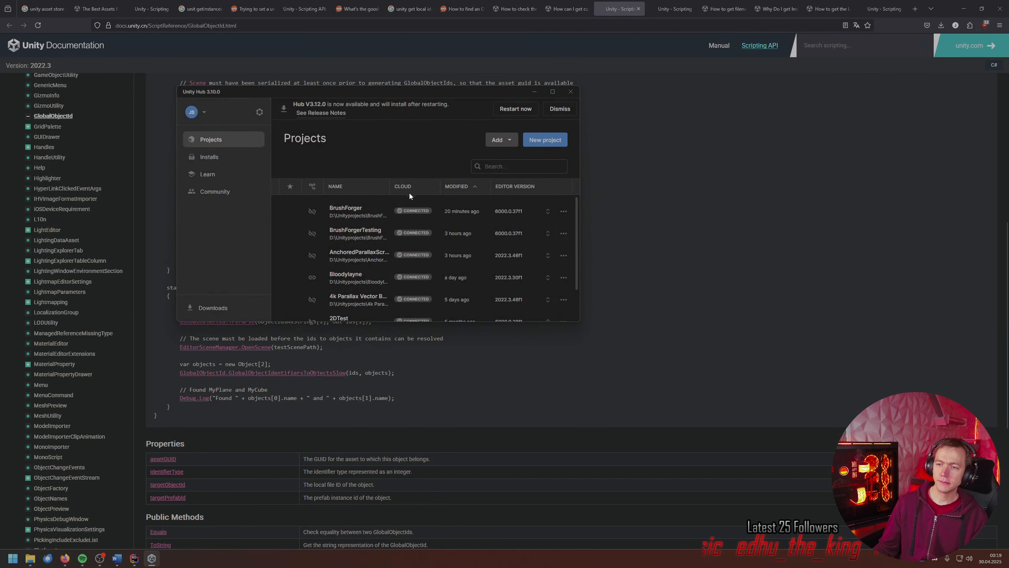
pyautogui.click(350, 211)
pyautogui.click(570, 91)
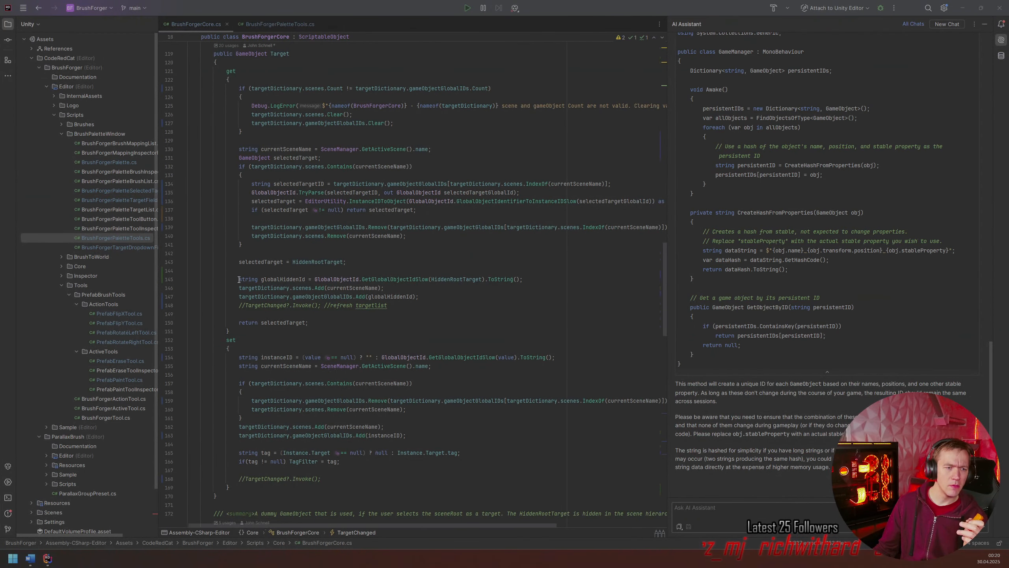
# - In the Target getter of BrushForgerCore.cs, comment out the globalHiddenId declaration and the two Add calls to targetDictionary.scenes and gameObjectGlobalIDs
pyautogui.click(239, 279)
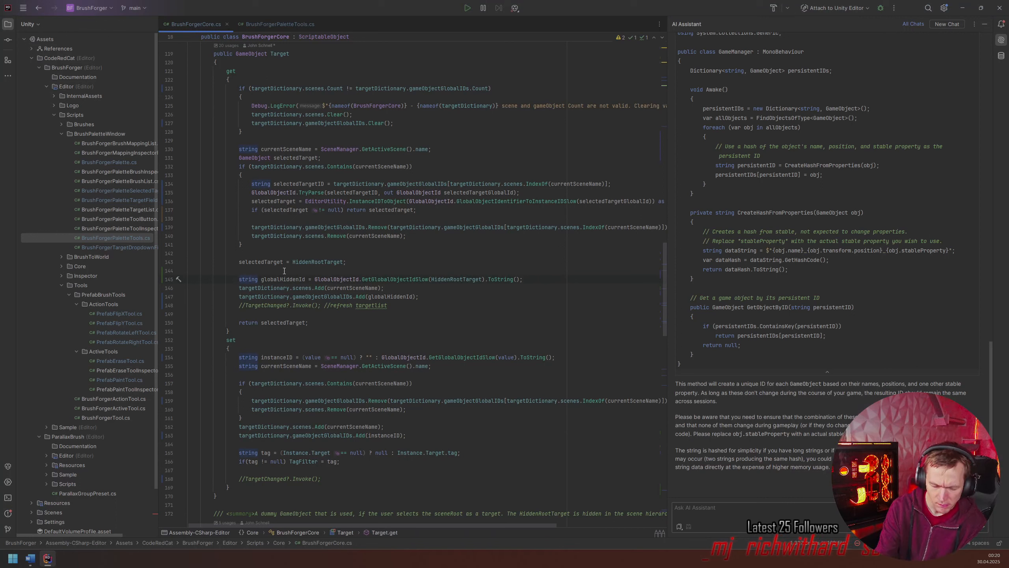
pyautogui.hotkey('ctrl', '/')
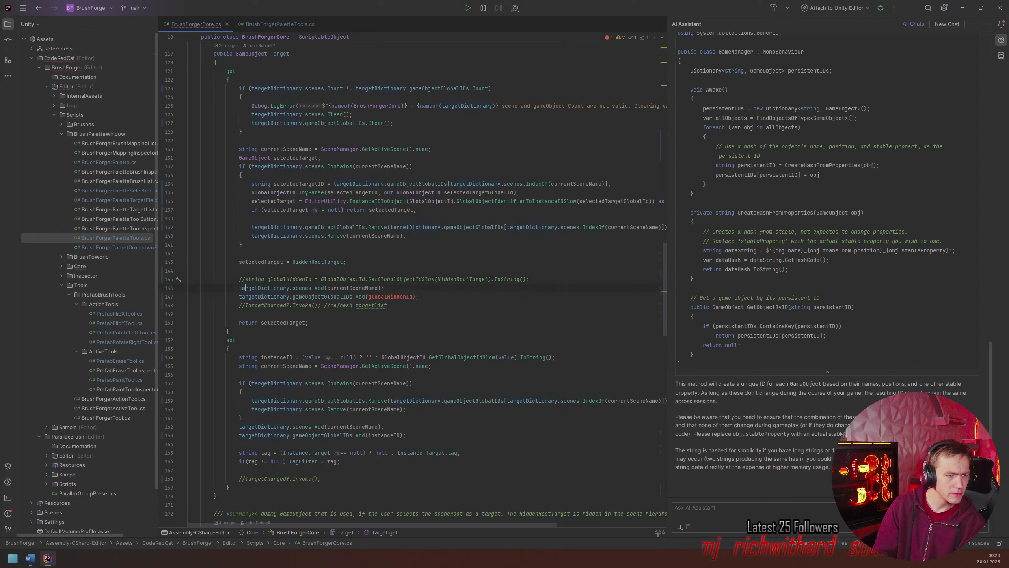
pyautogui.write('//')
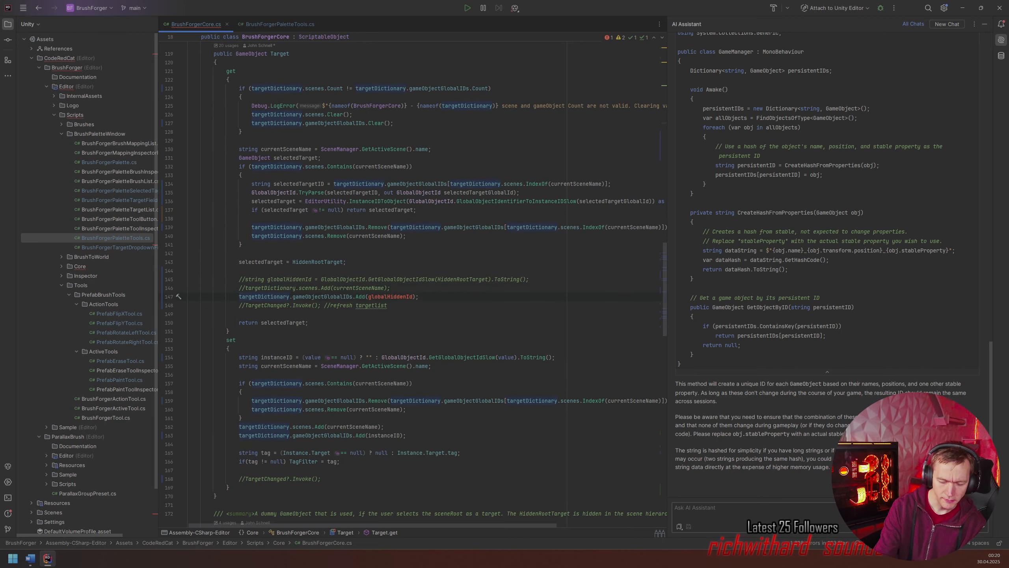
pyautogui.write('//')
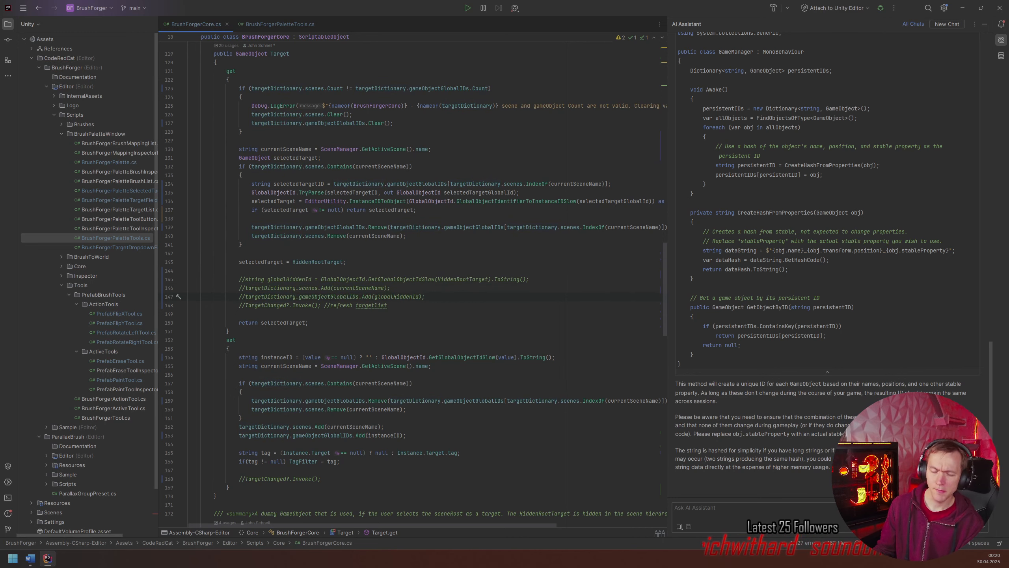
# - Switch to the hung Unity Editor, end the Unity Hub process group through the Task Manager, and close the Task Manager
pyautogui.hotkey('alt', 'Tab')
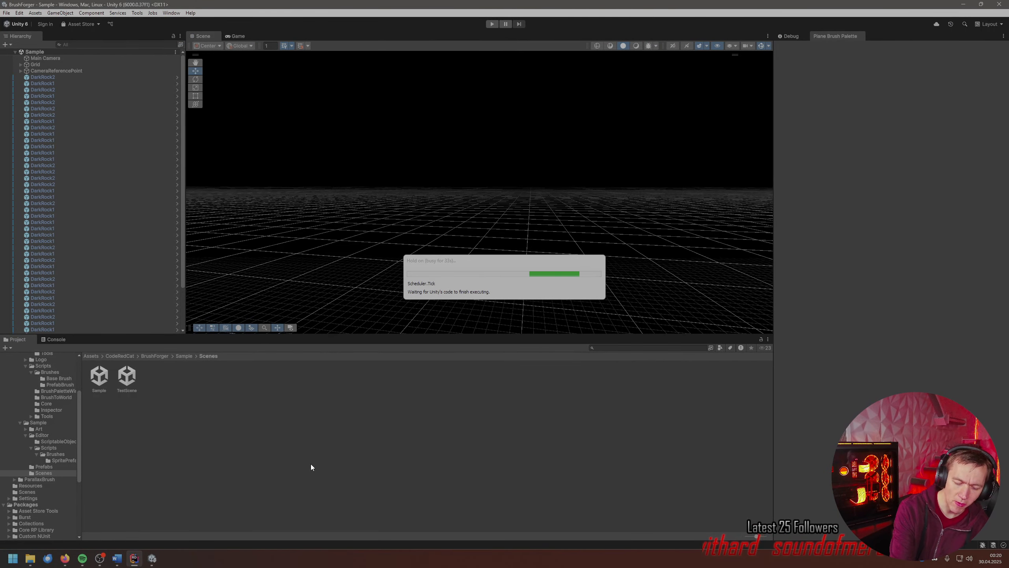
pyautogui.hotkey('ctrl', 'shift', 'Escape')
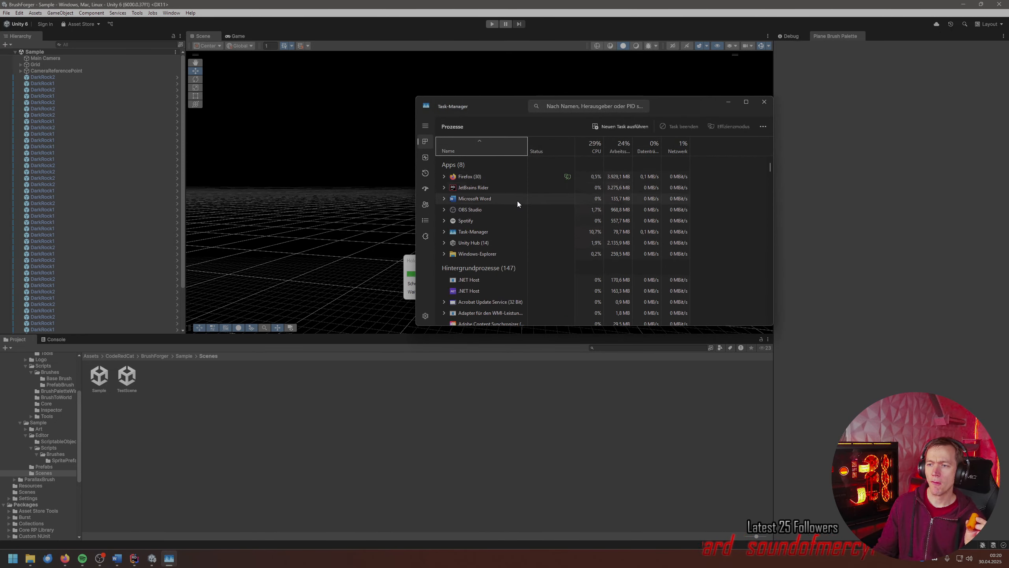
pyautogui.rightClick(489, 247)
pyautogui.click(523, 268)
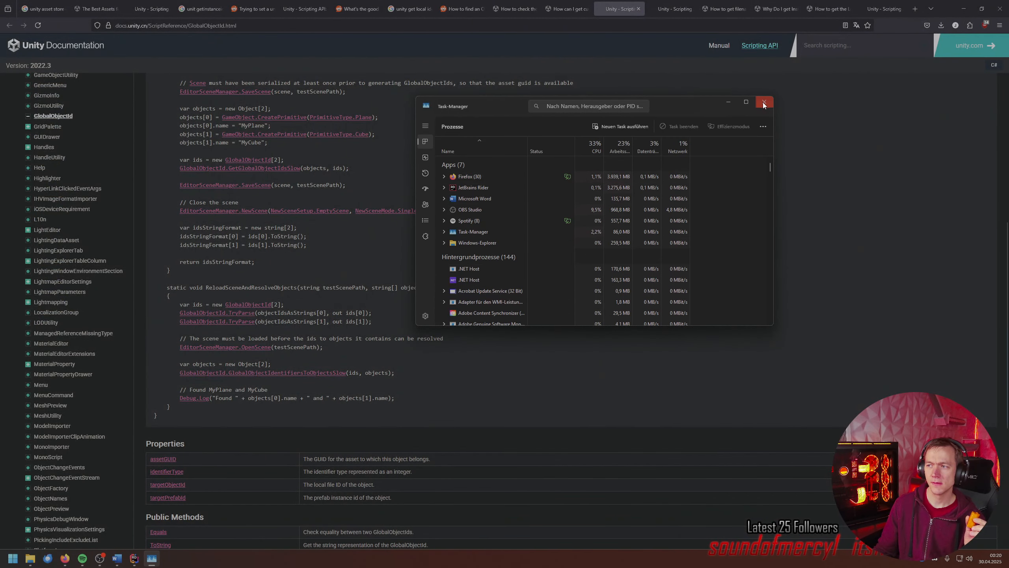
pyautogui.click(764, 102)
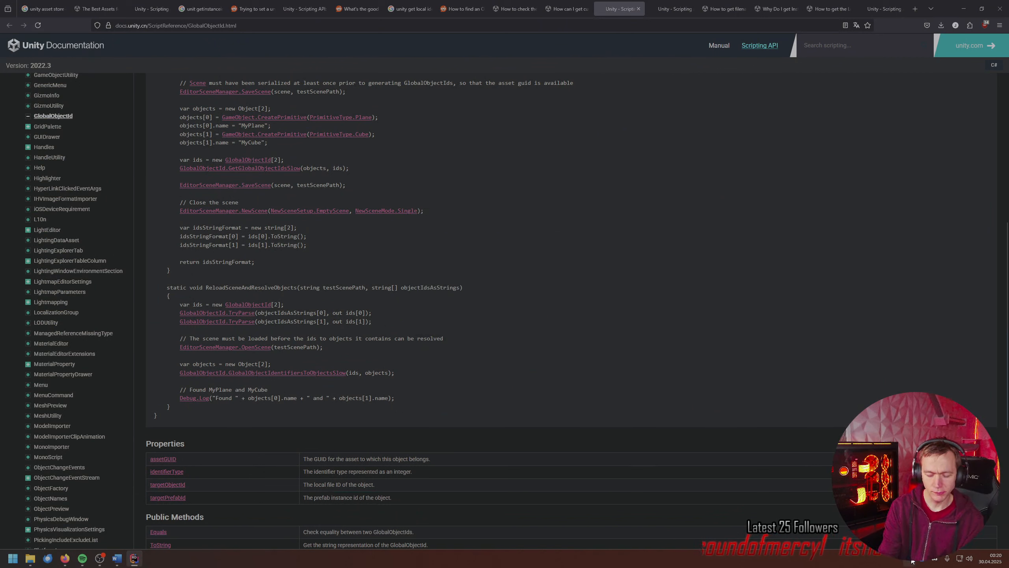
# - Relaunch Unity Hub, reopen the BrushForger project, and close the Hub window again
pyautogui.press('super')
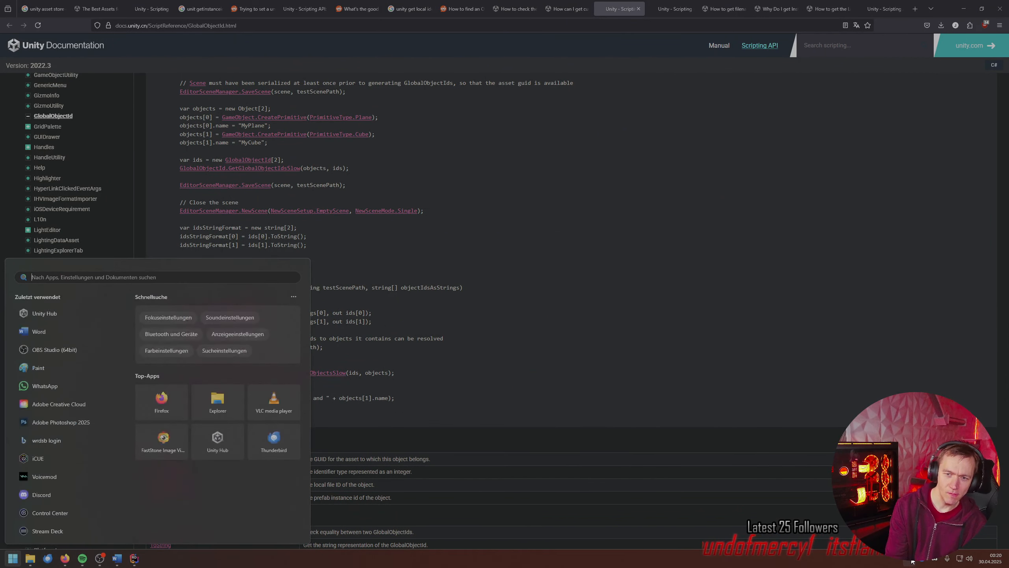
pyautogui.write('unity')
pyautogui.press('Return')
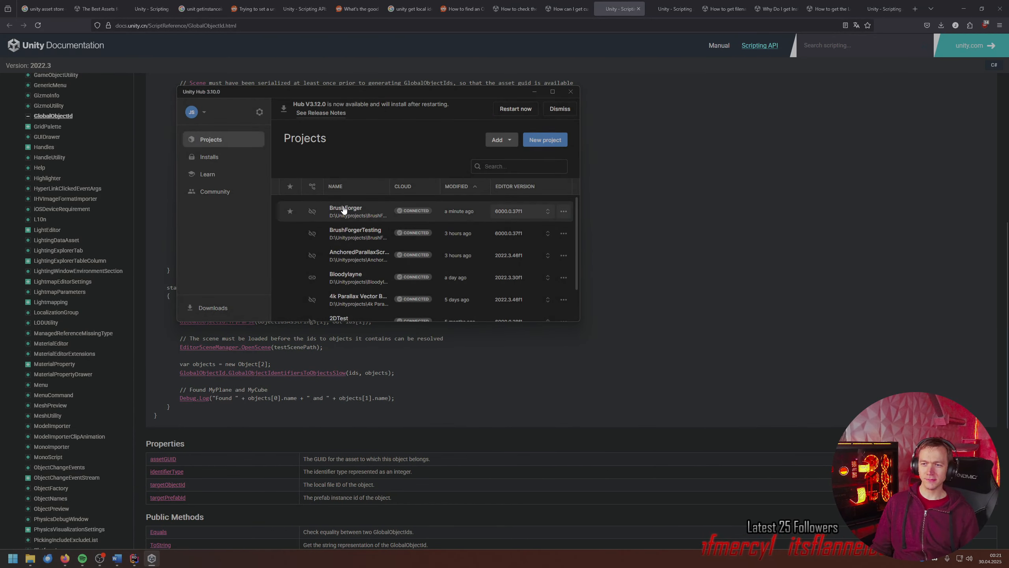
pyautogui.click(344, 210)
pyautogui.click(571, 91)
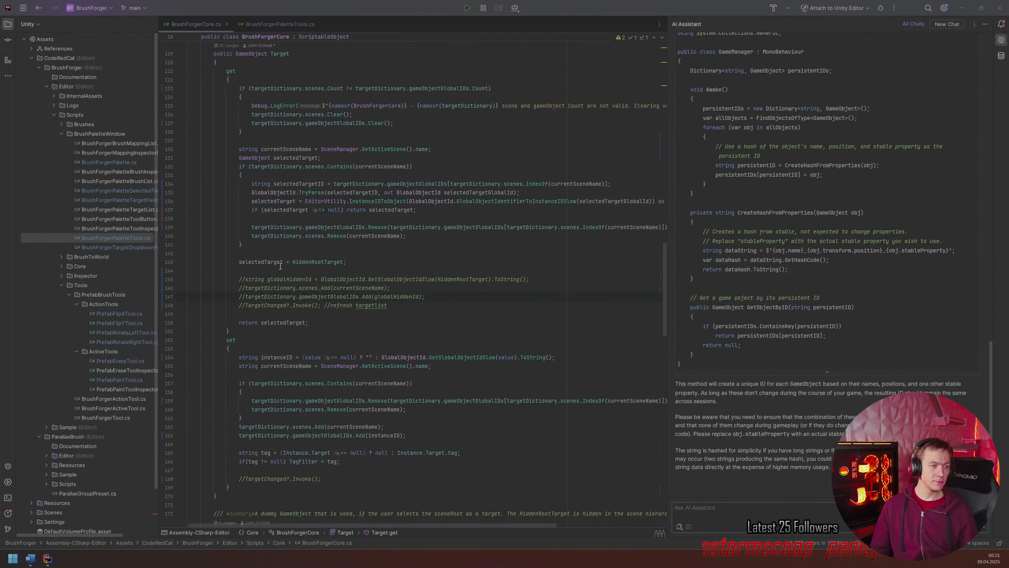
# - Insert return null; in the Target getter directly above the selectedTarget = HiddenRootTarget assignment
pyautogui.click(266, 263)
pyautogui.scroll(3, 362, 256)
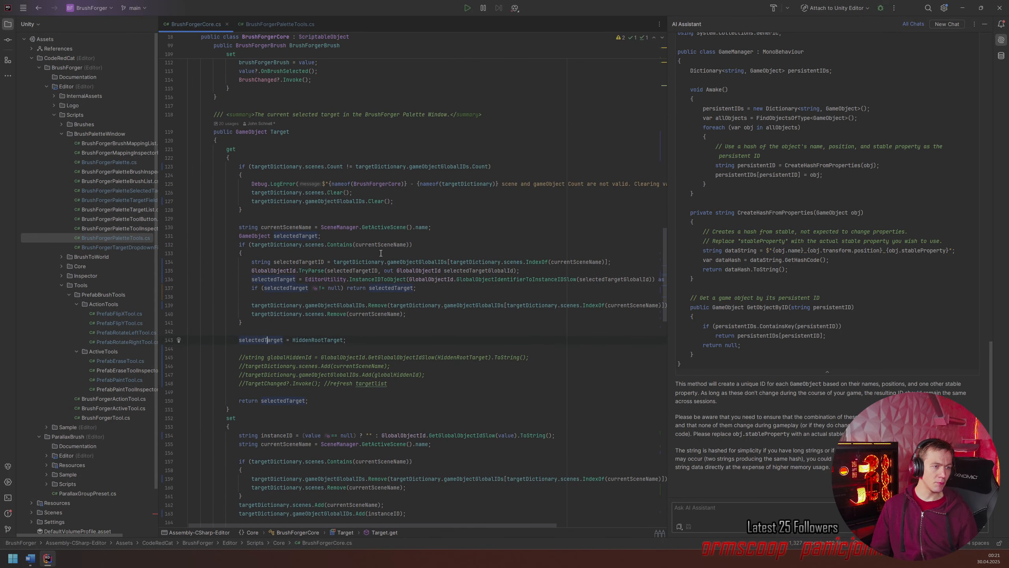
pyautogui.click(245, 326)
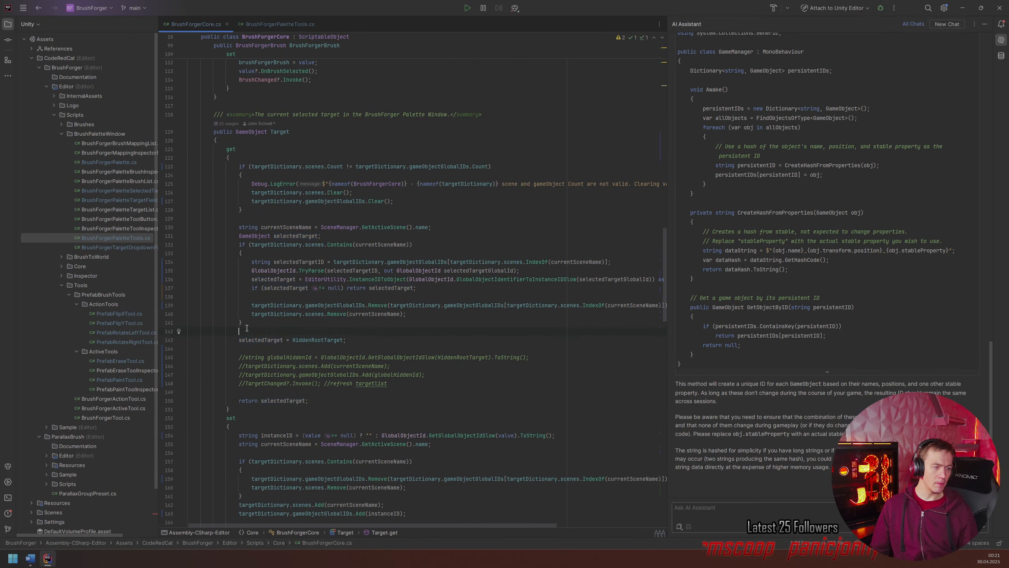
pyautogui.write('ret')
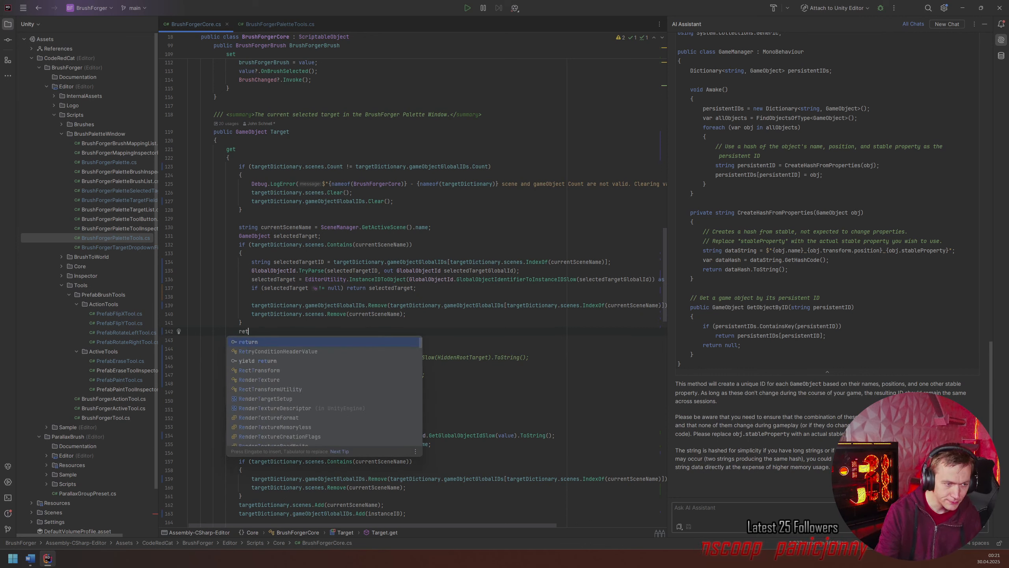
pyautogui.write('urn ')
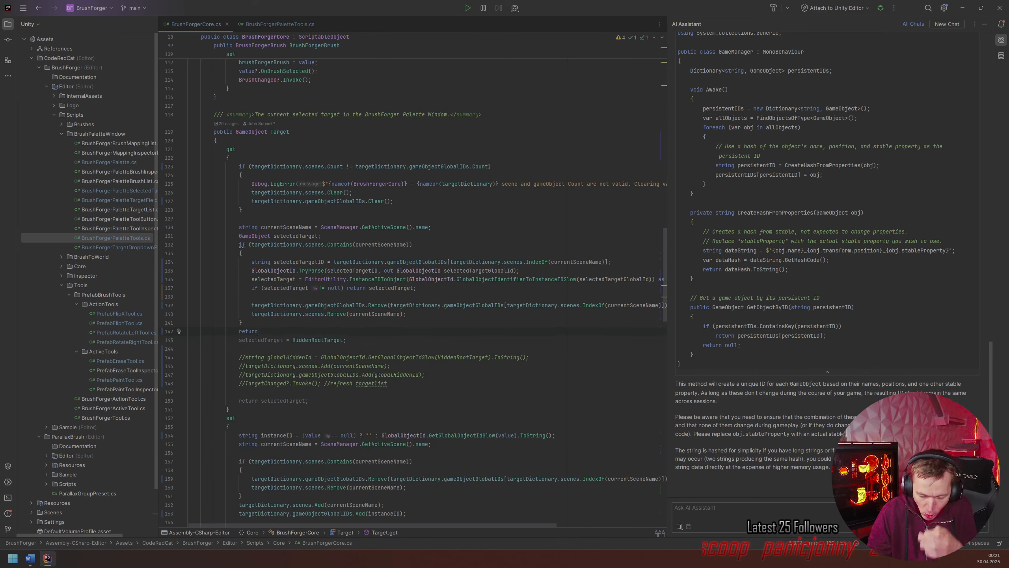
pyautogui.write('null;')
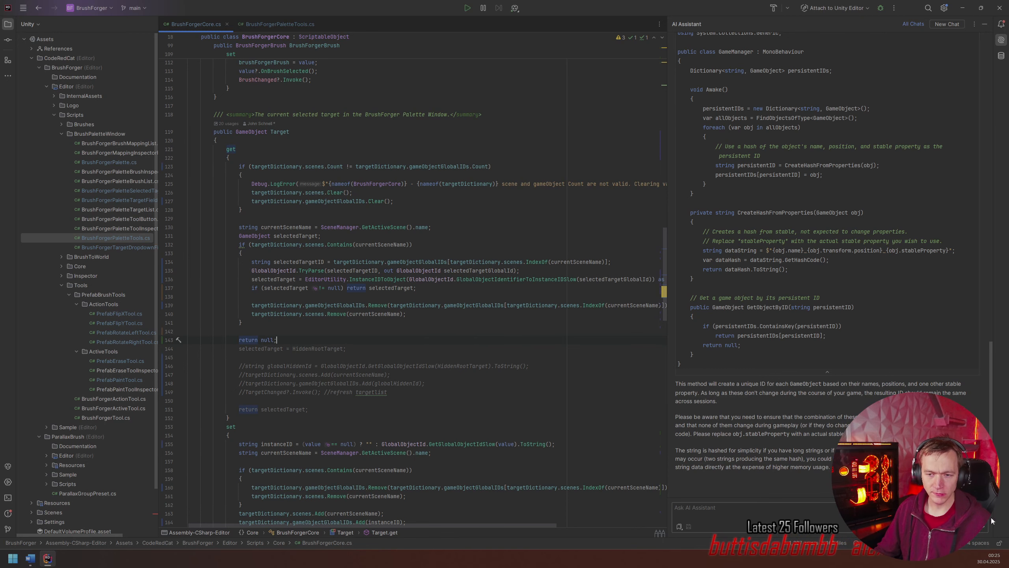
# - Switch to Unity, check the Console, inspect a DarkRock2 object's debug properties, and show the Plane Brush Palette
pyautogui.hotkey('alt', 'Tab')
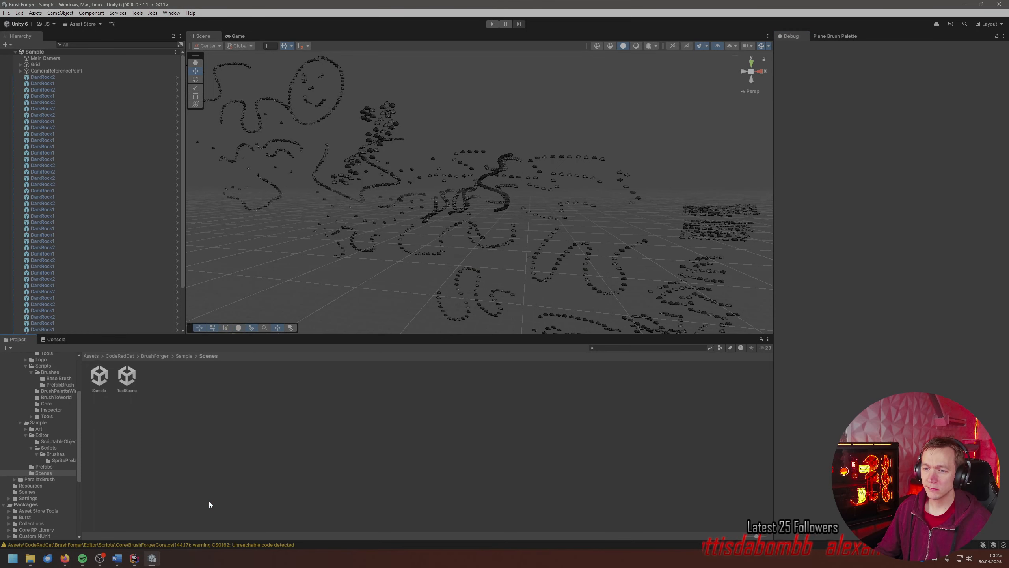
pyautogui.click(56, 339)
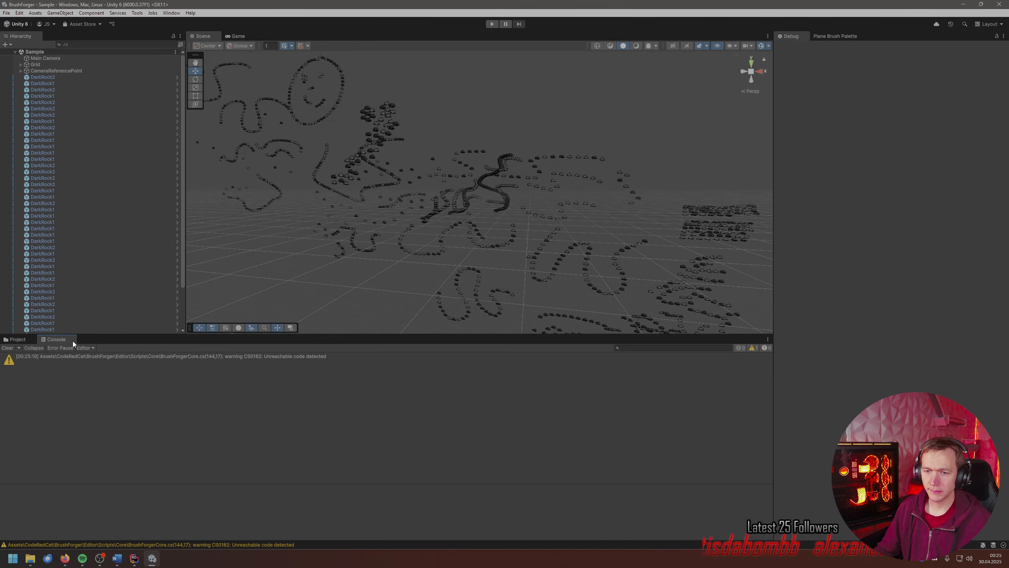
pyautogui.click(54, 90)
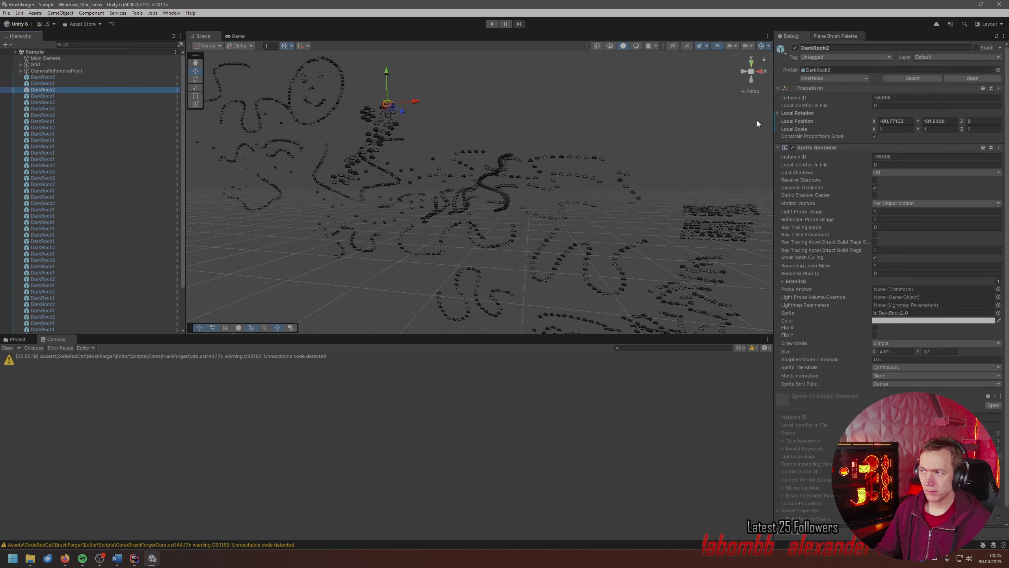
pyautogui.click(826, 42)
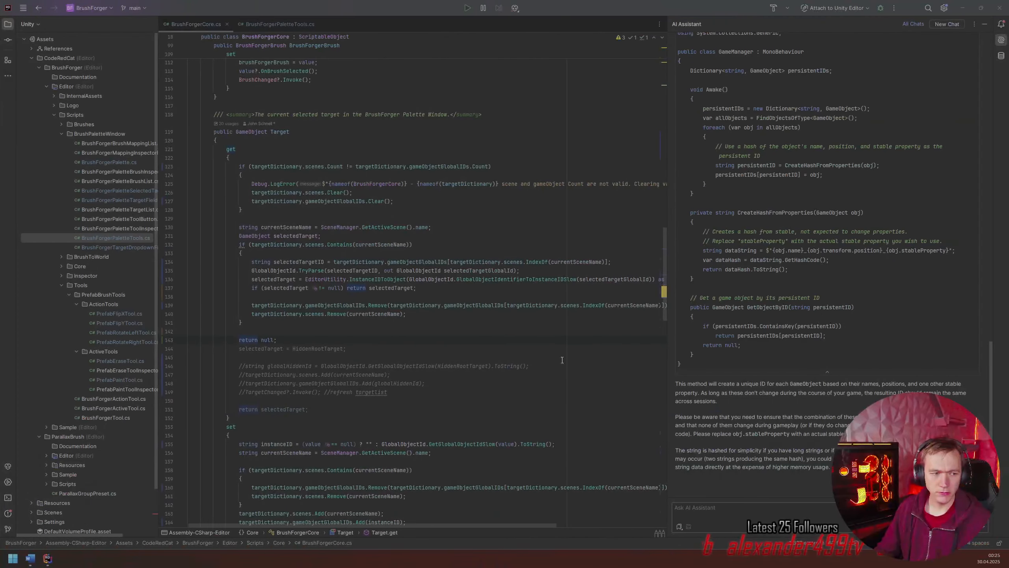
# - Review the Target property code, and in Unity assign ParallaxTilemap(4) from Grid > Background as the palette's Current Target
pyautogui.scroll(-8, 562, 360)
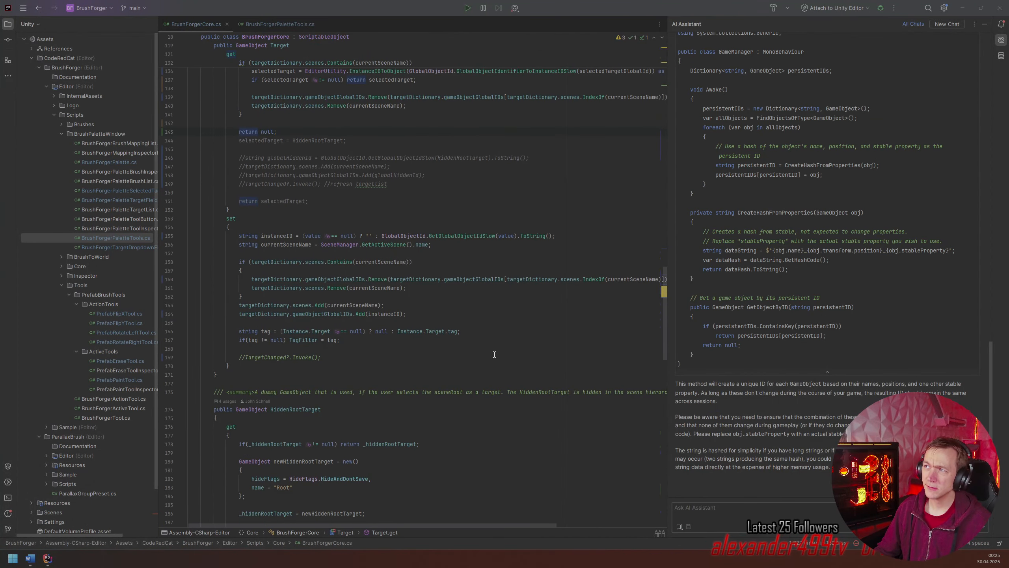
pyautogui.scroll(3, 494, 355)
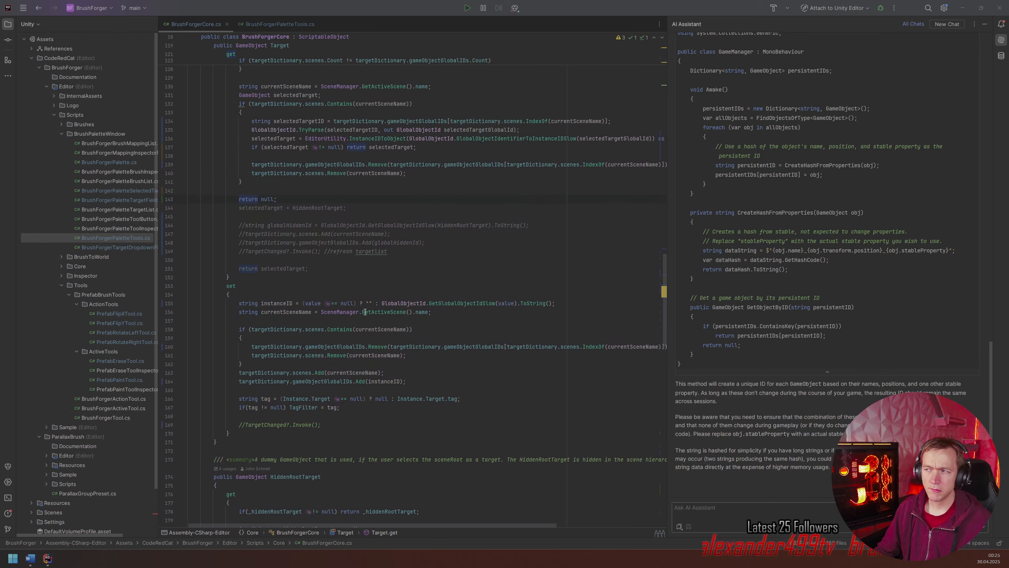
pyautogui.hotkey('alt', 'Tab')
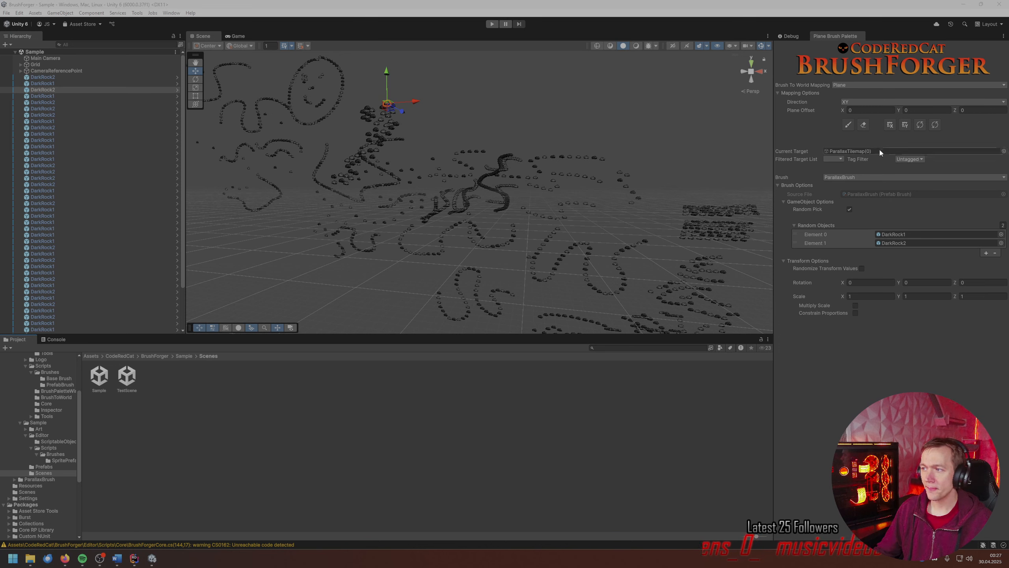
pyautogui.click(21, 64)
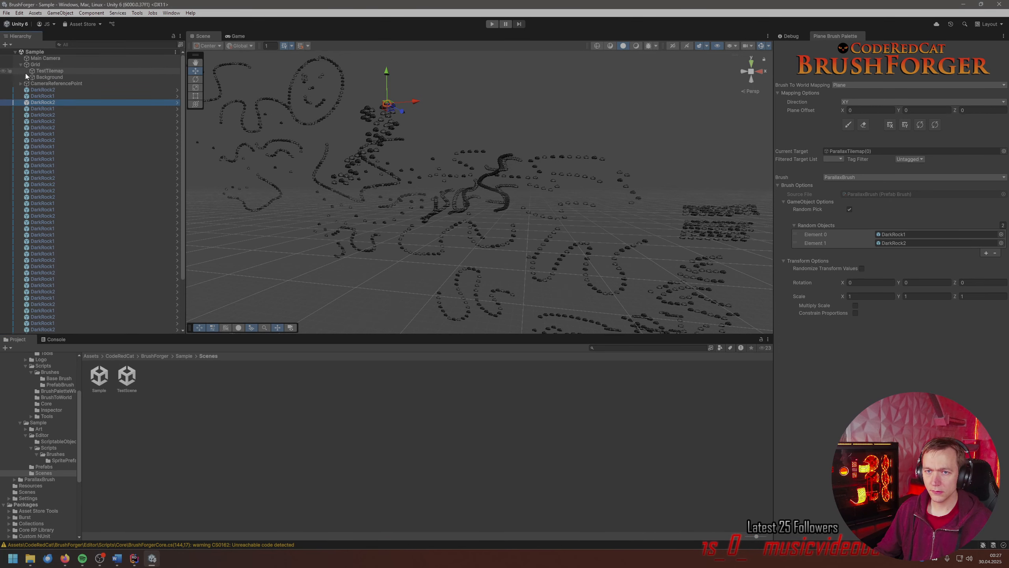
pyautogui.click(26, 78)
pyautogui.moveTo(808, 159); pyautogui.dragTo(910, 153)
pyautogui.moveTo(75, 109); pyautogui.dragTo(832, 151)
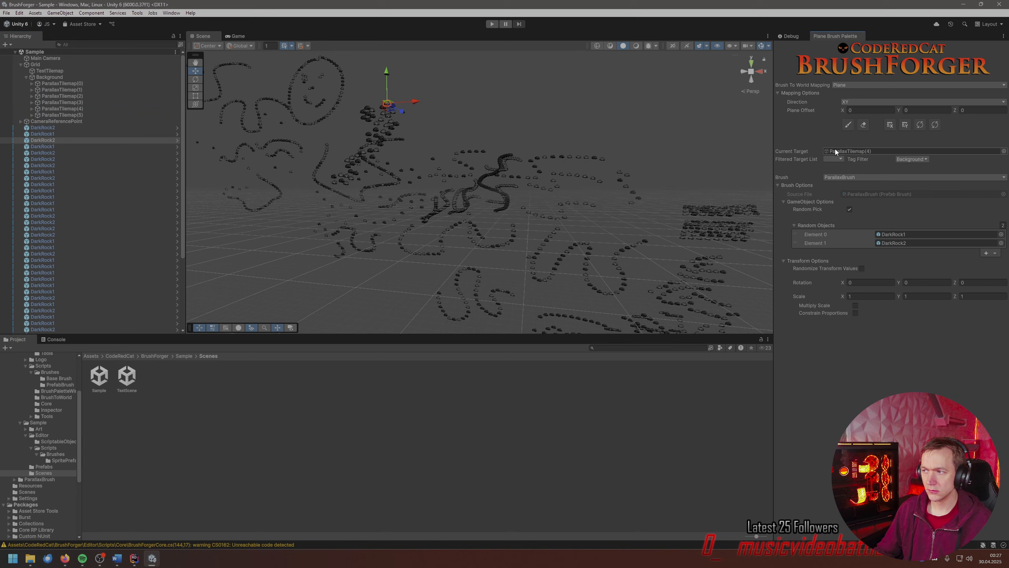
# - Check the Console, select the BrushForgerCore asset in InternalAssets/Core, and switch the Inspector from Debug to normal mode
pyautogui.click(46, 340)
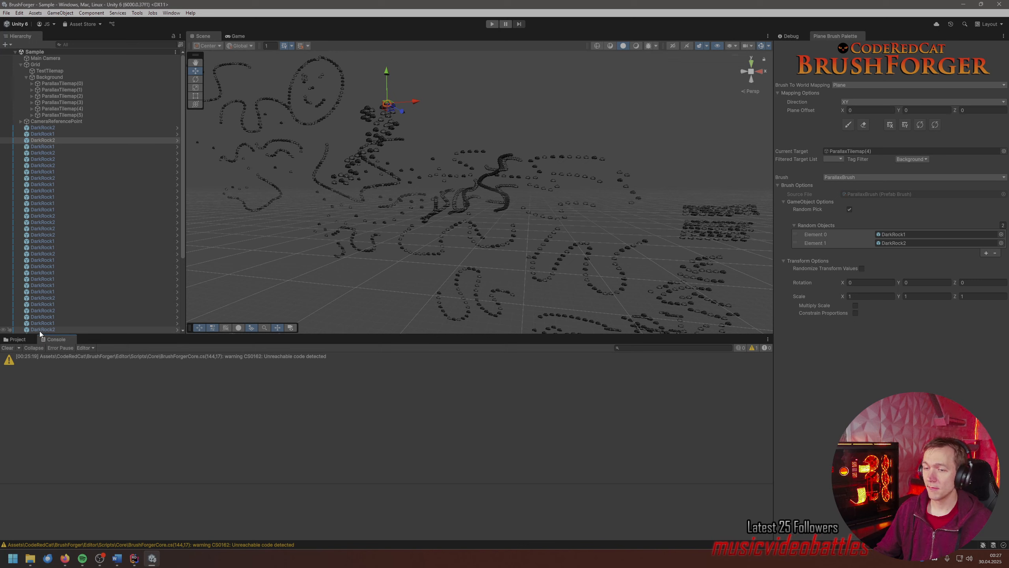
pyautogui.click(16, 339)
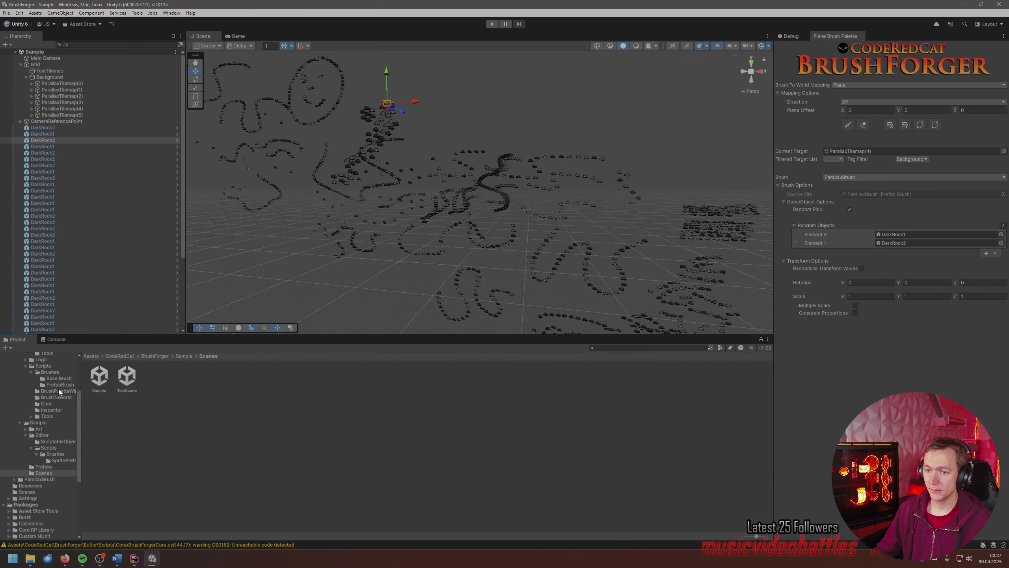
pyautogui.scroll(2, 47, 439)
pyautogui.click(46, 364)
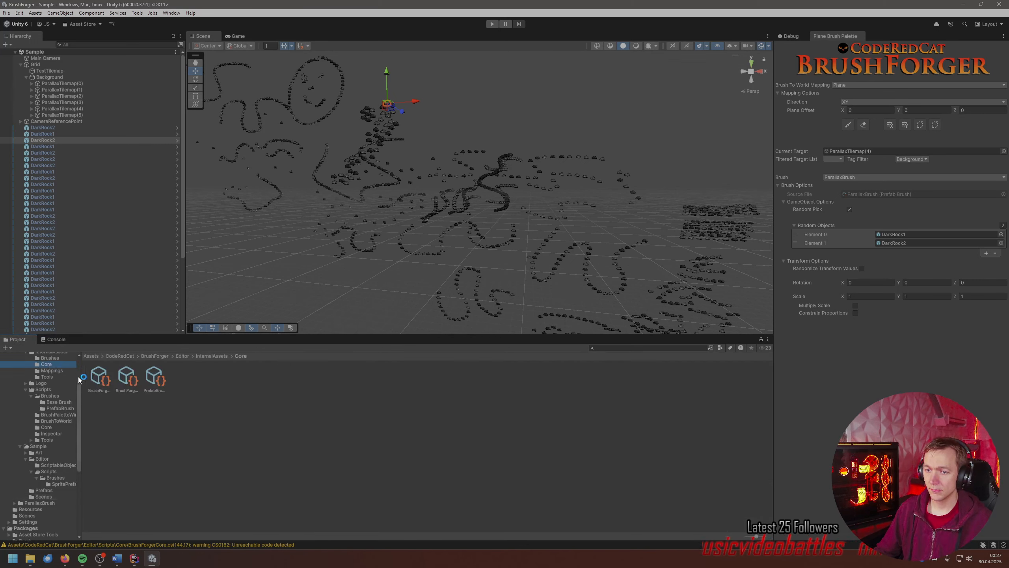
pyautogui.click(100, 377)
pyautogui.click(788, 37)
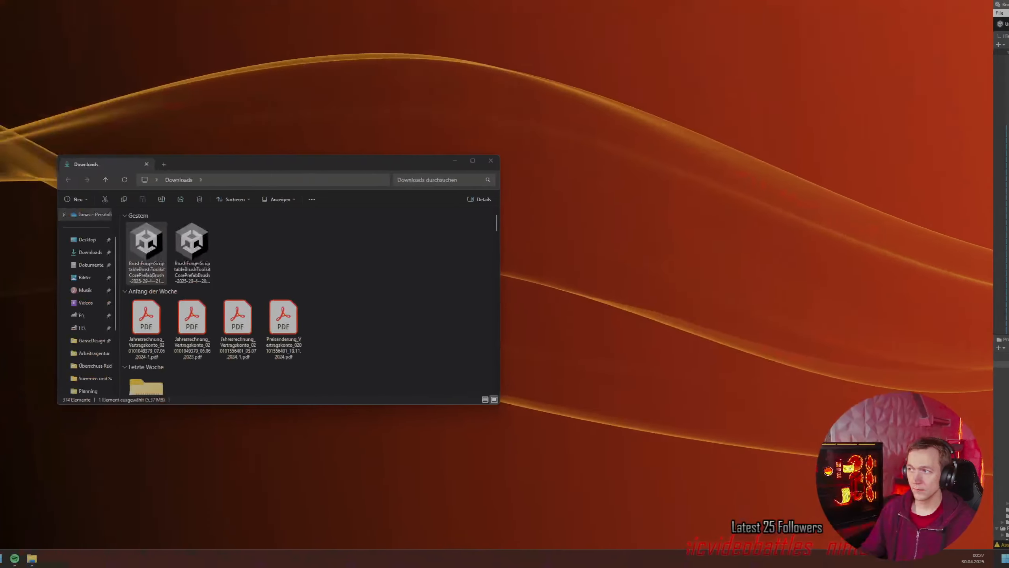
pyautogui.click(1004, 37)
pyautogui.click(928, 67)
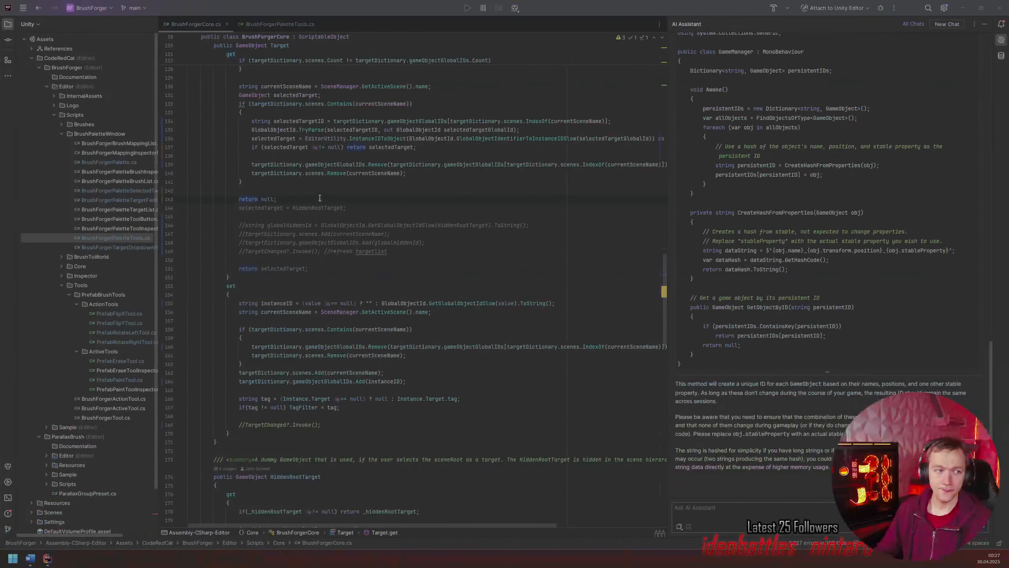
# - Add an empty line above return null; in the Target getter and return to Unity to recompile the scripts
pyautogui.click(326, 191)
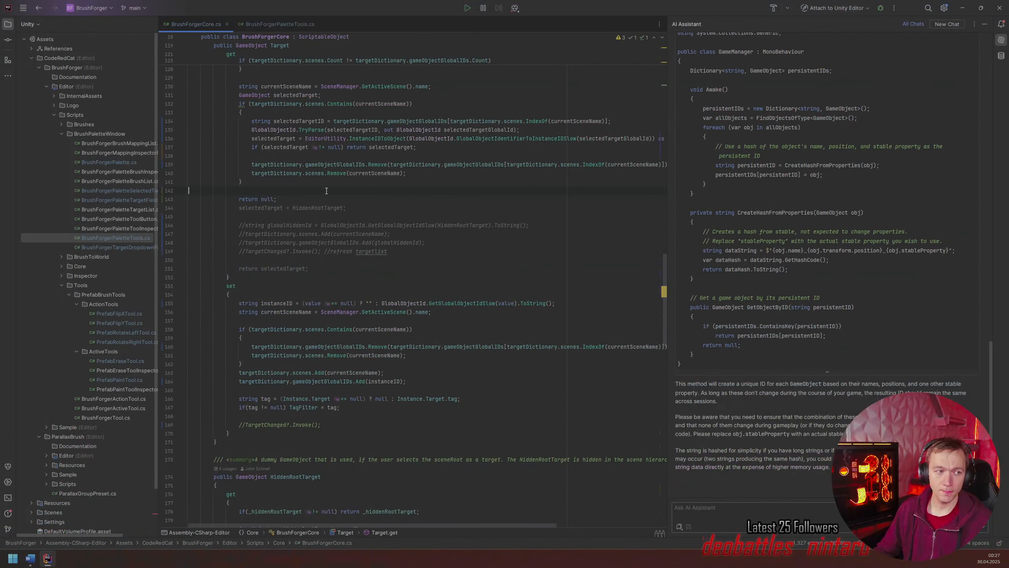
pyautogui.press('Return')
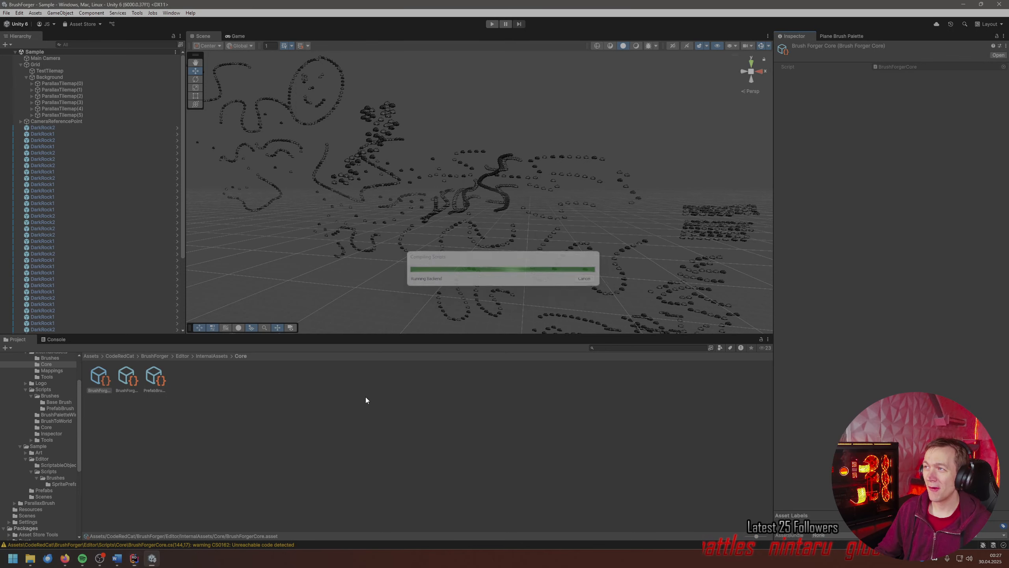
# - Show the Plane Brush Palette and assign ParallaxTilemap(2) from Grid > Background as its Current Target
pyautogui.click(835, 40)
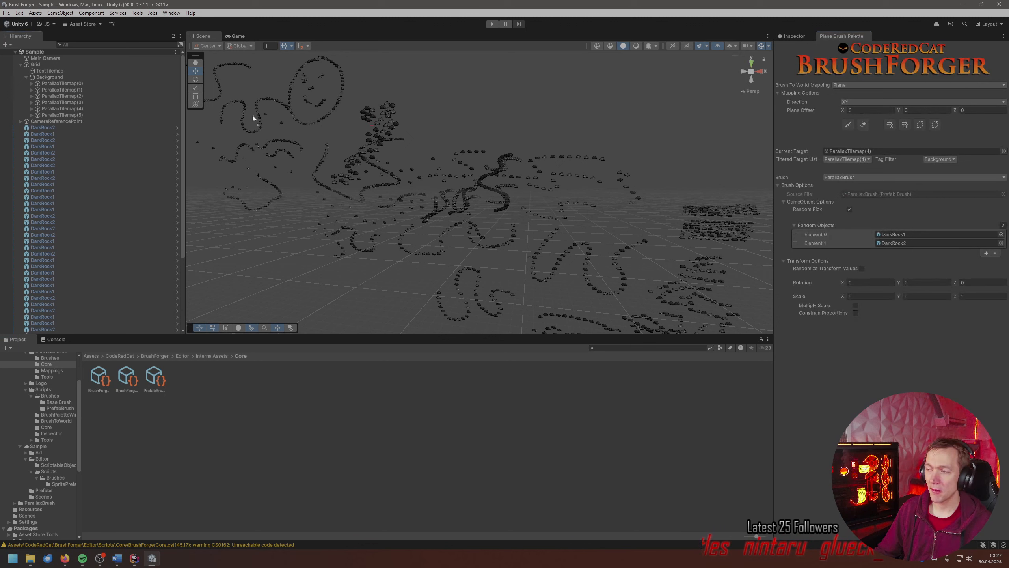
pyautogui.click(833, 152)
pyautogui.moveTo(834, 153); pyautogui.dragTo(834, 152)
pyautogui.moveTo(63, 96); pyautogui.dragTo(819, 171)
pyautogui.moveTo(867, 146); pyautogui.dragTo(862, 151)
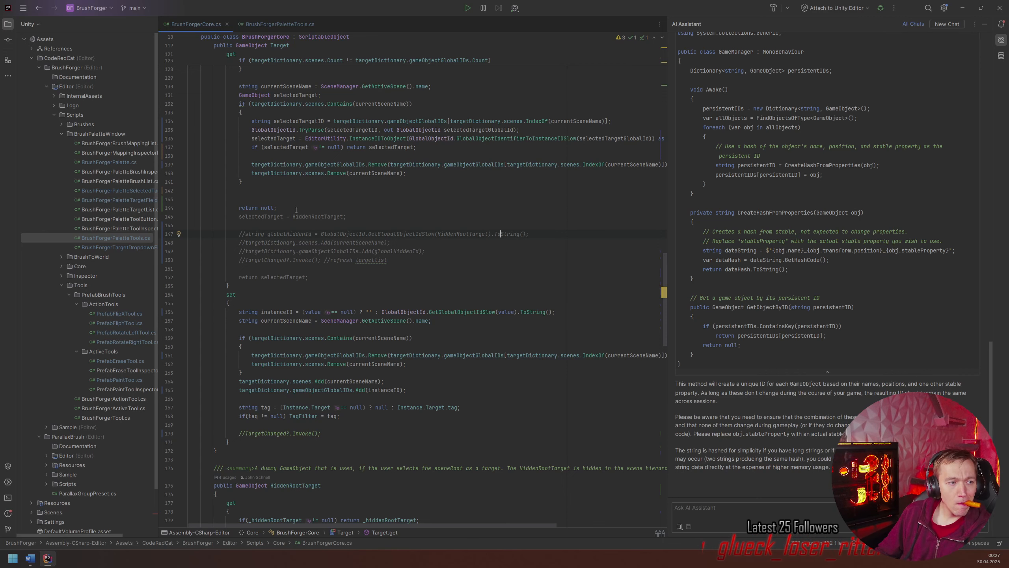
# - In the Target getter of BrushForgerCore.cs, remove the early return null; and uncomment the globalHiddenId declaration and both targetDictionary Add lines
pyautogui.moveTo(296, 209); pyautogui.dragTo(189, 191)
pyautogui.press('BackSpace')
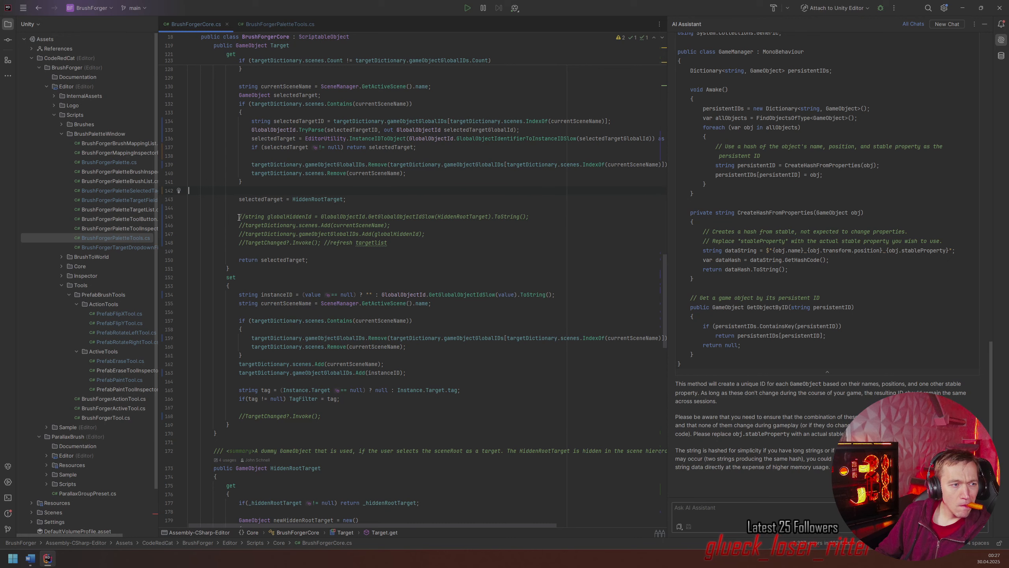
pyautogui.click(239, 217)
pyautogui.press('Delete')
pyautogui.press('Delete')
pyautogui.press('Down')
pyautogui.press('Delete')
pyautogui.press('Delete')
pyautogui.press('Down')
pyautogui.press('Delete')
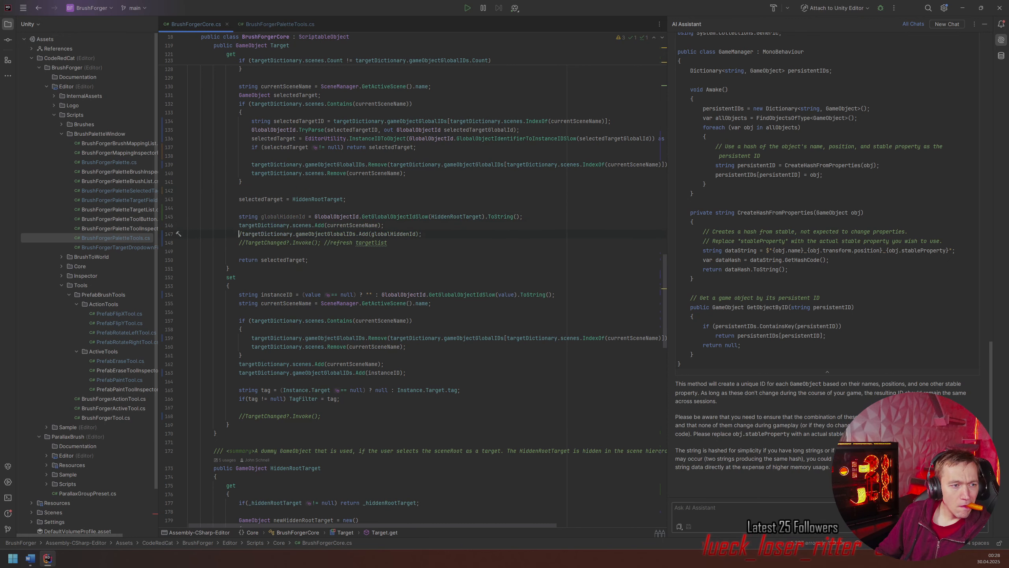
pyautogui.press('Delete')
# - Switch to Unity and assign ParallaxTilemap(5) from Grid > Background as the palette's Current Target
pyautogui.hotkey('alt', 'Tab')
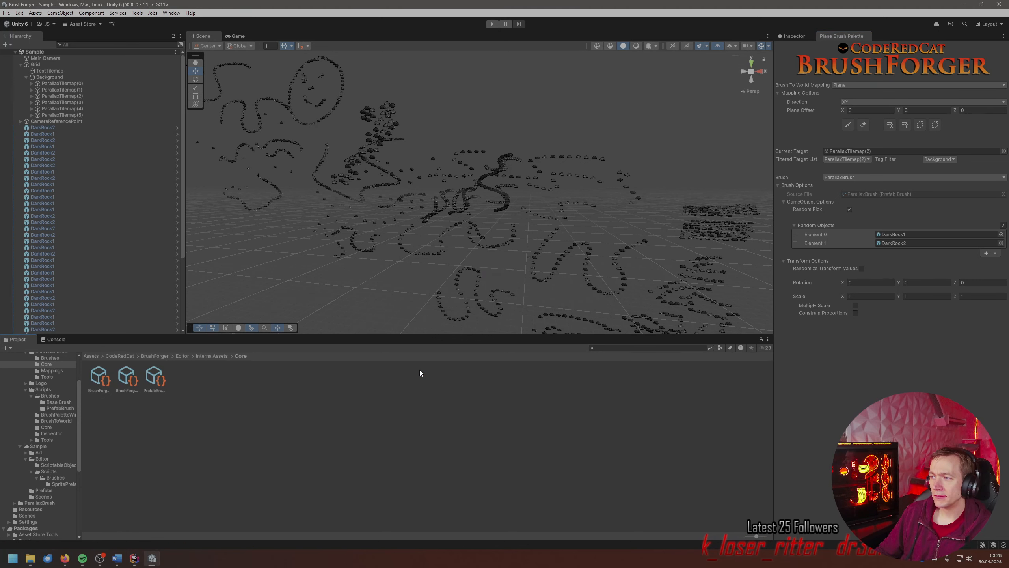
pyautogui.moveTo(75, 114); pyautogui.dragTo(881, 154)
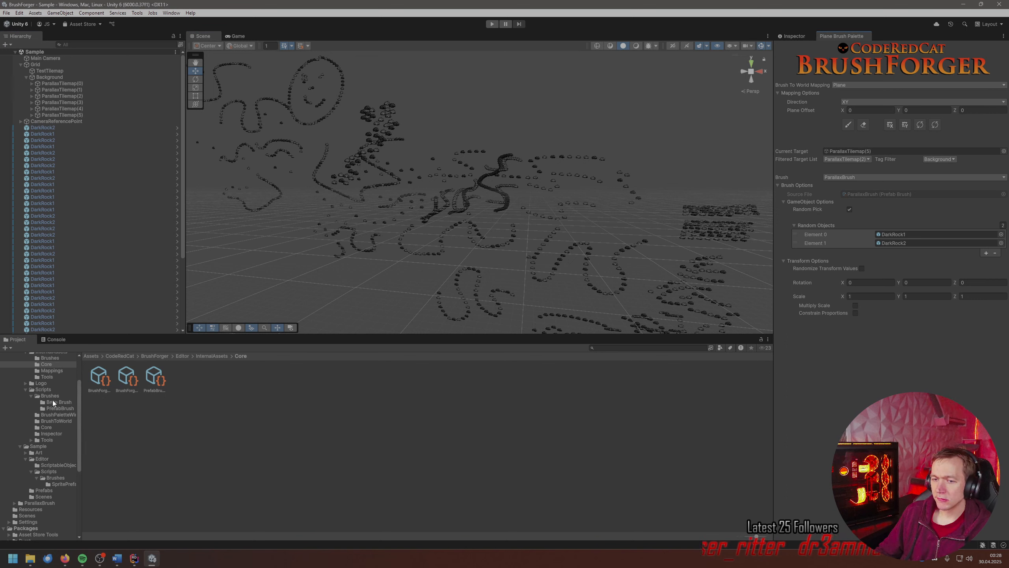
pyautogui.scroll(2, 60, 486)
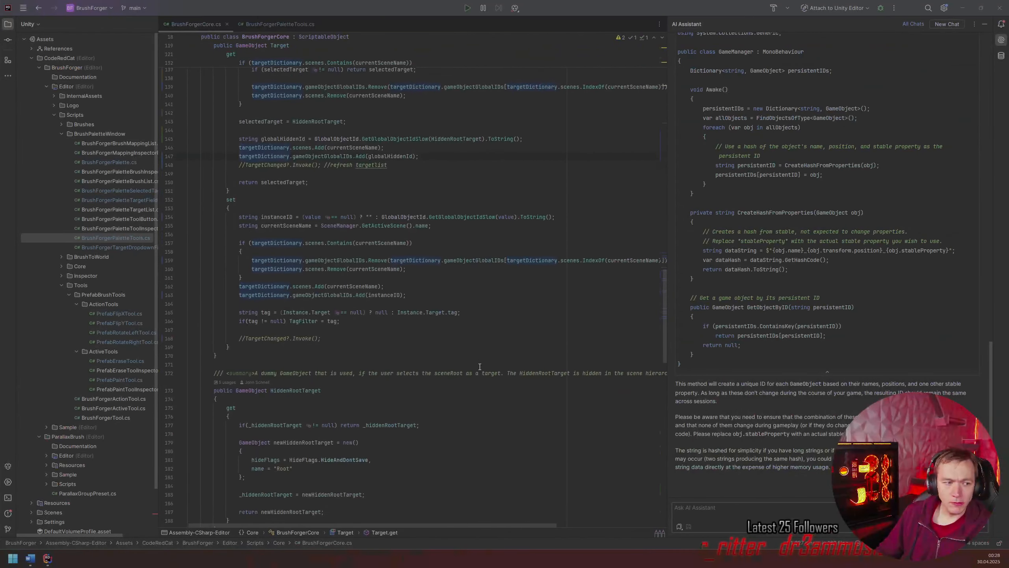
# - Review the HiddenRootTarget, TagFilter, event and OnSceneChange code below the Target property in BrushForgerCore.cs
pyautogui.scroll(-5, 479, 366)
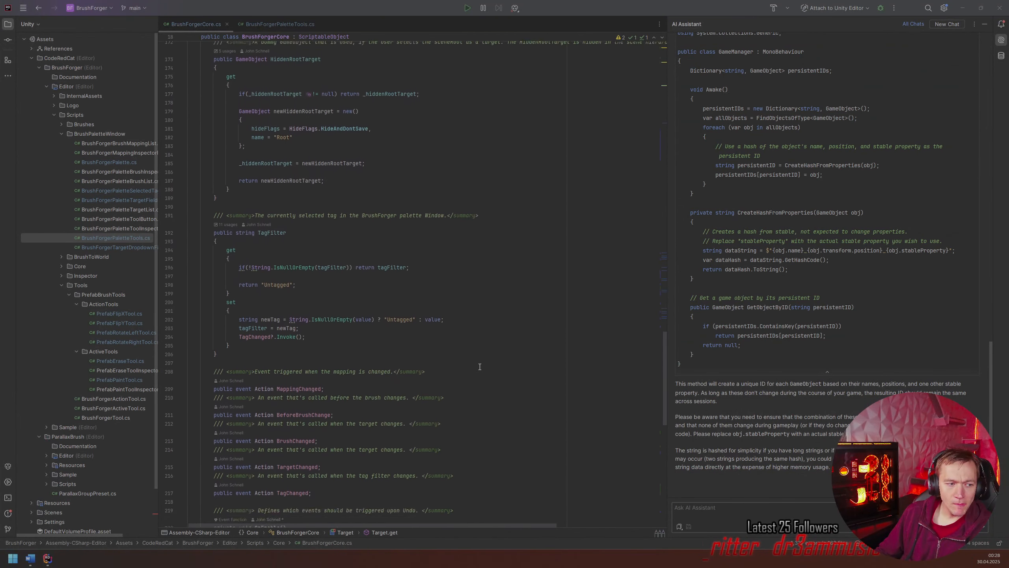
pyautogui.scroll(-8, 480, 366)
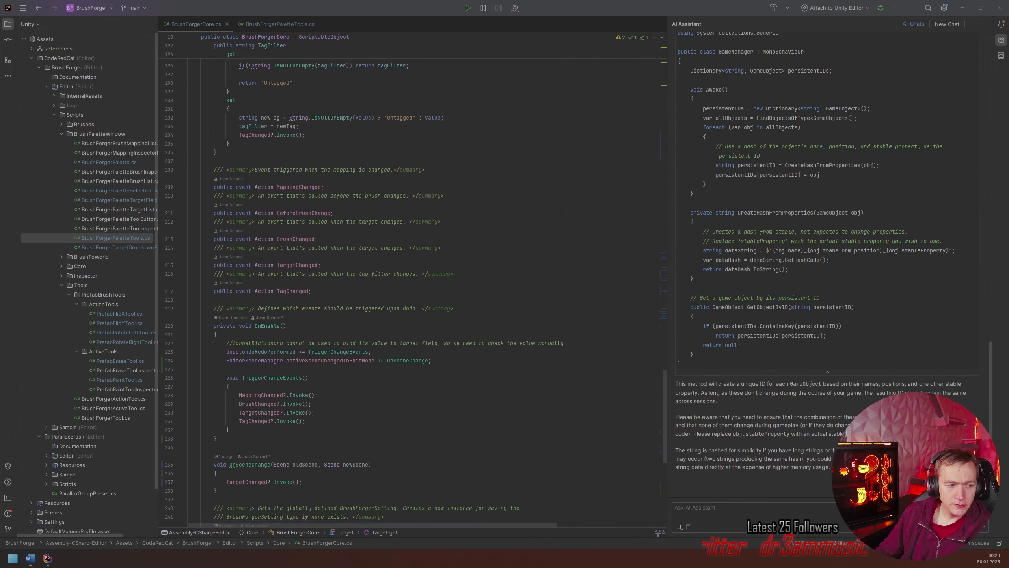
pyautogui.scroll(-4, 480, 367)
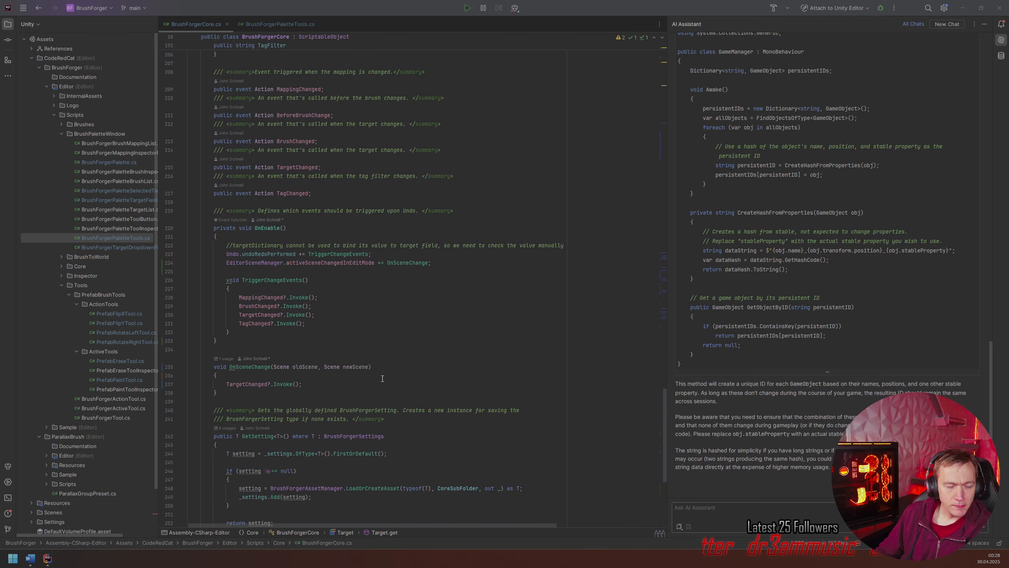
pyautogui.scroll(20, 382, 378)
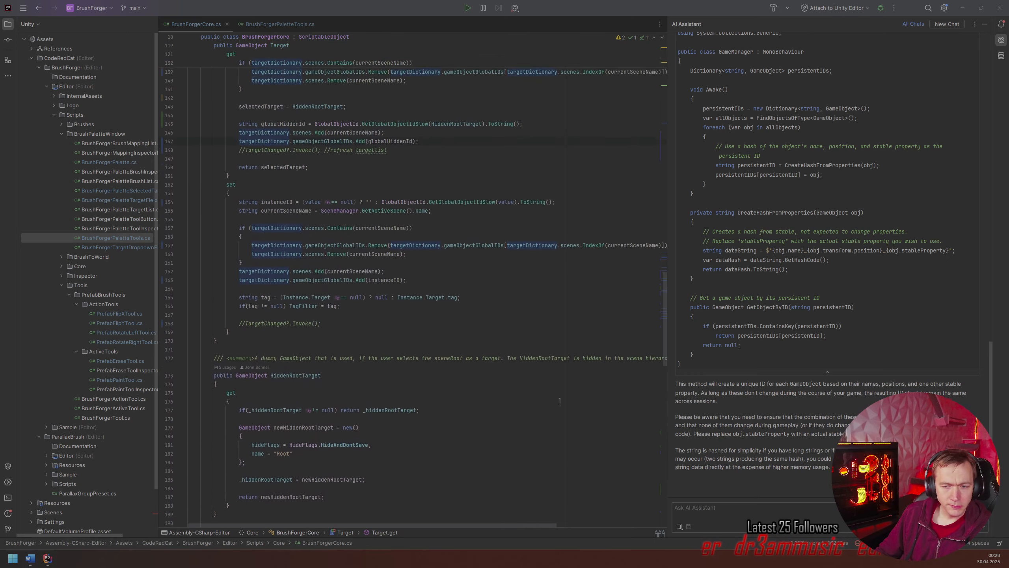
# - Switch to Unity, look through the Tools and Brushes folders of InternalAssets, and collapse InternalAssets in the folder tree
pyautogui.hotkey('alt', 'Tab')
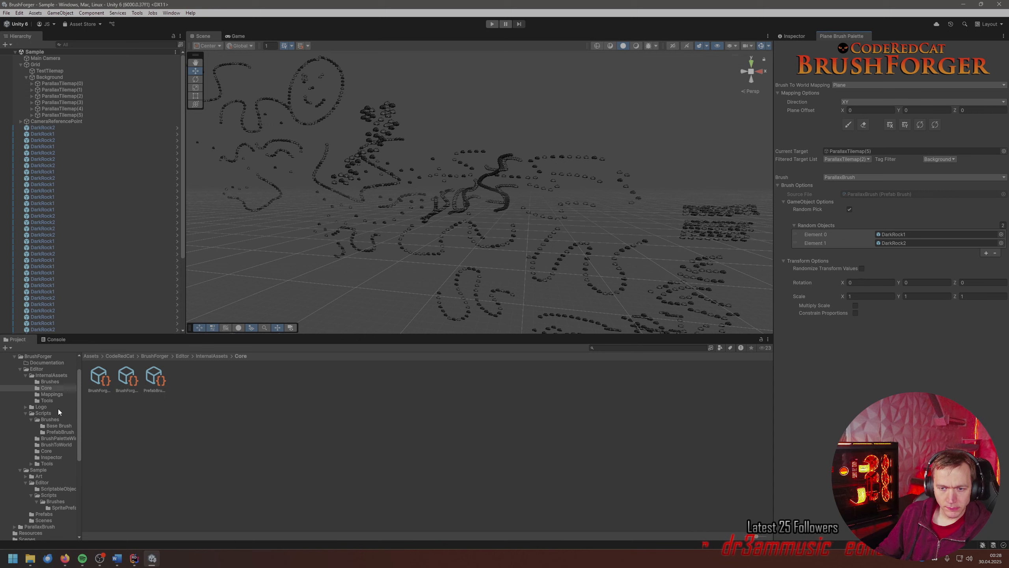
pyautogui.click(52, 394)
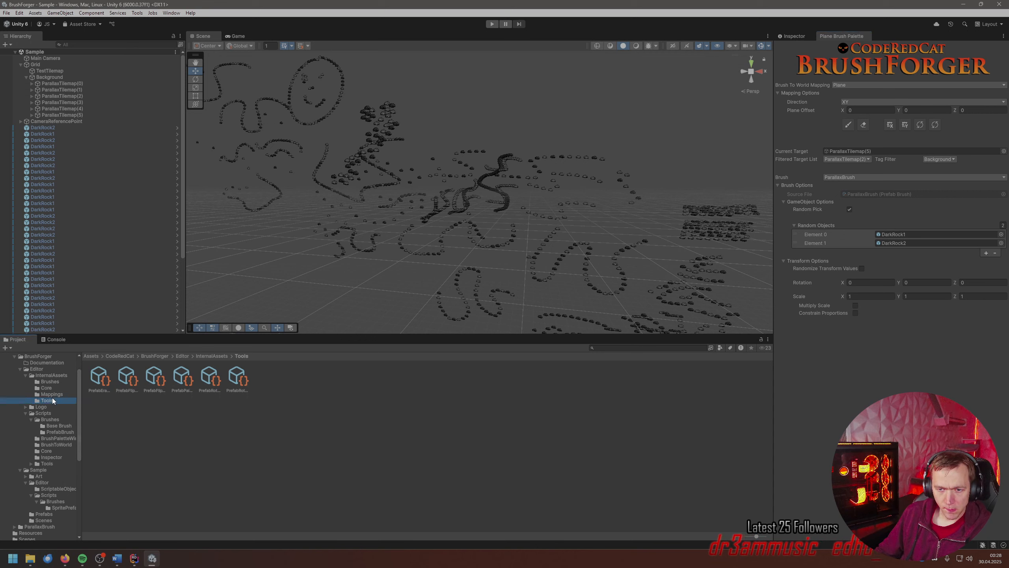
pyautogui.click(51, 381)
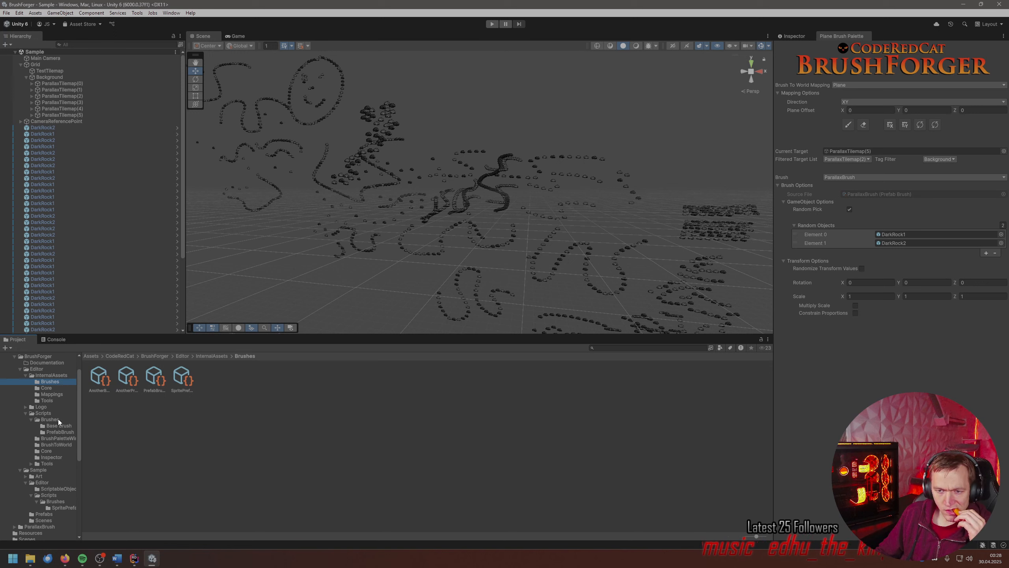
pyautogui.click(27, 375)
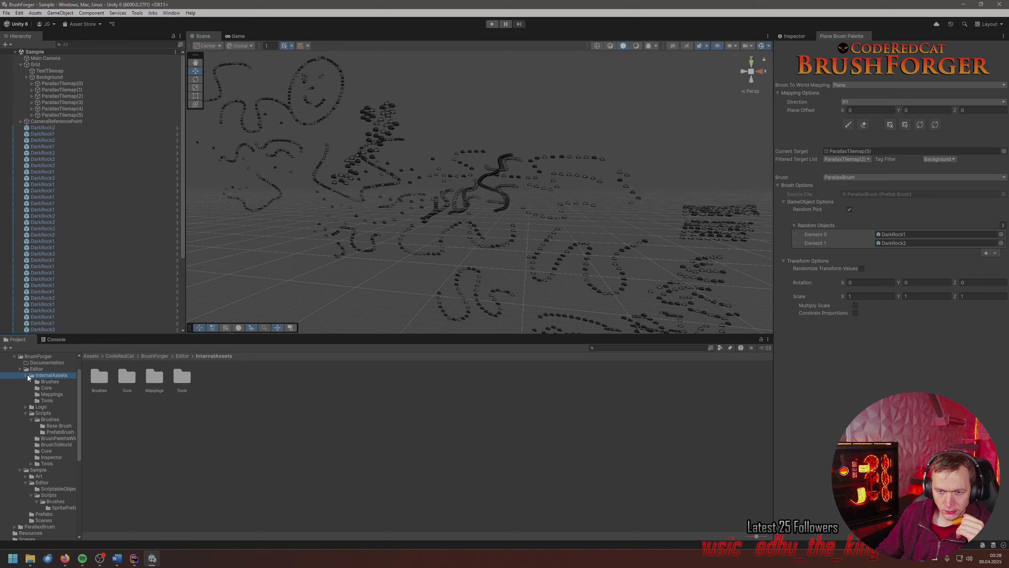
pyautogui.click(25, 374)
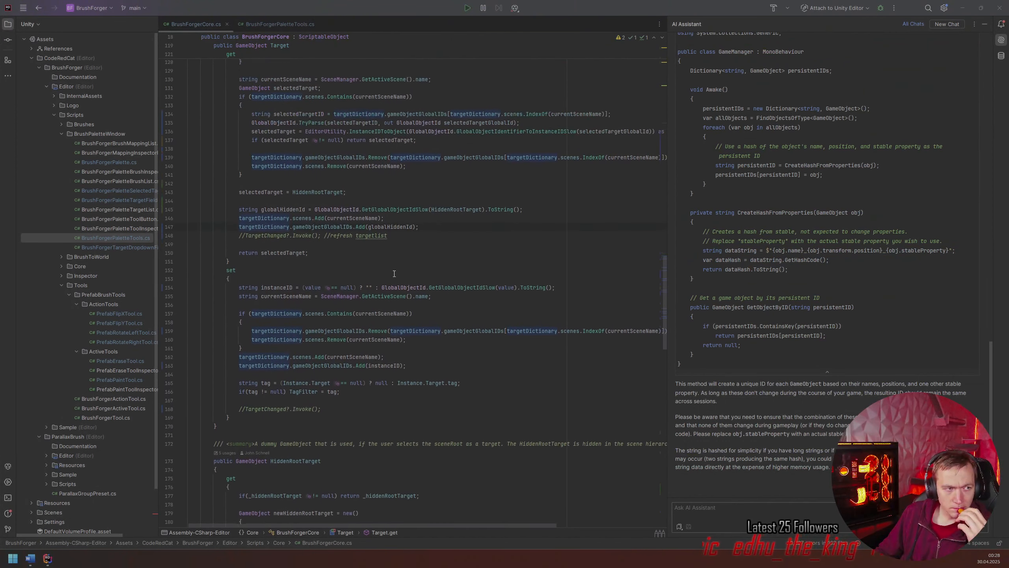
# - Return to the Target getter code and change the fallback assignment to Target = HiddenRootTarget;
pyautogui.scroll(3, 395, 274)
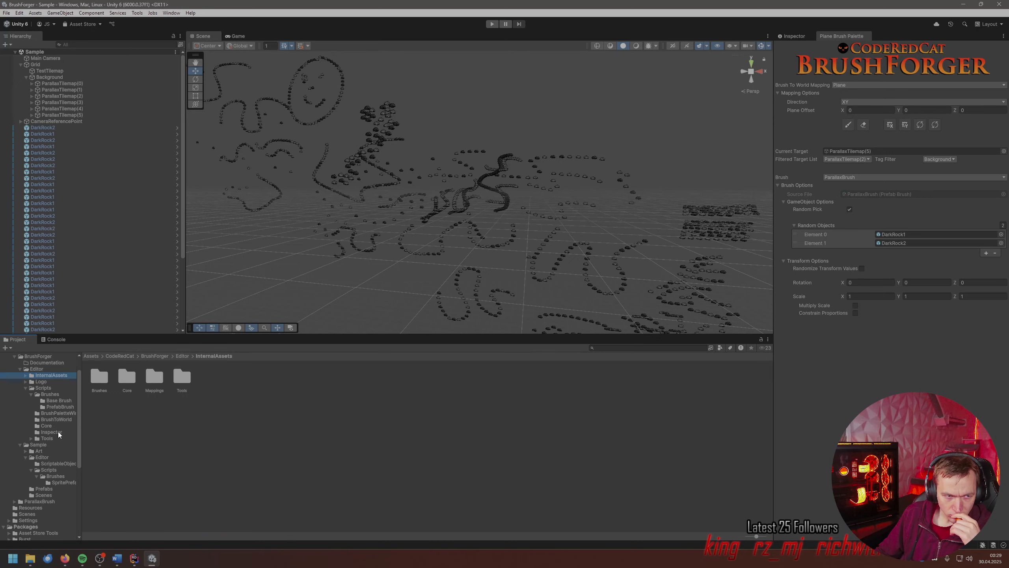
pyautogui.press('ctrl+super+Right')
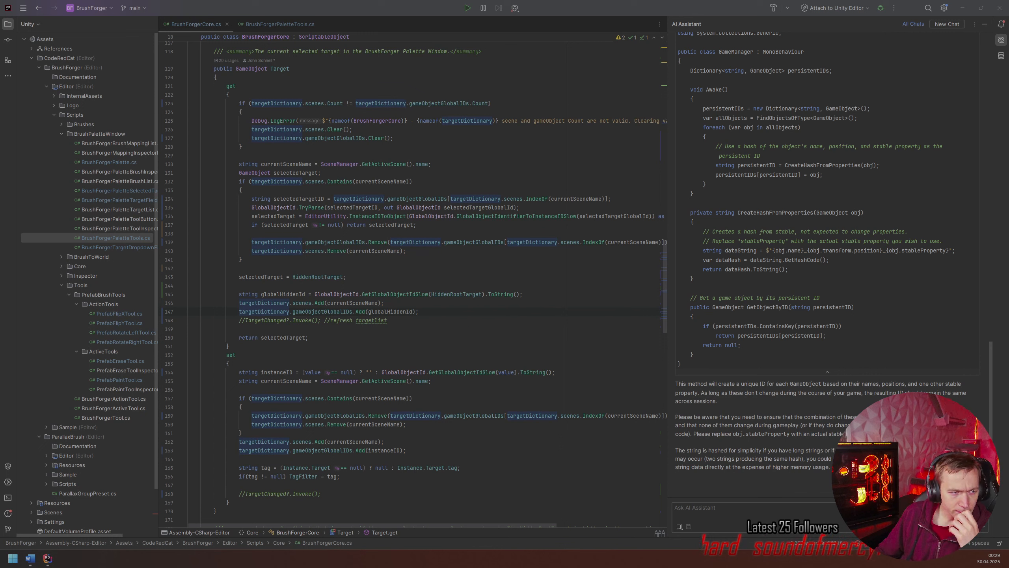
pyautogui.click(312, 275)
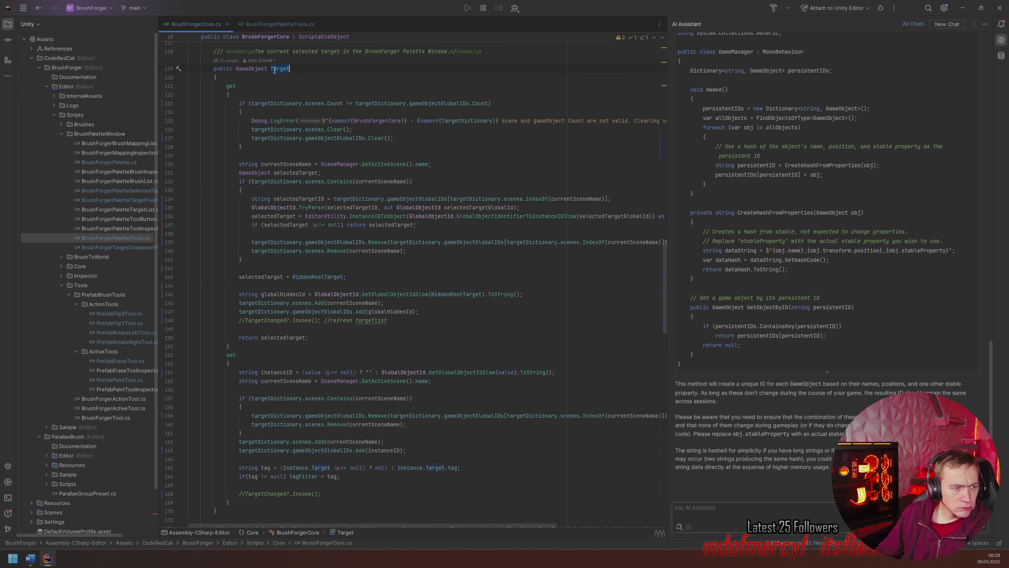
pyautogui.doubleClick(266, 277)
pyautogui.write('Target')
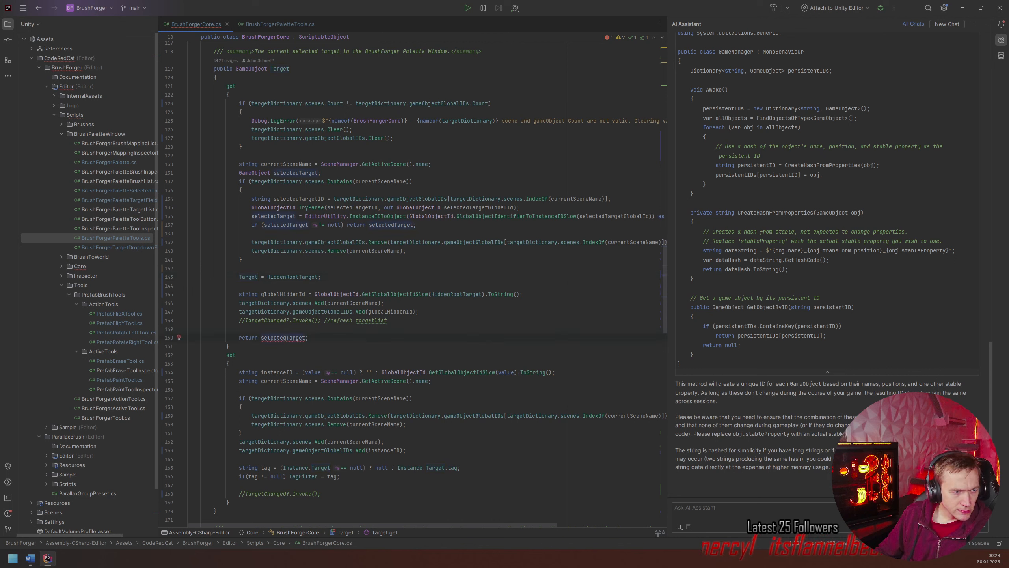
# - Make the getter end with return HiddenRootTarget; and delete the globalHiddenId, targetDictionary Add and commented TargetChanged lines above it
pyautogui.click(284, 337)
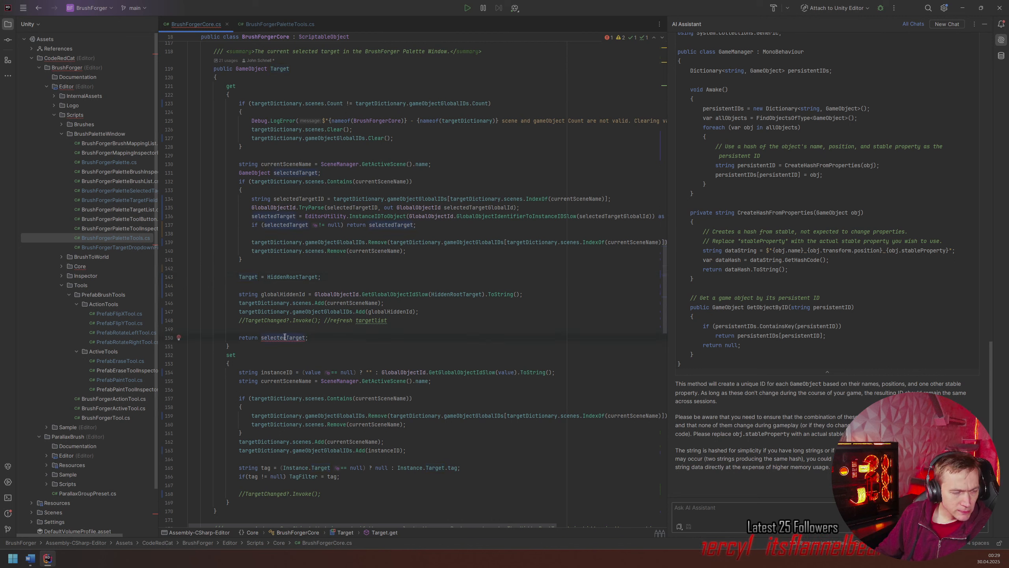
pyautogui.doubleClick(288, 278)
pyautogui.hotkey('ctrl', 'c')
pyautogui.doubleClick(283, 338)
pyautogui.hotkey('ctrl', 'v')
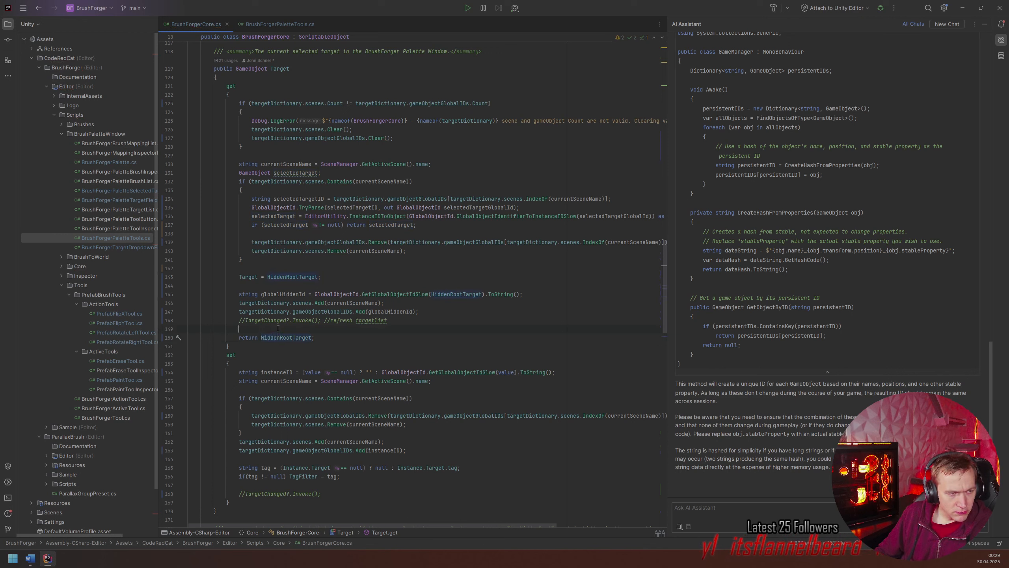
pyautogui.moveTo(239, 329); pyautogui.dragTo(296, 286)
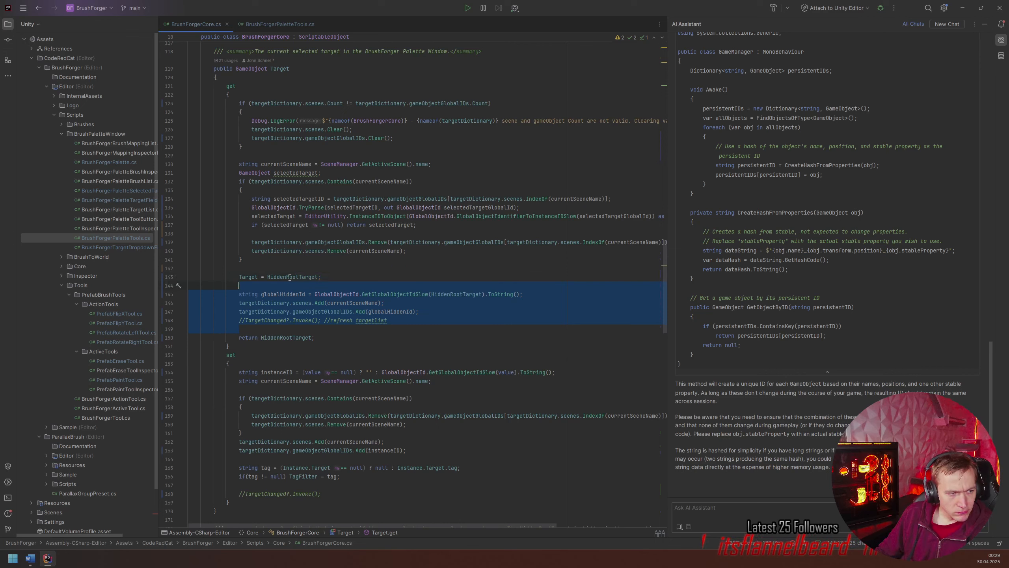
pyautogui.press('Delete')
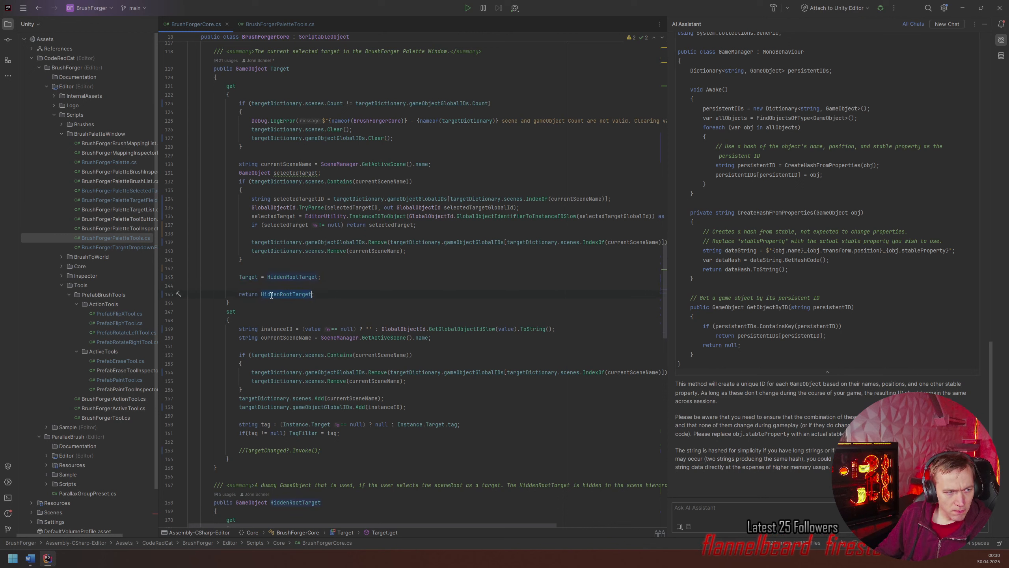
# - Merge the fallback assignment and the return into return Target = HiddenRootTarget; and remove the leftover empty lines above it
pyautogui.write('Target')
pyautogui.press('End')
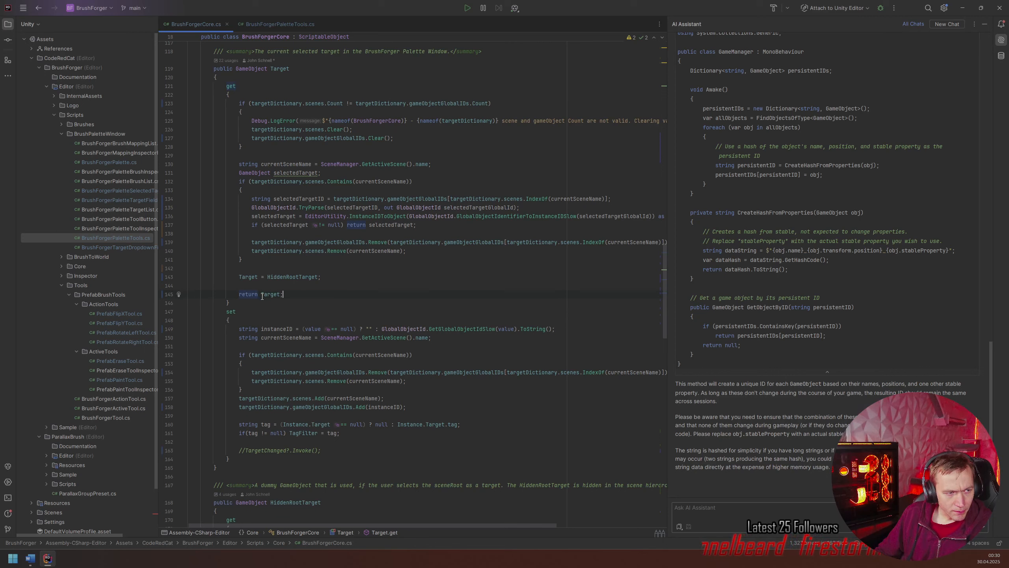
pyautogui.moveTo(240, 277); pyautogui.dragTo(322, 279)
pyautogui.hotkey('ctrl', 'x')
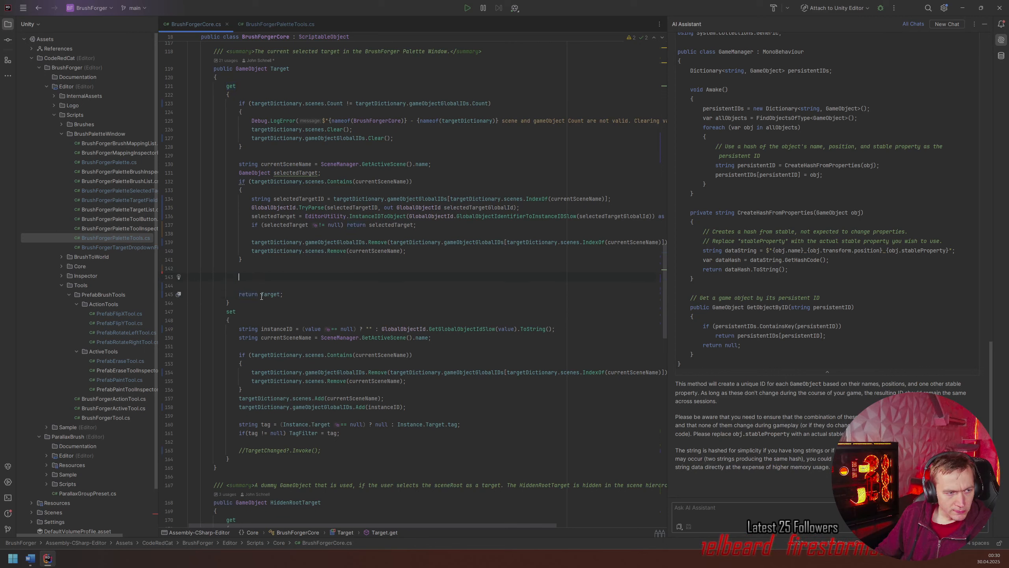
pyautogui.moveTo(261, 294); pyautogui.dragTo(320, 293)
pyautogui.hotkey('ctrl', 'v')
pyautogui.press('Up')
pyautogui.press('BackSpace')
pyautogui.press('BackSpace')
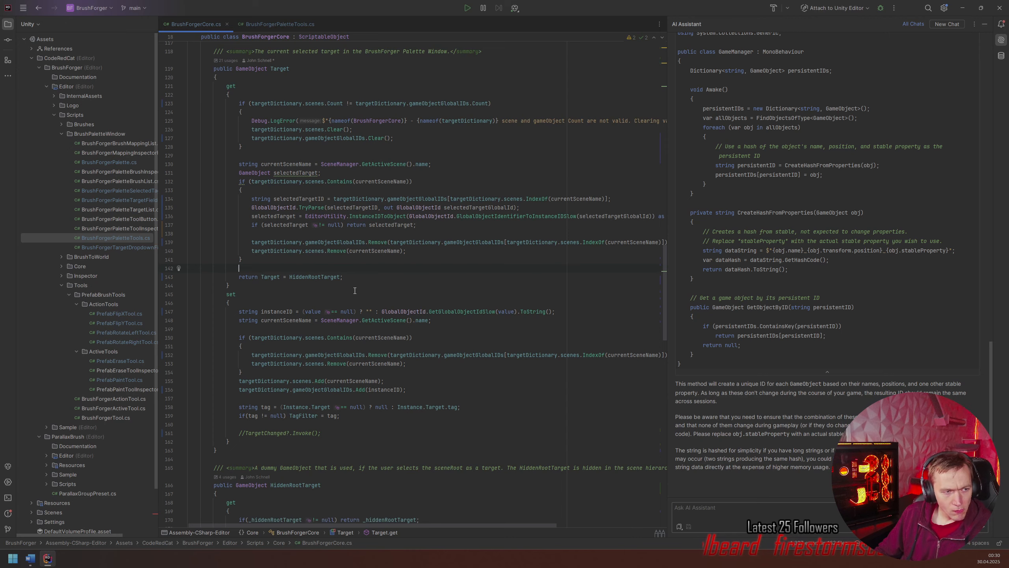
# - Switch to Unity, assign ParallaxTilemap(4) as the palette's Current Target, and collapse the Scripts folder with its Brushes subfolder
pyautogui.hotkey('alt', 'Tab')
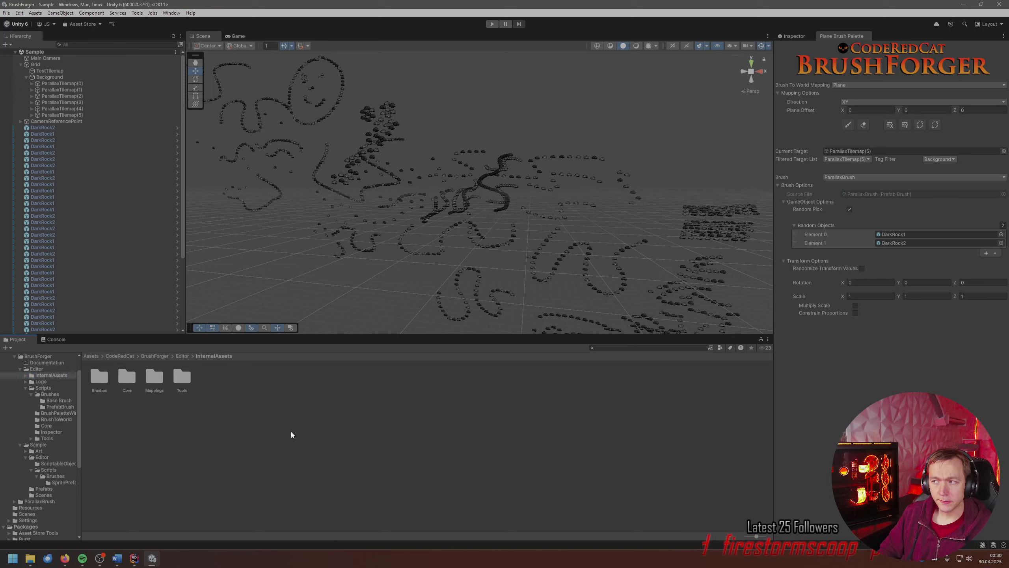
pyautogui.moveTo(94, 109); pyautogui.dragTo(857, 151)
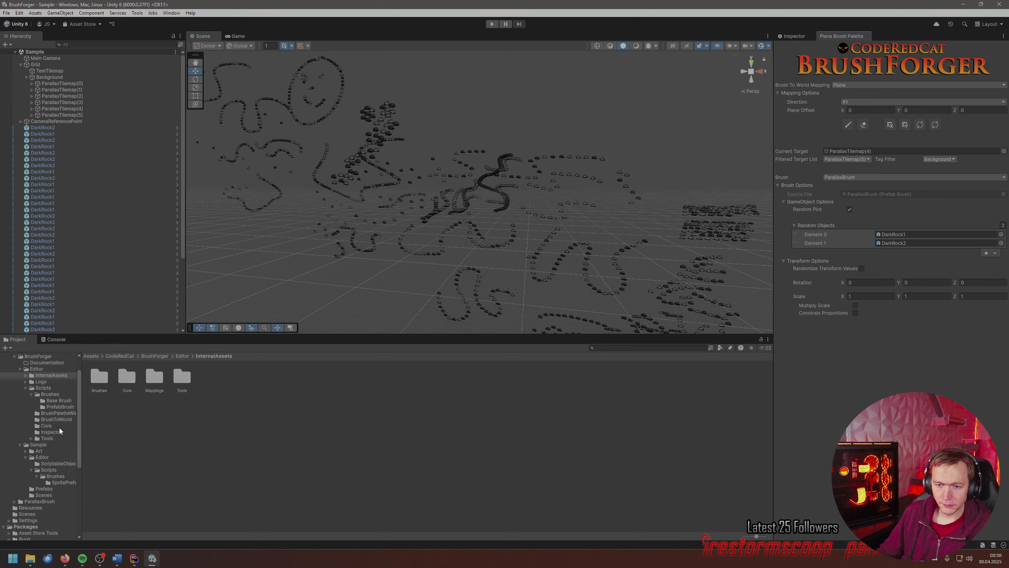
pyautogui.click(31, 394)
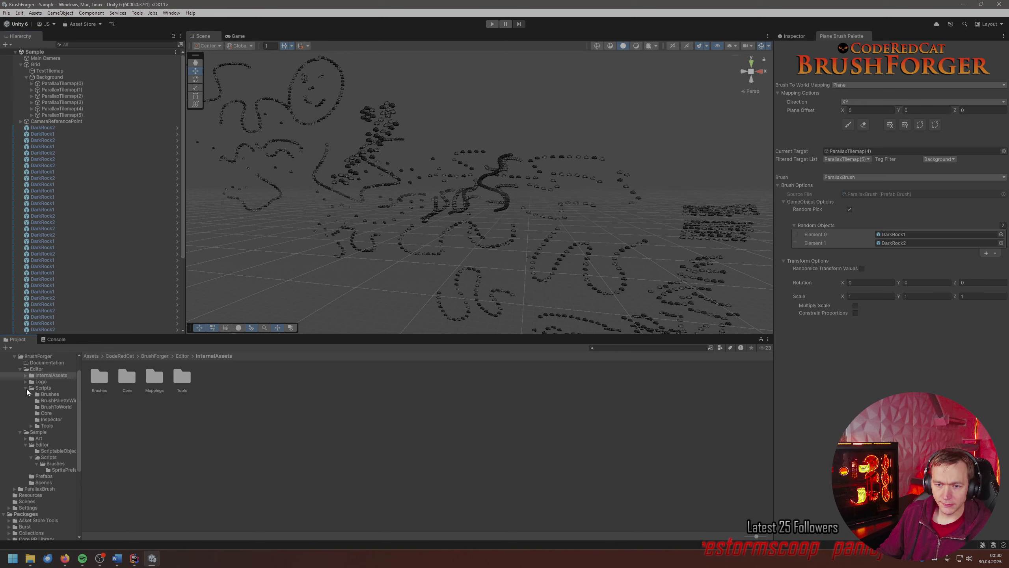
pyautogui.click(27, 389)
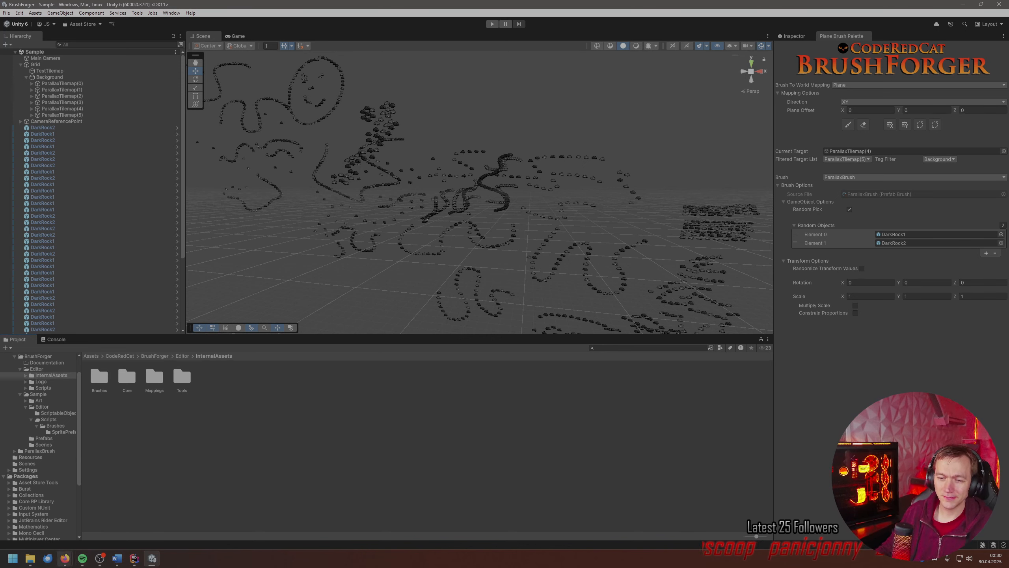
# - Switch to Firefox, check the Twitch Stream Manager chat in a new tab, and close that tab
pyautogui.moveTo(65, 558)
pyautogui.click(126, 535)
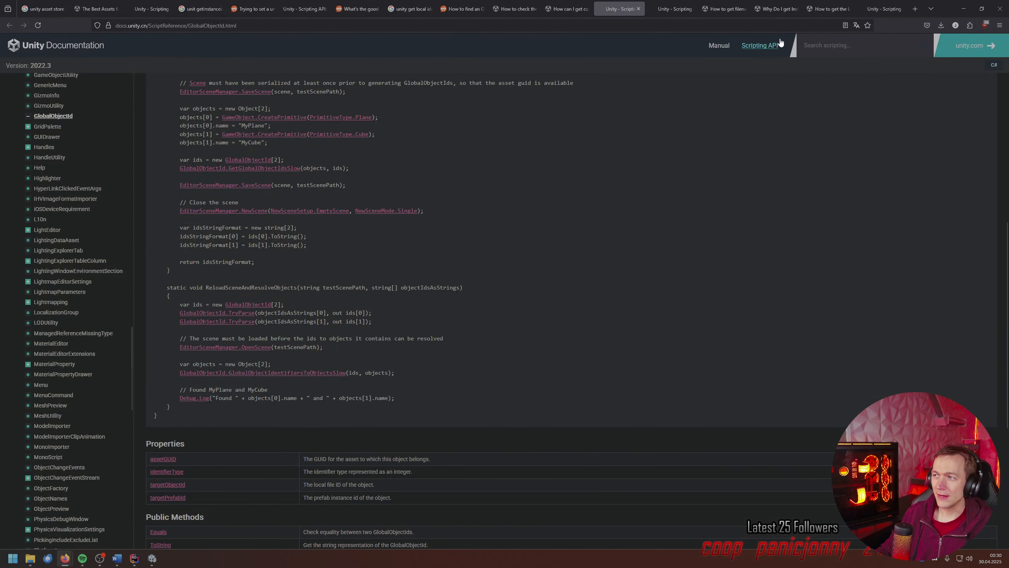
pyautogui.hotkey('ctrl', 't')
pyautogui.click(135, 40)
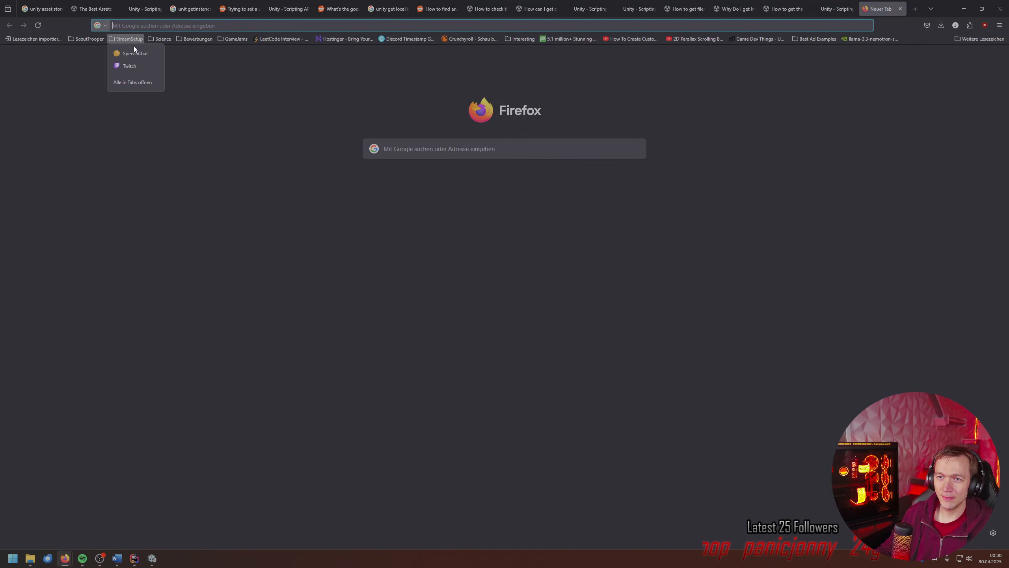
pyautogui.click(135, 50)
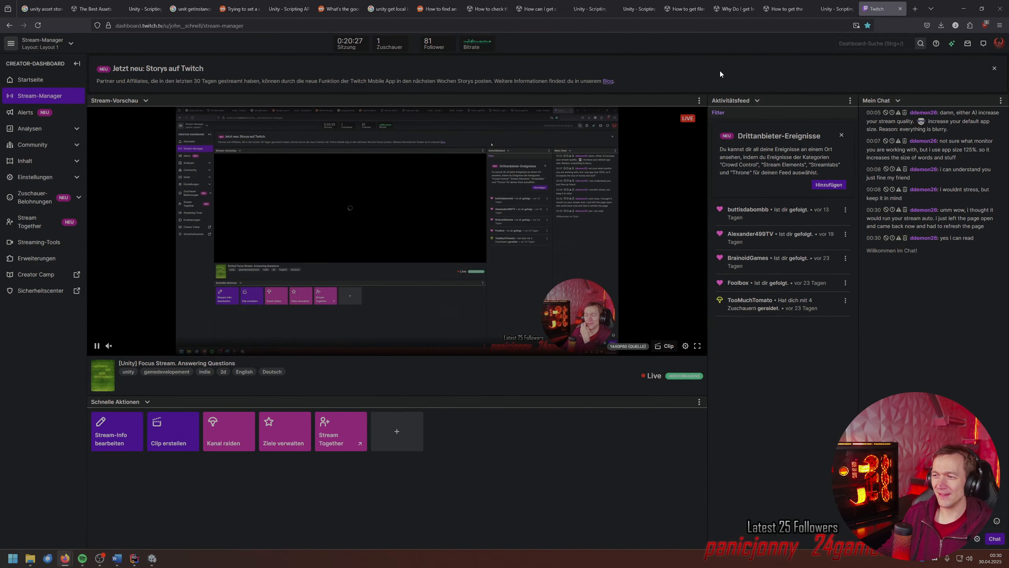
pyautogui.click(902, 9)
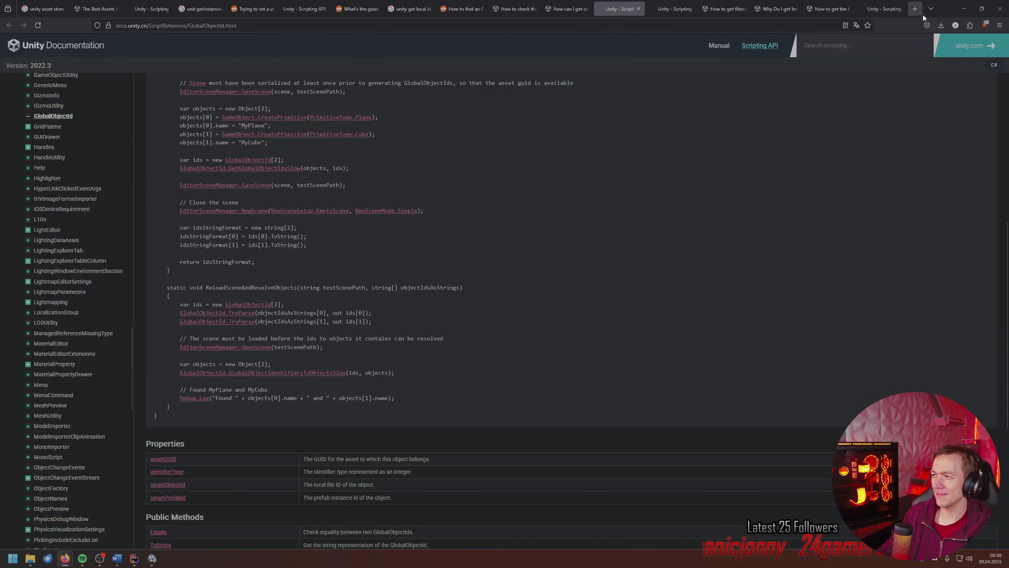
# - Return to BrushForgerCore.cs in Rider and uncomment the TargetChanged?.Invoke(); line at the end of the Target setter
pyautogui.click(963, 9)
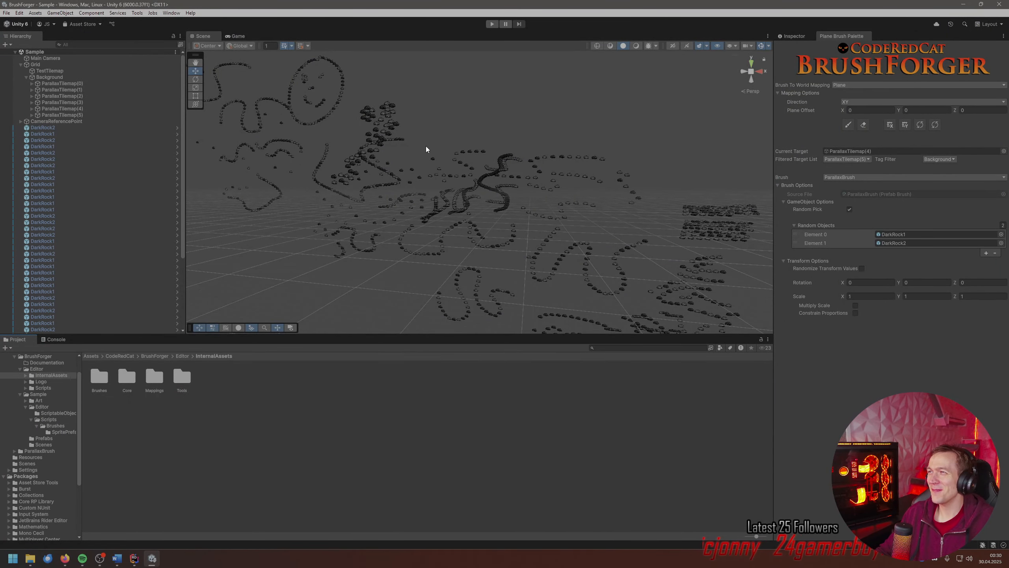
pyautogui.hotkey('alt', 'Tab')
pyautogui.hotkey('alt', 'Tab')
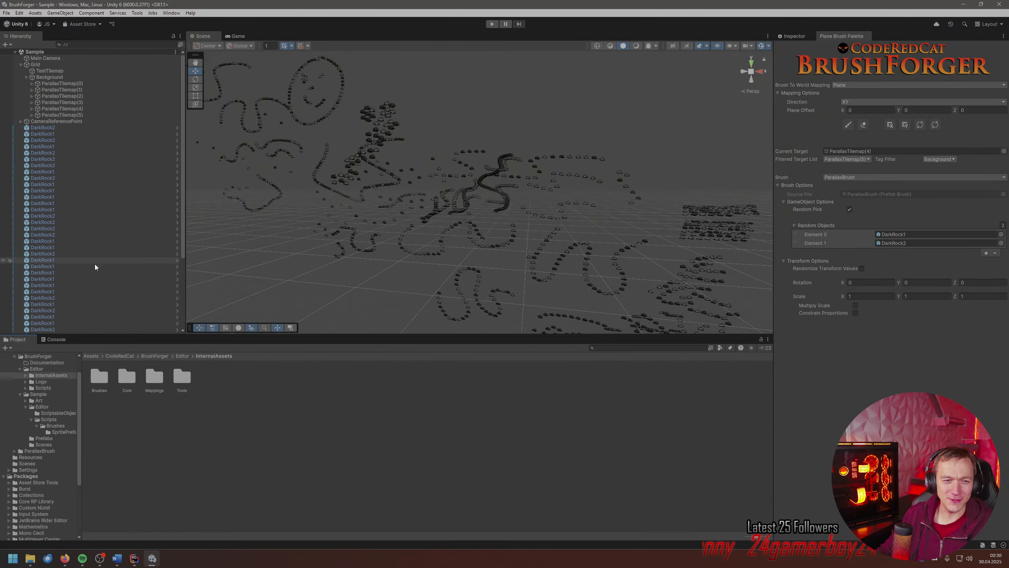
pyautogui.hotkey('alt', 'Tab')
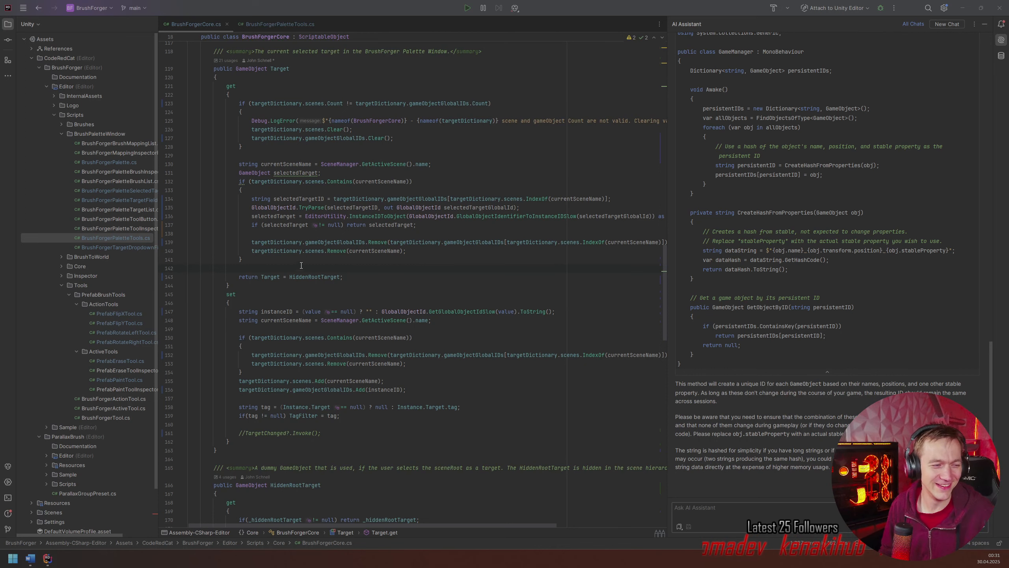
pyautogui.click(246, 433)
pyautogui.press('BackSpace')
pyautogui.press('BackSpace')
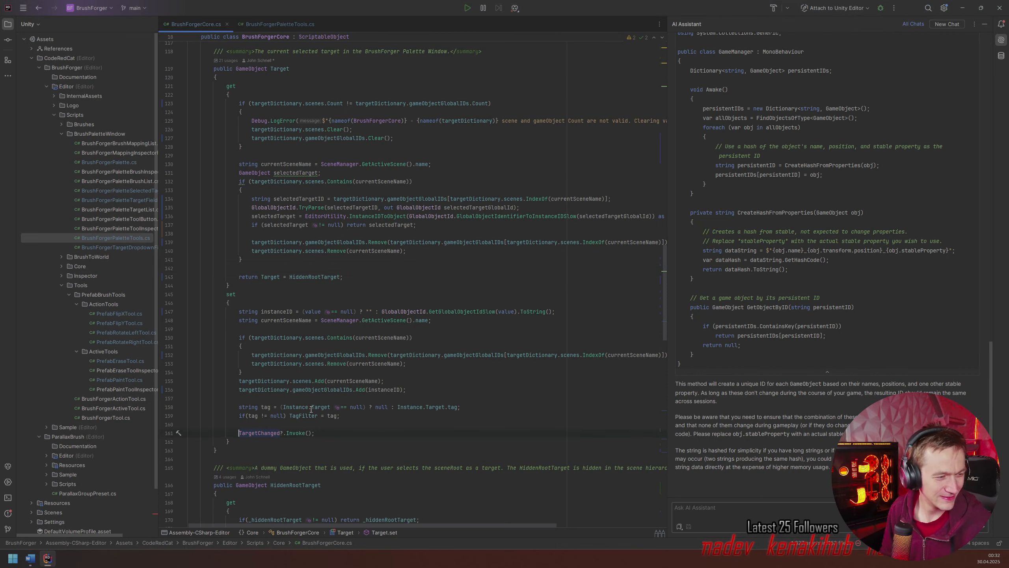
pyautogui.click(334, 451)
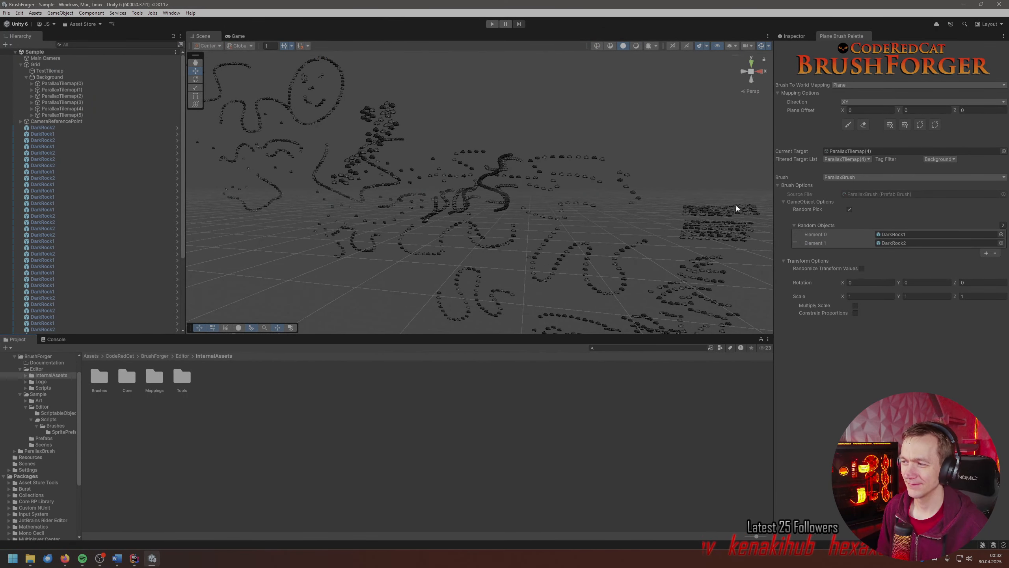
# - In Unity, activate the paint tool of the Plane Brush Palette, expand BrushForger's Editor Scripts folder, and open the Sample's Scenes folder
pyautogui.click(854, 126)
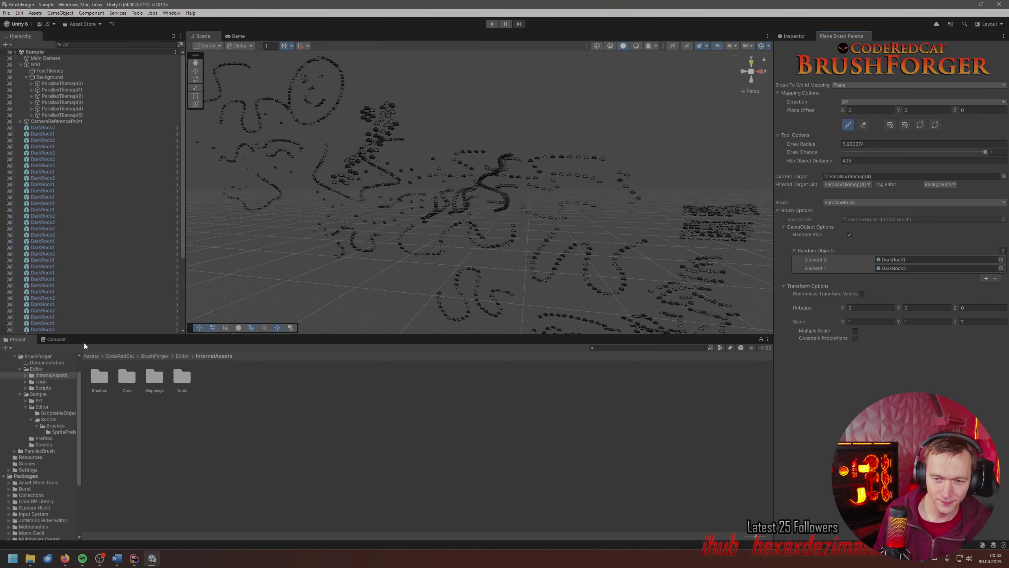
pyautogui.click(25, 387)
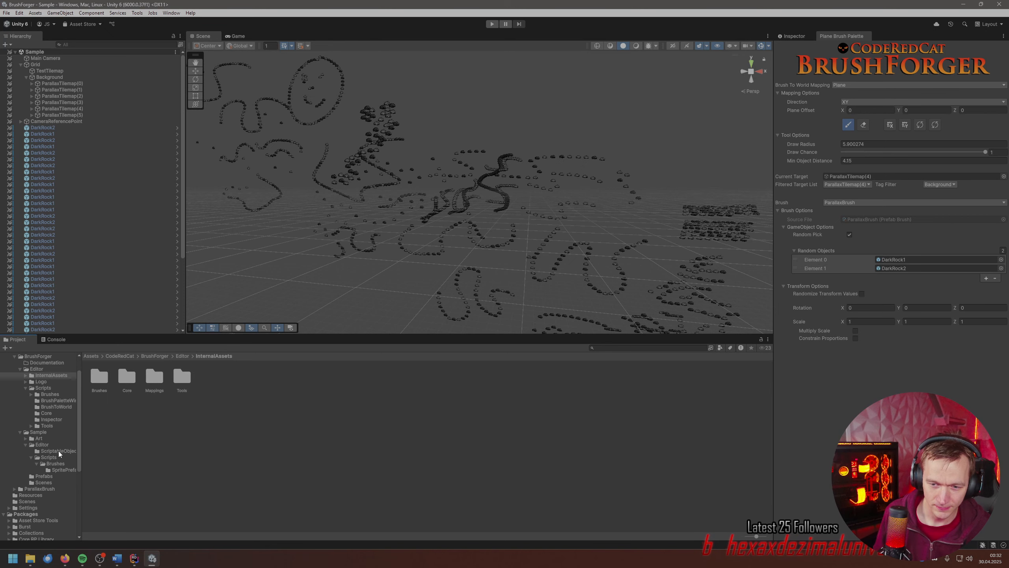
pyautogui.click(43, 482)
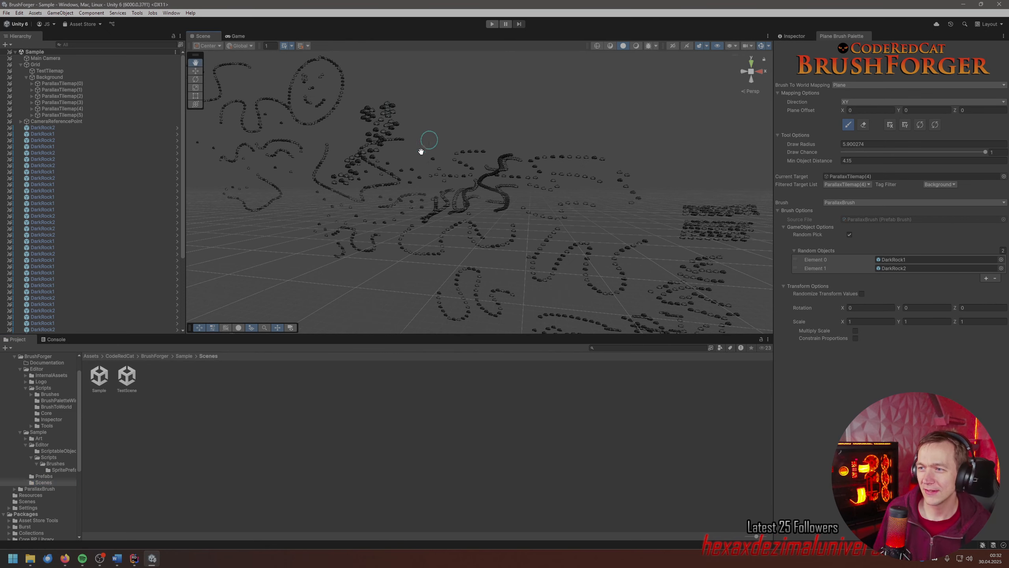
pyautogui.moveTo(421, 151)
pyautogui.mouseDown(button='middle')
pyautogui.moveTo(368, 203)
pyautogui.moveTo(424, 207)
pyautogui.mouseUp(button='middle')
pyautogui.scroll(-3, 424, 207)
pyautogui.click(424, 206)
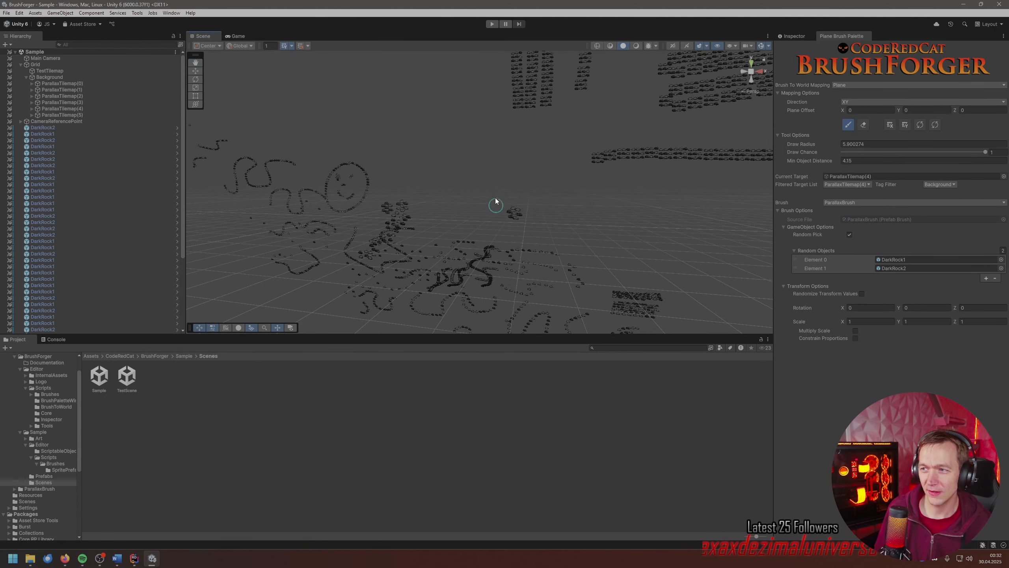
pyautogui.scroll(-2, 499, 199)
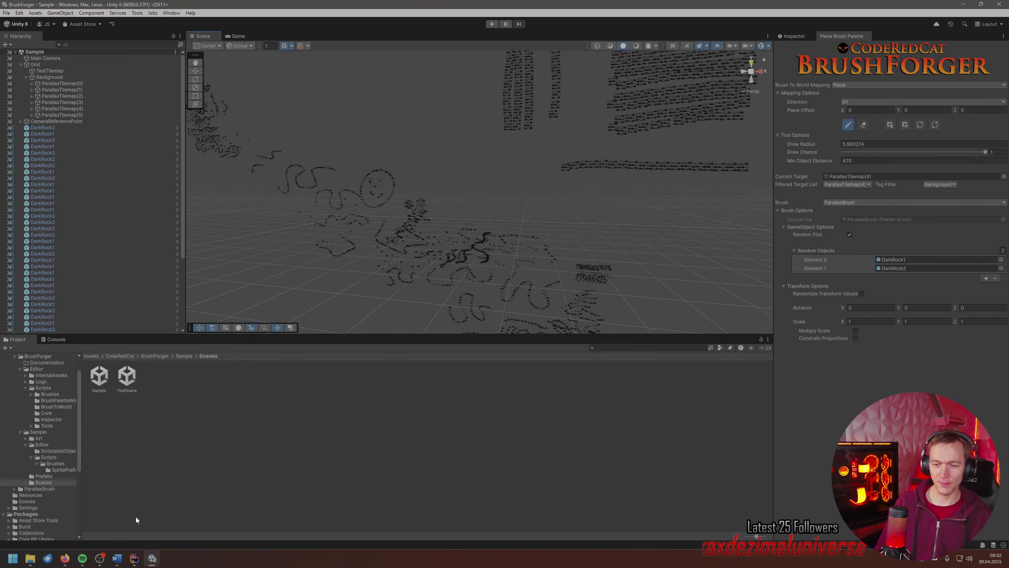
# - Switch to the TileBrush ToDo document in Word and review the remaining tasks and documentation notes
pyautogui.click(116, 558)
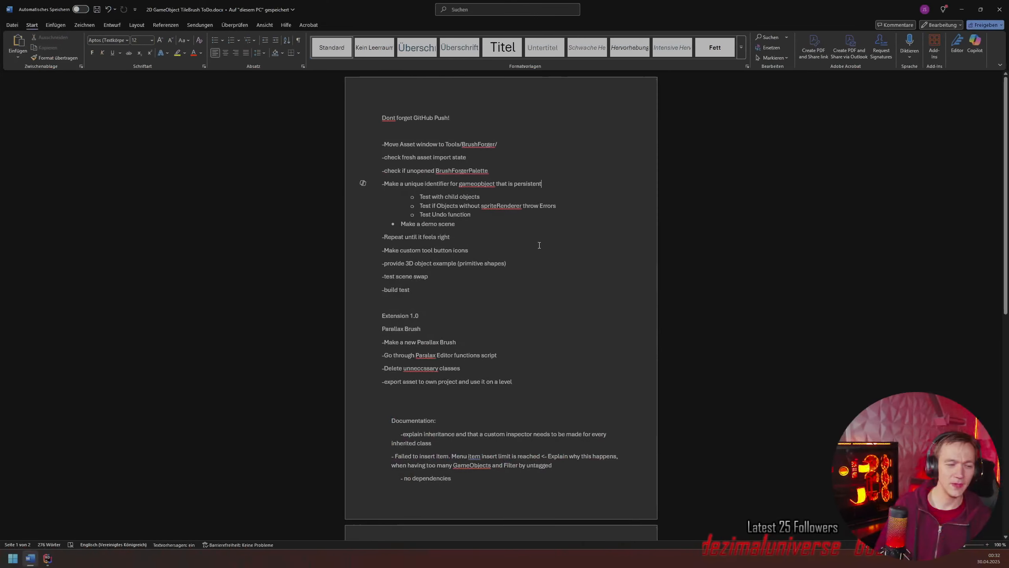
pyautogui.scroll(-2, 543, 245)
pyautogui.scroll(-2, 543, 245)
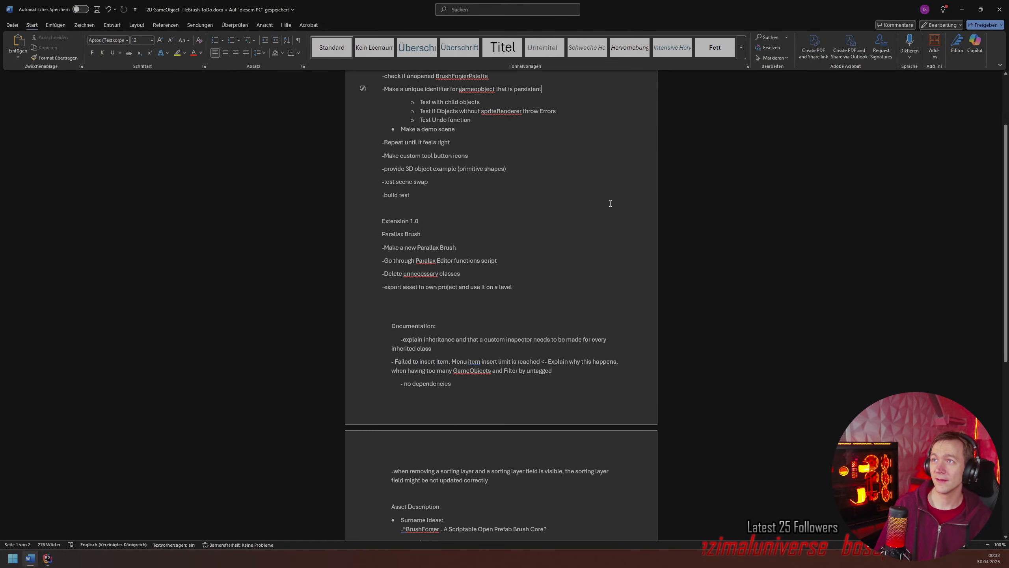
pyautogui.scroll(3, 610, 203)
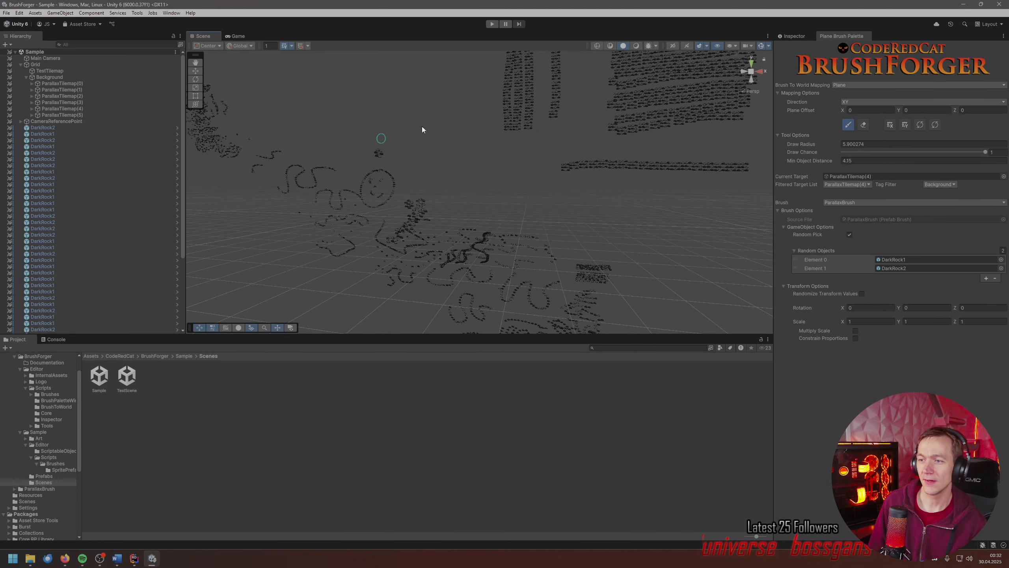
pyautogui.scroll(-5, 433, 119)
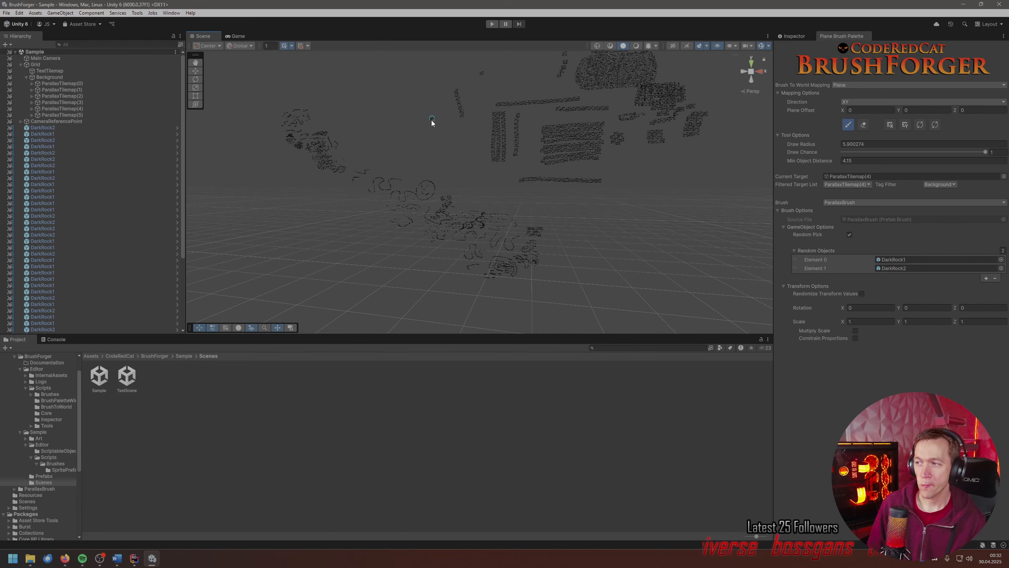
pyautogui.moveTo(432, 121); pyautogui.dragTo(396, 183, button='middle')
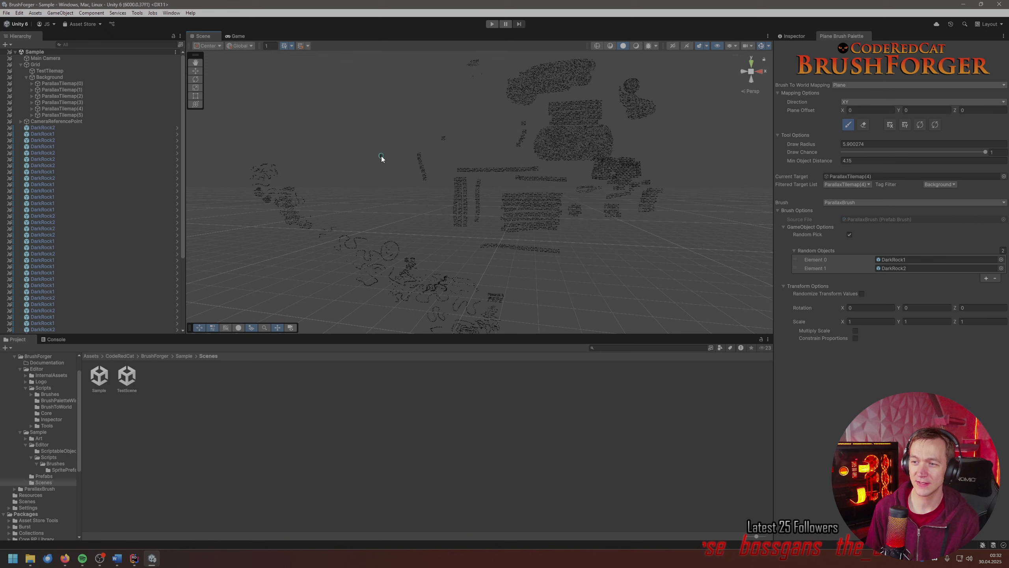
pyautogui.scroll(4, 380, 160)
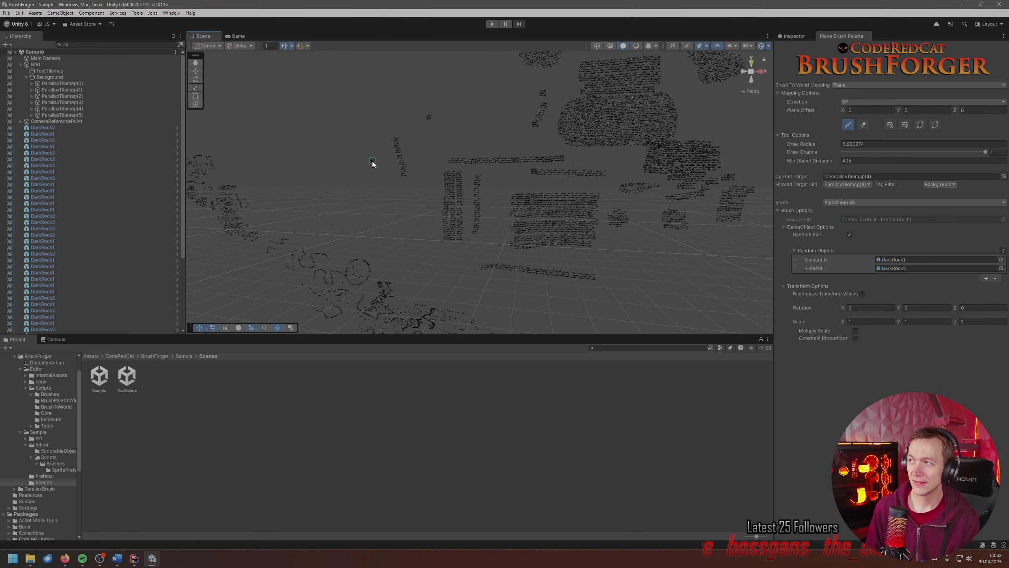
pyautogui.moveTo(372, 162); pyautogui.dragTo(444, 199, button='middle')
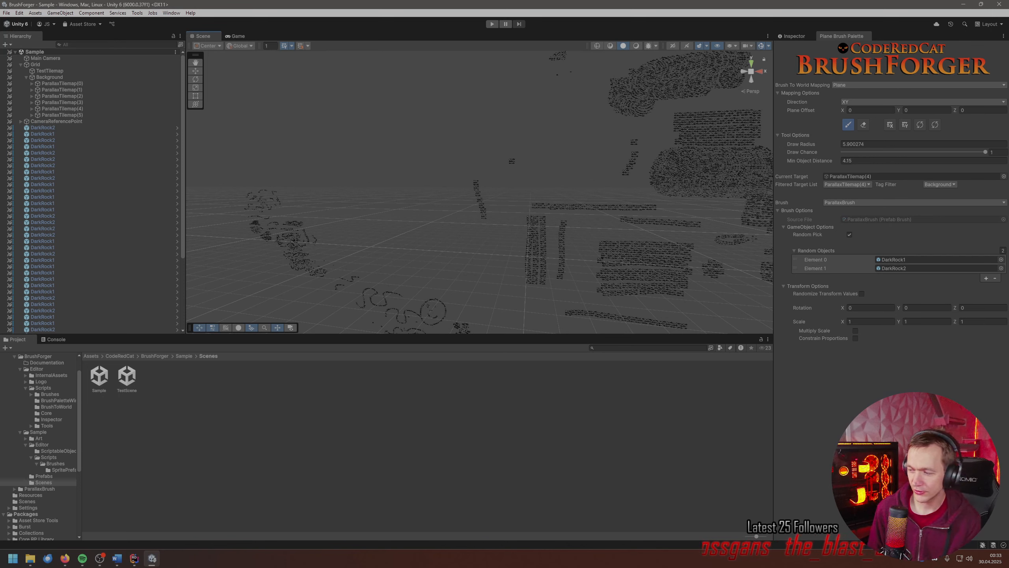
# - Launch Unity Hub from the Windows search, open the Bloodylayne project, and close the Hub window
pyautogui.press('super')
pyautogui.write('unity')
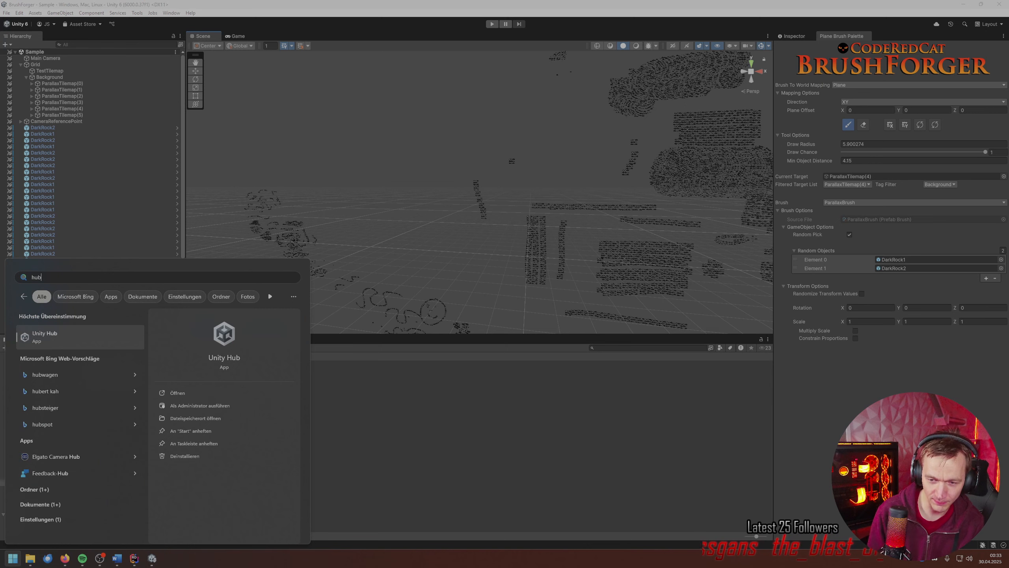
pyautogui.press('Return')
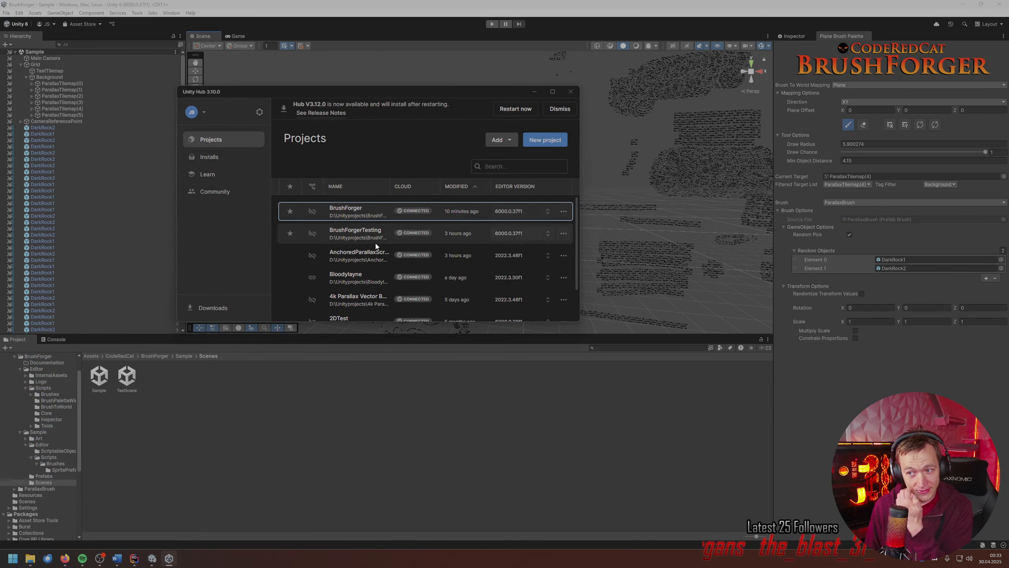
pyautogui.click(360, 277)
pyautogui.click(573, 92)
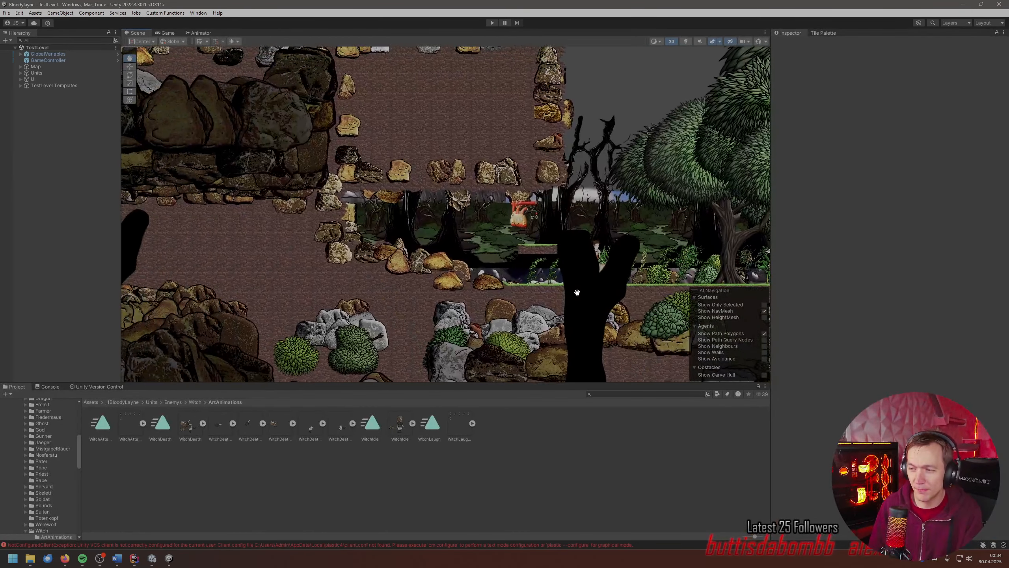
# - Examine how the foreground rocks, plants and background trees of TestLevel are layered in parallax around the forest area near the player
pyautogui.moveTo(577, 292); pyautogui.dragTo(489, 239, button='middle')
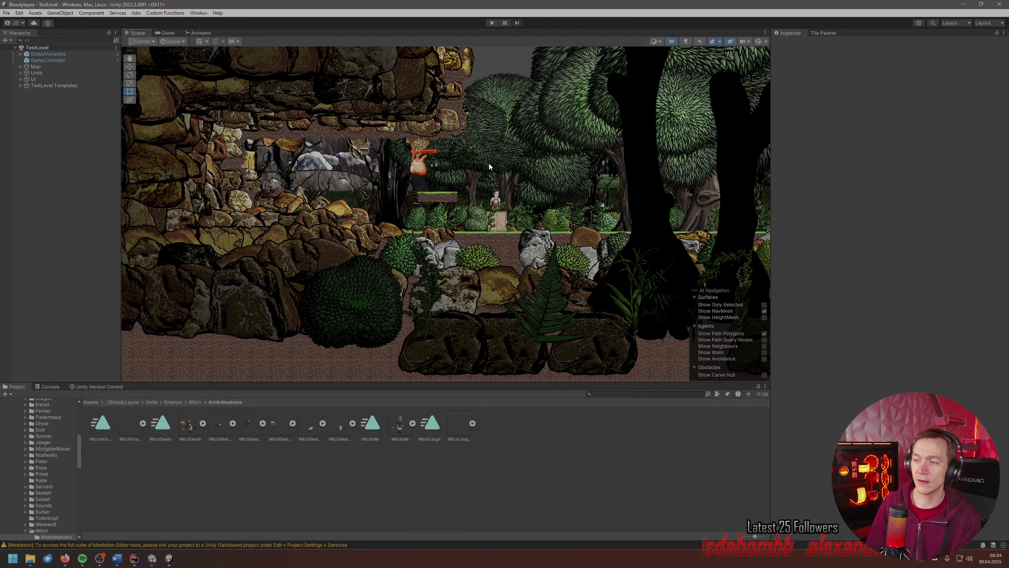
pyautogui.scroll(3, 511, 177)
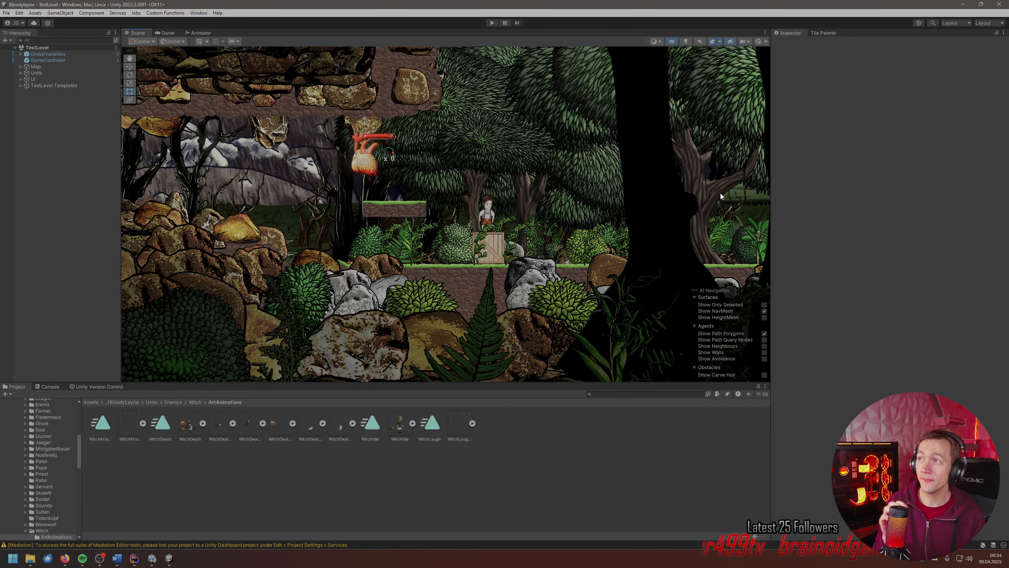
pyautogui.moveTo(547, 216); pyautogui.dragTo(184, 215, button='middle')
pyautogui.scroll(-6, 374, 220)
pyautogui.moveTo(374, 219); pyautogui.dragTo(515, 181, button='middle')
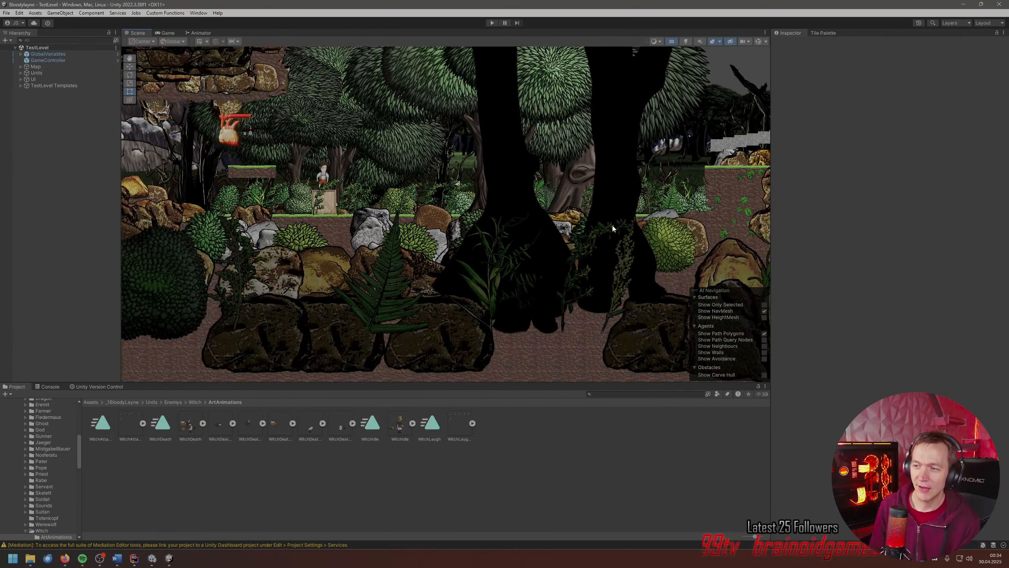
pyautogui.moveTo(678, 244); pyautogui.dragTo(485, 190, button='middle')
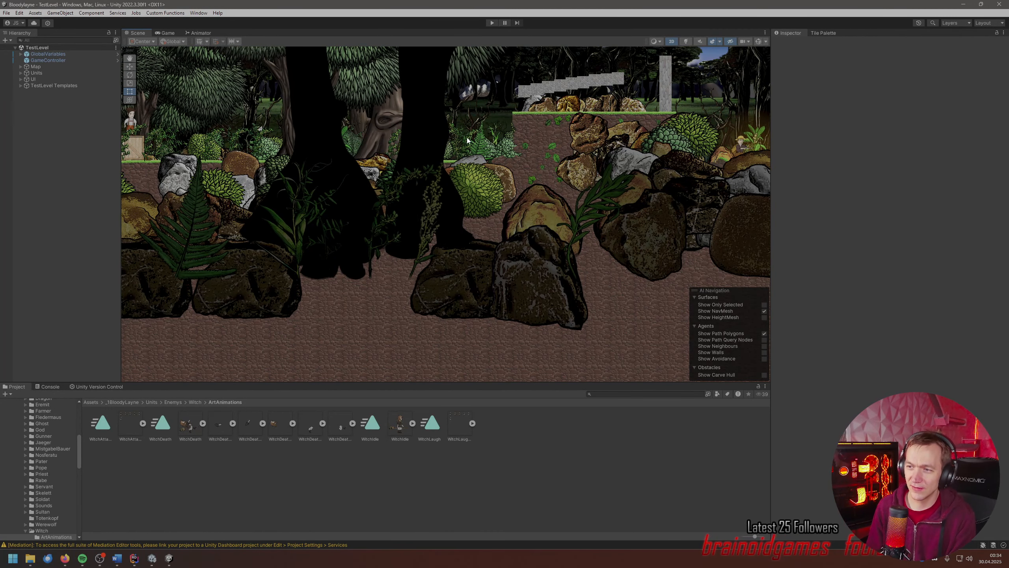
pyautogui.moveTo(541, 249); pyautogui.dragTo(388, 248, button='middle')
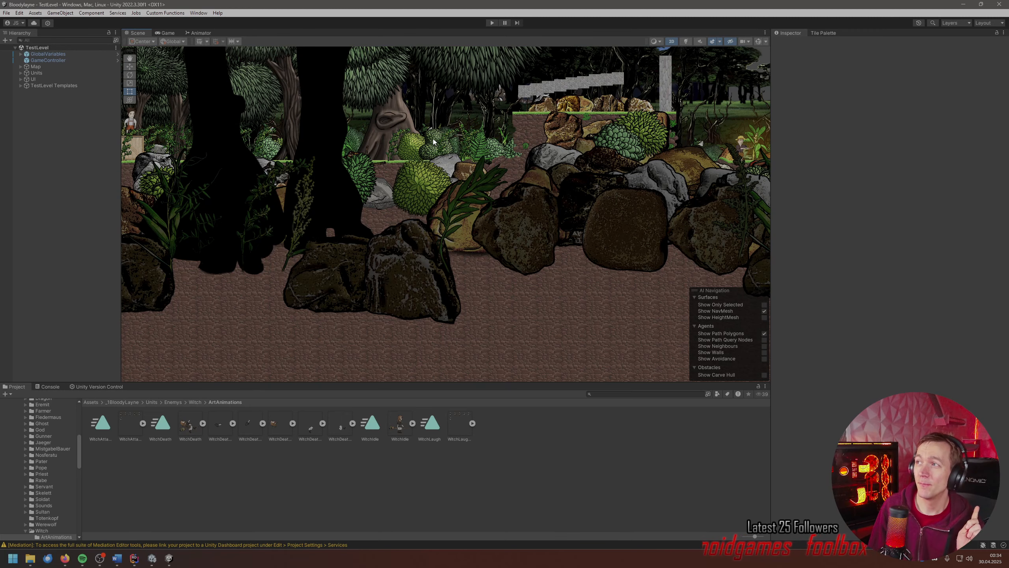
pyautogui.scroll(-2, 417, 143)
pyautogui.scroll(-1, 418, 144)
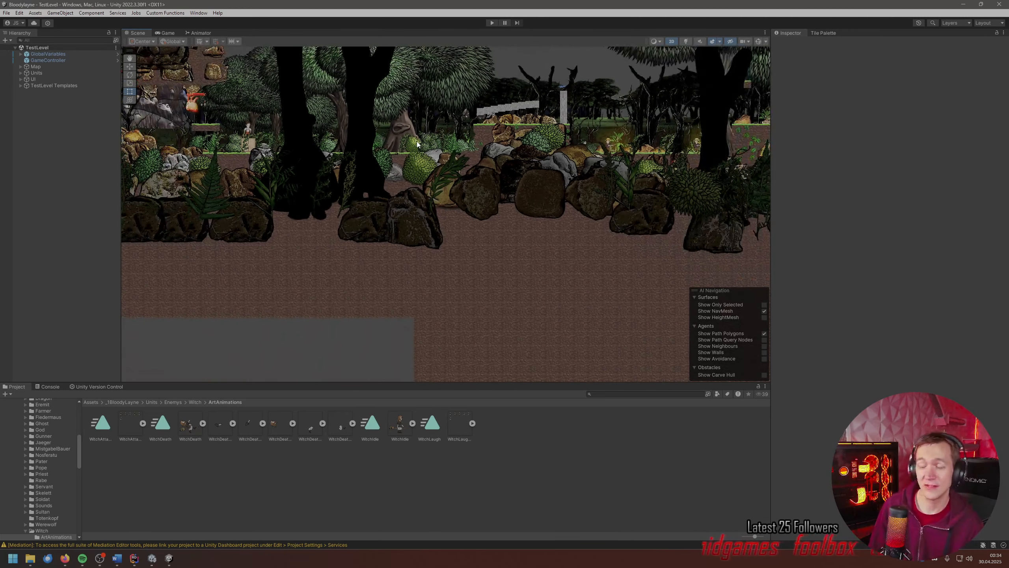
pyautogui.scroll(3, 440, 101)
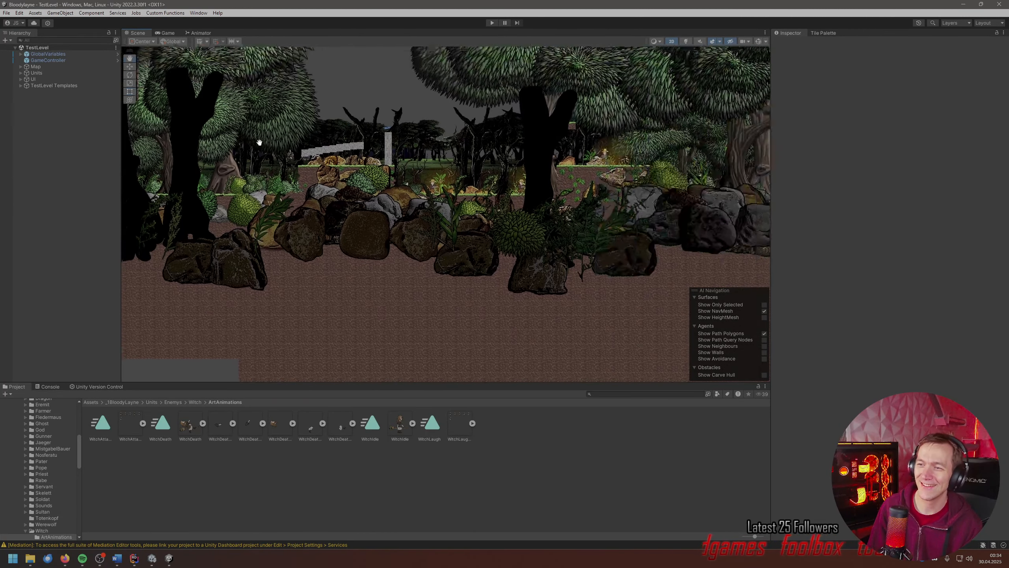
# - Survey the whole length of TestLevel from the forest to the far end, and inspect the forest's parallax layers up close again
pyautogui.scroll(-5, 221, 163)
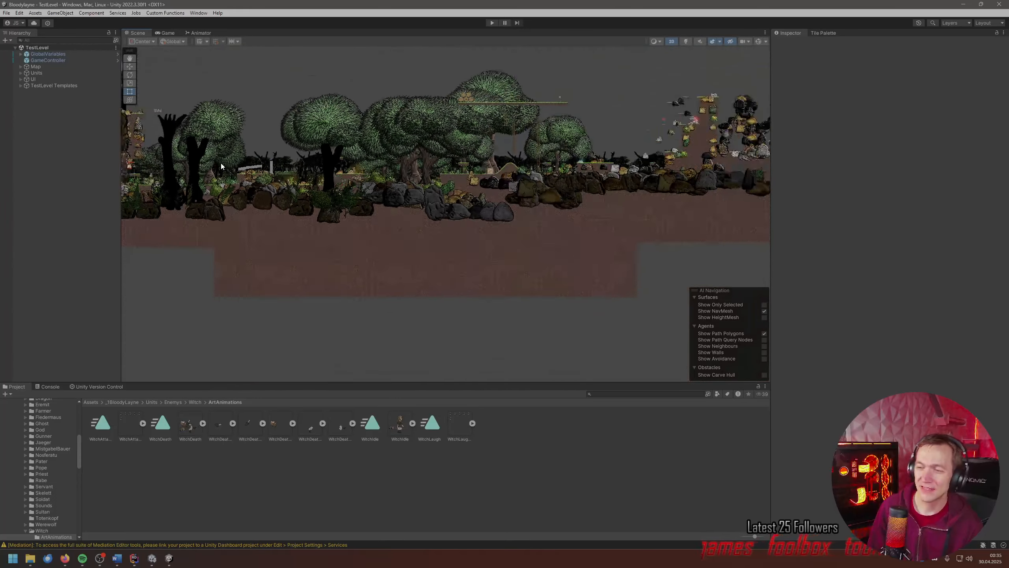
pyautogui.moveTo(656, 114)
pyautogui.mouseDown(button='middle')
pyautogui.moveTo(509, 133)
pyautogui.moveTo(446, 109)
pyautogui.moveTo(319, 120)
pyautogui.mouseUp(button='middle')
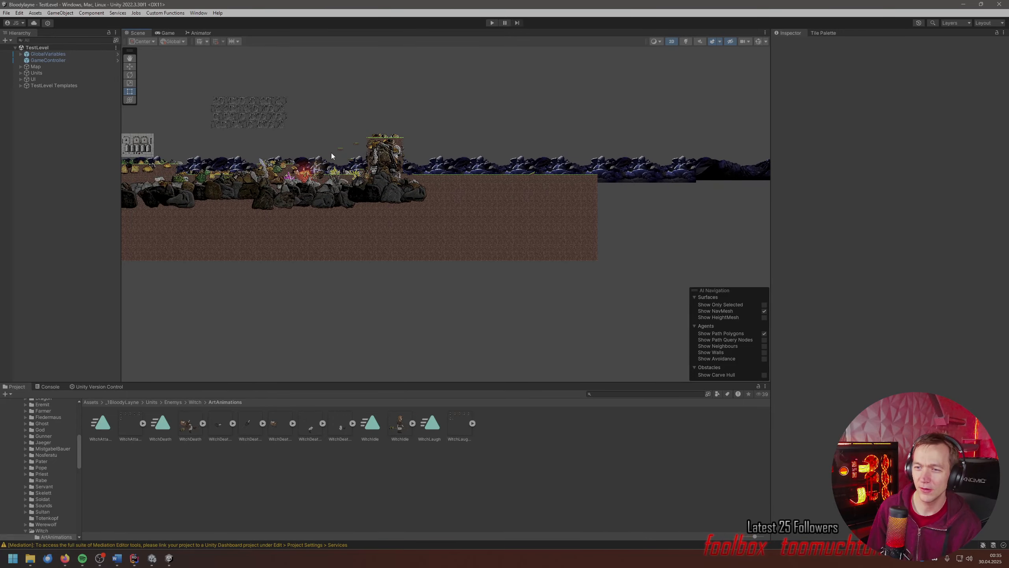
pyautogui.moveTo(335, 156); pyautogui.dragTo(735, 120, button='middle')
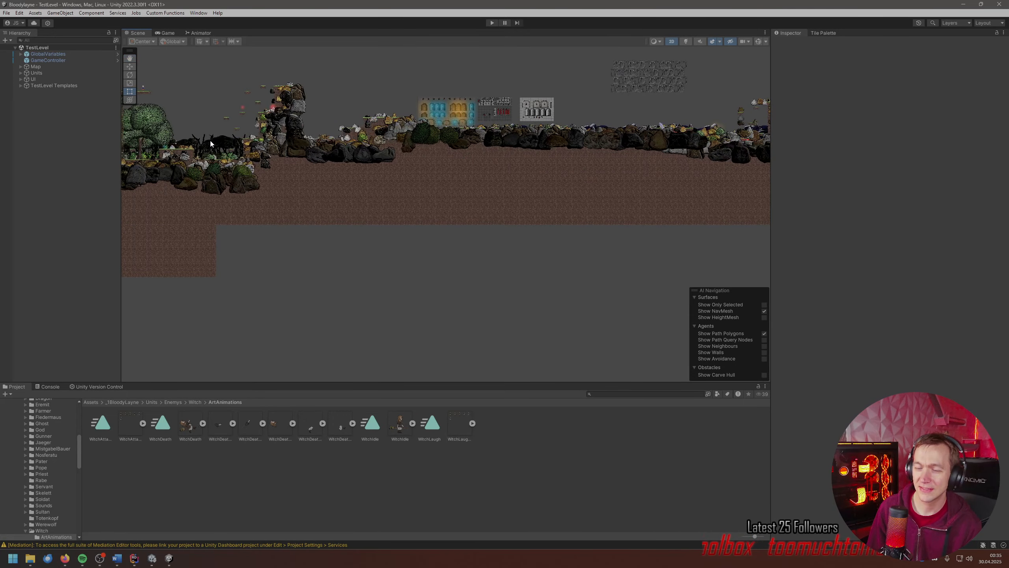
pyautogui.moveTo(231, 142); pyautogui.dragTo(654, 166, button='middle')
pyautogui.moveTo(356, 198); pyautogui.dragTo(473, 201, button='middle')
pyautogui.scroll(3, 474, 201)
pyautogui.scroll(4, 445, 187)
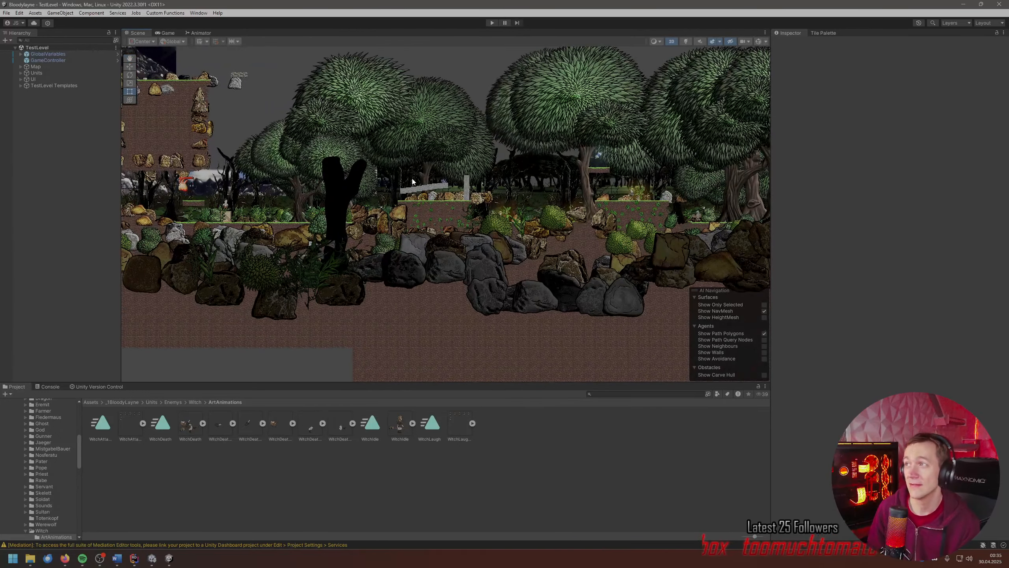
pyautogui.scroll(5, 413, 183)
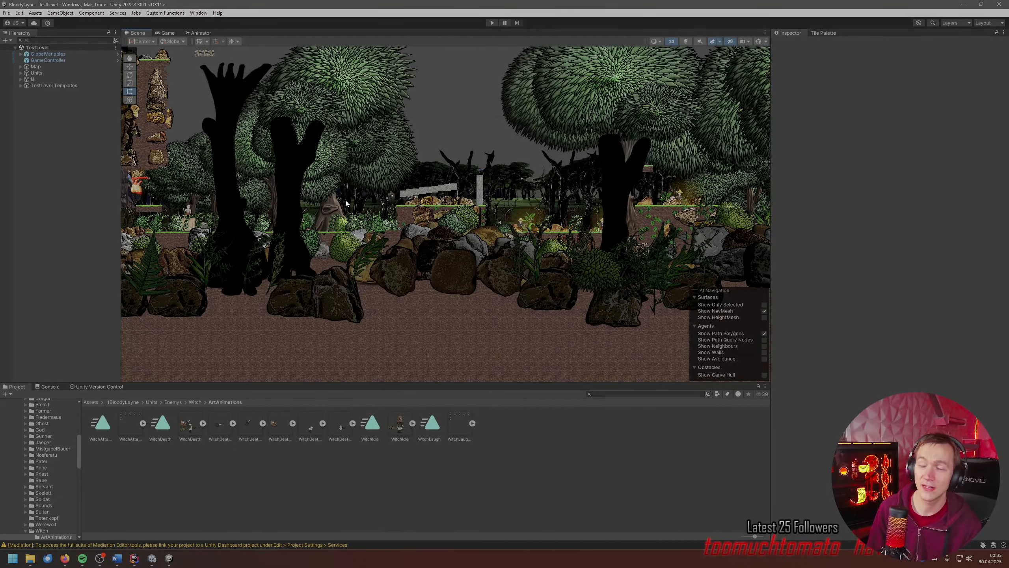
pyautogui.moveTo(345, 200); pyautogui.dragTo(440, 219, button='middle')
pyautogui.scroll(3, 414, 211)
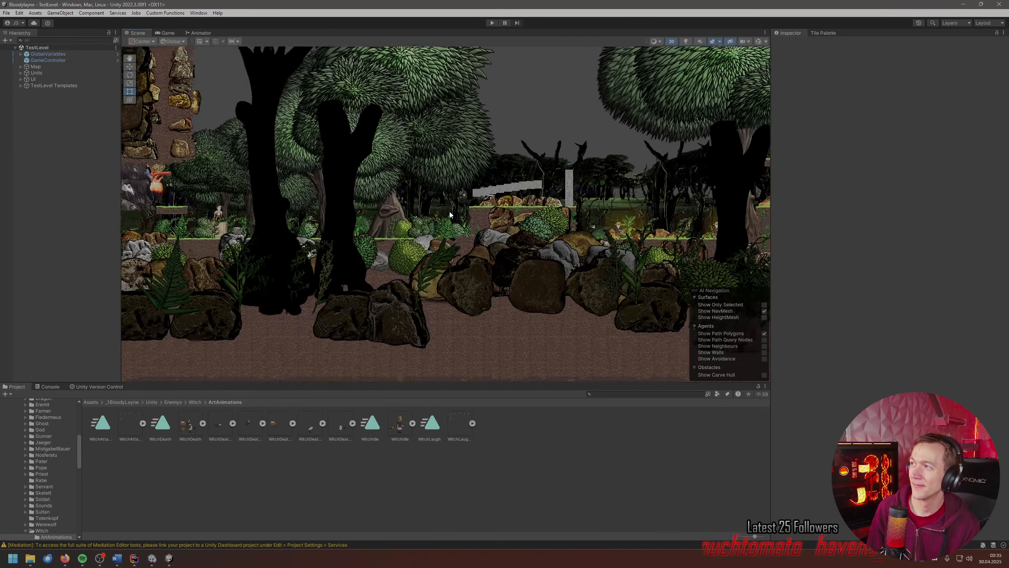
pyautogui.moveTo(412, 207); pyautogui.dragTo(493, 208, button='middle')
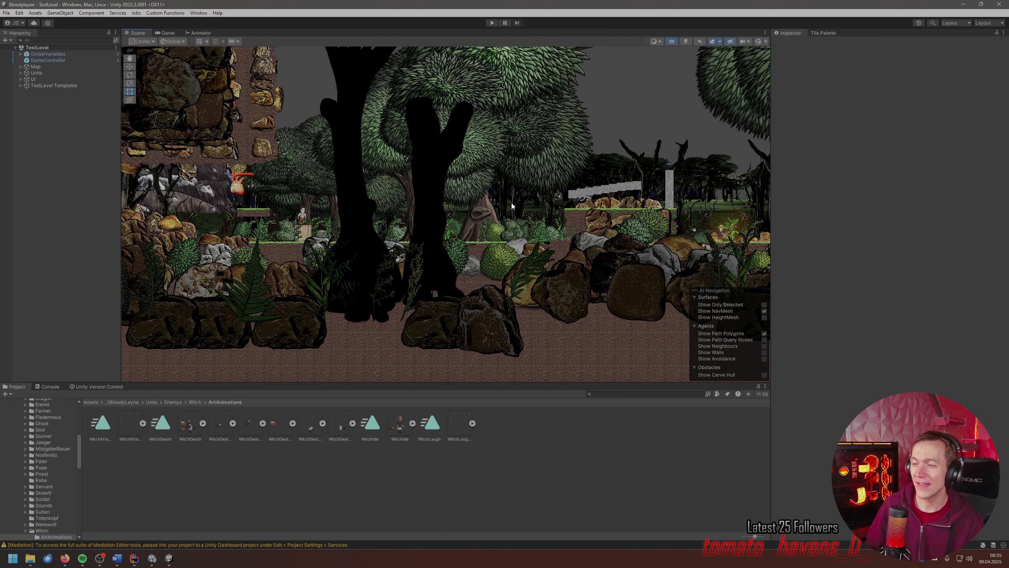
pyautogui.moveTo(493, 169); pyautogui.dragTo(444, 175, button='middle')
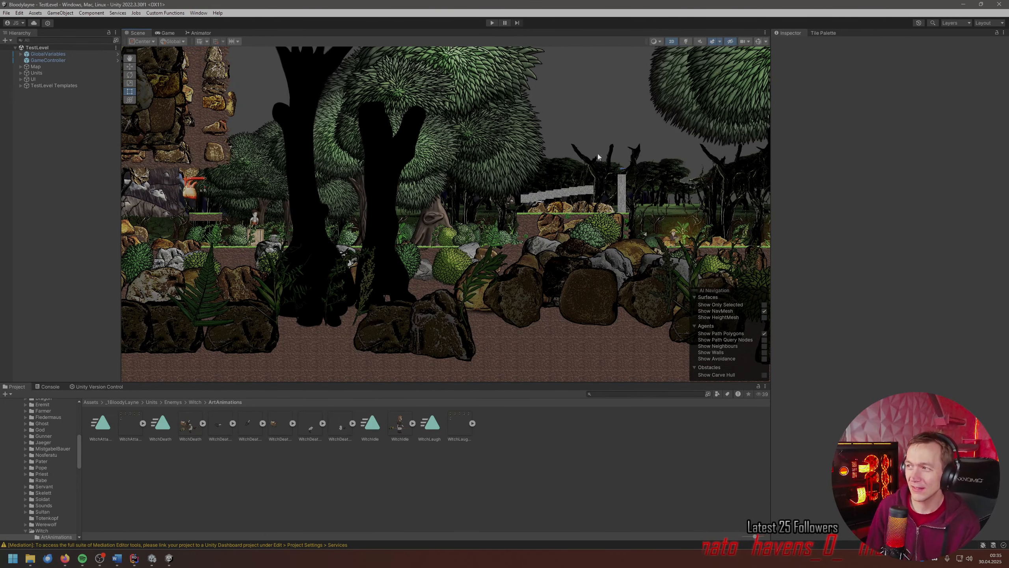
# - Show the Rocks Brown Brush settings in the Tile Palette and look through the list of custom brushes without changing the brush
pyautogui.click(837, 34)
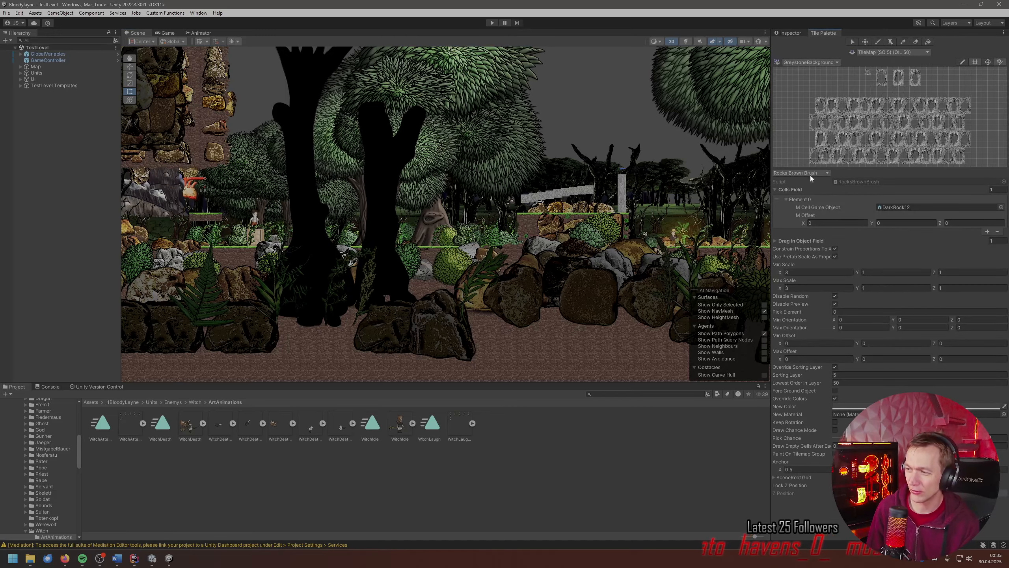
pyautogui.scroll(3, 311, 243)
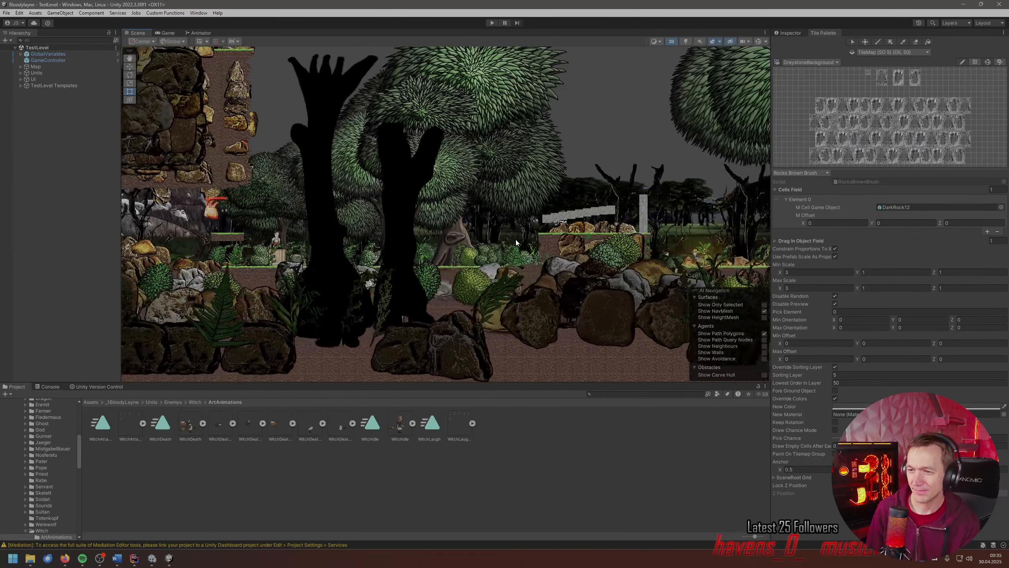
pyautogui.moveTo(415, 232); pyautogui.dragTo(551, 221, button='middle')
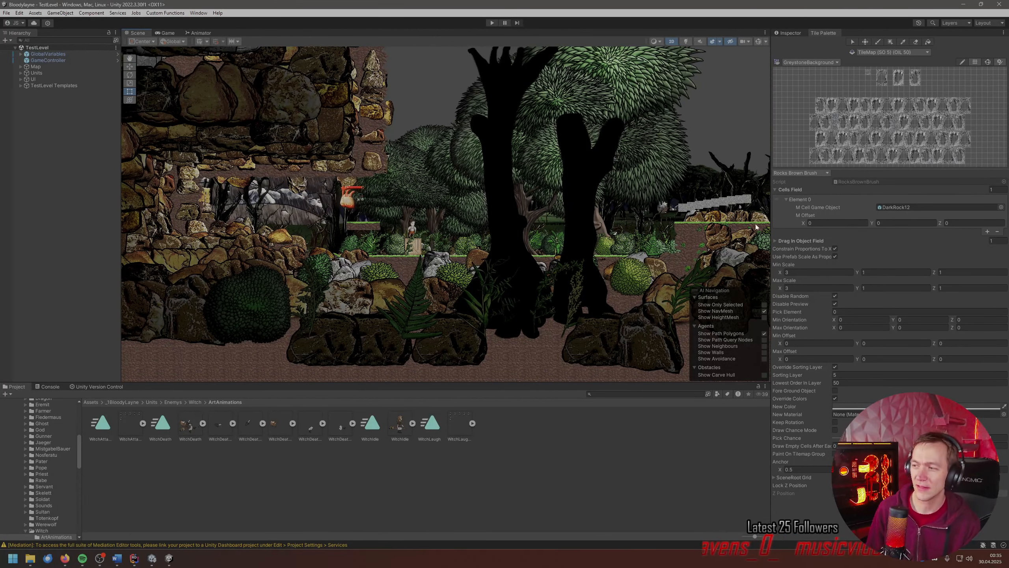
pyautogui.click(797, 173)
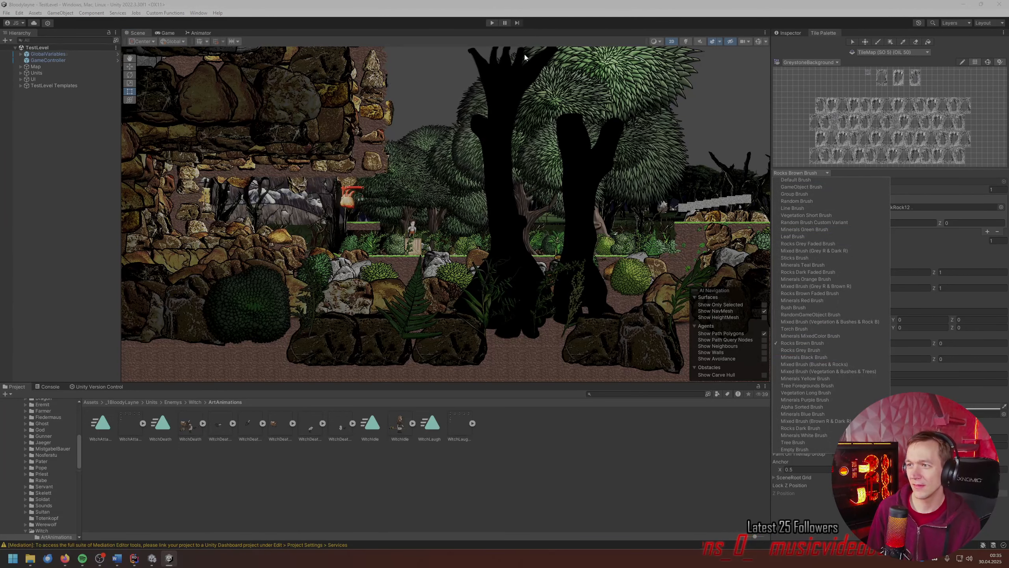
pyautogui.click(508, 227)
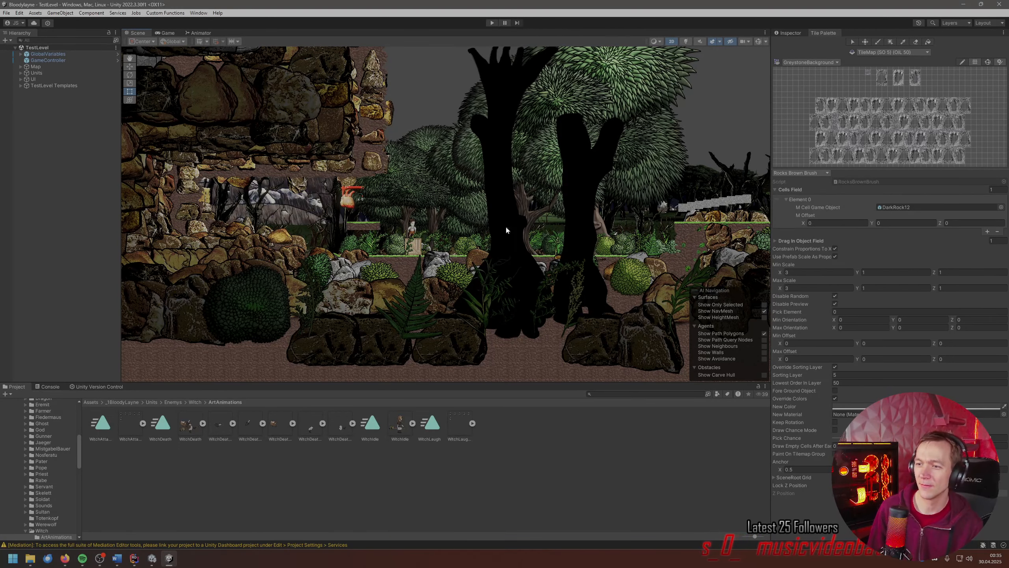
# - Examine the parallax shift between the dark foreground trunks, rocks and ferns and the forest behind them in TestLevel
pyautogui.moveTo(473, 310); pyautogui.dragTo(478, 266, button='middle')
pyautogui.moveTo(572, 200); pyautogui.dragTo(572, 236, button='middle')
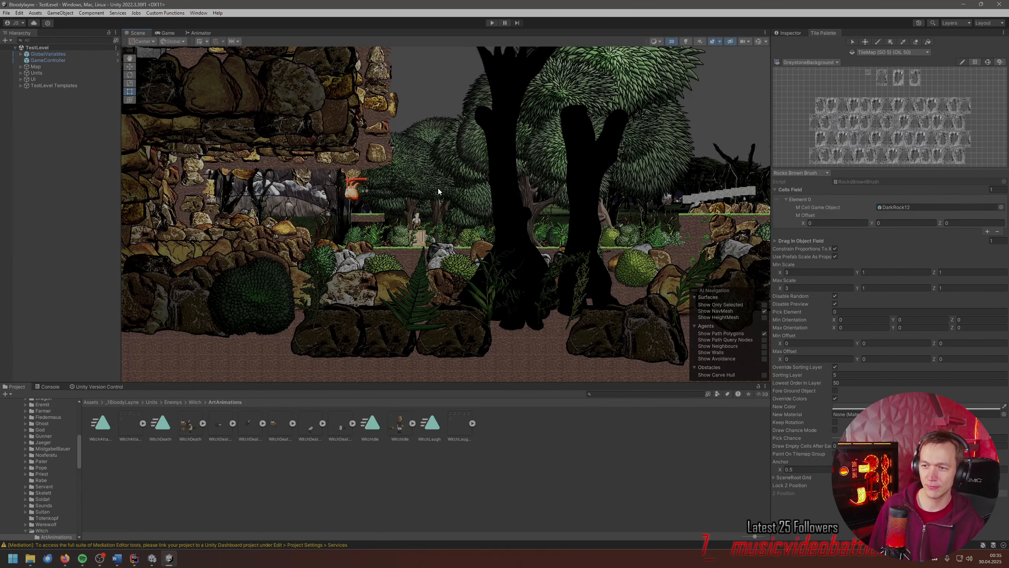
pyautogui.moveTo(438, 187); pyautogui.dragTo(443, 208, button='middle')
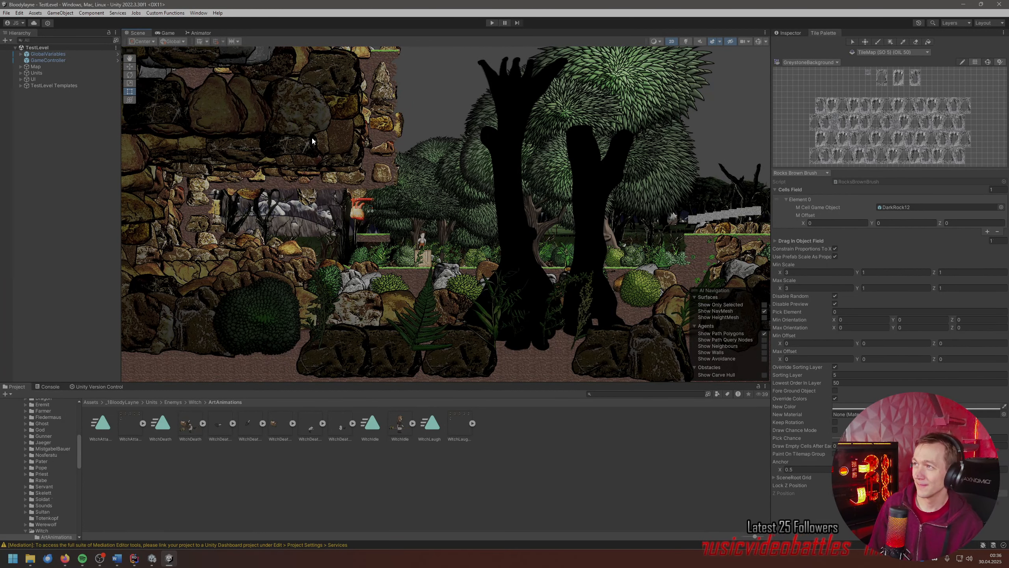
pyautogui.moveTo(325, 158)
pyautogui.mouseDown(button='middle')
pyautogui.moveTo(336, 158)
pyautogui.moveTo(332, 148)
pyautogui.mouseUp(button='middle')
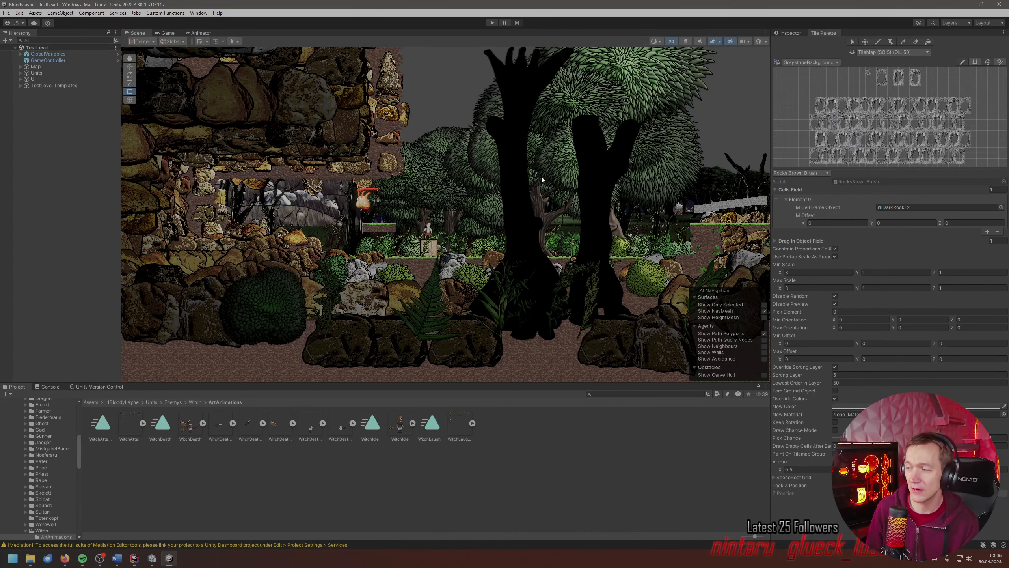
pyautogui.moveTo(542, 178); pyautogui.dragTo(591, 161, button='middle')
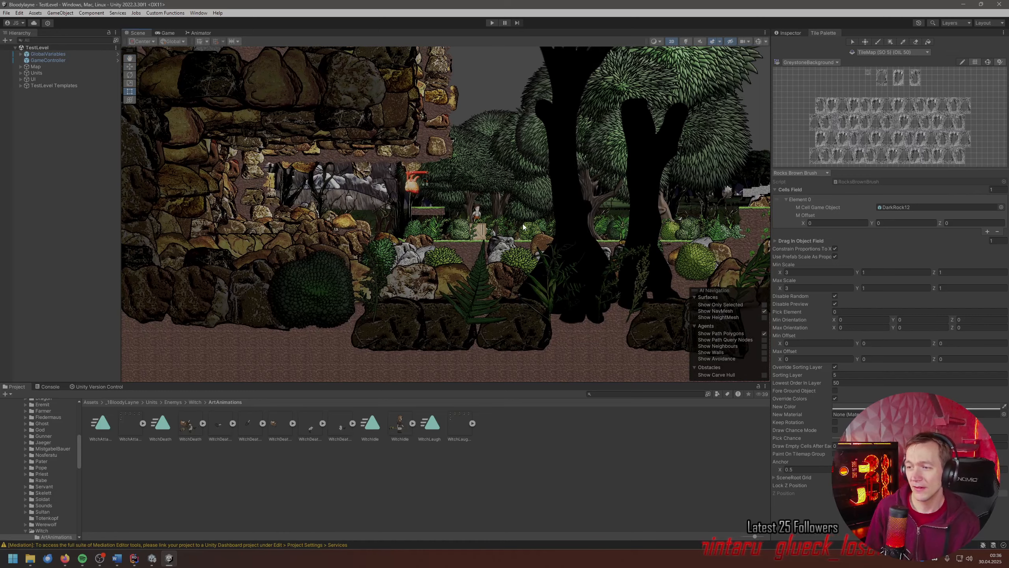
pyautogui.moveTo(524, 226); pyautogui.dragTo(501, 222, button='middle')
pyautogui.moveTo(572, 218); pyautogui.dragTo(581, 249, button='middle')
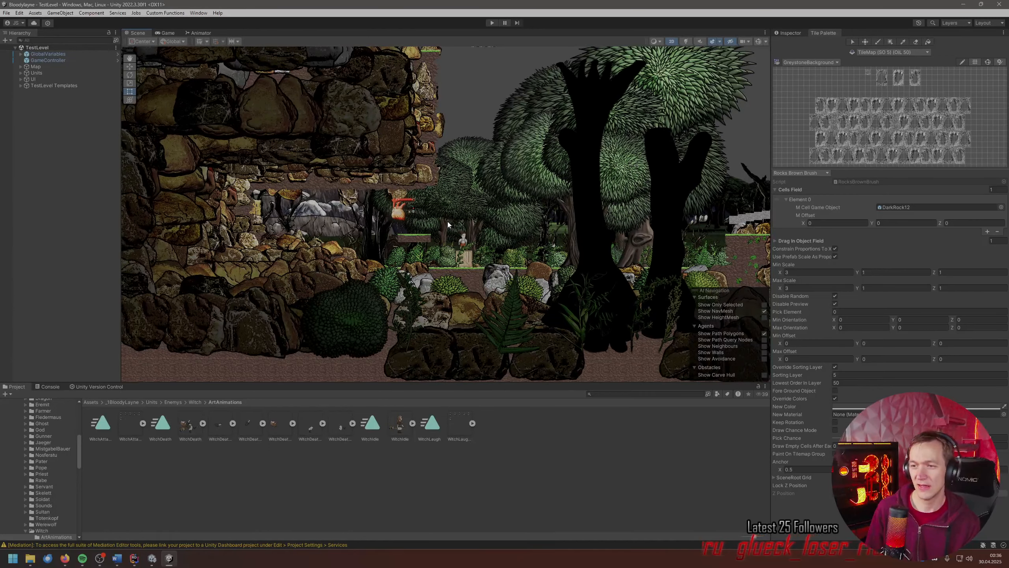
# - Survey the stone ruin, mountain backdrop and forest of TestLevel from farther away, and inspect the layers around the player up close
pyautogui.scroll(-2, 472, 200)
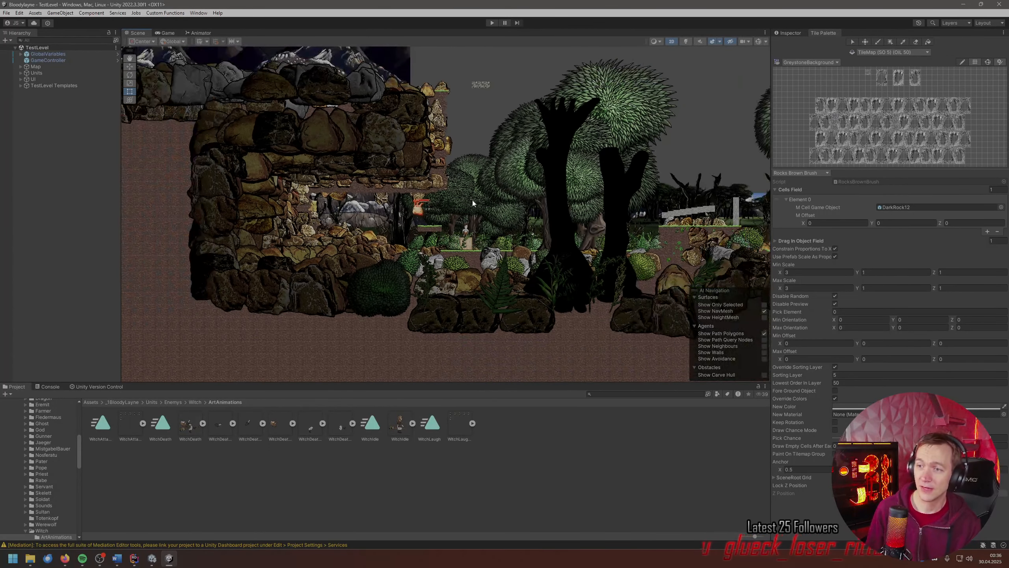
pyautogui.scroll(-1, 472, 200)
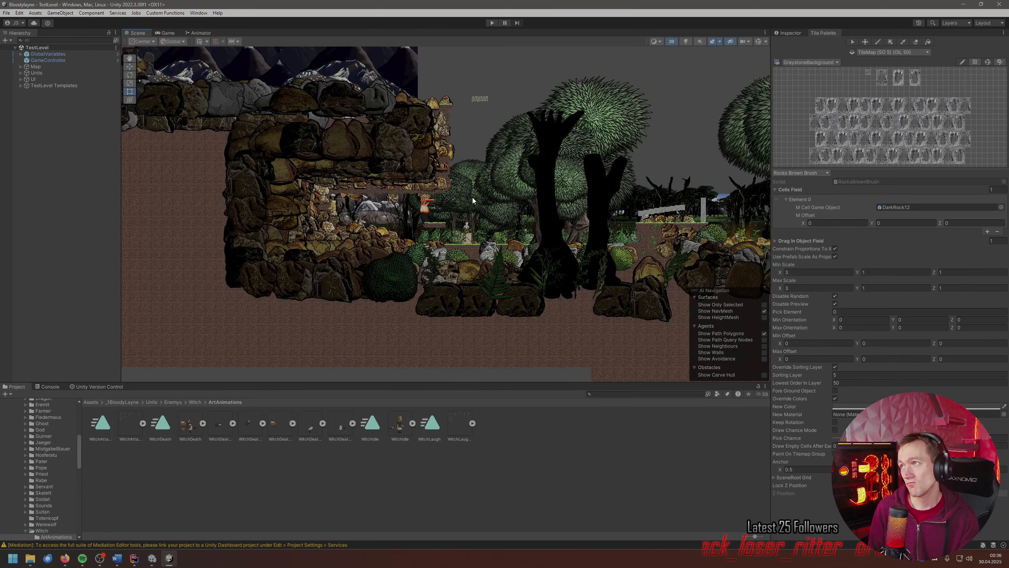
pyautogui.moveTo(471, 192); pyautogui.dragTo(435, 217, button='middle')
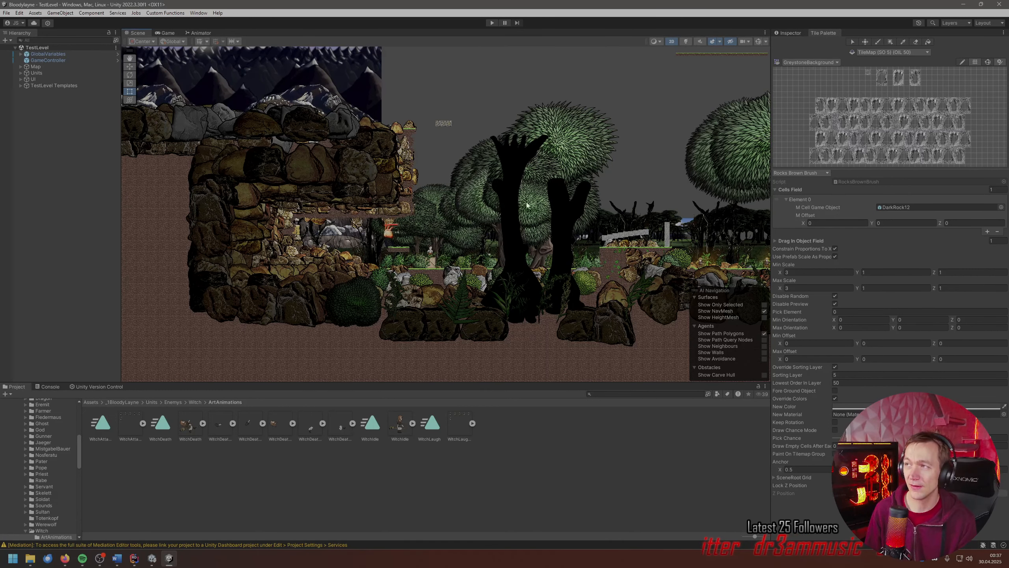
pyautogui.moveTo(527, 205); pyautogui.dragTo(535, 159, button='middle')
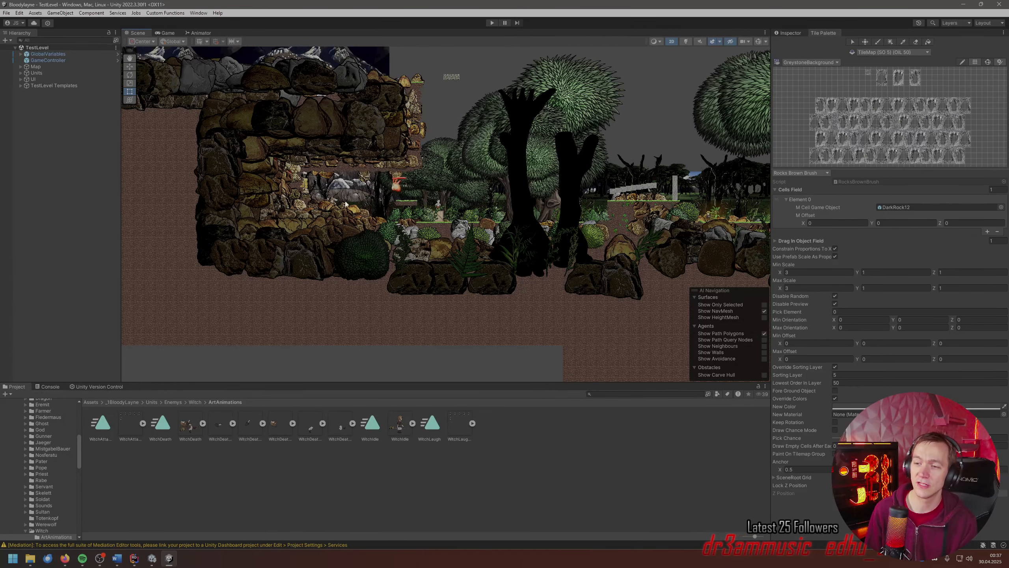
pyautogui.moveTo(466, 186)
pyautogui.mouseDown(button='middle')
pyautogui.moveTo(433, 228)
pyautogui.moveTo(459, 198)
pyautogui.mouseUp(button='middle')
pyautogui.scroll(4, 420, 229)
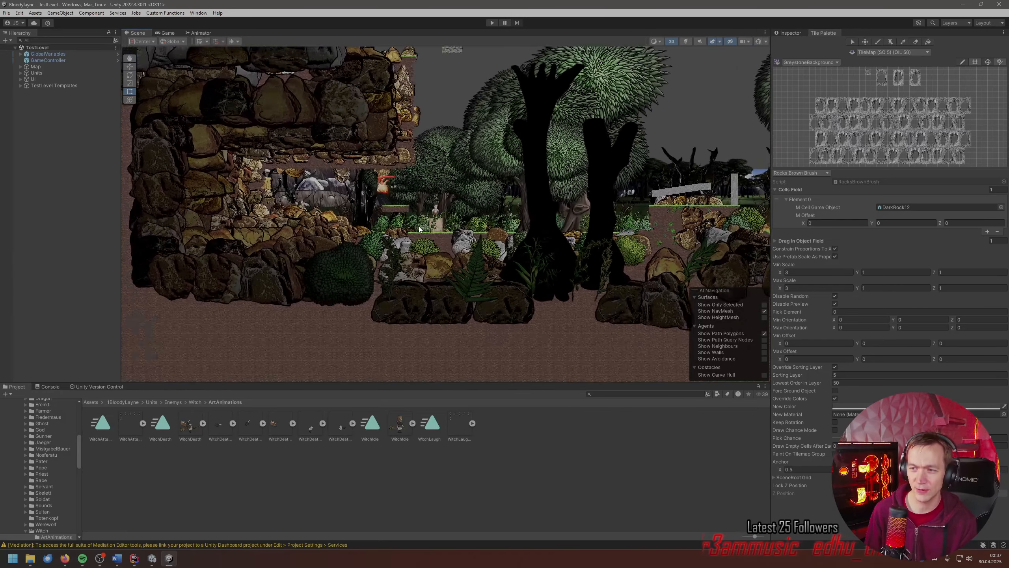
pyautogui.scroll(1, 420, 230)
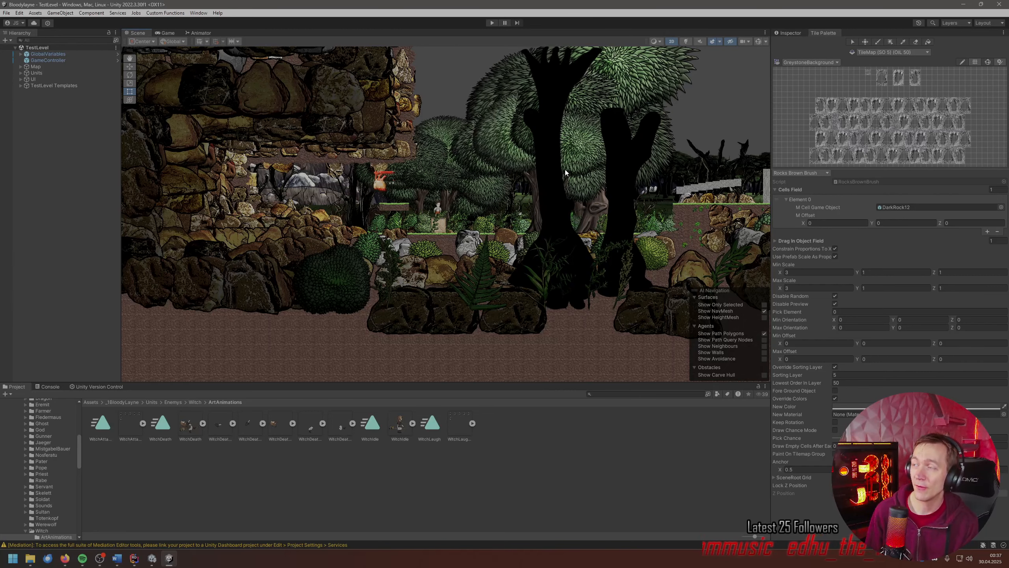
pyautogui.moveTo(417, 228); pyautogui.dragTo(569, 277, button='middle')
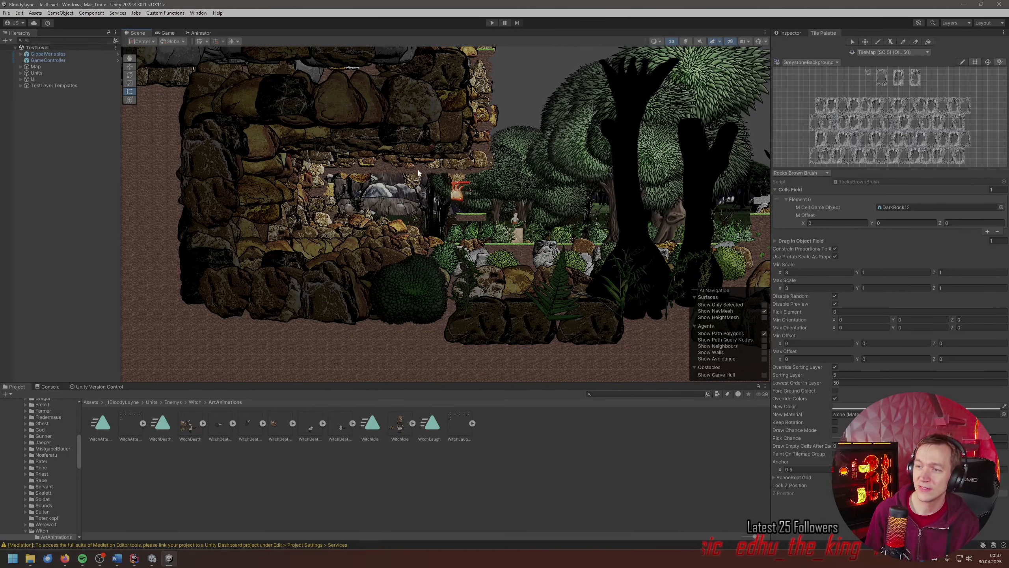
pyautogui.moveTo(479, 191); pyautogui.dragTo(410, 175, button='middle')
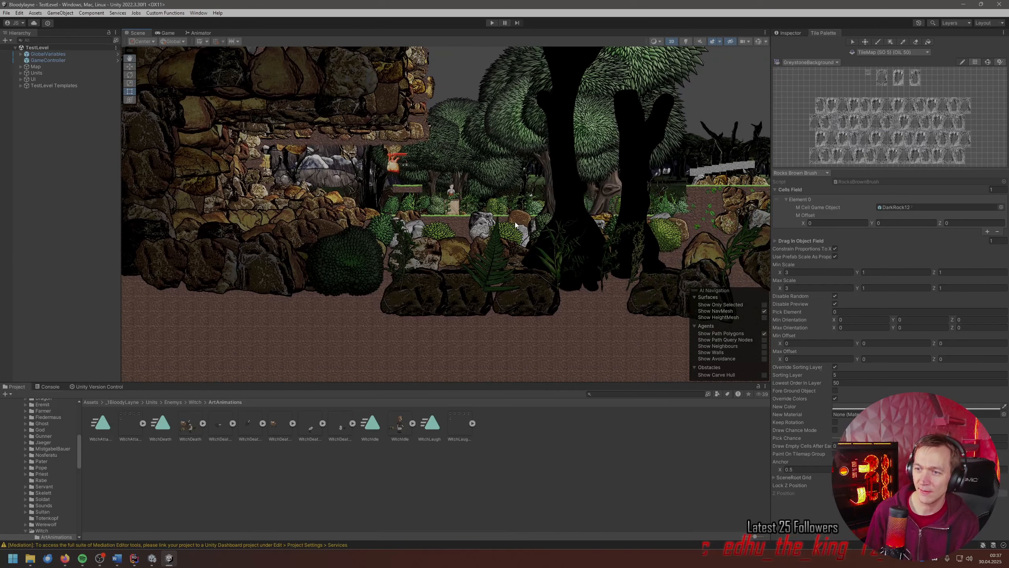
pyautogui.moveTo(484, 177); pyautogui.dragTo(495, 168, button='middle')
pyautogui.scroll(2, 495, 168)
pyautogui.scroll(1, 496, 171)
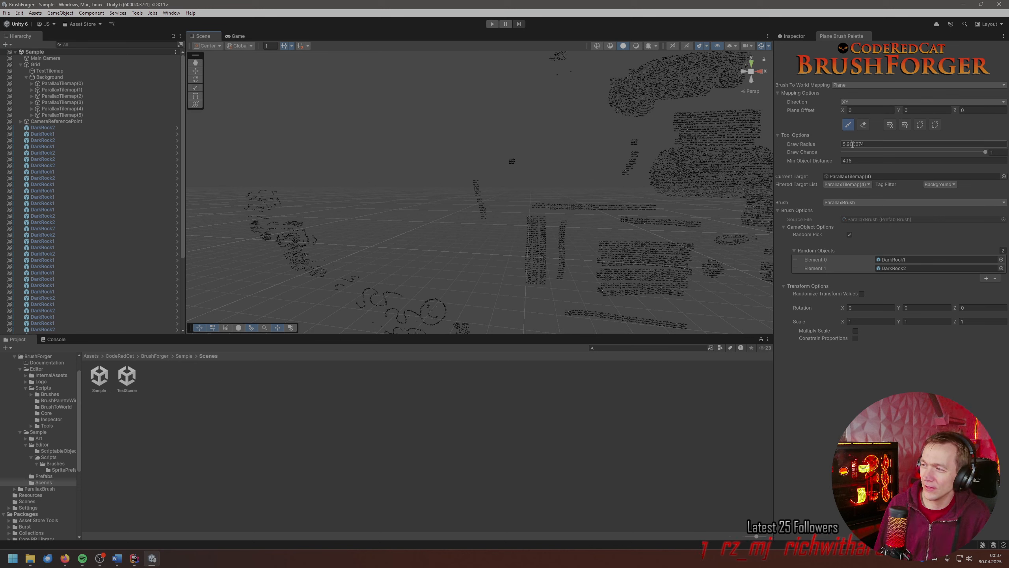
# - Switch to the BrushForger project, deactivate the paint tool, and look through the palette's available brushes without choosing one
pyautogui.click(848, 125)
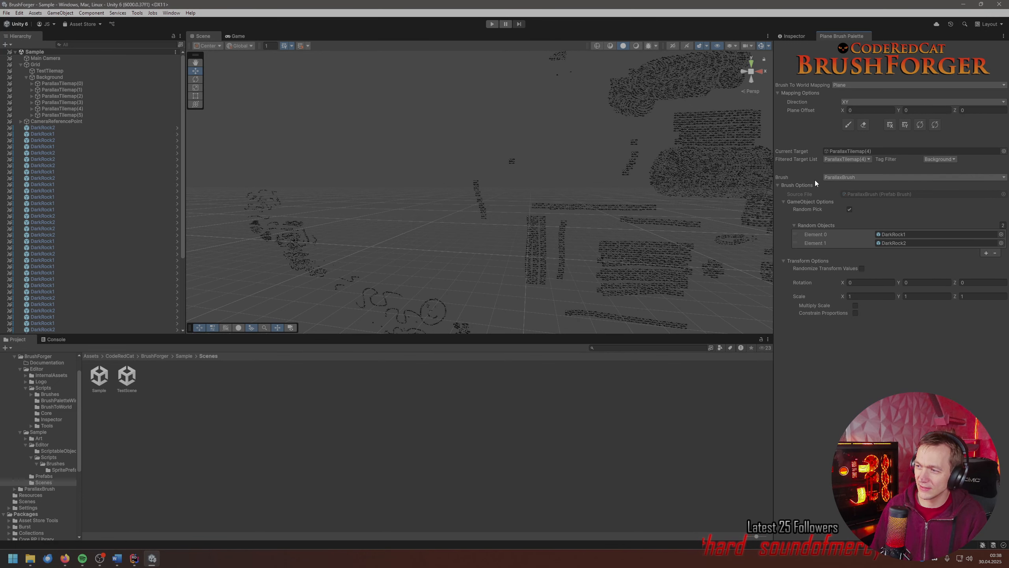
pyautogui.click(830, 177)
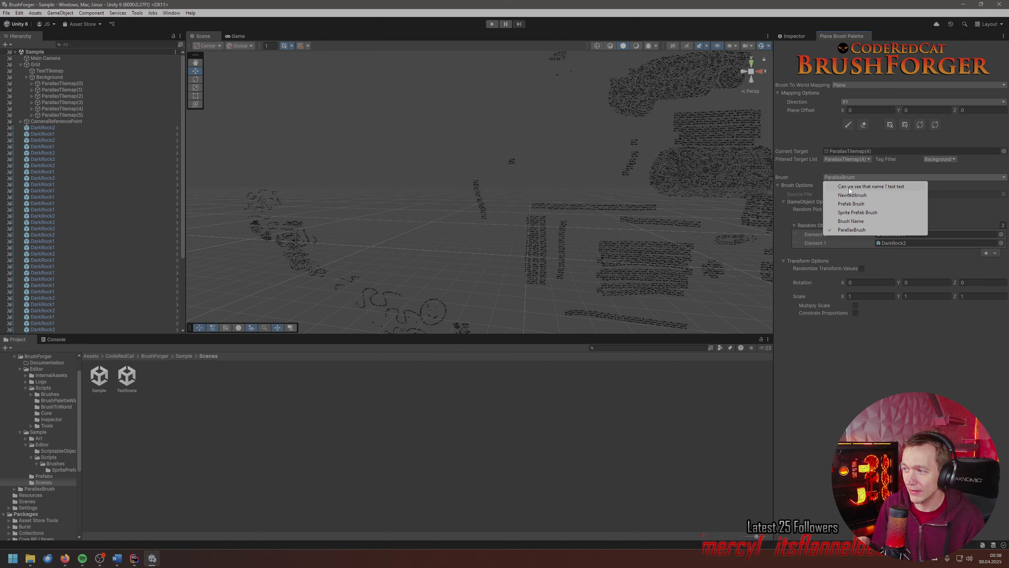
pyautogui.click(806, 128)
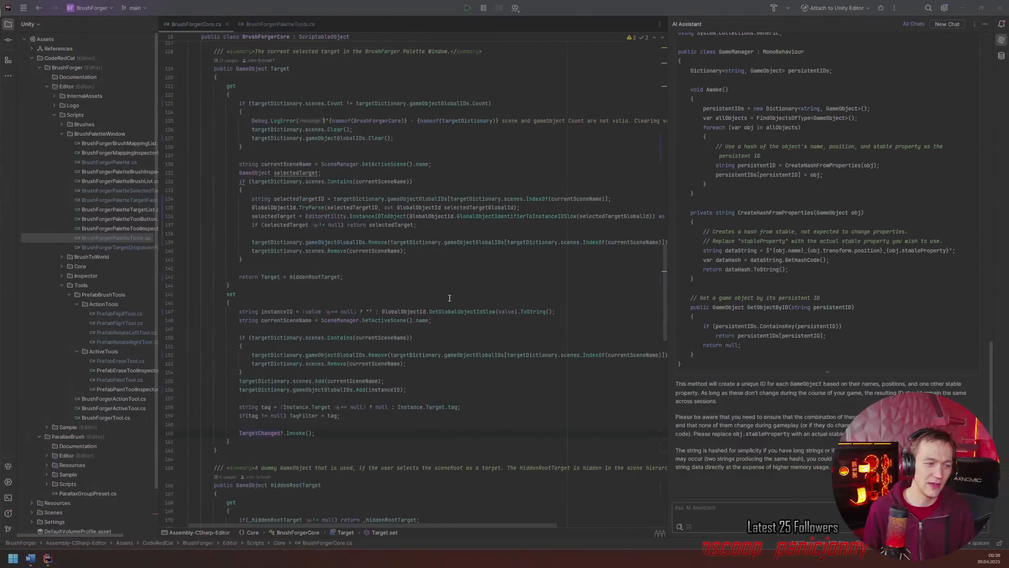
pyautogui.scroll(5, 336, 356)
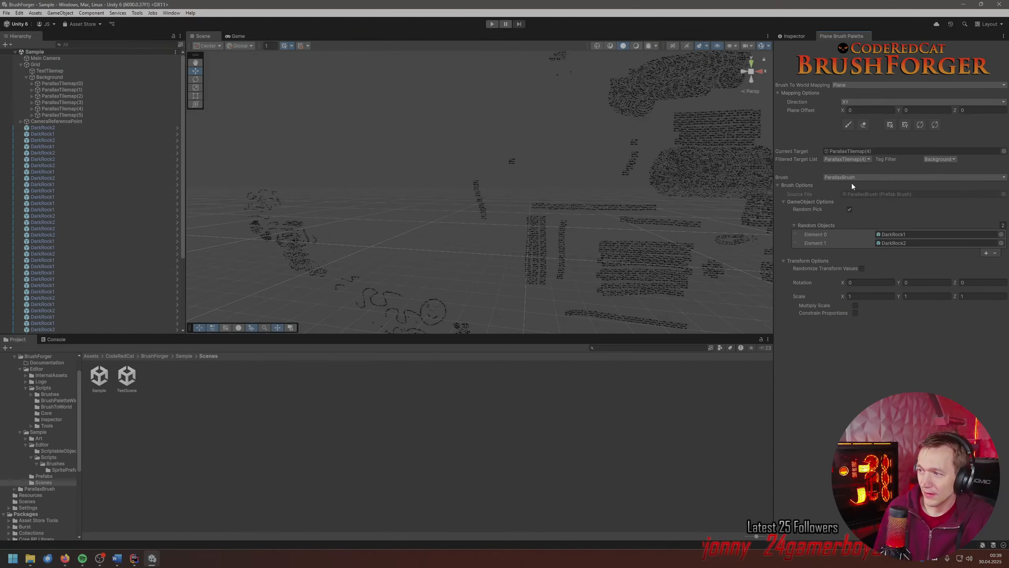
# - Select the Sprite Prefab Brush and enable Override Color in its Sprite Renderer Options with a bright red sprite color
pyautogui.click(853, 177)
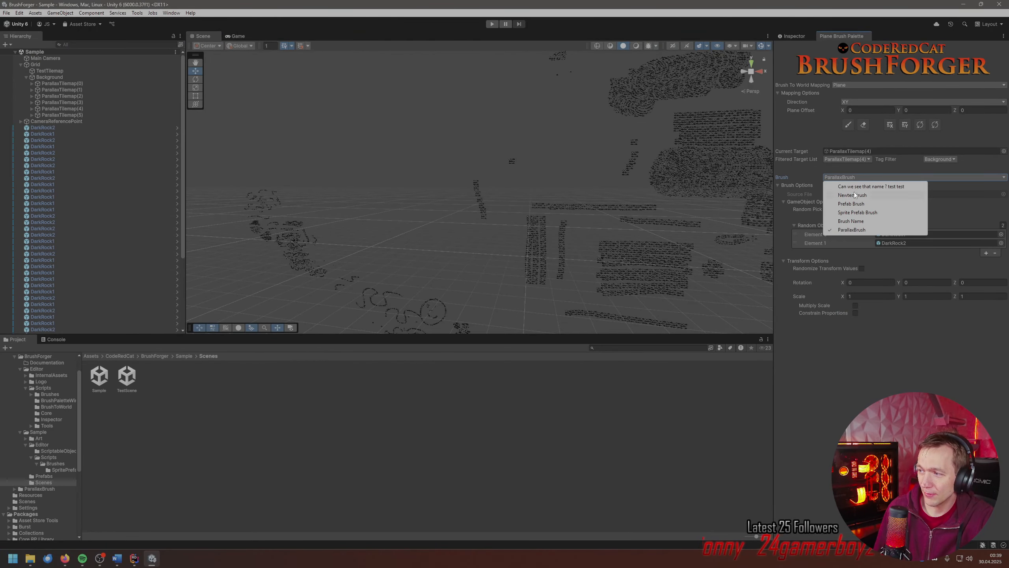
pyautogui.click(856, 212)
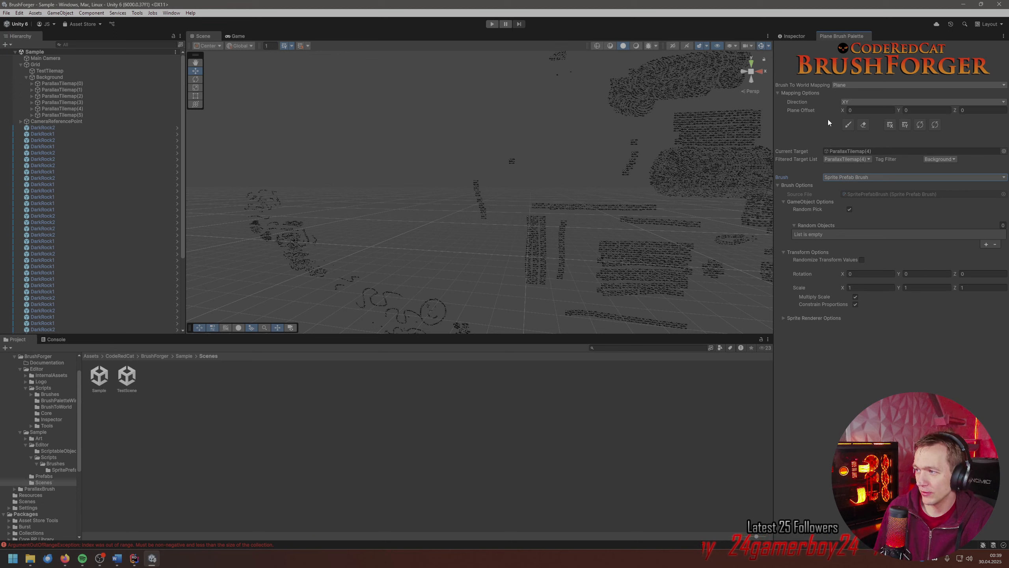
pyautogui.click(785, 319)
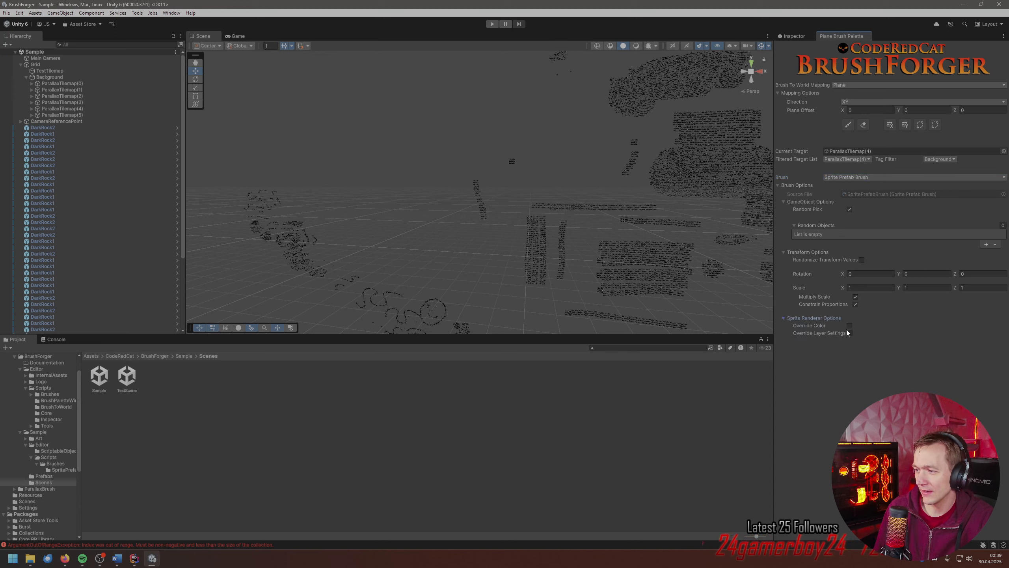
pyautogui.click(848, 326)
pyautogui.click(880, 333)
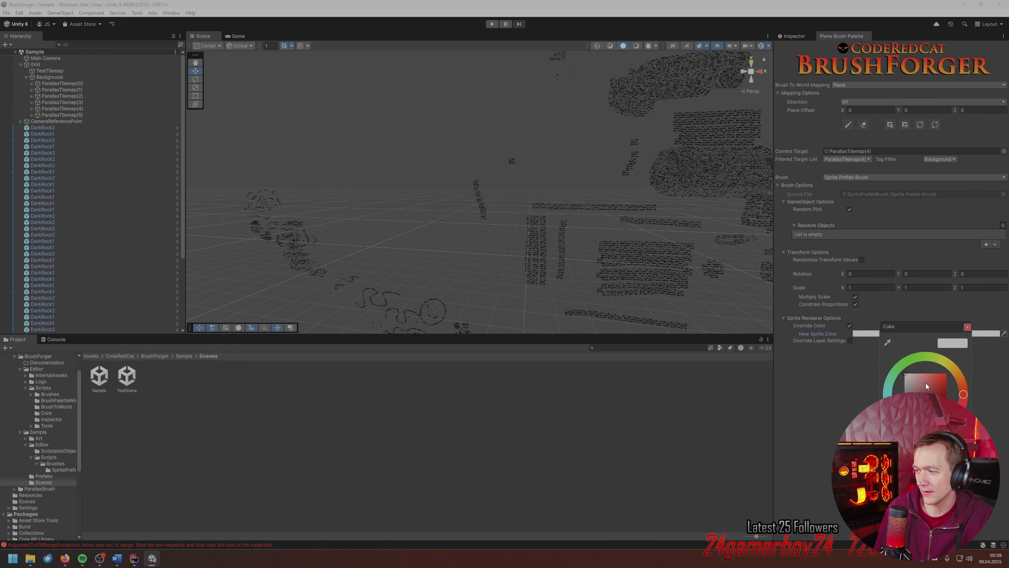
pyautogui.moveTo(926, 384); pyautogui.dragTo(948, 373)
# - Activate the paint tool and add the DarkRock2 prefab to the Sprite Prefab Brush's Random Objects list
pyautogui.click(848, 124)
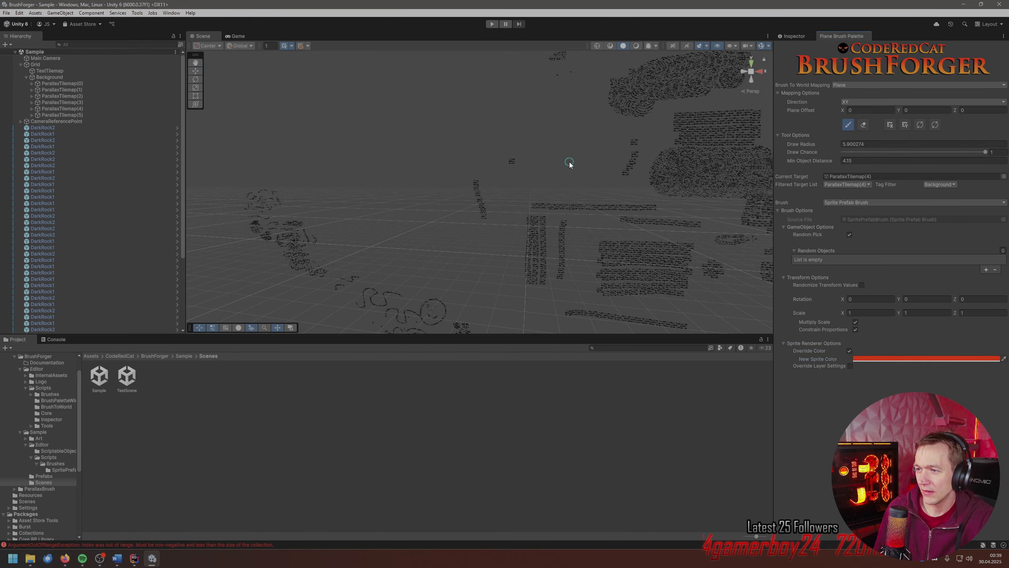
pyautogui.scroll(5, 556, 165)
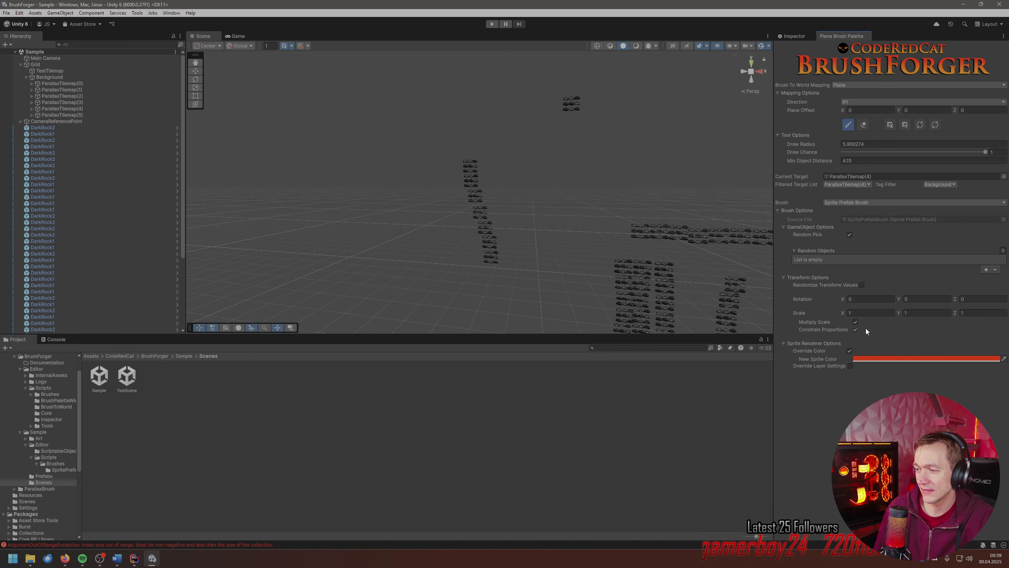
pyautogui.scroll(3, 601, 186)
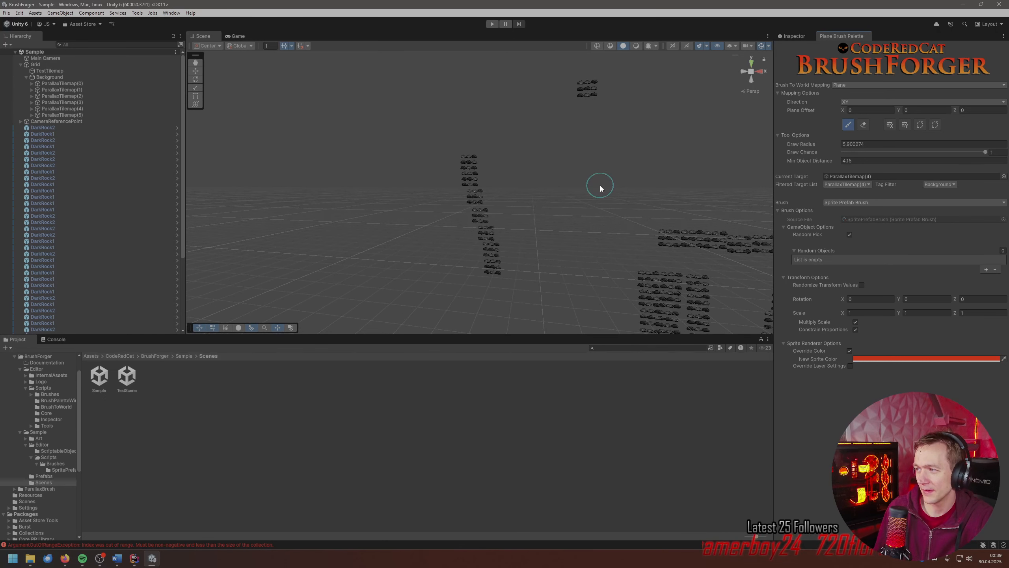
pyautogui.click(985, 270)
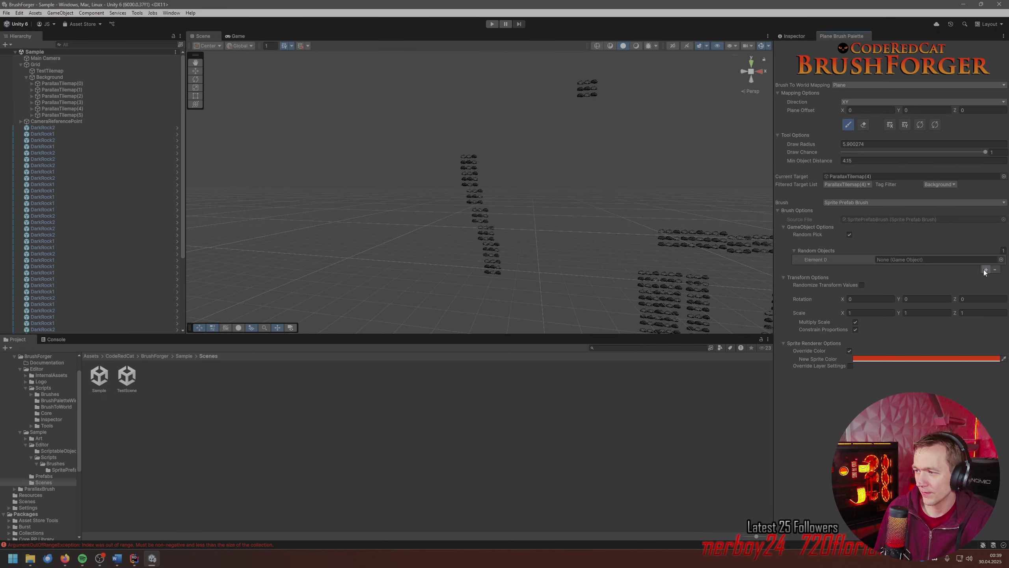
pyautogui.click(1002, 260)
pyautogui.click(939, 274)
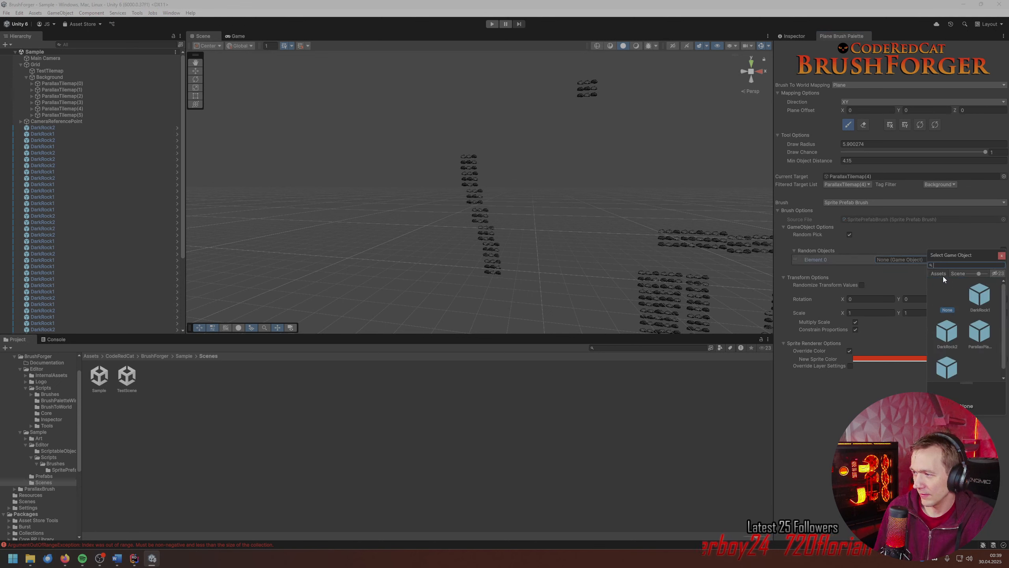
pyautogui.click(948, 331)
# - Inspect the red-tinted DarkRock2 brush preview up close in the scene, and collapse the Sprite Renderer Options
pyautogui.scroll(5, 576, 183)
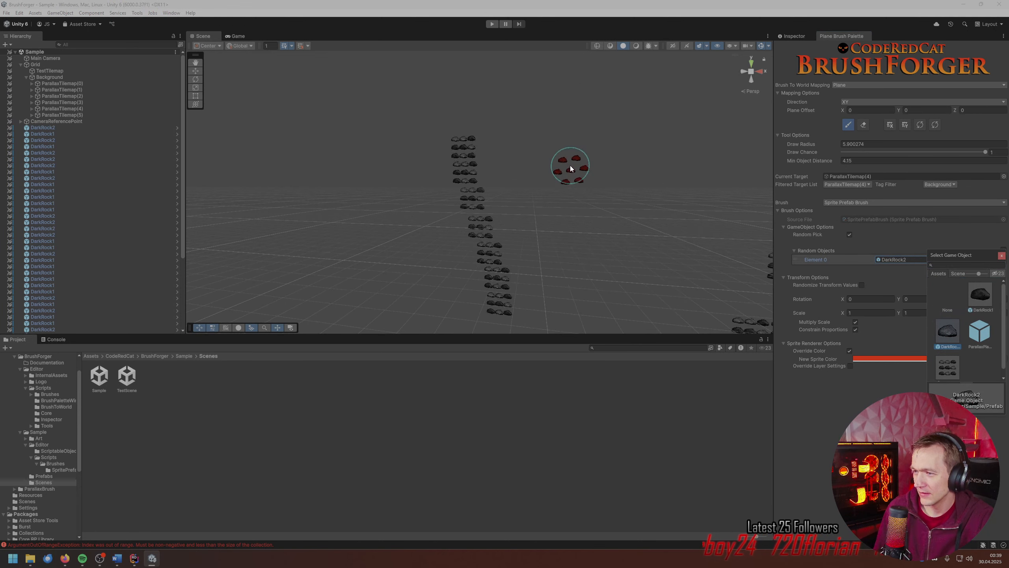
pyautogui.moveTo(593, 136); pyautogui.dragTo(493, 97, button='middle')
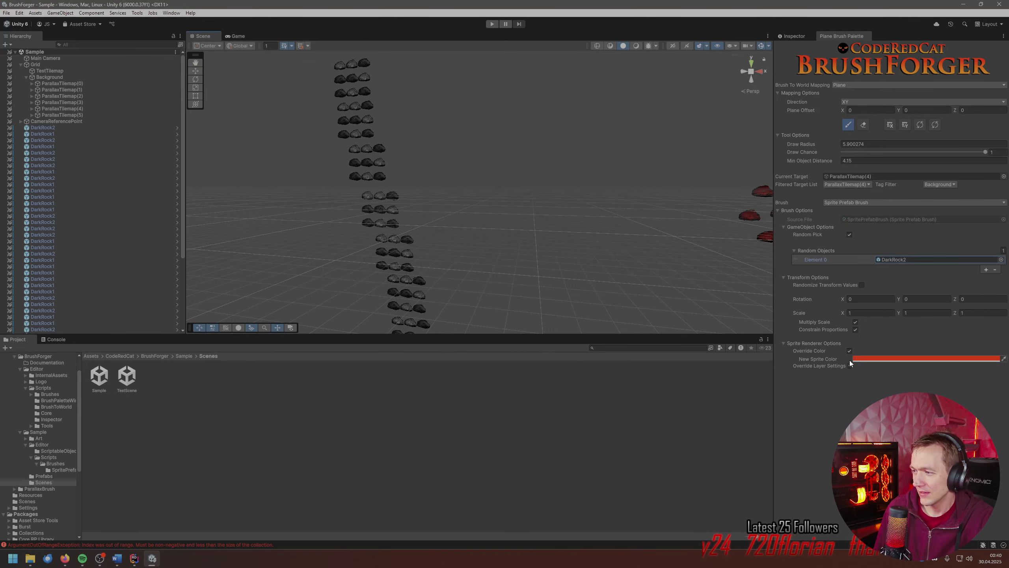
pyautogui.click(790, 343)
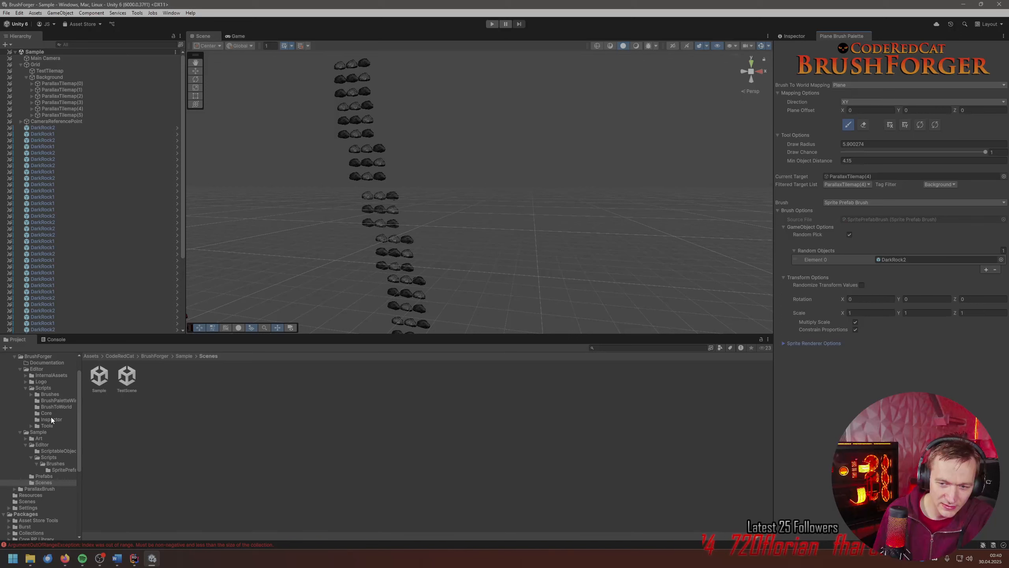
# - Open the SpritePrefabBrush script from the Sample's Editor/Scripts/Brushes/SpritePrefabBrush folder in the code editor
pyautogui.click(50, 419)
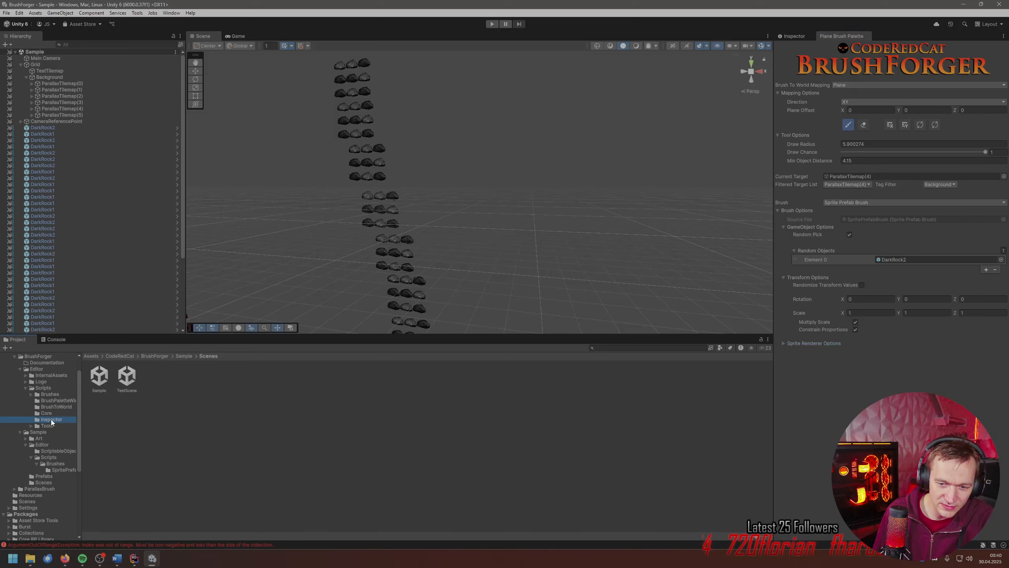
pyautogui.click(50, 394)
pyautogui.click(60, 470)
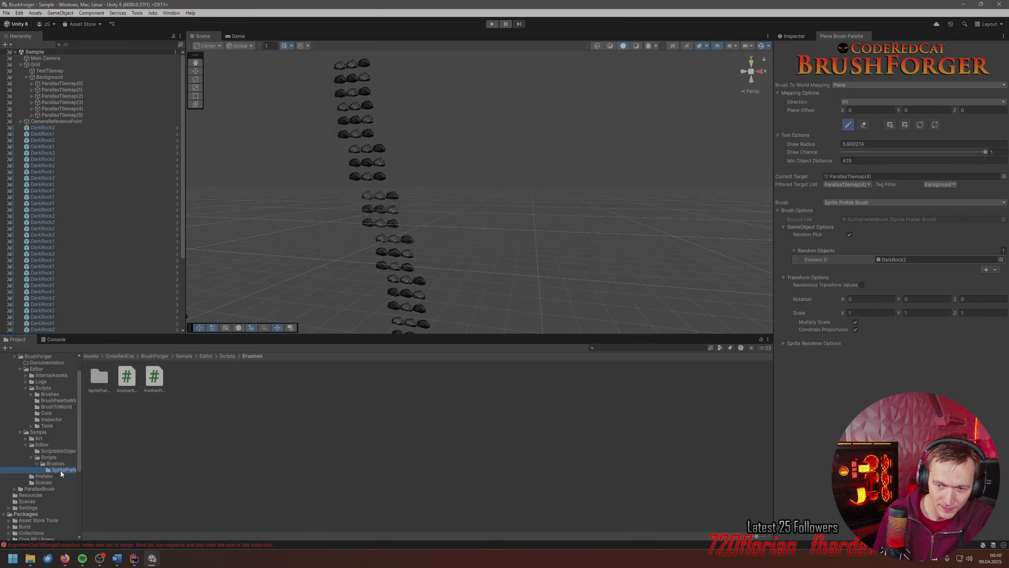
pyautogui.click(125, 381)
pyautogui.click(98, 377)
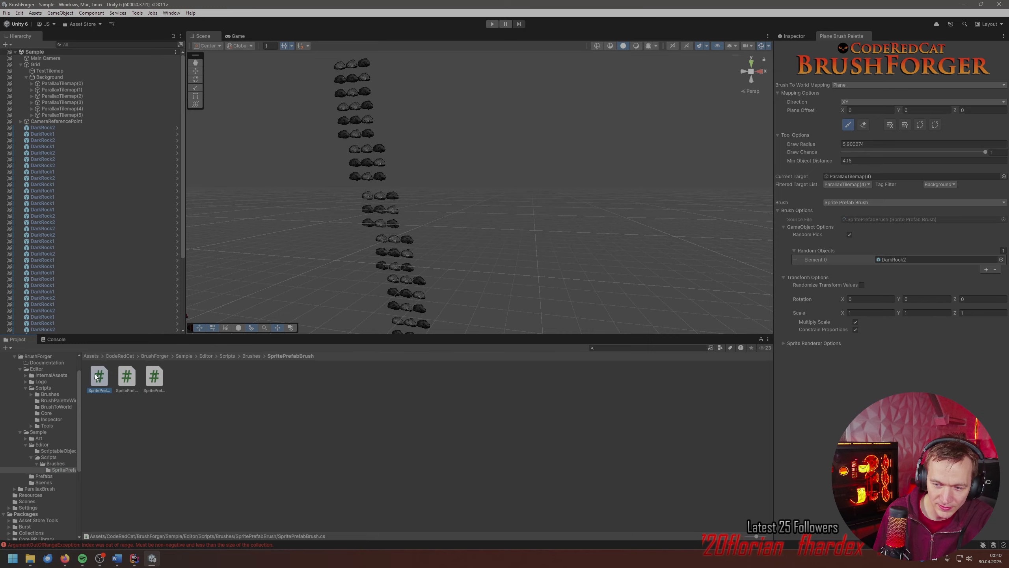
pyautogui.doubleClick(98, 377)
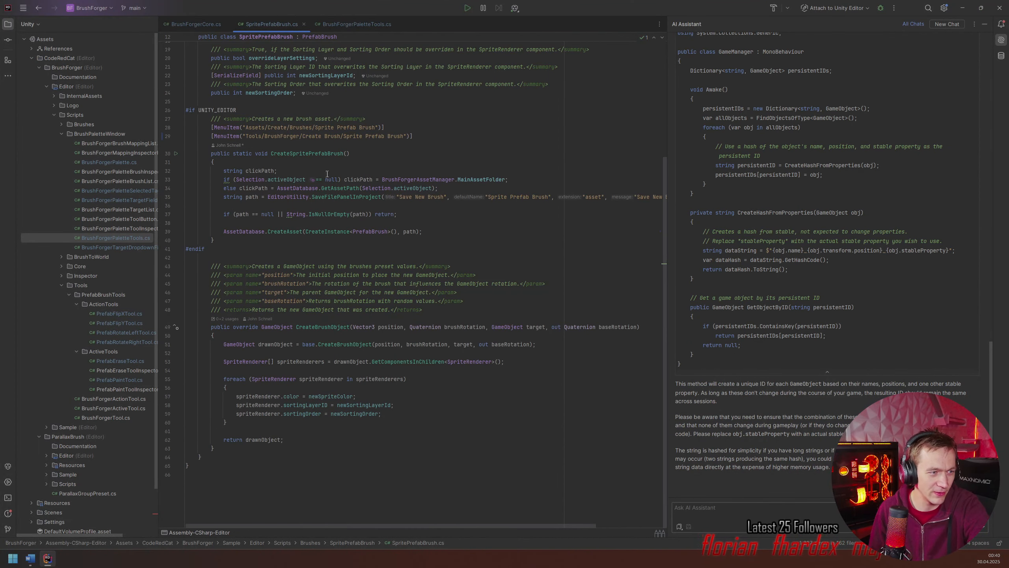
# - Examine the CreateBrushObject method, highlighting its base call and the code from the SpriteRenderer array to the return statement
pyautogui.moveTo(213, 328); pyautogui.dragTo(266, 439)
pyautogui.click(355, 339)
pyautogui.click(346, 344)
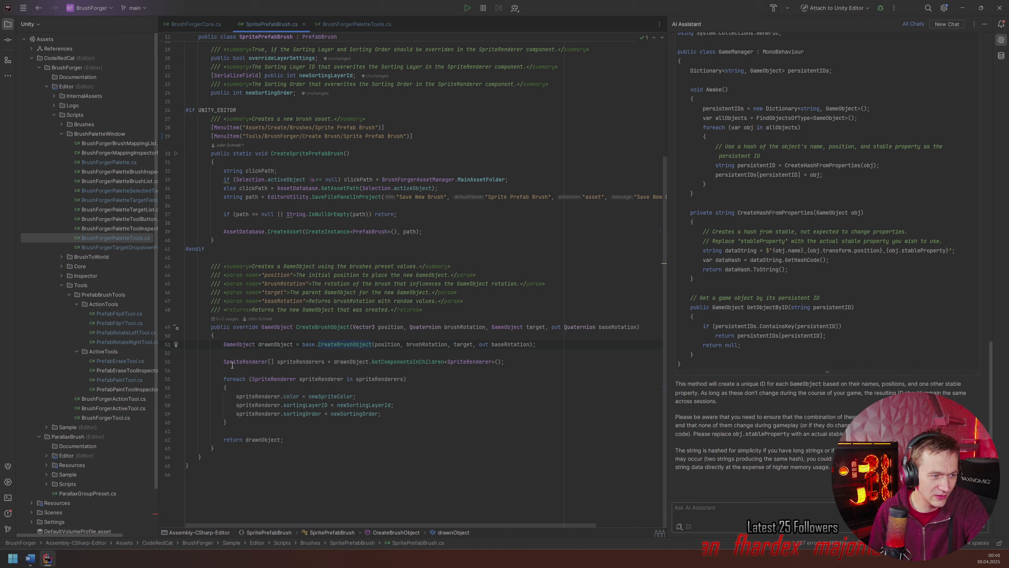
pyautogui.moveTo(280, 396); pyautogui.dragTo(299, 440)
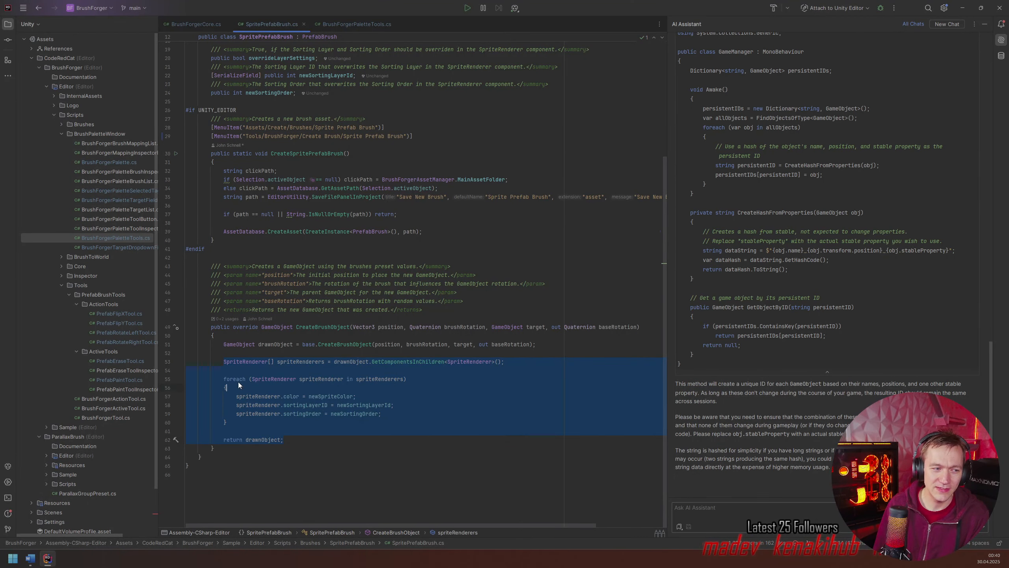
pyautogui.moveTo(226, 362); pyautogui.dragTo(289, 439)
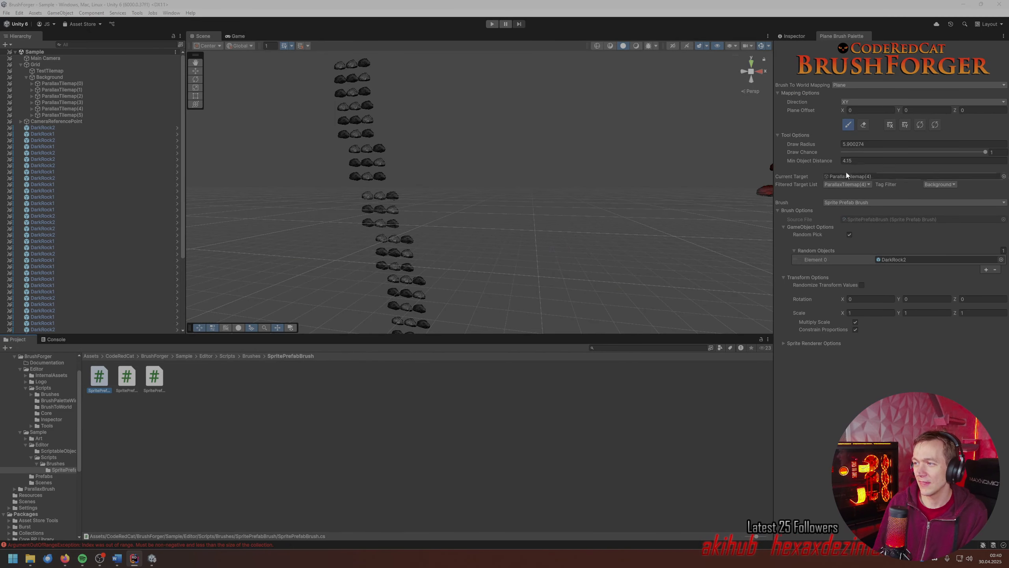
# - Switch back to Unity and deactivate the paint tool in the brush palette
pyautogui.click(848, 127)
pyautogui.moveTo(557, 169); pyautogui.dragTo(514, 195, button='middle')
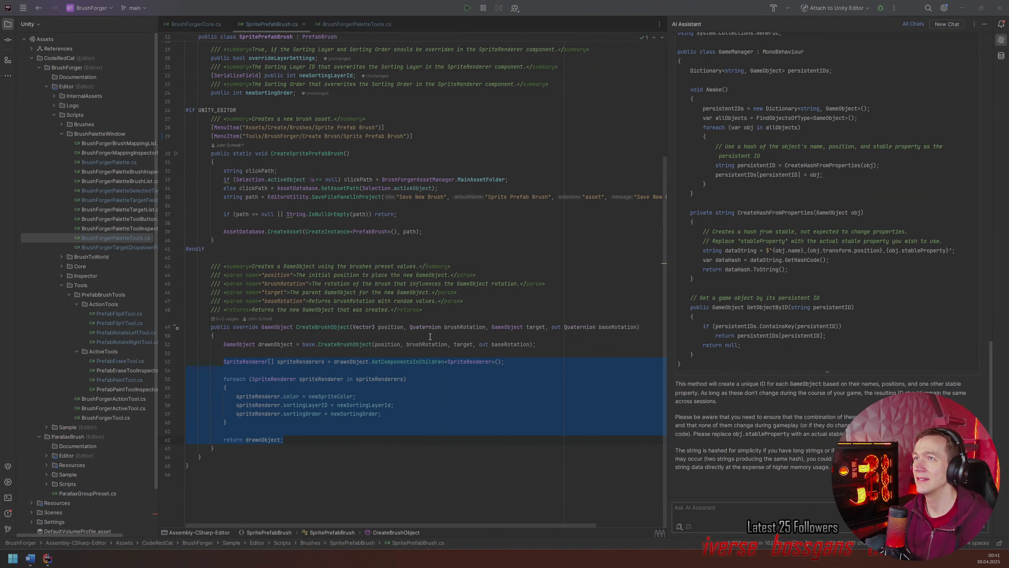
# - Return to the code editor and review the SpritePrefabBrush class from its override fields down to the sprite renderer loop
pyautogui.scroll(6, 664, 365)
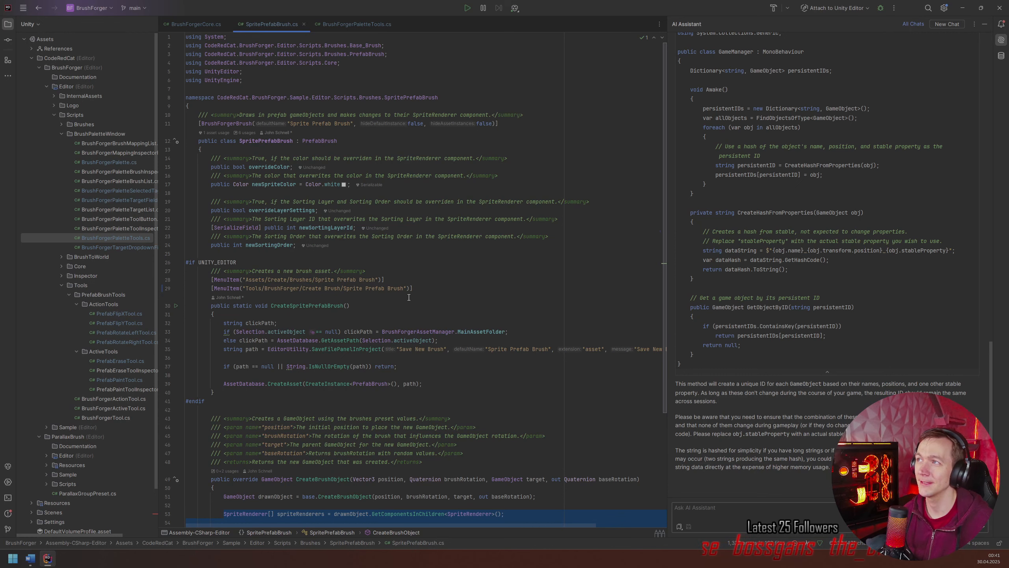
pyautogui.scroll(-5, 409, 298)
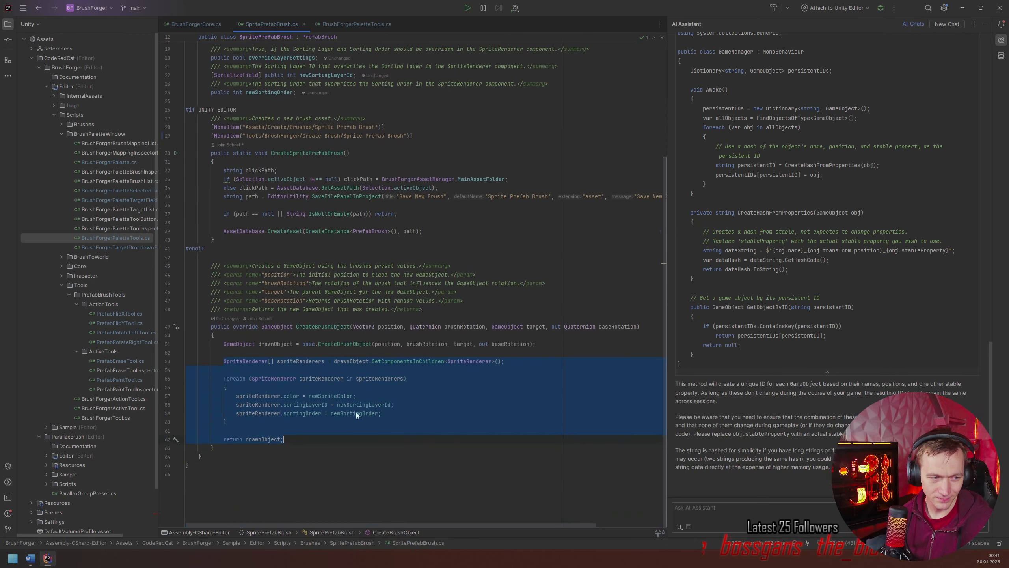
pyautogui.click(319, 422)
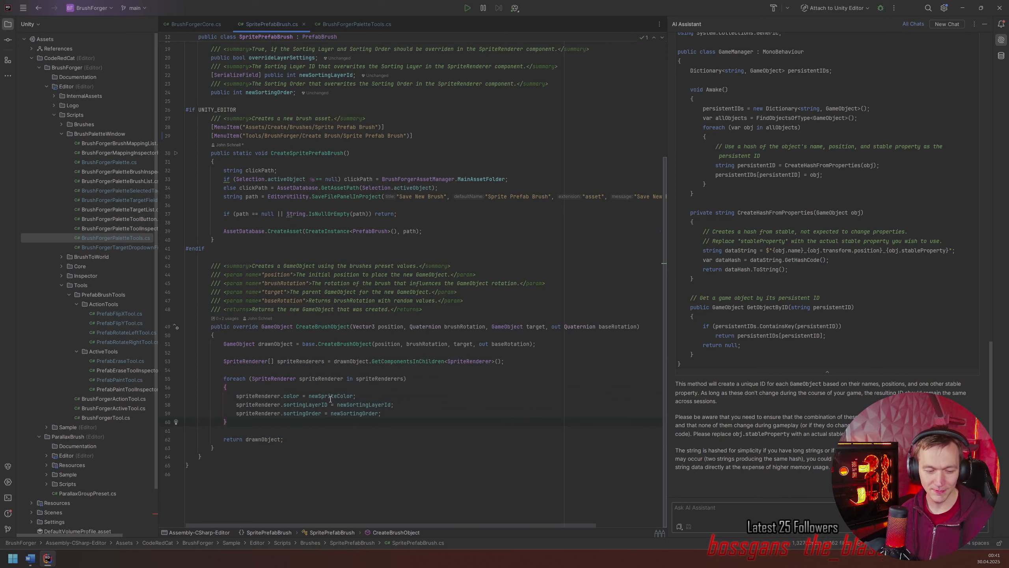
pyautogui.moveTo(331, 398)
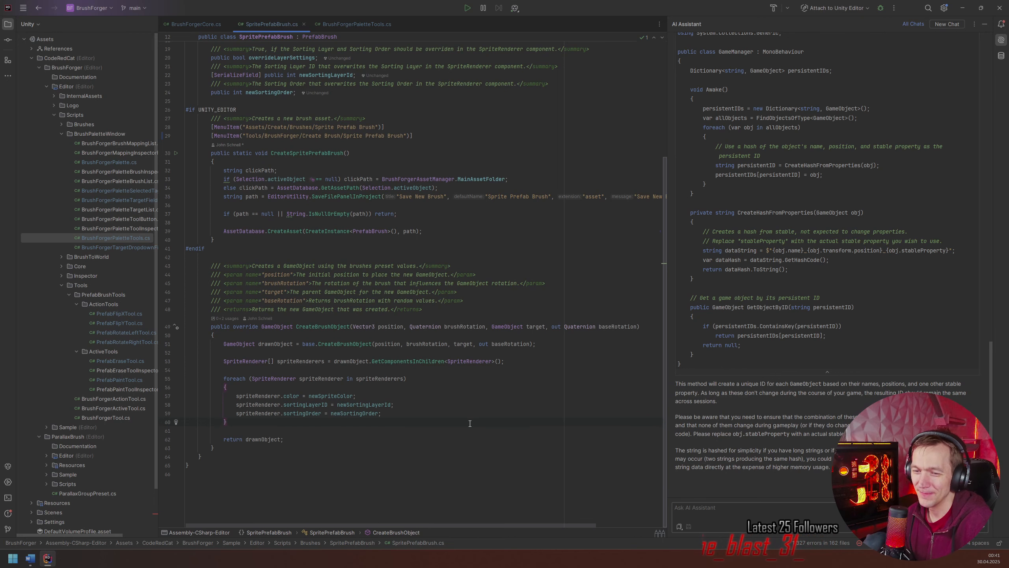
pyautogui.click(194, 482)
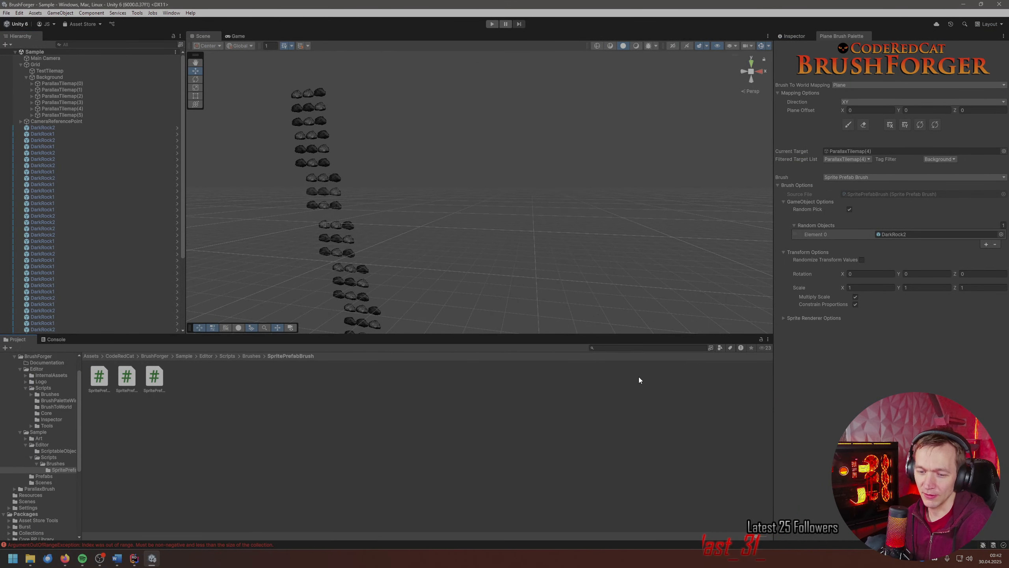
# - Switch to Firefox, search for "unity asset store" in a new tab, and open the Unity Asset Store site
pyautogui.moveTo(64, 558)
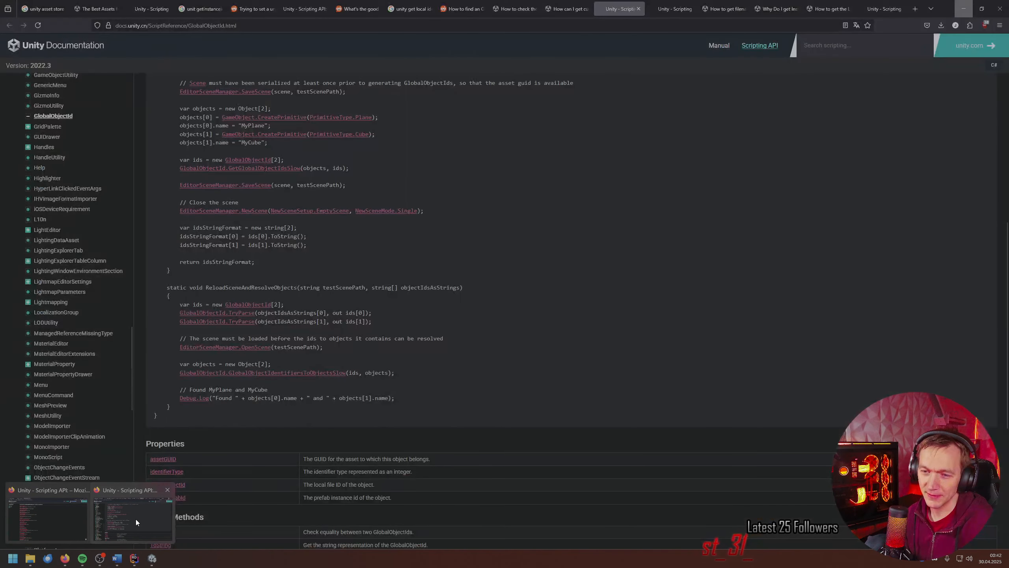
pyautogui.click(136, 519)
pyautogui.click(915, 9)
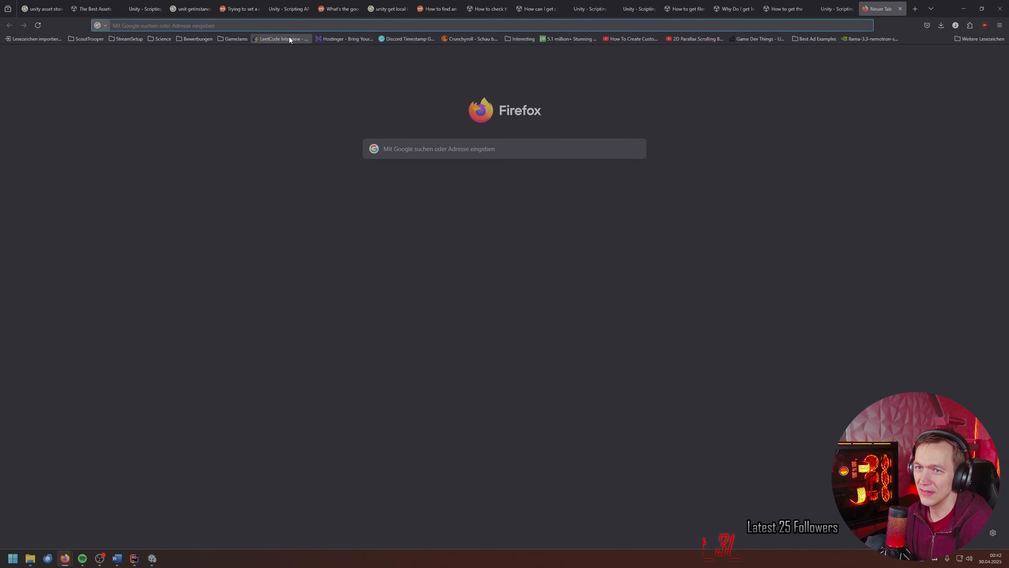
pyautogui.write('un')
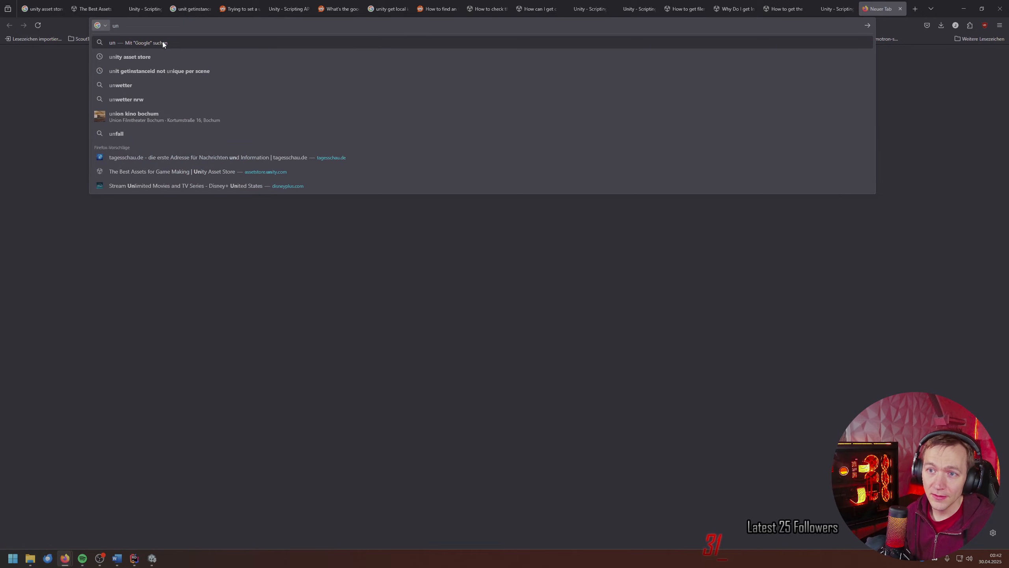
pyautogui.click(147, 57)
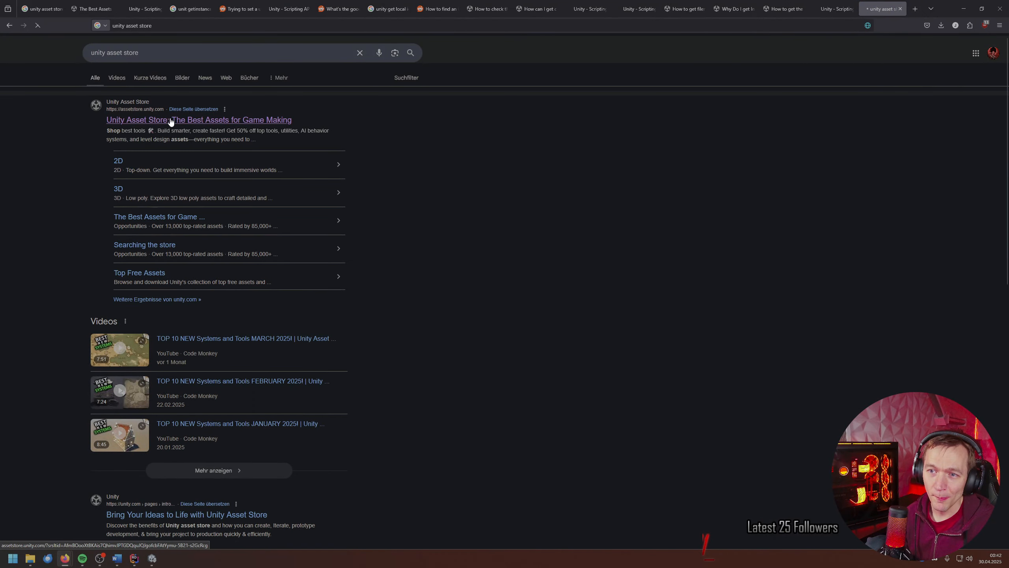
pyautogui.click(170, 121)
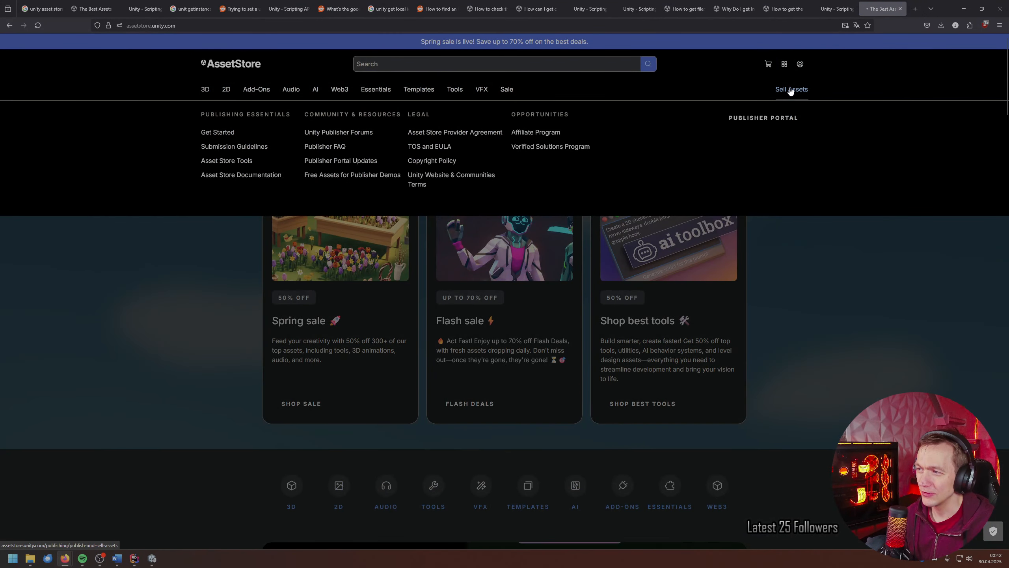
# - Open the Asset Store's Publisher Portal and list all of the publisher's packages
pyautogui.click(791, 90)
pyautogui.click(763, 117)
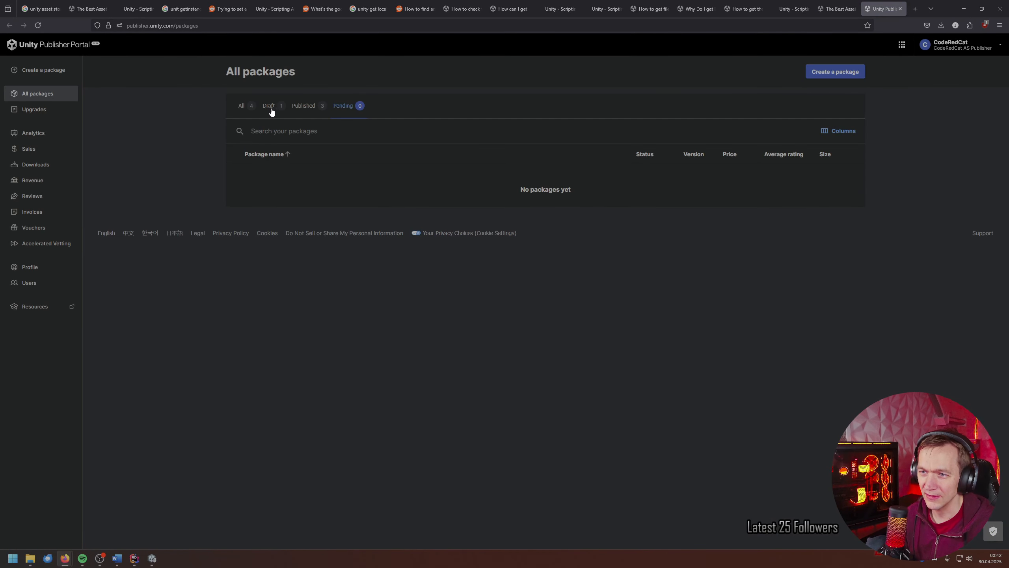
pyautogui.click(244, 109)
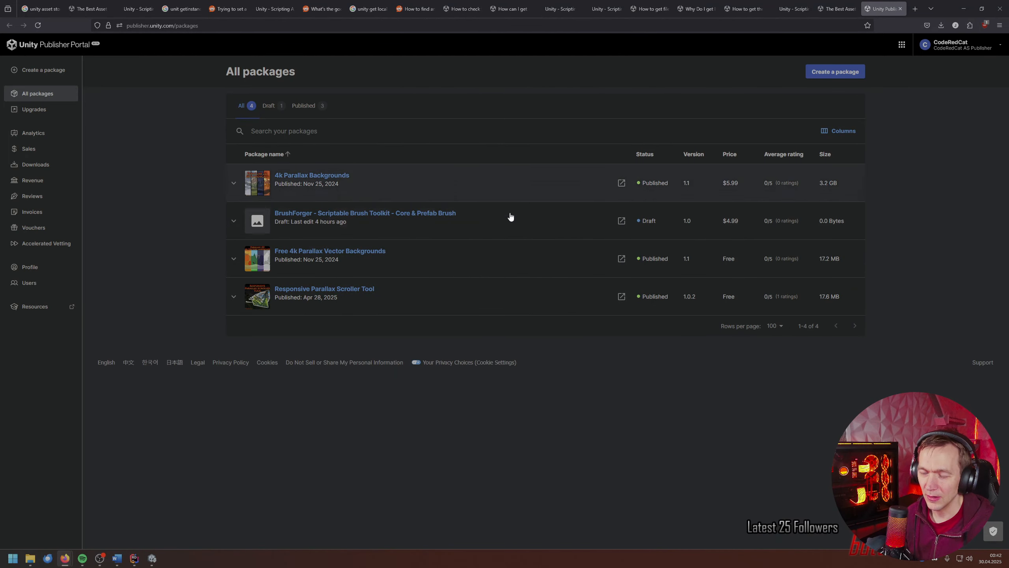
# - View the Responsive Parallax Scroller Tool's package details, and open its public store page from the publisher analytics
pyautogui.click(308, 288)
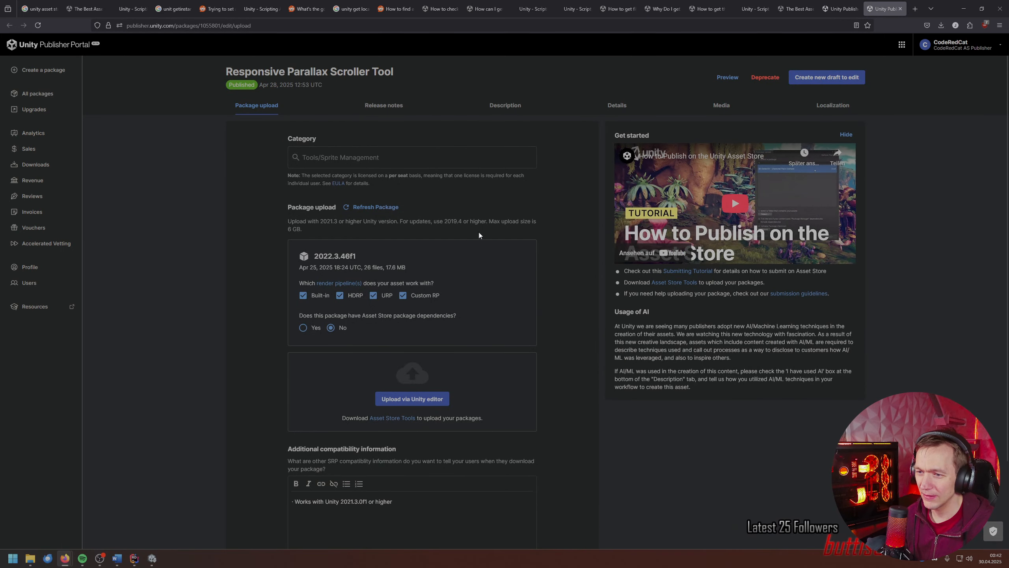
pyautogui.click(36, 134)
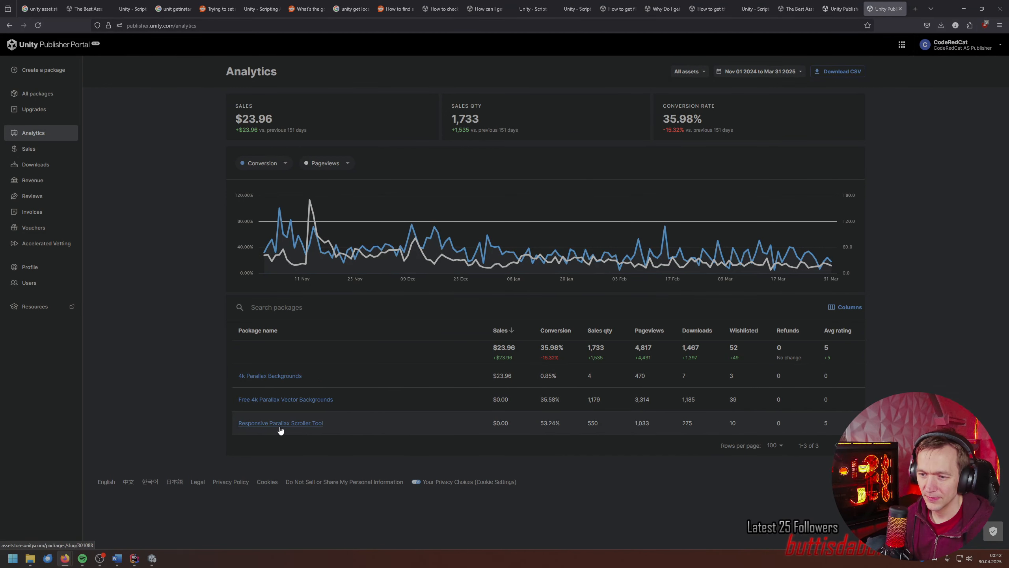
pyautogui.click(280, 423)
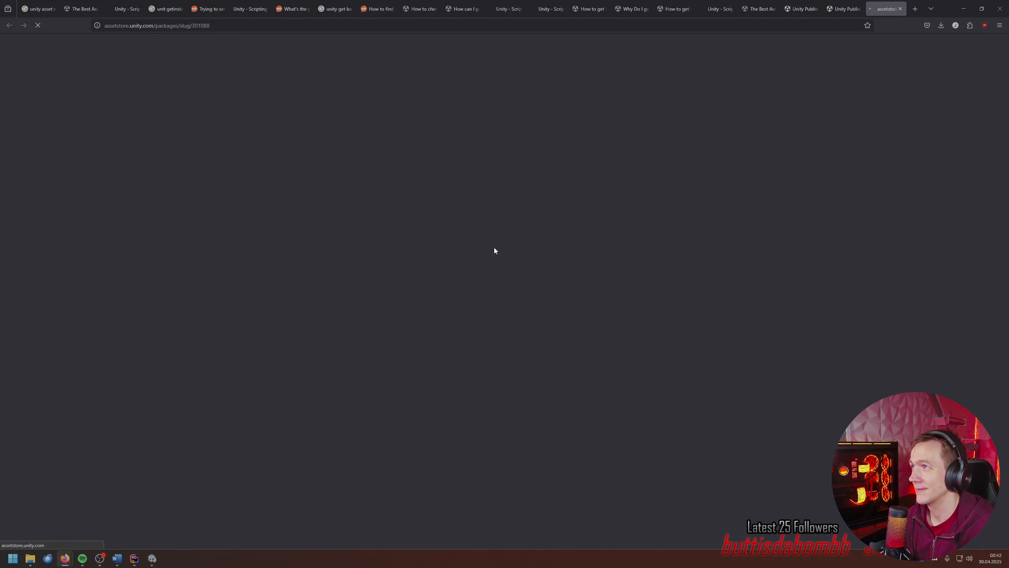
# - Switch back to the code editor and open the BrushForgerMappingInspectorField and PrefabEraseToolInspector scripts
pyautogui.click(152, 557)
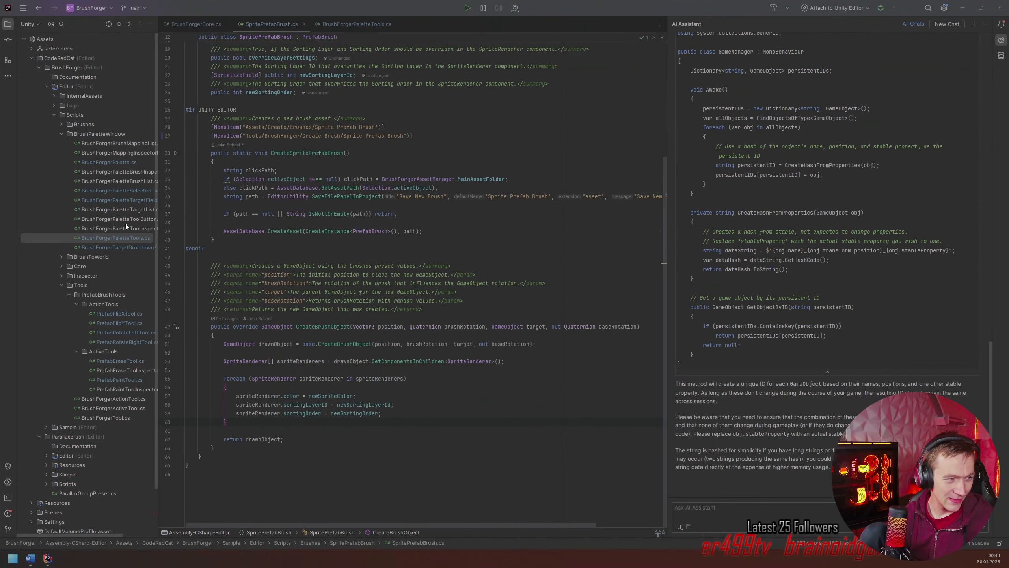
pyautogui.doubleClick(124, 152)
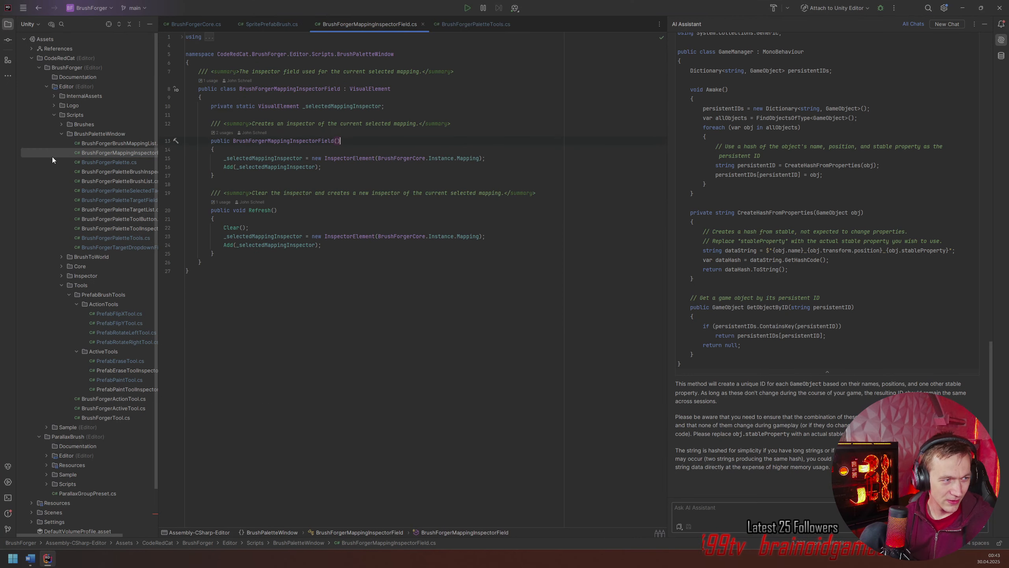
pyautogui.scroll(-3, 118, 226)
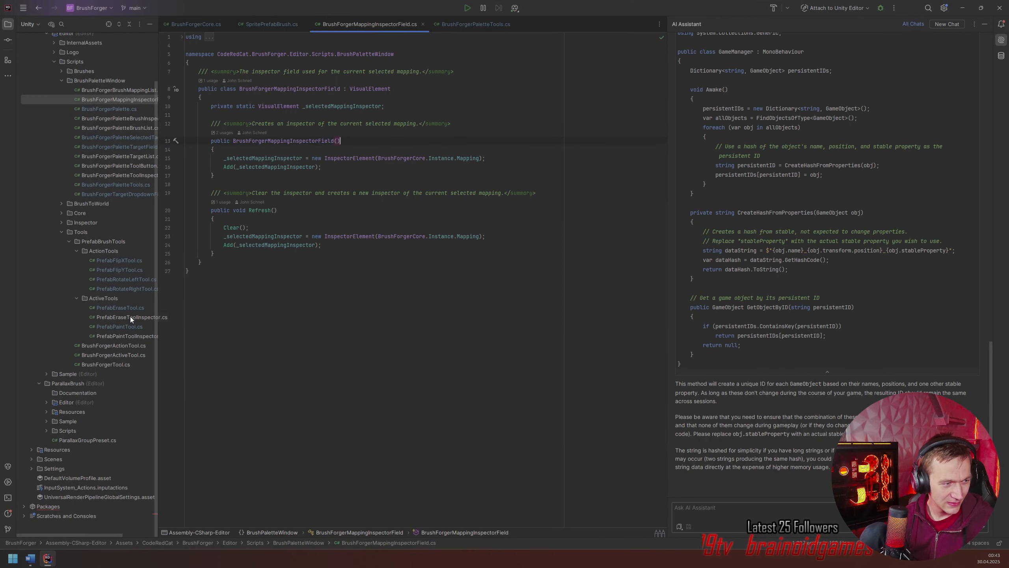
pyautogui.doubleClick(130, 317)
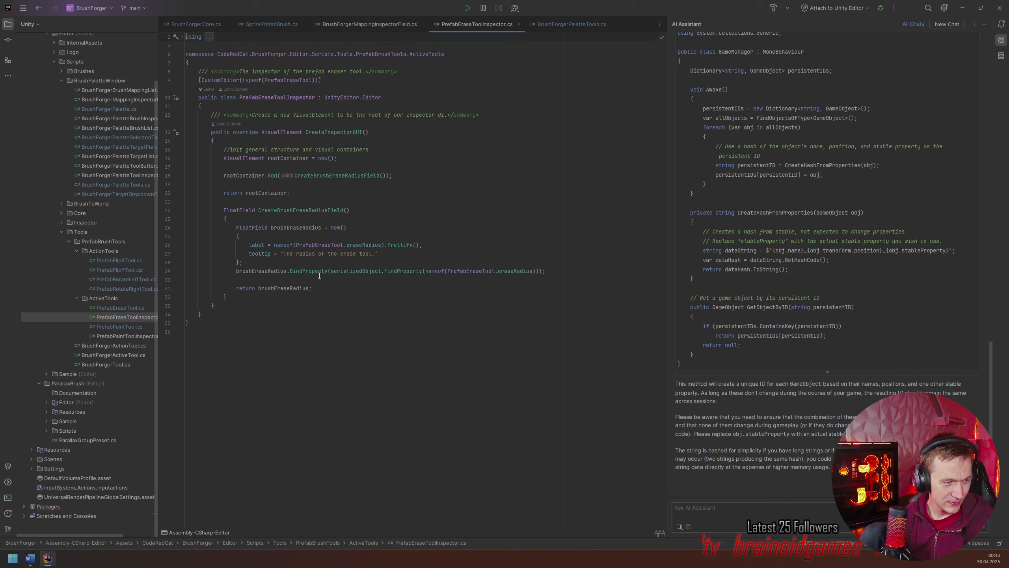
# - Examine the brushEraseRadius.BindProperty line in CreateBrushEraseRadiusField, highlighting the call and its eraseRadius argument
pyautogui.click(319, 275)
pyautogui.moveTo(321, 275)
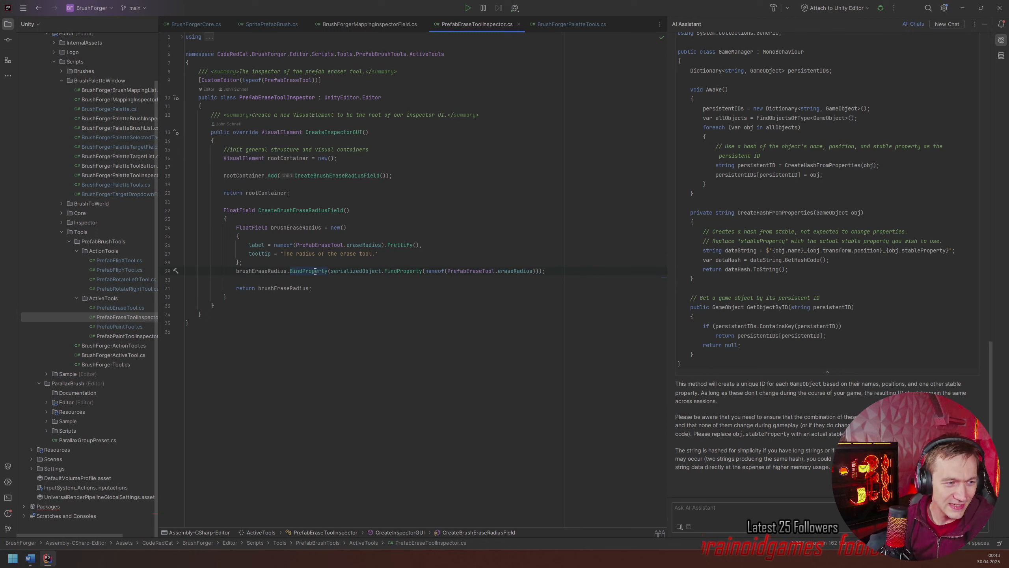
pyautogui.moveTo(236, 273); pyautogui.dragTo(500, 272)
pyautogui.click(401, 256)
pyautogui.click(517, 255)
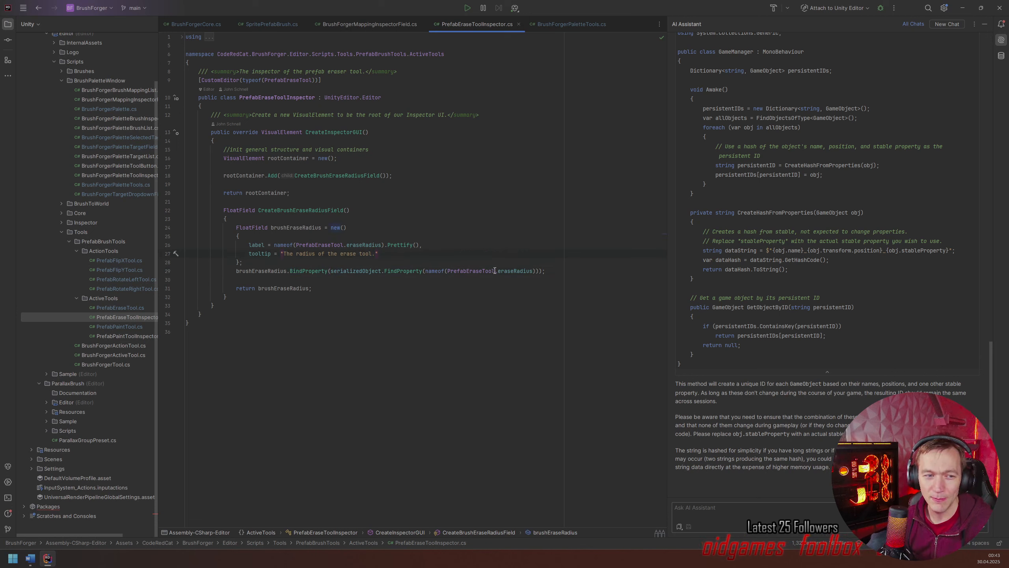
pyautogui.doubleClick(519, 271)
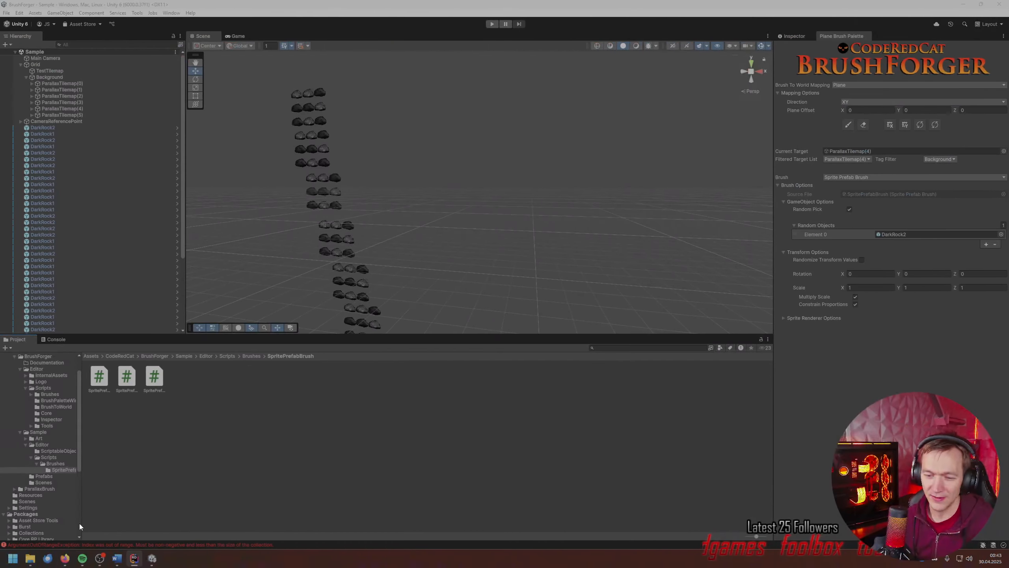
# - Switch to Firefox and search the web for "brushEraseRadius.BindProperty" in a new tab
pyautogui.click(65, 559)
pyautogui.click(142, 530)
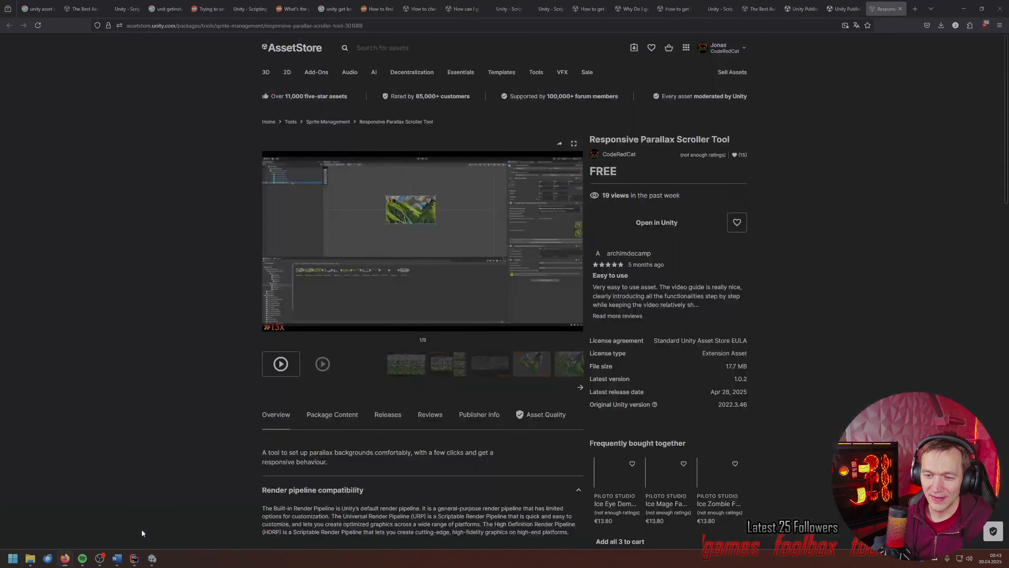
pyautogui.click(916, 9)
pyautogui.write('brushEraseRadius.BindProperty')
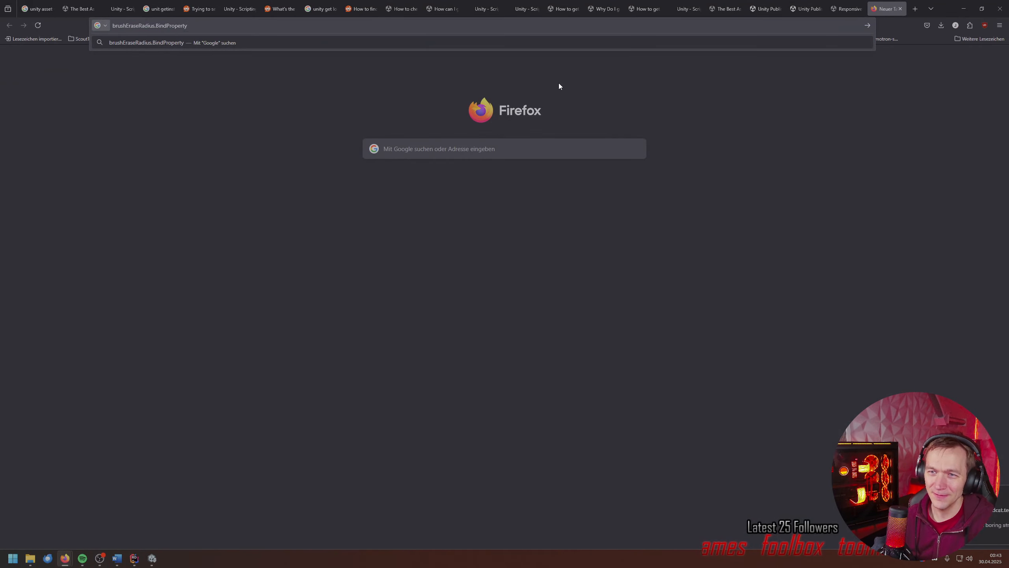
pyautogui.press('Return')
# - Refine the web search to "unit ui .BindProperty"
pyautogui.doubleClick(132, 25)
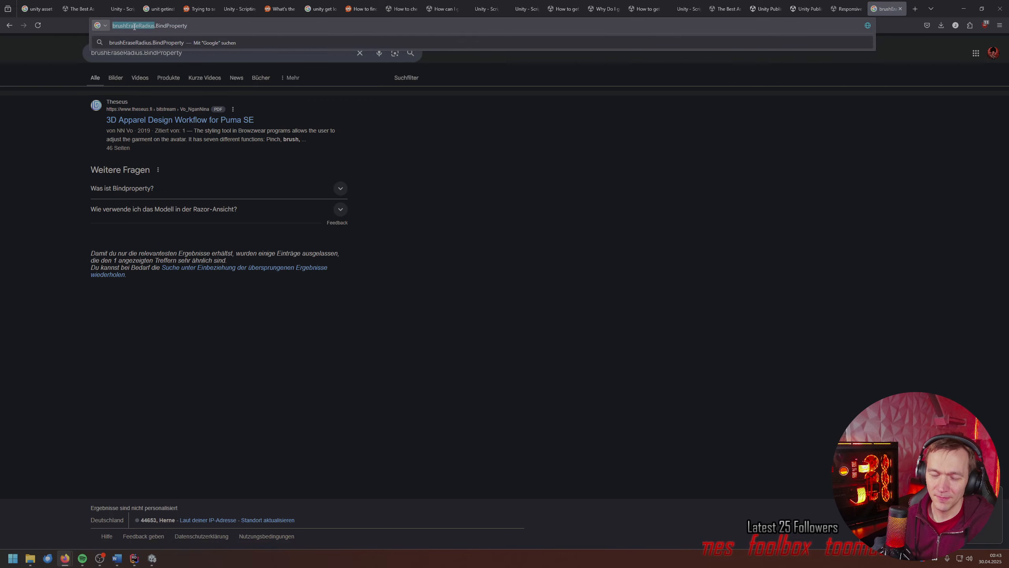
pyautogui.write('unit ui')
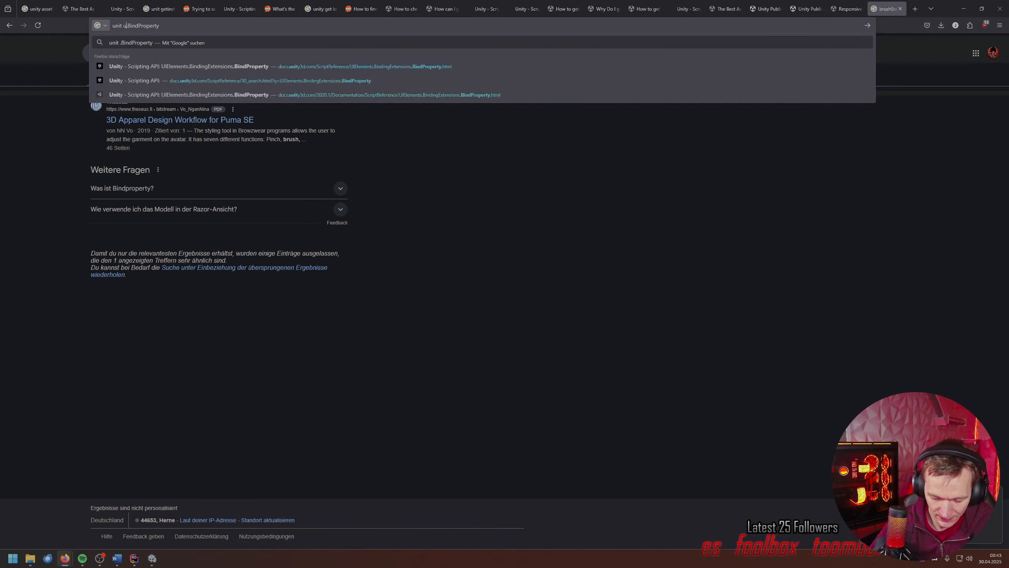
pyautogui.press('Return')
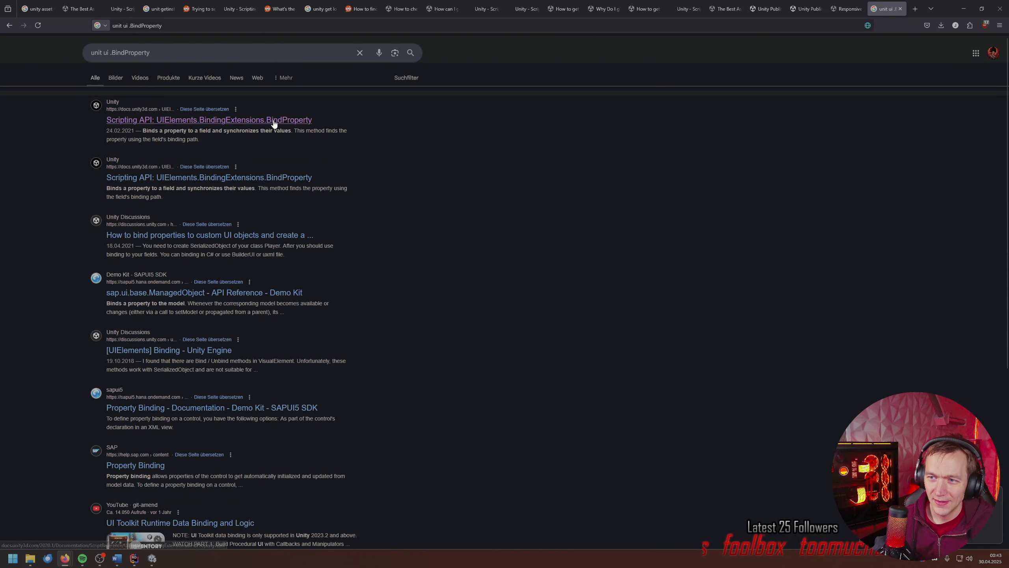
# - Open the two BindingExtensions.BindProperty Scripting API results in turn, review their declarations and parameters, and return to the search results
pyautogui.click(276, 123)
pyautogui.hotkey('alt', 'Left')
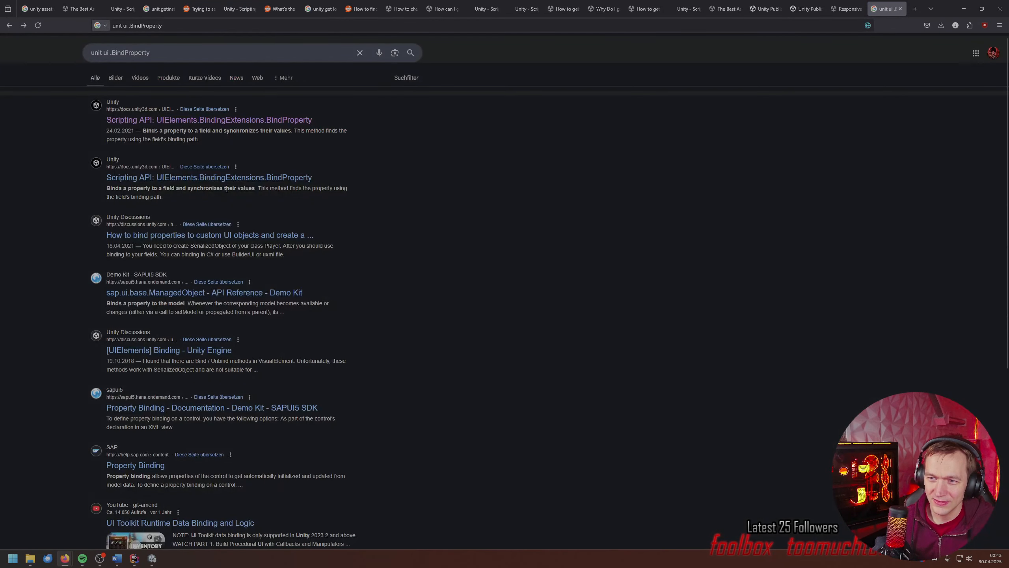
pyautogui.click(250, 180)
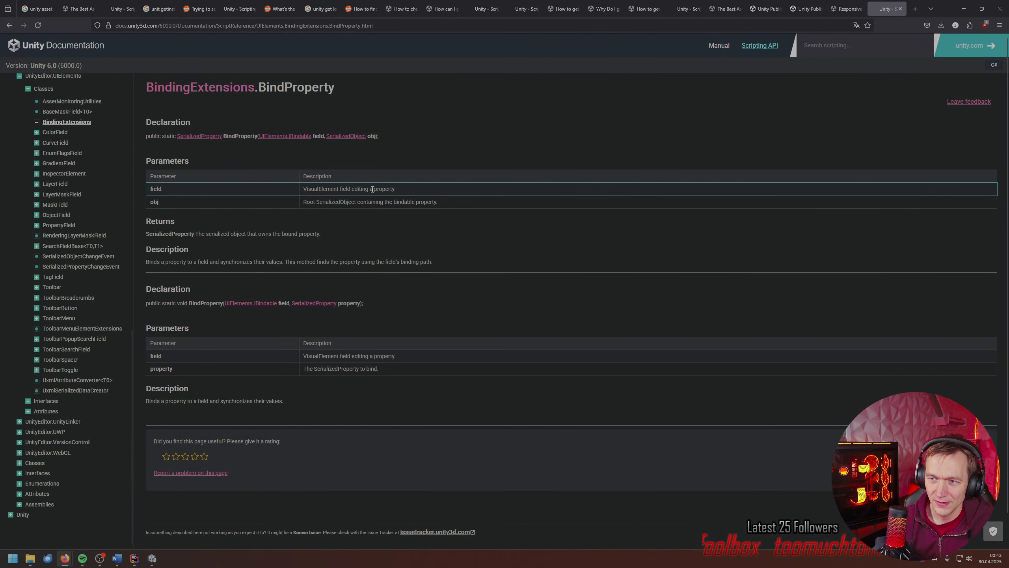
pyautogui.hotkey('alt', 'Left')
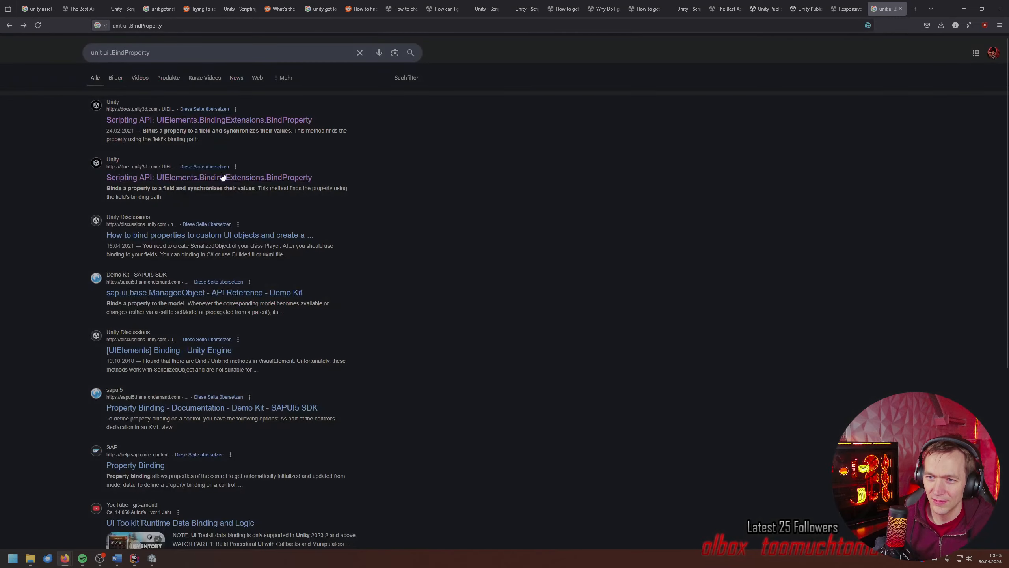
# - Read the Unity Discussions thread on binding properties to custom UI objects, examining its PlayerUI code, and return to the search results
pyautogui.click(238, 235)
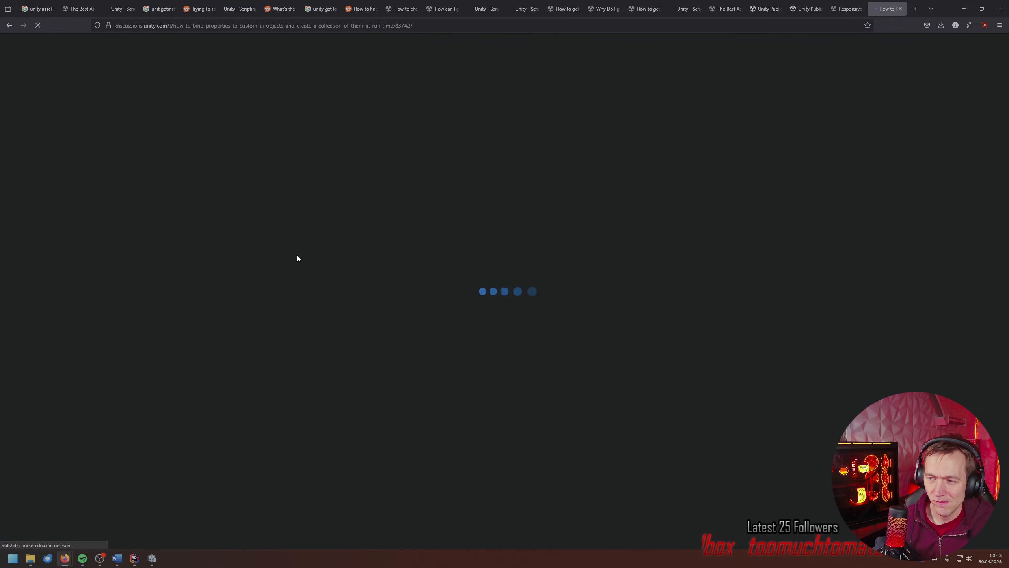
pyautogui.scroll(-3, 297, 255)
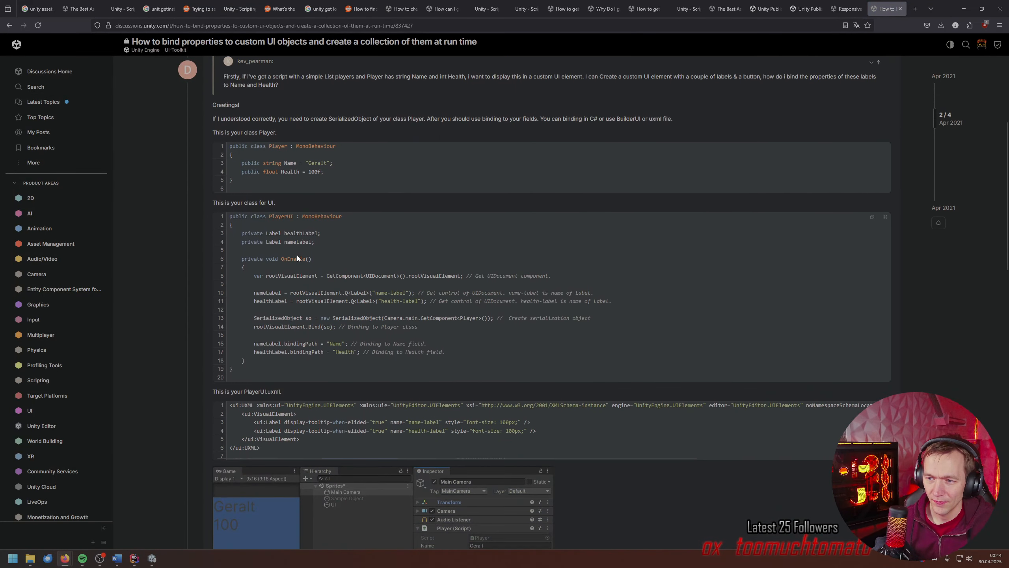
pyautogui.scroll(-4, 297, 255)
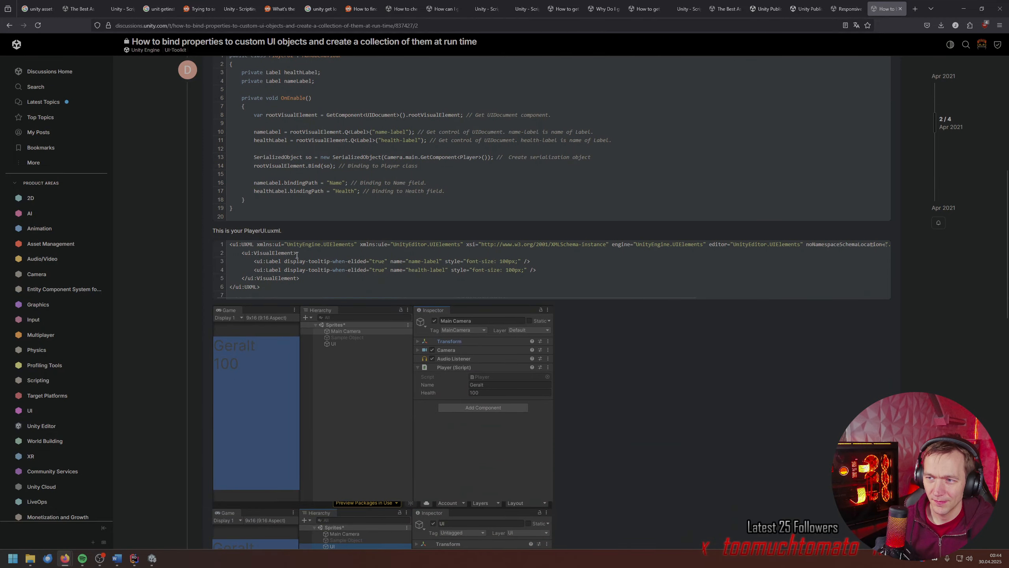
pyautogui.scroll(7, 296, 255)
pyautogui.hotkey('alt', 'Left')
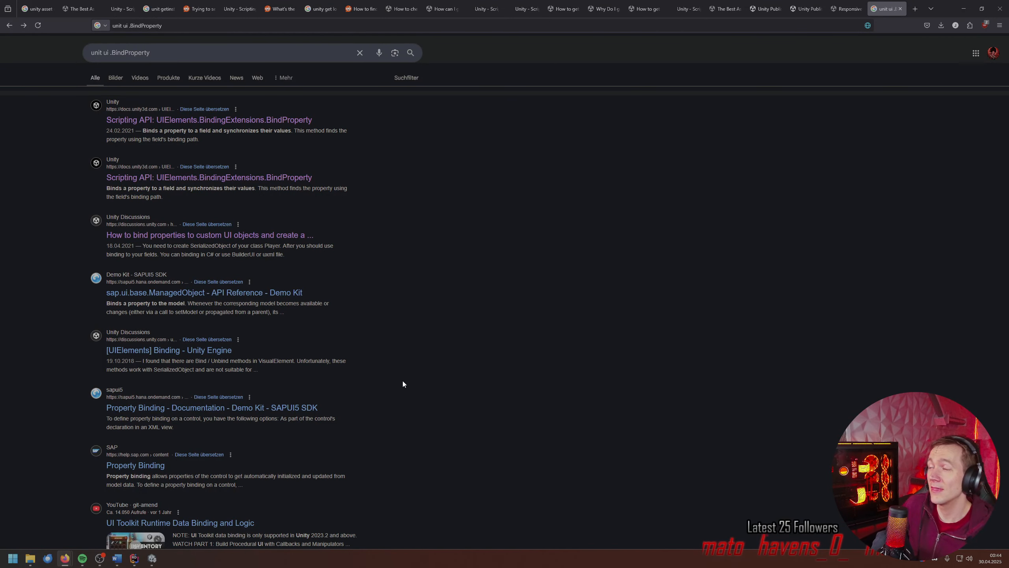
# - Switch back to Unity, activate the brush paint tool and examine the Sprite Prefab Brush preview beside the painted rocks
pyautogui.click(963, 8)
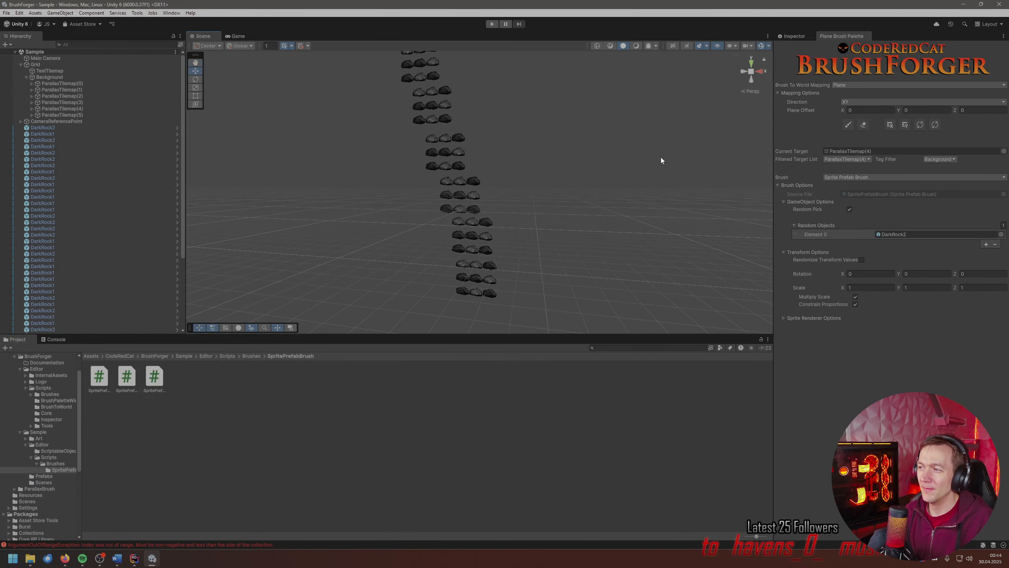
pyautogui.click(849, 128)
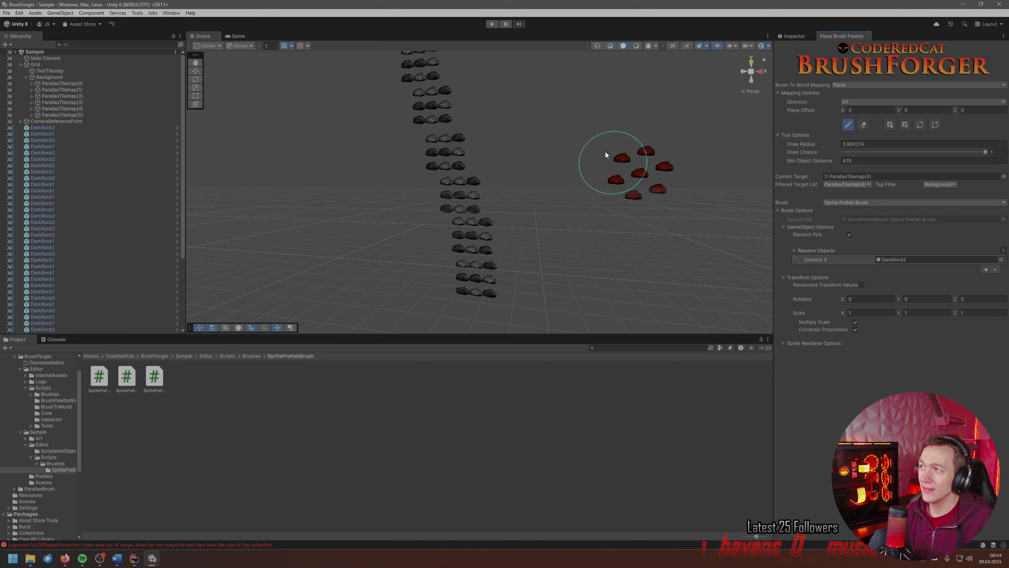
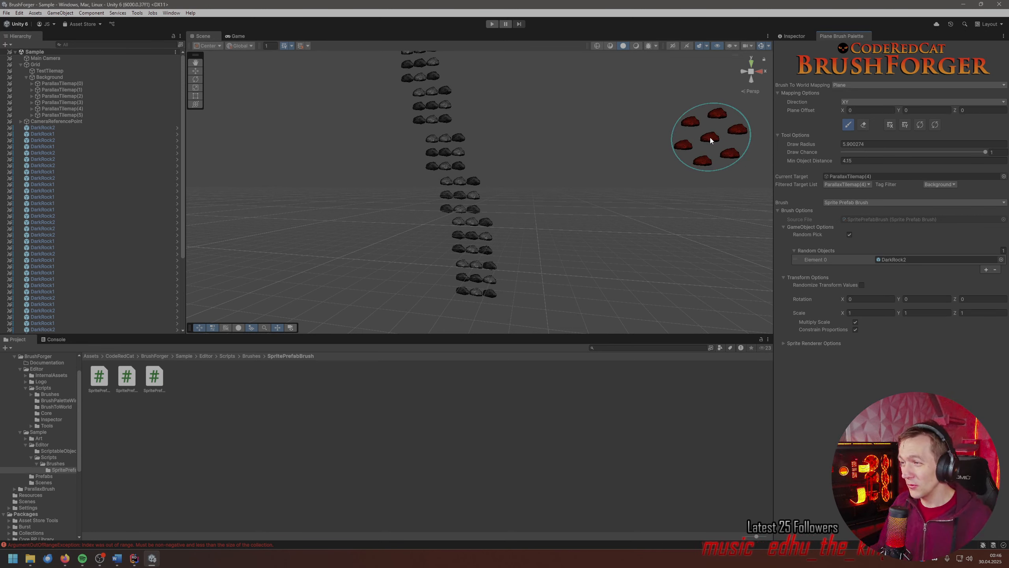
pyautogui.moveTo(652, 151); pyautogui.dragTo(615, 147, button='middle')
pyautogui.scroll(-2, 615, 146)
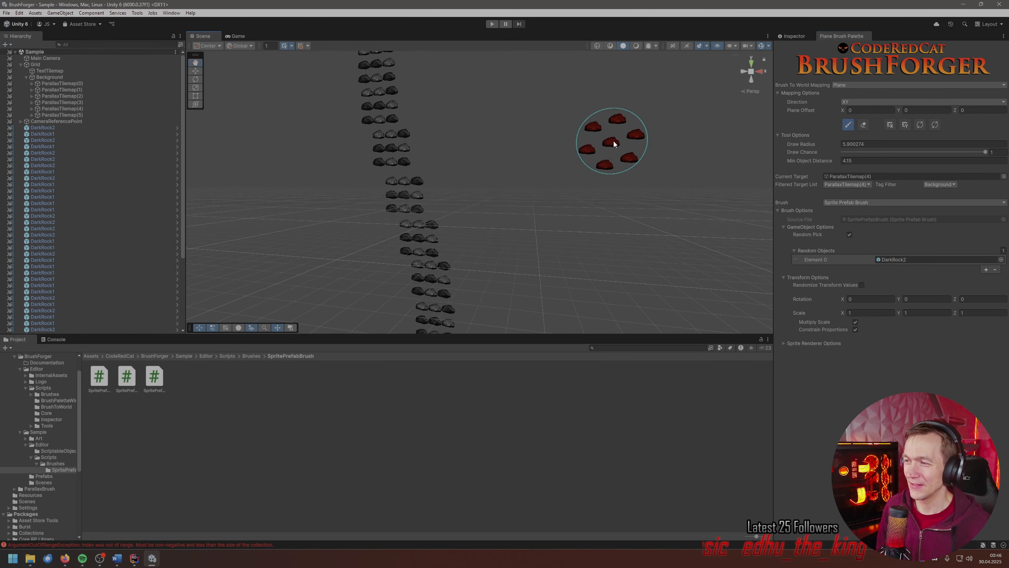
pyautogui.scroll(-3, 613, 145)
pyautogui.scroll(3, 571, 125)
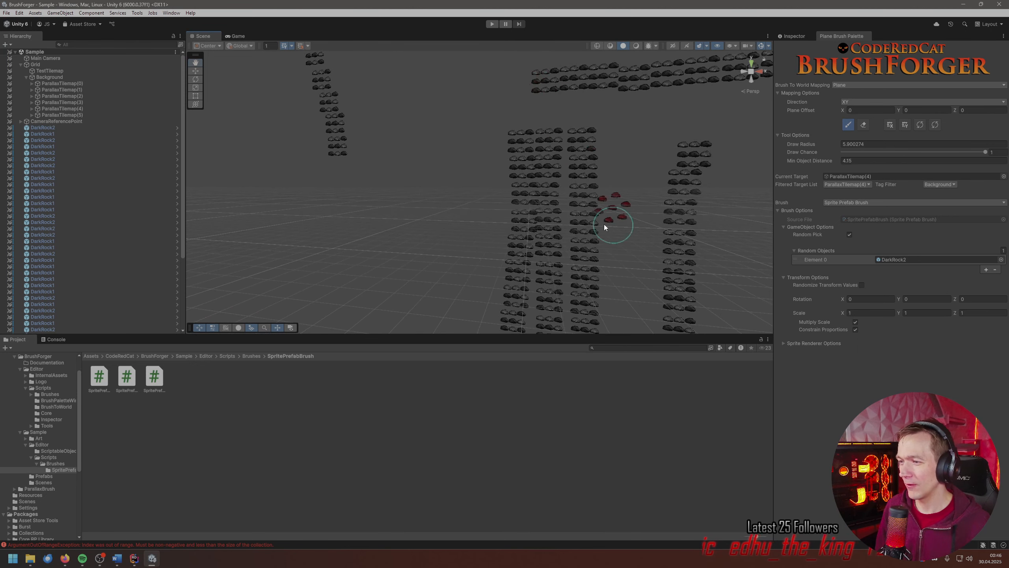
pyautogui.scroll(3, 604, 162)
pyautogui.scroll(-1, 603, 161)
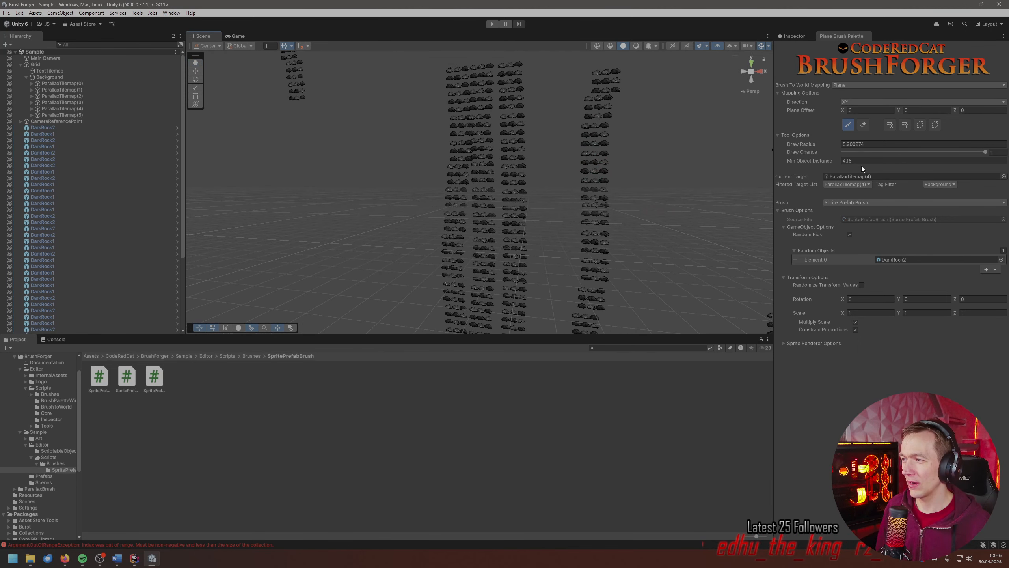
# - Select ParallaxBrush as the active brush and set the Scene view to 2D over an empty area
pyautogui.click(855, 202)
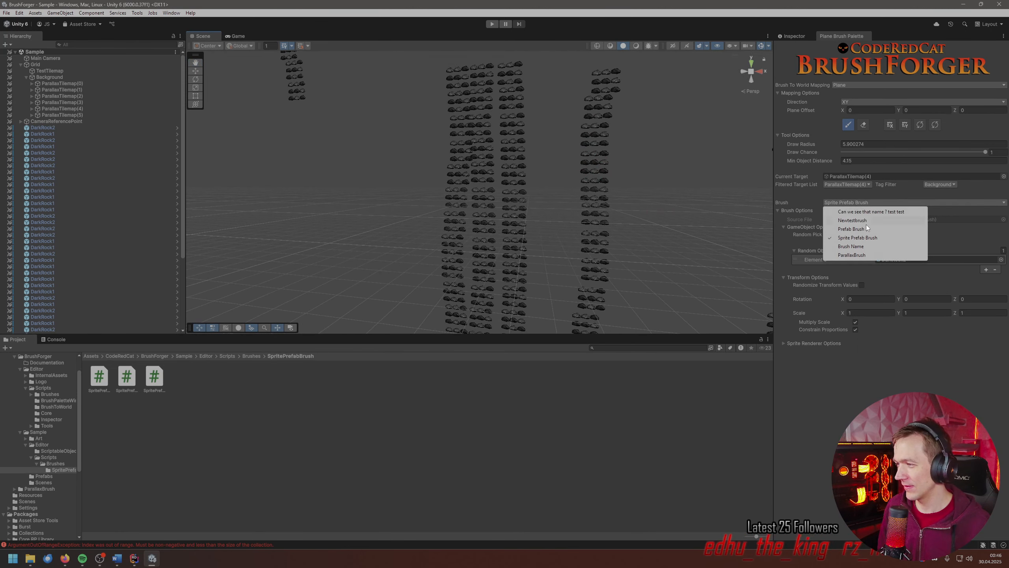
pyautogui.click(858, 254)
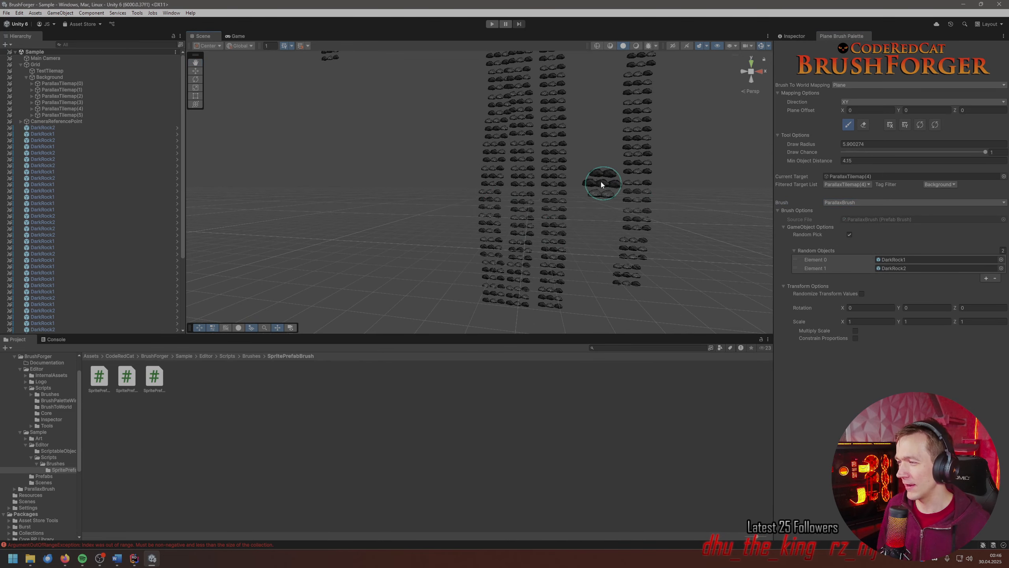
pyautogui.click(675, 46)
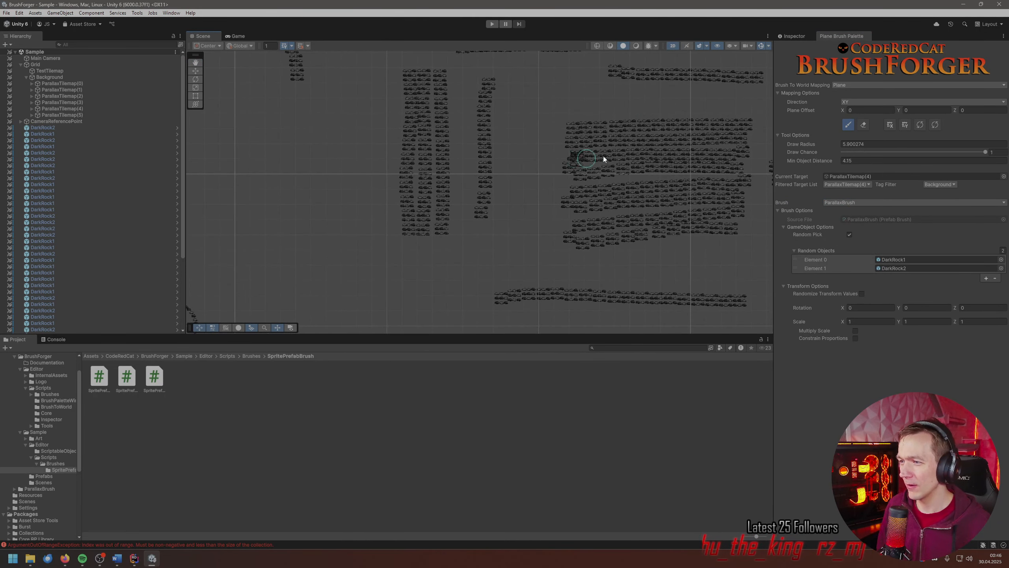
pyautogui.moveTo(603, 156); pyautogui.dragTo(442, 264, button='middle')
pyautogui.moveTo(318, 100); pyautogui.dragTo(413, 163, button='middle')
pyautogui.moveTo(386, 90); pyautogui.dragTo(417, 155, button='middle')
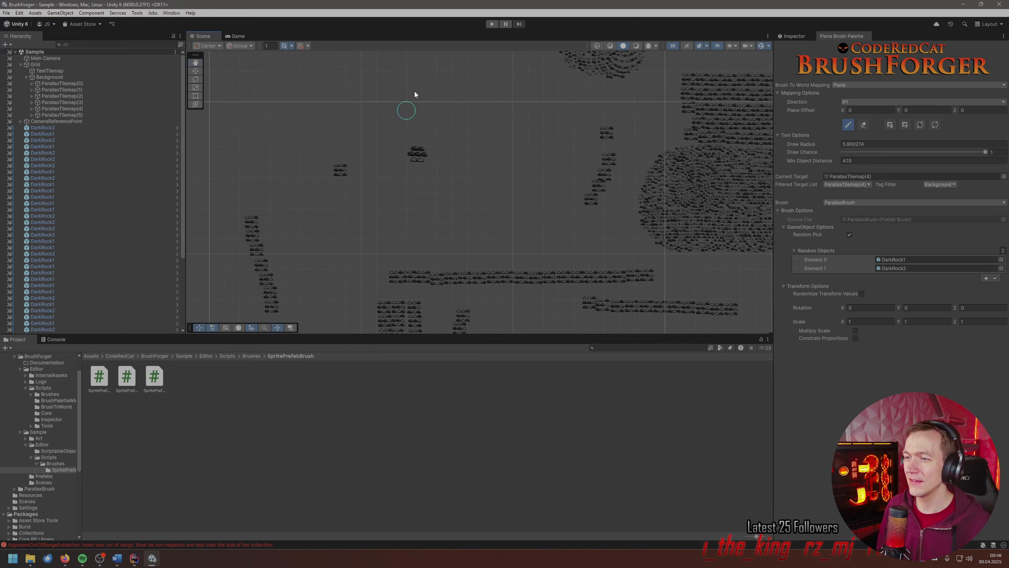
# - Paint several rock clusters with ParallaxBrush in the empty area beside the dense rock fields
pyautogui.click(508, 113)
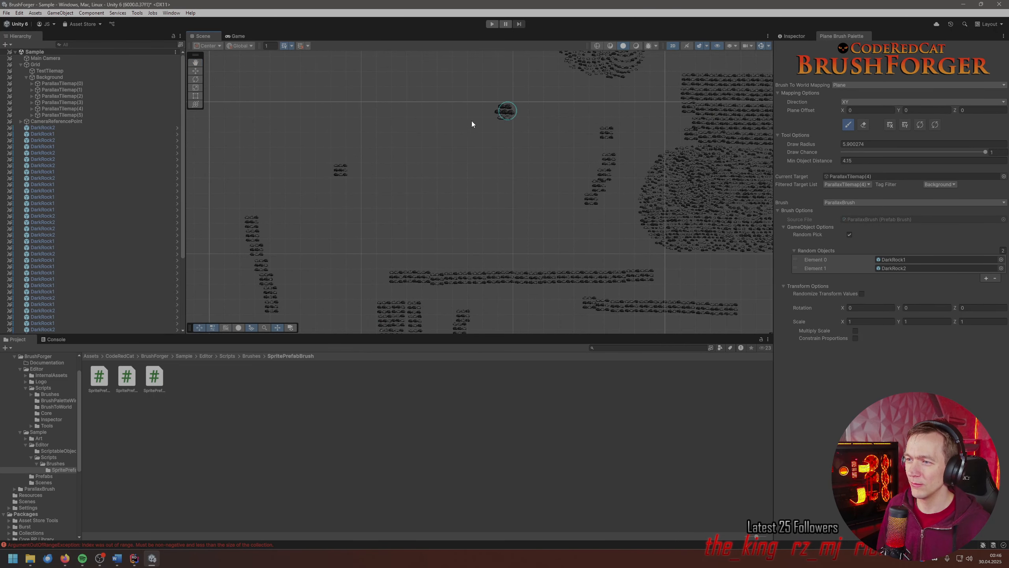
pyautogui.click(514, 132)
pyautogui.click(550, 93)
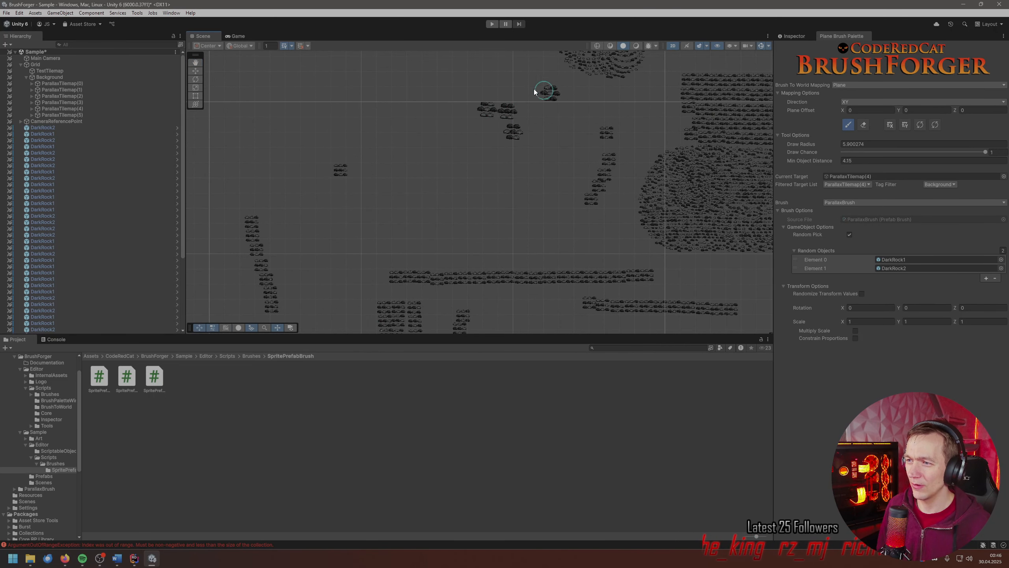
pyautogui.click(457, 140)
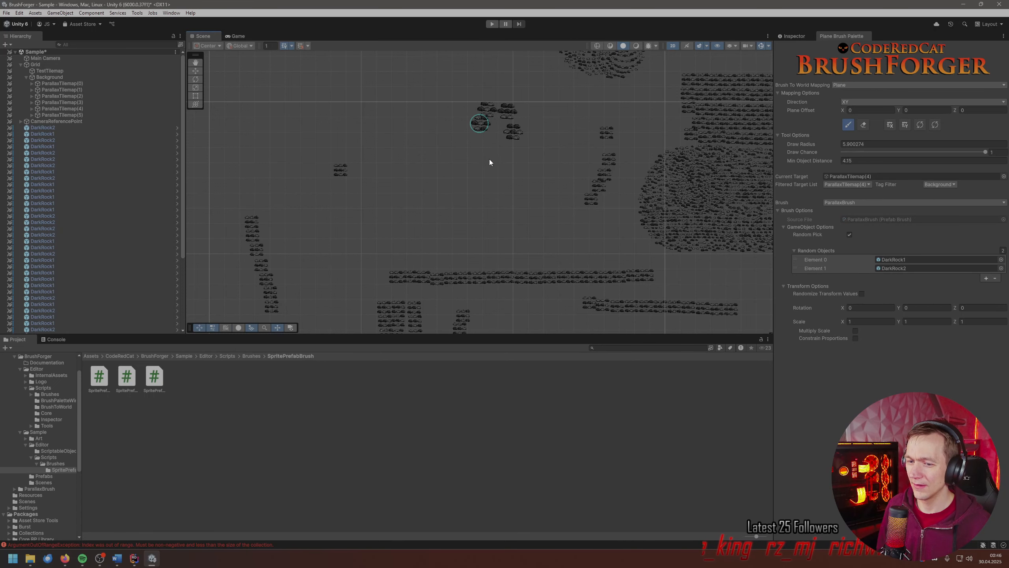
# - Inspect the latest ArgumentOutOfRangeException in the Console, open its PrefabBrush.cs source reference and return to the scene
pyautogui.click(59, 338)
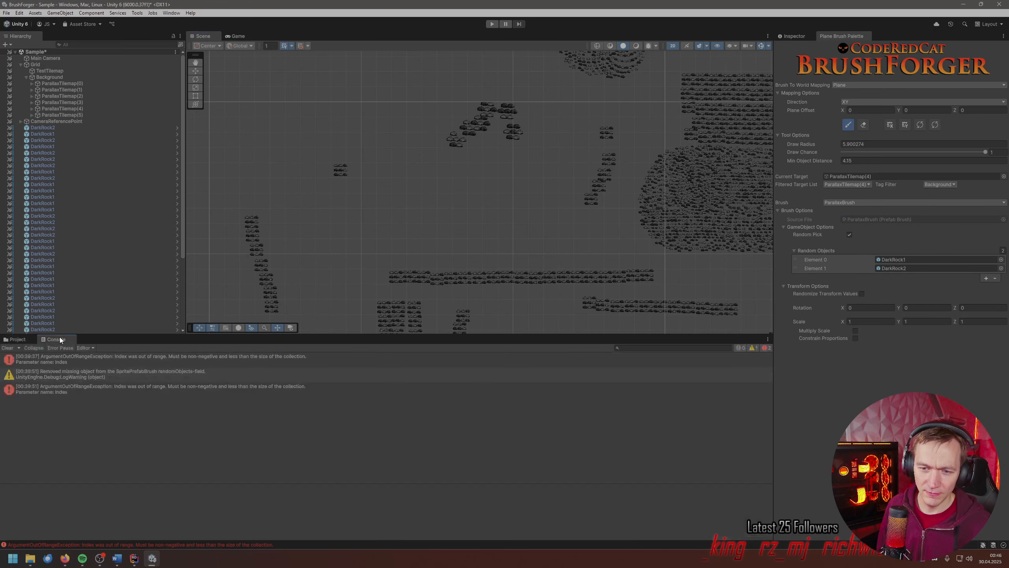
pyautogui.click(103, 388)
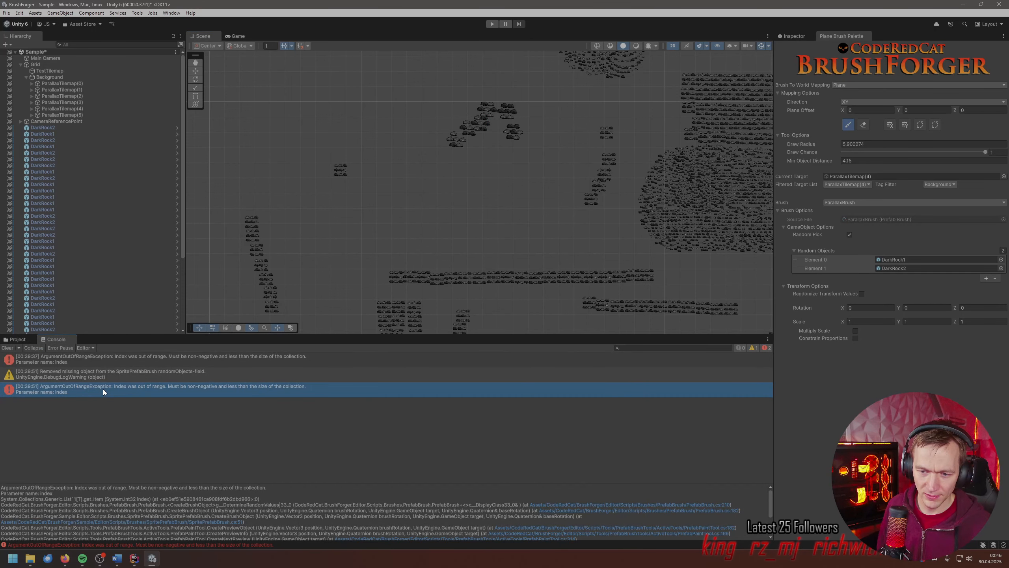
pyautogui.click(593, 506)
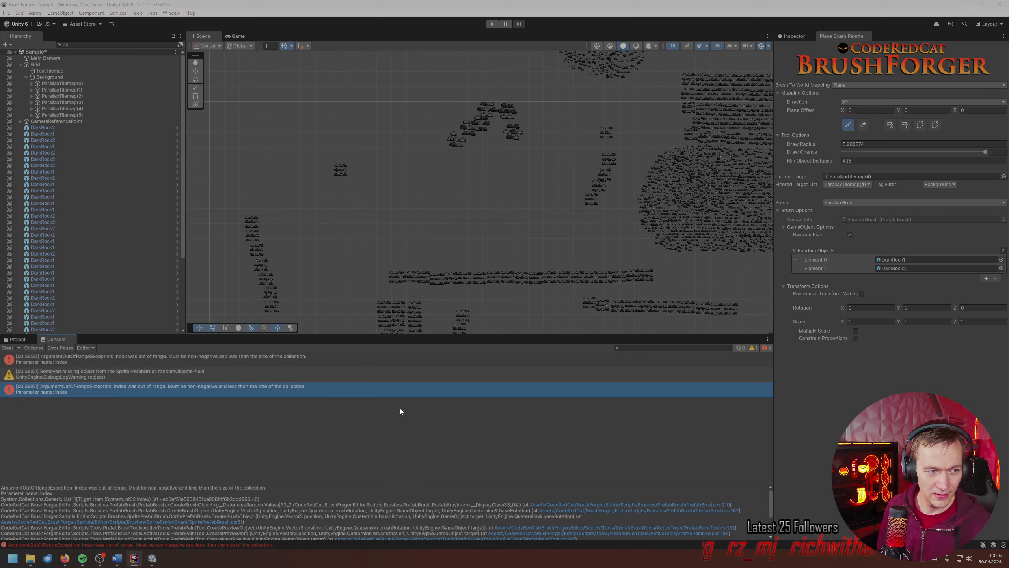
pyautogui.click(535, 41)
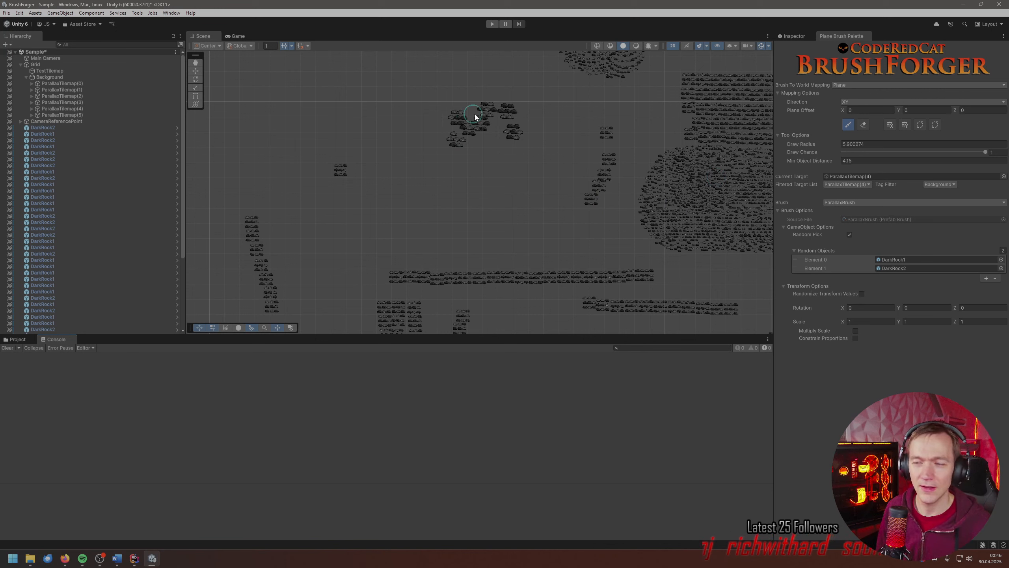
# - Paint another short stroke of ParallaxBrush rocks beside the newly painted clusters
pyautogui.moveTo(443, 108); pyautogui.dragTo(429, 146)
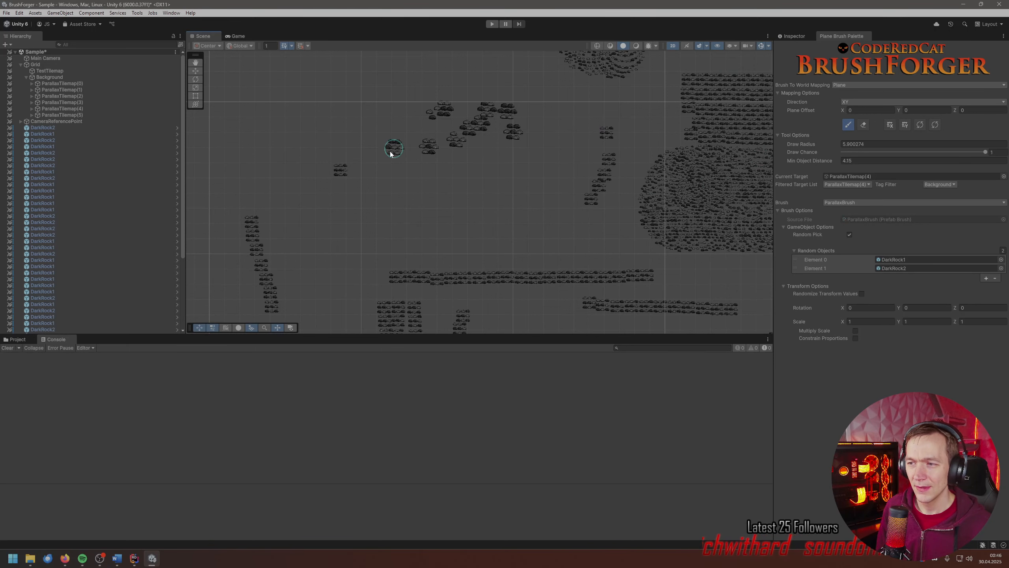
pyautogui.moveTo(615, 165); pyautogui.dragTo(694, 171, button='middle')
pyautogui.moveTo(575, 180); pyautogui.dragTo(498, 241, button='middle')
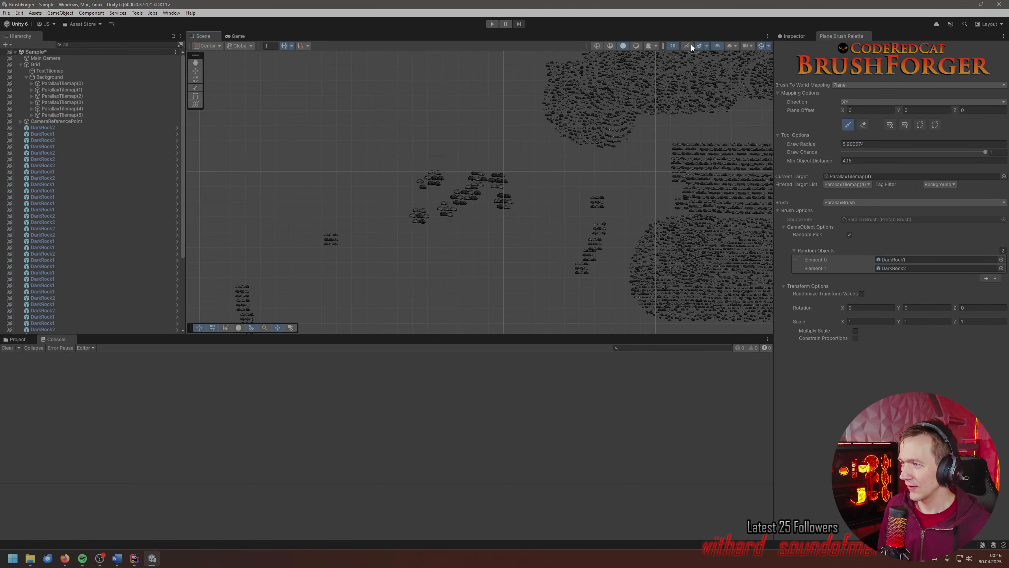
# - Turn off the 2D Scene view, set the plane mapping's Direction to XZ and inspect the brush plane in perspective
pyautogui.click(672, 45)
pyautogui.moveTo(459, 215); pyautogui.dragTo(618, 211, button='right')
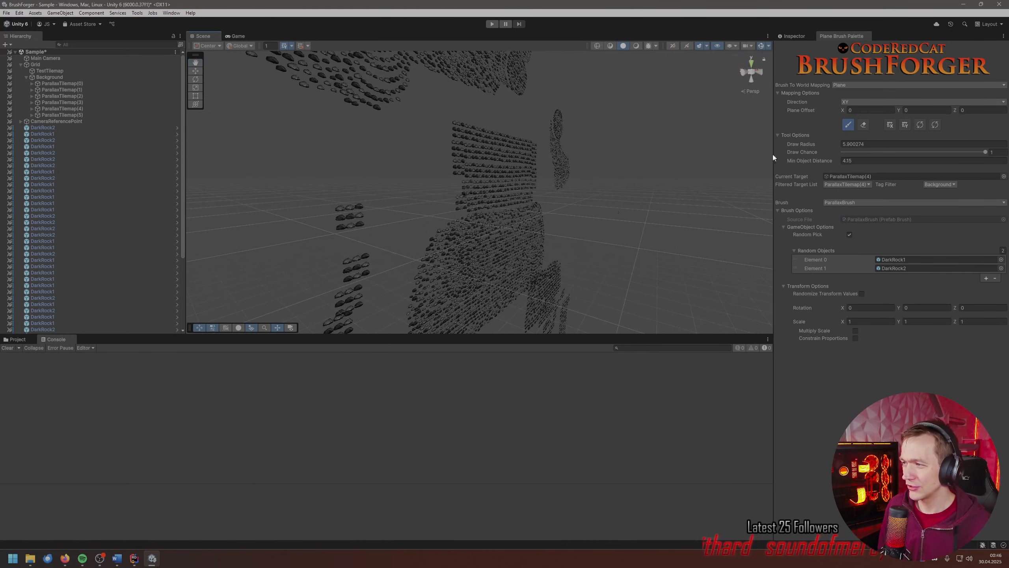
pyautogui.click(883, 103)
pyautogui.click(861, 119)
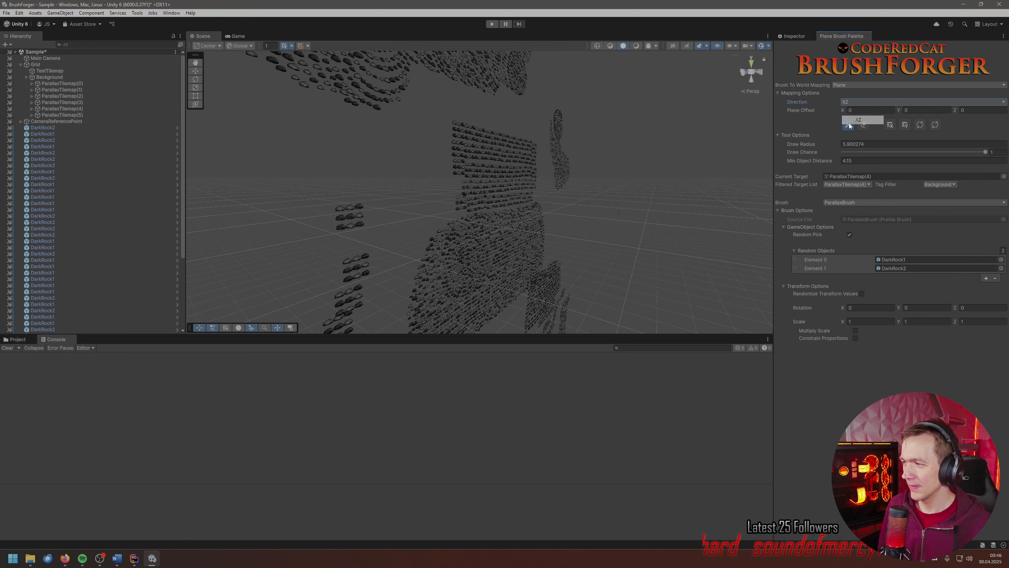
pyautogui.moveTo(616, 217); pyautogui.dragTo(556, 174, button='right')
pyautogui.moveTo(557, 173); pyautogui.dragTo(531, 111, button='middle')
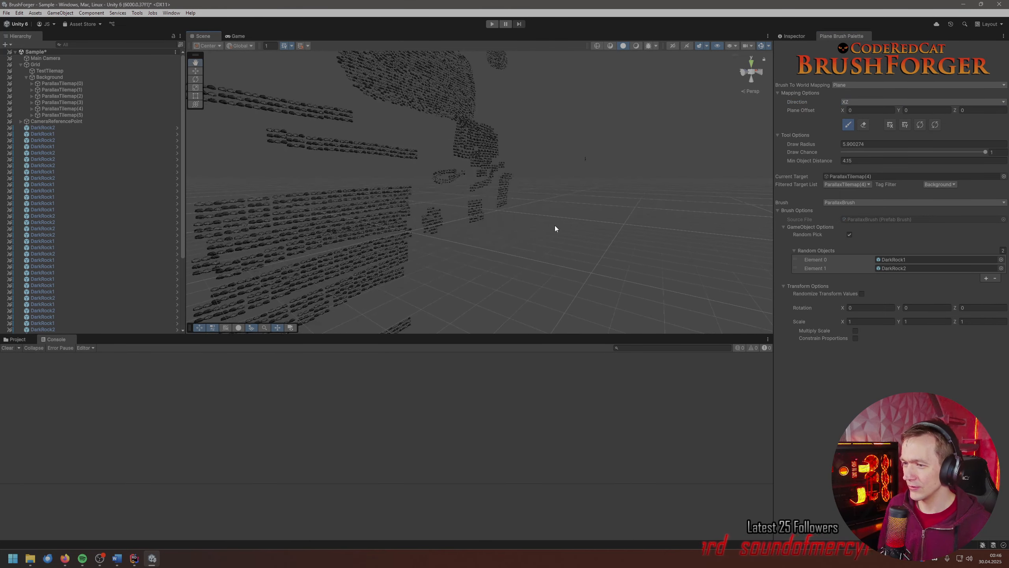
pyautogui.moveTo(557, 229); pyautogui.dragTo(580, 145, button='middle')
pyautogui.scroll(-5, 580, 145)
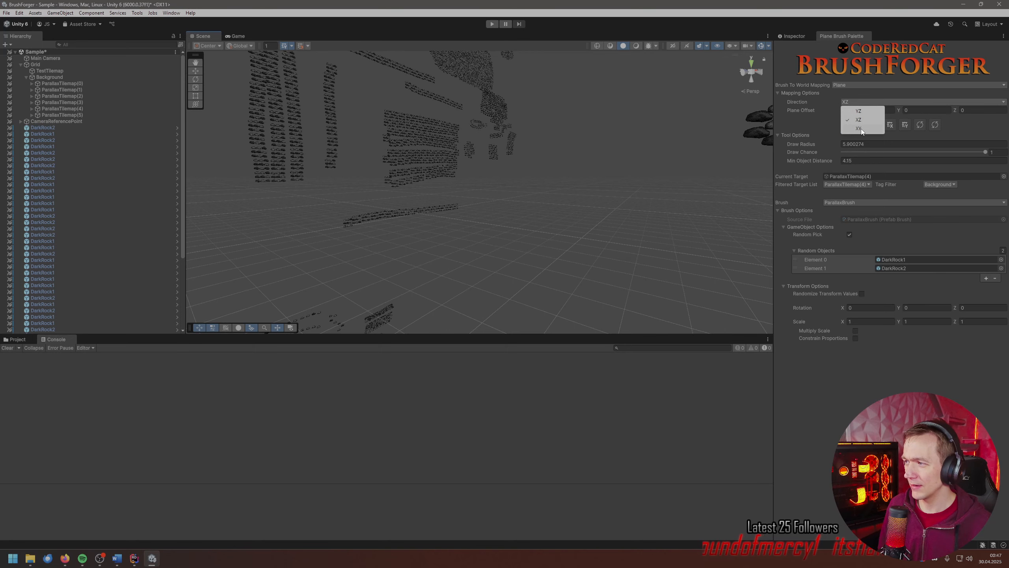
# - Set the plane mapping's Direction to YZ and examine the brush preview from above the scene
pyautogui.click(859, 111)
pyautogui.moveTo(503, 265); pyautogui.dragTo(568, 106, button='middle')
pyautogui.moveTo(488, 195); pyautogui.dragTo(482, 202, button='right')
pyautogui.moveTo(483, 204); pyautogui.dragTo(455, 263, button='middle')
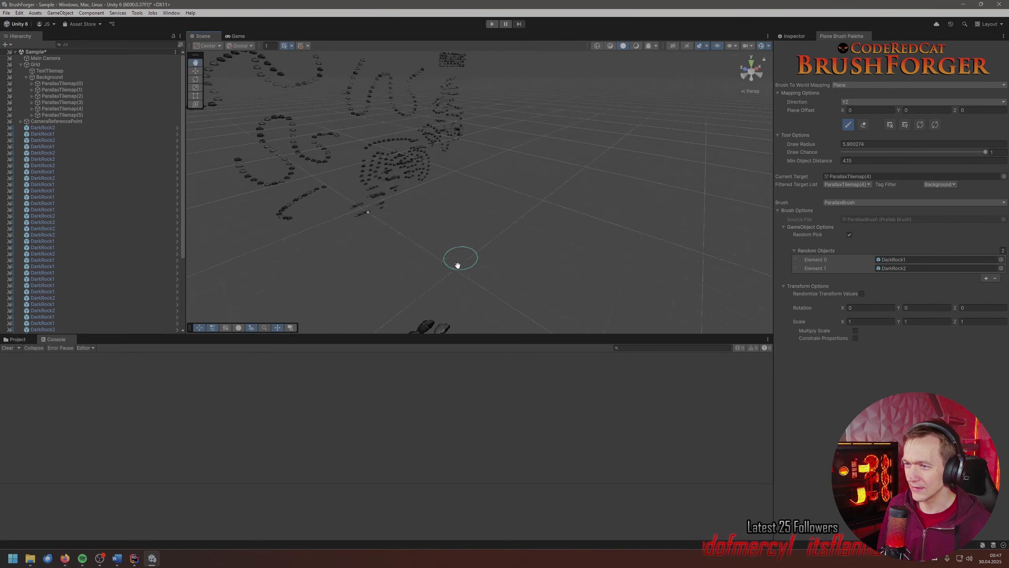
pyautogui.scroll(3, 457, 257)
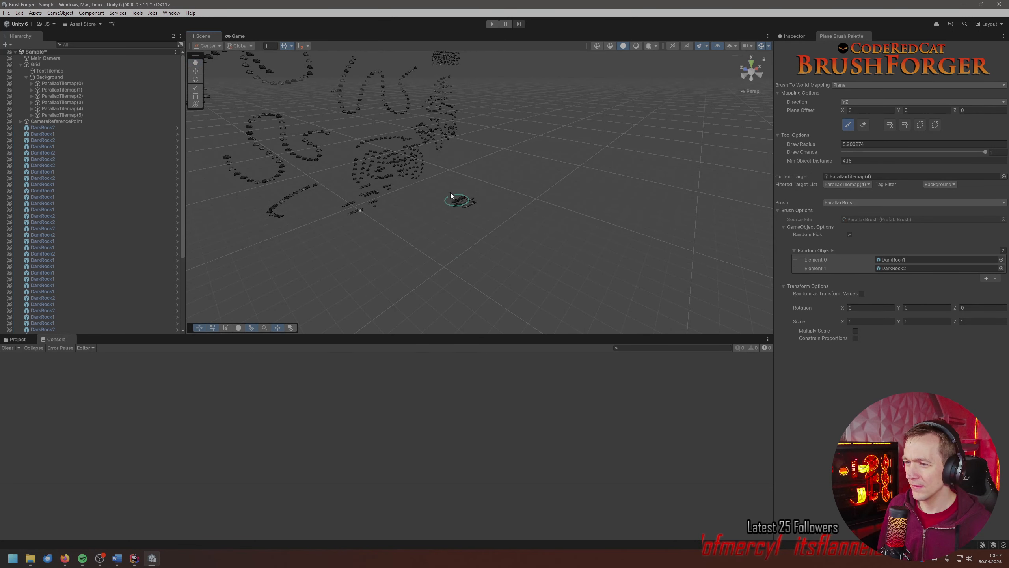
# - Review the available Brush To World Mapping options and keep the Plane mapping
pyautogui.click(842, 85)
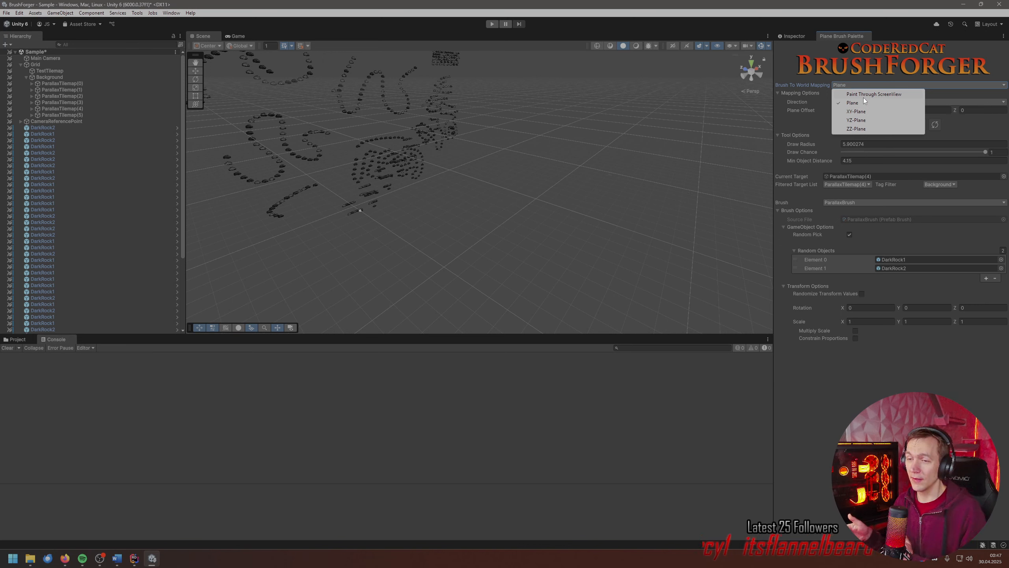
pyautogui.click(592, 20)
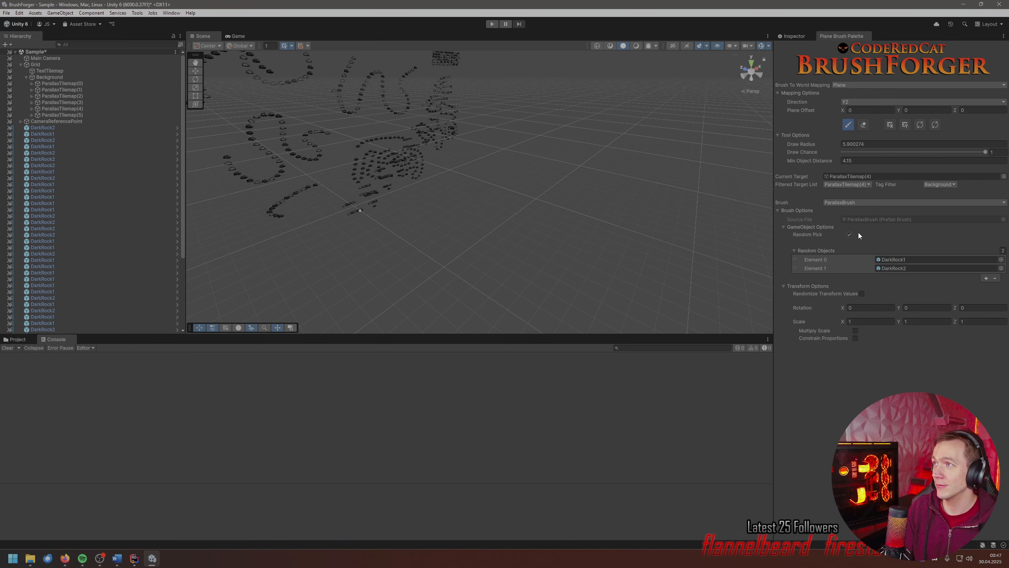
pyautogui.click(876, 85)
pyautogui.click(541, 45)
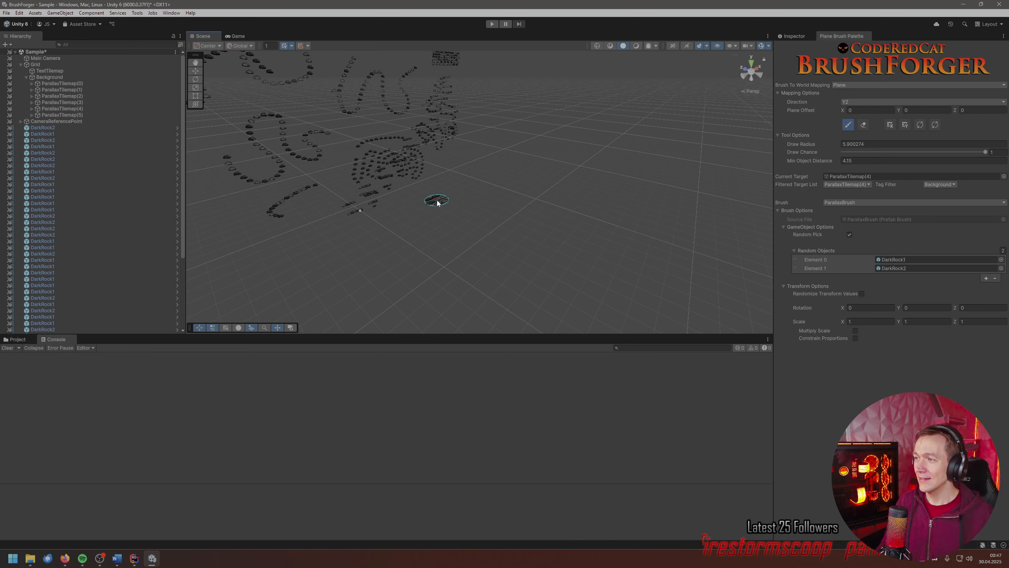
# - Set the Brush To World Mapping to Paint Through ScreenView and inspect the rock brush preview from different view angles
pyautogui.click(867, 86)
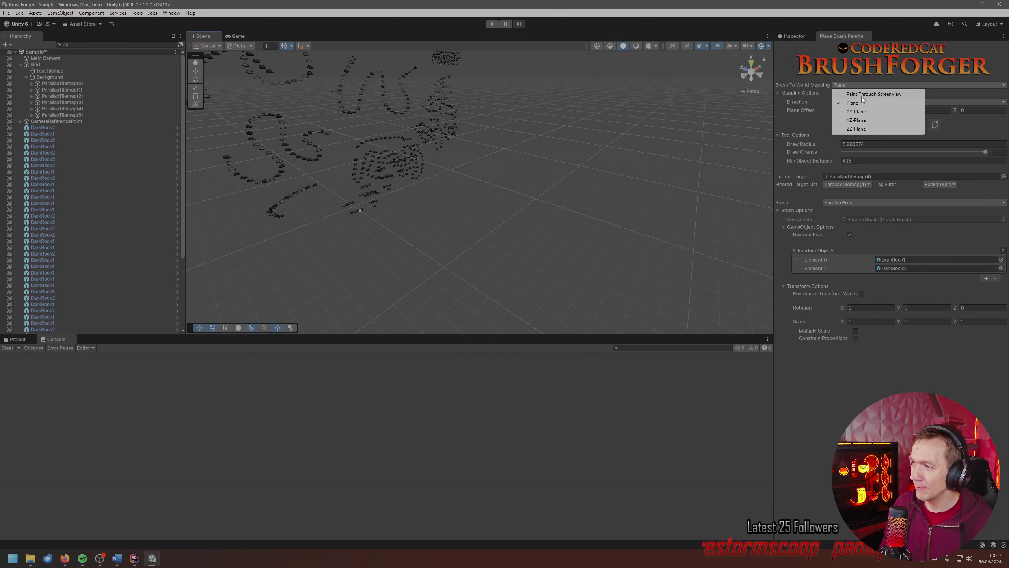
pyautogui.click(867, 95)
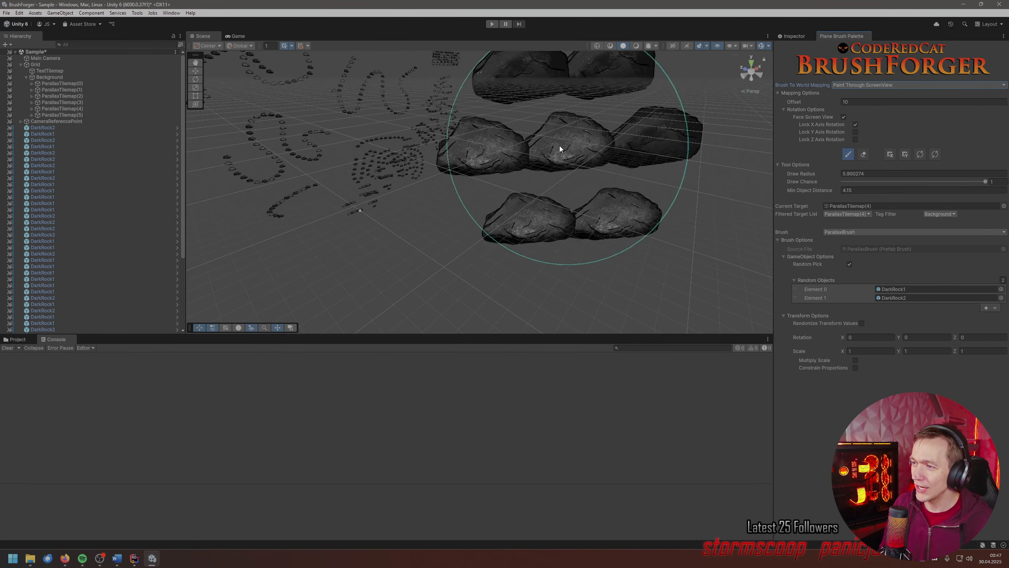
pyautogui.scroll(-5, 552, 148)
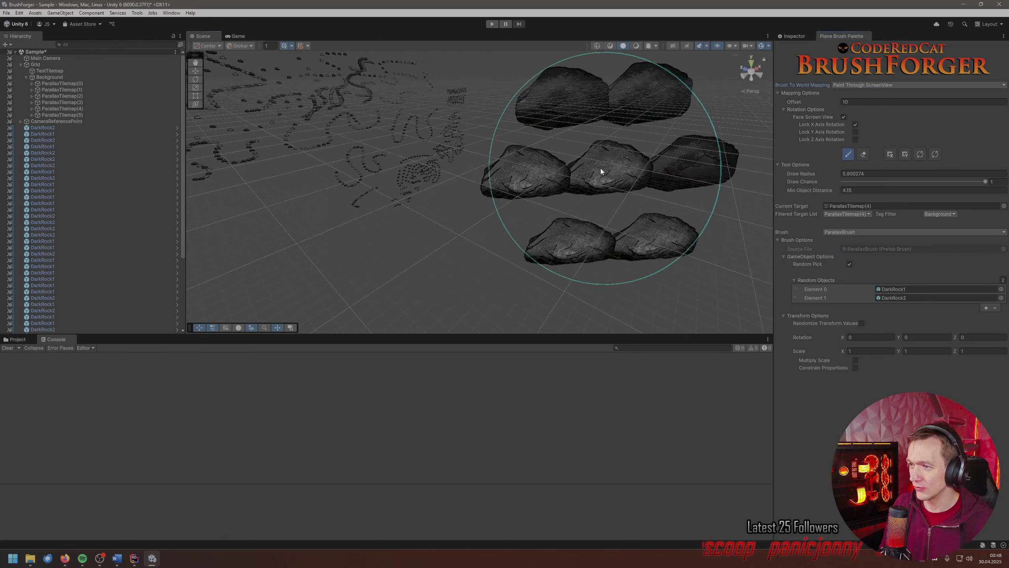
pyautogui.keyDown('alt'); pyautogui.moveTo(604, 169); pyautogui.dragTo(432, 167); pyautogui.keyUp('alt')
pyautogui.moveTo(431, 168); pyautogui.dragTo(537, 168, button='right')
# - Set the screen-view mapping's Offset to 30.25 and check the brush preview in the scene
pyautogui.moveTo(791, 103); pyautogui.dragTo(842, 103)
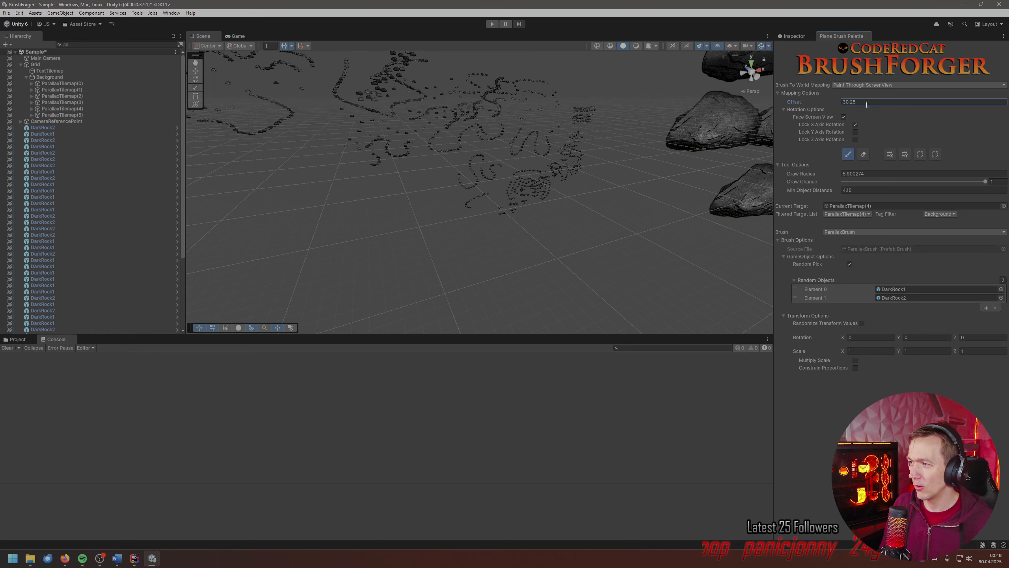
pyautogui.moveTo(509, 156); pyautogui.dragTo(514, 183, button='middle')
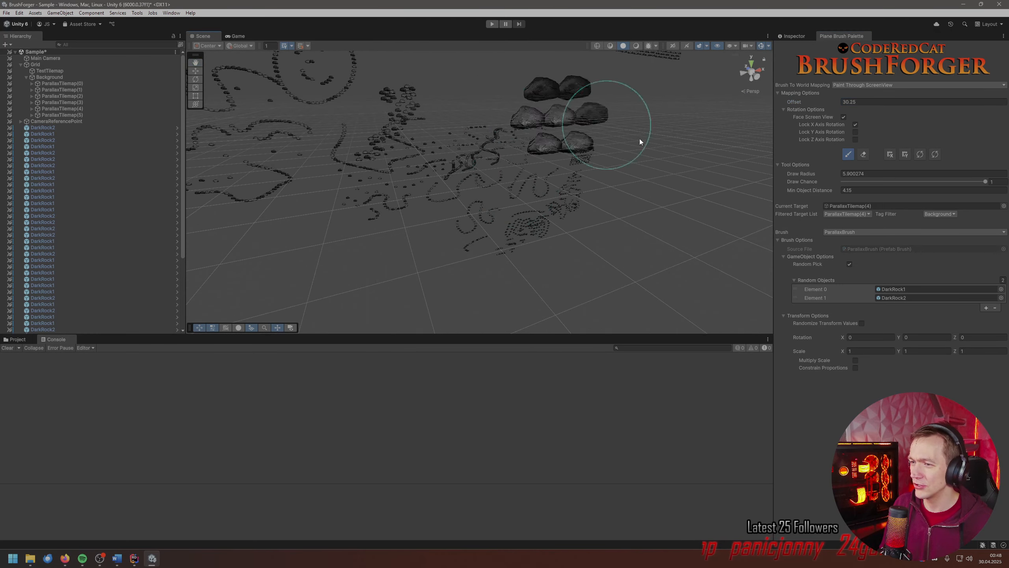
pyautogui.moveTo(639, 142)
pyautogui.mouseDown(button='right')
pyautogui.moveTo(279, 207)
pyautogui.moveTo(675, 159)
pyautogui.moveTo(500, 145)
pyautogui.moveTo(620, 145)
pyautogui.moveTo(356, 158)
pyautogui.moveTo(604, 149)
pyautogui.moveTo(518, 143)
pyautogui.moveTo(557, 147)
pyautogui.moveTo(444, 162)
pyautogui.moveTo(701, 174)
pyautogui.moveTo(523, 174)
pyautogui.moveTo(532, 234)
pyautogui.moveTo(545, 198)
pyautogui.moveTo(735, 127)
pyautogui.mouseUp(button='right')
# - Turn Face Screen View off and back on, and collapse the Rotation Options
pyautogui.click(843, 117)
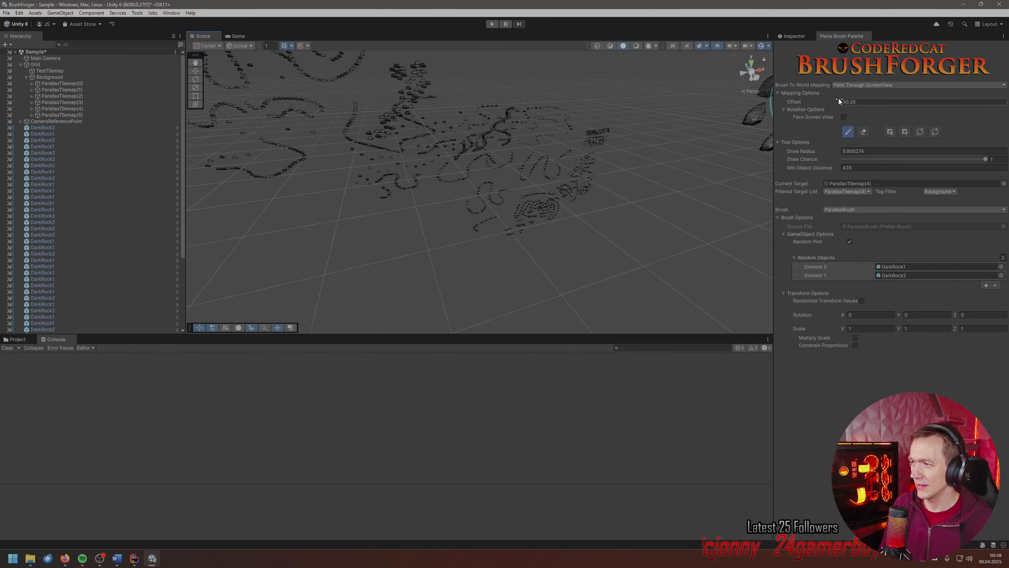
pyautogui.click(840, 116)
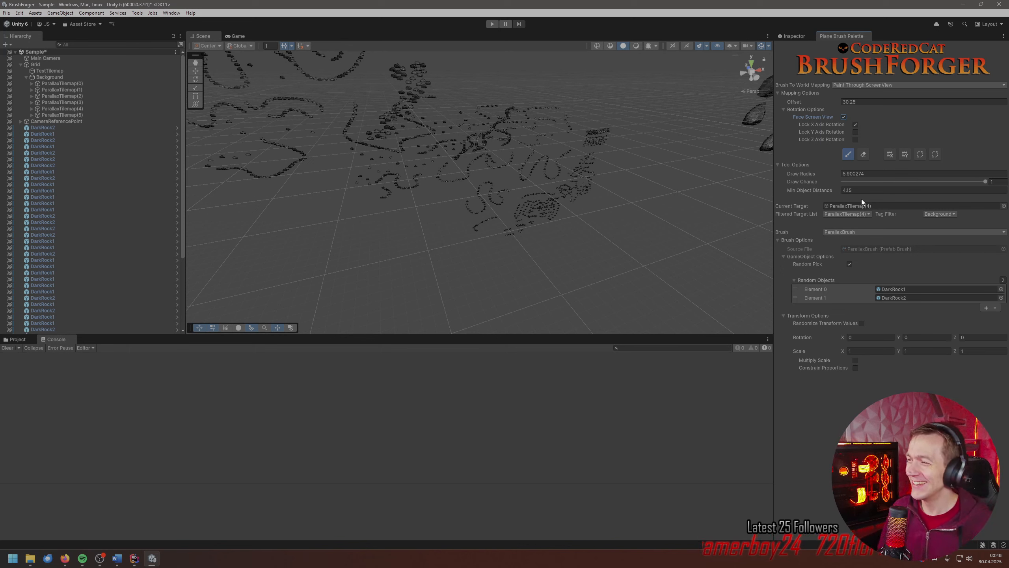
pyautogui.click(783, 109)
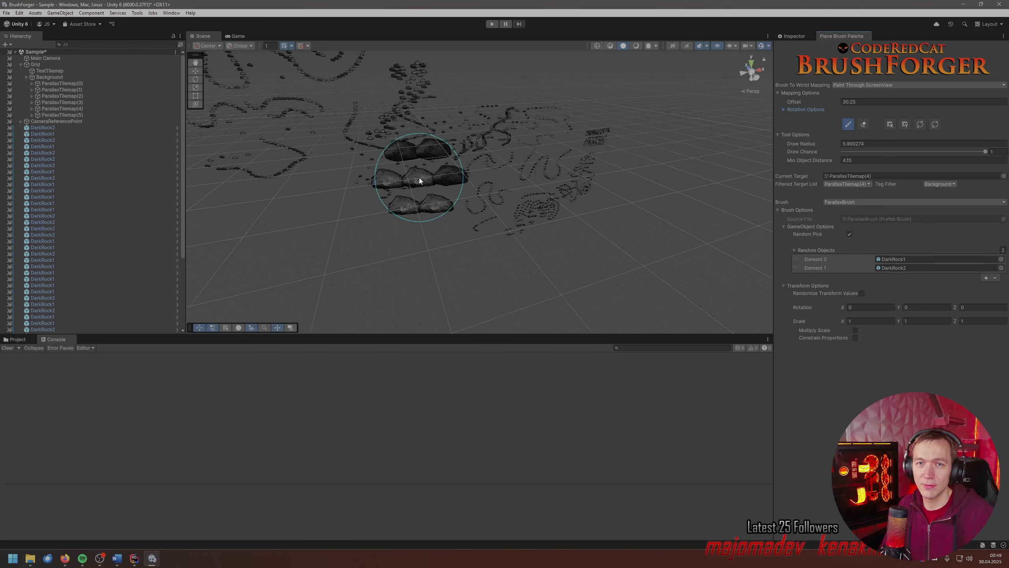
# - Deactivate the paint brush, switch to the Move tool and examine the painted rocks across the scene from several angles
pyautogui.moveTo(405, 164)
pyautogui.mouseDown(button='right')
pyautogui.moveTo(344, 157)
pyautogui.moveTo(342, 140)
pyautogui.mouseUp(button='right')
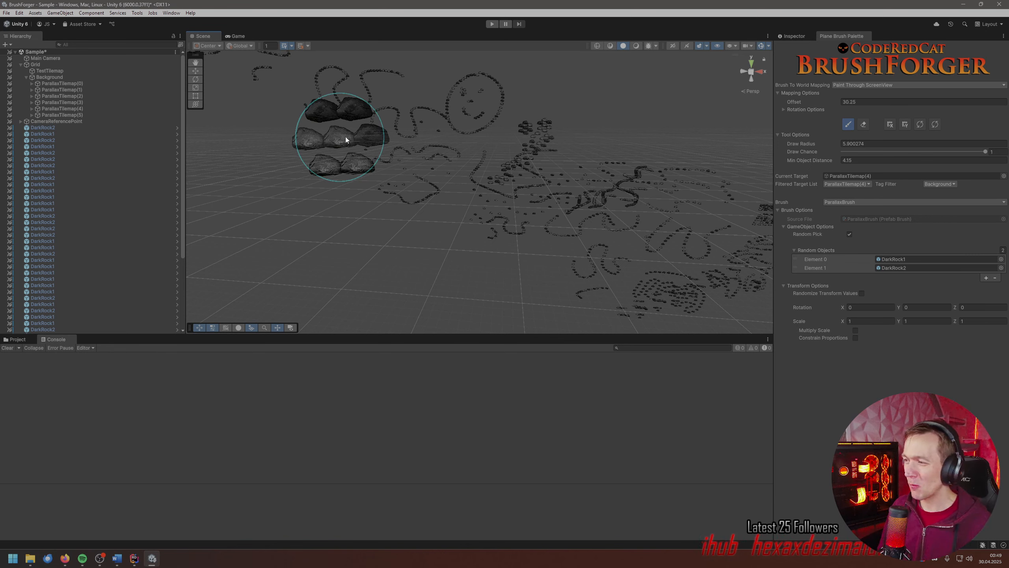
pyautogui.click(845, 125)
pyautogui.moveTo(590, 183)
pyautogui.mouseDown(button='right')
pyautogui.moveTo(536, 210)
pyautogui.moveTo(663, 198)
pyautogui.moveTo(638, 186)
pyautogui.mouseUp(button='right')
pyautogui.press('w')
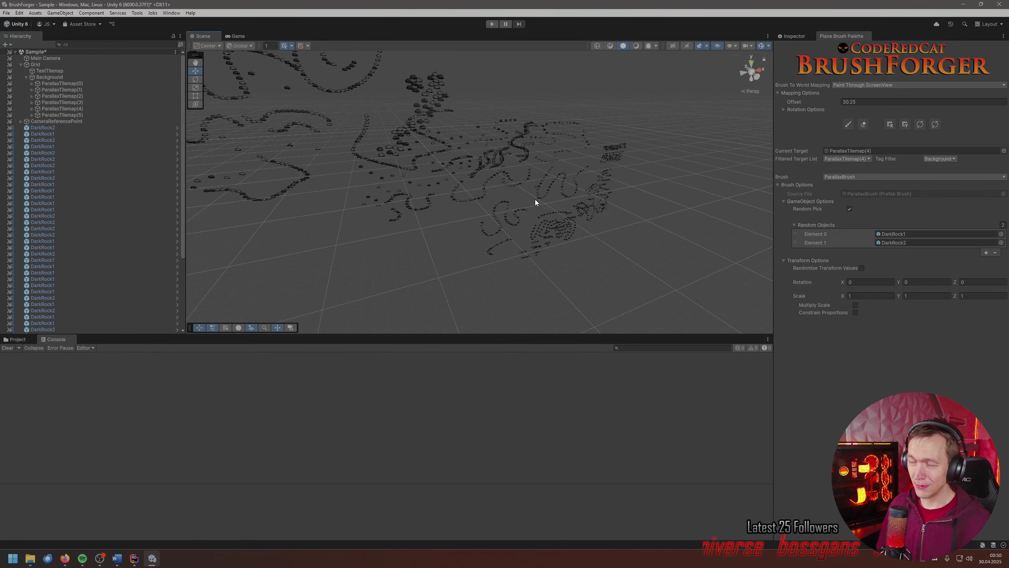
pyautogui.moveTo(535, 200); pyautogui.dragTo(469, 180, button='right')
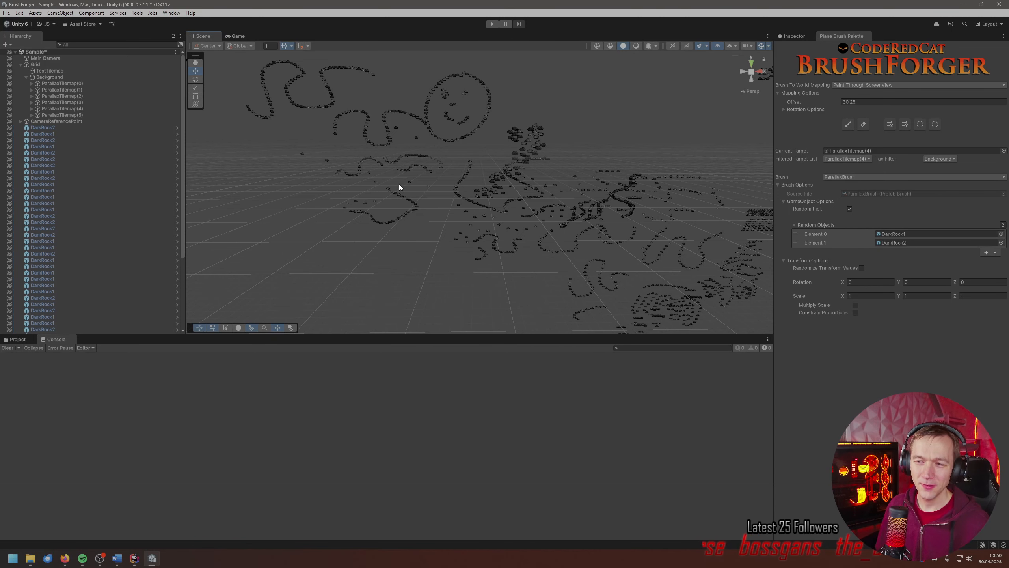
pyautogui.moveTo(397, 184)
pyautogui.mouseDown(button='right')
pyautogui.moveTo(388, 168)
pyautogui.moveTo(430, 199)
pyautogui.moveTo(507, 178)
pyautogui.moveTo(521, 143)
pyautogui.moveTo(508, 131)
pyautogui.moveTo(457, 153)
pyautogui.moveTo(463, 136)
pyautogui.moveTo(442, 136)
pyautogui.moveTo(339, 187)
pyautogui.mouseUp(button='right')
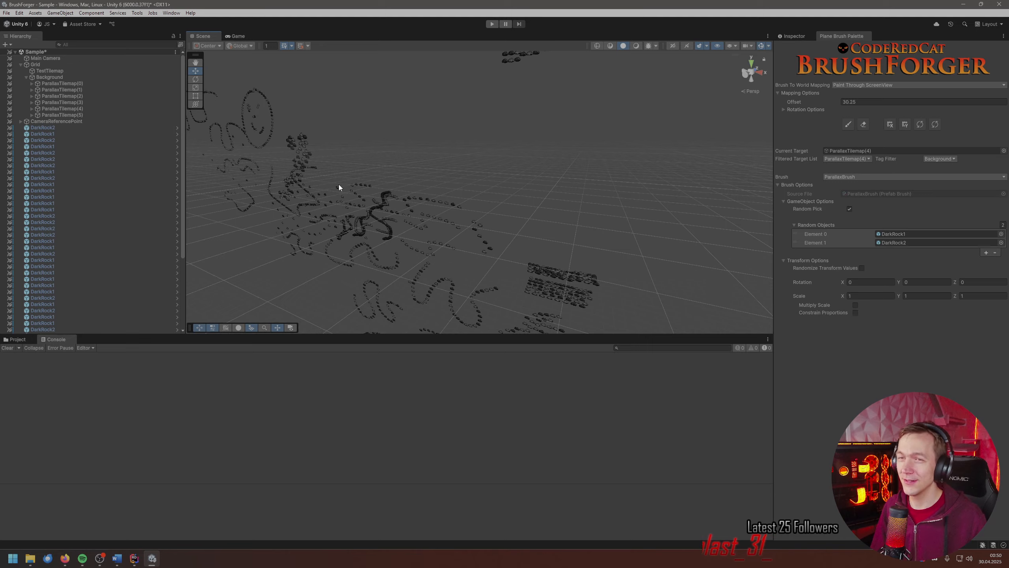
pyautogui.moveTo(383, 138); pyautogui.dragTo(435, 120, button='middle')
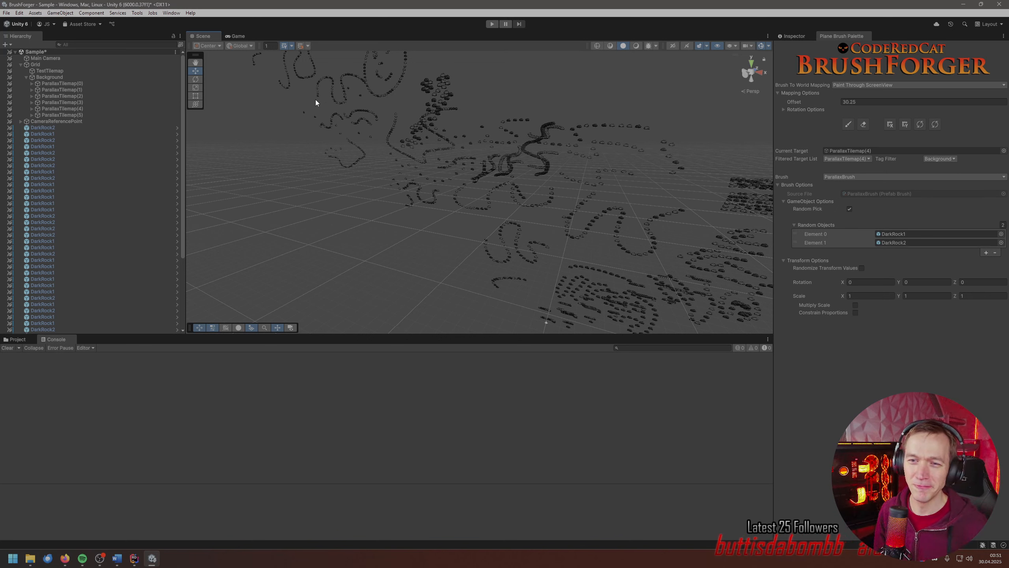
pyautogui.scroll(-5, 134, 132)
pyautogui.scroll(5, 133, 132)
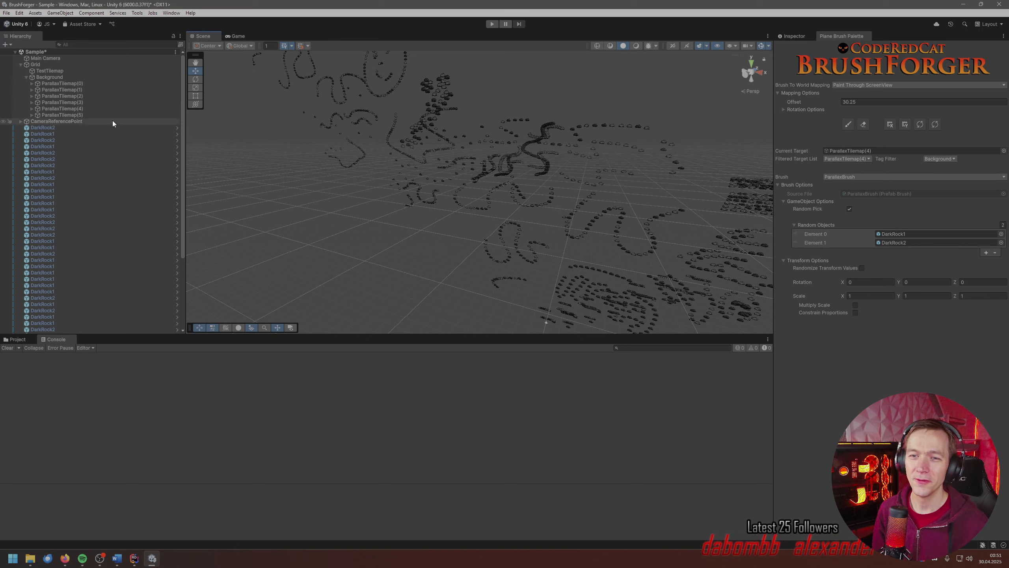
# - Select the first DarkRock2 object and look through the list of painted rock objects in the scene hierarchy
pyautogui.click(89, 128)
pyautogui.scroll(-4, 89, 141)
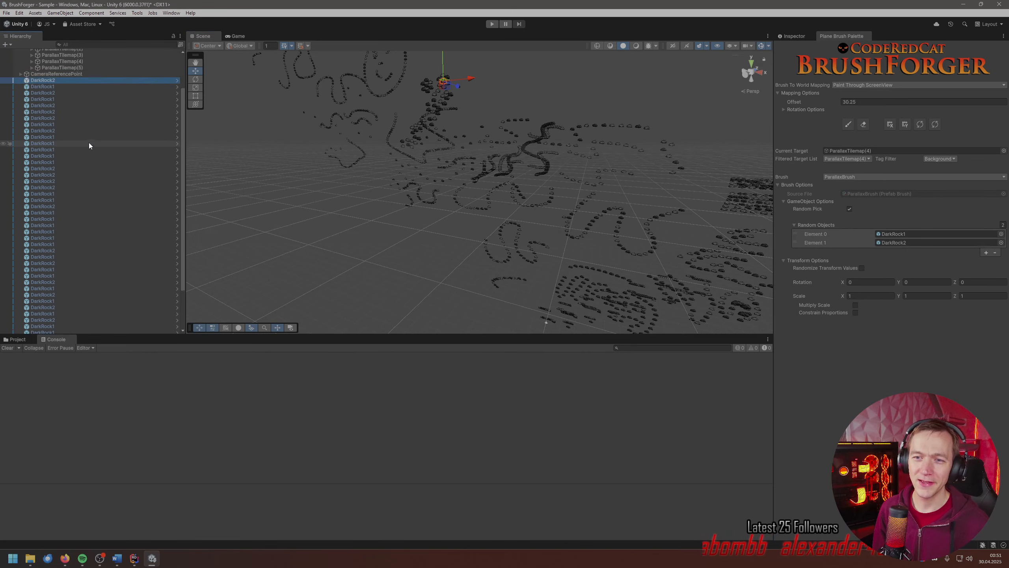
pyautogui.scroll(4, 89, 141)
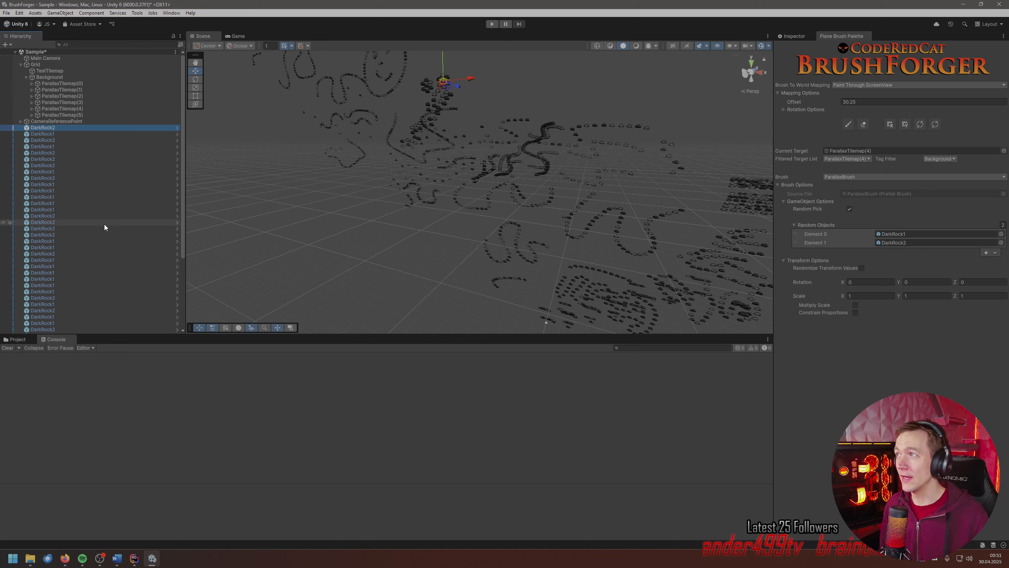
pyautogui.scroll(-3, 104, 224)
pyautogui.scroll(3, 104, 223)
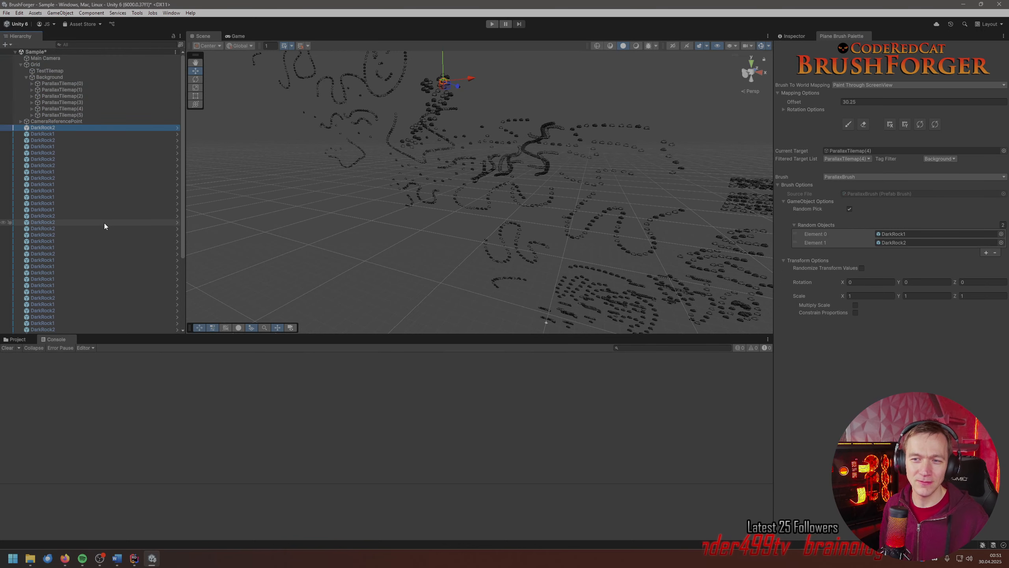
pyautogui.scroll(-3, 104, 223)
pyautogui.scroll(3, 104, 222)
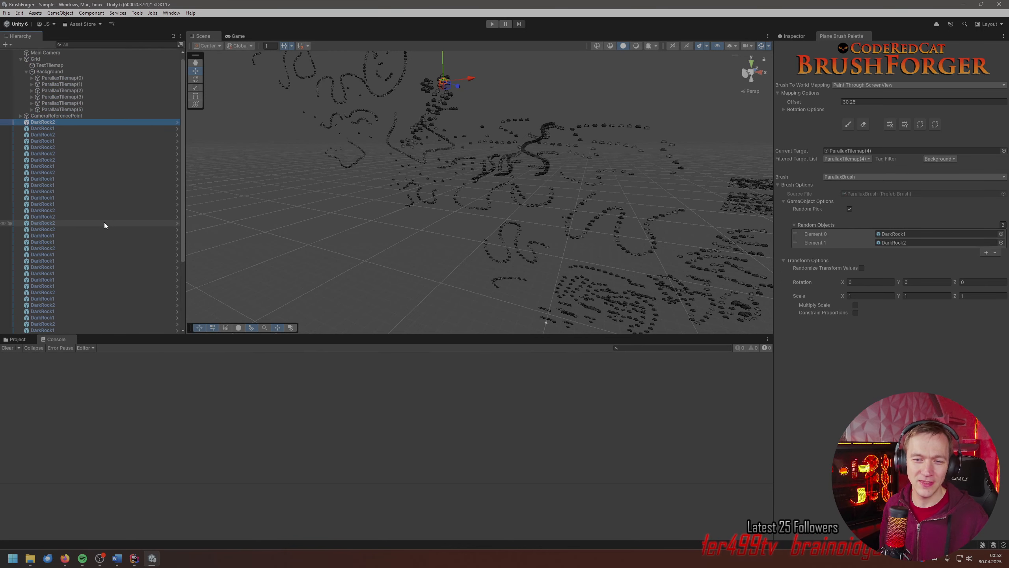
pyautogui.scroll(-3, 104, 222)
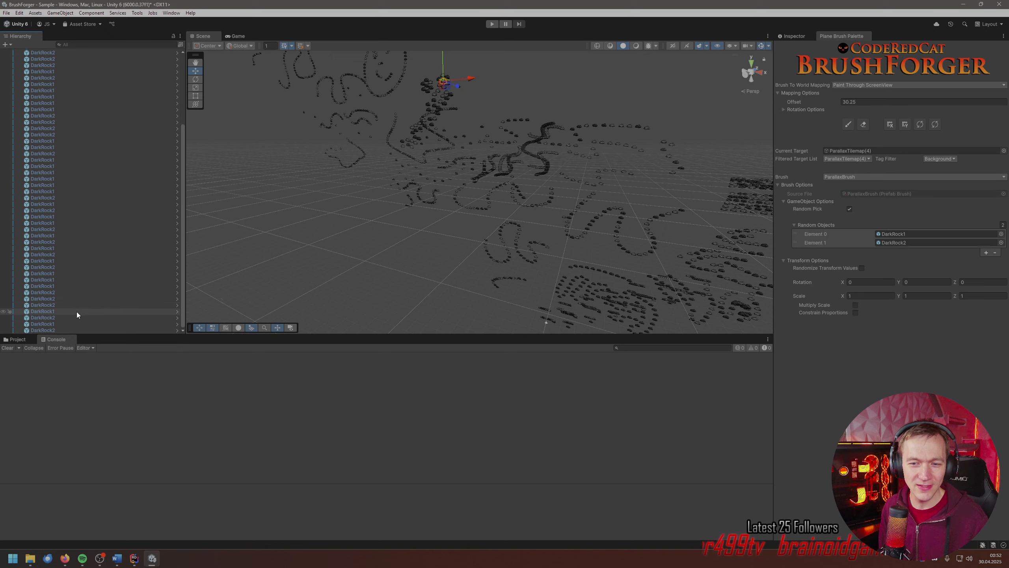
pyautogui.scroll(3, 137, 276)
pyautogui.scroll(-3, 137, 275)
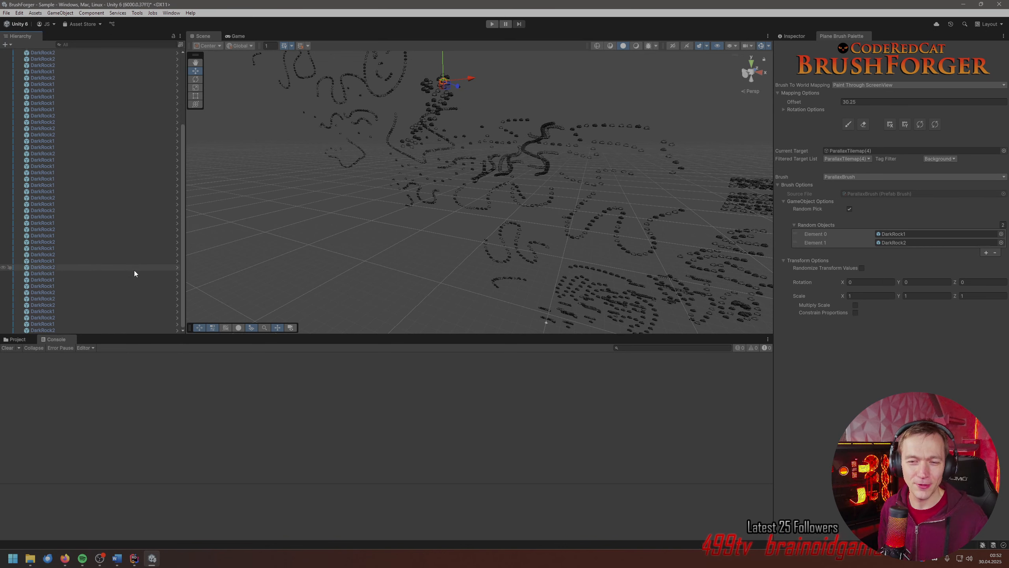
pyautogui.scroll(5, 134, 270)
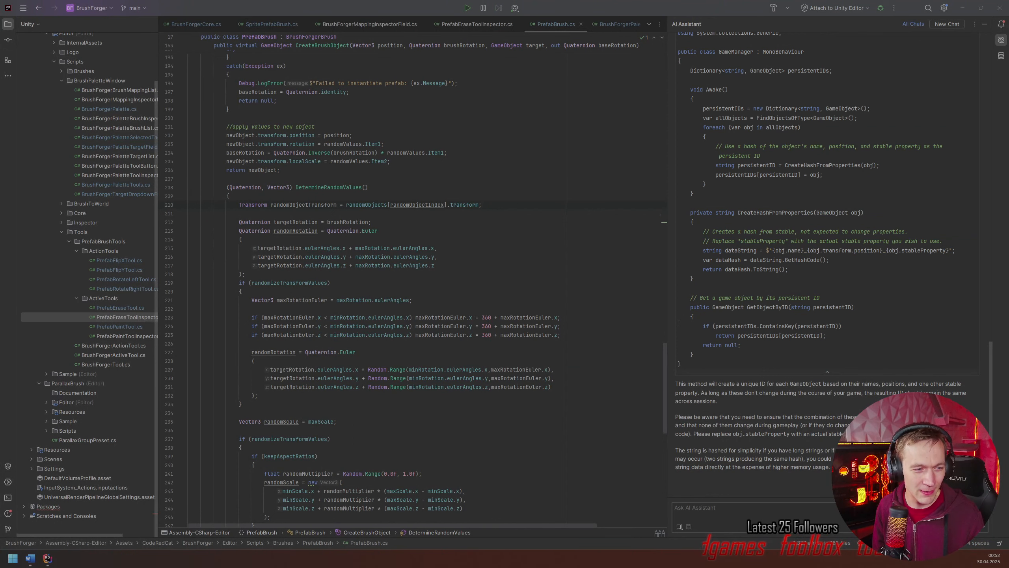
# - Review the DetermineRandomValues and CalcScaleWithConstrains code in PrefabBrush.cs
pyautogui.scroll(-5, 605, 327)
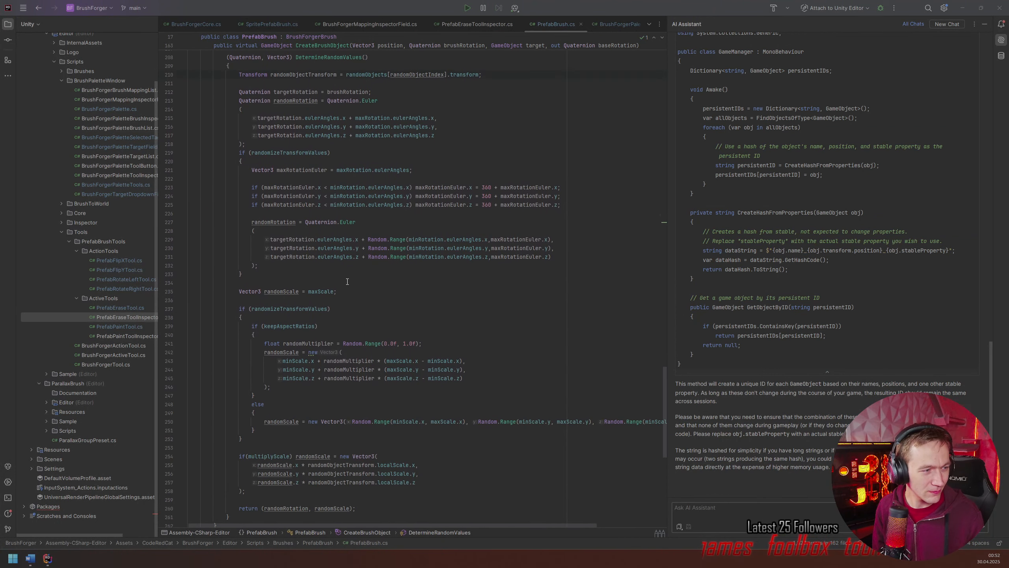
pyautogui.scroll(7, 433, 259)
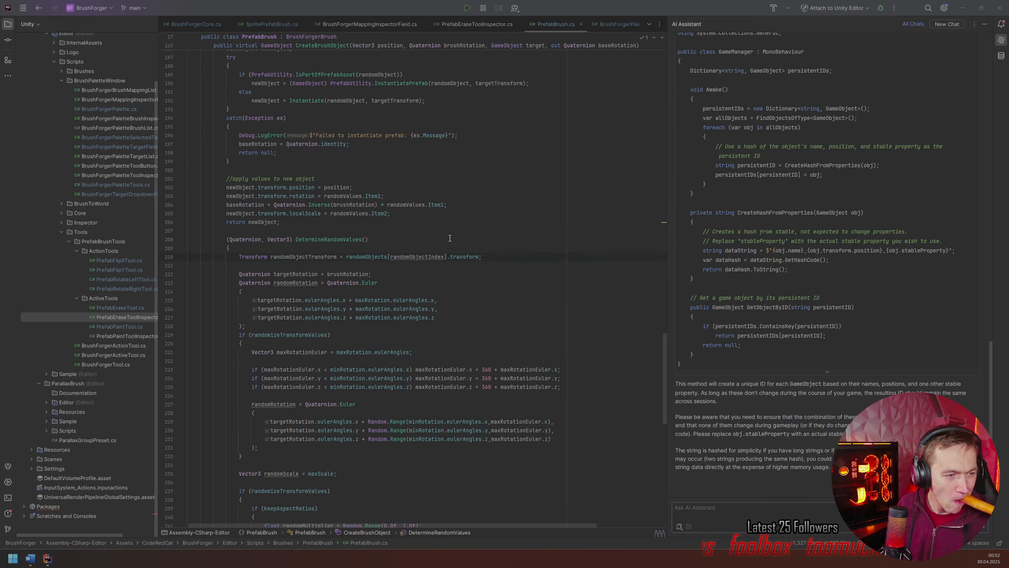
pyautogui.scroll(-2, 460, 230)
pyautogui.scroll(-19, 460, 229)
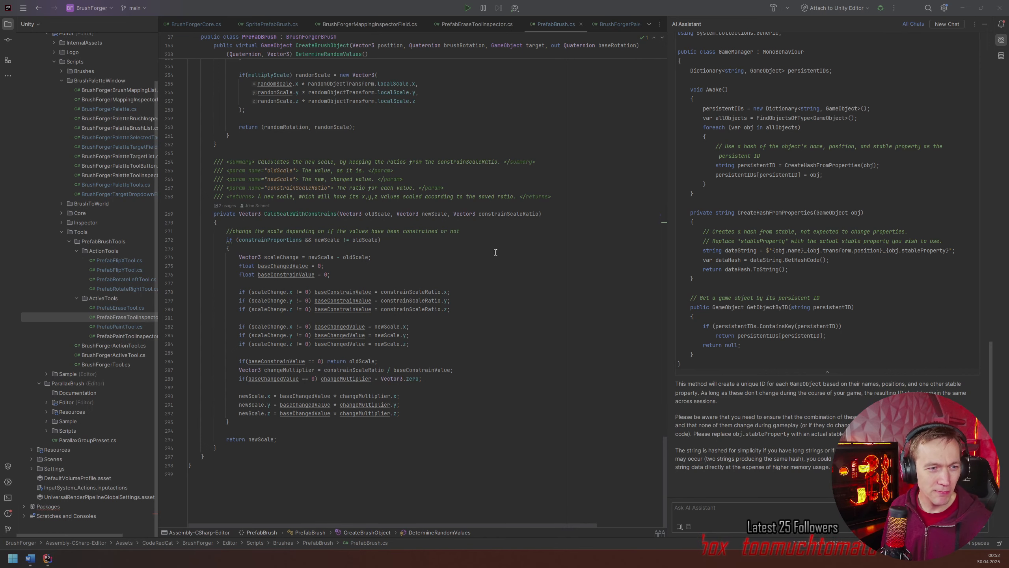
pyautogui.scroll(16, 496, 252)
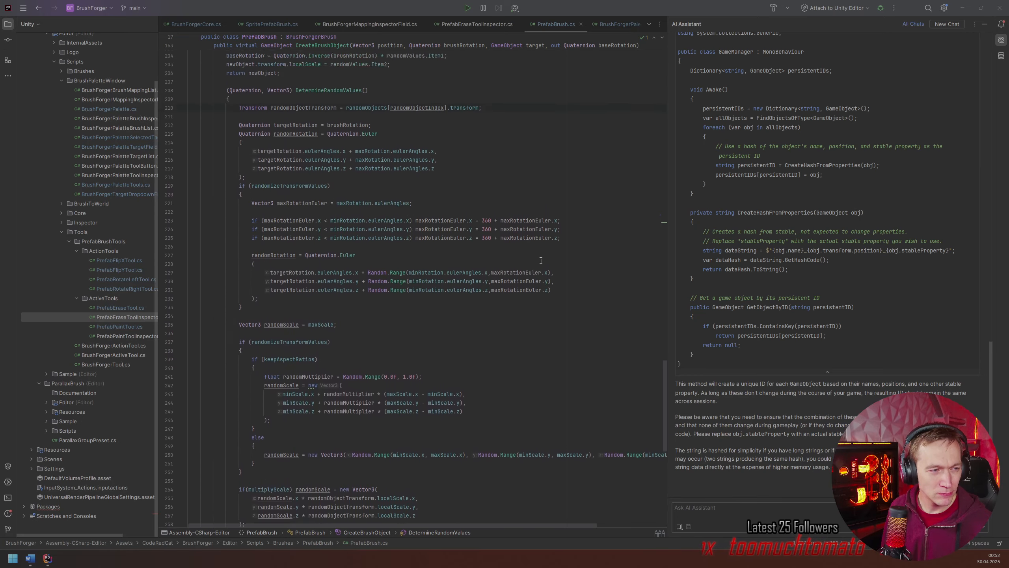
pyautogui.scroll(4, 541, 260)
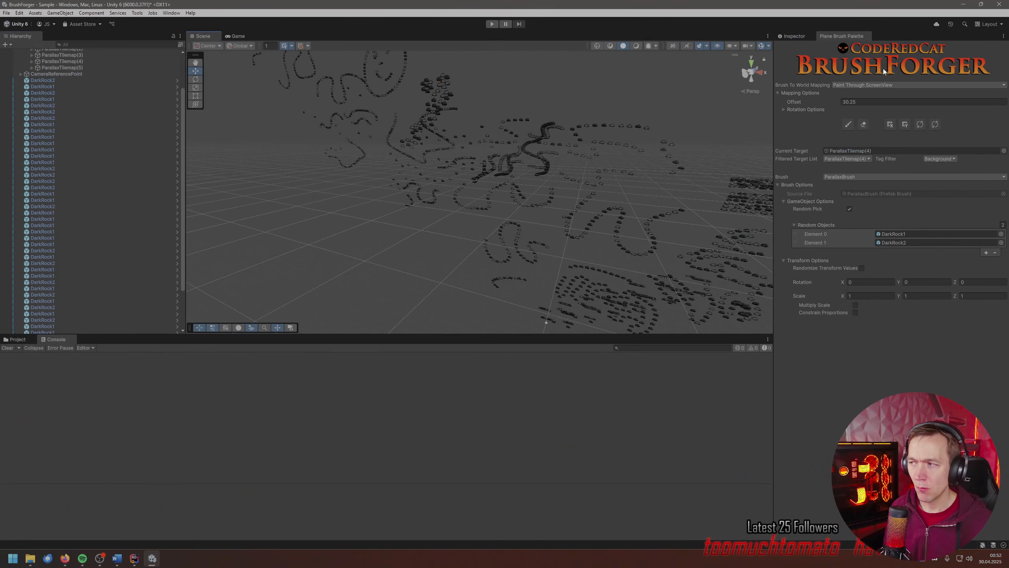
# - Activate the paint brush and paint clusters of ParallaxBrush rocks across the middle of the scene
pyautogui.click(848, 125)
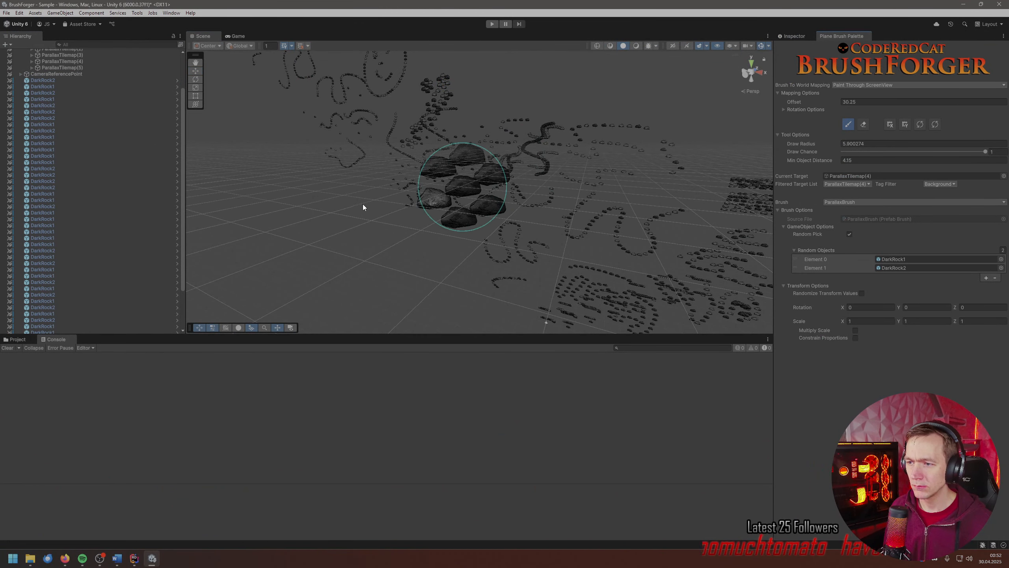
pyautogui.moveTo(363, 207)
pyautogui.mouseDown()
pyautogui.moveTo(368, 168)
pyautogui.moveTo(513, 124)
pyautogui.moveTo(527, 134)
pyautogui.mouseUp()
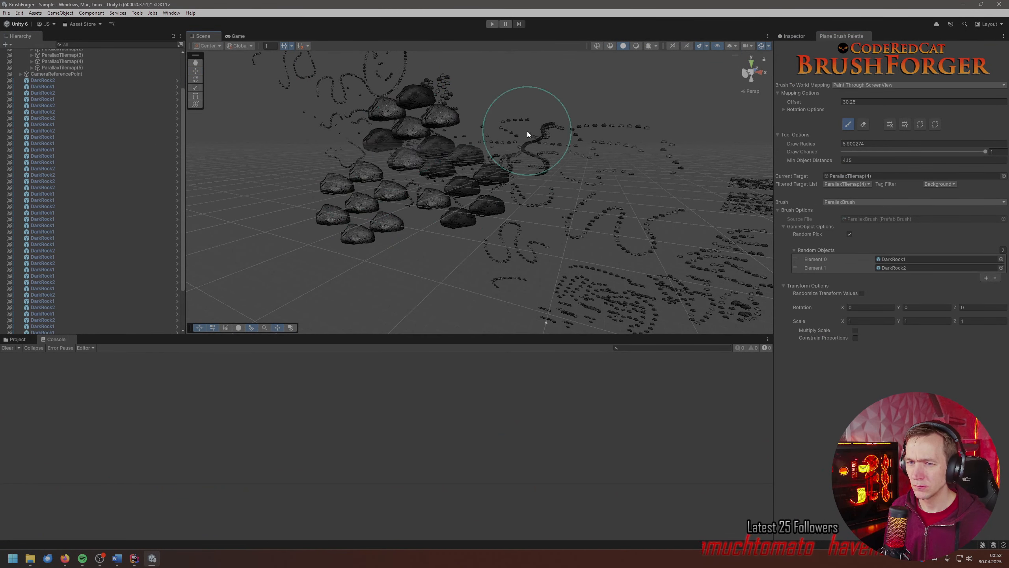
pyautogui.click(527, 131)
# - Close the Unity editor without saving the Sample scene and open Unity Hub
pyautogui.click(999, 4)
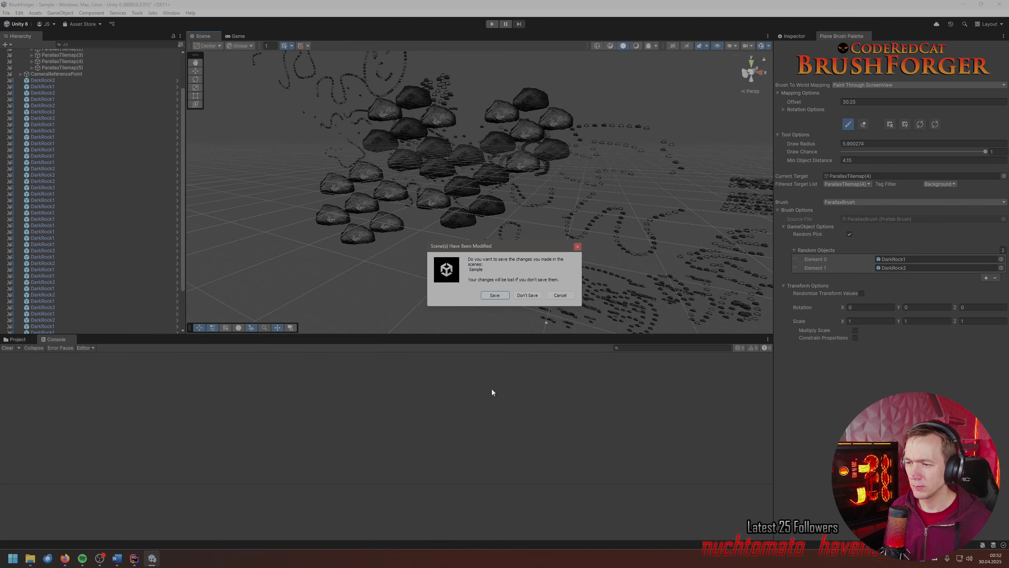
pyautogui.click(539, 294)
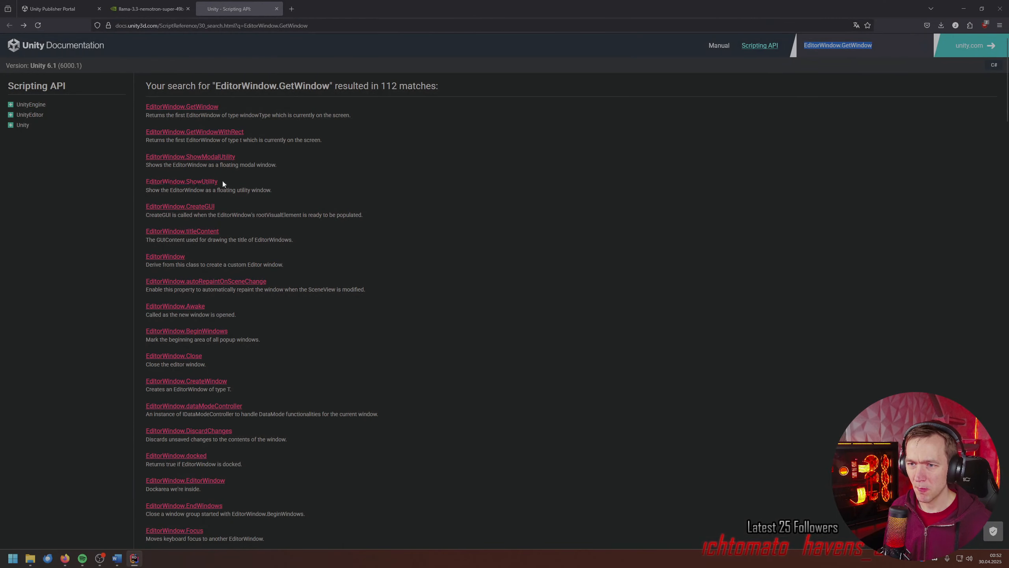
pyautogui.press('super')
pyautogui.write('hub')
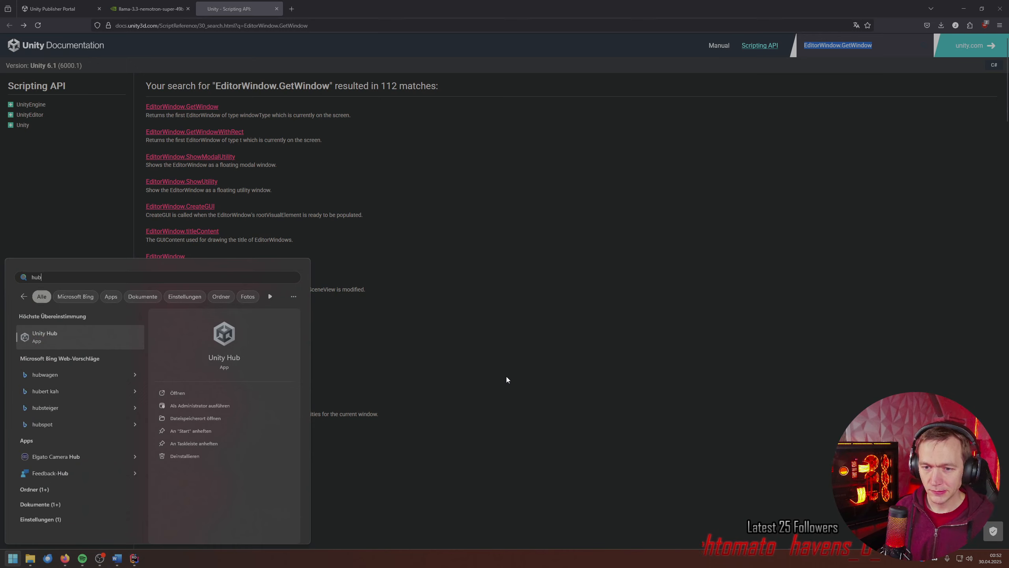
pyautogui.press('Return')
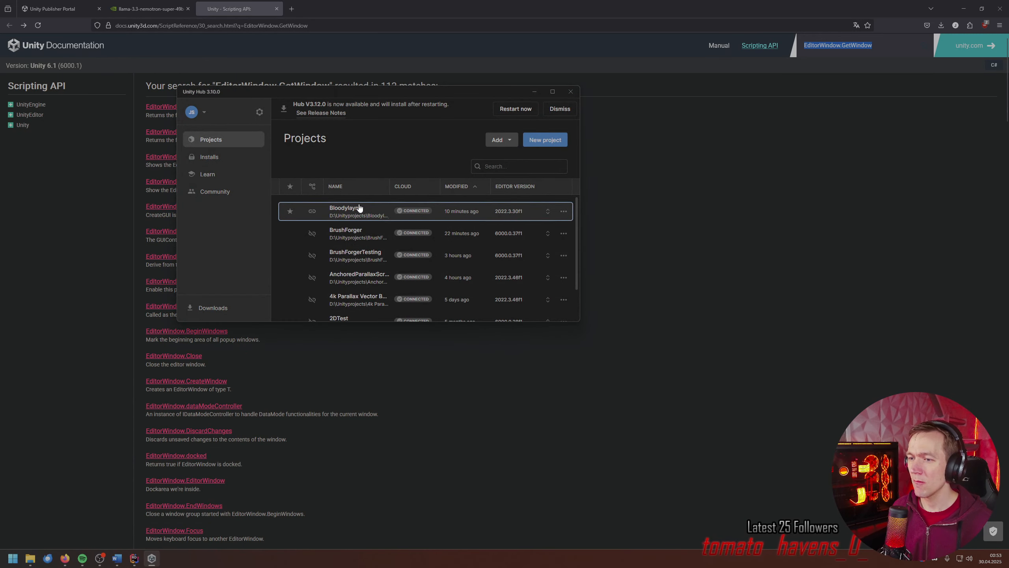
# - Try to open the Bloodylayne project and close the version control error dialog
pyautogui.click(359, 208)
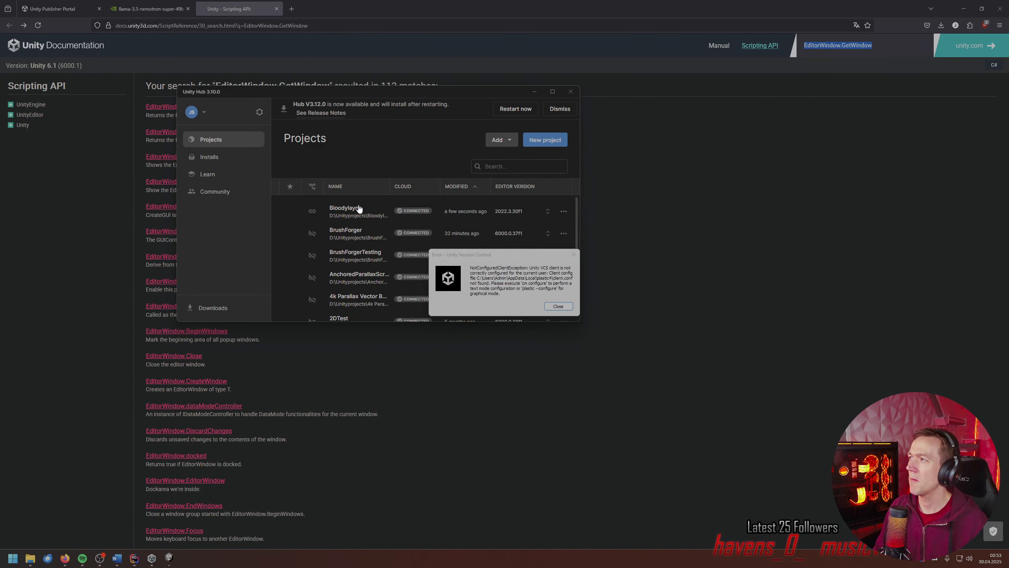
pyautogui.click(558, 307)
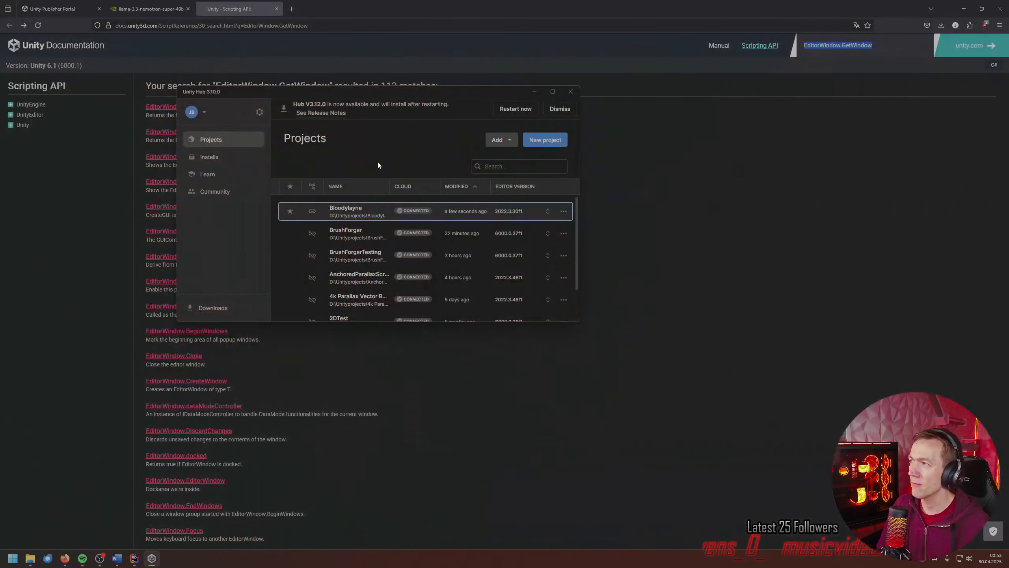
# - Open the BrushForger project from the Unity Hub project list
pyautogui.click(361, 232)
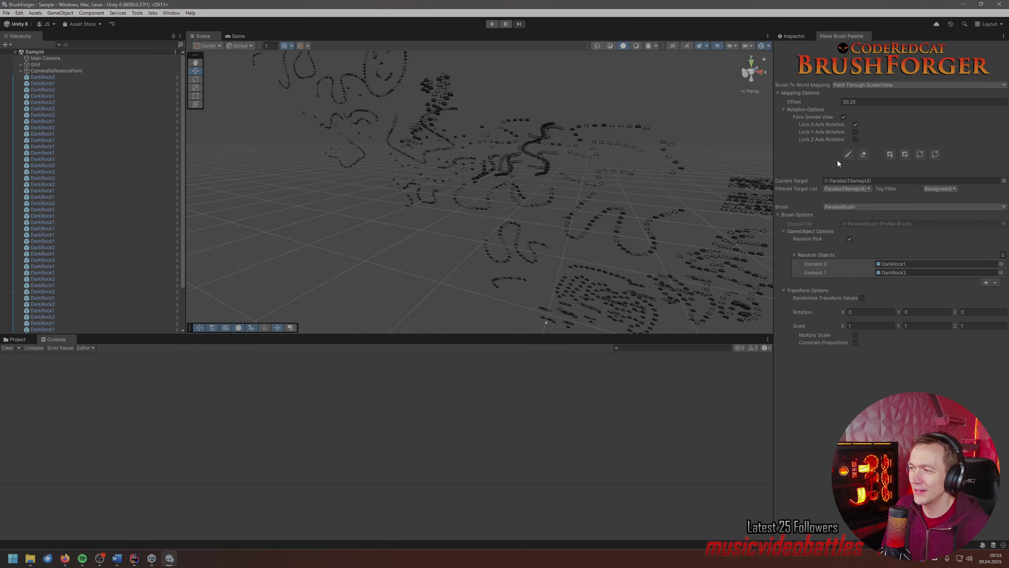
# - Activate the paint brush and paint a cluster of ParallaxBrush rocks across the middle of the scene
pyautogui.click(844, 155)
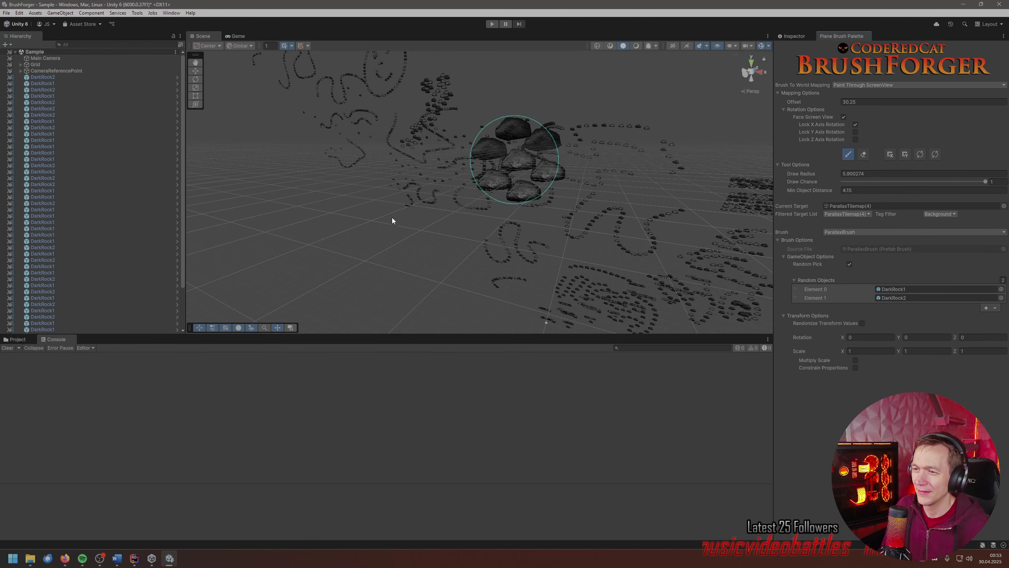
pyautogui.moveTo(392, 221)
pyautogui.mouseDown()
pyautogui.moveTo(377, 145)
pyautogui.moveTo(440, 133)
pyautogui.moveTo(584, 213)
pyautogui.moveTo(548, 230)
pyautogui.mouseUp()
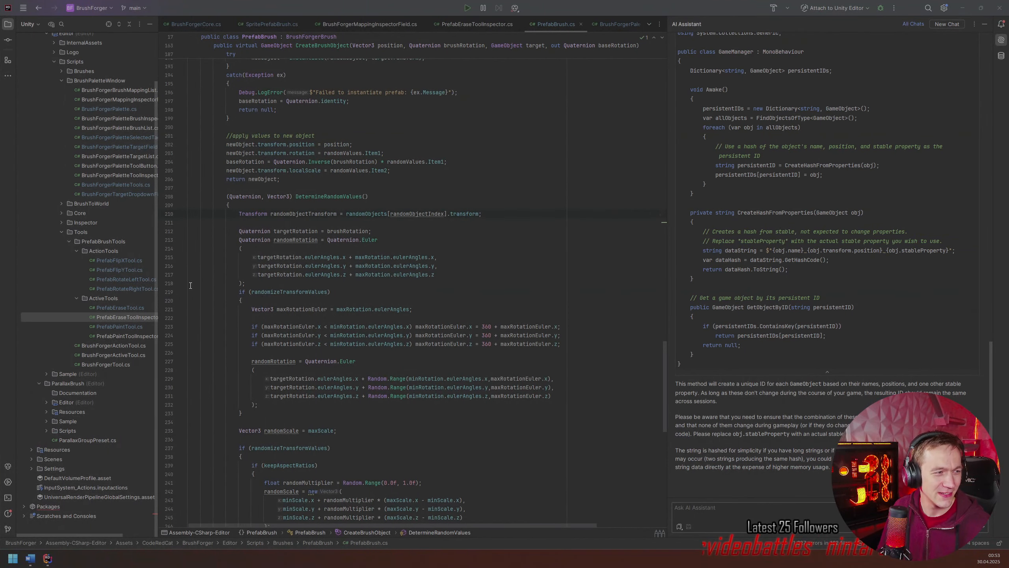
# - Switch to Rider, skim PrefabBrush.cs up to its class header, and close every editor tab except BrushForgerCore.cs
pyautogui.scroll(12, 529, 175)
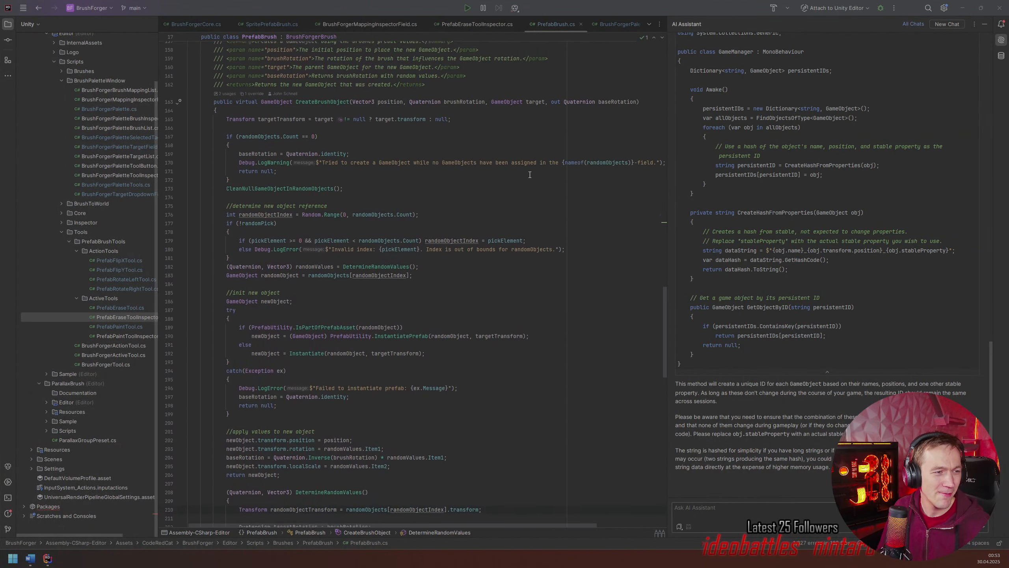
pyautogui.scroll(10, 530, 175)
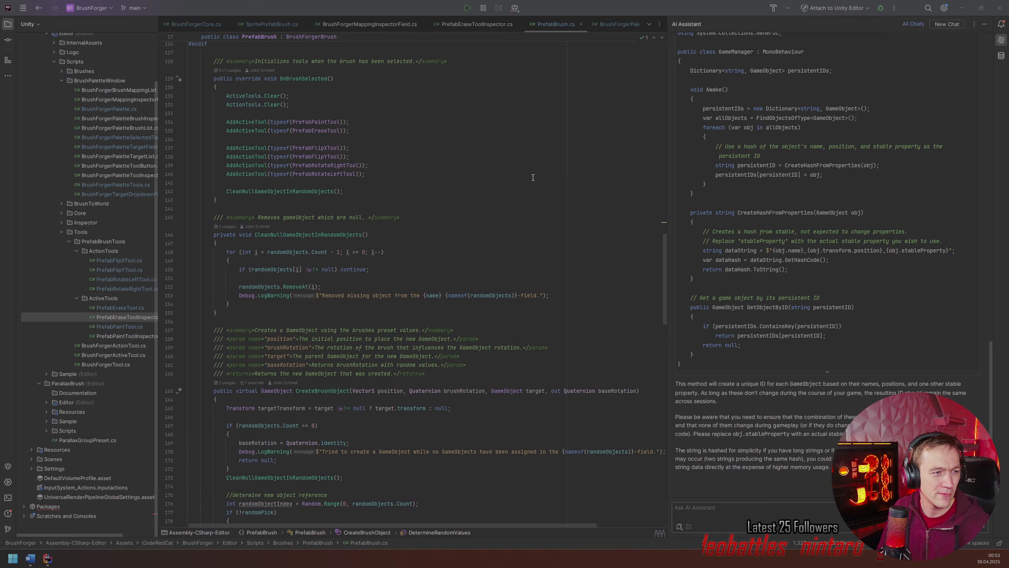
pyautogui.scroll(15, 533, 177)
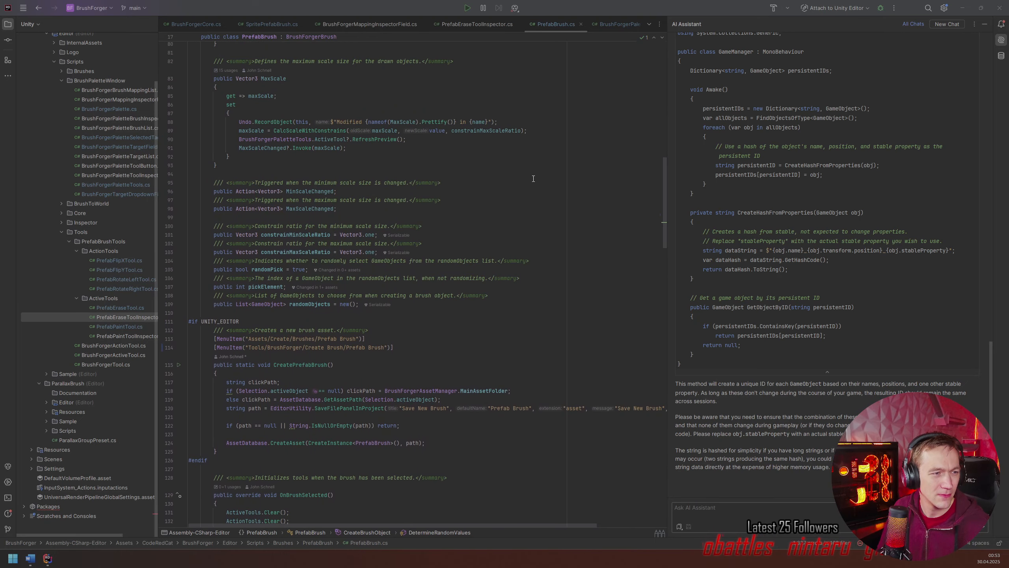
pyautogui.scroll(20, 533, 179)
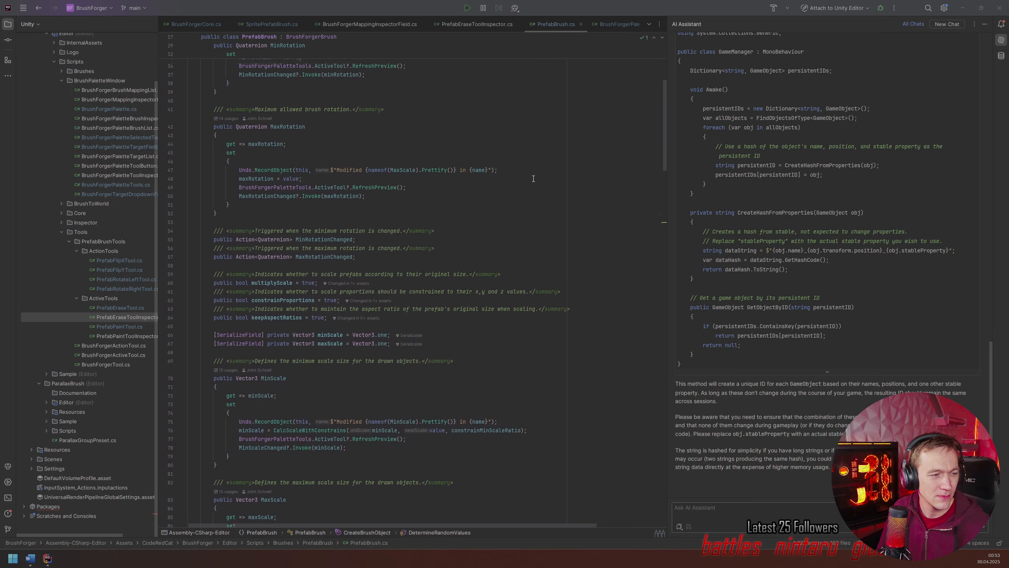
pyautogui.scroll(2, 533, 178)
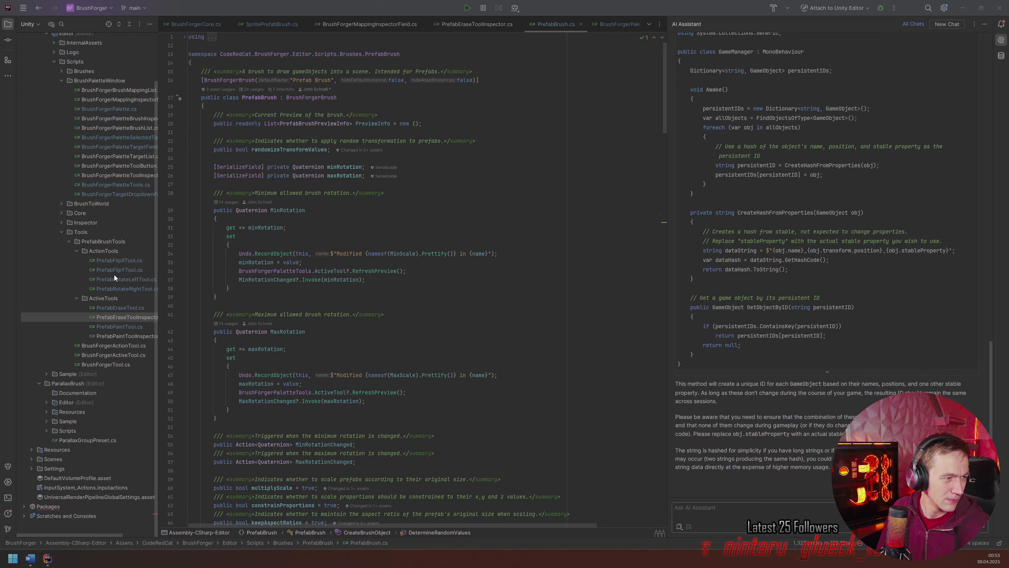
pyautogui.click(186, 24)
pyautogui.rightClick(189, 24)
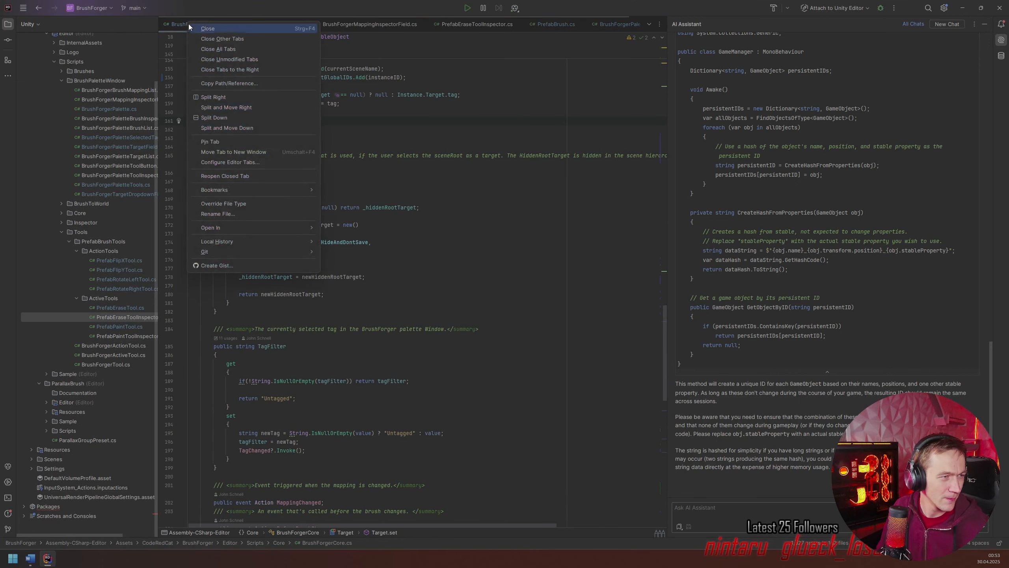
pyautogui.click(241, 40)
# - Examine the Target property in BrushForgerCore.cs, focusing on selectedTarget and the GlobalObjectId parsing in its getter
pyautogui.scroll(15, 297, 164)
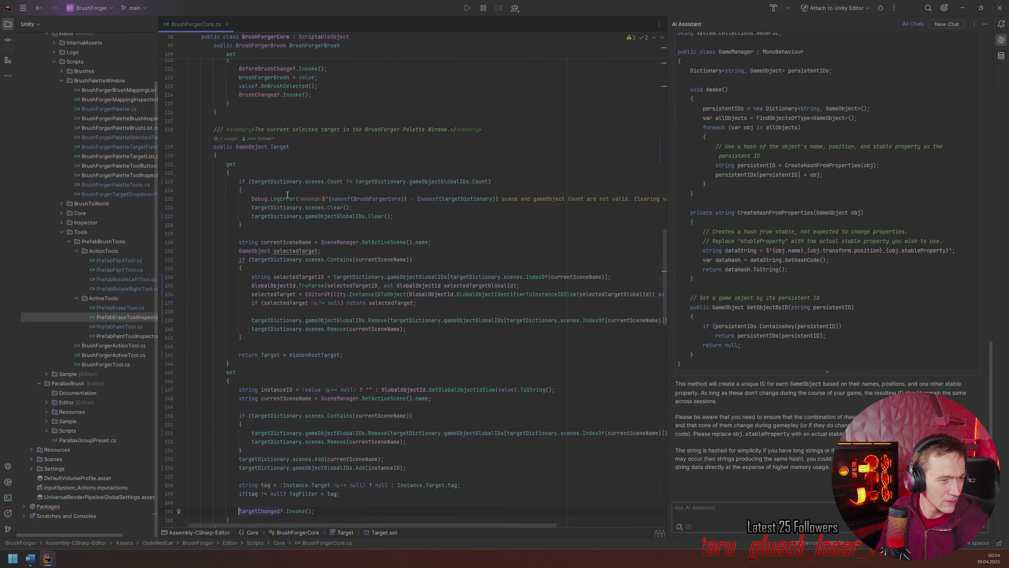
pyautogui.click(418, 285)
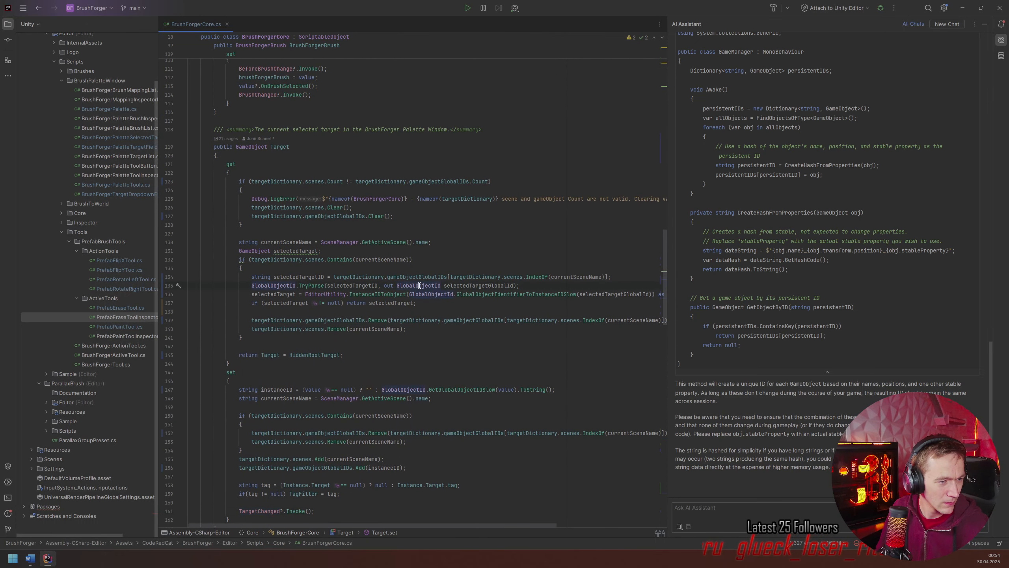
pyautogui.click(300, 251)
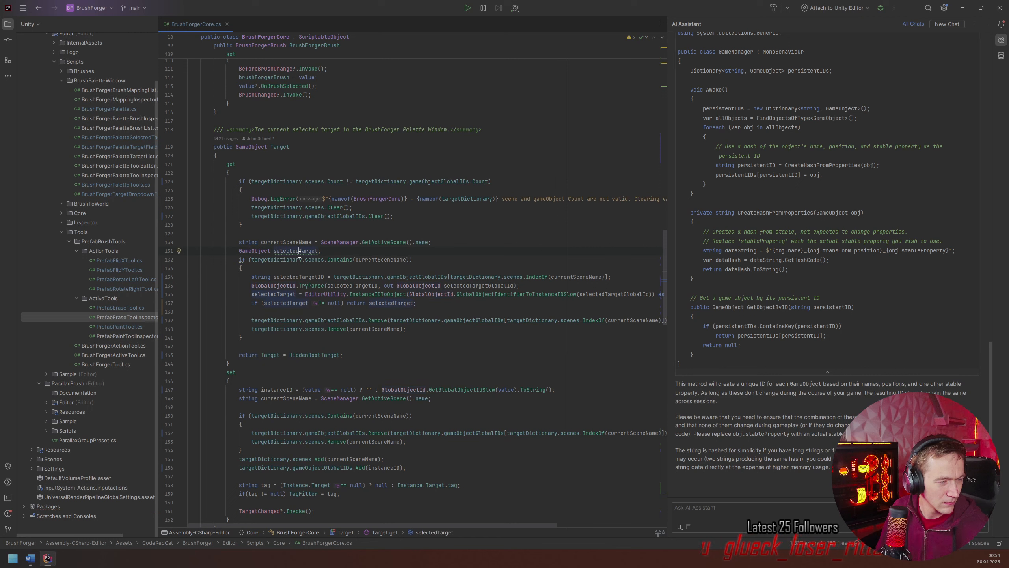
pyautogui.moveTo(300, 255)
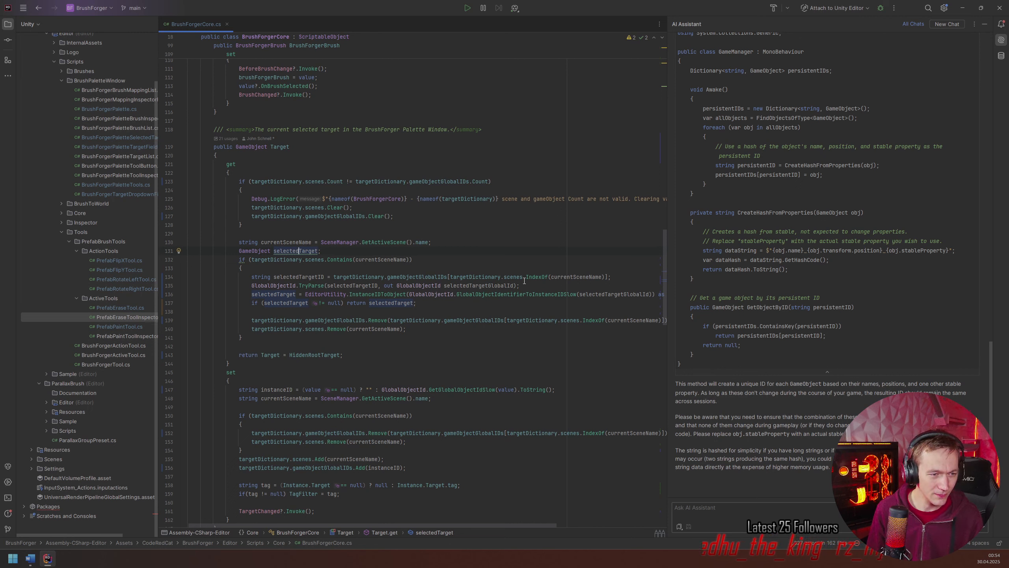
pyautogui.moveTo(511, 276)
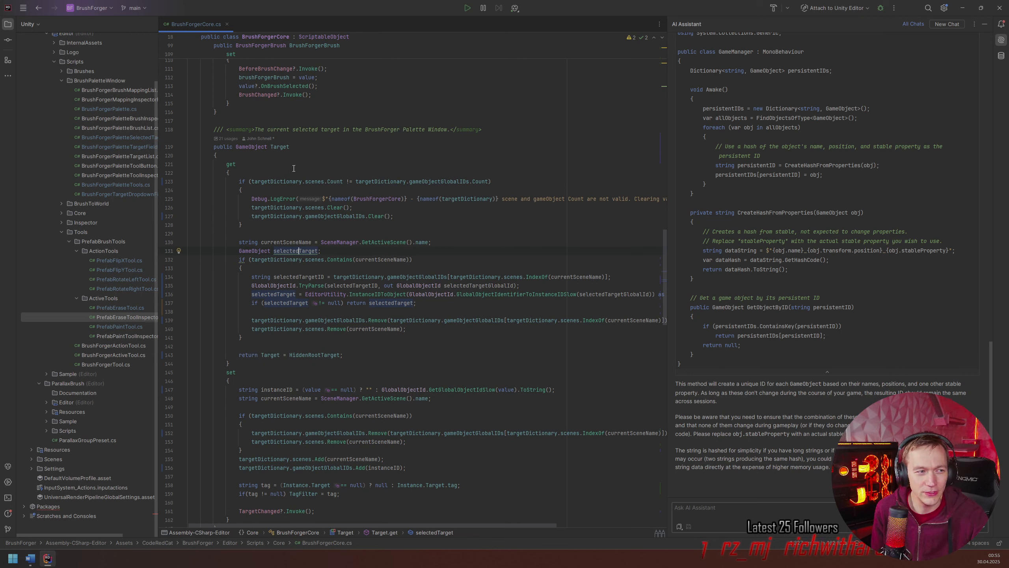
pyautogui.click(287, 147)
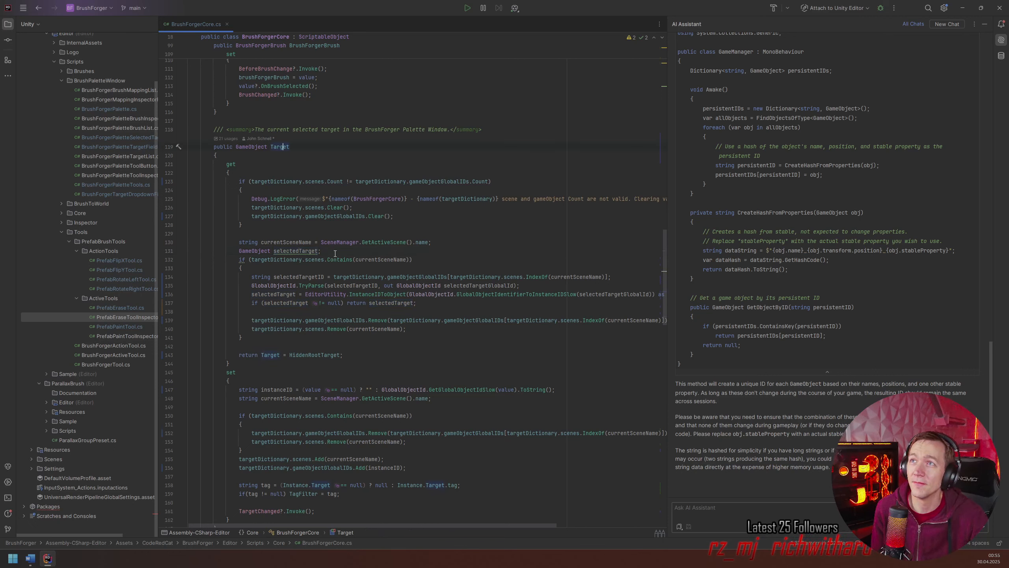
pyautogui.click(253, 285)
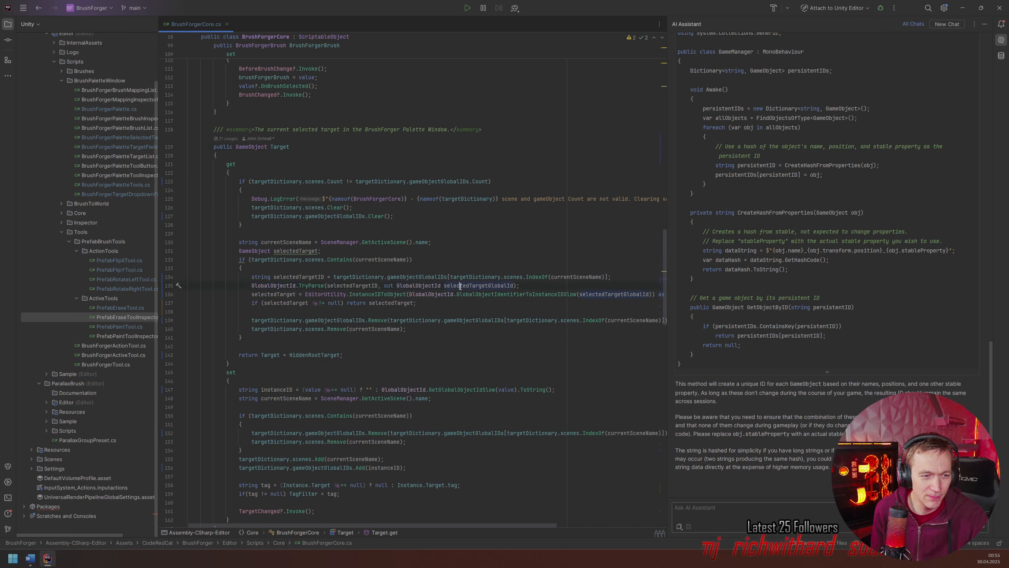
pyautogui.click(416, 286)
pyautogui.moveTo(411, 299)
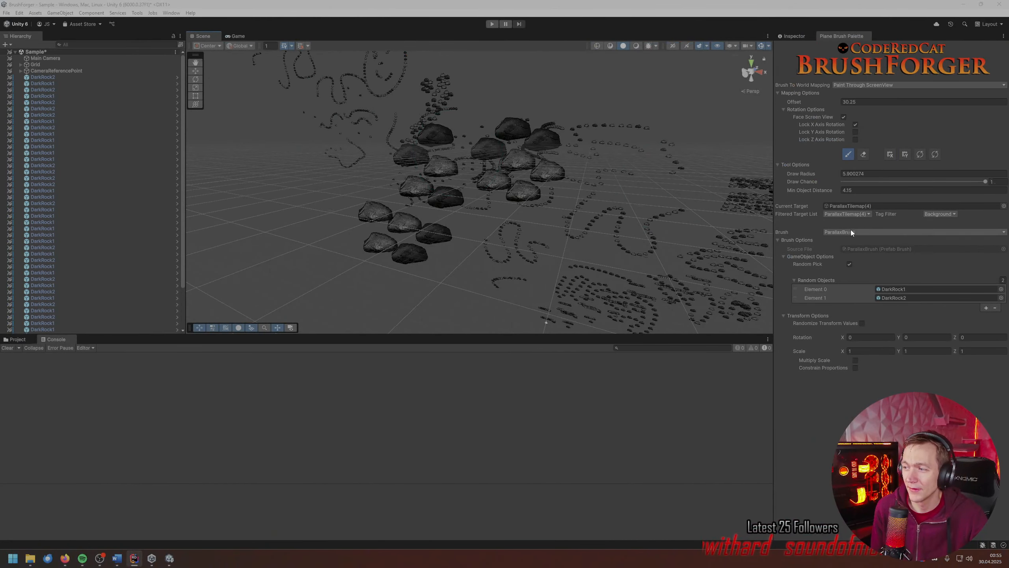
# - Switch to Unity, expand Grid and its Background object, and assign ParallaxTilemap(1) as the palette's current target
pyautogui.click(18, 339)
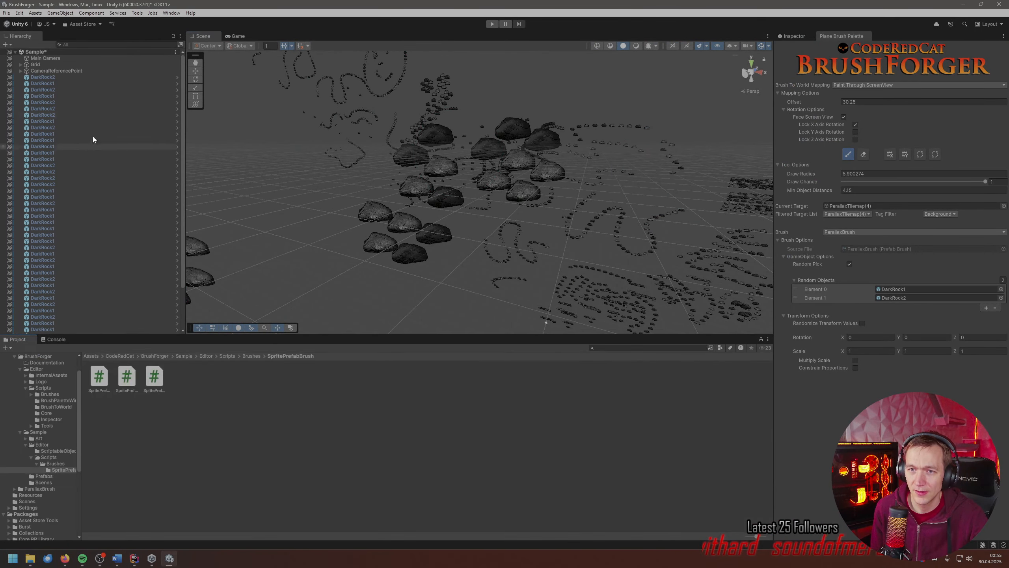
pyautogui.click(21, 64)
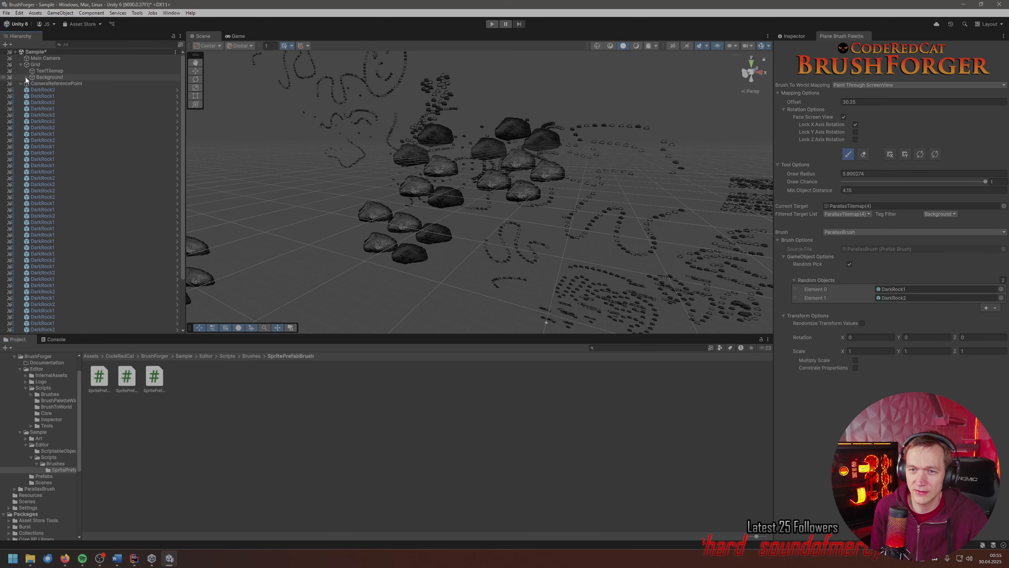
pyautogui.click(26, 78)
pyautogui.moveTo(53, 90); pyautogui.dragTo(864, 209)
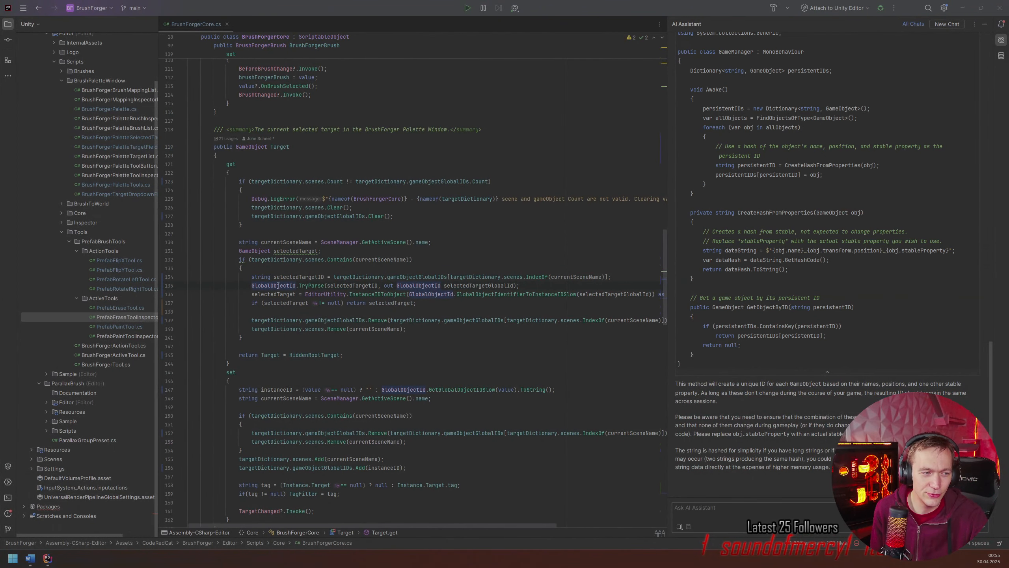
# - Return to Rider and examine how the Target getter converts the stored global ID into an instance ID, checking against the Unity scene
pyautogui.click(517, 294)
pyautogui.moveTo(518, 295)
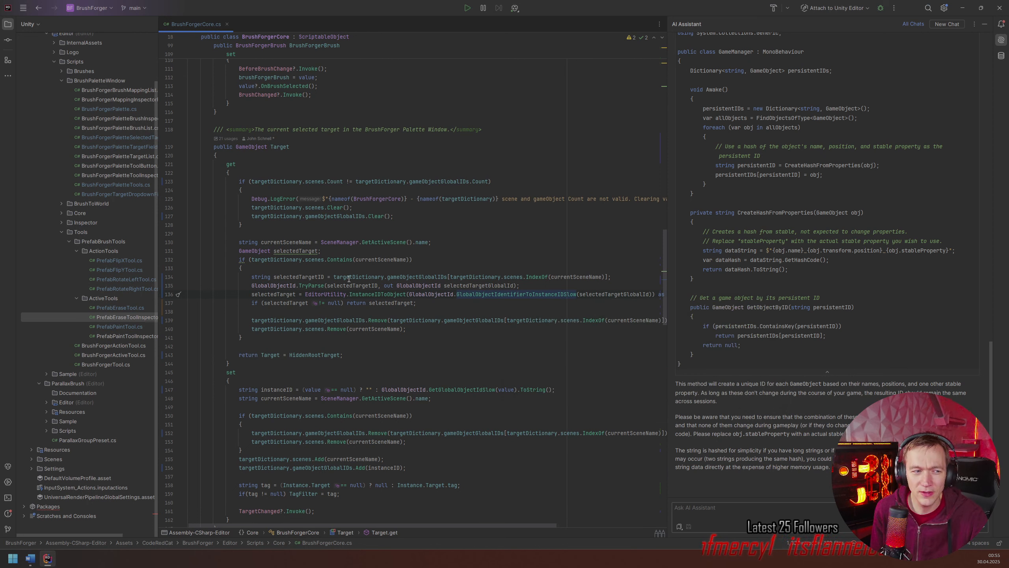
pyautogui.moveTo(349, 278)
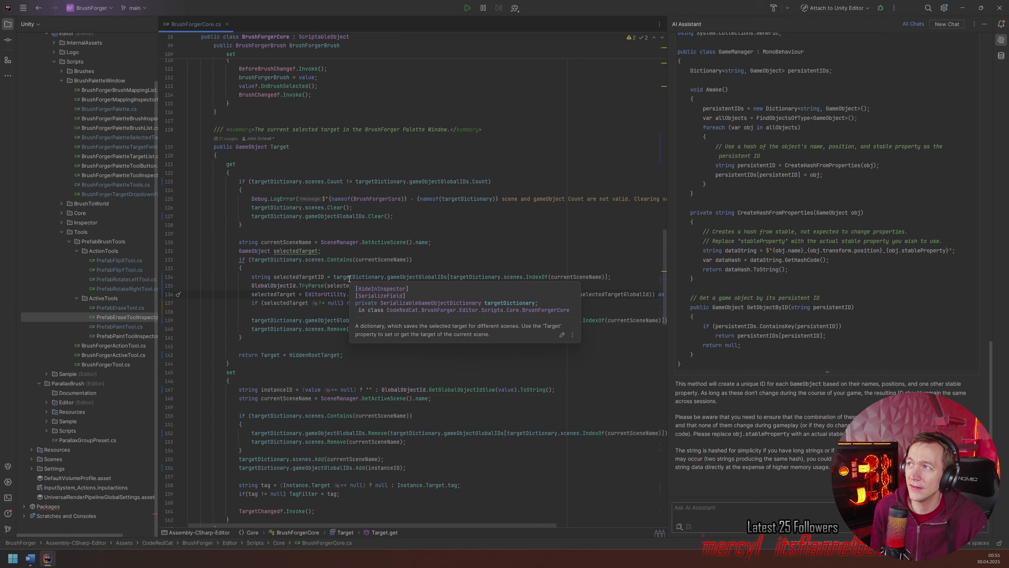
pyautogui.hotkey('alt', 'Tab')
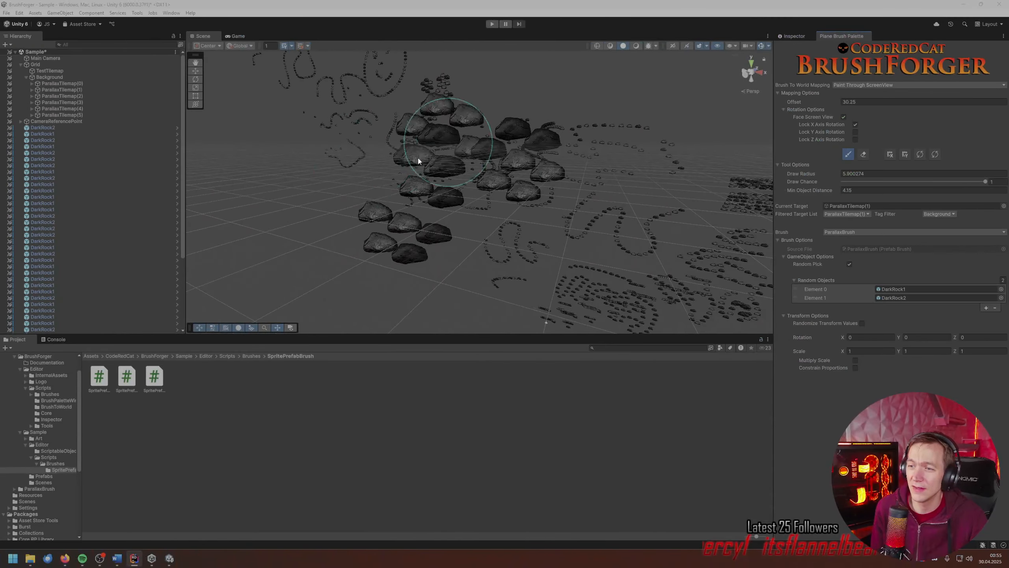
pyautogui.scroll(-5, 440, 174)
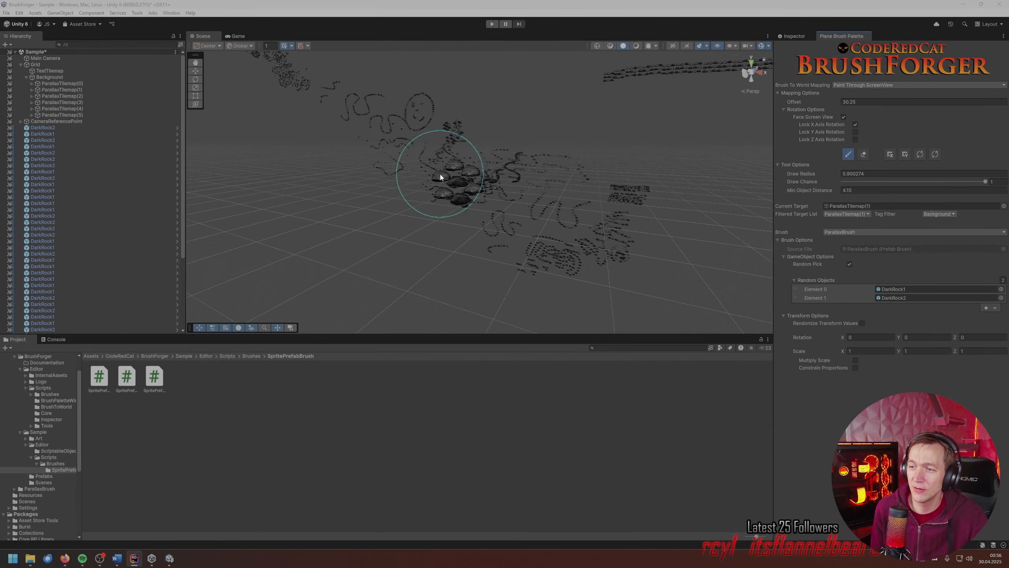
pyautogui.hotkey('alt', 'Tab')
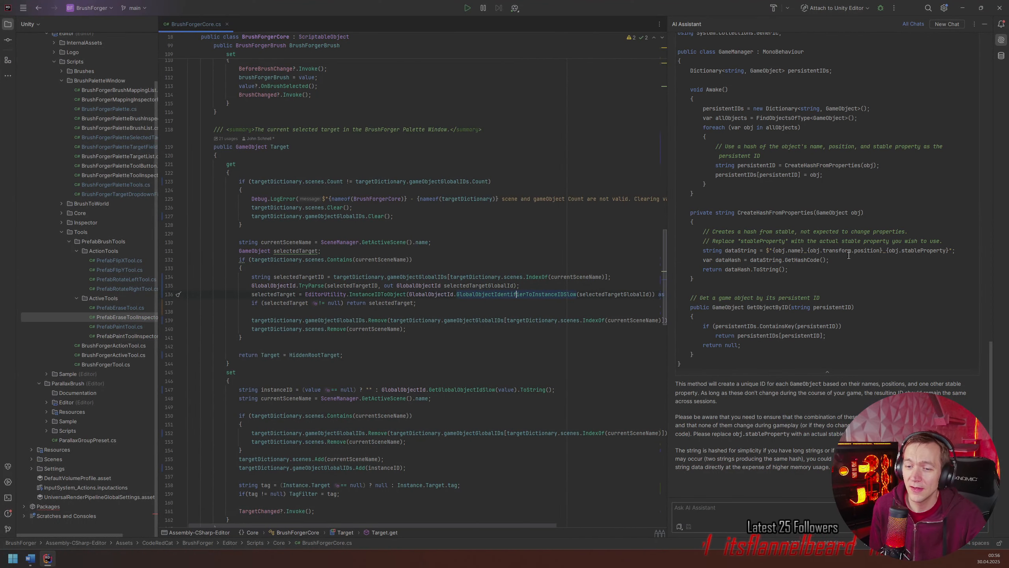
pyautogui.hotkey('alt', 'Tab')
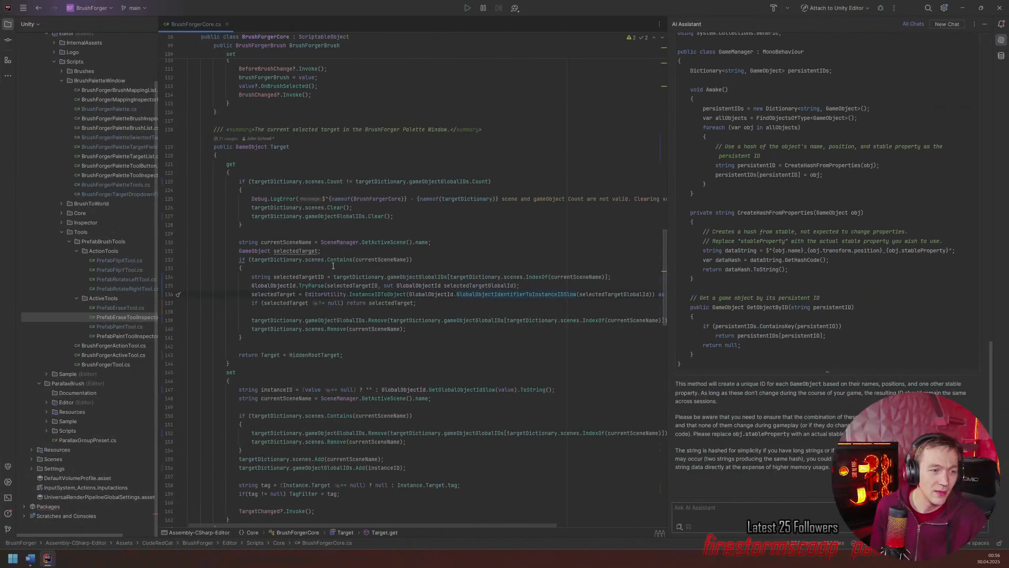
pyautogui.click(424, 286)
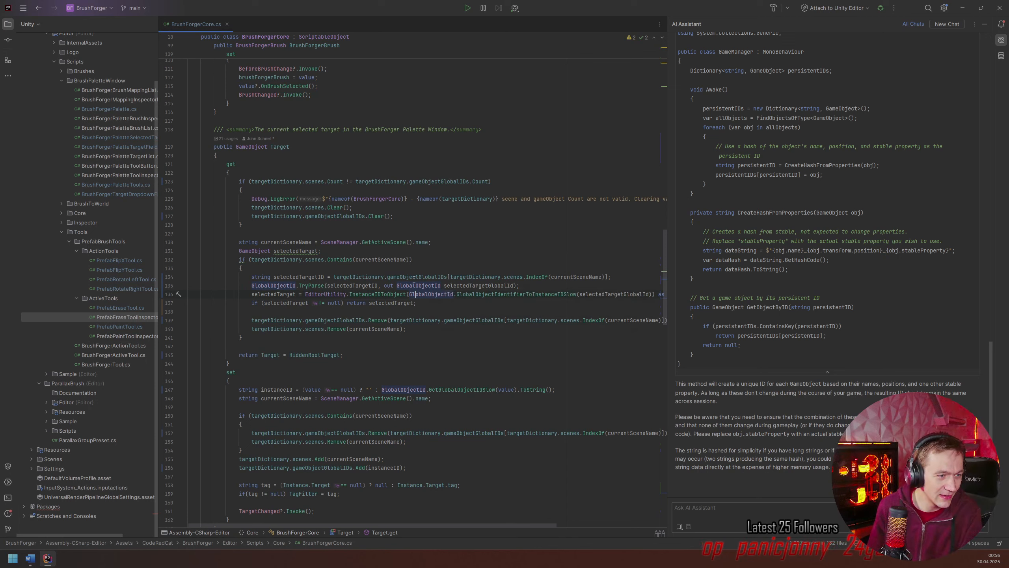
# - Insert the statement selectedTarget.GetInstanceID(); at the start of the getter's targetDictionary.scenes.Contains block
pyautogui.click(414, 264)
pyautogui.press('Return')
pyautogui.press('Return')
pyautogui.press('Up')
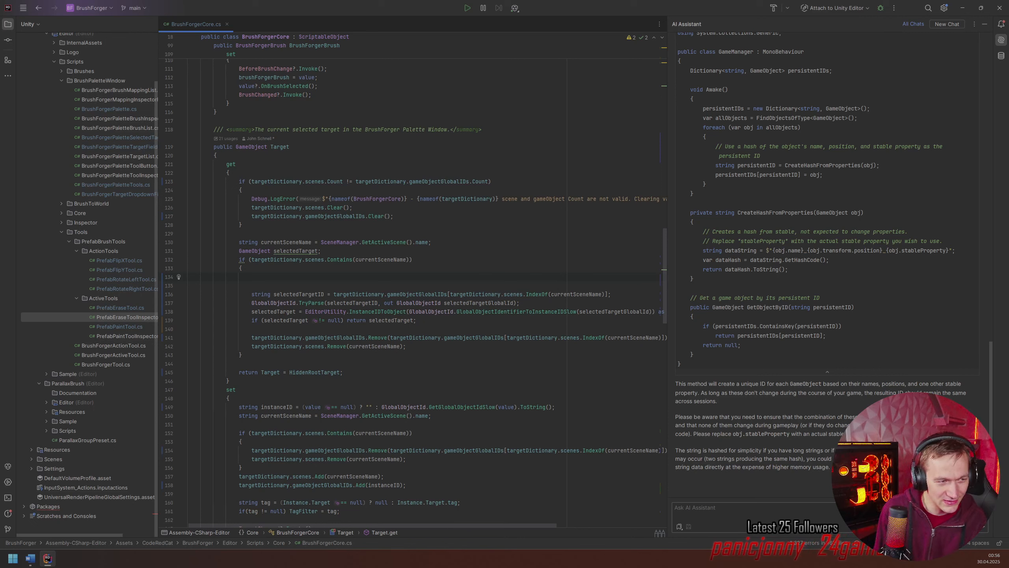
pyautogui.write('selectedTarget')
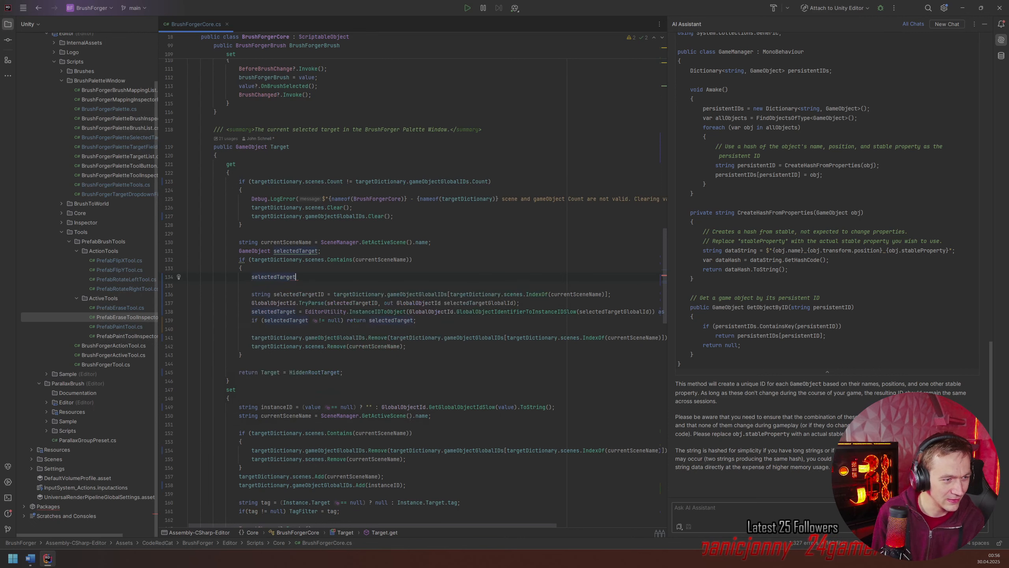
pyautogui.write('.Get')
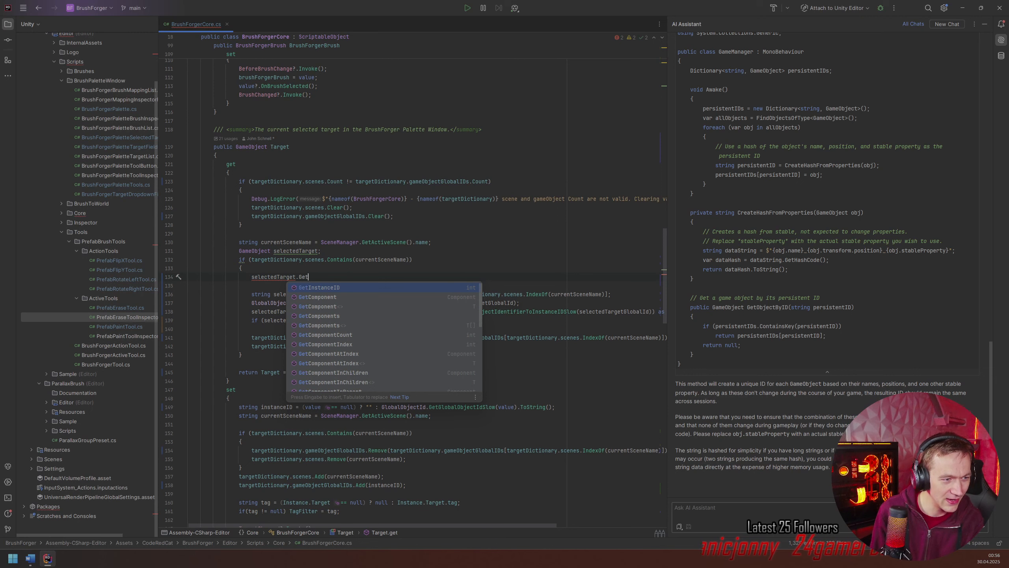
pyautogui.press('Return')
pyautogui.write(';')
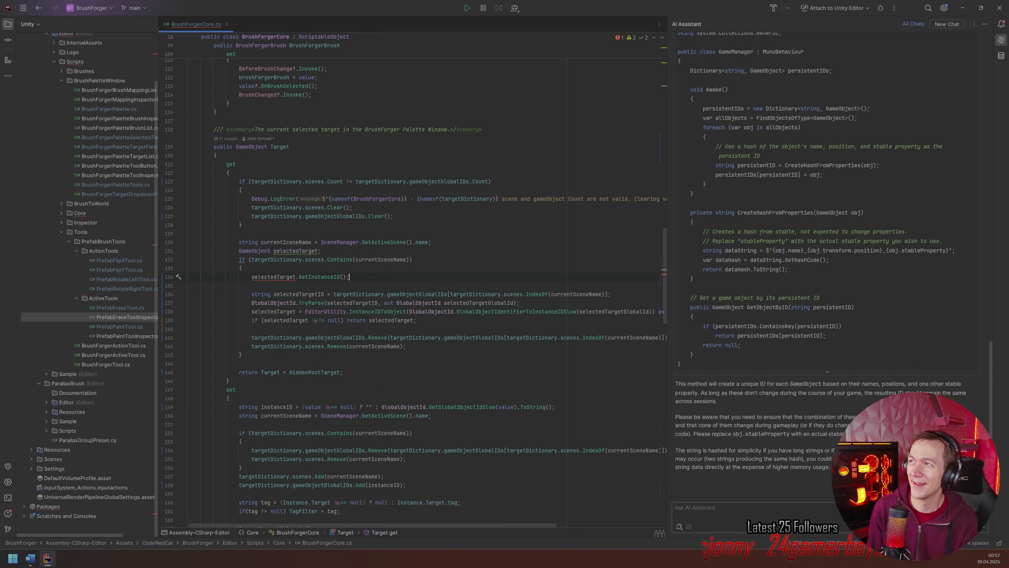
# - Remove the selectedTarget.GetInstanceID(); statement and its extra blank line from the Target getter
pyautogui.doubleClick(306, 277)
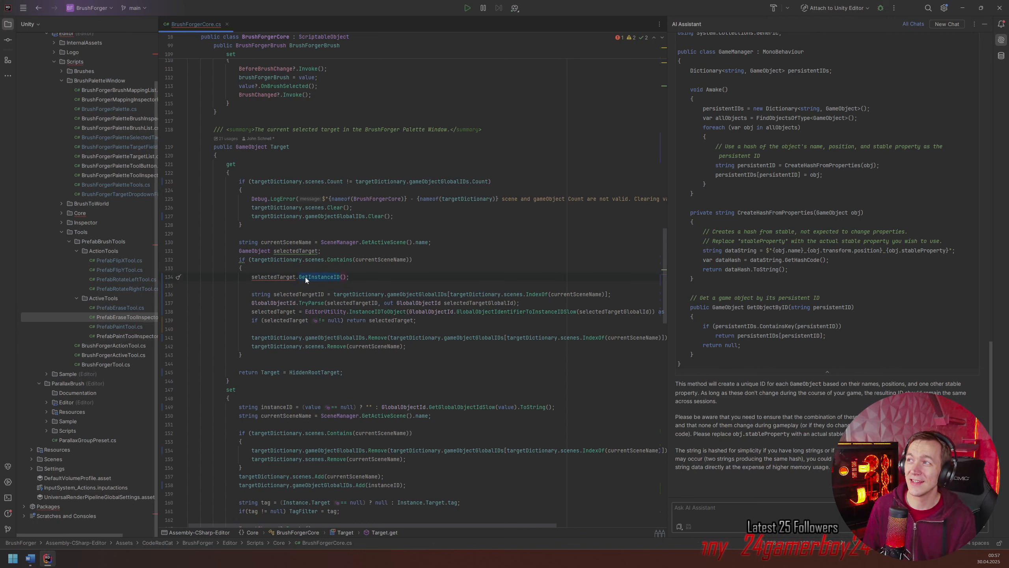
pyautogui.moveTo(305, 277)
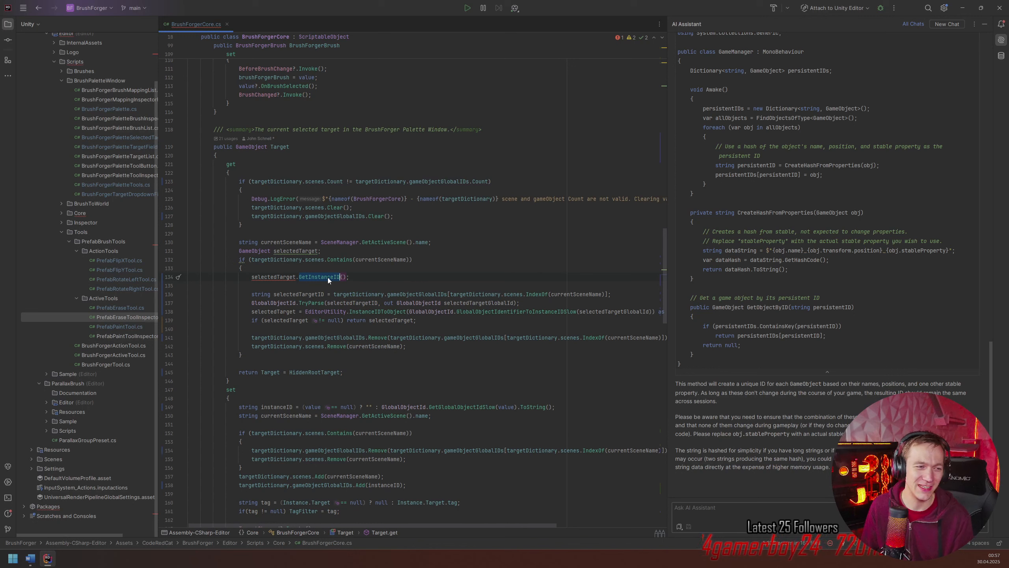
pyautogui.click(358, 275)
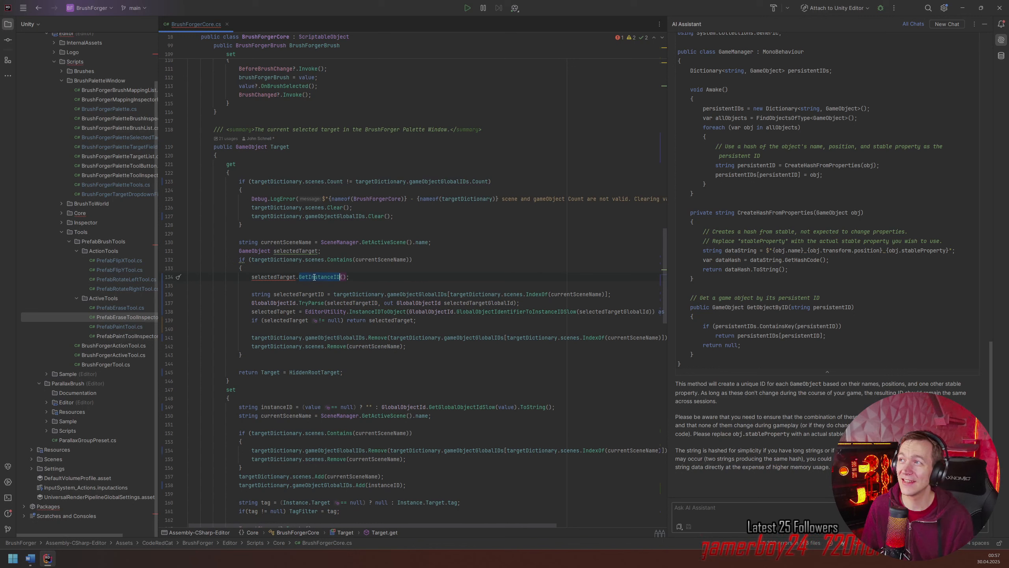
pyautogui.keyDown('shift'); pyautogui.click(264, 267); pyautogui.keyUp('shift')
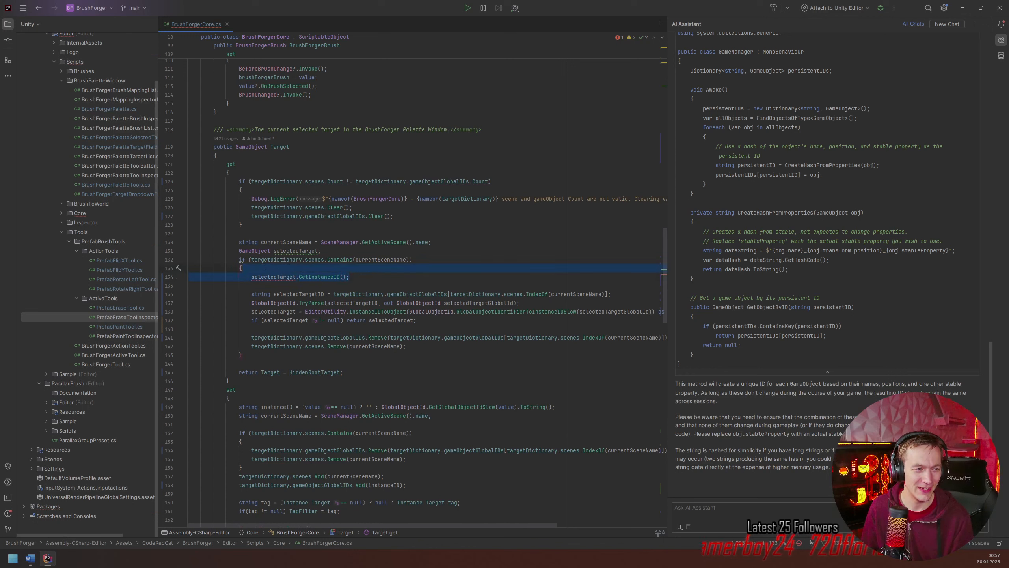
pyautogui.press('BackSpace')
pyautogui.press('Delete')
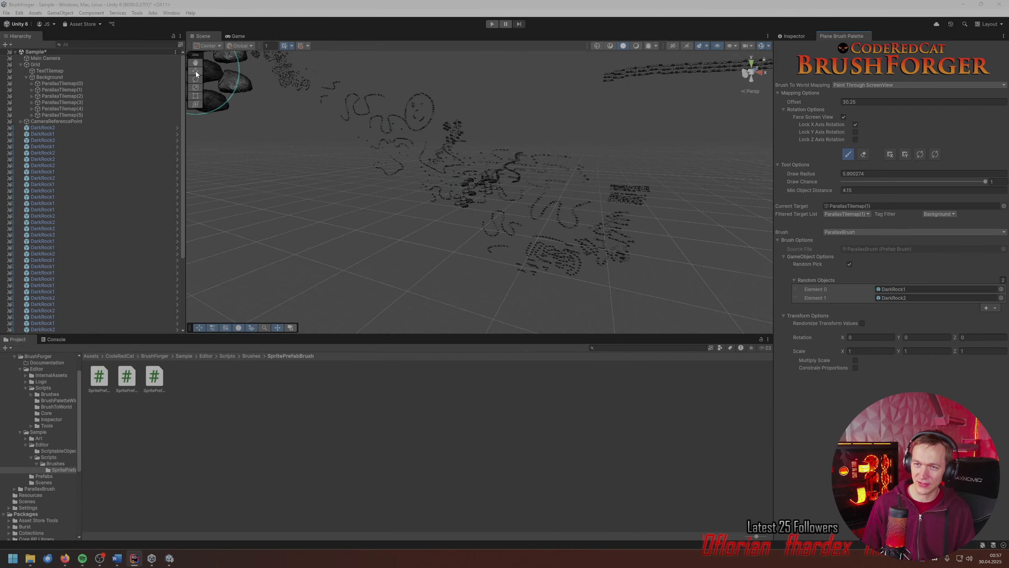
# - Activate the Move tool in the Scene view in place of the palette's paint tool
pyautogui.click(196, 71)
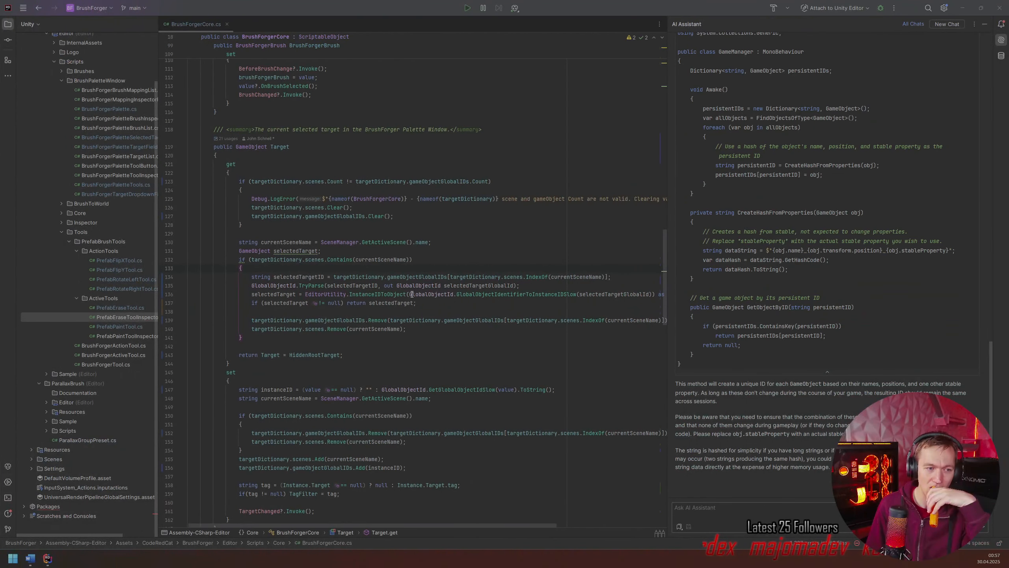
# - Switch to Rider and examine how the Target getter parses selectedTargetID into a GlobalObjectId and resolves it to an object
pyautogui.moveTo(410, 294); pyautogui.dragTo(578, 294)
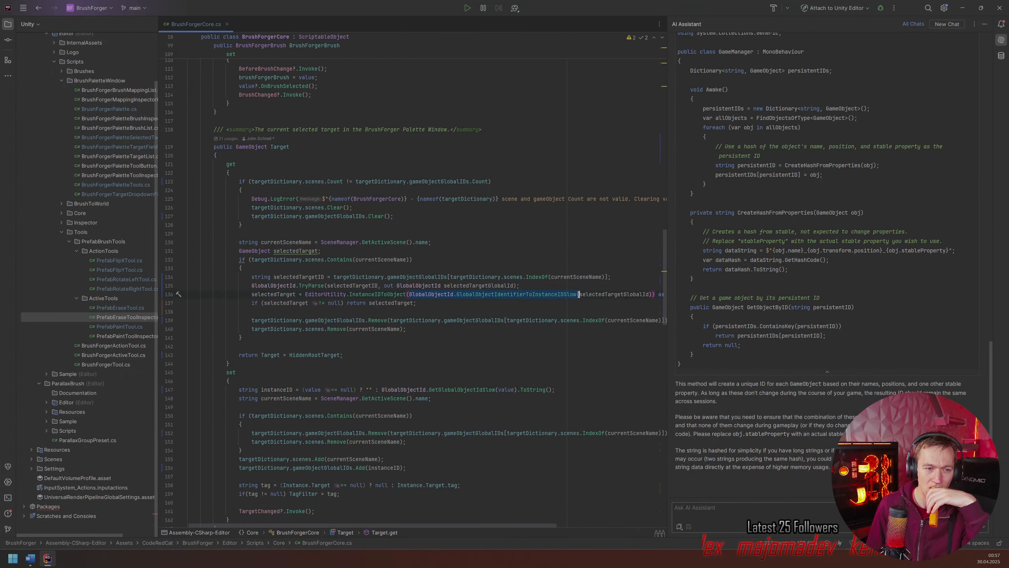
pyautogui.click(575, 297)
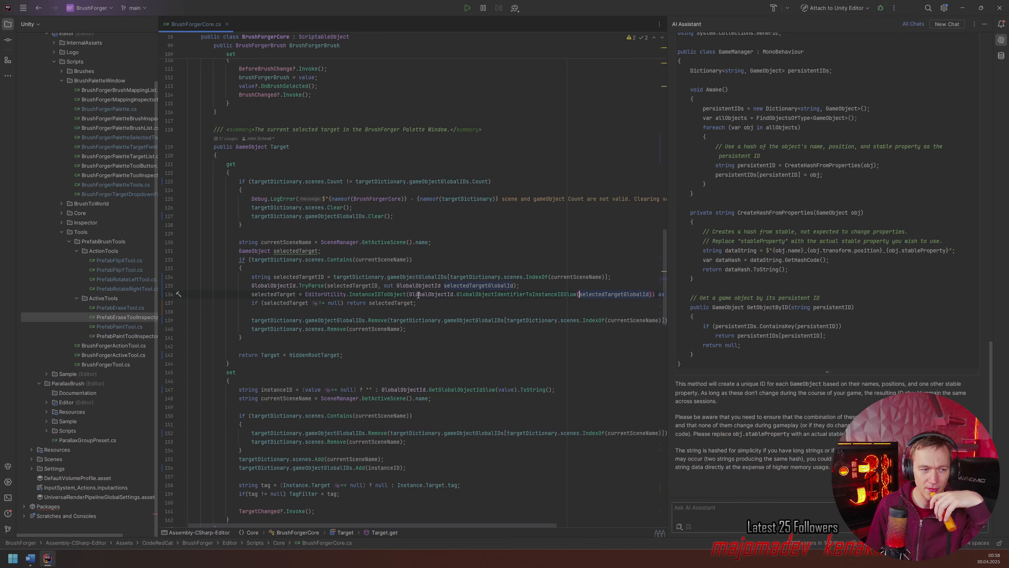
pyautogui.moveTo(418, 294)
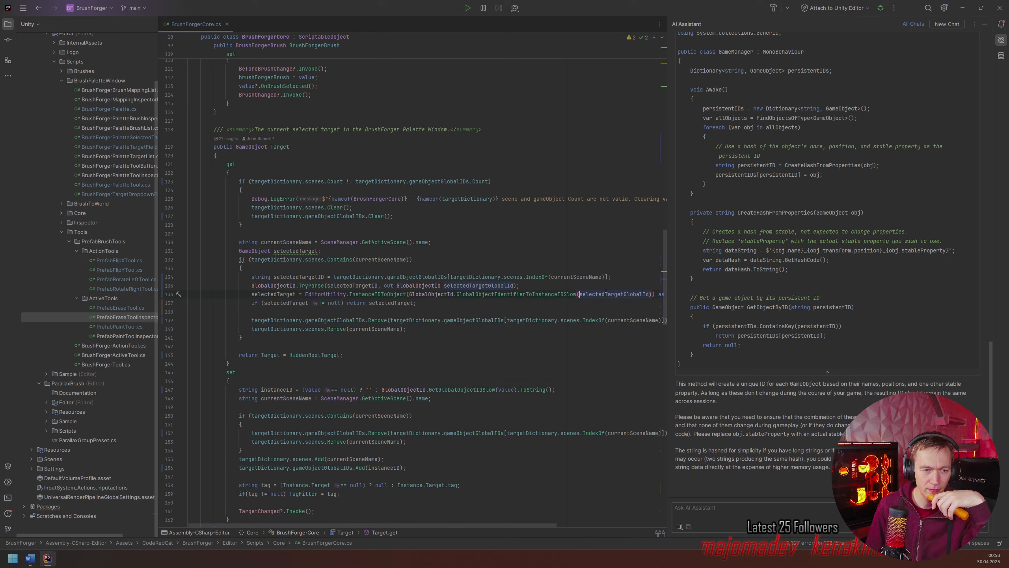
pyautogui.moveTo(606, 294)
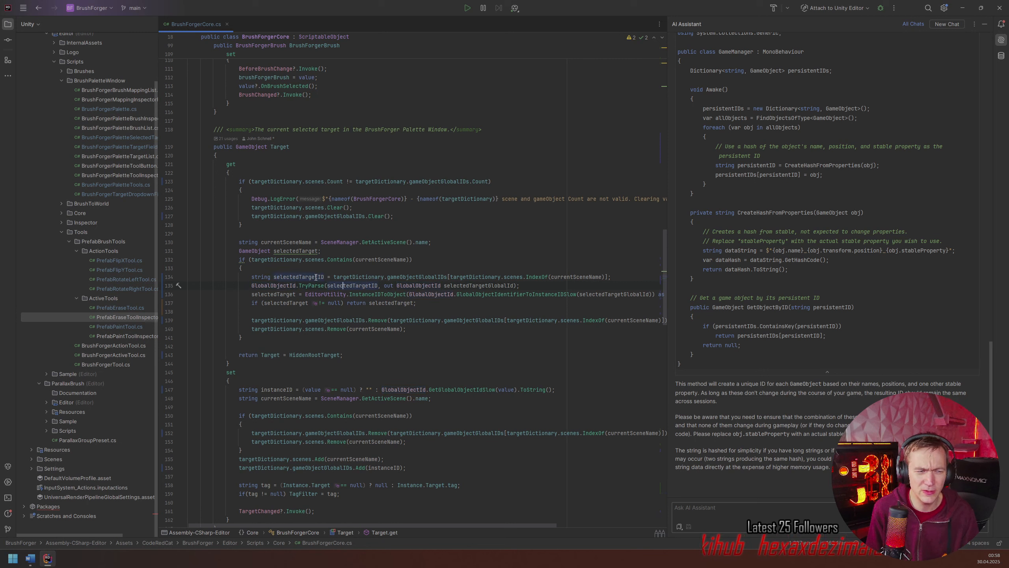
pyautogui.moveTo(316, 278)
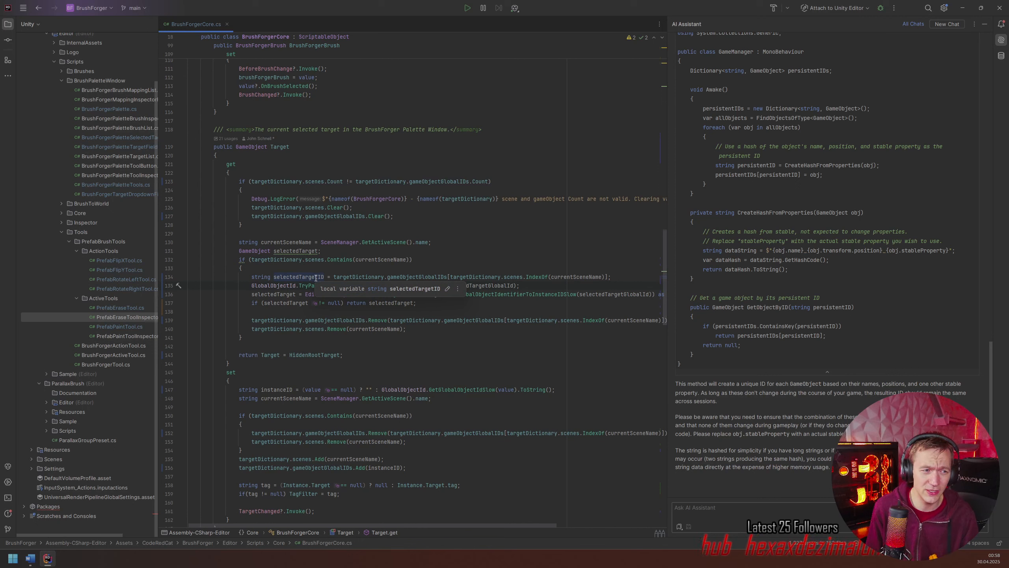
pyautogui.moveTo(346, 285)
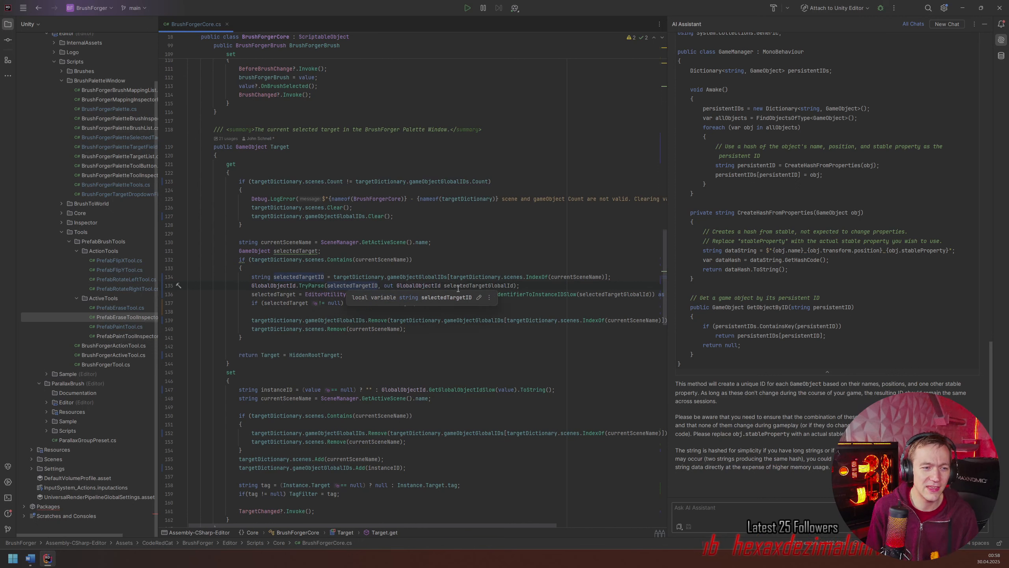
pyautogui.click(472, 286)
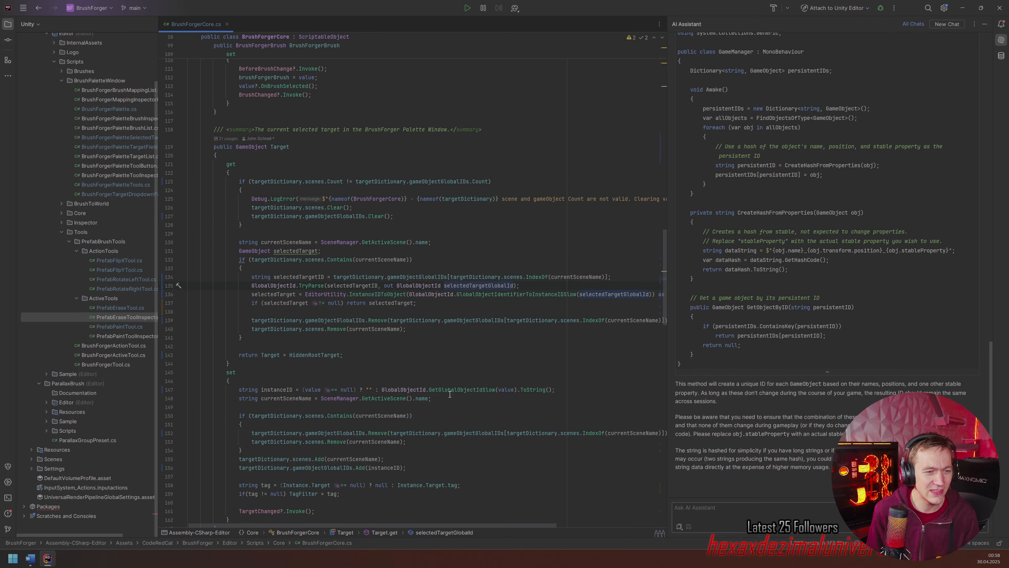
pyautogui.moveTo(486, 526)
pyautogui.mouseDown()
pyautogui.moveTo(518, 524)
pyautogui.moveTo(468, 521)
pyautogui.mouseUp()
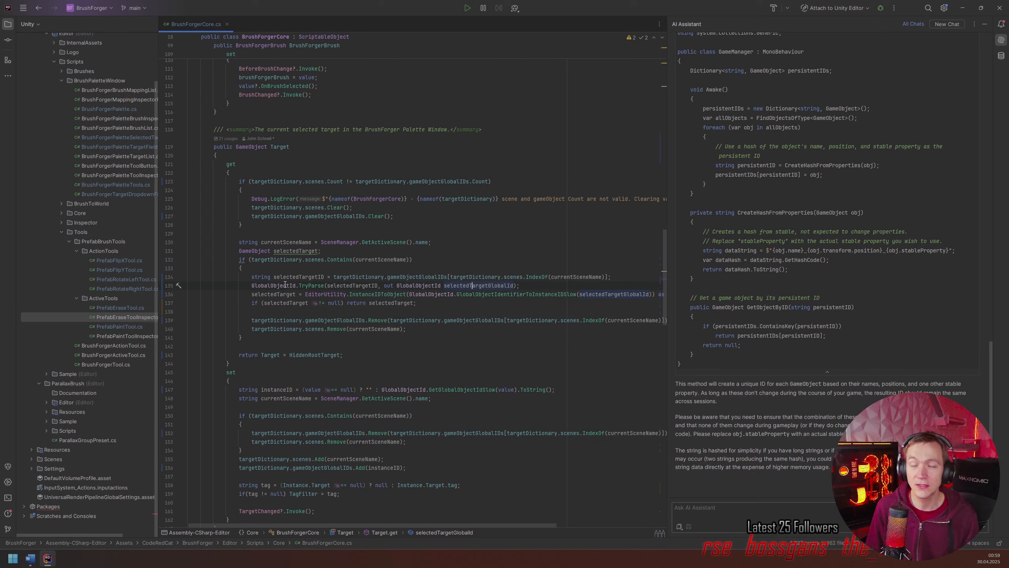
pyautogui.moveTo(287, 285)
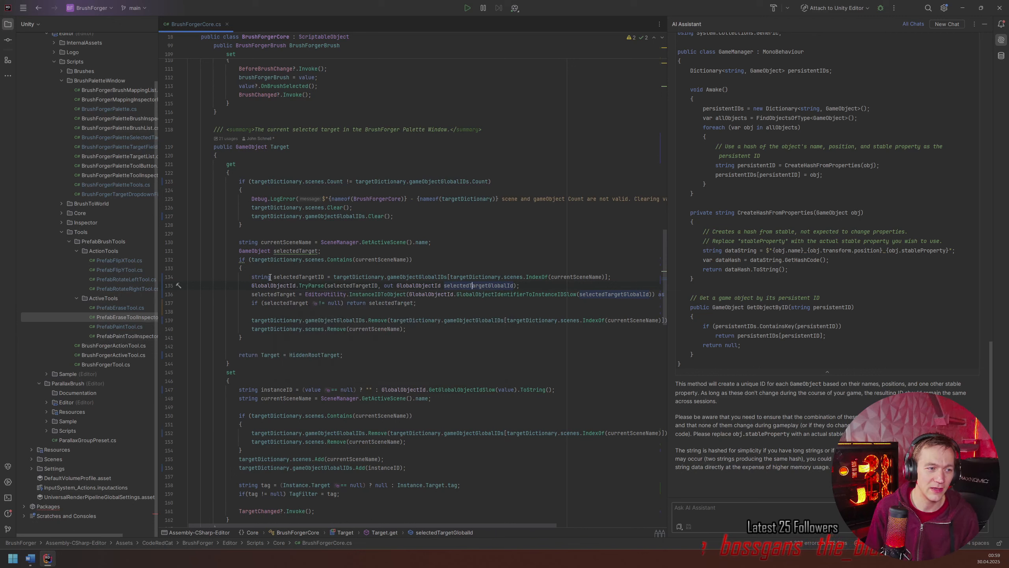
pyautogui.moveTo(253, 285); pyautogui.dragTo(526, 284)
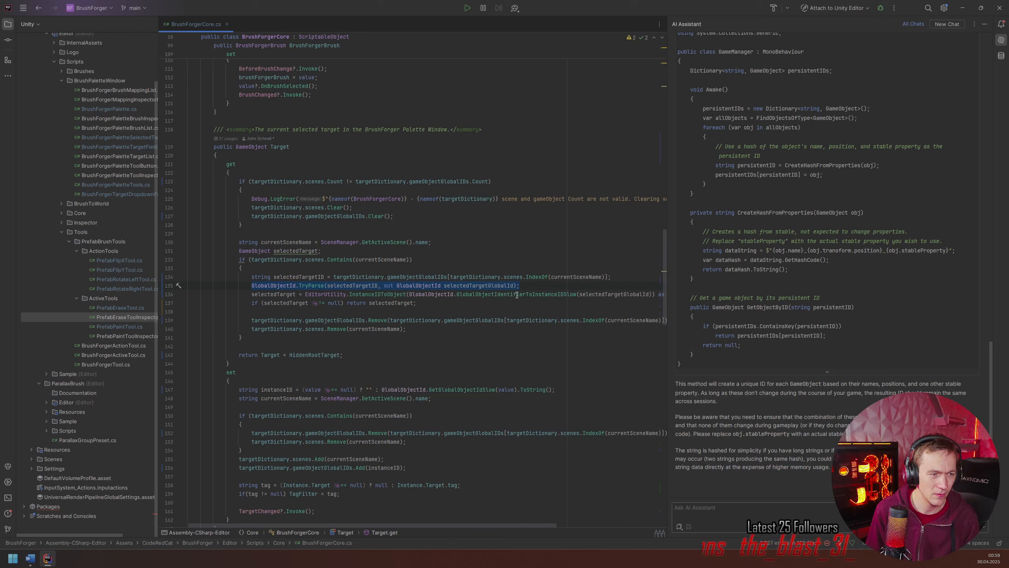
pyautogui.click(316, 277)
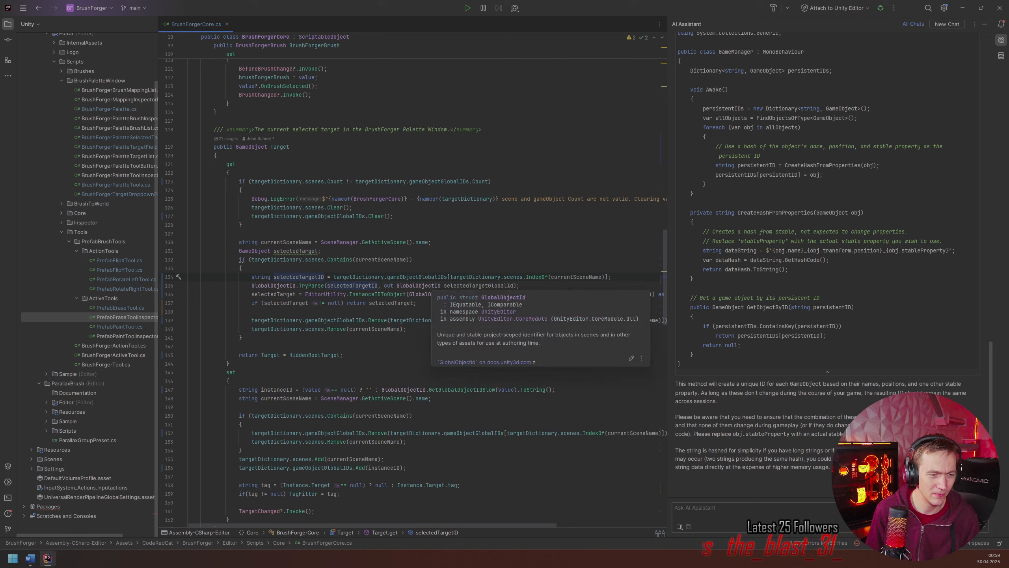
pyautogui.click(393, 294)
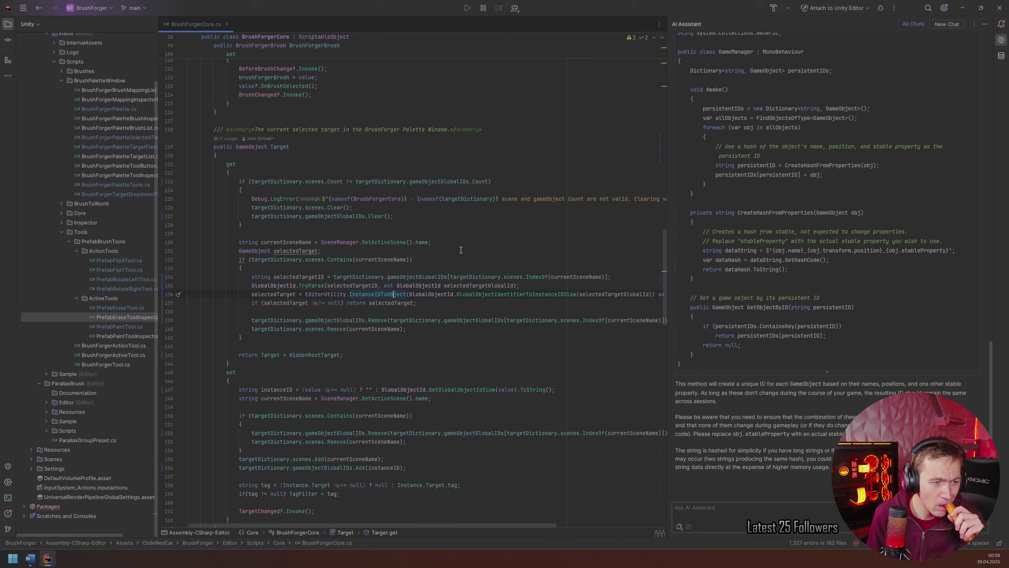
# - Try to rename the selectedTargetID string to selectedTargetGlobalId and delete the GlobalObjectId.TryParse line, checking the conversion method's parameter type
pyautogui.doubleClick(465, 285)
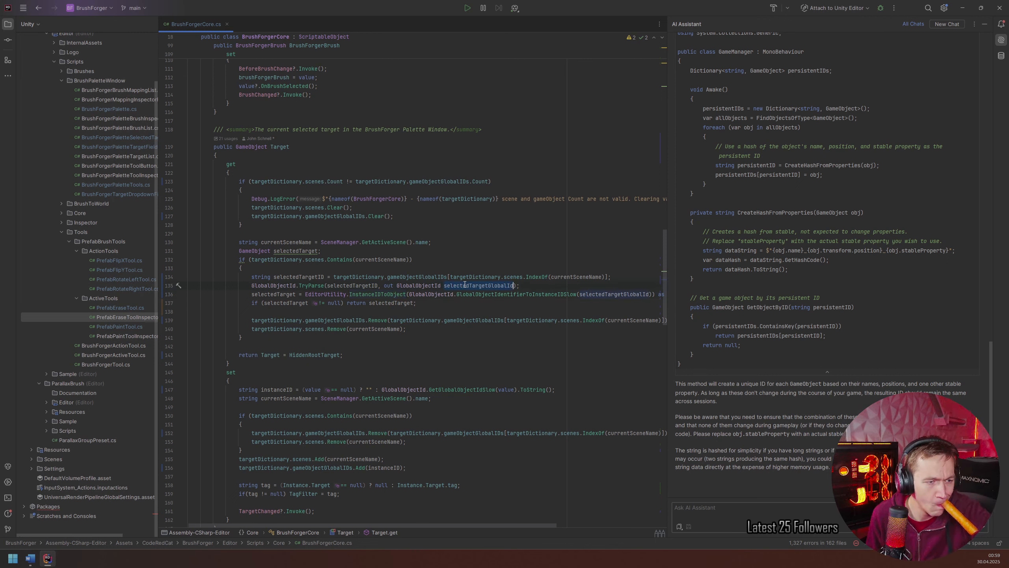
pyautogui.hotkey('ctrl', 'c')
pyautogui.doubleClick(298, 277)
pyautogui.hotkey('ctrl', 'v')
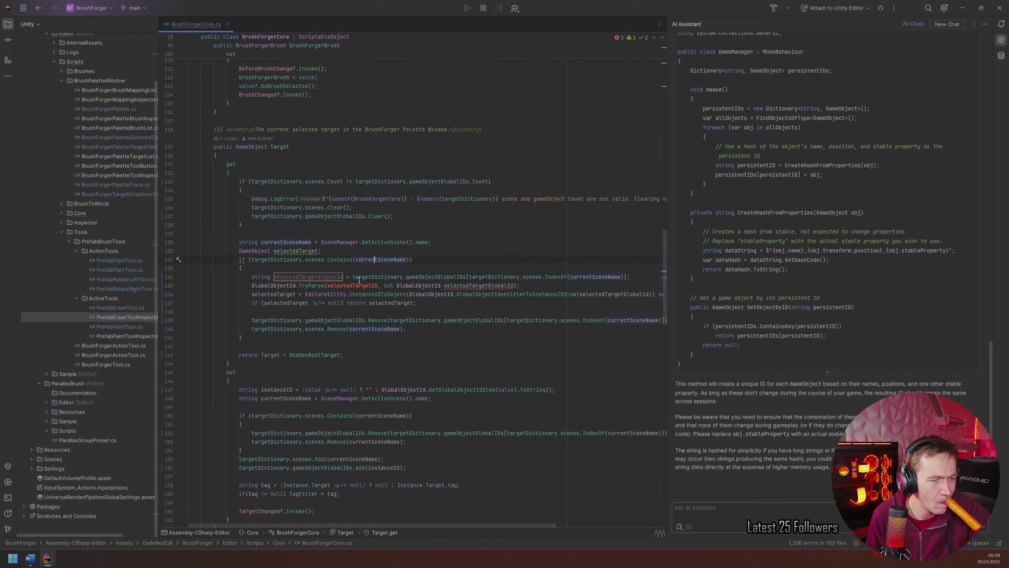
pyautogui.moveTo(531, 284); pyautogui.dragTo(252, 286)
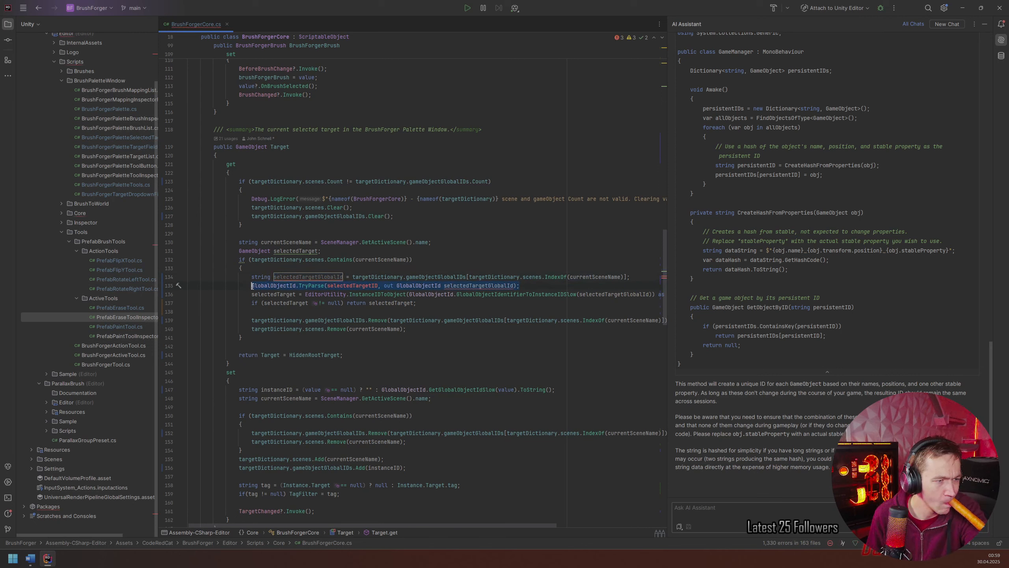
pyautogui.hotkey('ctrl', 'shift', 'Left')
pyautogui.hotkey('ctrl', 'shift', 'Left')
pyautogui.press('BackSpace')
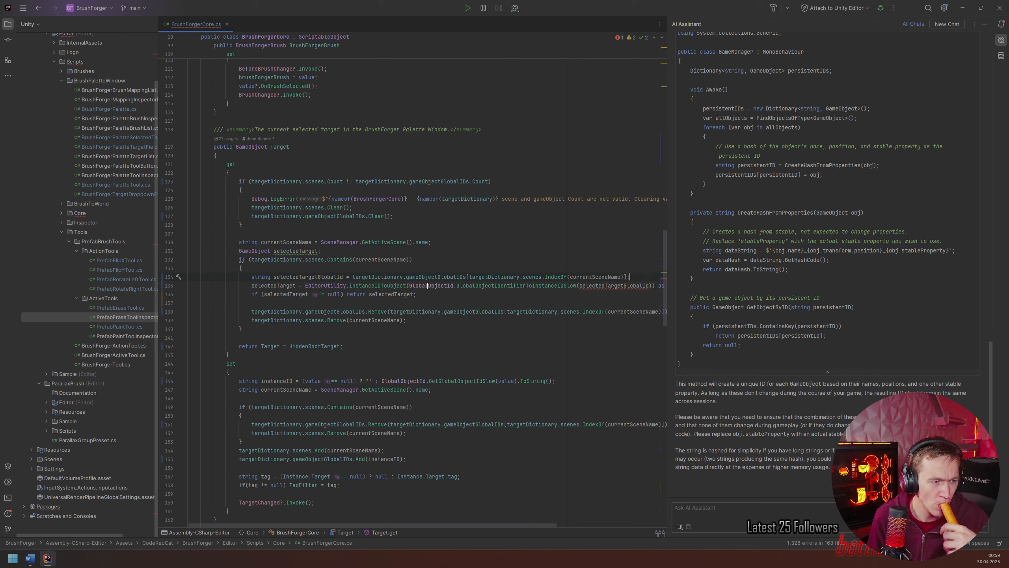
pyautogui.moveTo(427, 286)
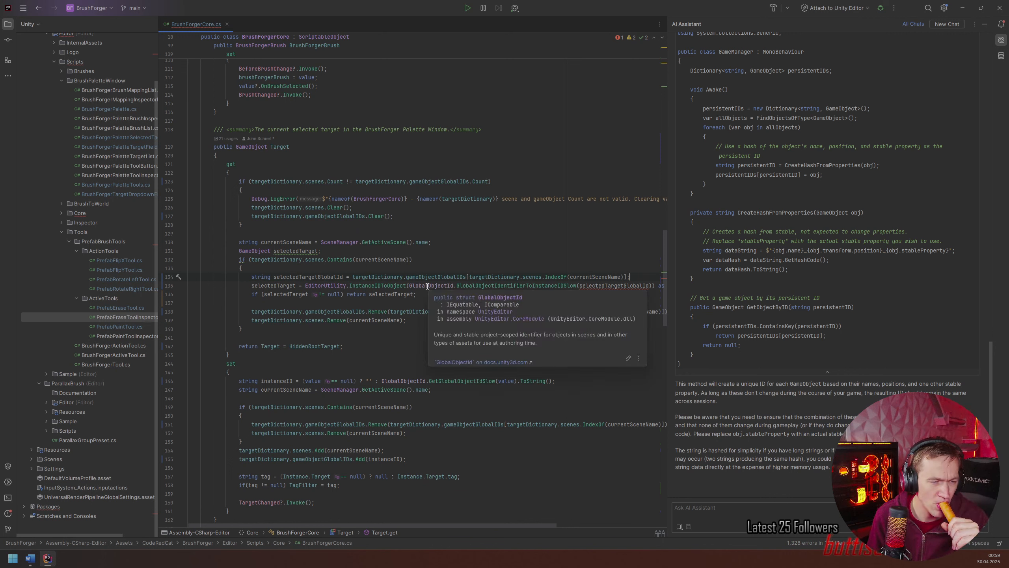
pyautogui.moveTo(527, 286)
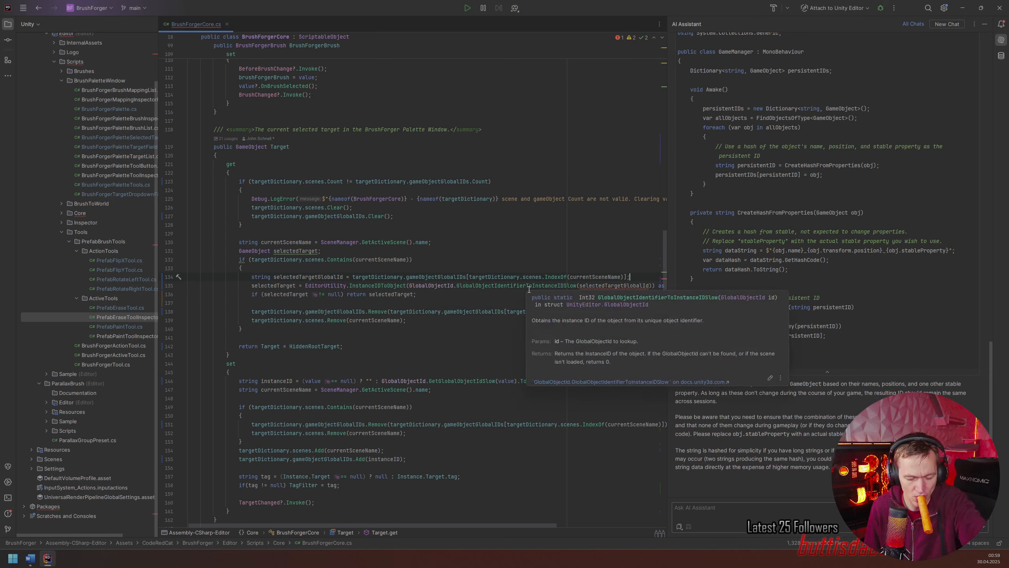
# - Undo the removal of the TryParse line and the renaming of the selectedTargetID variable
pyautogui.hotkey('ctrl', 'z')
pyautogui.hotkey('ctrl', 'z')
pyautogui.hotkey('ctrl', 'z')
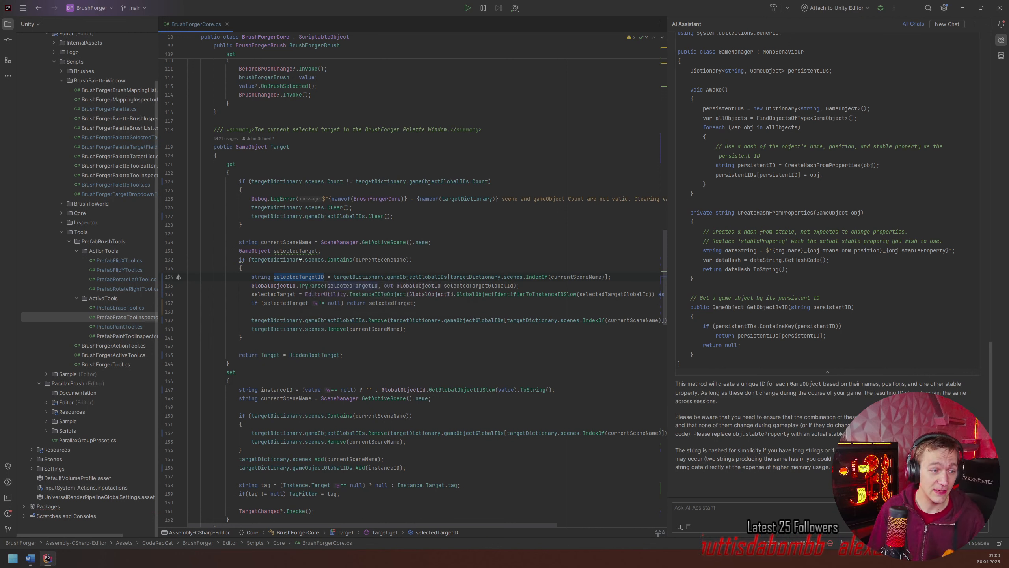
pyautogui.click(274, 286)
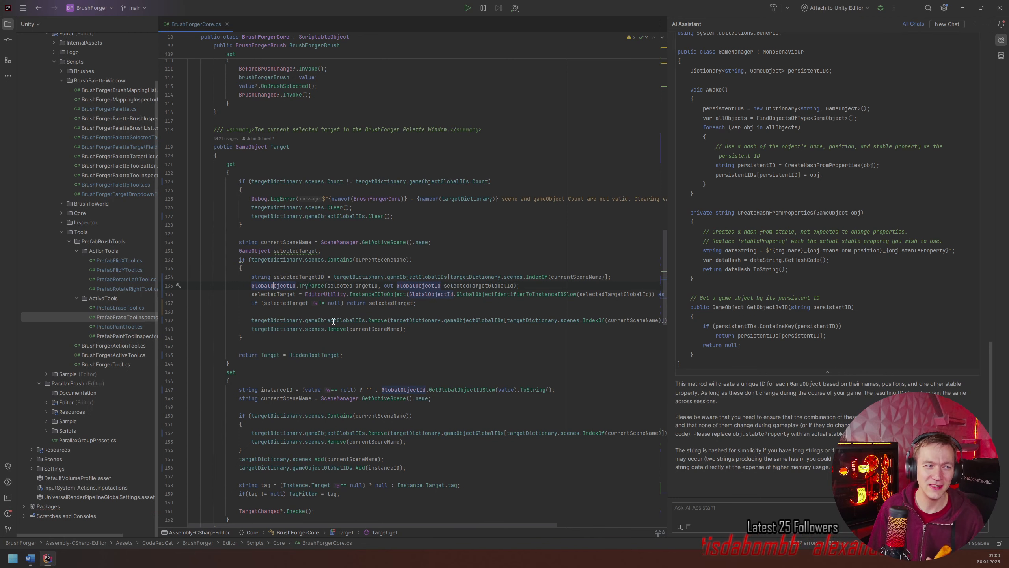
# - Switch to Unity and view the Brush Name asset from the Sample ScriptableObjects folder in the Inspector
pyautogui.hotkey('alt', 'Tab')
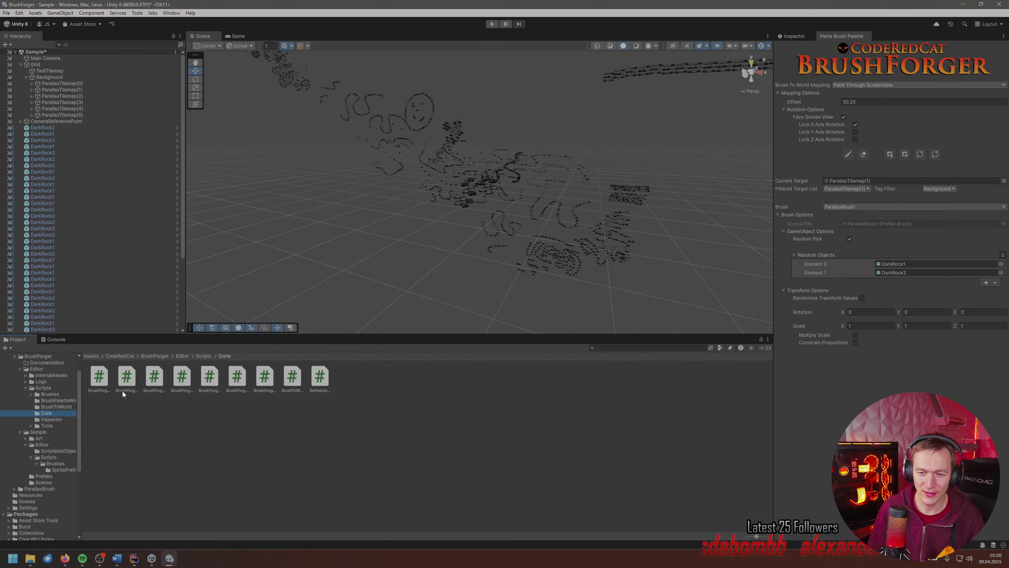
pyautogui.click(53, 456)
pyautogui.click(61, 451)
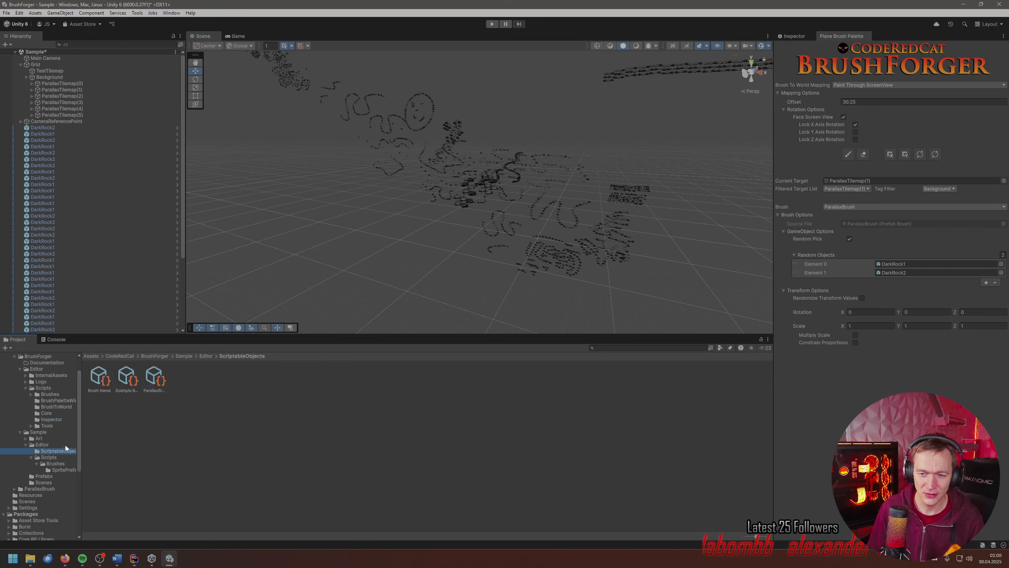
pyautogui.click(99, 378)
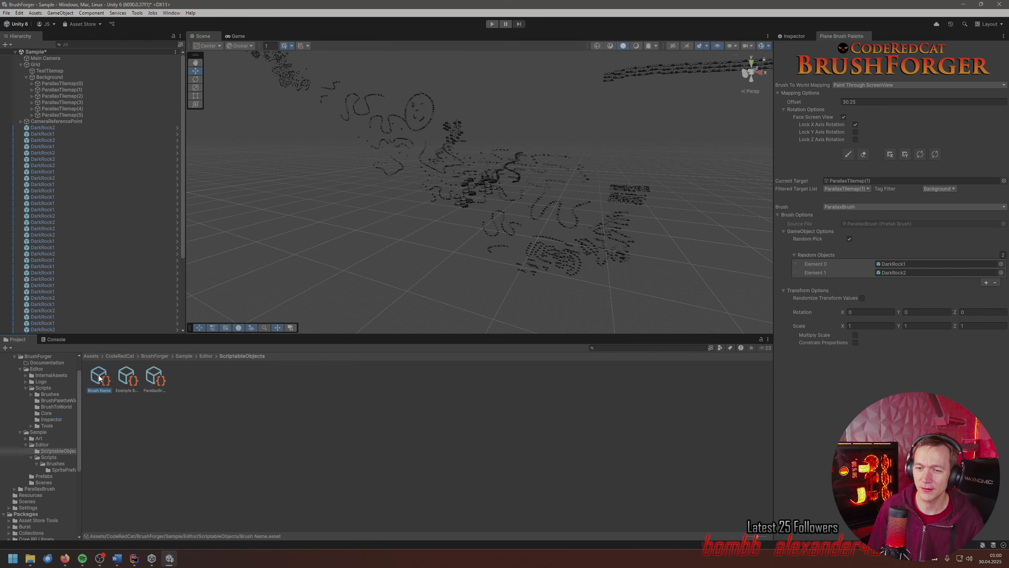
pyautogui.click(803, 36)
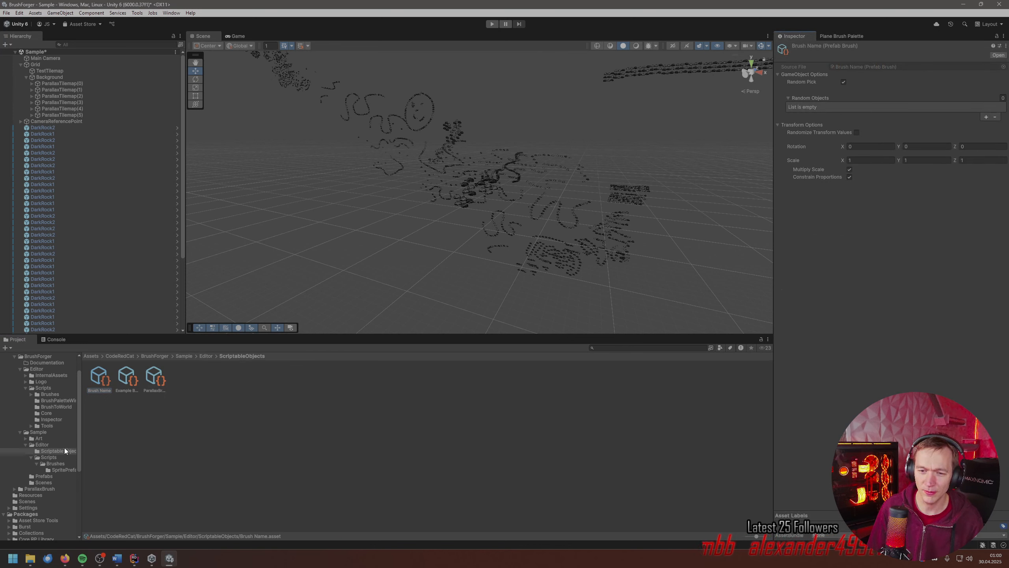
# - Look through the Editor script folders, then expand InternalAssets and select the BrushForgerCore asset in its Core folder
pyautogui.click(52, 413)
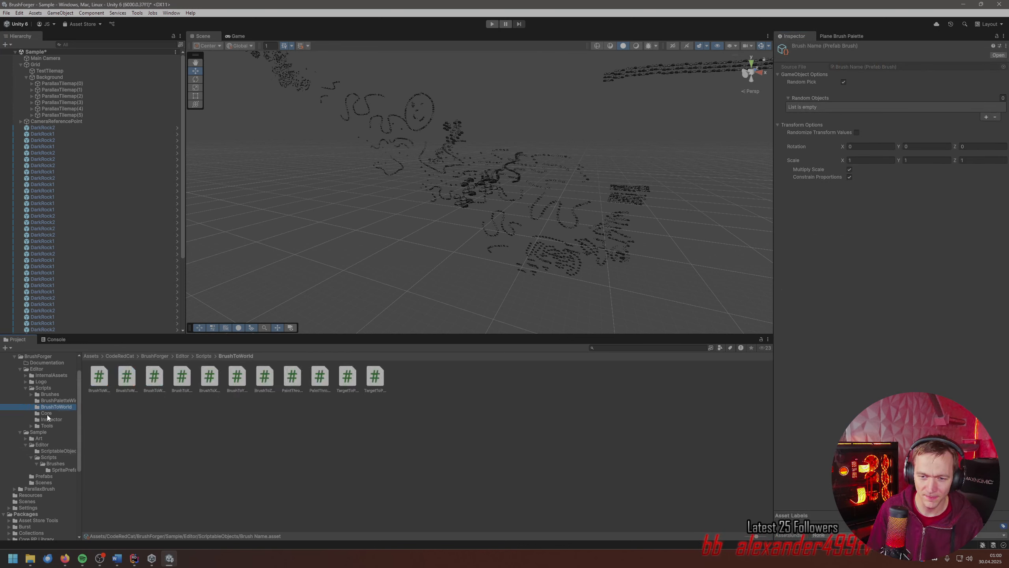
pyautogui.click(58, 419)
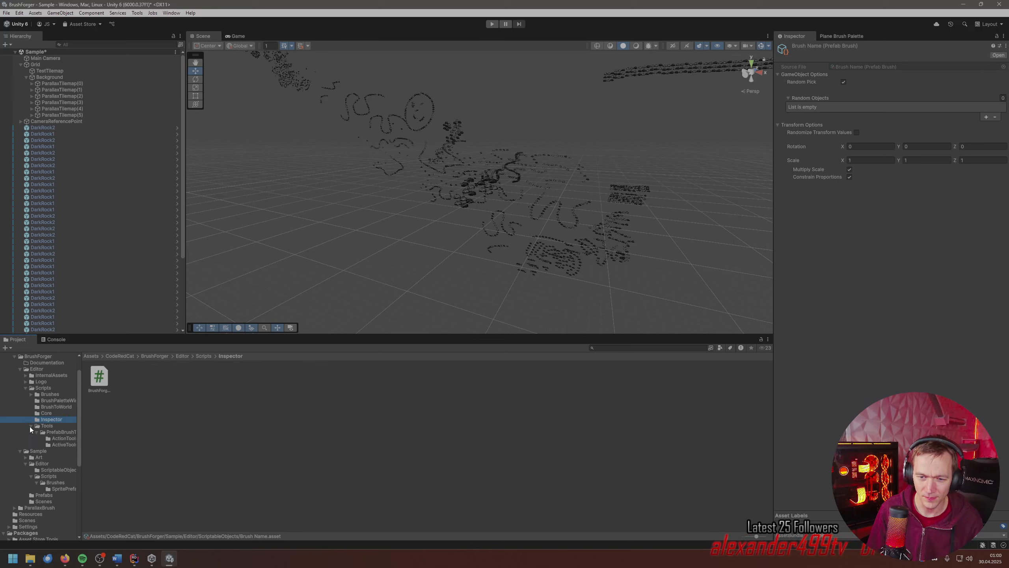
pyautogui.click(39, 414)
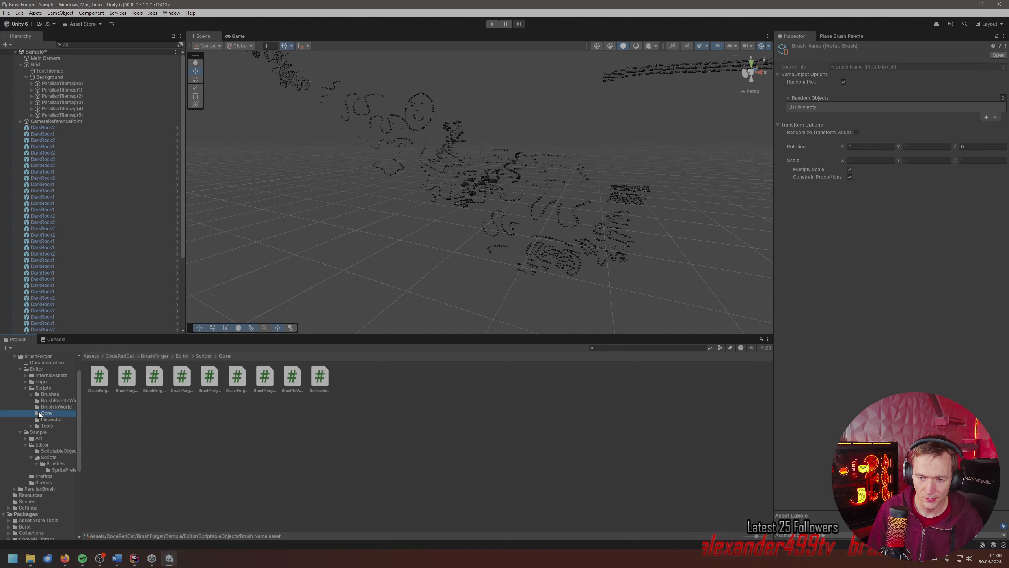
pyautogui.click(26, 375)
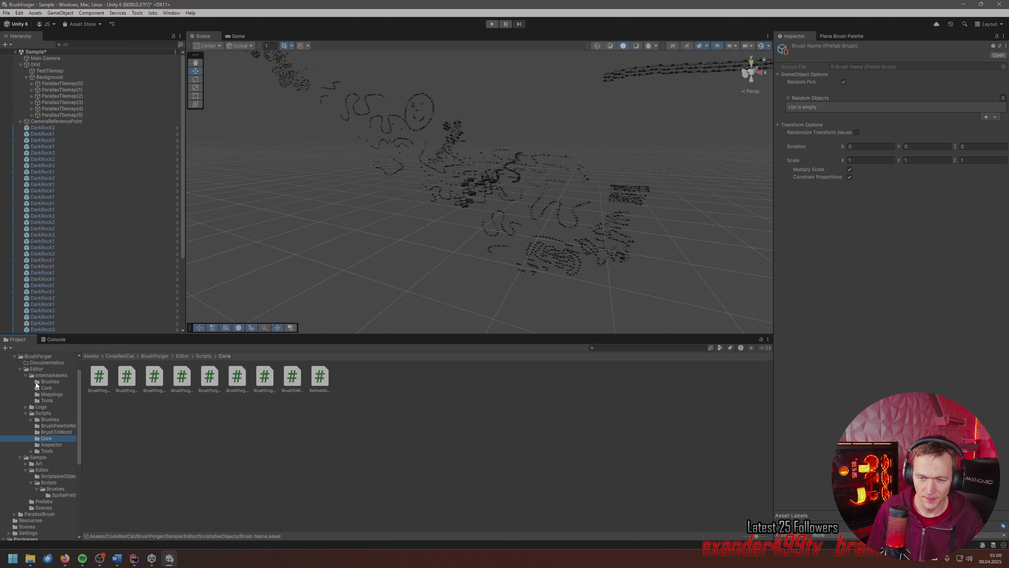
pyautogui.click(44, 387)
pyautogui.click(99, 378)
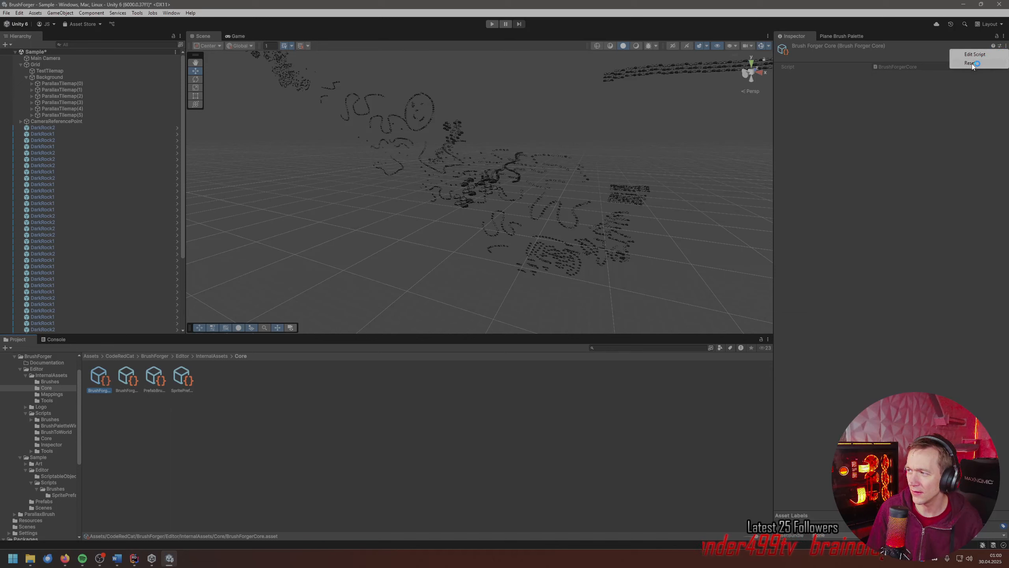
# - Set the Inspector to Debug mode for the BrushForgerCore asset and collapse its Settings list
pyautogui.click(1004, 36)
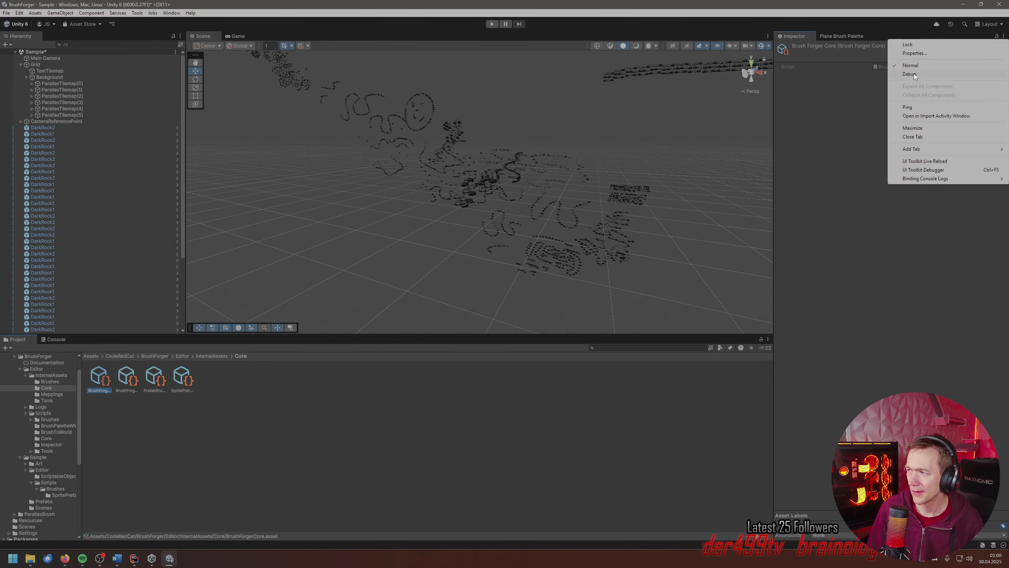
pyautogui.click(911, 74)
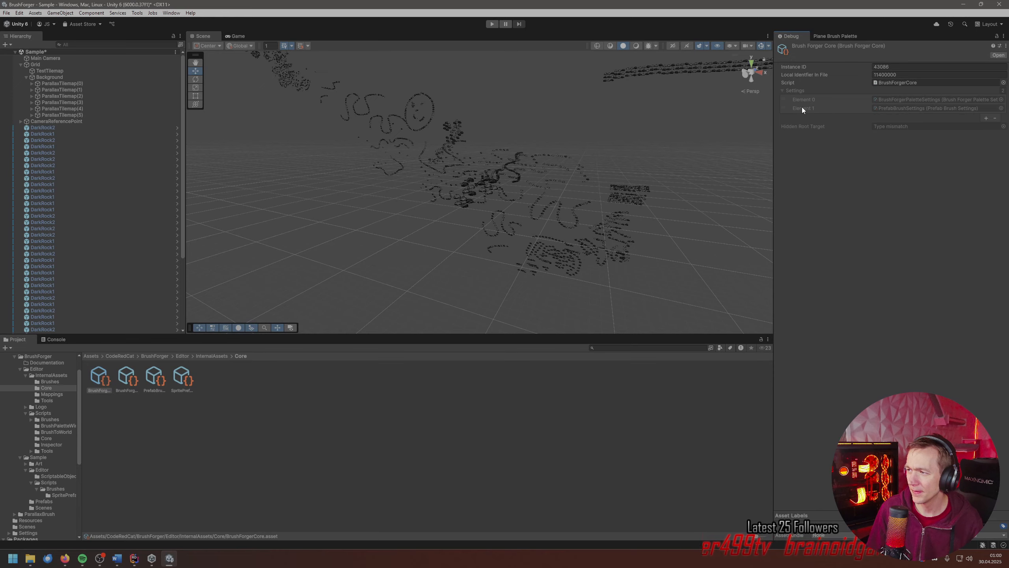
pyautogui.click(786, 91)
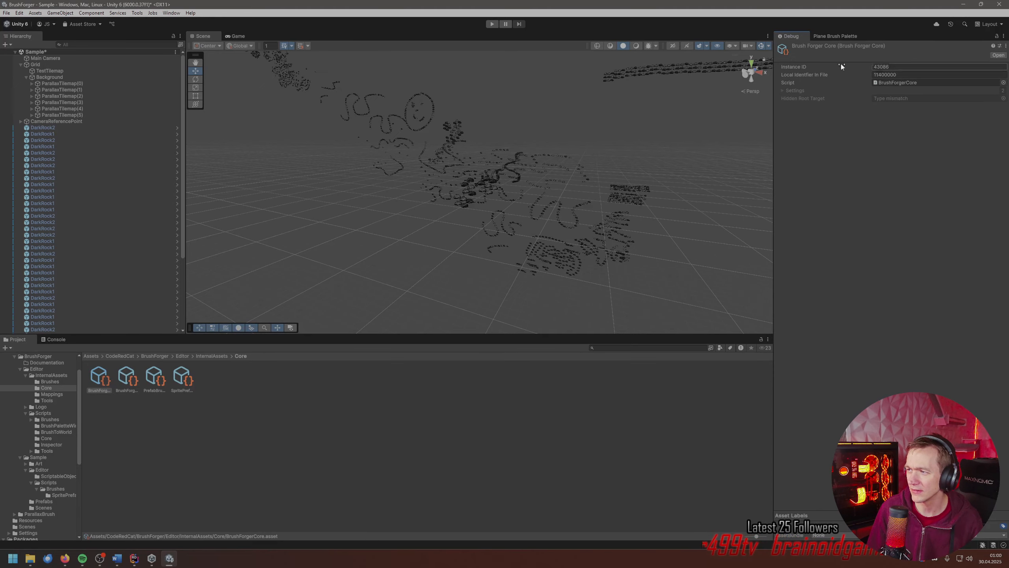
# - Check the BrushForgerBrush and Target properties of BrushForgerCore in Rider against the asset's debug fields
pyautogui.press('ctrl+super+Right')
pyautogui.scroll(6, 318, 301)
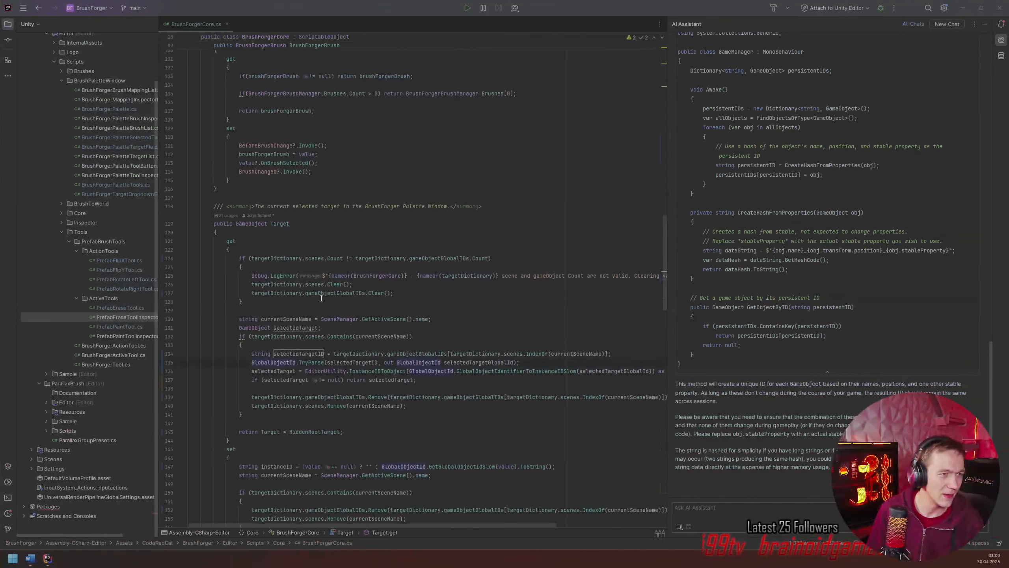
pyautogui.press('ctrl+super+Left')
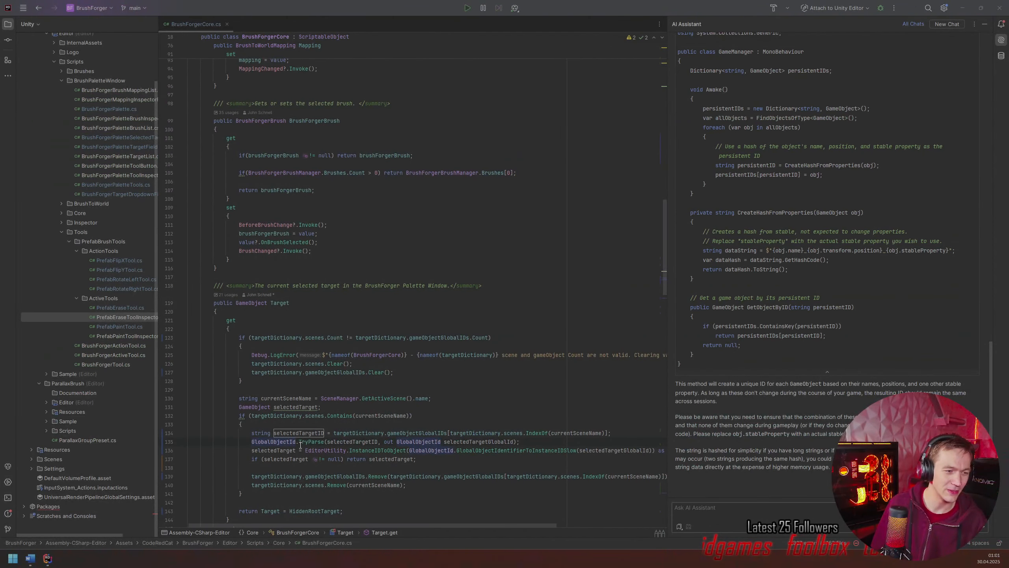
# - Examine how the Target getter reads selectedTargetID and parses it with GlobalObjectId.TryParse, glancing at the BrushForgerCore asset in Unity
pyautogui.click(286, 442)
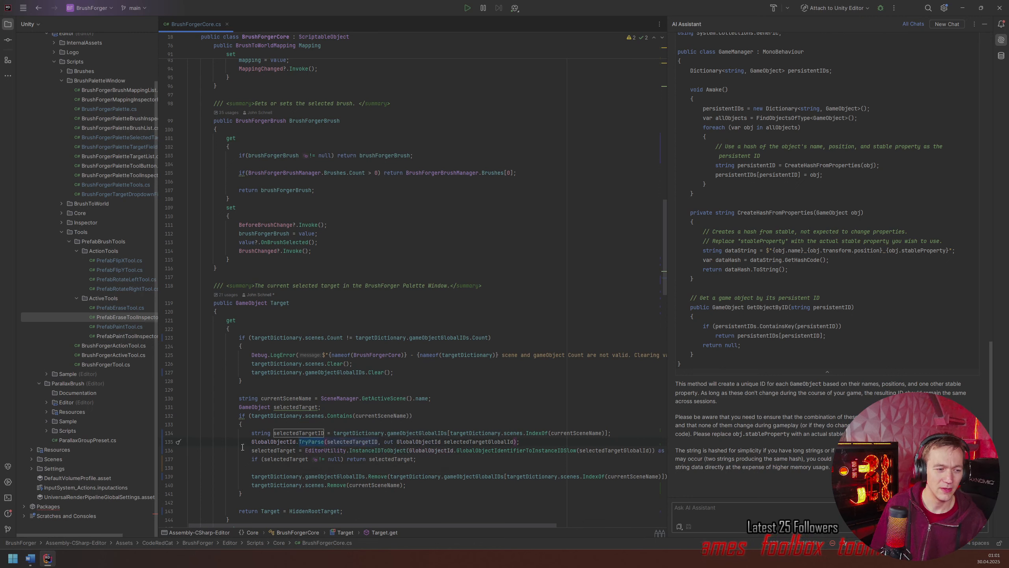
pyautogui.moveTo(541, 443); pyautogui.dragTo(259, 443)
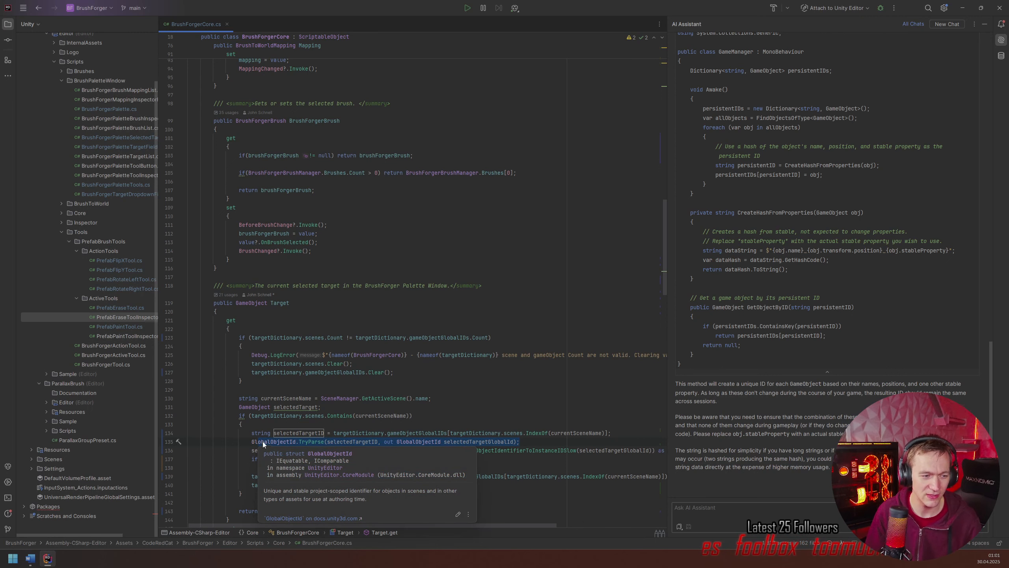
pyautogui.click(431, 415)
pyautogui.scroll(-1, 468, 432)
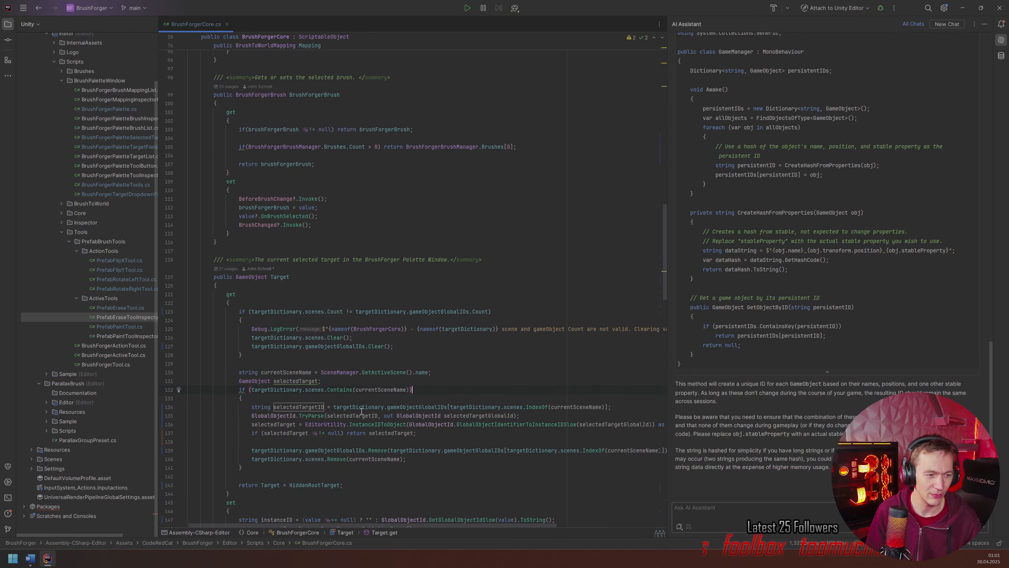
pyautogui.scroll(1, 360, 412)
pyautogui.scroll(-2, 368, 415)
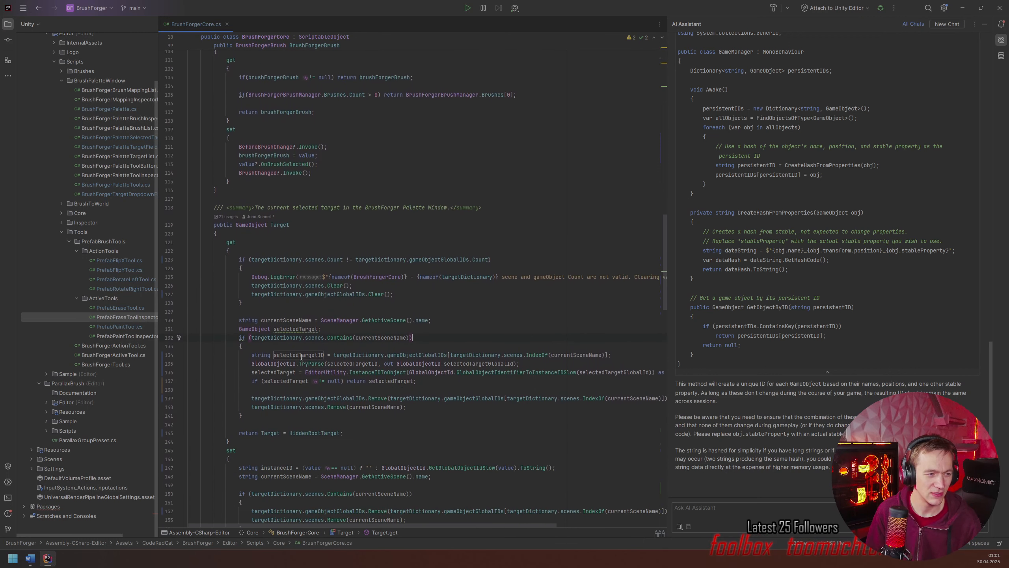
pyautogui.click(311, 356)
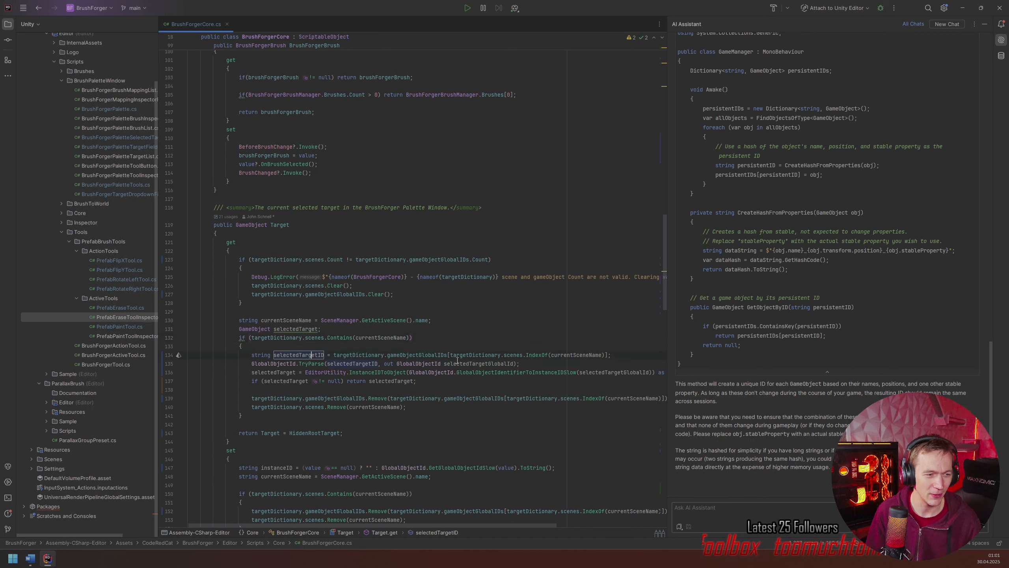
pyautogui.click(523, 364)
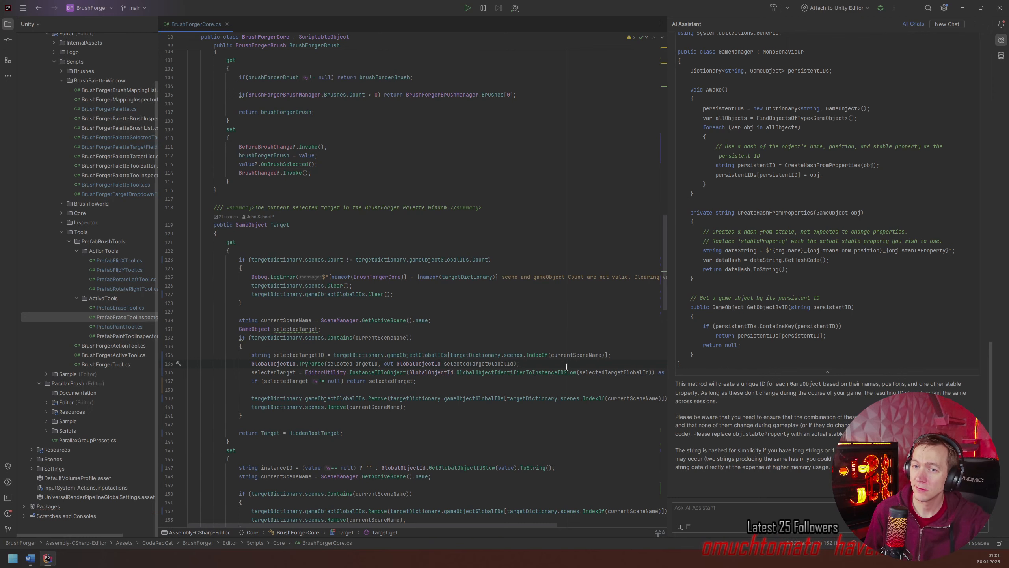
pyautogui.hotkey('alt', 'Tab')
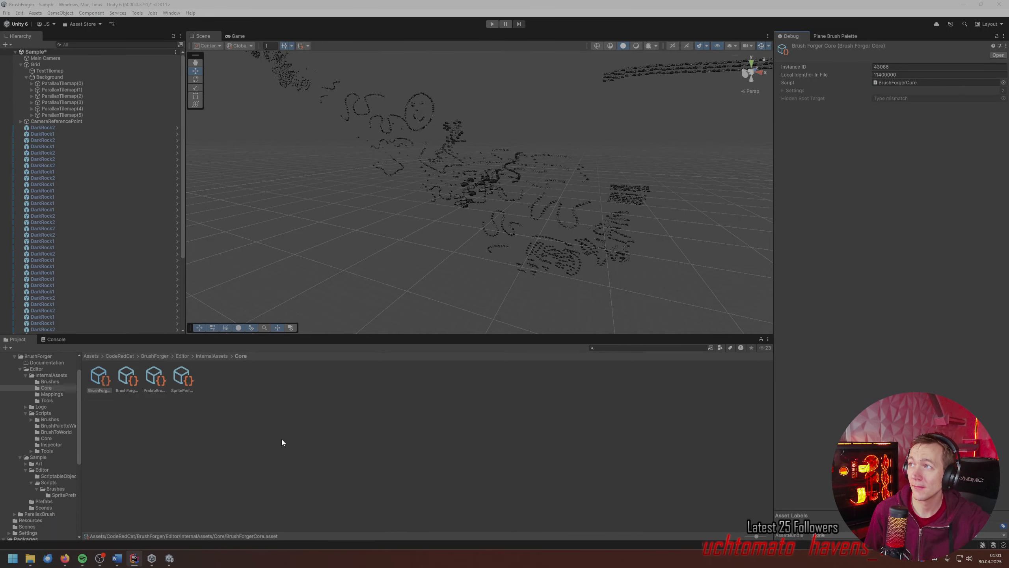
pyautogui.hotkey('alt', 'Tab')
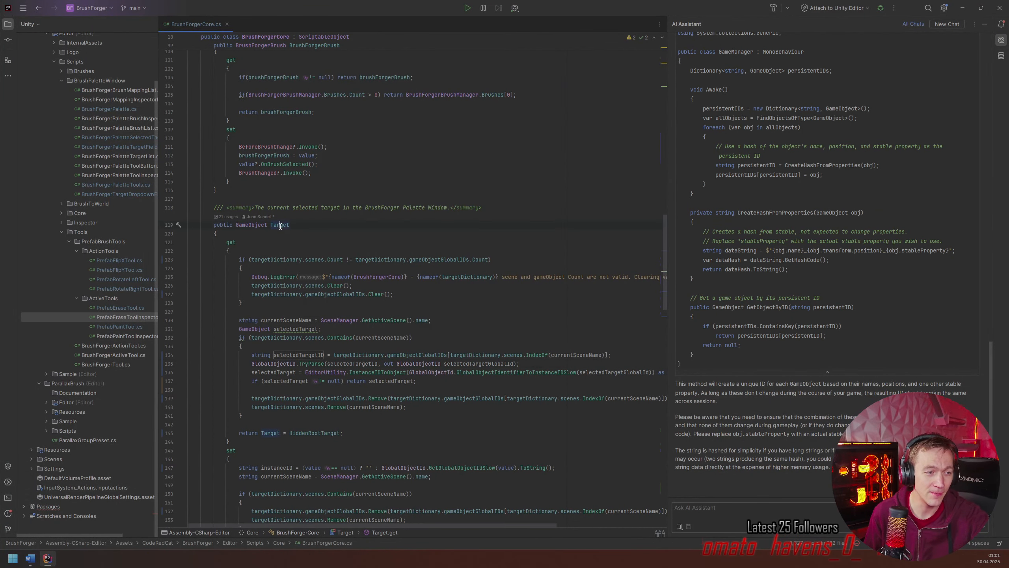
# - Switch to Unity, assign ParallaxTilemap(2) as the Current Target in the brush palette, and activate the Paint tool
pyautogui.hotkey('alt', 'Tab')
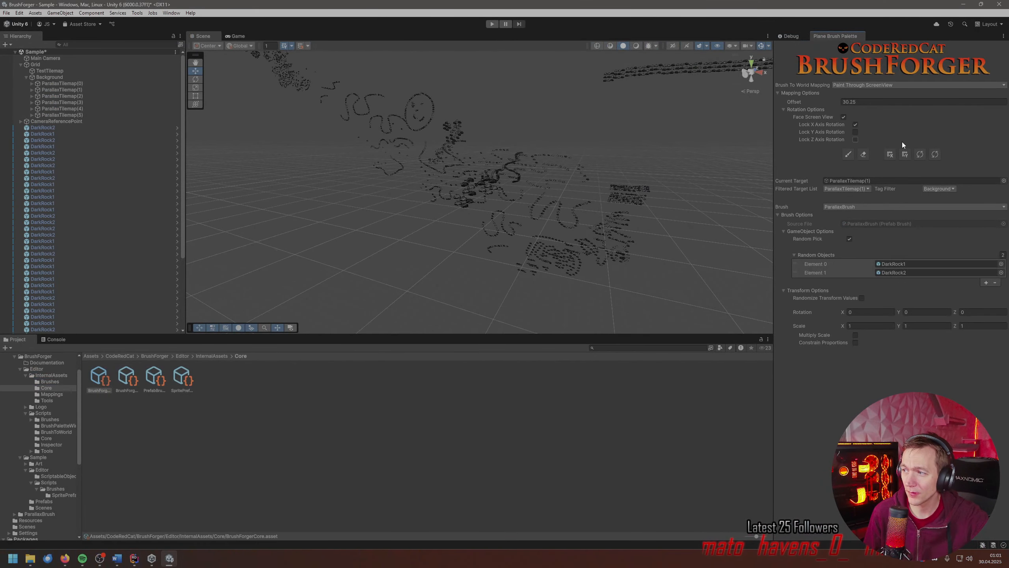
pyautogui.moveTo(62, 84); pyautogui.dragTo(862, 180)
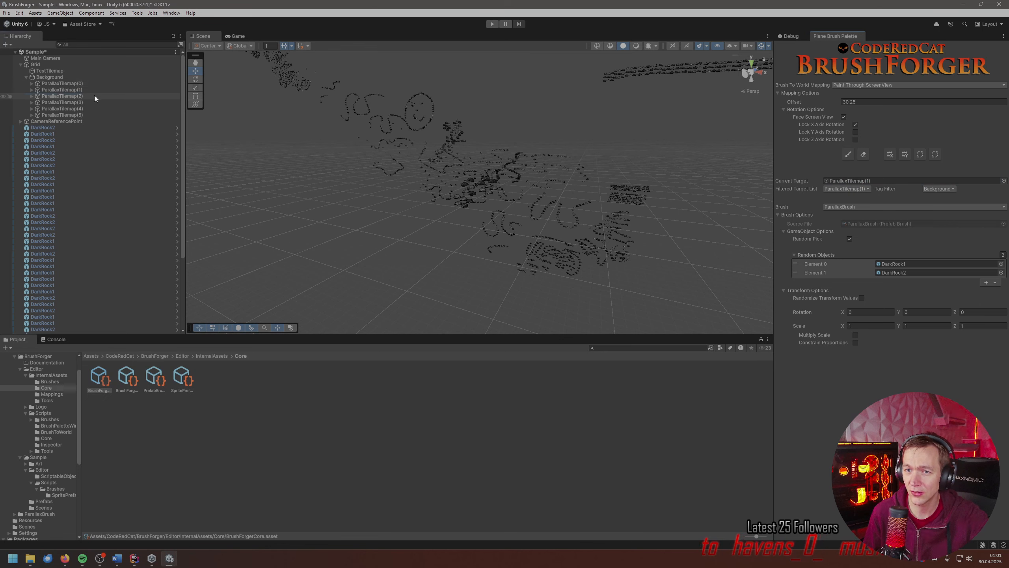
pyautogui.moveTo(96, 97)
pyautogui.mouseDown()
pyautogui.moveTo(851, 202)
pyautogui.moveTo(869, 183)
pyautogui.mouseUp()
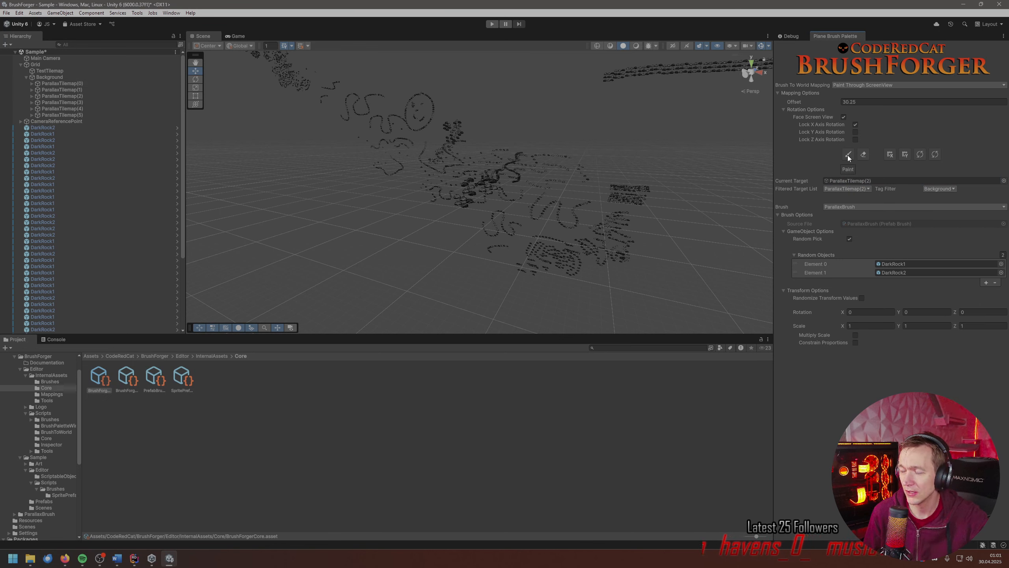
pyautogui.click(848, 155)
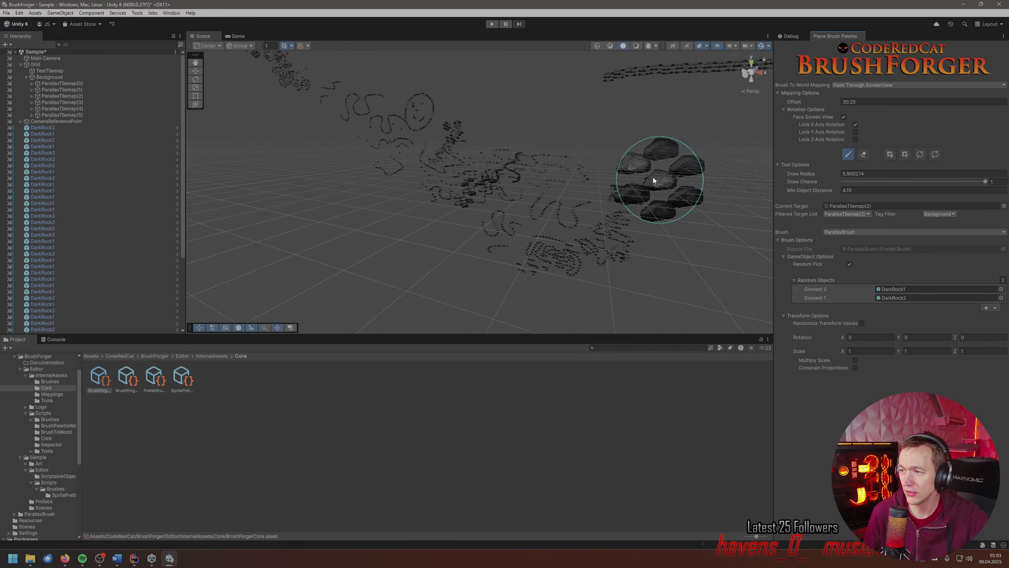
# - Expand ParallaxTilemap(2) in the Hierarchy and select all of its DarkRock children
pyautogui.click(38, 96)
pyautogui.click(31, 96)
pyautogui.click(83, 102)
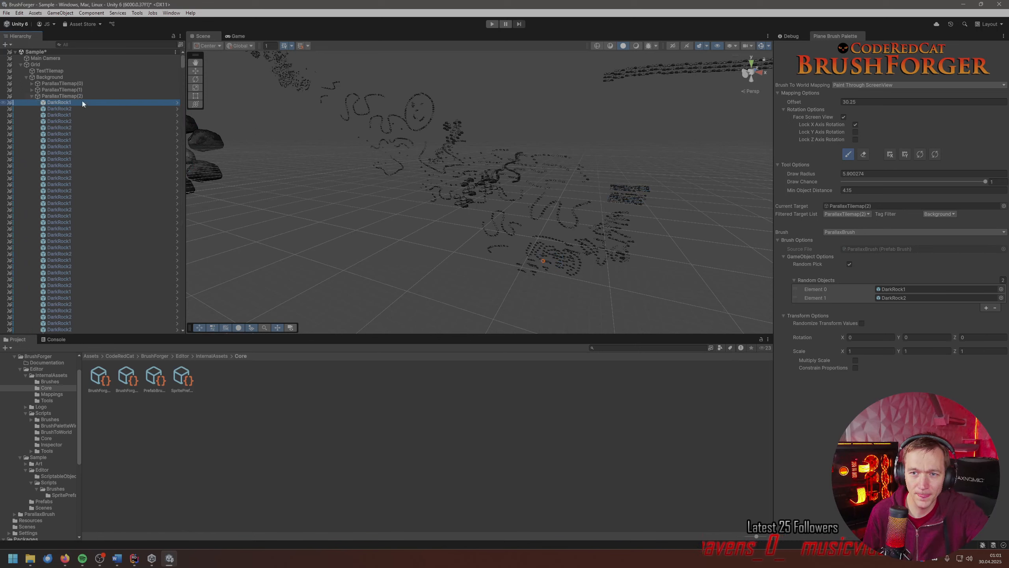
pyautogui.moveTo(182, 63); pyautogui.dragTo(180, 317)
pyautogui.keyDown('shift'); pyautogui.click(82, 300); pyautogui.keyUp('shift')
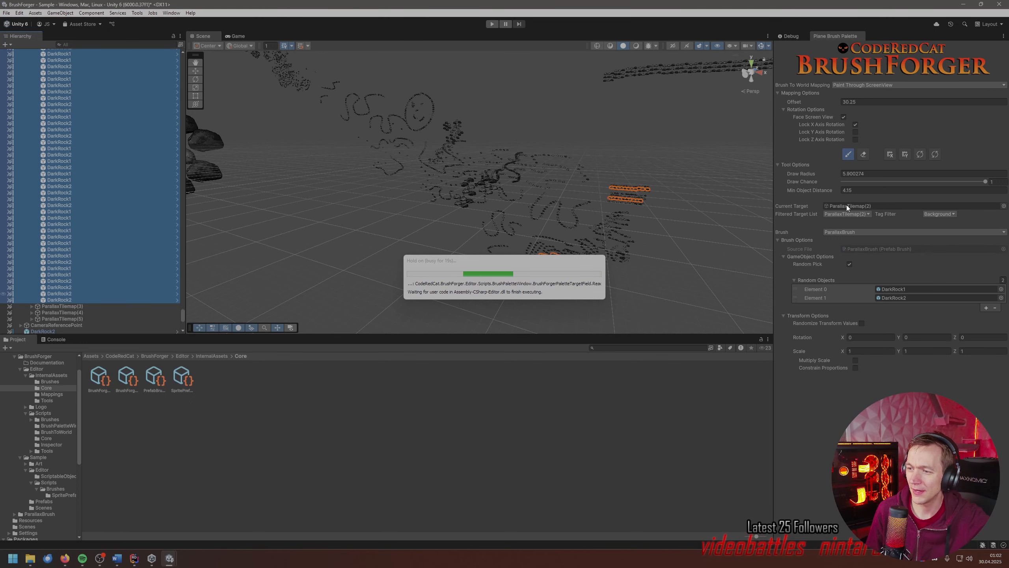
pyautogui.moveTo(468, 260); pyautogui.dragTo(494, 206)
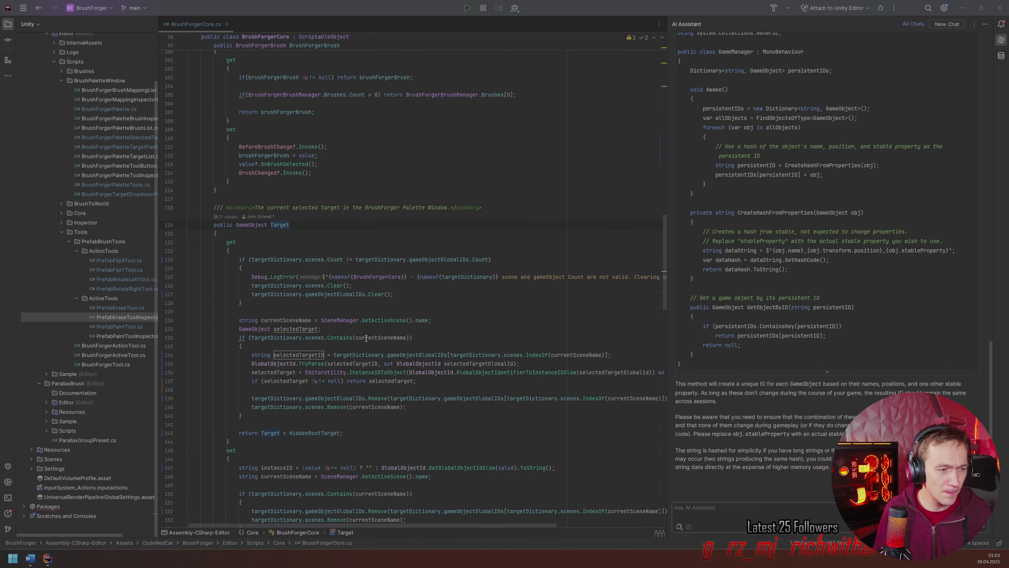
# - Return to Rider and examine the GlobalObjectId.TryParse line and its selectedTargetGlobalId output in the Target getter
pyautogui.click(423, 363)
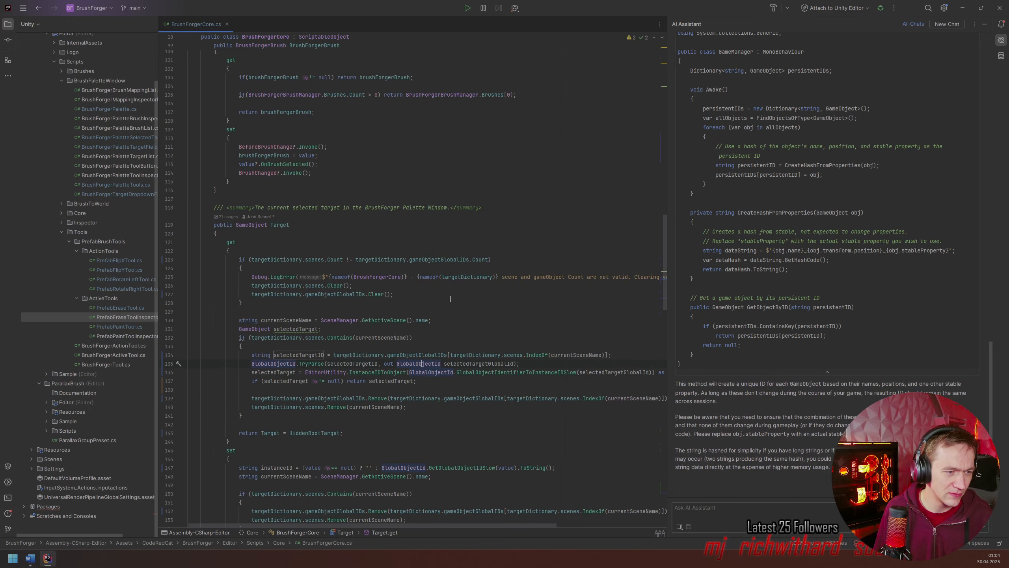
pyautogui.scroll(8, 451, 299)
pyautogui.scroll(5, 451, 300)
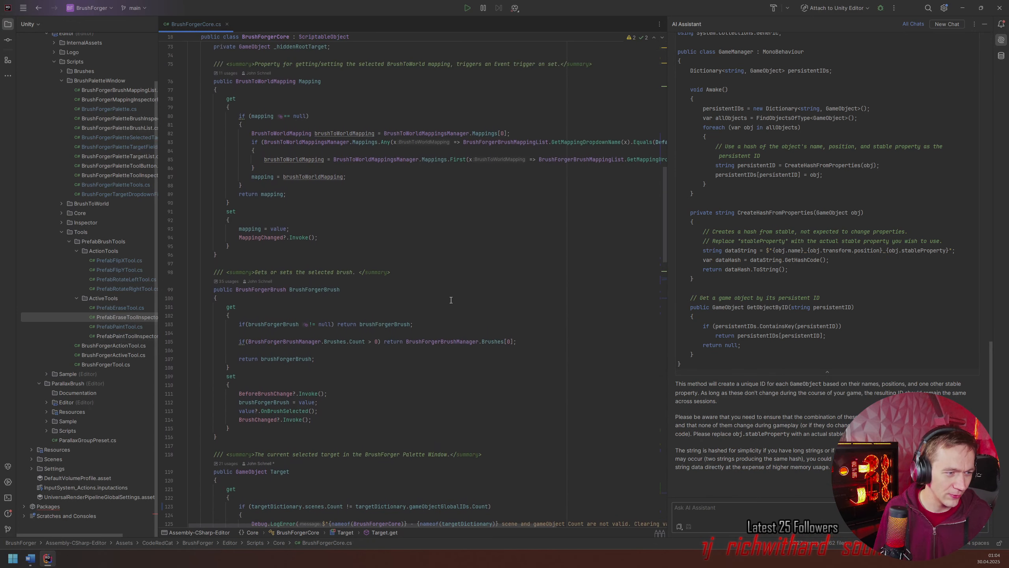
pyautogui.scroll(-12, 451, 300)
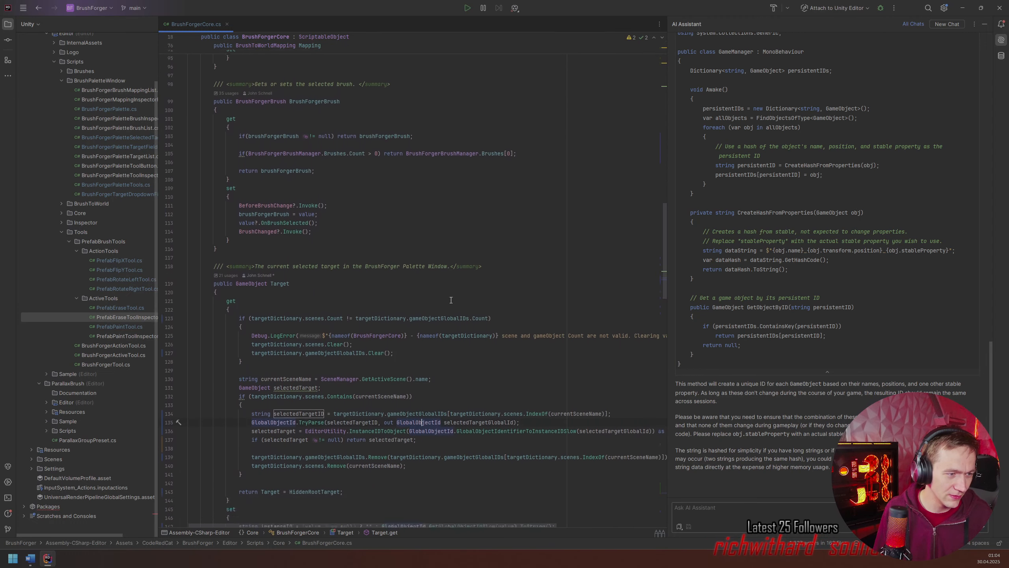
pyautogui.scroll(1, 287, 223)
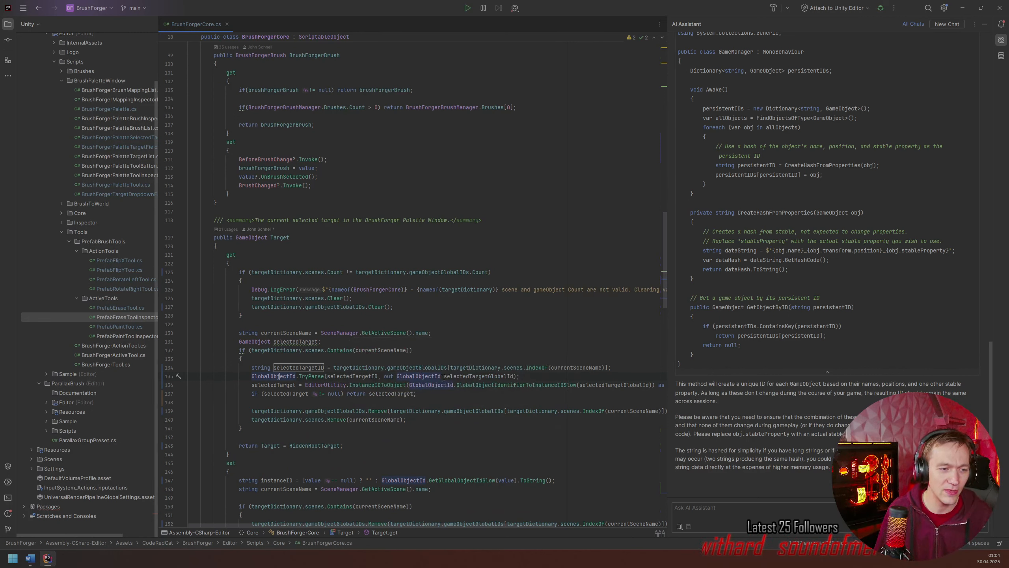
pyautogui.doubleClick(473, 376)
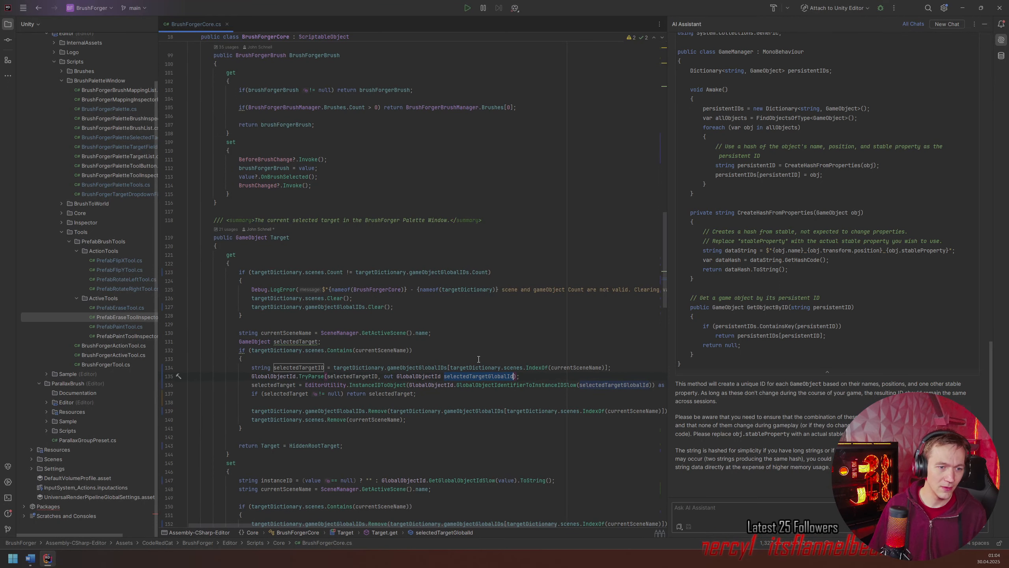
# - Examine the OnSceneChange method and its activeSceneChangedInEditMode subscription in OnEnable of BrushForgerCore
pyautogui.scroll(-15, 479, 359)
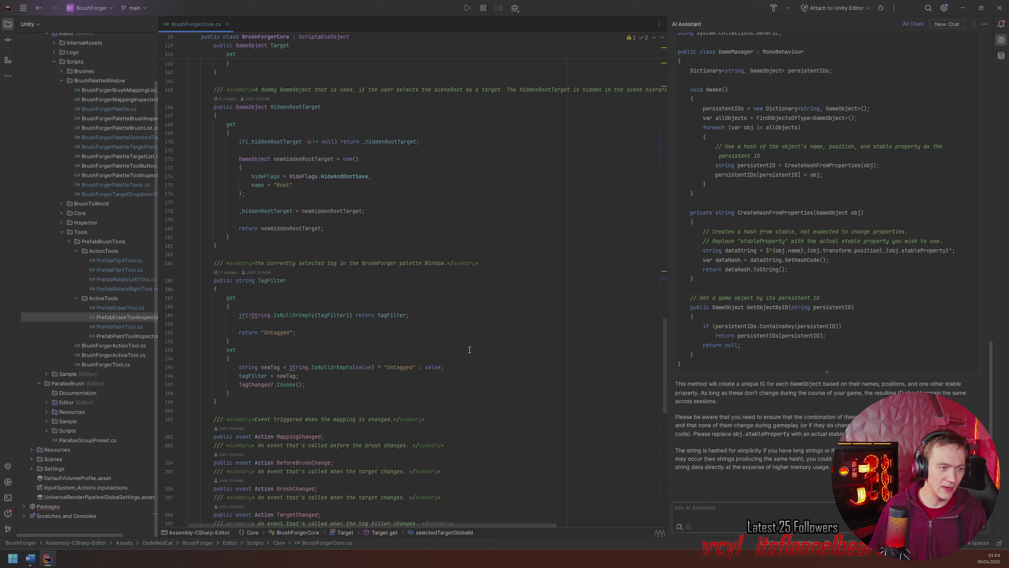
pyautogui.scroll(-1, 469, 350)
pyautogui.scroll(-10, 469, 349)
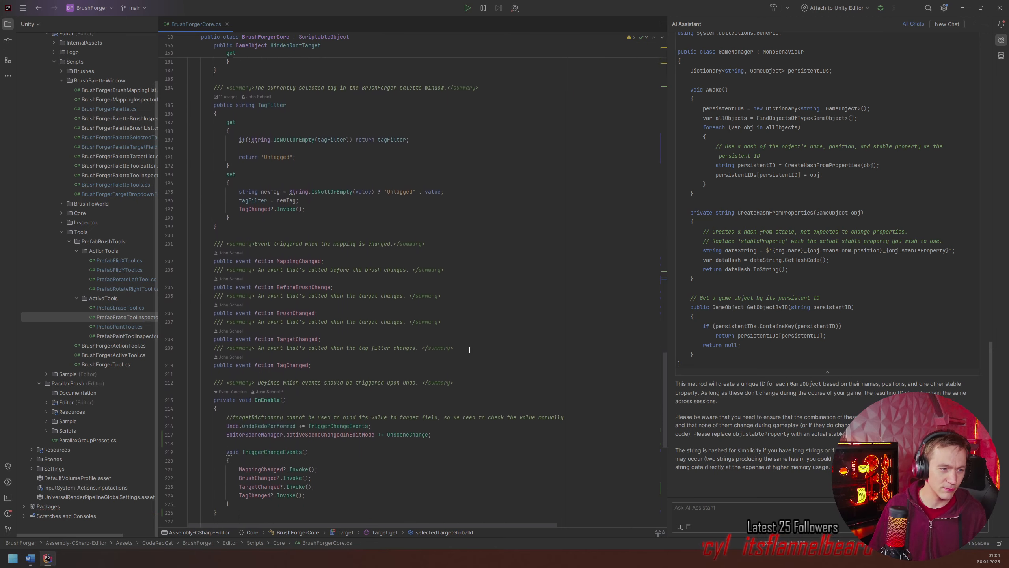
pyautogui.scroll(-3, 469, 350)
pyautogui.click(246, 220)
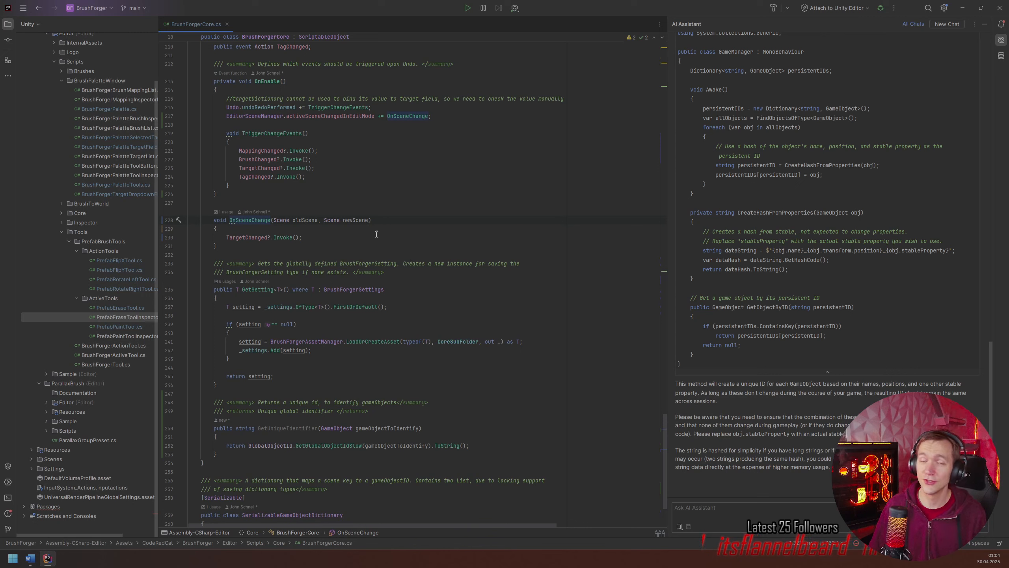
pyautogui.click(378, 116)
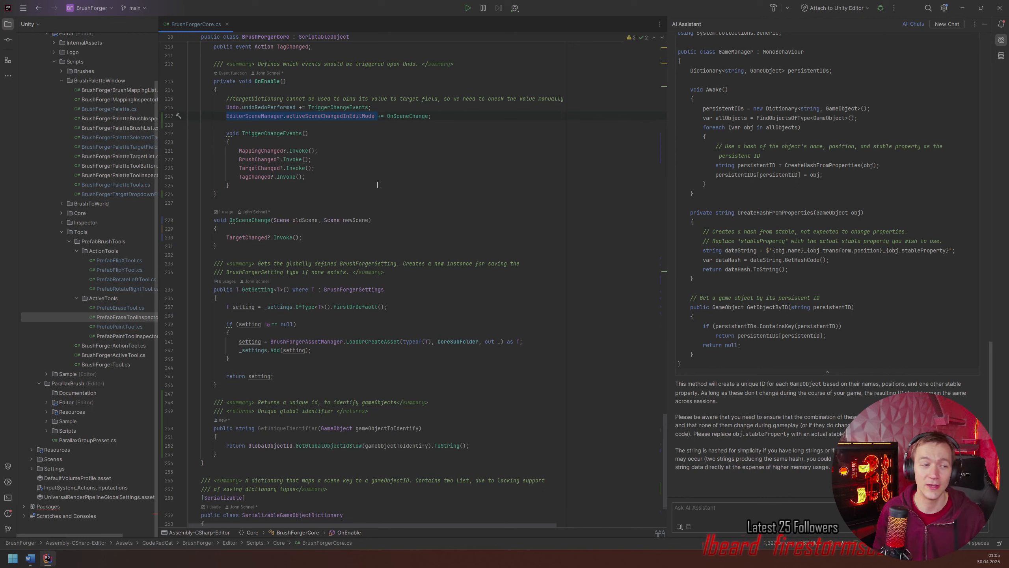
pyautogui.click(244, 238)
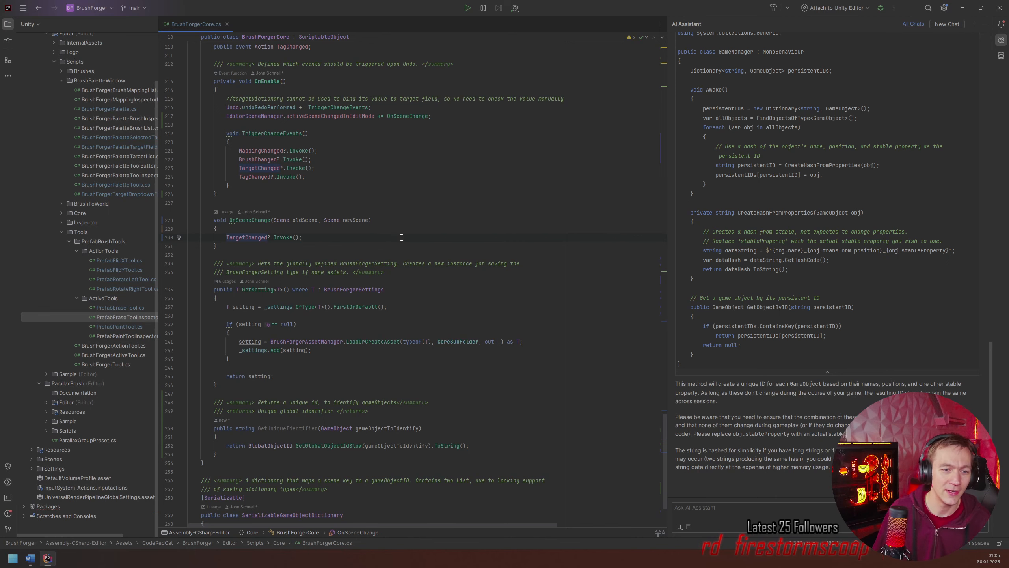
# - Follow the TargetChanged event from OnSceneChange back to the getter and setter of the Target property
pyautogui.moveTo(258, 239)
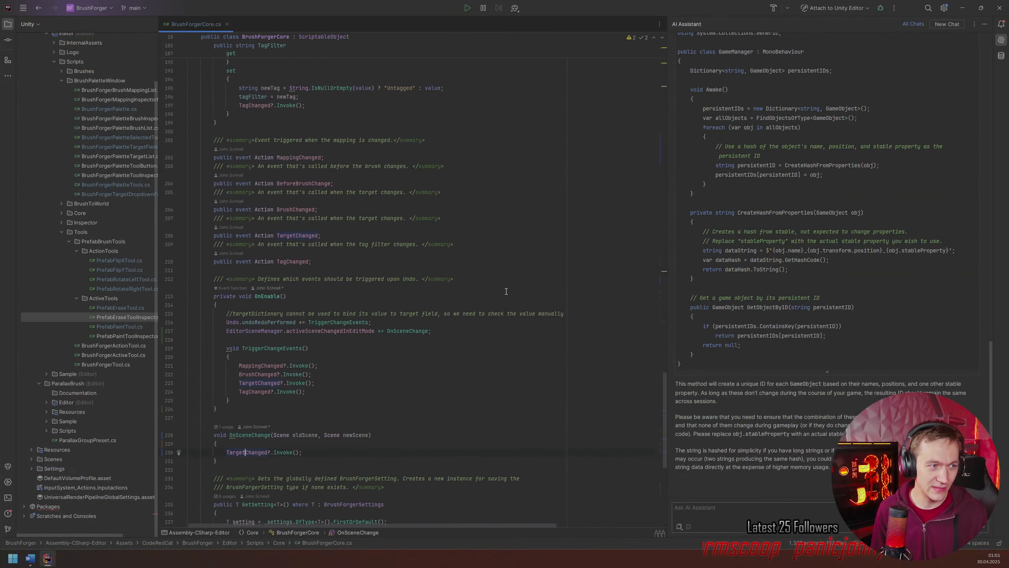
pyautogui.scroll(20, 506, 292)
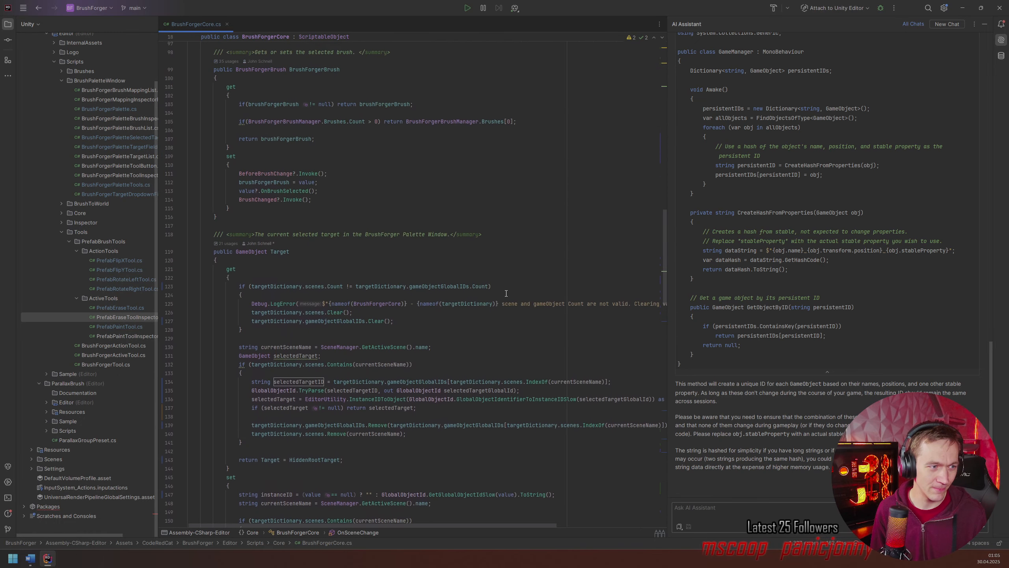
pyautogui.scroll(-5, 506, 293)
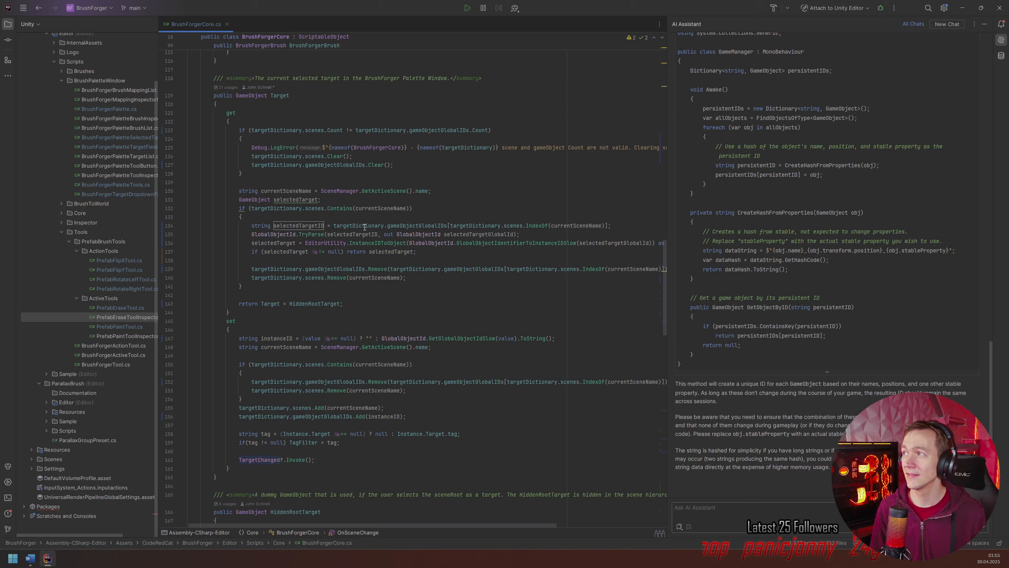
# - Examine how the Target getter in BrushForgerCore.cs resolves the stored global object ID into the selected target
pyautogui.moveTo(365, 227)
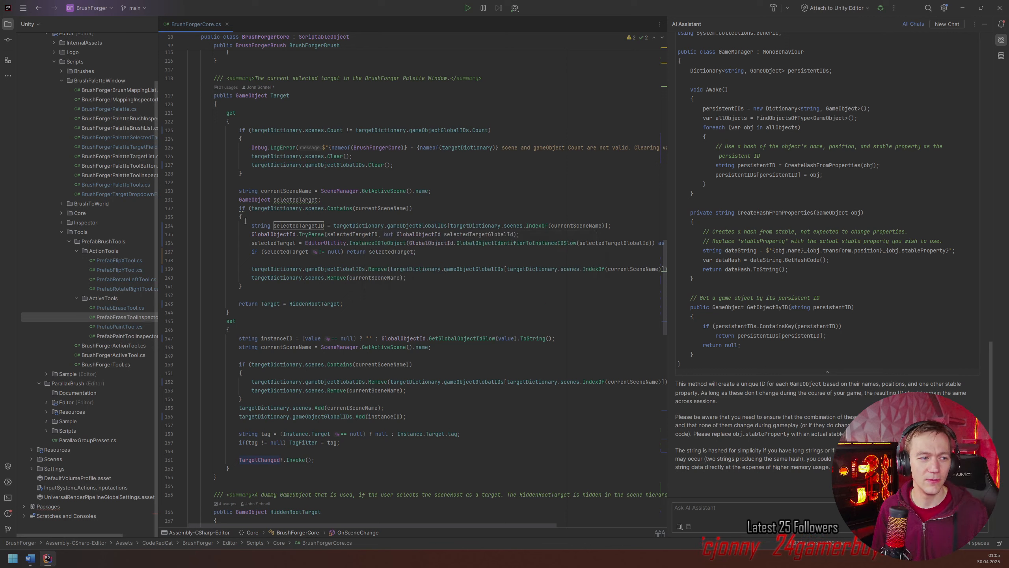
pyautogui.moveTo(251, 225); pyautogui.dragTo(275, 243)
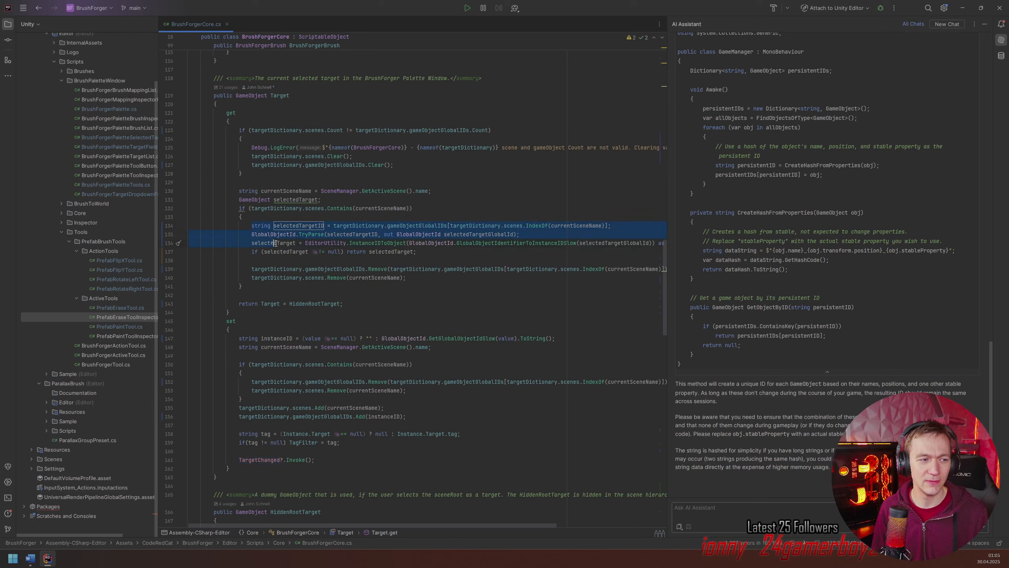
pyautogui.moveTo(611, 243); pyautogui.dragTo(302, 242)
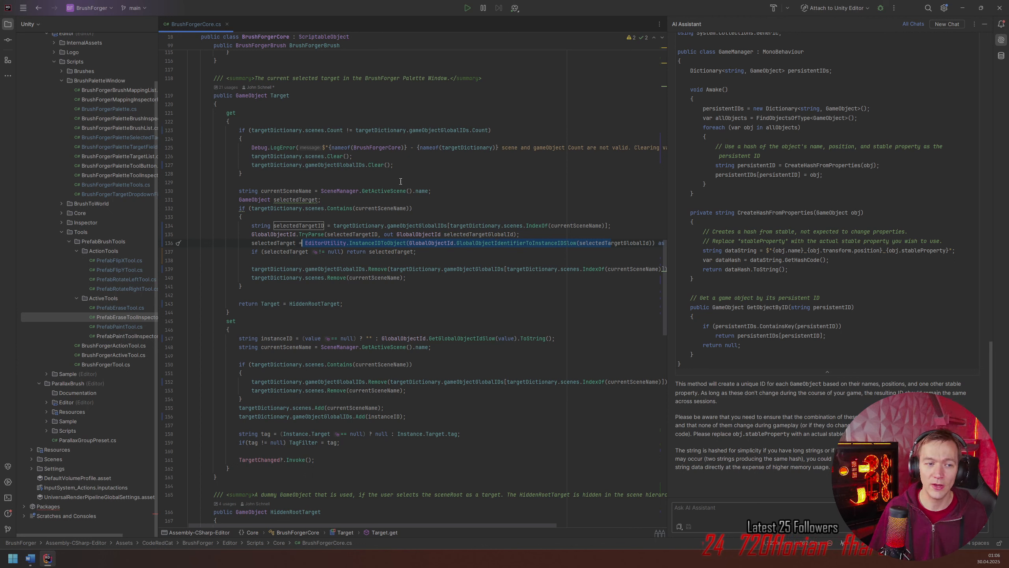
pyautogui.moveTo(256, 225); pyautogui.dragTo(437, 244)
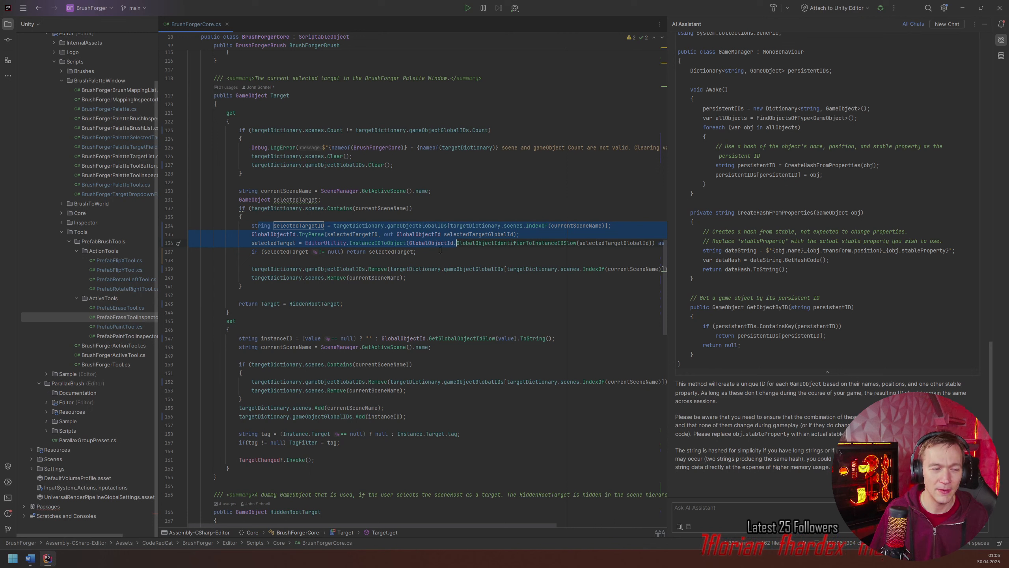
pyautogui.moveTo(252, 243); pyautogui.dragTo(543, 237)
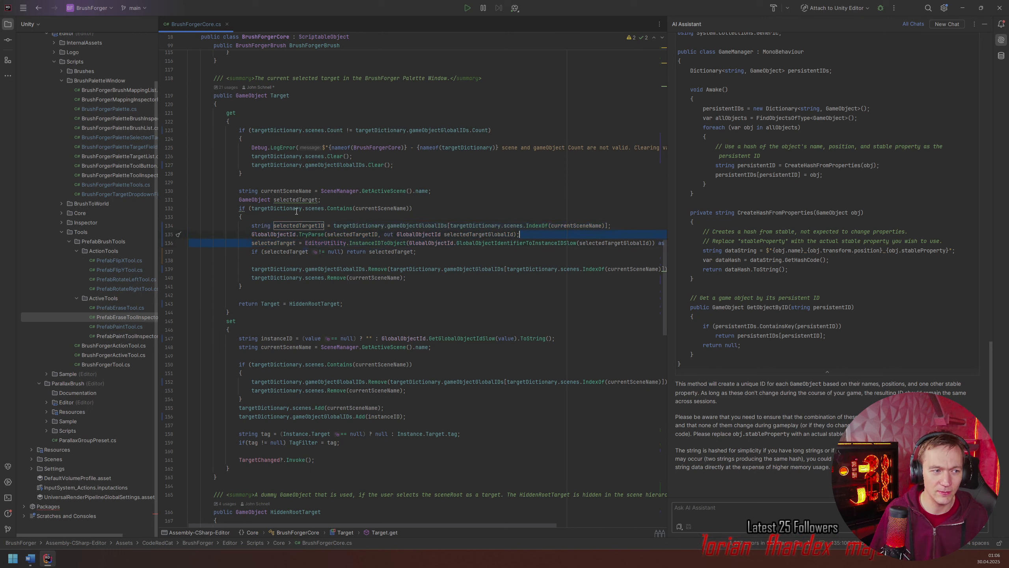
pyautogui.moveTo(241, 208); pyautogui.dragTo(365, 285)
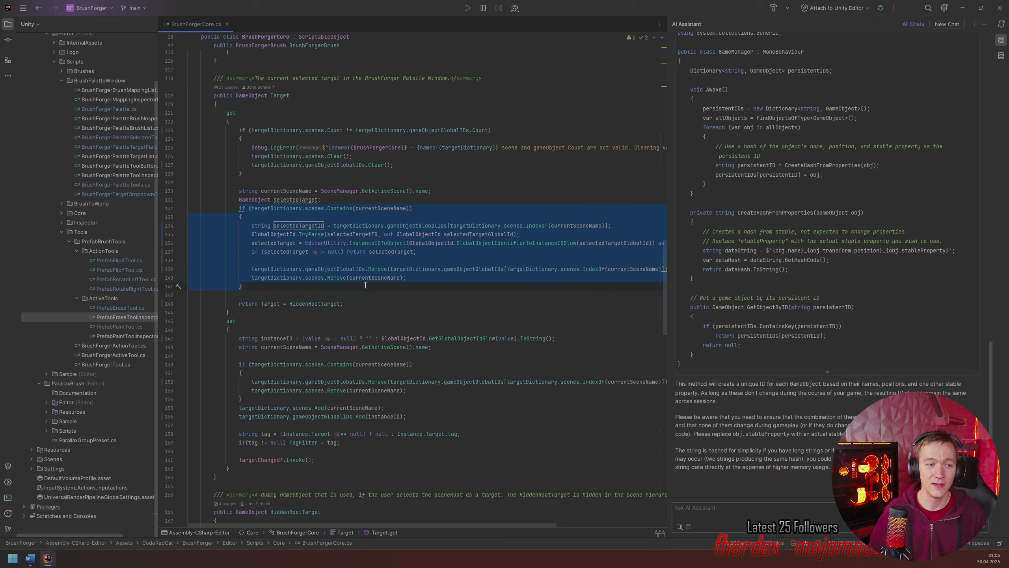
pyautogui.click(489, 243)
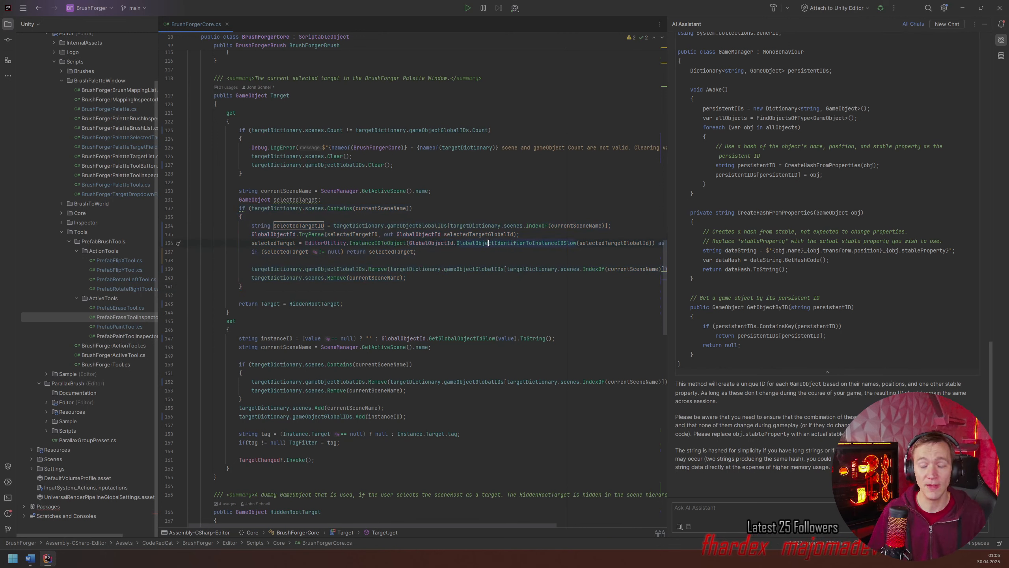
pyautogui.moveTo(488, 243)
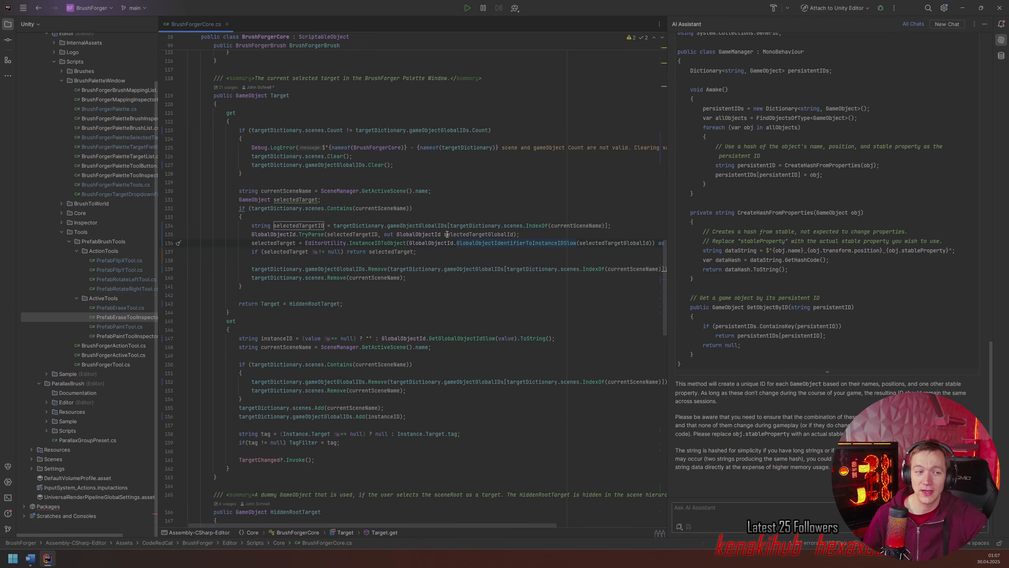
pyautogui.moveTo(431, 246)
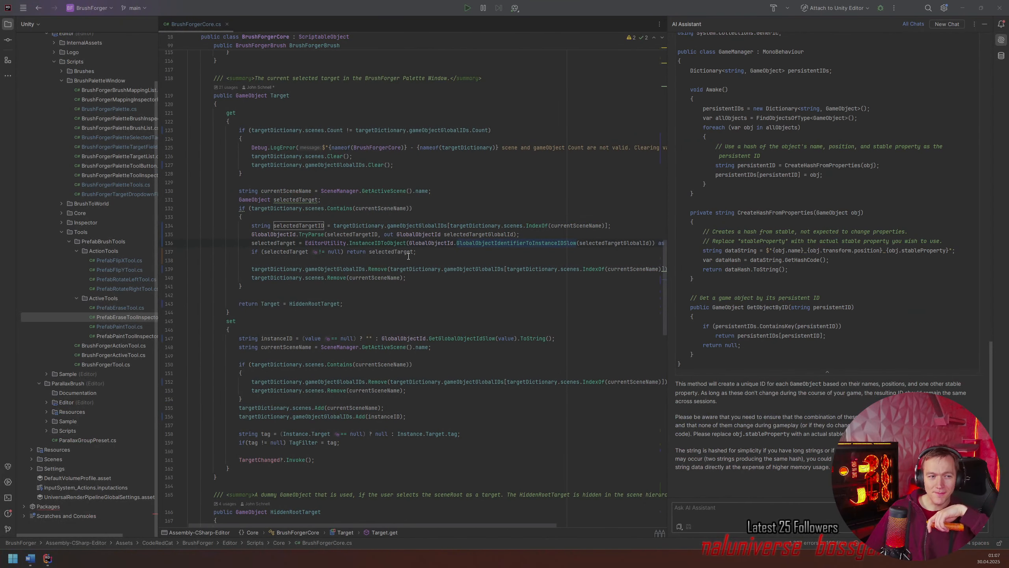
# - Insert blank lines after the selectedTarget null check in the Target getter
pyautogui.click(434, 253)
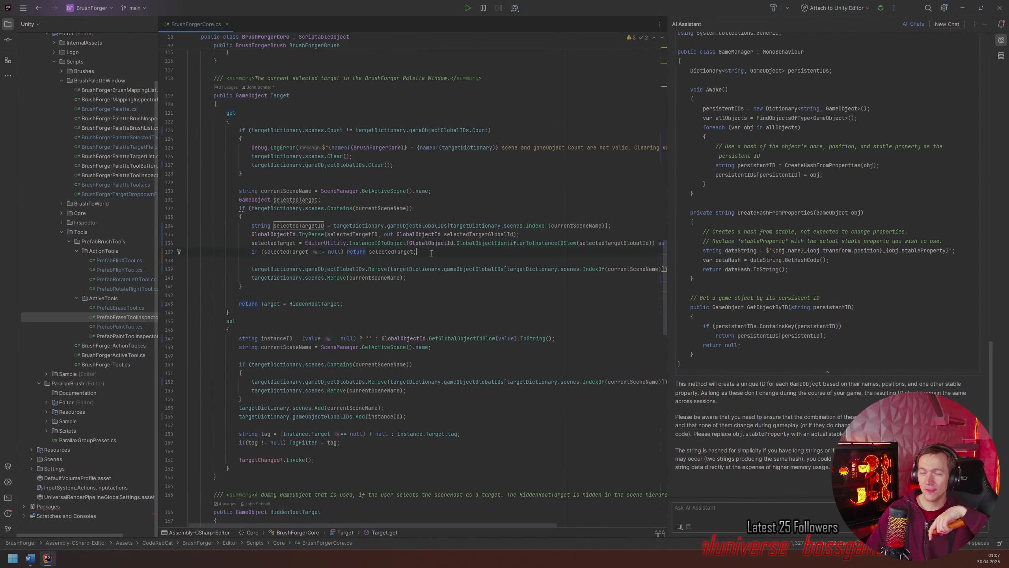
pyautogui.press('Return')
pyautogui.press('Return')
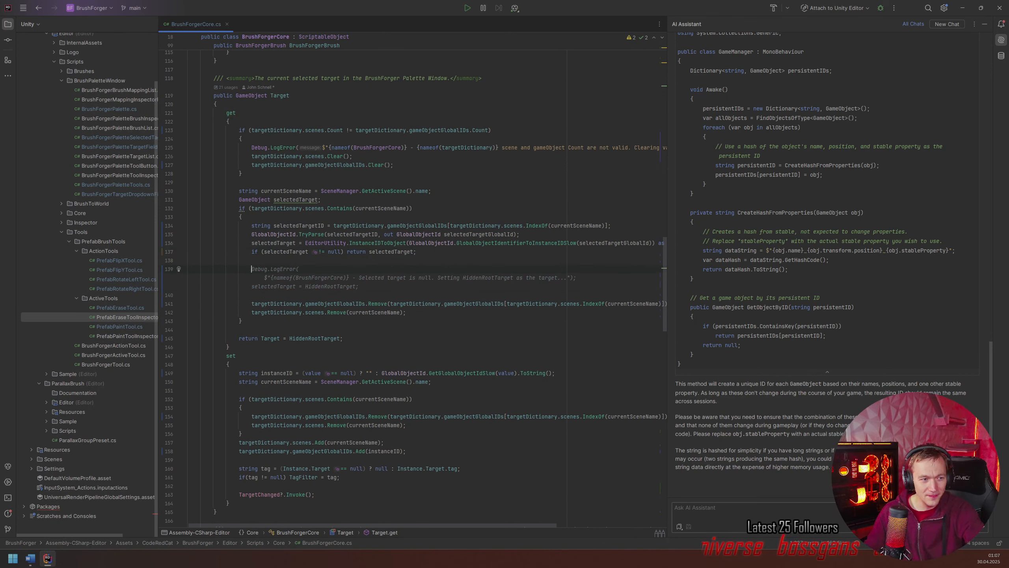
# - Switch to the Unity editor and inspect the instance ID of ParallaxTilemap(0) in the Sample scene
pyautogui.hotkey('alt', 'Tab')
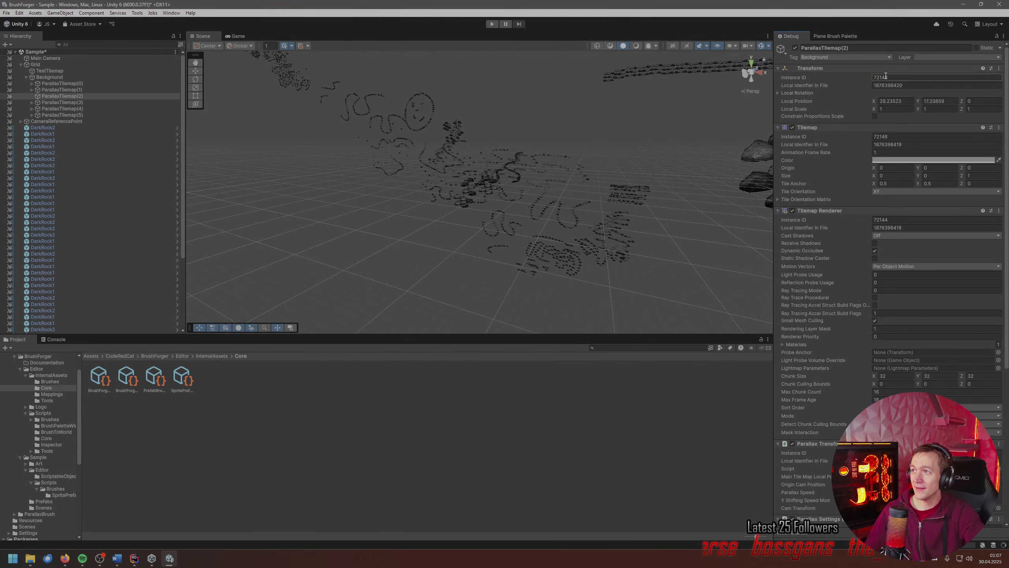
pyautogui.hotkey('alt', 'Tab')
pyautogui.hotkey('alt', 'Tab')
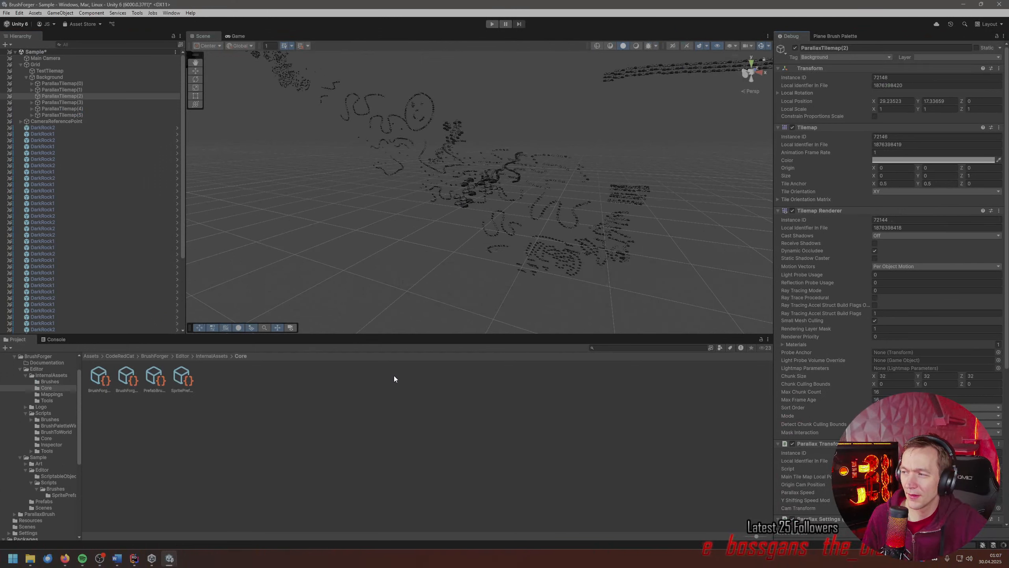
pyautogui.click(89, 84)
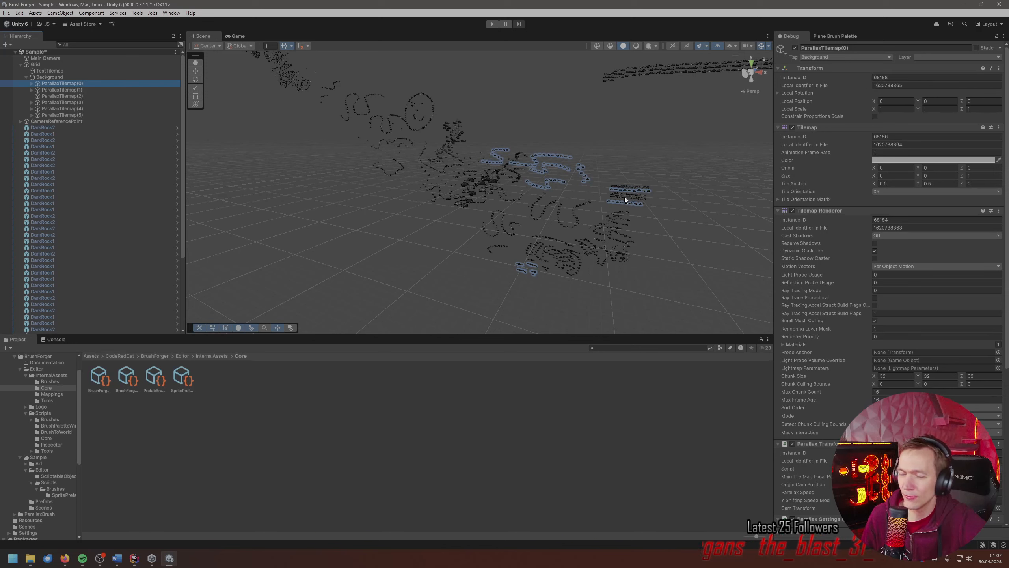
# - Collapse the Editor subfolders in the project tree and open TestScene from the Sample folder's Scenes
pyautogui.click(27, 375)
pyautogui.click(26, 388)
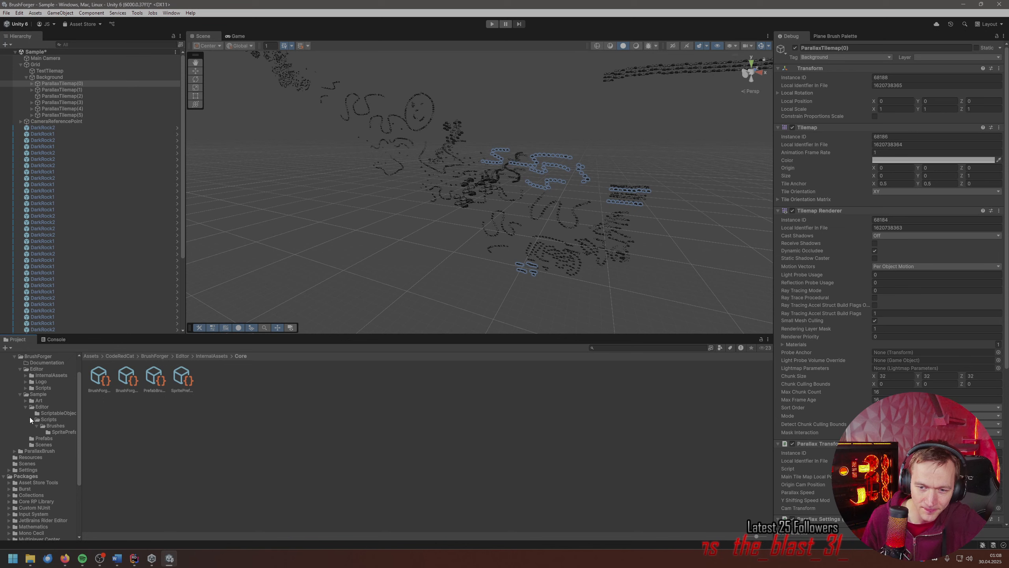
pyautogui.click(27, 407)
pyautogui.click(40, 420)
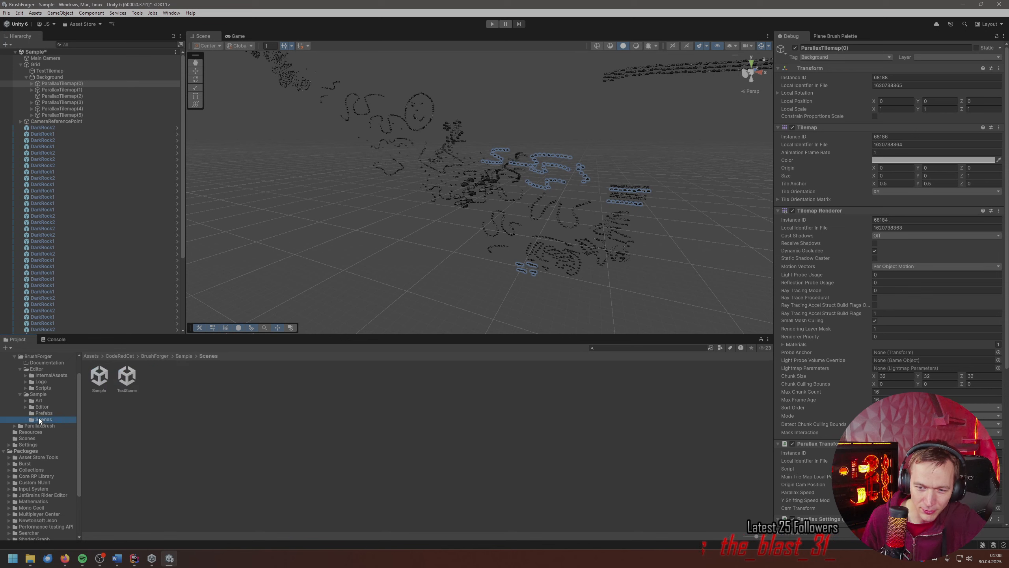
pyautogui.doubleClick(129, 376)
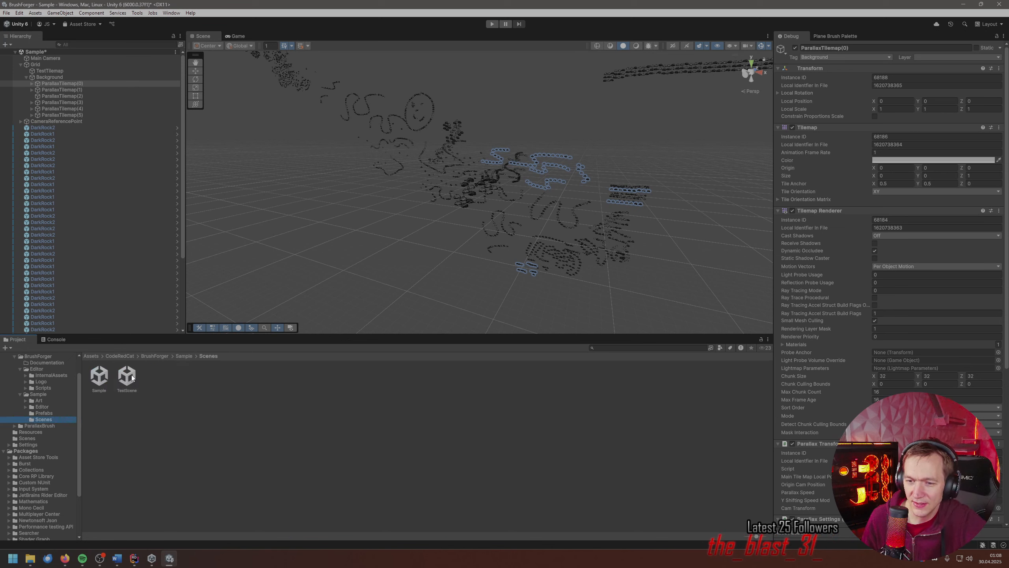
pyautogui.click(527, 295)
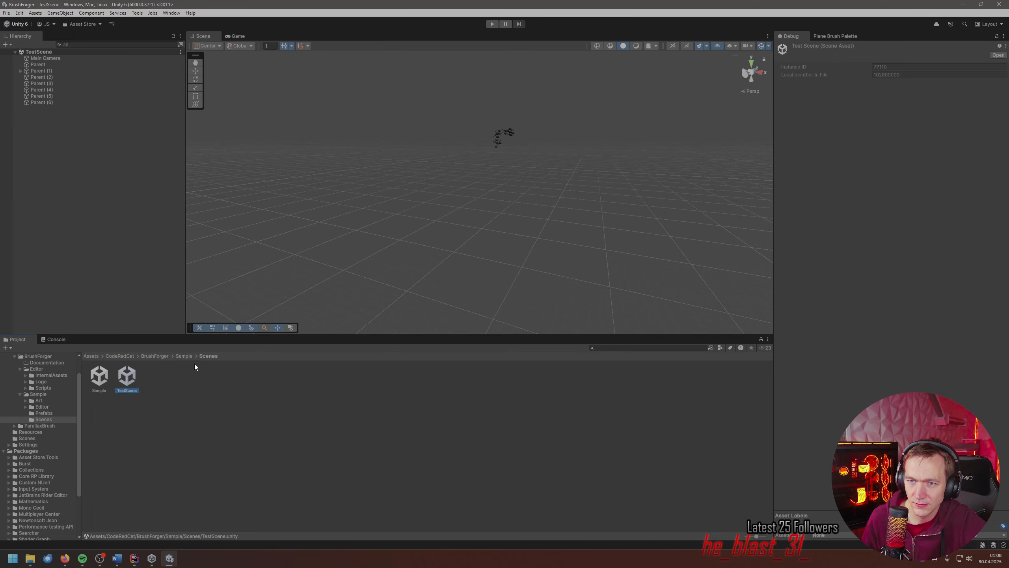
# - Reopen the Sample scene and check the instance IDs of the first three ParallaxTilemap objects under Grid > Background
pyautogui.doubleClick(103, 373)
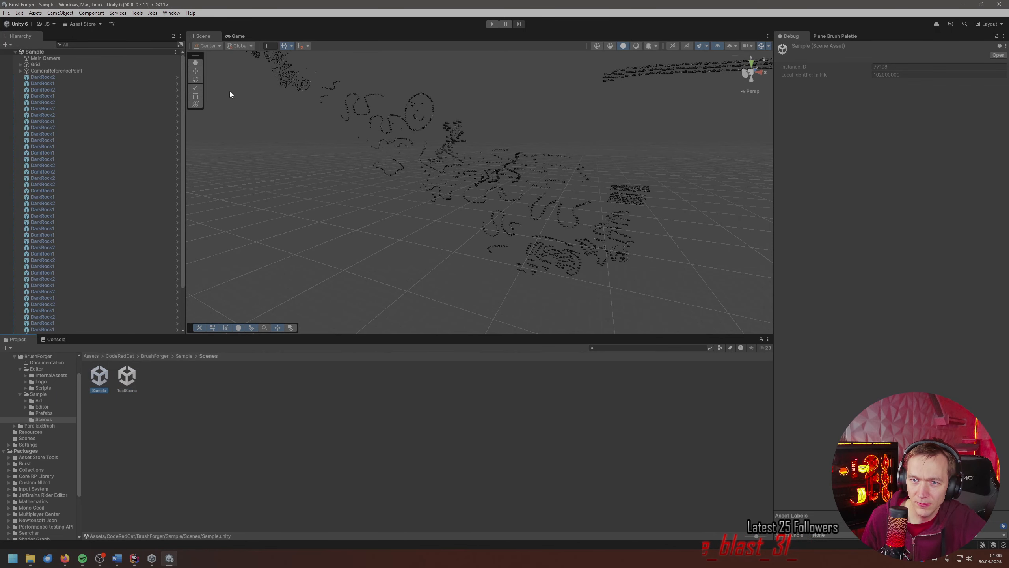
pyautogui.click(21, 64)
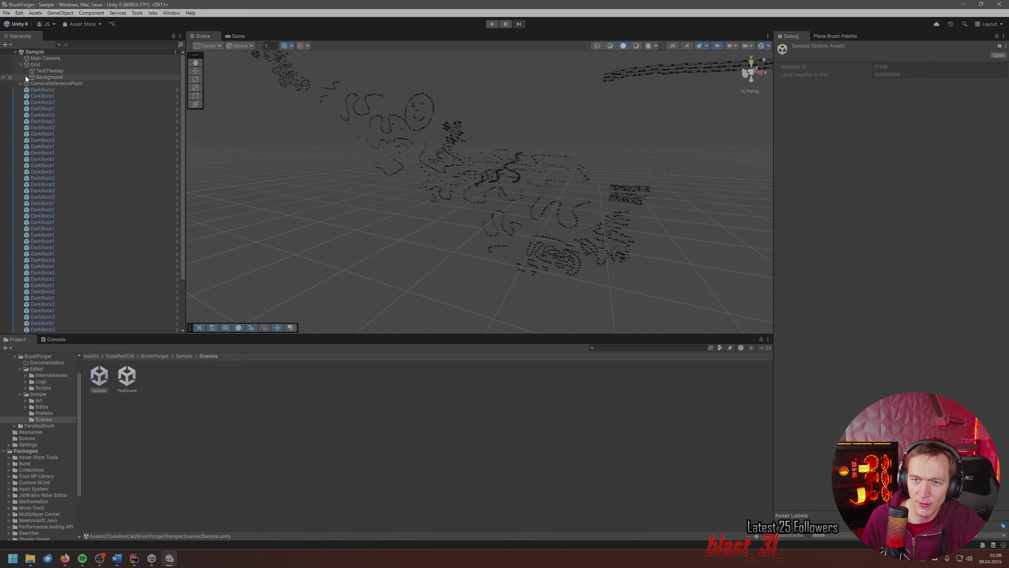
pyautogui.click(26, 78)
pyautogui.click(67, 83)
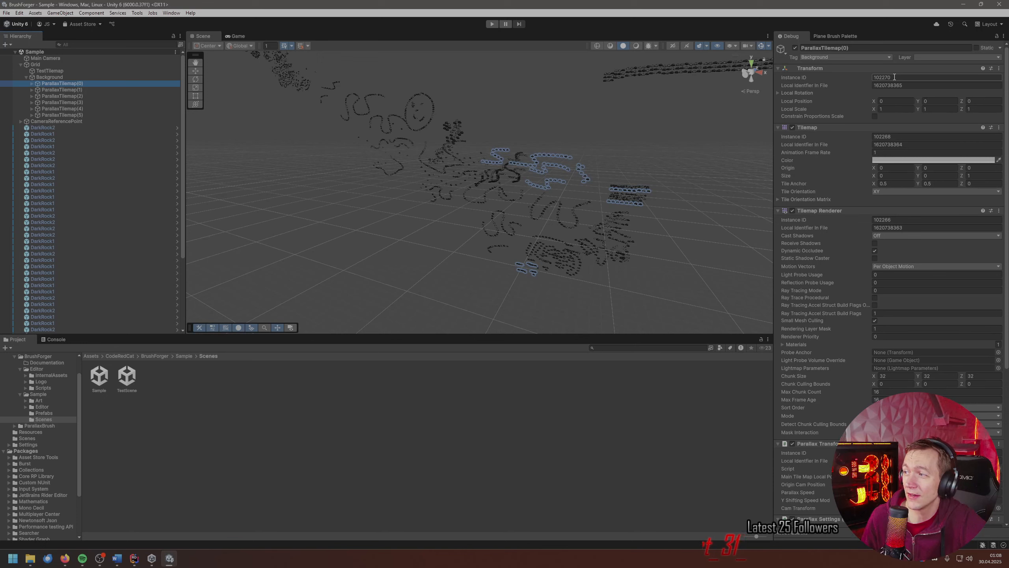
pyautogui.click(82, 90)
pyautogui.click(83, 95)
pyautogui.click(86, 83)
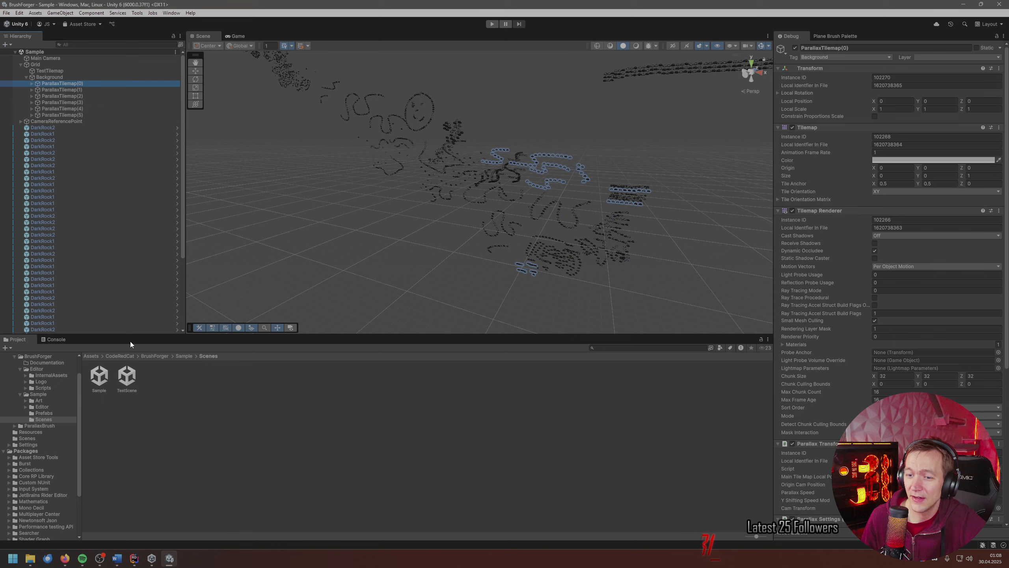
# - Load TestScene and return to the Sample scene once more to recheck the instance ID of ParallaxTilemap(0)
pyautogui.doubleClick(134, 379)
pyautogui.click(107, 380)
pyautogui.doubleClick(99, 378)
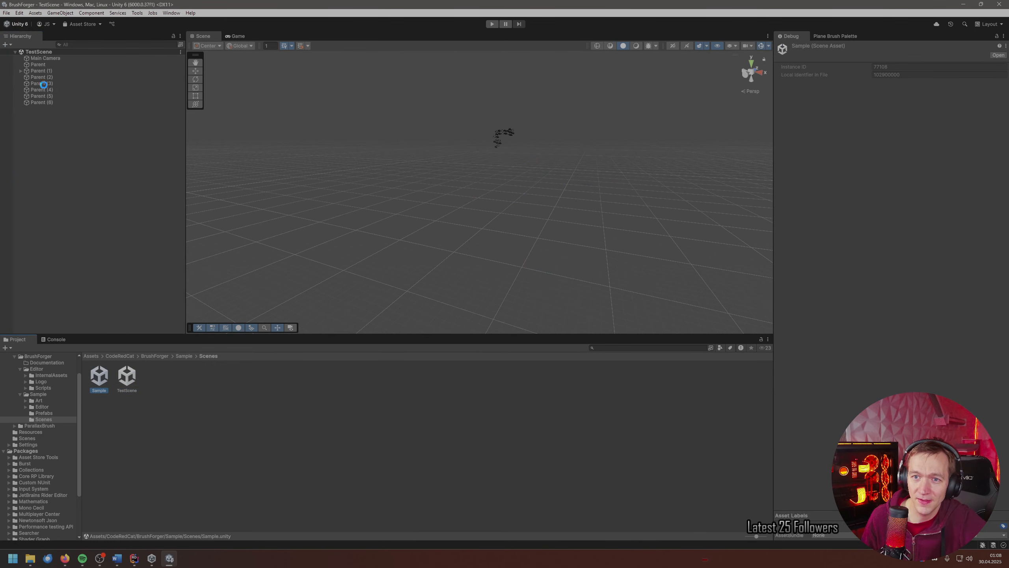
pyautogui.click(21, 65)
pyautogui.click(27, 76)
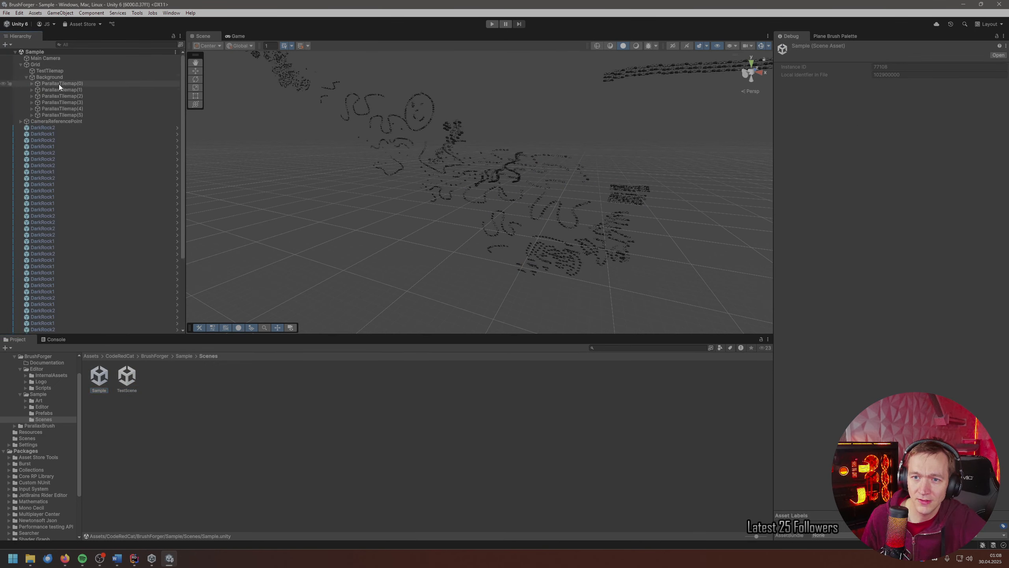
pyautogui.click(70, 83)
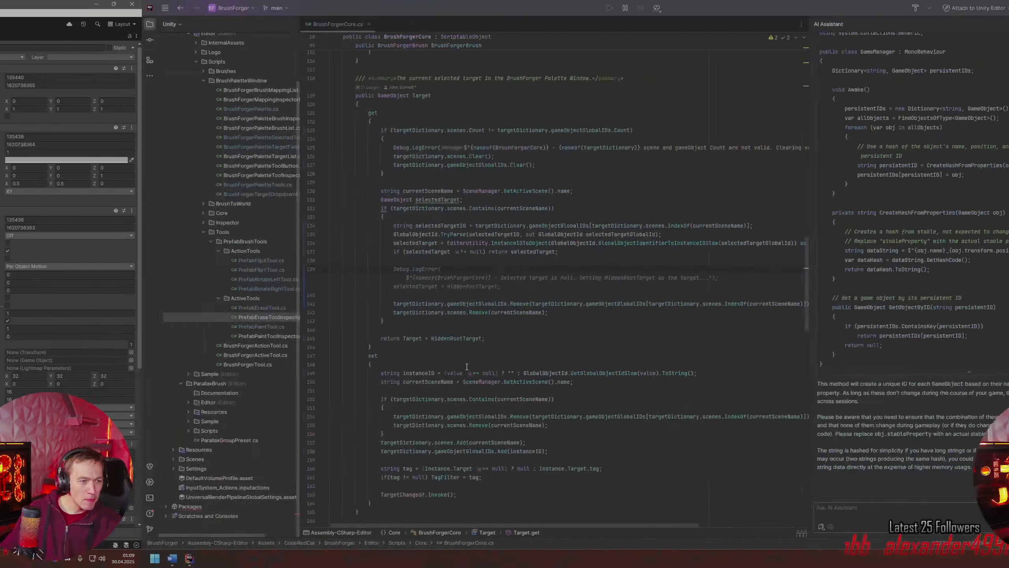
# - Back in Rider, declare a private GameObject field named target between the BrushForgerBrush and Target properties
pyautogui.scroll(3, 268, 255)
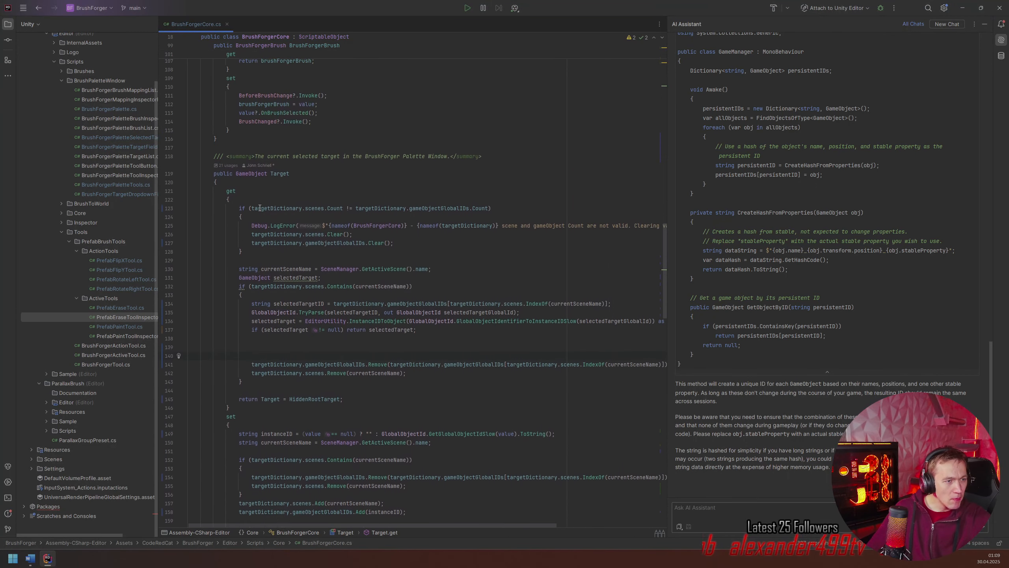
pyautogui.press('Up')
pyautogui.scroll(5, 266, 228)
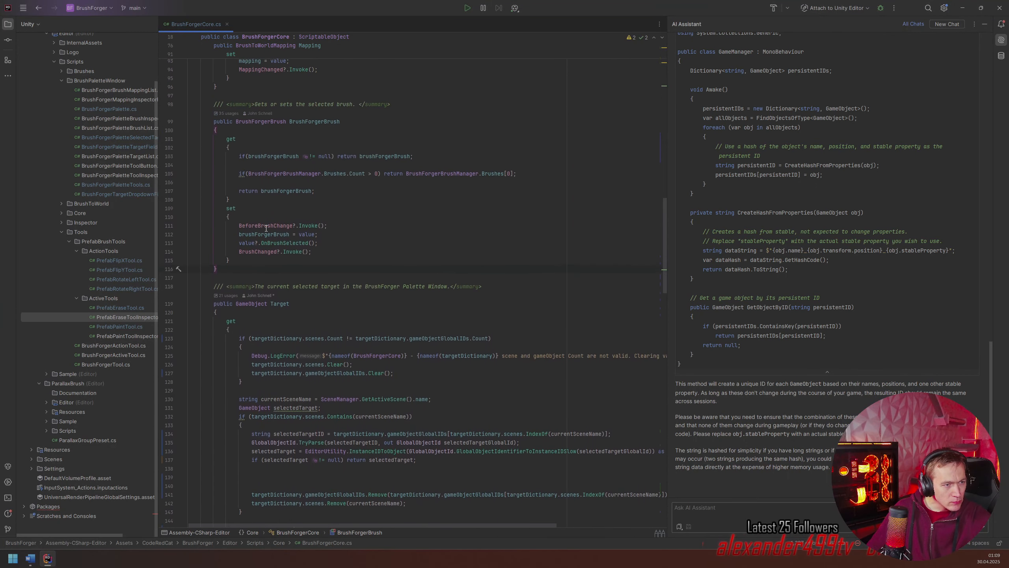
pyautogui.press('Return')
pyautogui.press('Return')
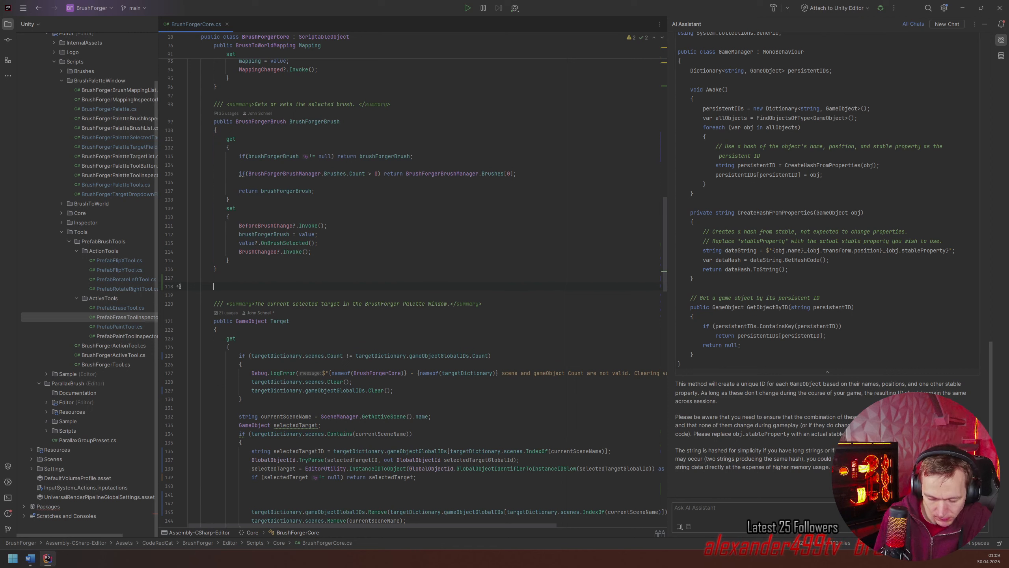
pyautogui.write('priva')
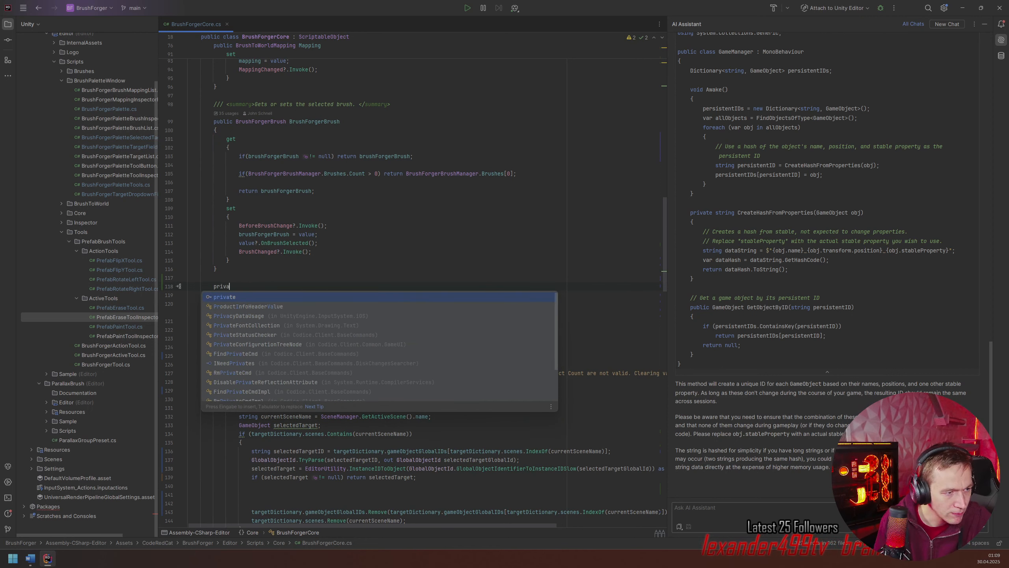
pyautogui.press('Return')
pyautogui.write('G')
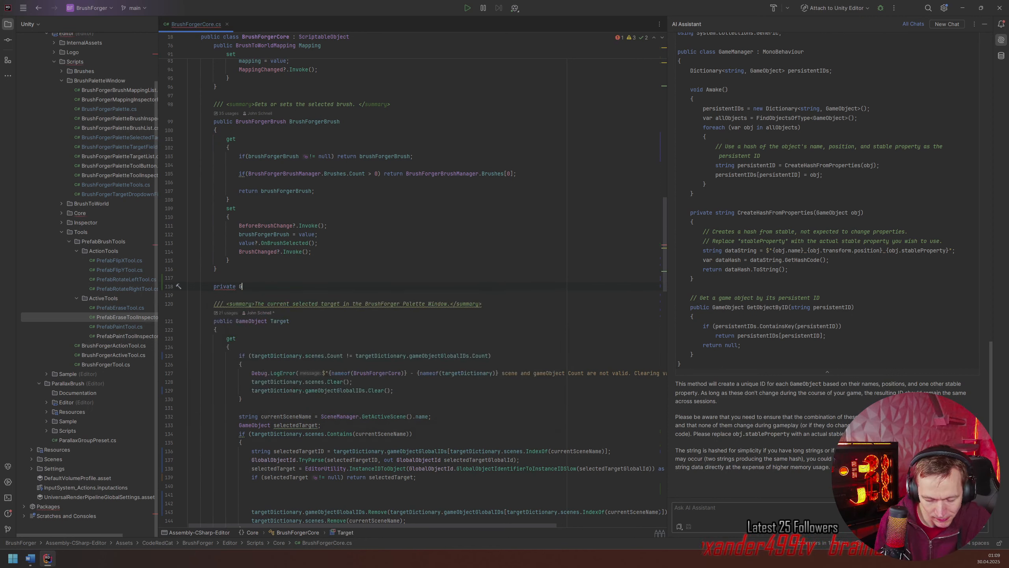
pyautogui.write('ameObject')
pyautogui.press('Return')
pyautogui.write('t')
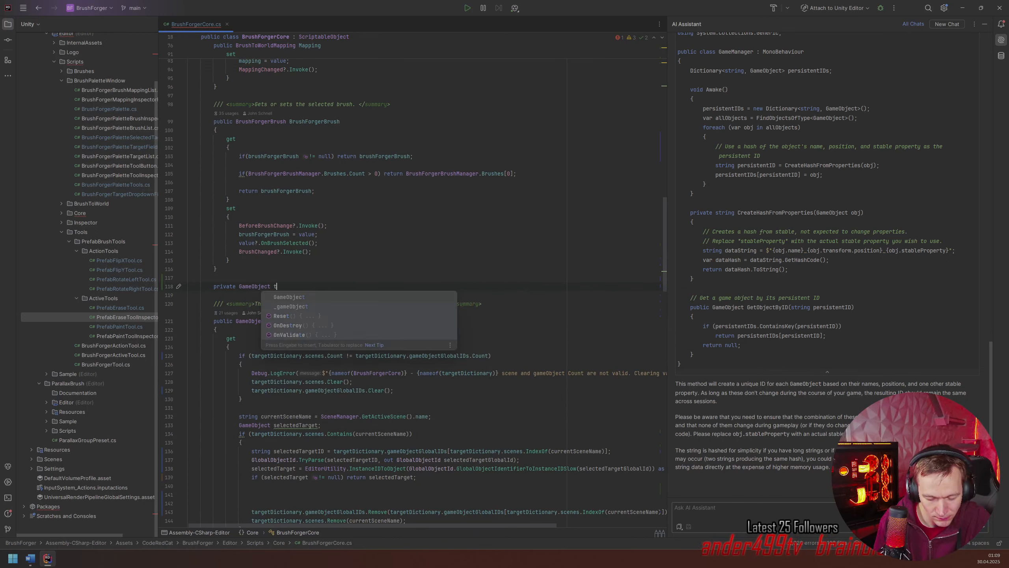
pyautogui.write('arget;')
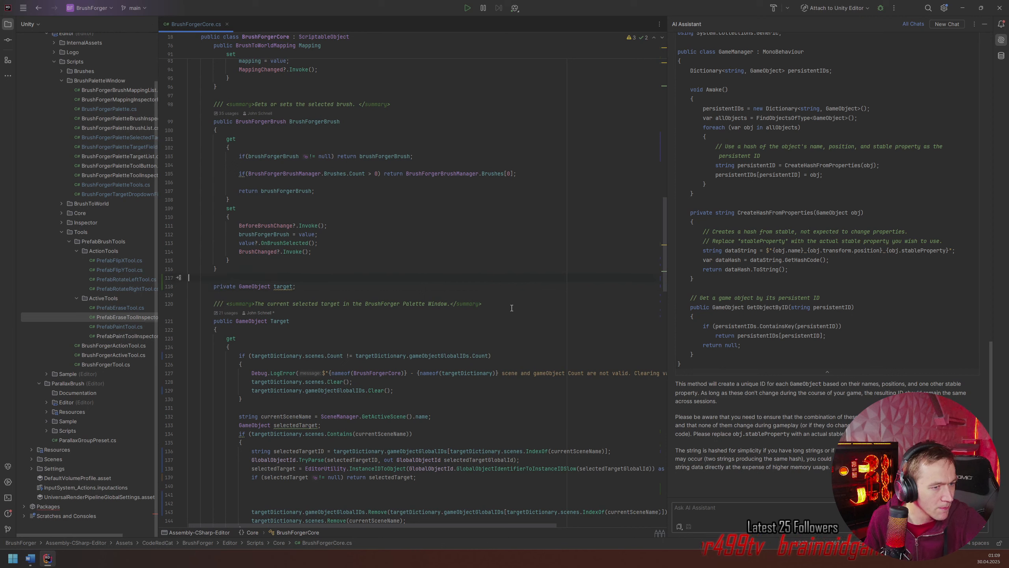
# - Give the new field the summary "The current selected target in the BrushForger Palette Window." and rename it to _target
pyautogui.moveTo(511, 305); pyautogui.dragTo(483, 296)
pyautogui.write('/// <summary>The current selected target in the BrushForger Palette Window.</summary>')
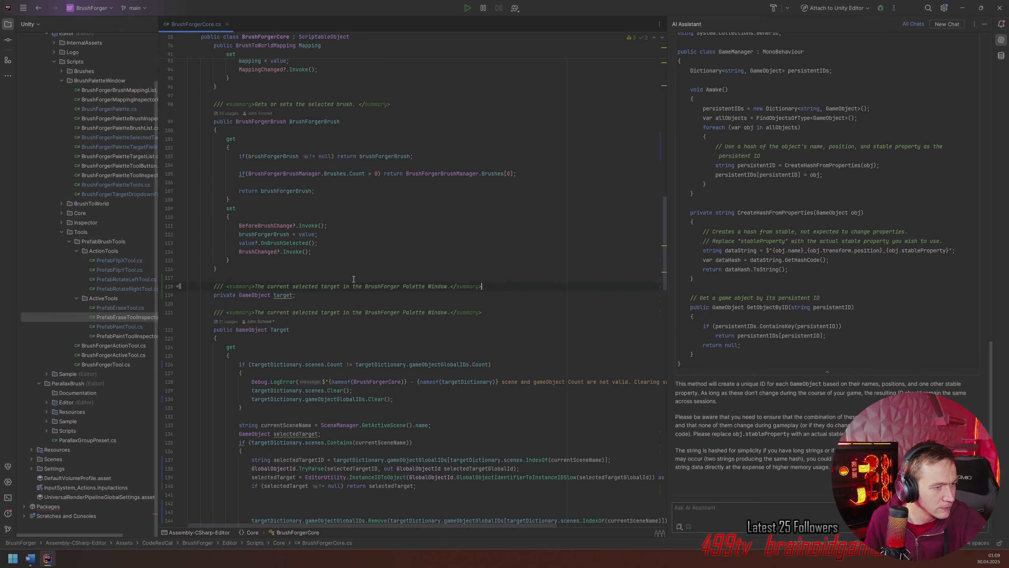
pyautogui.click(279, 295)
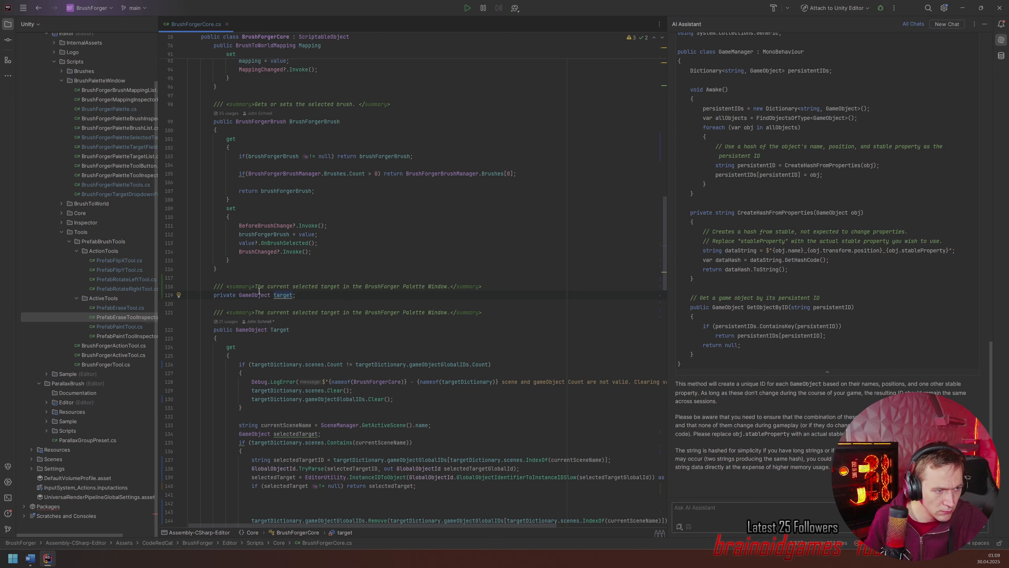
pyautogui.press('Up')
pyautogui.press('Up')
pyautogui.write('_')
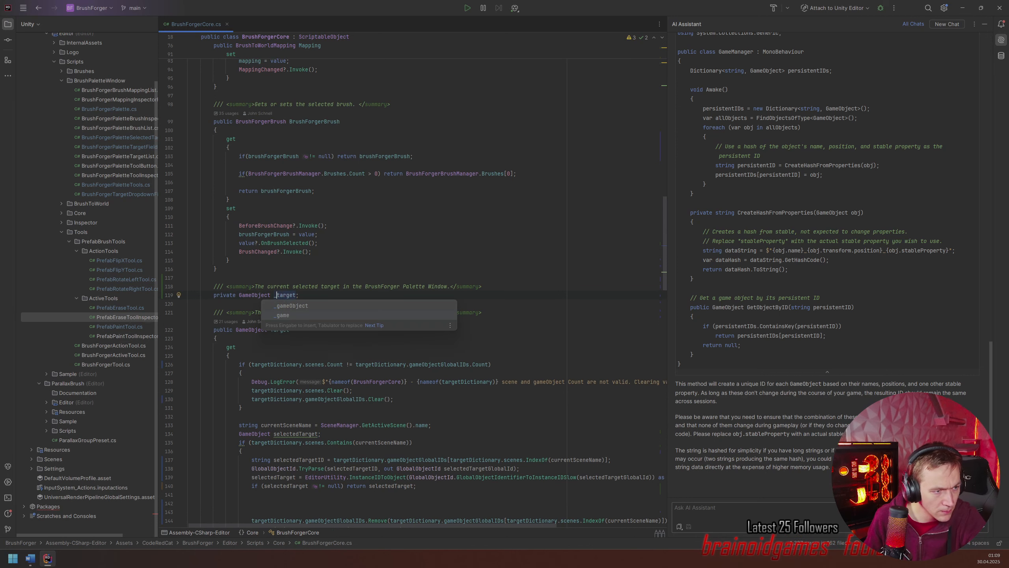
# - Switch to Firefox and search the web for "unity gettype" in a new tab
pyautogui.press('Escape')
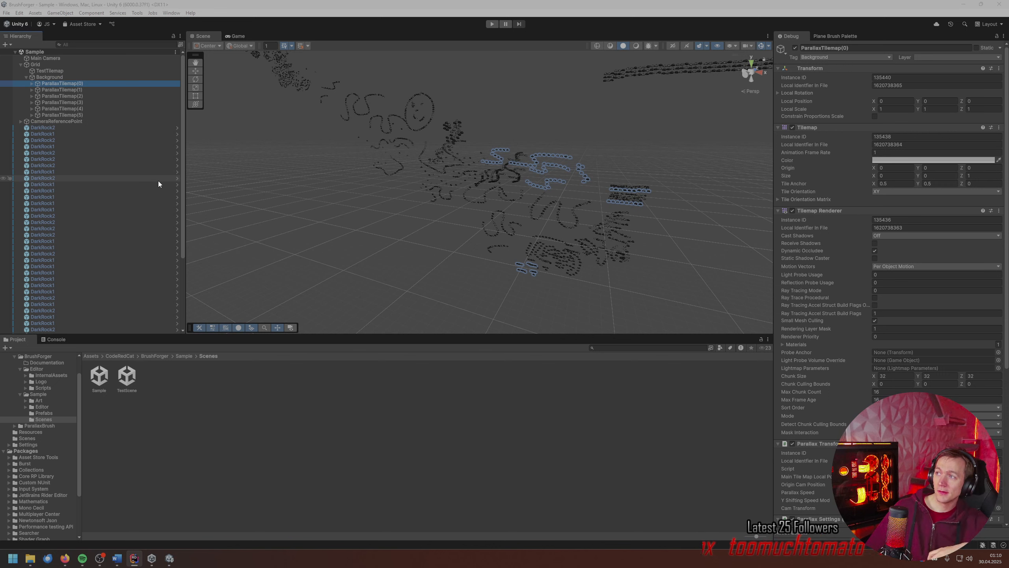
pyautogui.moveTo(65, 558)
pyautogui.click(138, 538)
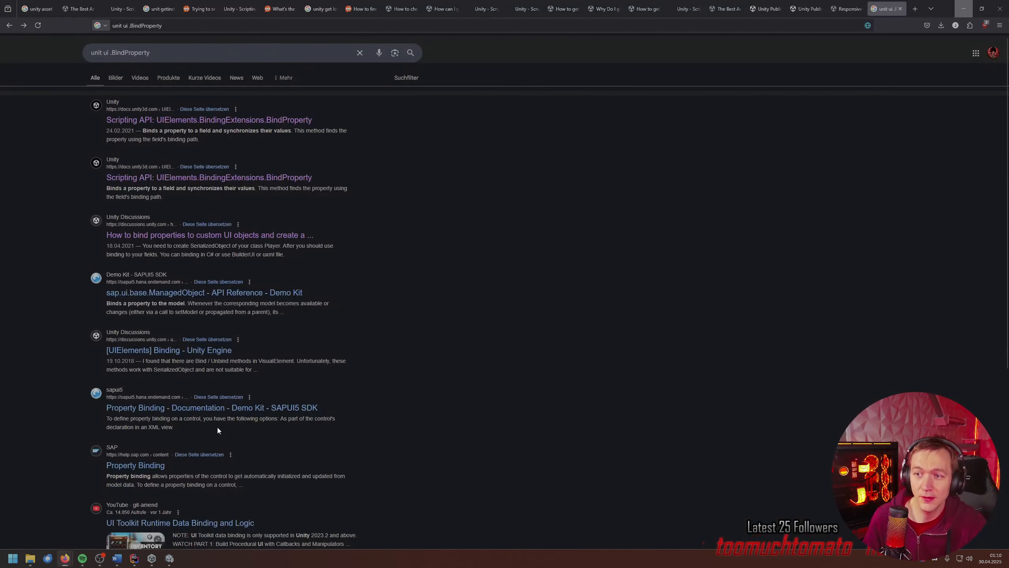
pyautogui.click(914, 8)
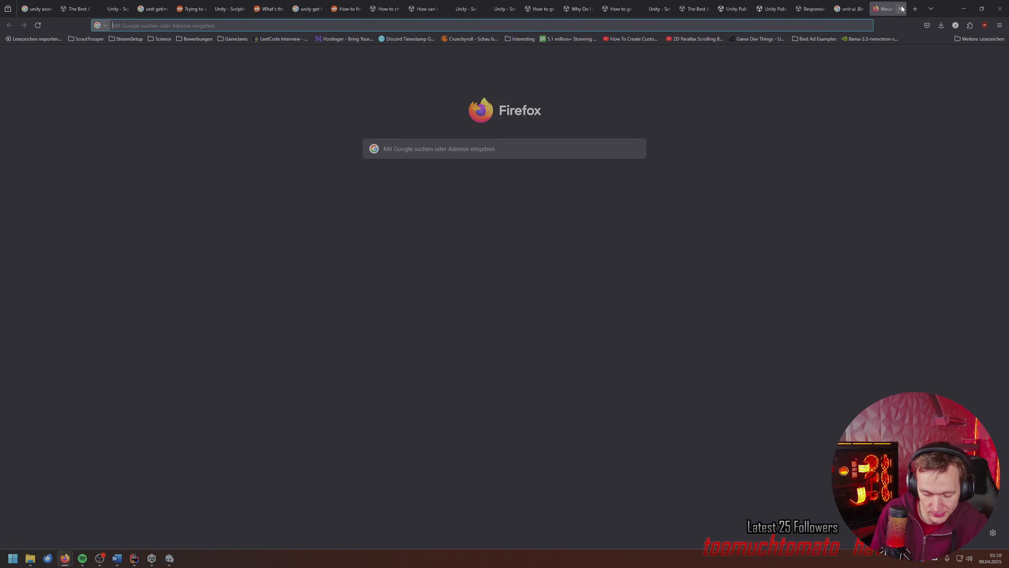
pyautogui.write('unityx')
pyautogui.press('BackSpace')
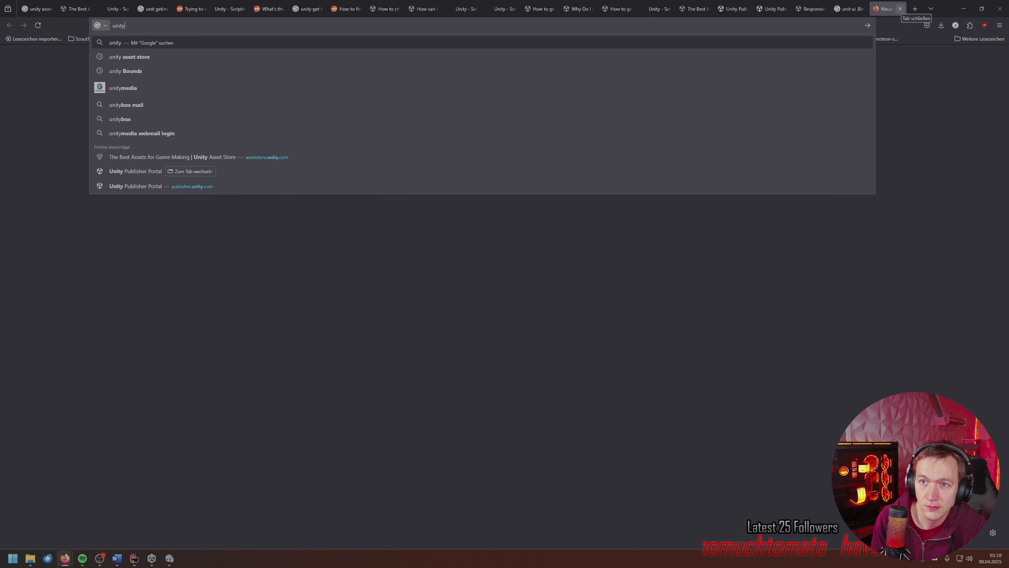
pyautogui.write('gettype')
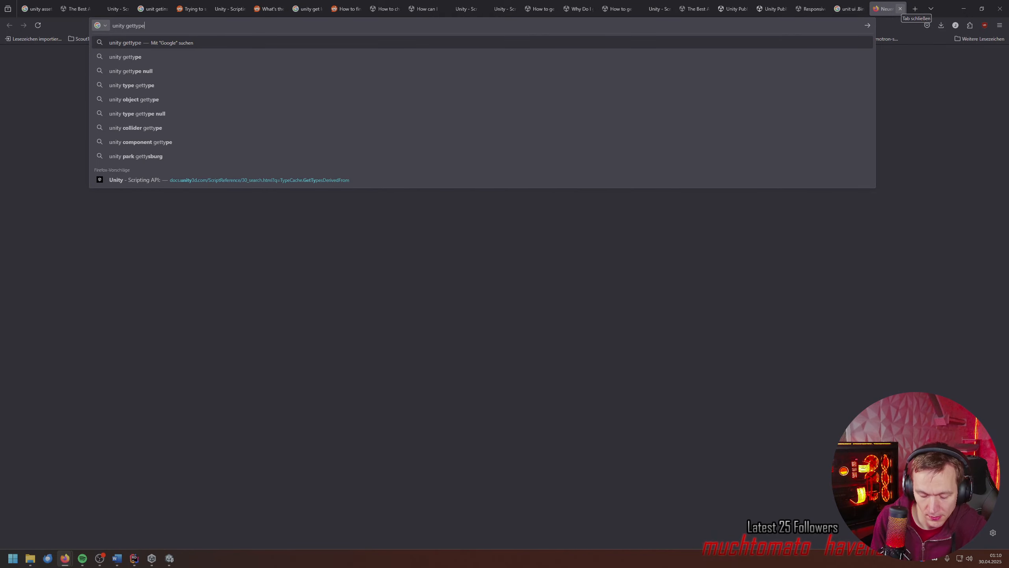
pyautogui.press('Return')
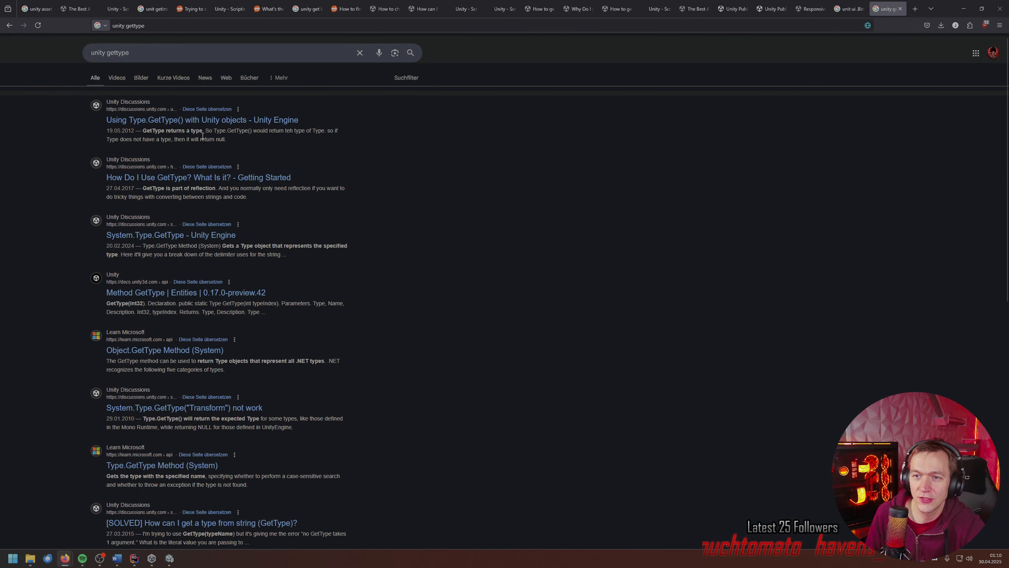
# - Read the Unity Discussions thread "Using Type.GetType() with Unity objects" and its replies, and minimize the browser
pyautogui.click(194, 121)
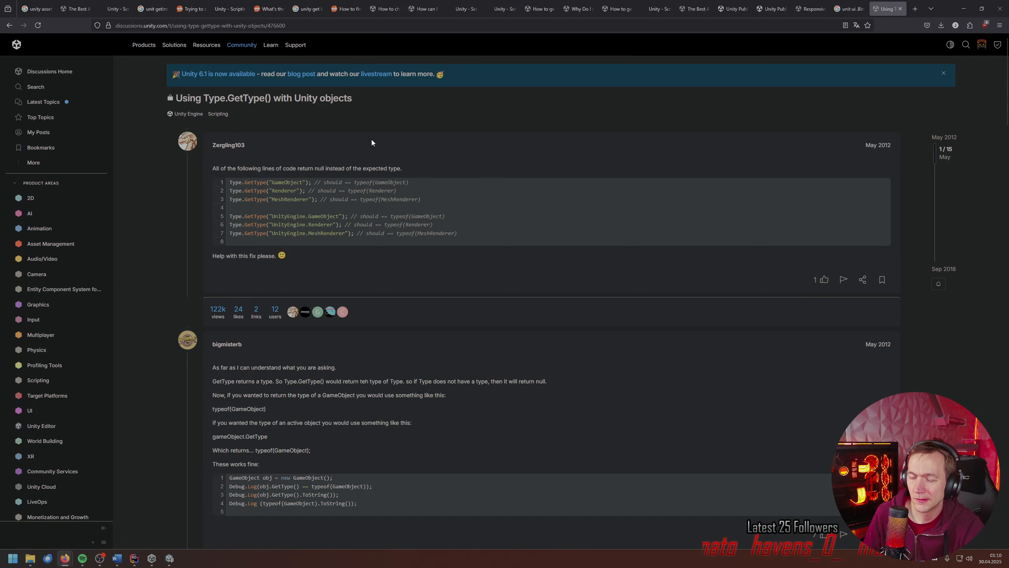
pyautogui.scroll(-9, 371, 139)
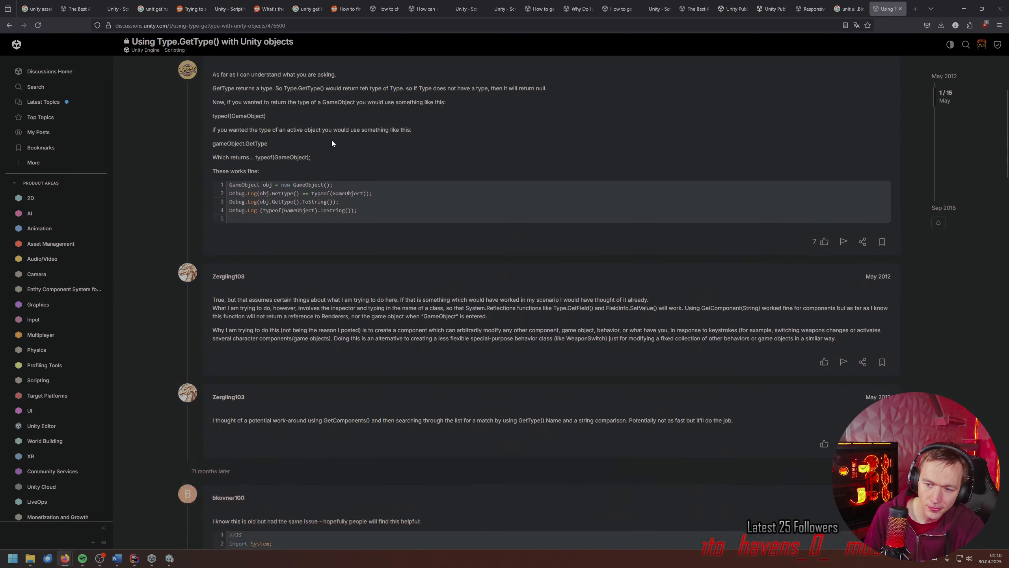
pyautogui.scroll(-4, 332, 141)
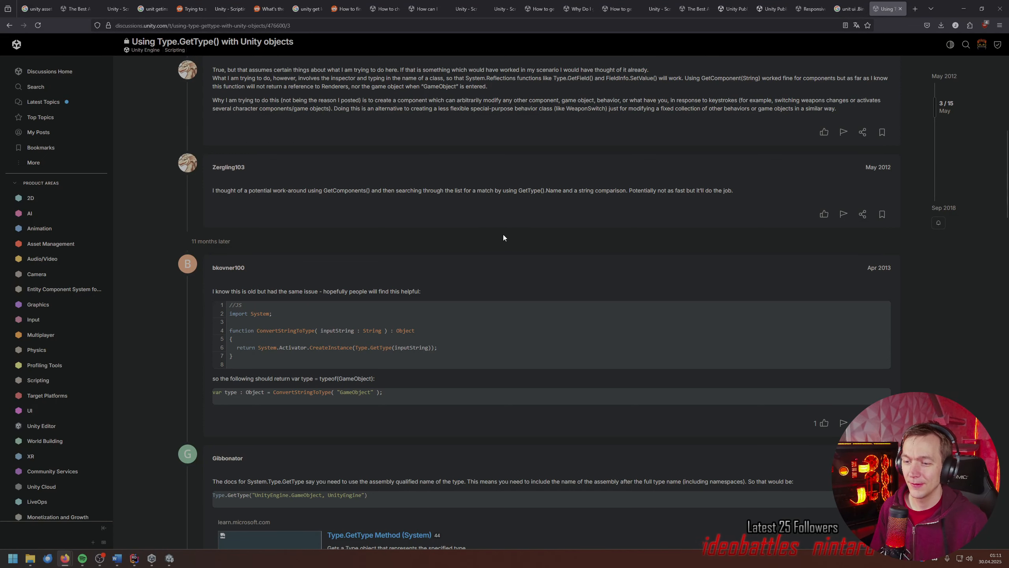
pyautogui.scroll(-3, 481, 254)
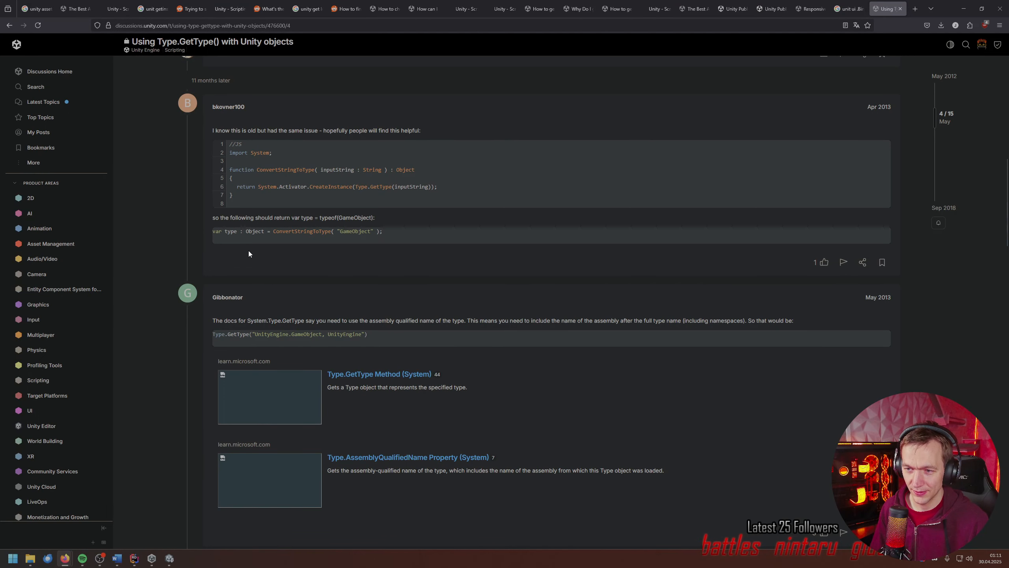
pyautogui.scroll(-8, 251, 263)
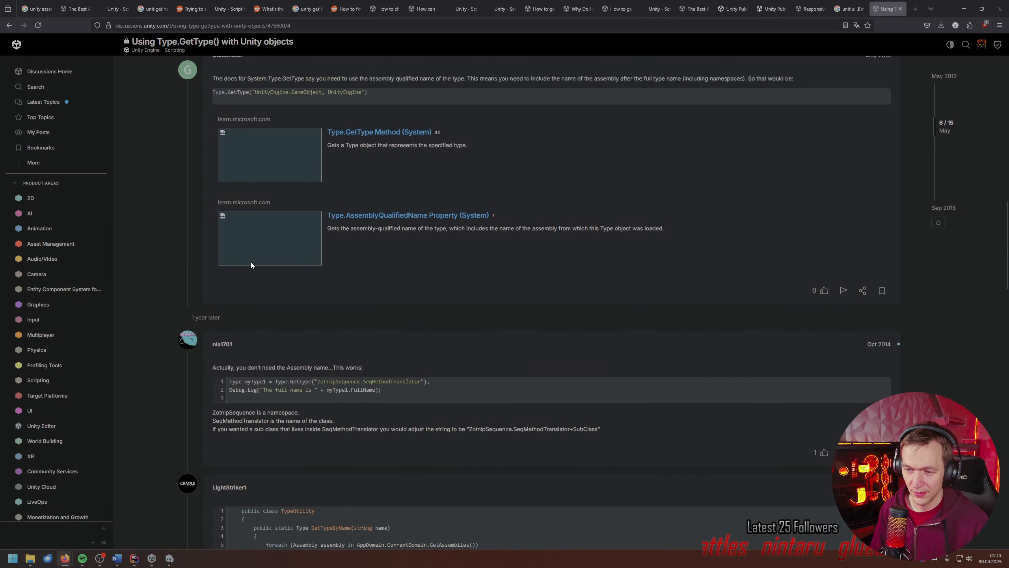
pyautogui.click(963, 9)
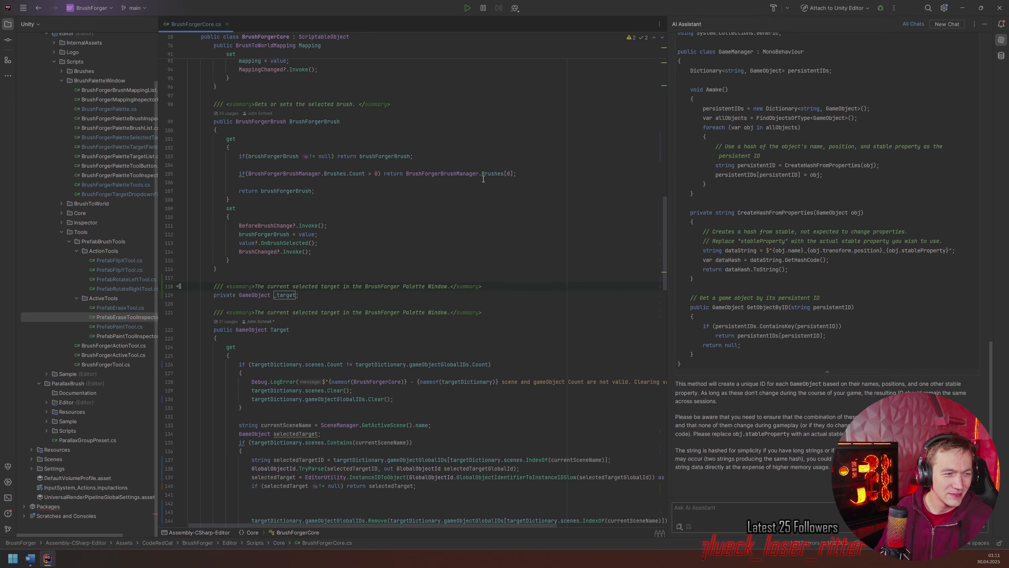
# - Try a selectedTarget.GetType(); statement on the blank line after the null check in the Target getter
pyautogui.click(376, 349)
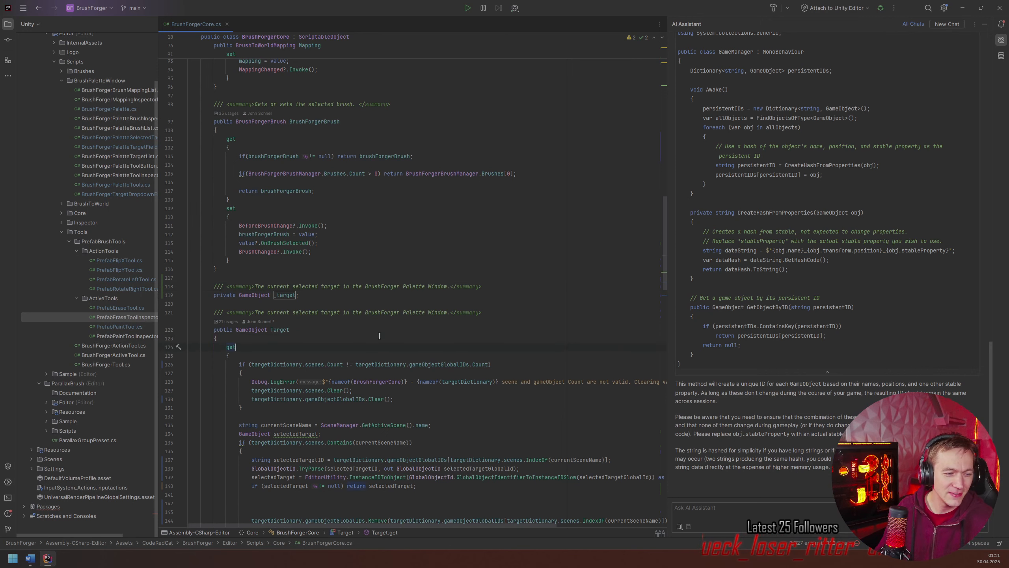
pyautogui.scroll(-6, 375, 342)
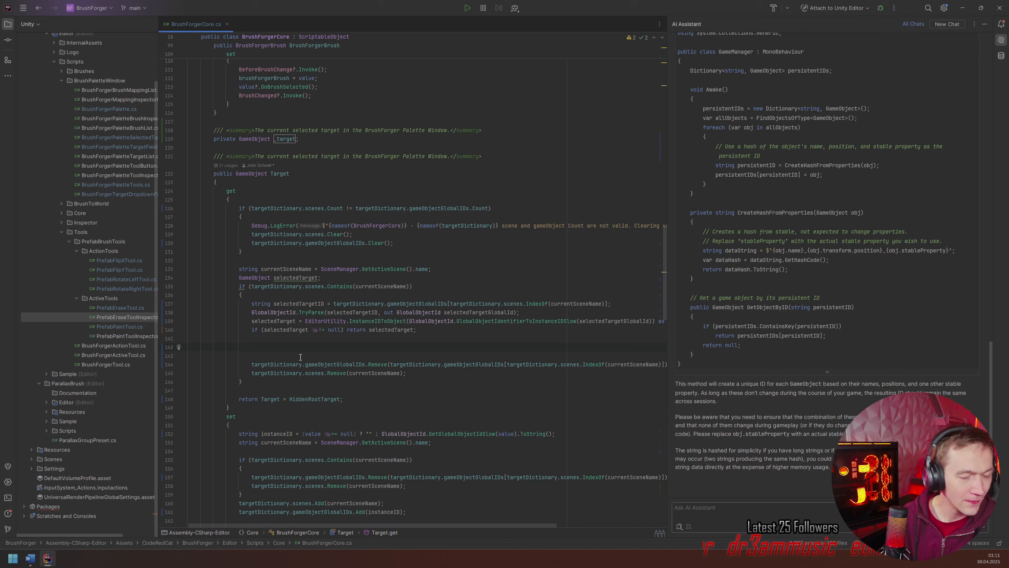
pyautogui.write('se')
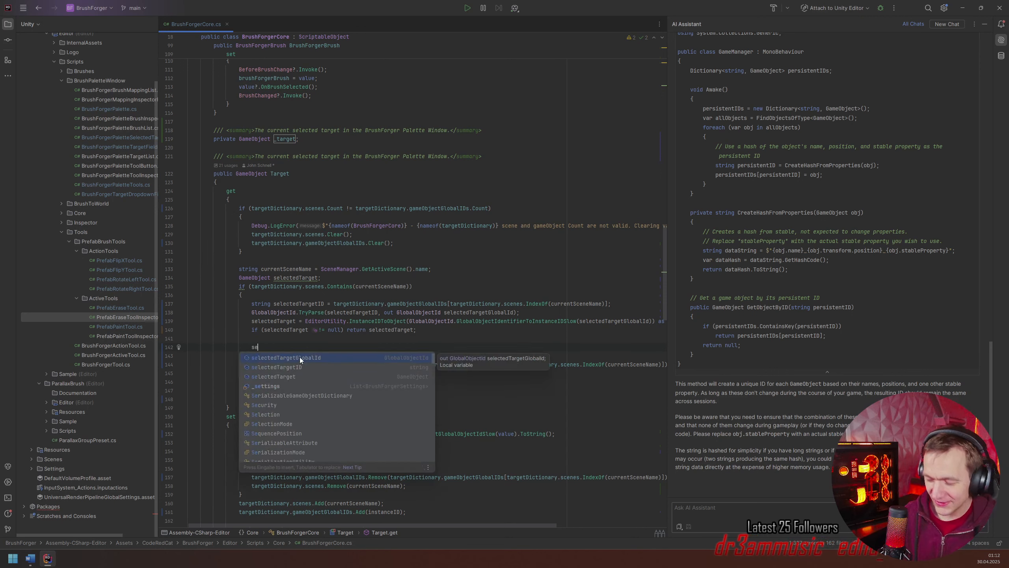
pyautogui.press('Down')
pyautogui.press('Down')
pyautogui.press('Return')
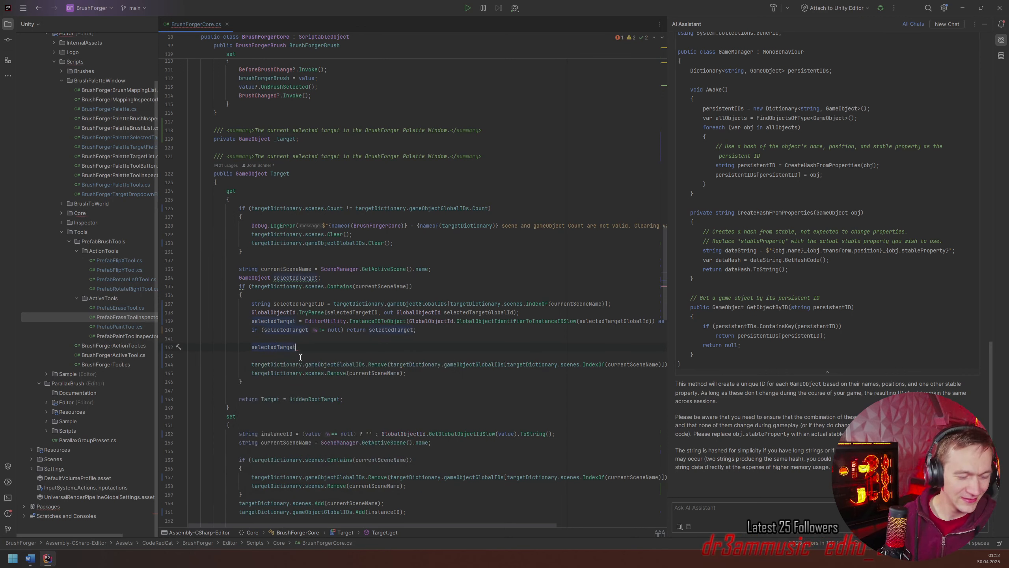
pyautogui.write('.')
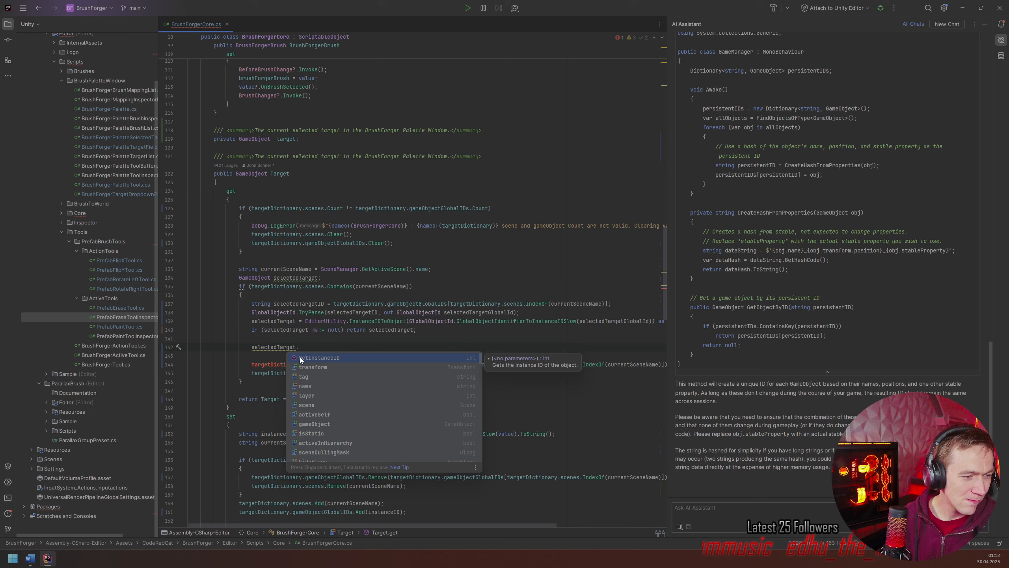
pyautogui.write('GetType(')
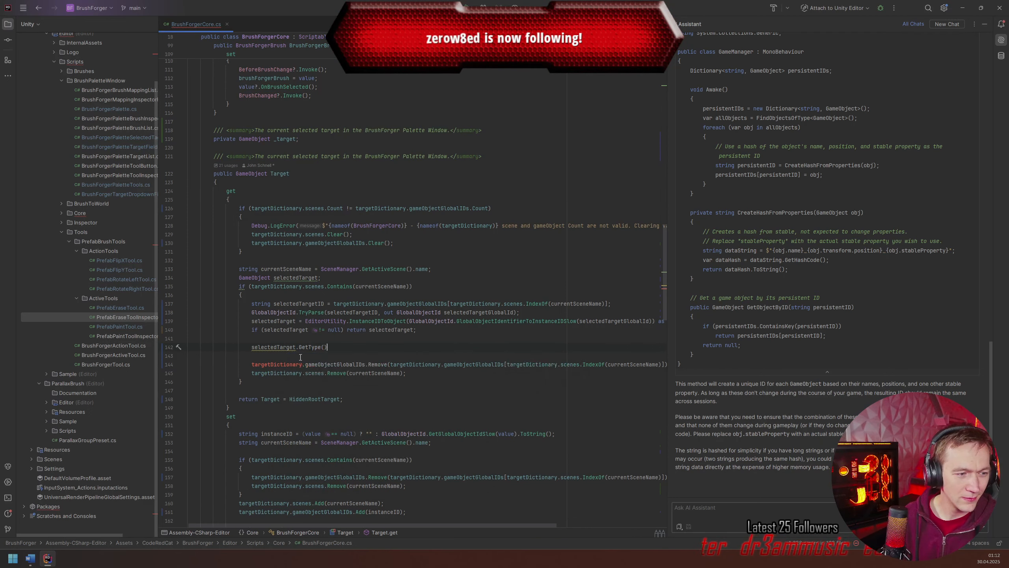
pyautogui.press('Return')
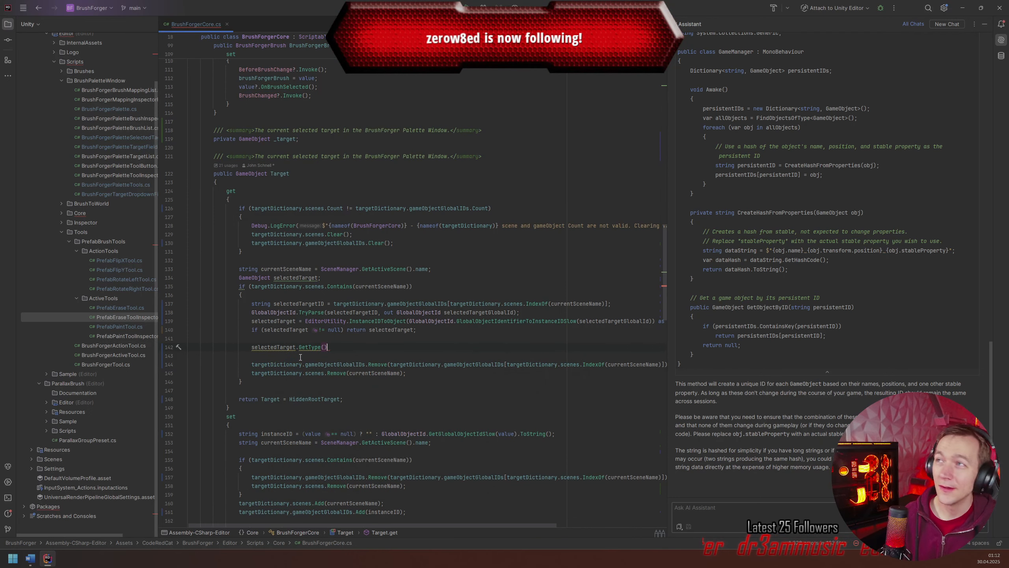
pyautogui.write(';')
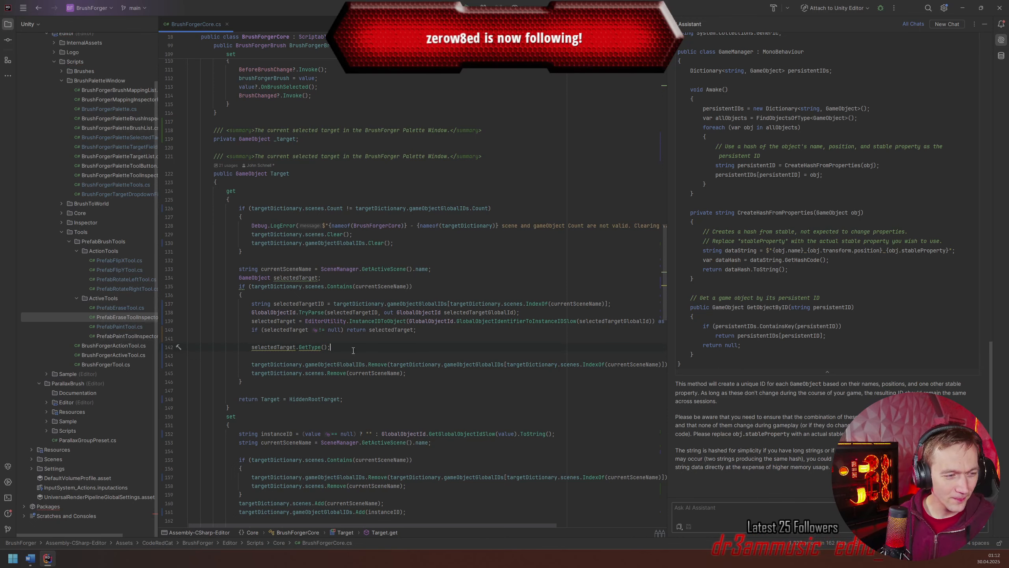
# - Inspect the GetType call and replace its method name with "get" to browse the other Get members of selectedTarget
pyautogui.click(309, 348)
pyautogui.click(283, 348)
pyautogui.click(319, 348)
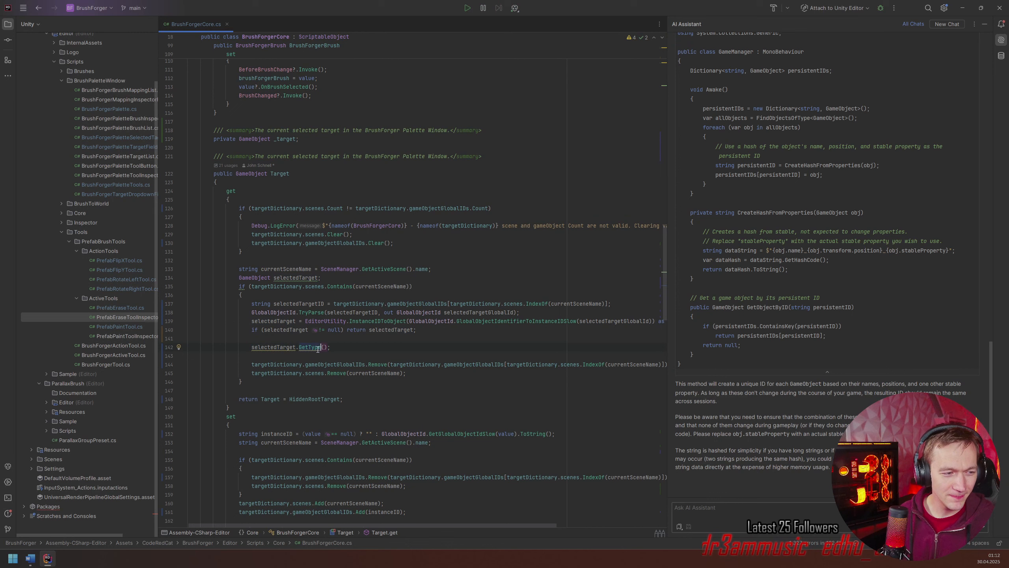
pyautogui.click(283, 355)
pyautogui.click(284, 347)
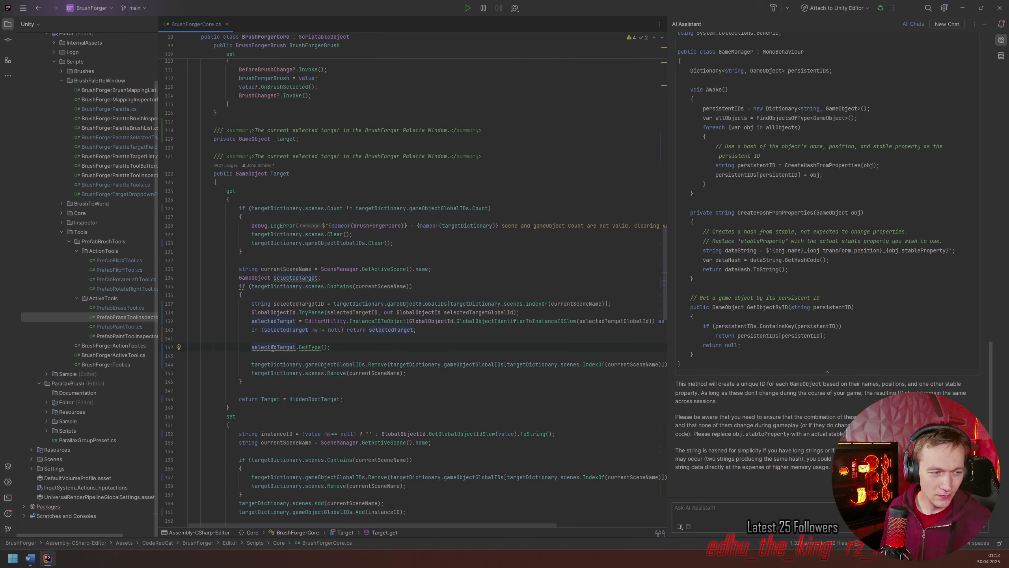
pyautogui.doubleClick(304, 346)
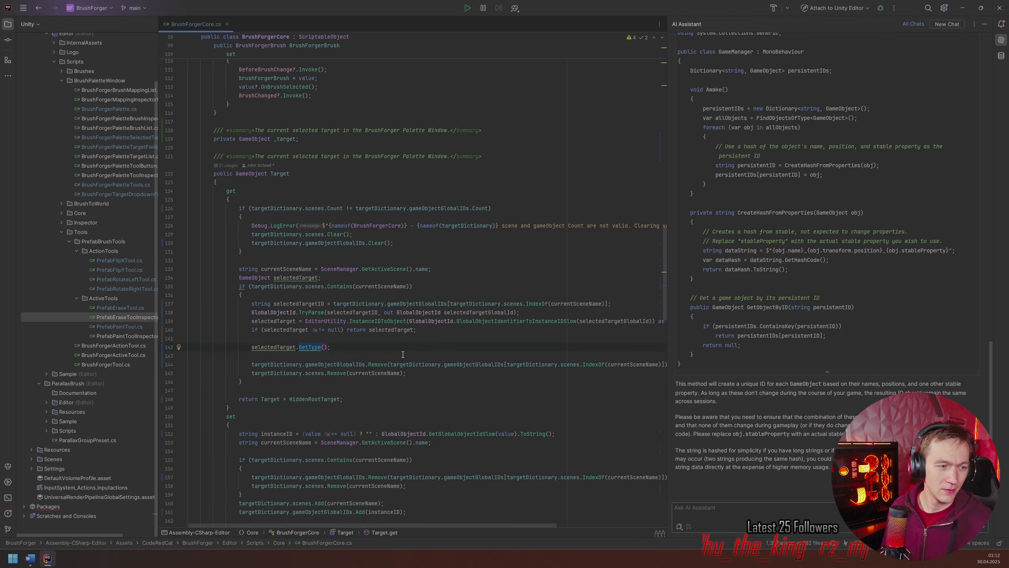
pyautogui.write('get')
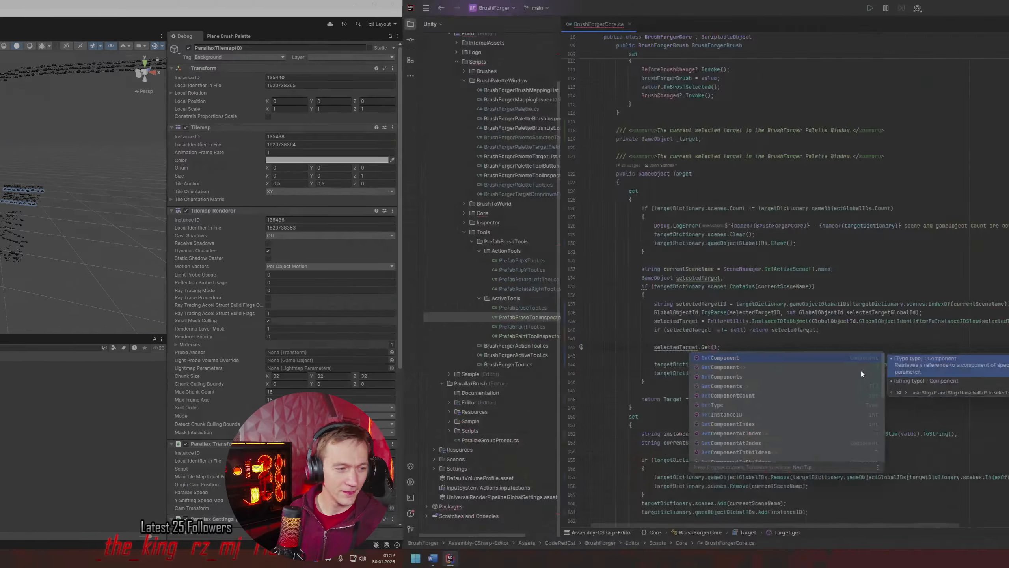
# - Delete the trial selectedTarget statement from the Target getter and save BrushForgerCore.cs
pyautogui.click(361, 321)
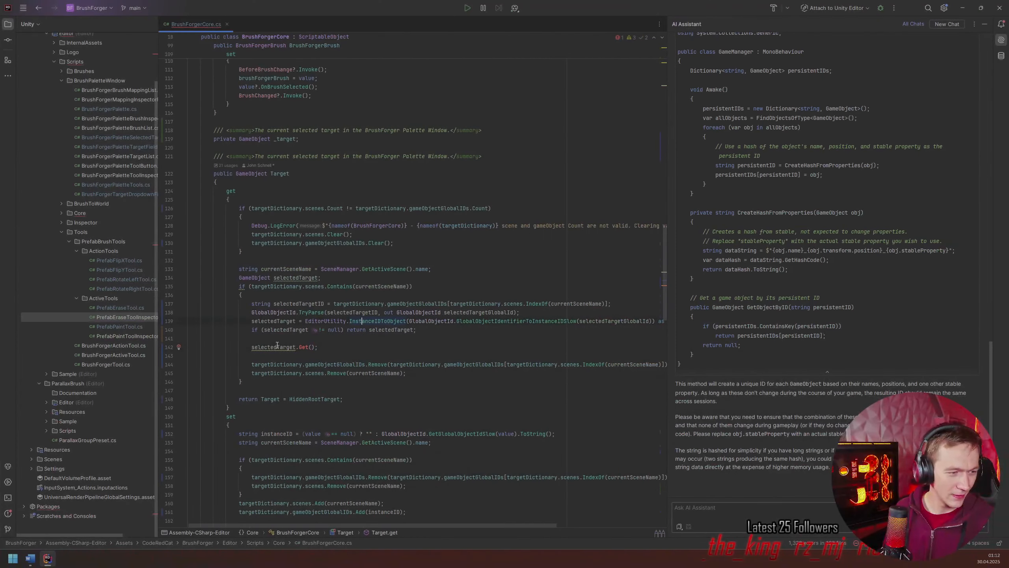
pyautogui.click(252, 348)
pyautogui.press('BackSpace')
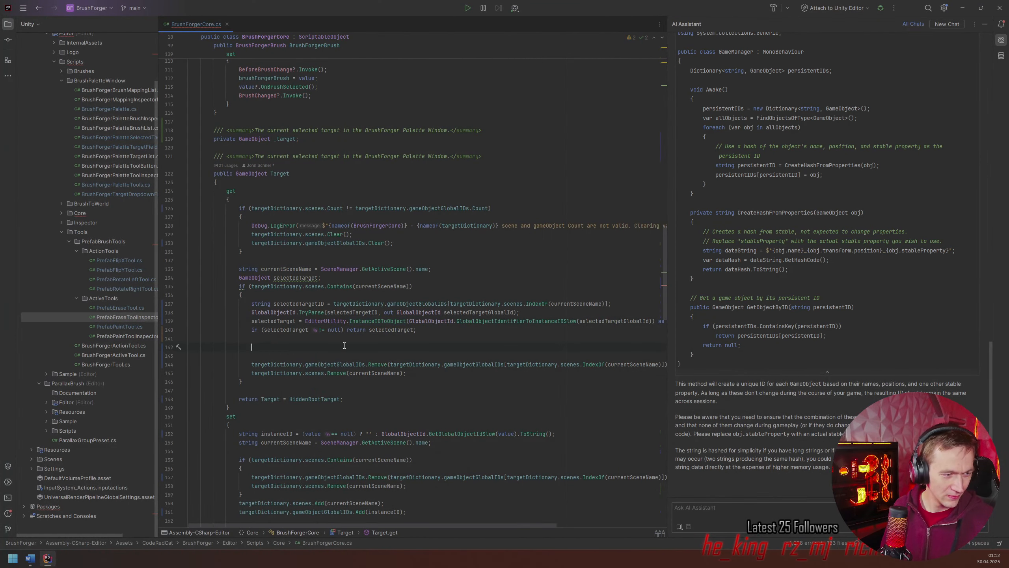
pyautogui.hotkey('ctrl', 's')
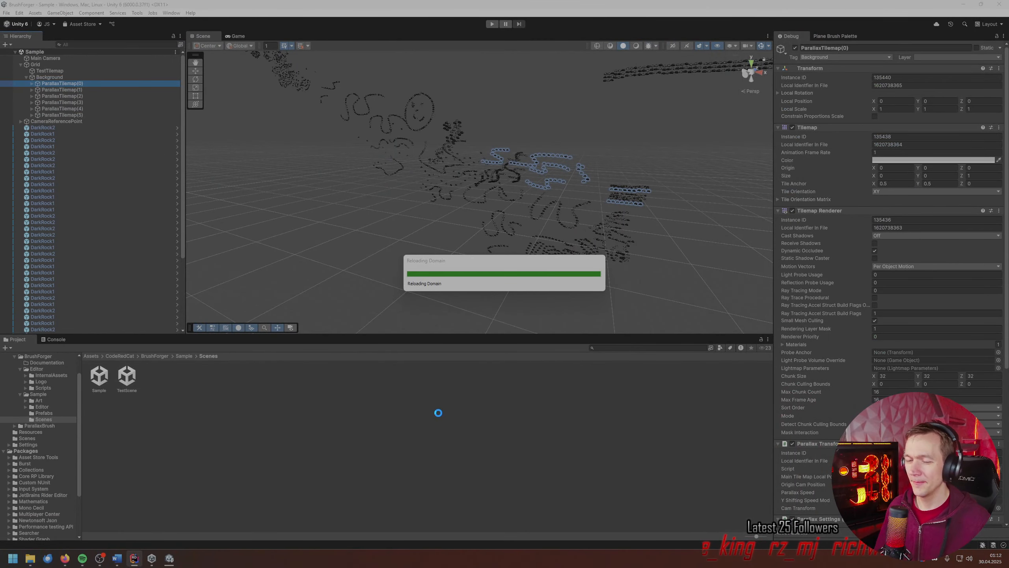
# - In Unity, check the instance IDs of ParallaxTilemap(0) and Main Camera in the Sample scene
pyautogui.click(438, 391)
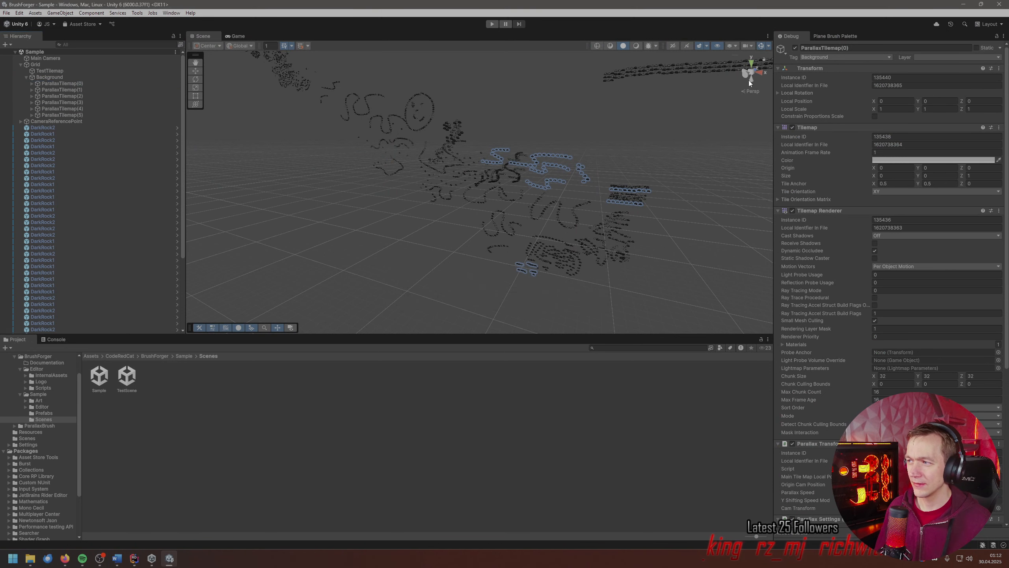
pyautogui.click(67, 84)
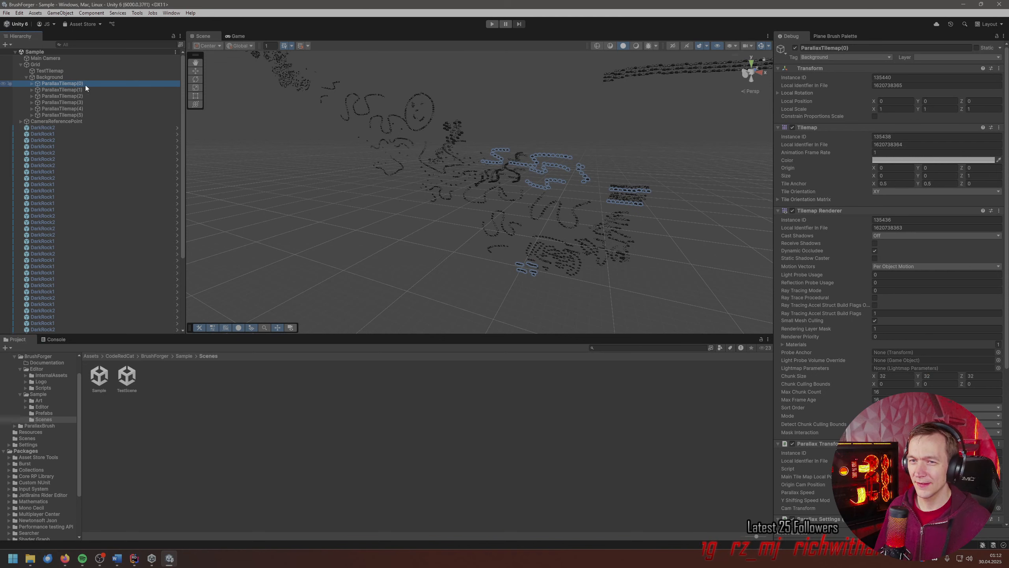
pyautogui.click(34, 77)
pyautogui.click(51, 58)
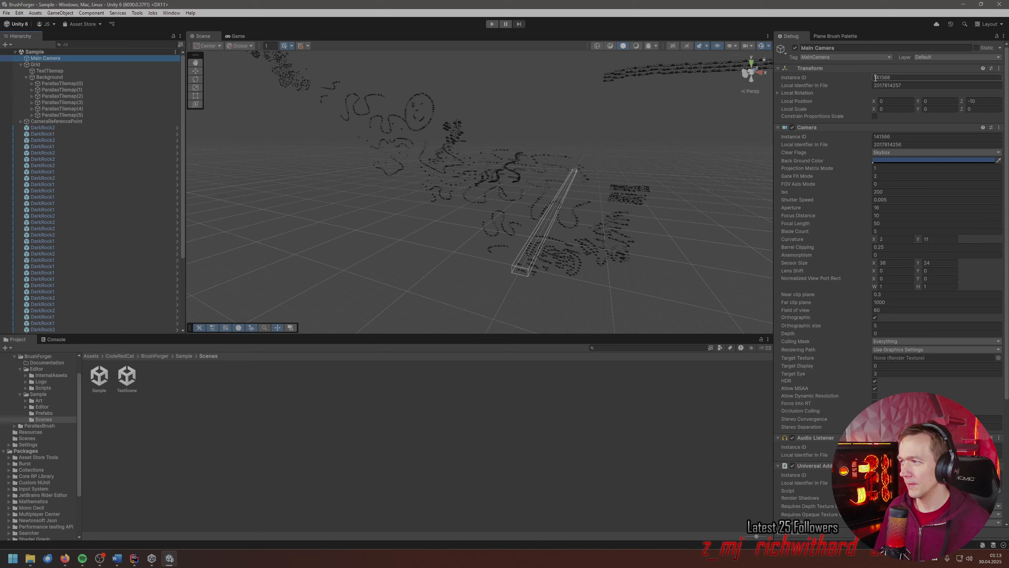
# - Load TestScene and return to the Sample scene to recheck the instance ID of Main Camera
pyautogui.doubleClick(127, 375)
pyautogui.doubleClick(101, 376)
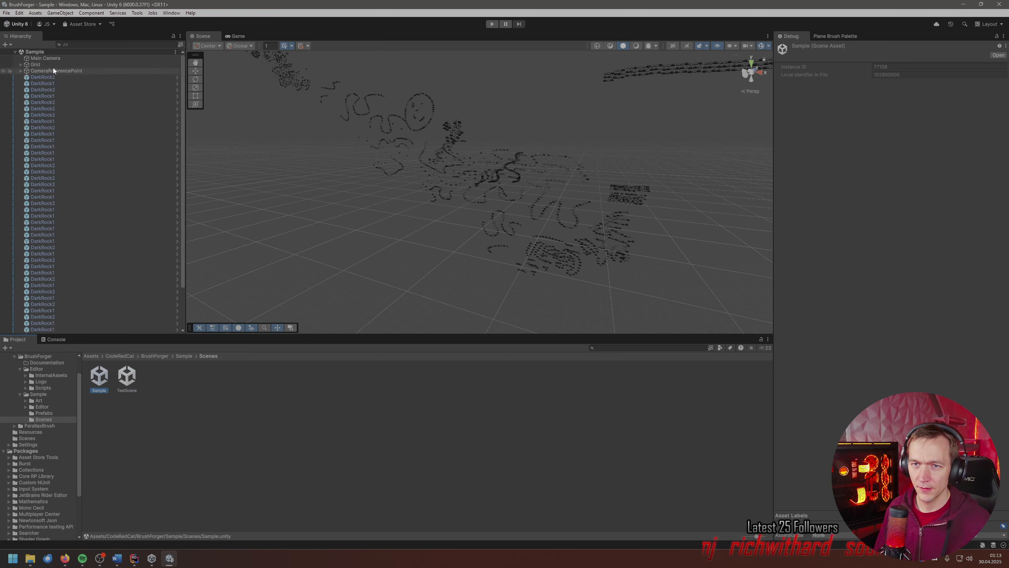
pyautogui.click(52, 59)
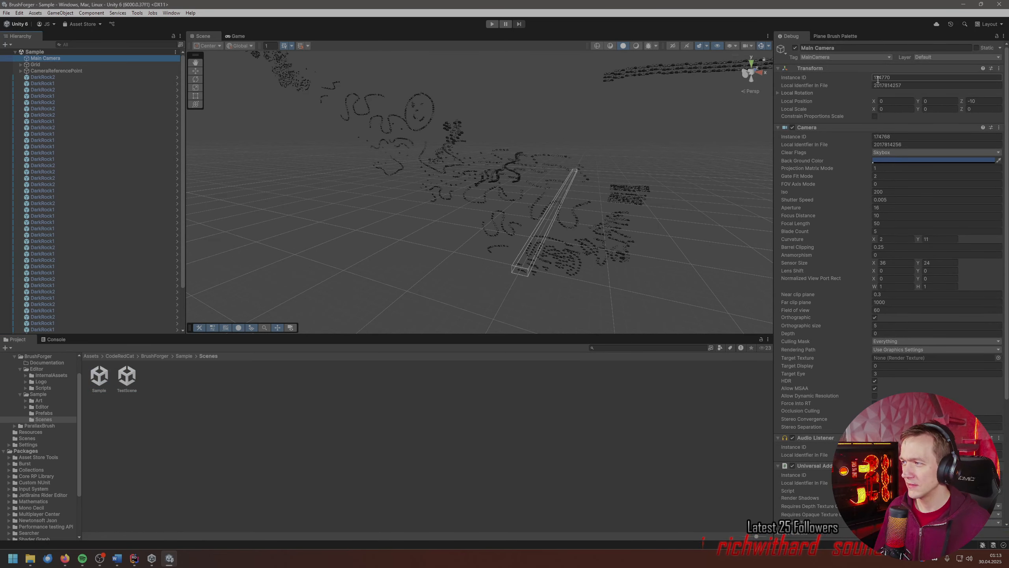
# - Reload TestScene and Sample once more, compare Main Camera's instance ID again, and close the Unity editor
pyautogui.doubleClick(127, 375)
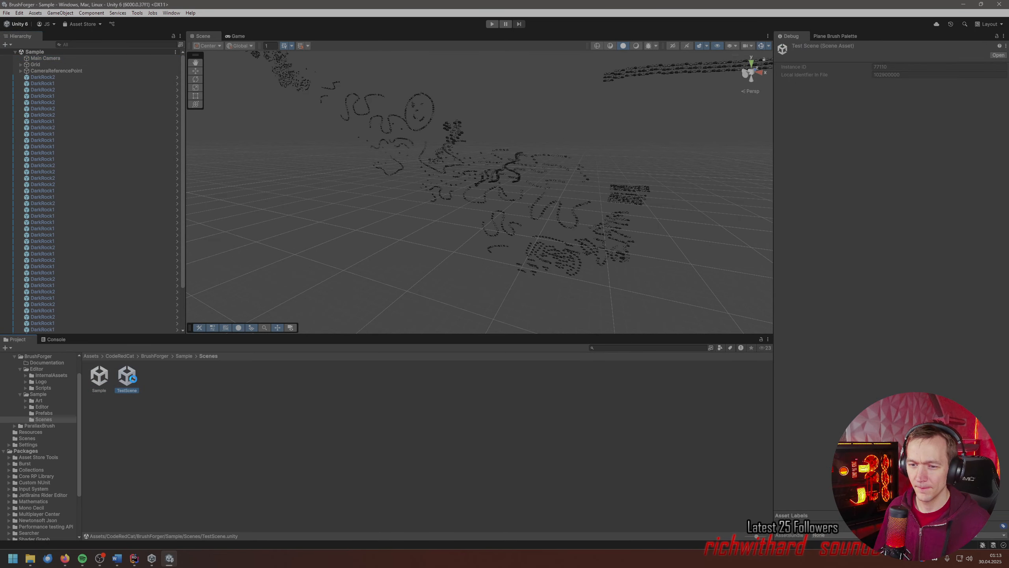
pyautogui.click(104, 377)
pyautogui.doubleClick(100, 376)
pyautogui.click(80, 59)
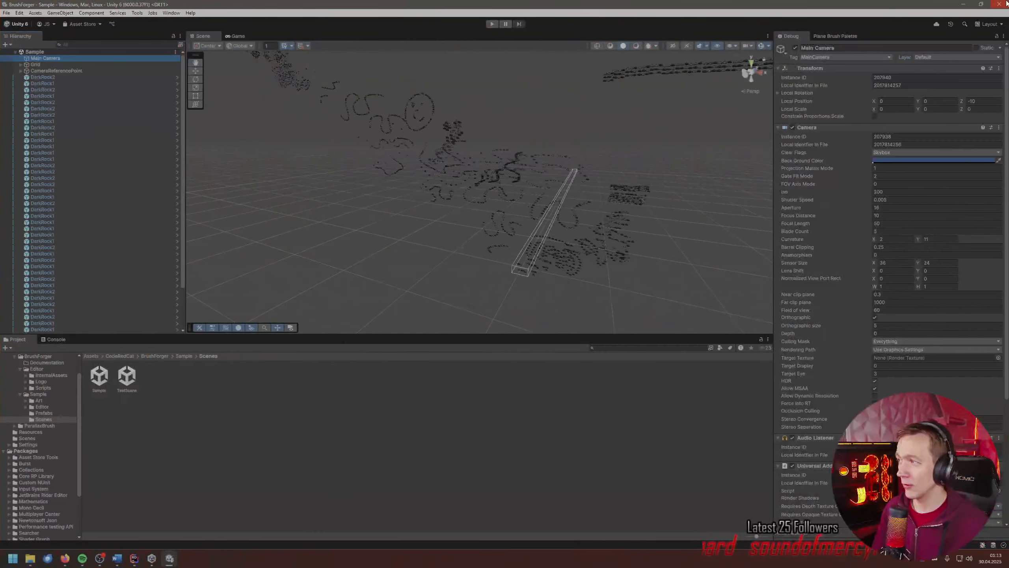
pyautogui.click(1006, 3)
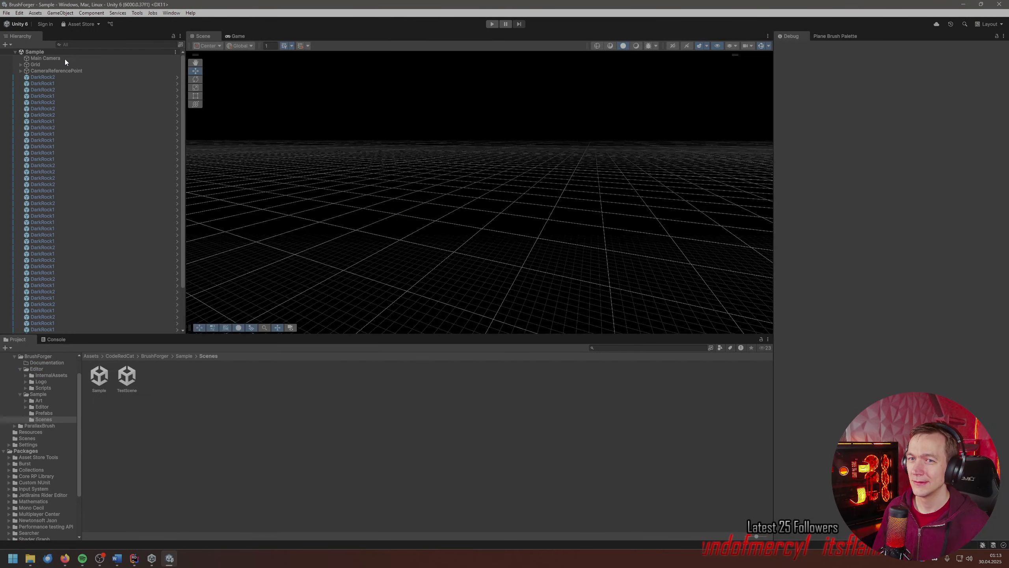
# - Check the instance ID of Main Camera in the reopened Sample scene
pyautogui.click(65, 59)
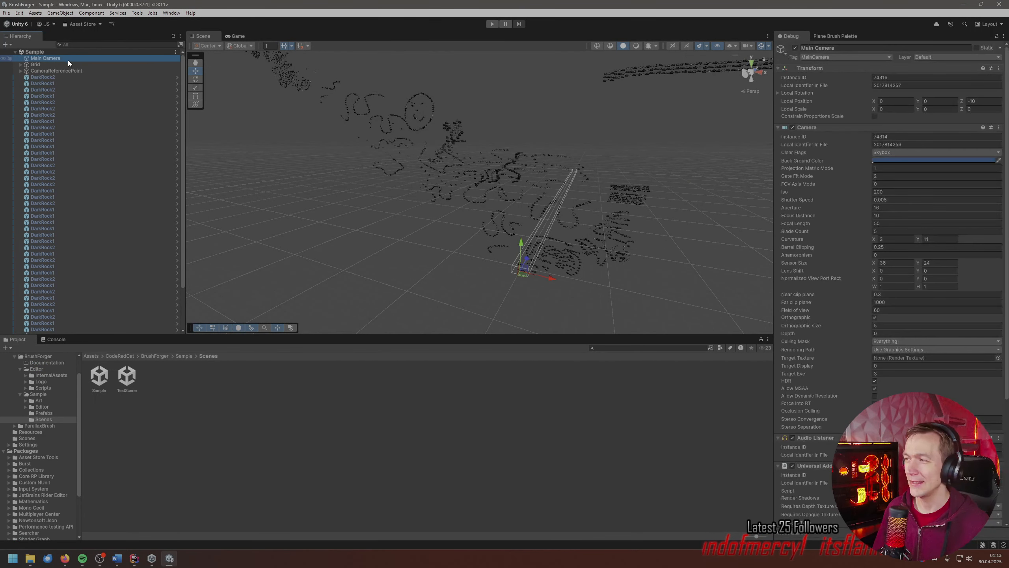
pyautogui.click(895, 84)
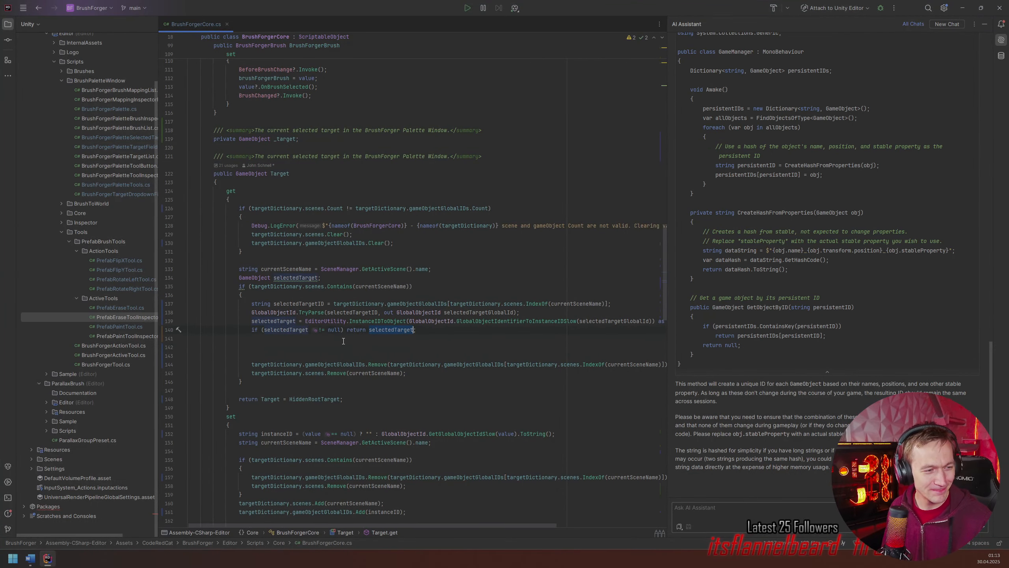
pyautogui.click(343, 345)
pyautogui.write('selectedTarget.')
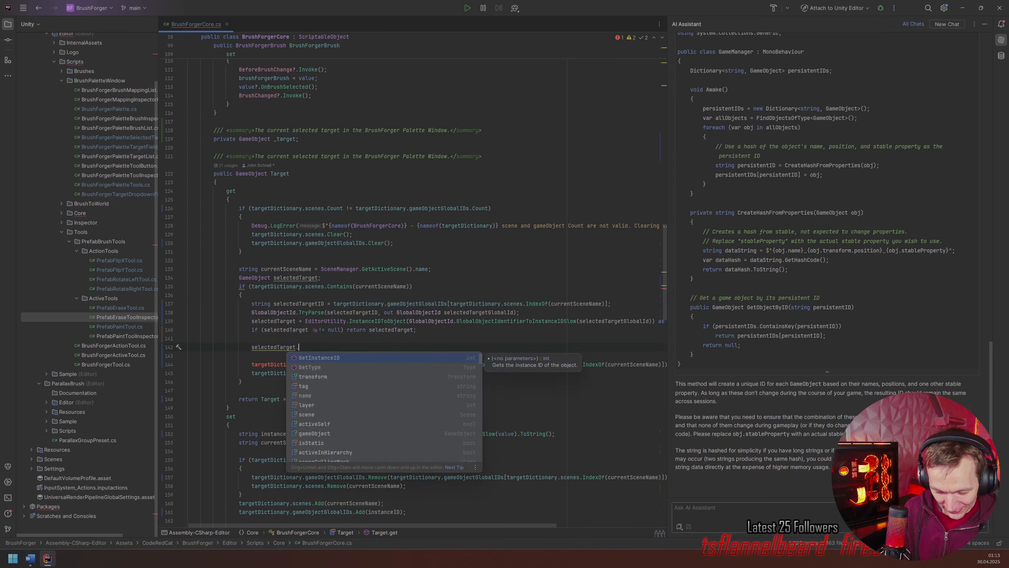
pyautogui.write('id')
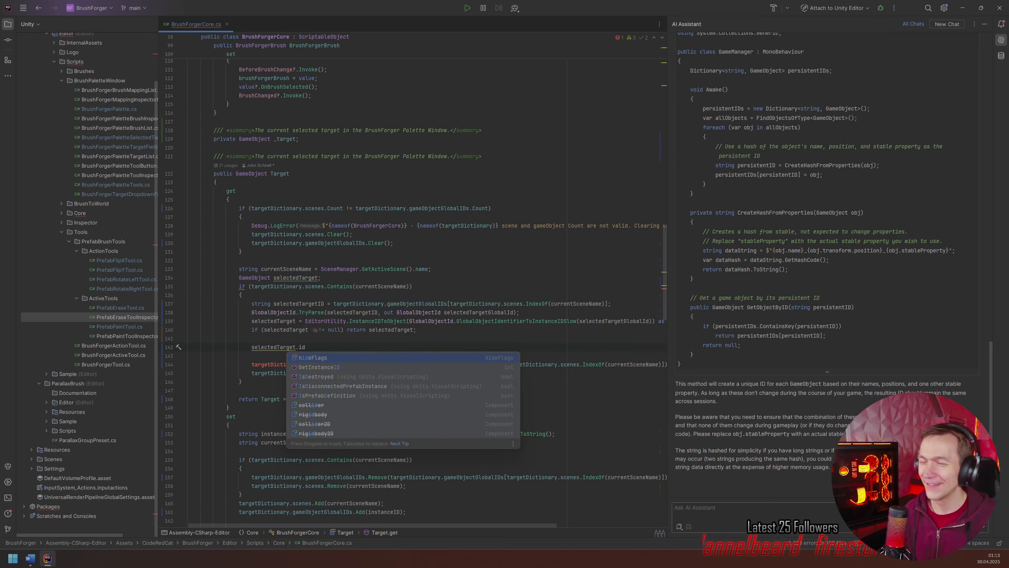
pyautogui.press('Down')
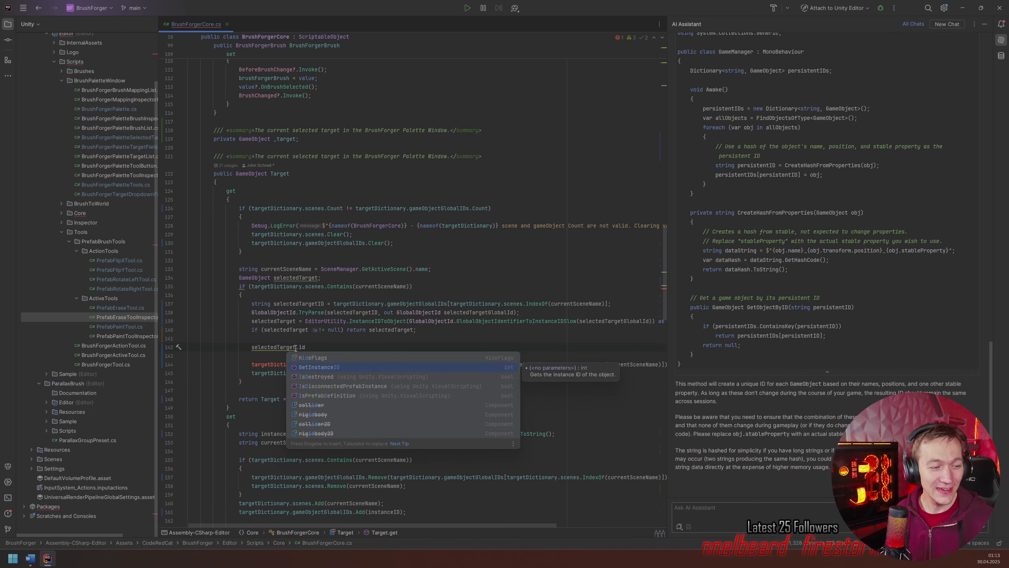
pyautogui.moveTo(308, 348); pyautogui.dragTo(253, 349)
pyautogui.press('BackSpace')
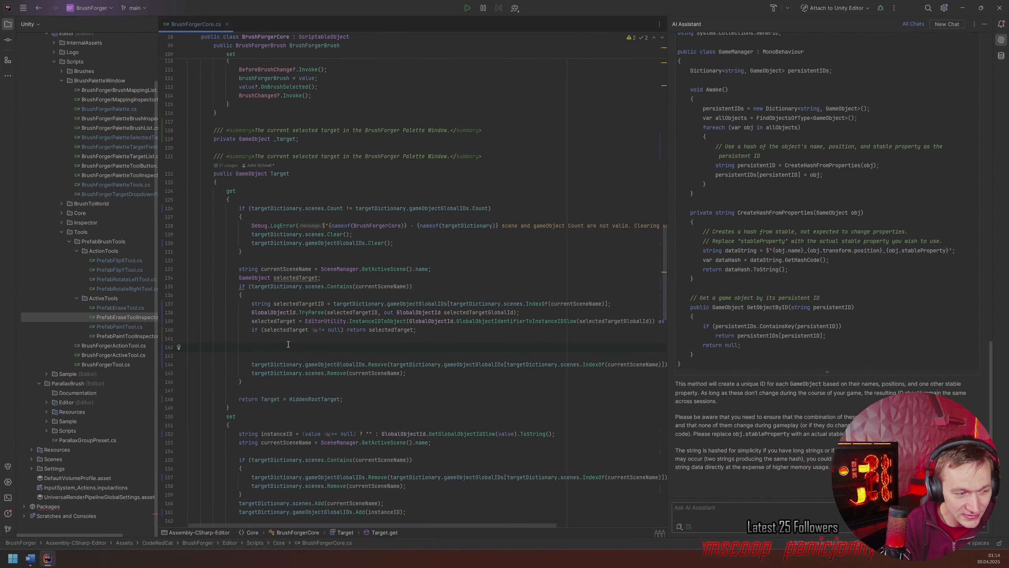
# - In Rider, add the statement Debug.Log(selectedTarget.GetHashCode()); below the selectedTarget null check in the Target getter of BrushForgerCore.cs
pyautogui.write('sele')
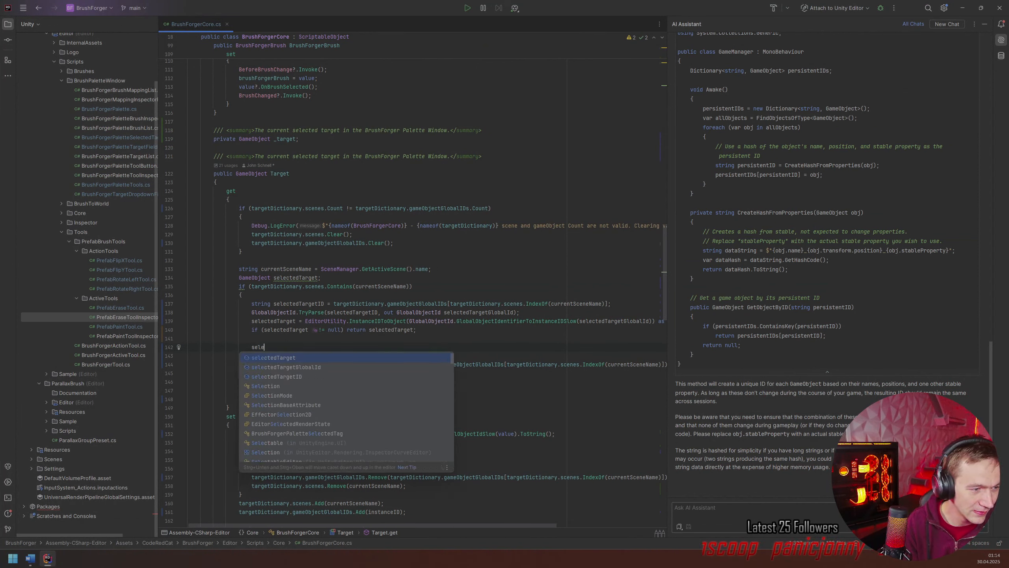
pyautogui.write('ctedTarget.hash')
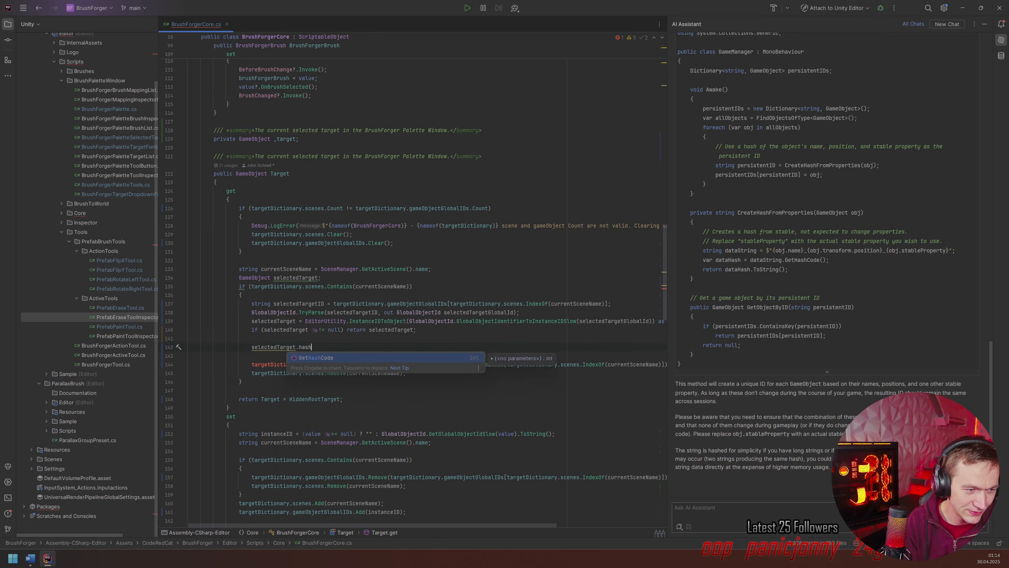
pyautogui.press('Return')
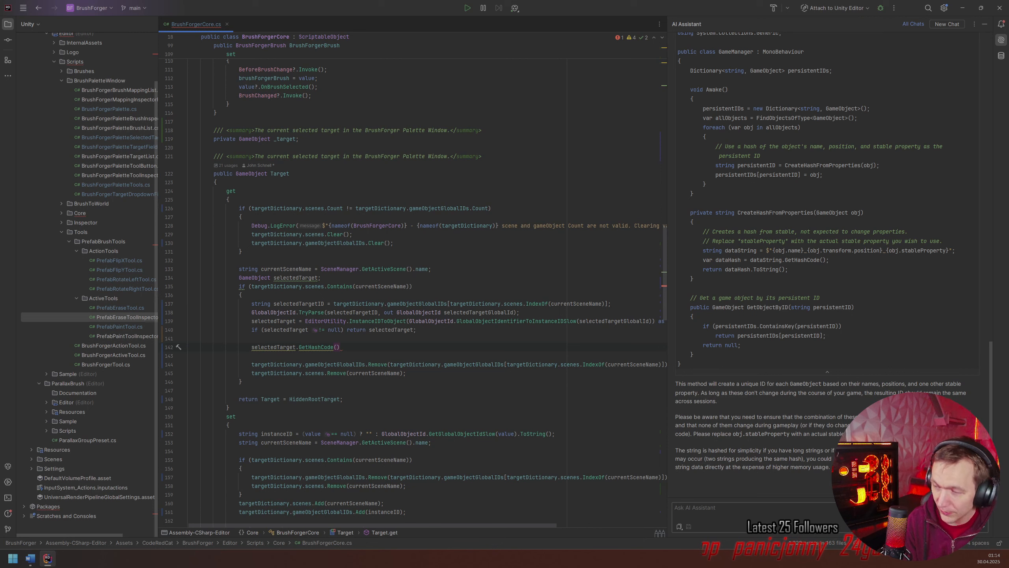
pyautogui.write(';')
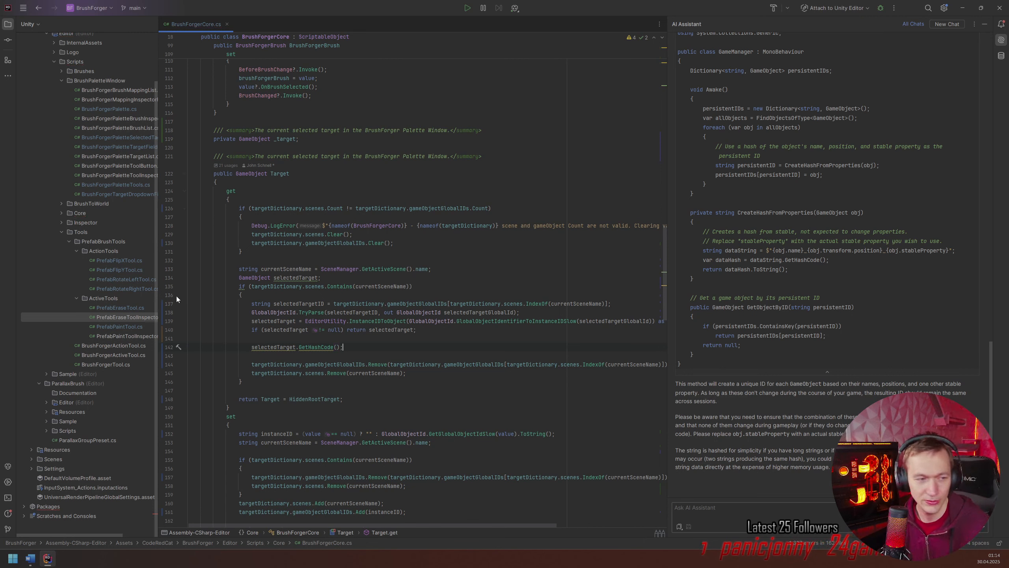
pyautogui.click(253, 347)
pyautogui.write('Debug.L')
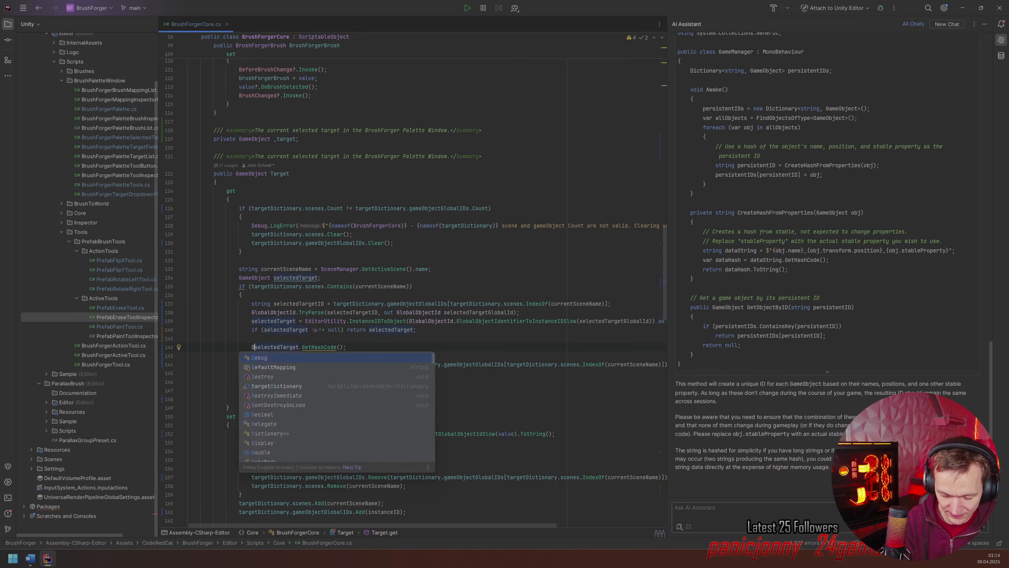
pyautogui.write('og(')
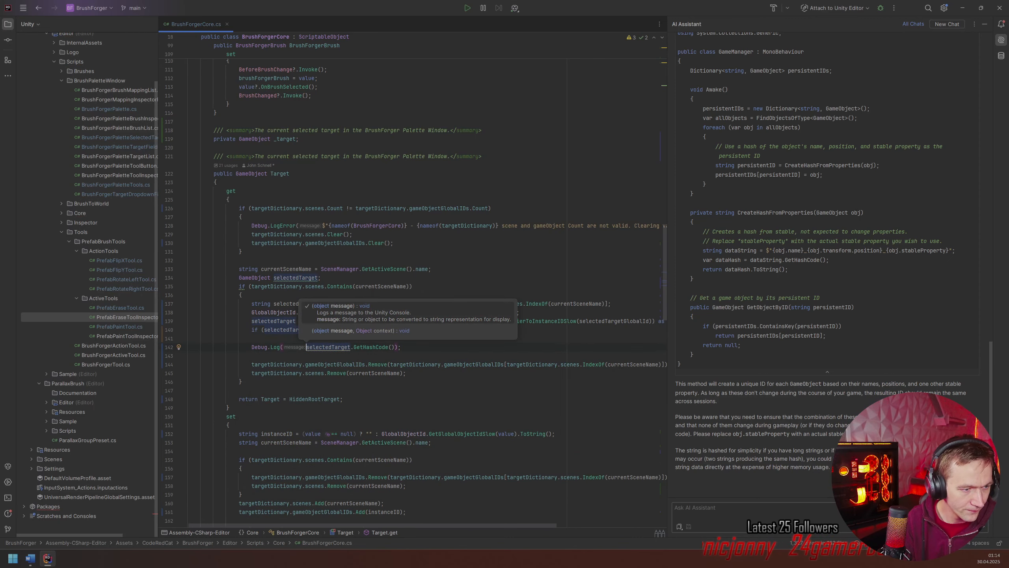
# - In Unity, assign Main Camera as the current target in the Plane Brush Palette and show the Console
pyautogui.hotkey('alt', 'Tab')
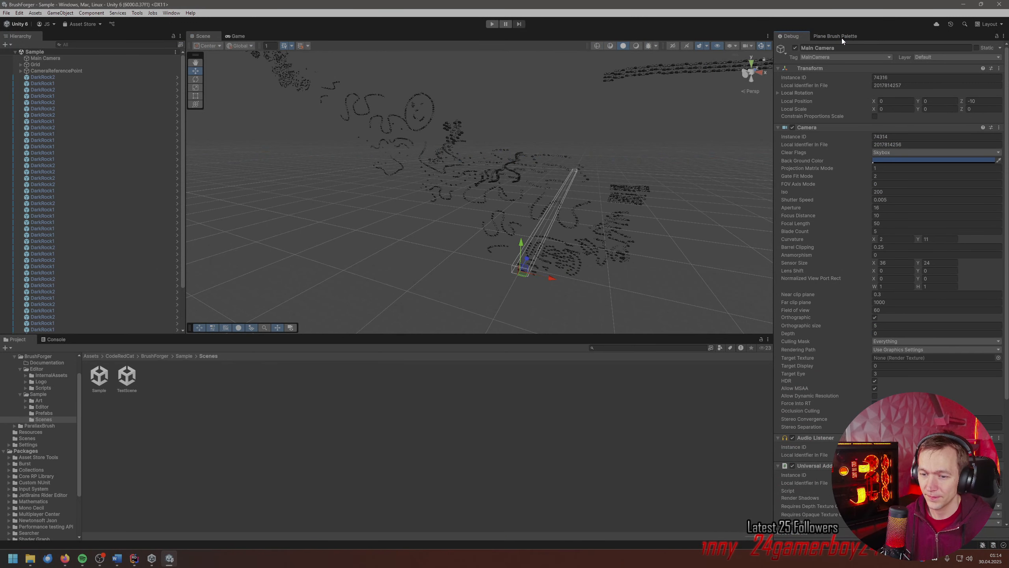
pyautogui.click(842, 38)
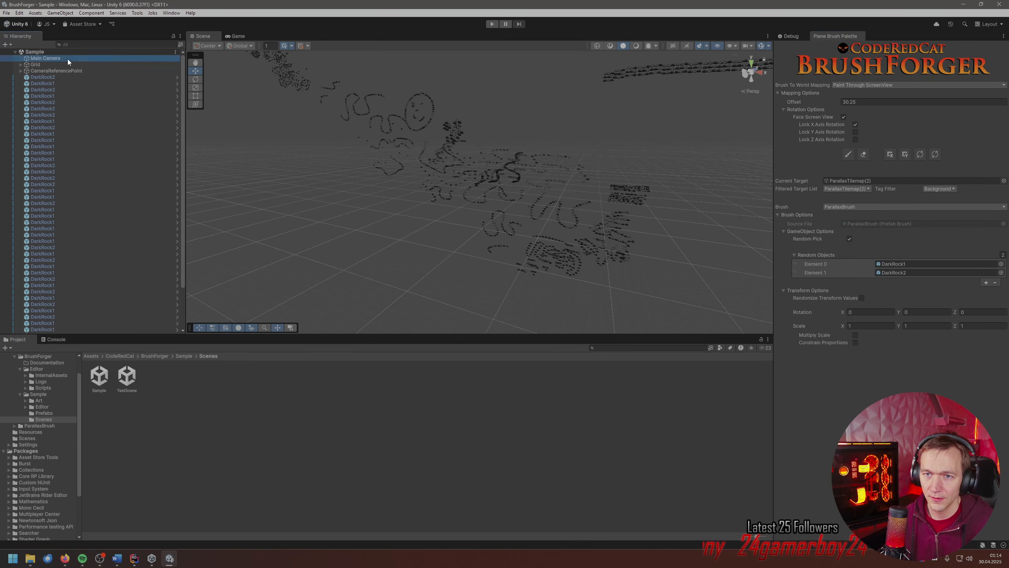
pyautogui.moveTo(68, 59); pyautogui.dragTo(850, 185)
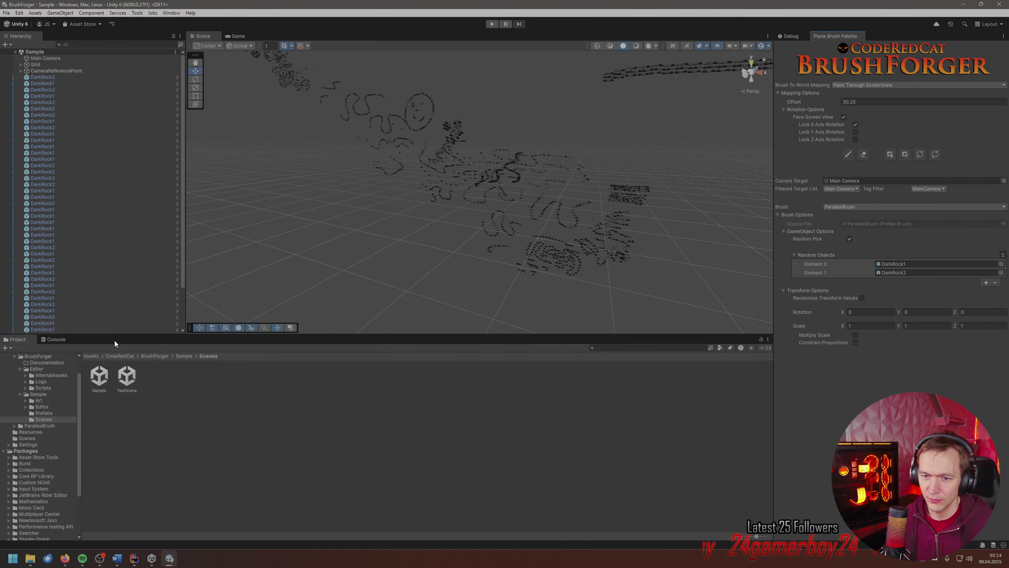
pyautogui.click(61, 341)
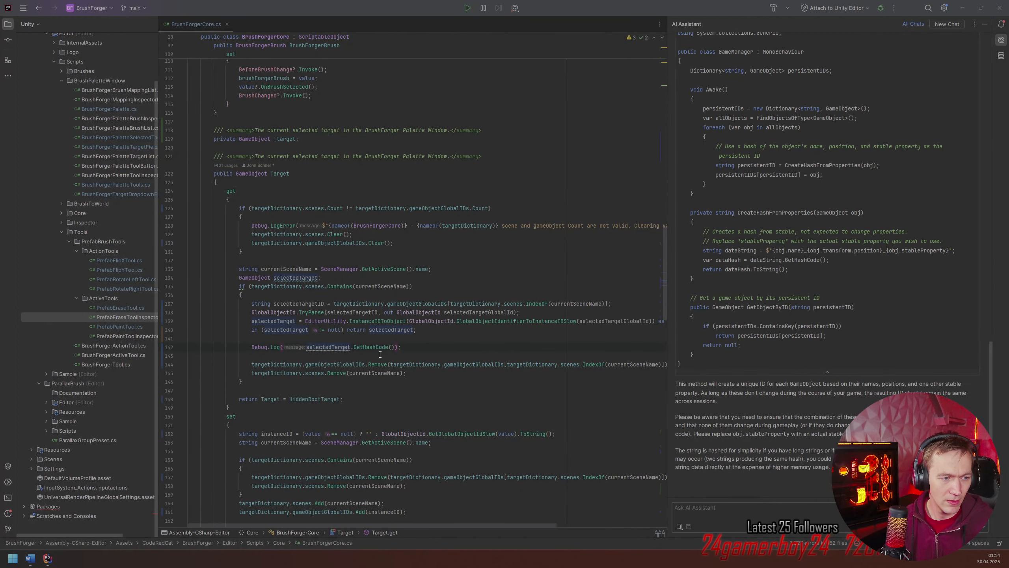
# - In Rider, move the Debug.Log hash code statement above the currentSceneName declaration in the Target getter
pyautogui.moveTo(432, 348); pyautogui.dragTo(432, 339)
pyautogui.hotkey('ctrl', 'c')
pyautogui.press('BackSpace')
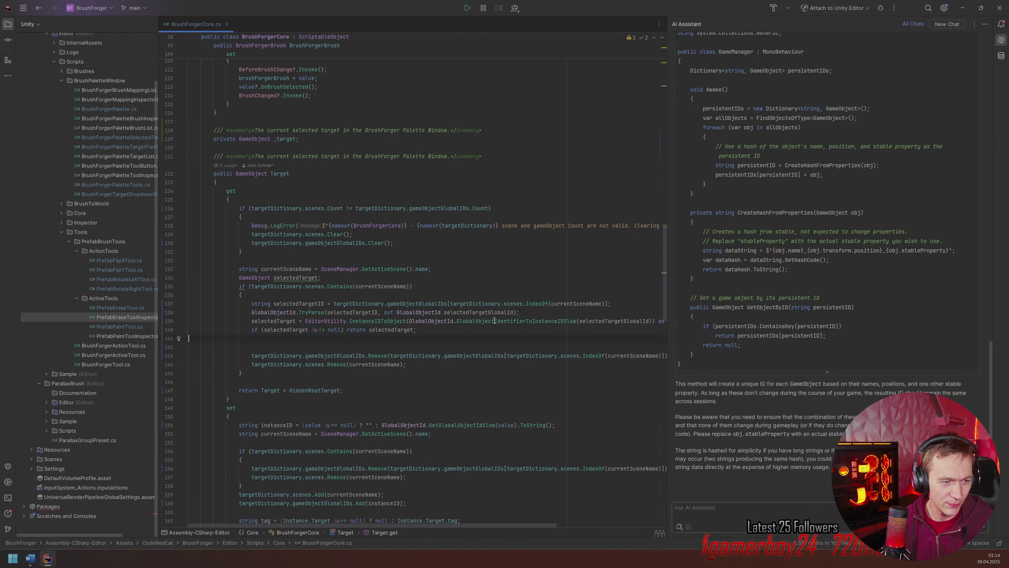
pyautogui.click(263, 258)
pyautogui.hotkey('ctrl', 'v')
pyautogui.press('Return')
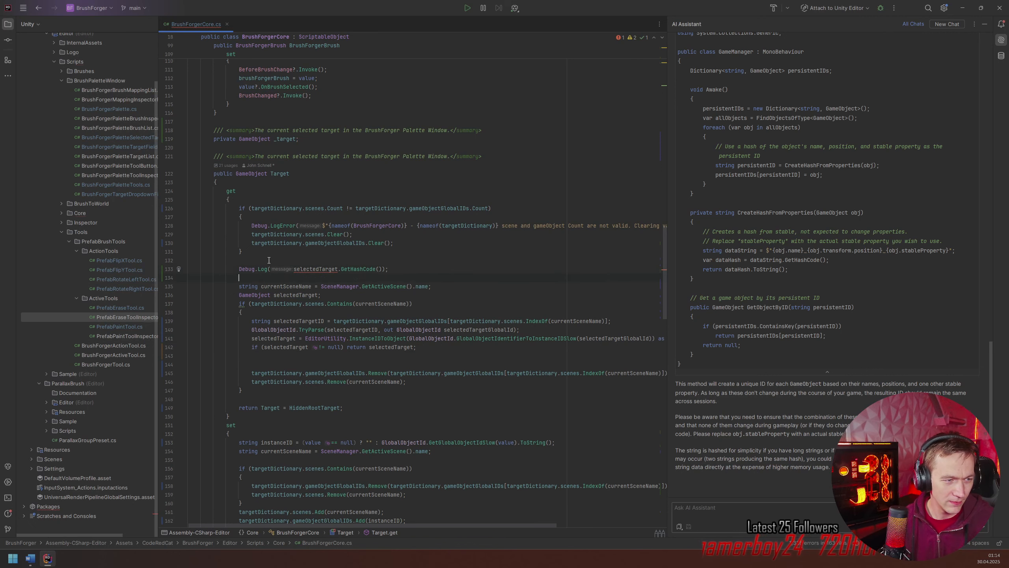
# - Move the Debug.Log hash code statement from the getter into the Target setter, above TargetChanged?.Invoke(), and remove a surplus blank line in the getter
pyautogui.moveTo(406, 267); pyautogui.dragTo(417, 261)
pyautogui.hotkey('ctrl', 'c')
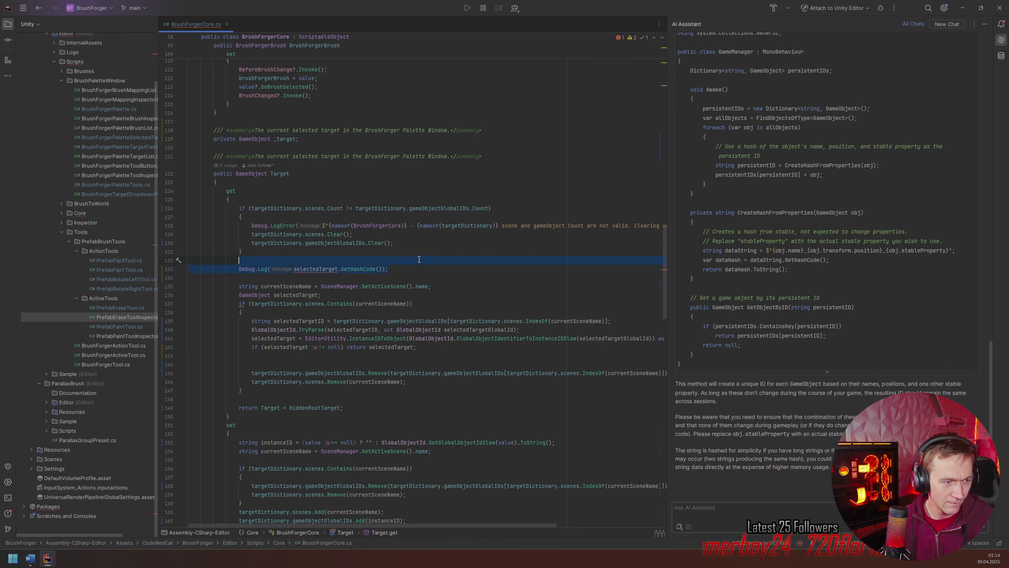
pyautogui.press('BackSpace')
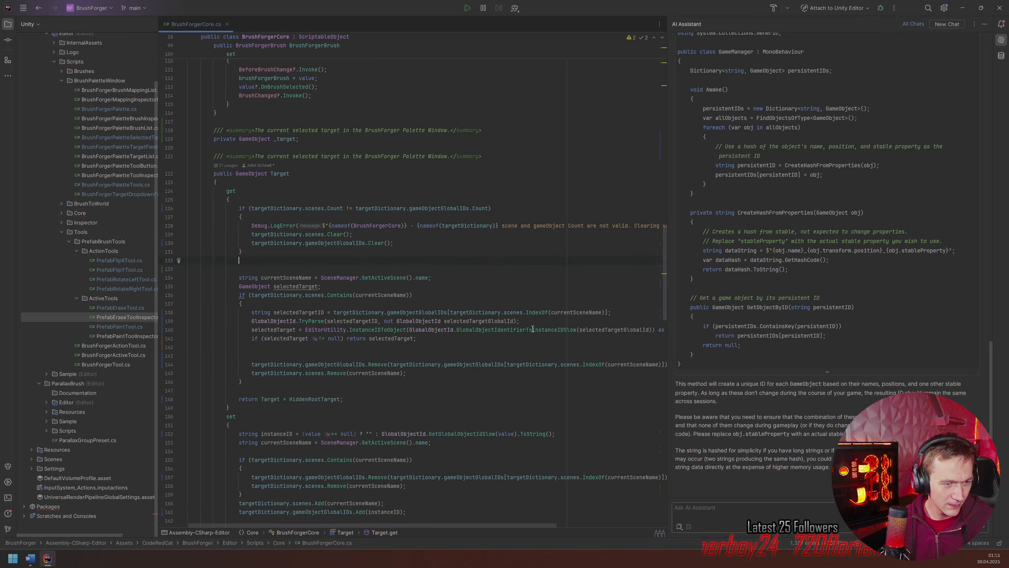
pyautogui.click(252, 338)
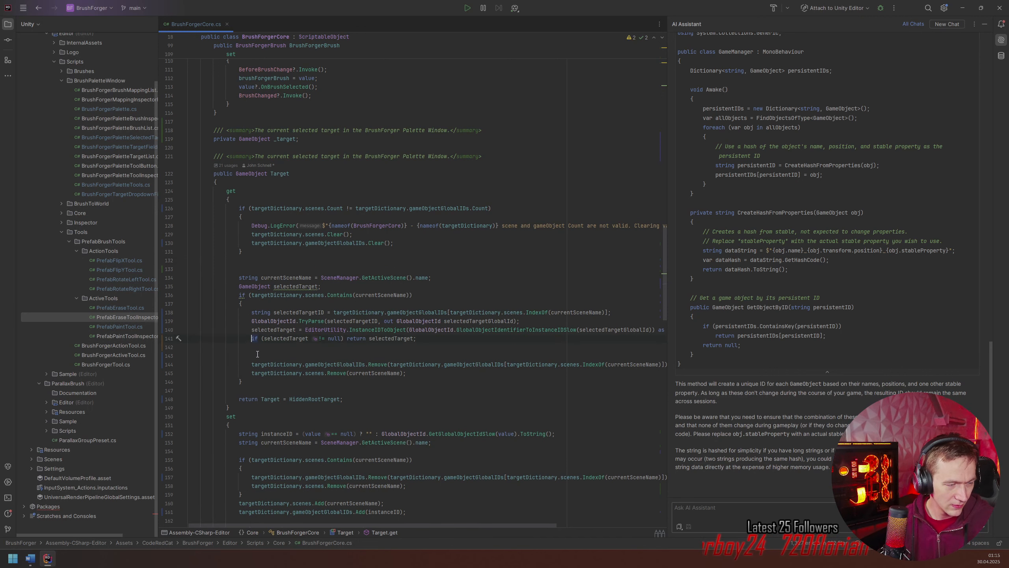
pyautogui.press('Delete')
pyautogui.scroll(-5, 254, 326)
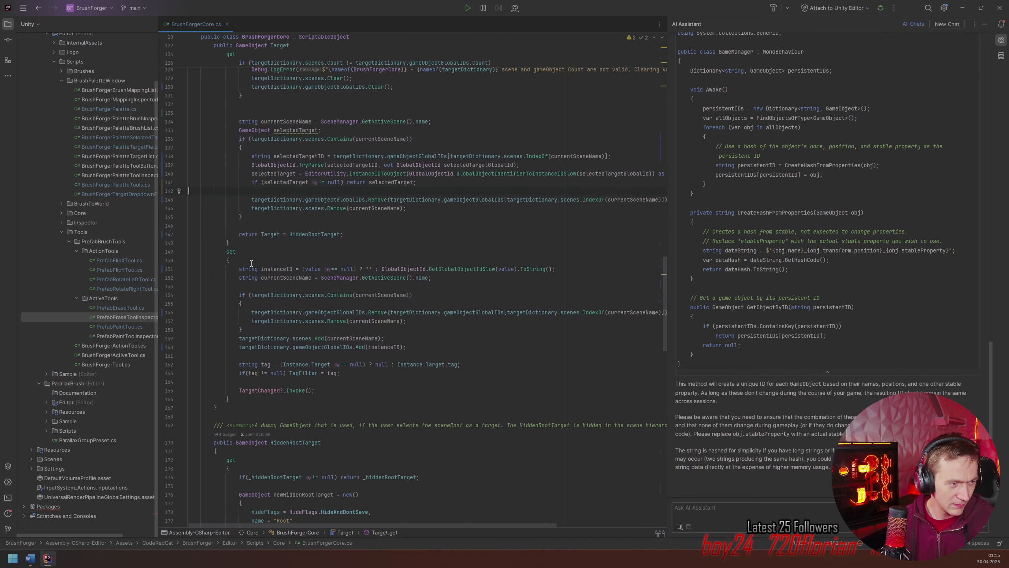
pyautogui.click(286, 409)
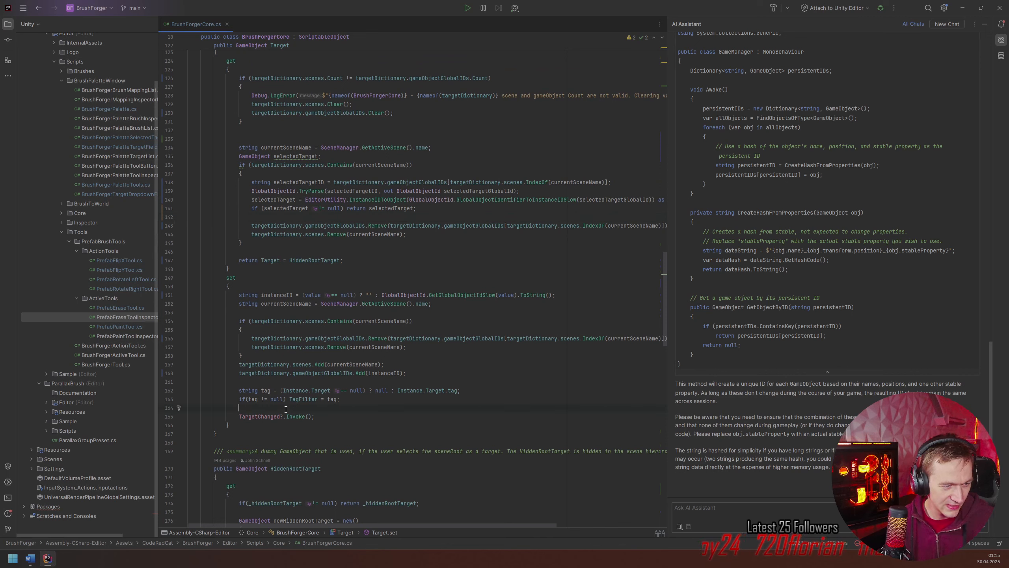
pyautogui.press('Return')
pyautogui.hotkey('ctrl', 'v')
pyautogui.press('Return')
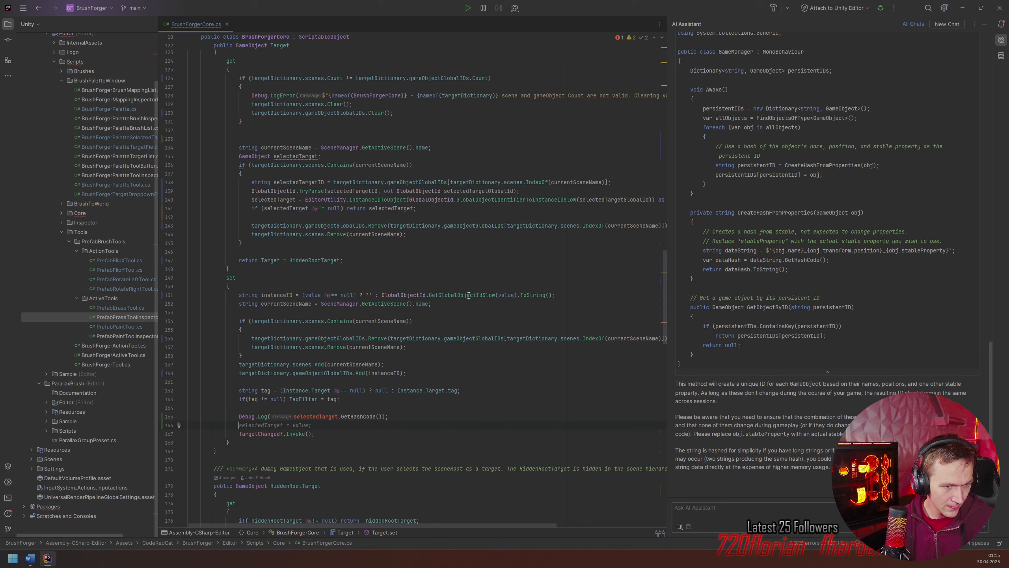
# - Replace selectedTarget with value in the setter's Debug.Log statement
pyautogui.doubleClick(508, 295)
pyautogui.hotkey('ctrl', 'c')
pyautogui.doubleClick(311, 416)
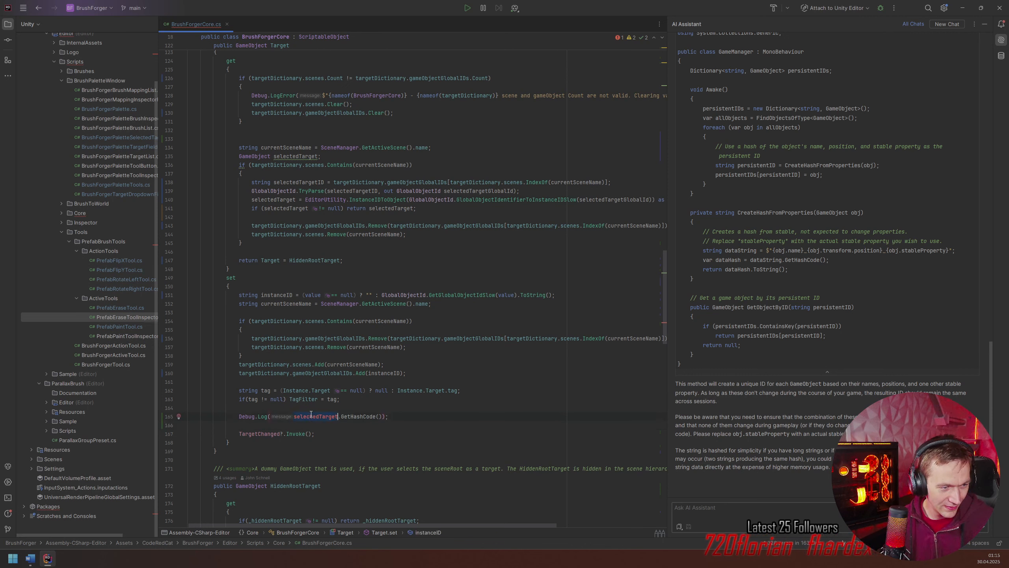
pyautogui.hotkey('ctrl', 'v')
pyautogui.click(395, 415)
# - In Unity, assign Main Camera, Grid and again Main Camera as the palette's current target to log their hash codes
pyautogui.hotkey('alt', 'Tab')
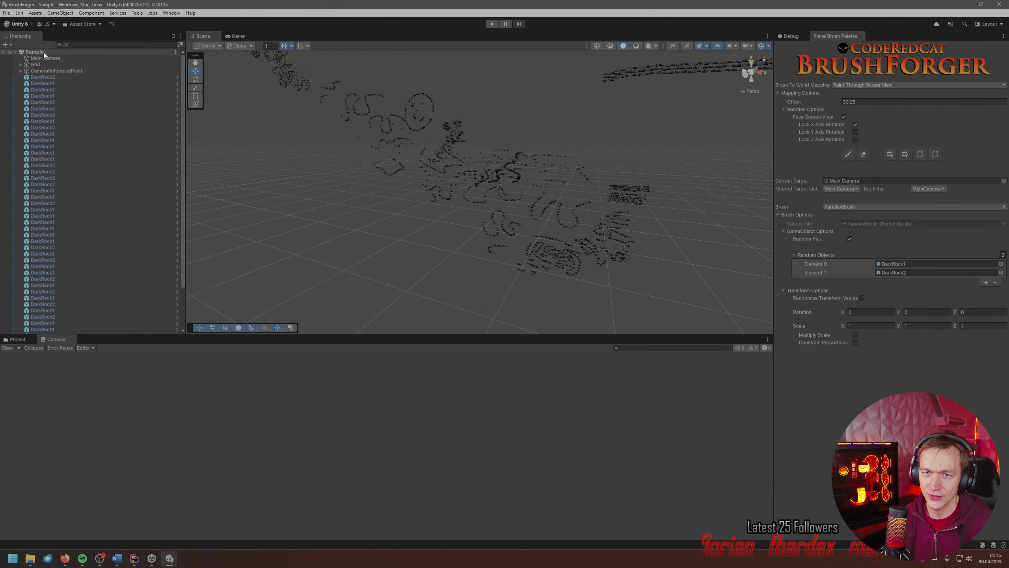
pyautogui.moveTo(44, 58); pyautogui.dragTo(854, 182)
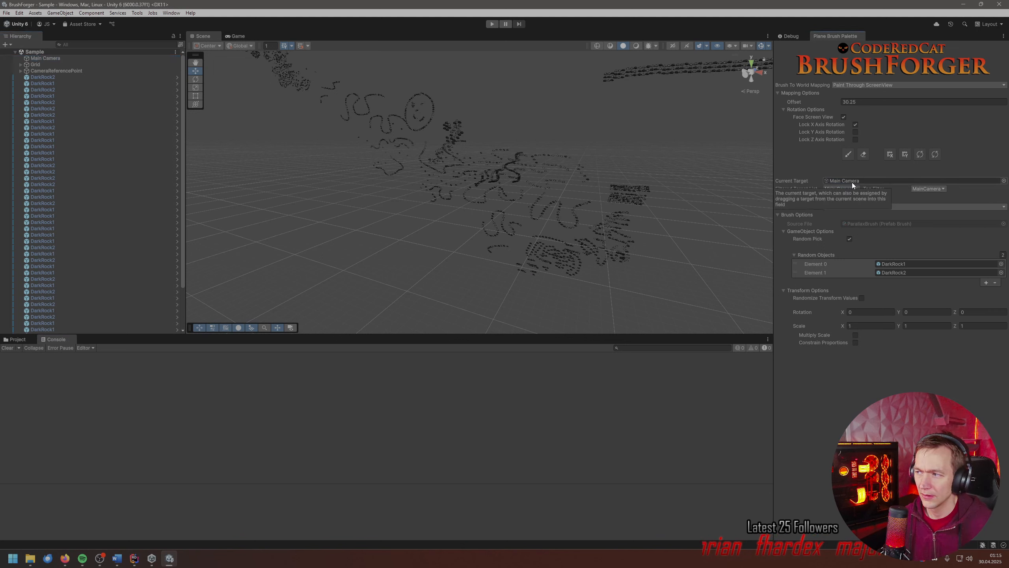
pyautogui.moveTo(45, 65); pyautogui.dragTo(883, 184)
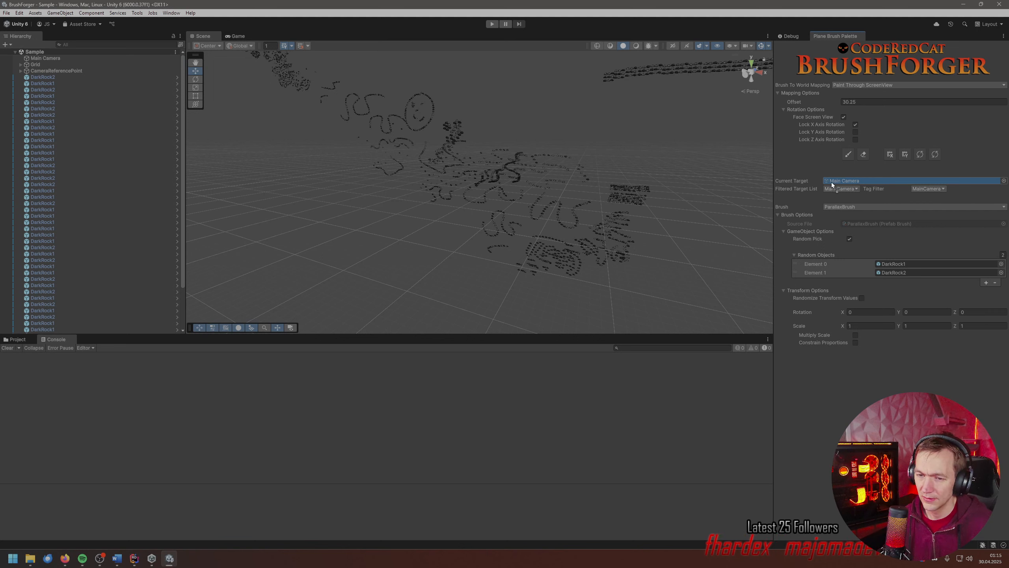
pyautogui.moveTo(832, 181); pyautogui.dragTo(831, 181)
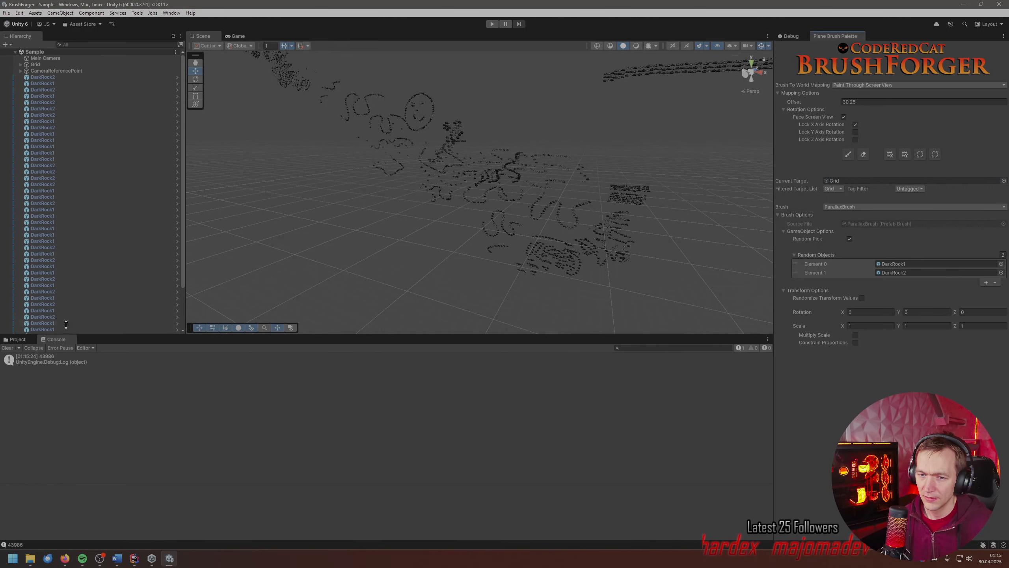
pyautogui.moveTo(51, 58); pyautogui.dragTo(889, 184)
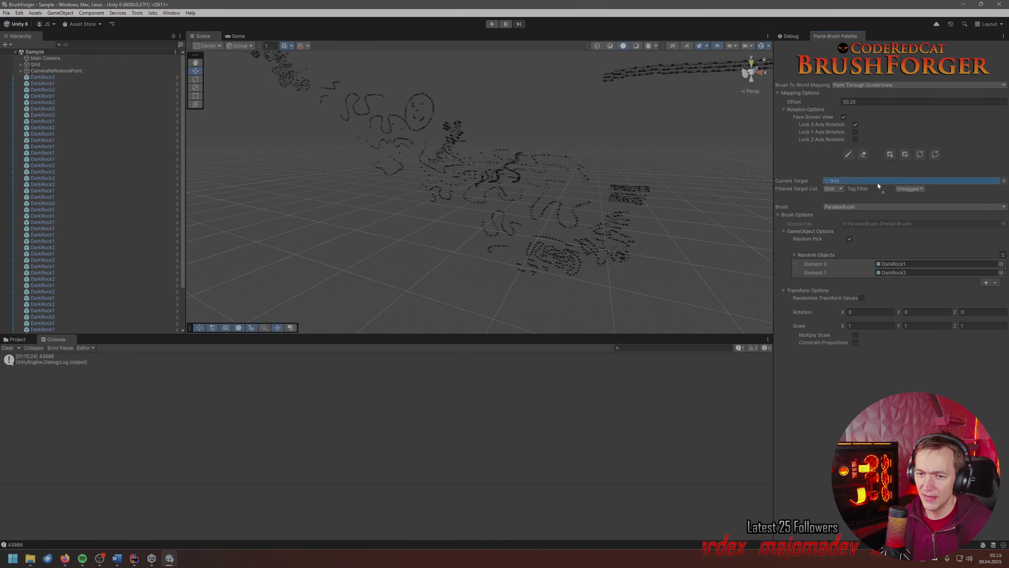
pyautogui.doubleClick(45, 353)
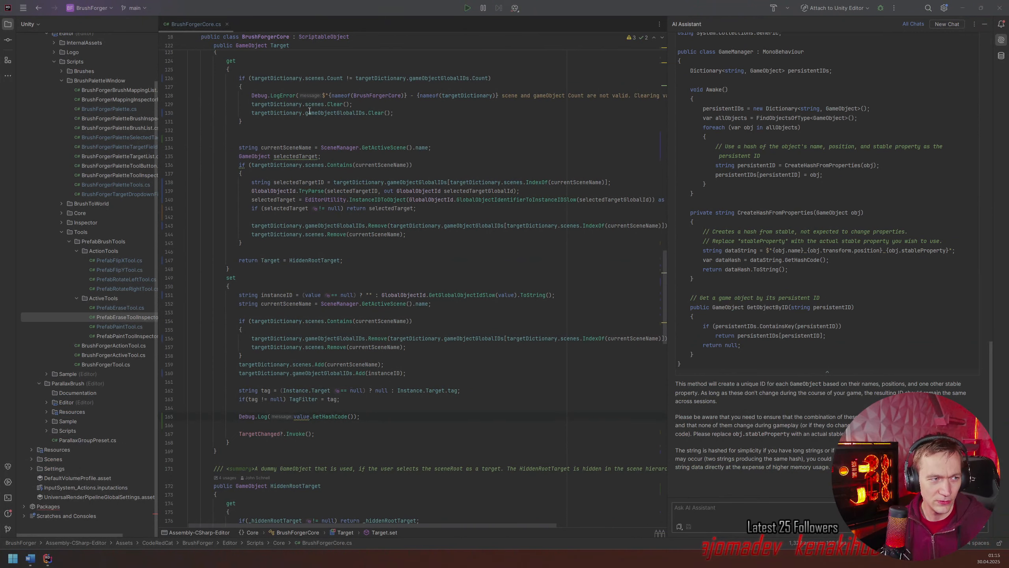
# - Comment out the TargetChanged?.Invoke() call in the Target setter in Rider, and return to Unity
pyautogui.scroll(-1, 373, 264)
pyautogui.click(240, 408)
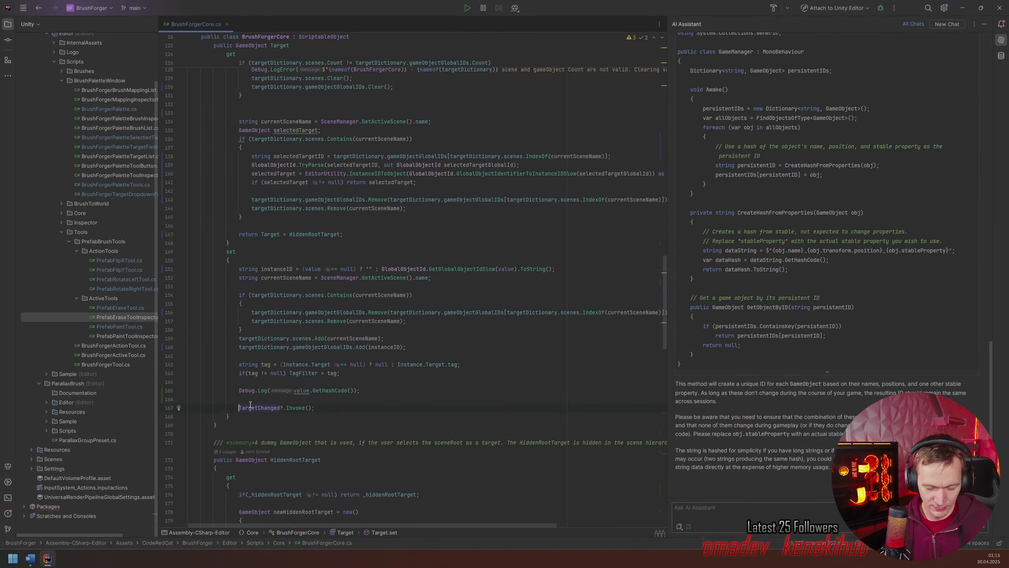
pyautogui.write('//')
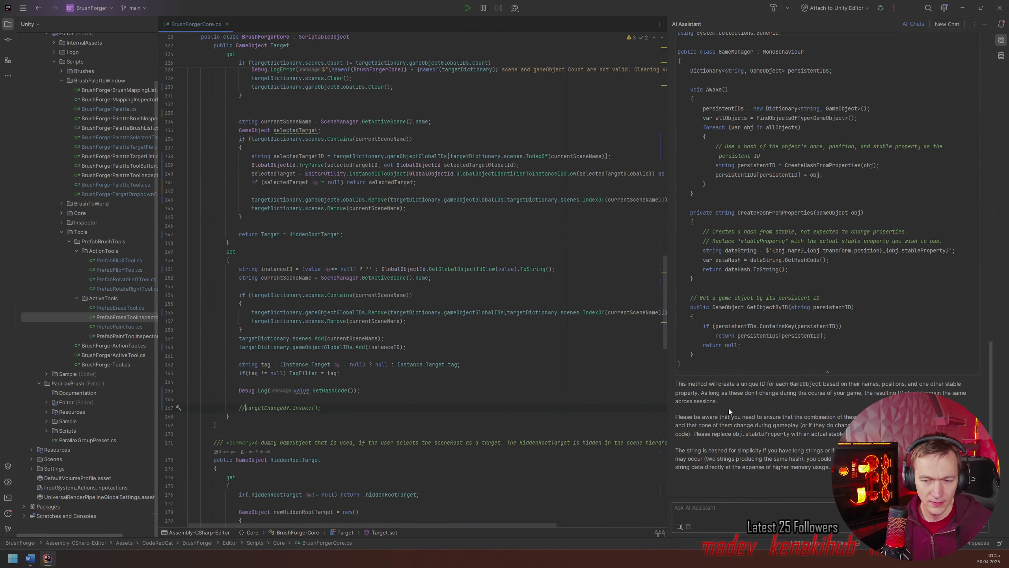
pyautogui.hotkey('alt', 'Tab')
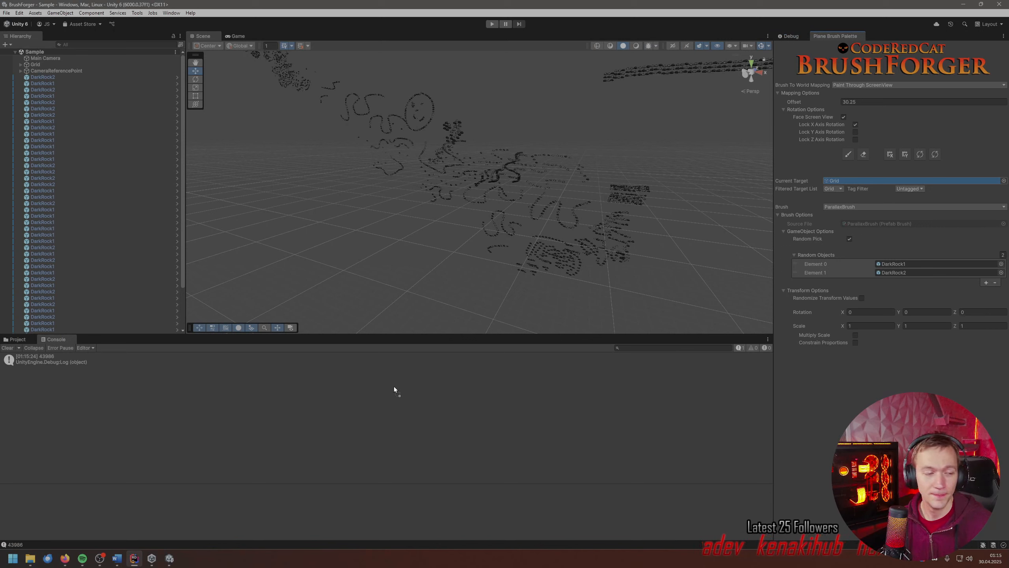
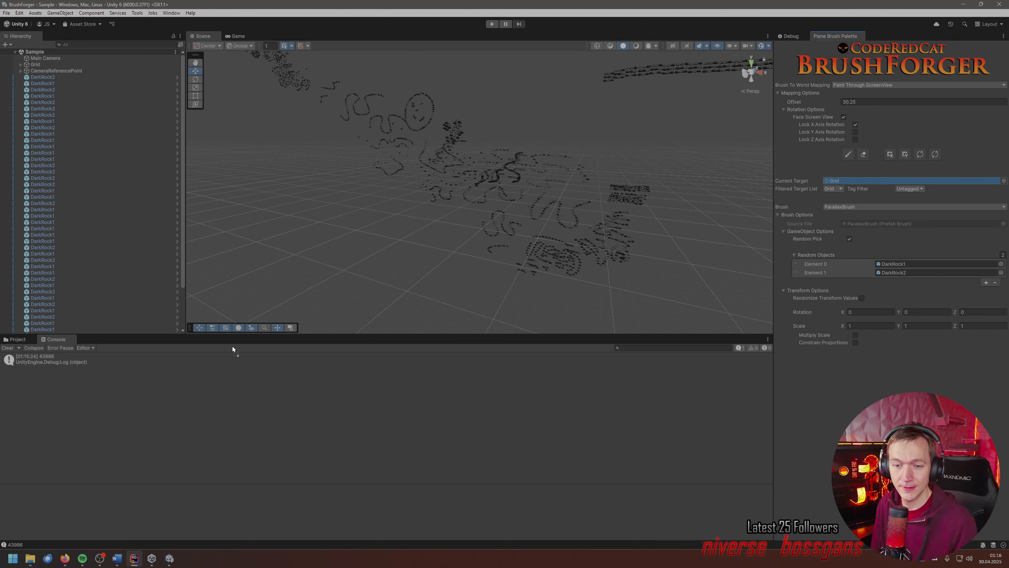
# - In Task Manager, end the Unity Hub task to shut down the hub and its running editor
pyautogui.hotkey('ctrl', 'shift', 'Escape')
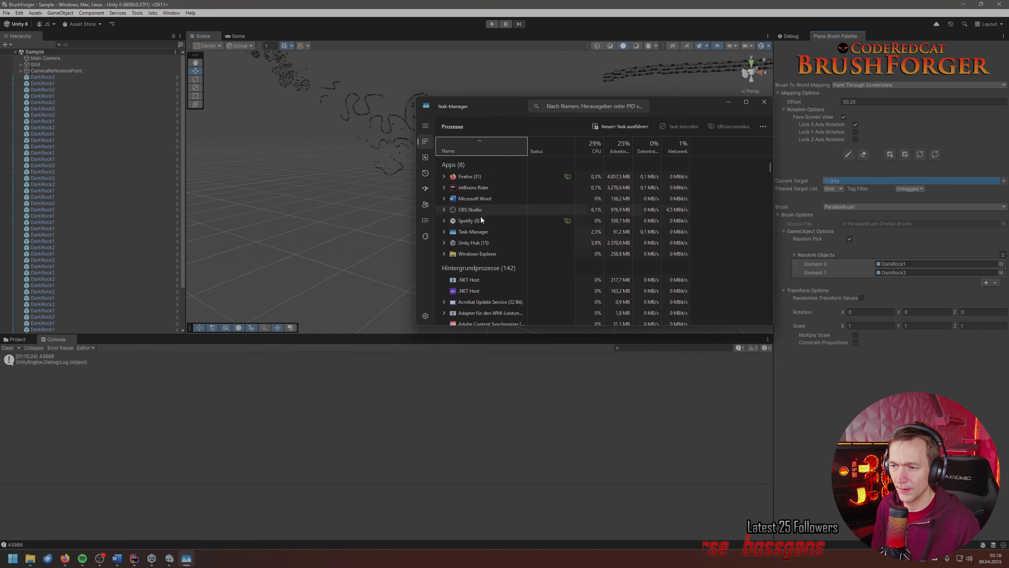
pyautogui.rightClick(486, 245)
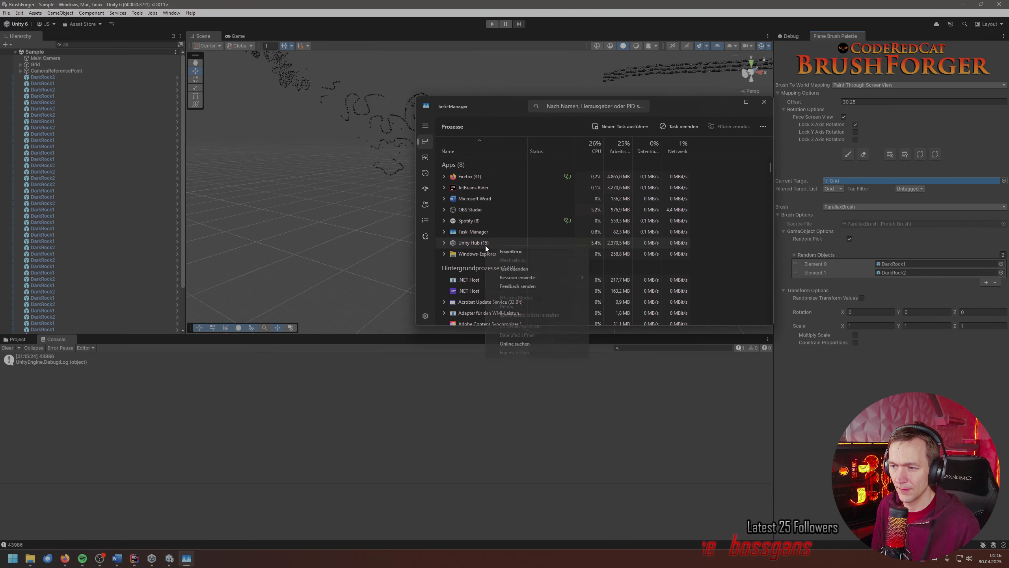
pyautogui.click(522, 269)
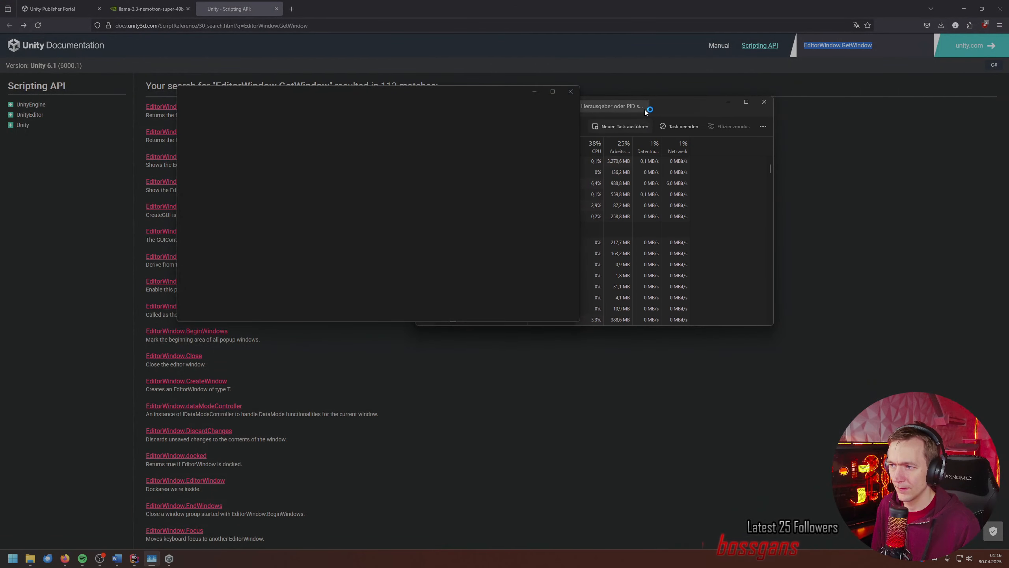
# - Launch Unity Hub again and reopen the BrushForger project
pyautogui.press('super')
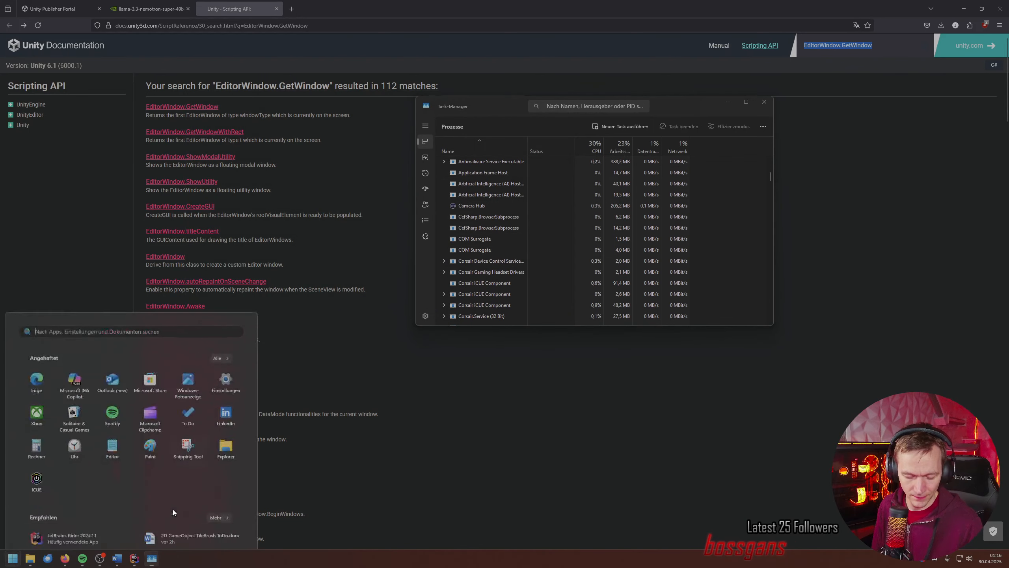
pyautogui.write('u')
pyautogui.click(87, 337)
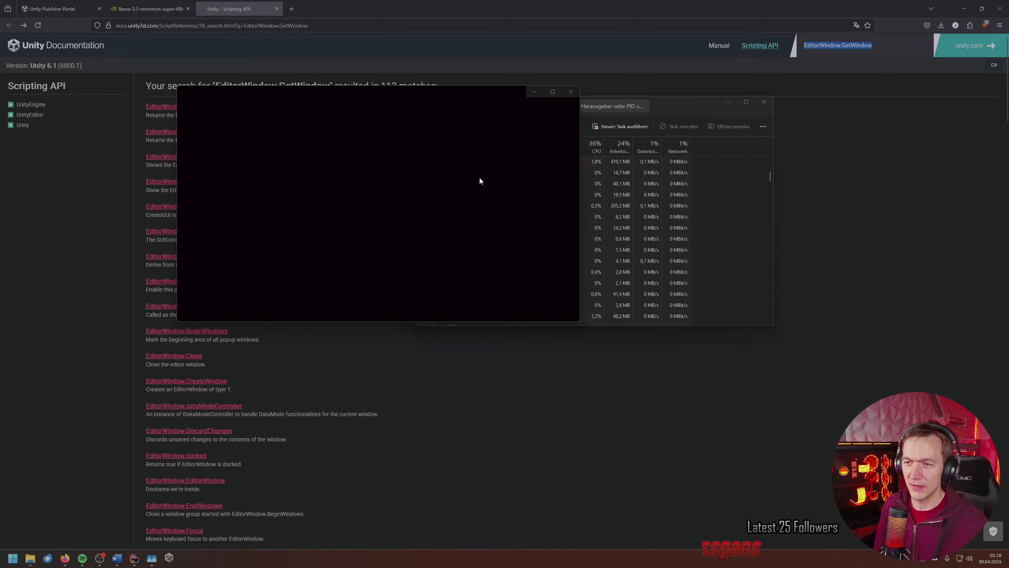
pyautogui.click(357, 216)
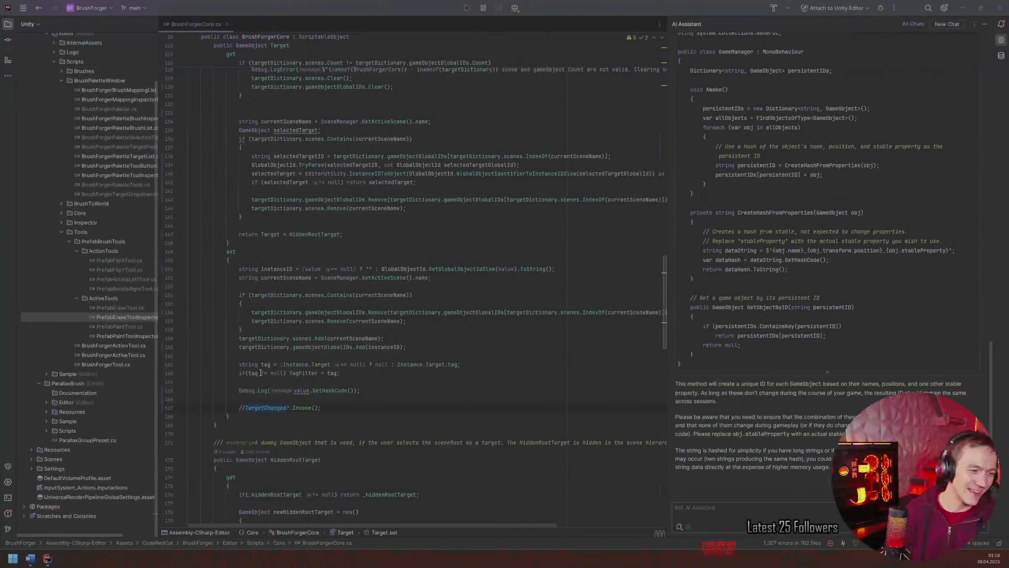
# - In the restarted Unity editor, show the Console and assign Main Camera and Grid in turn as the palette's current target
pyautogui.click(256, 408)
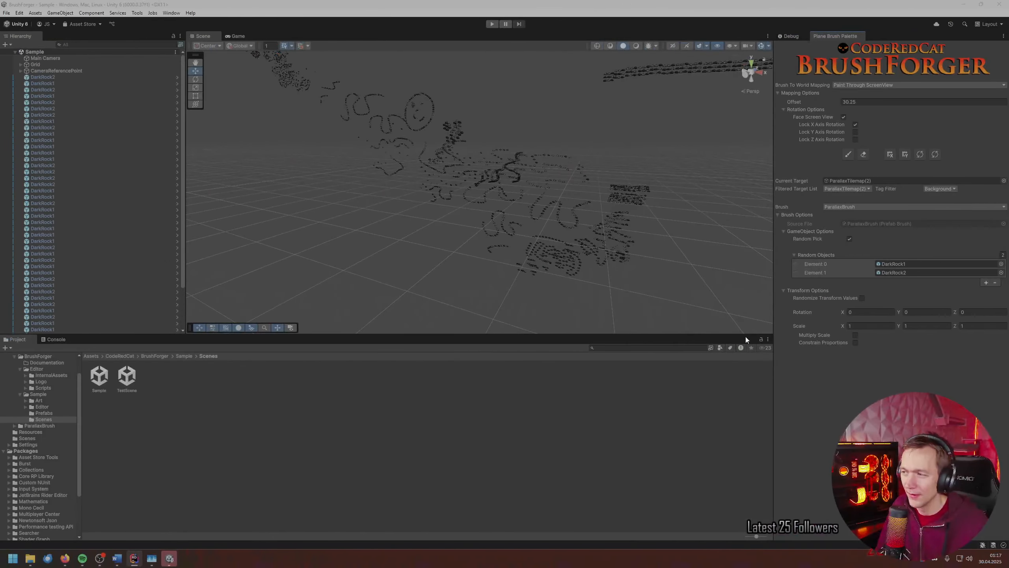
pyautogui.click(746, 340)
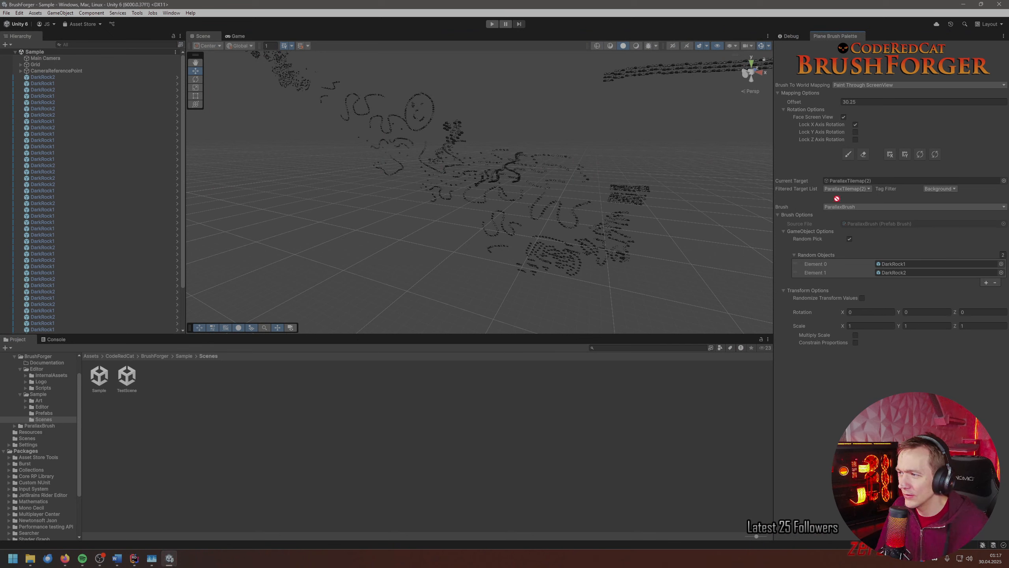
pyautogui.click(56, 339)
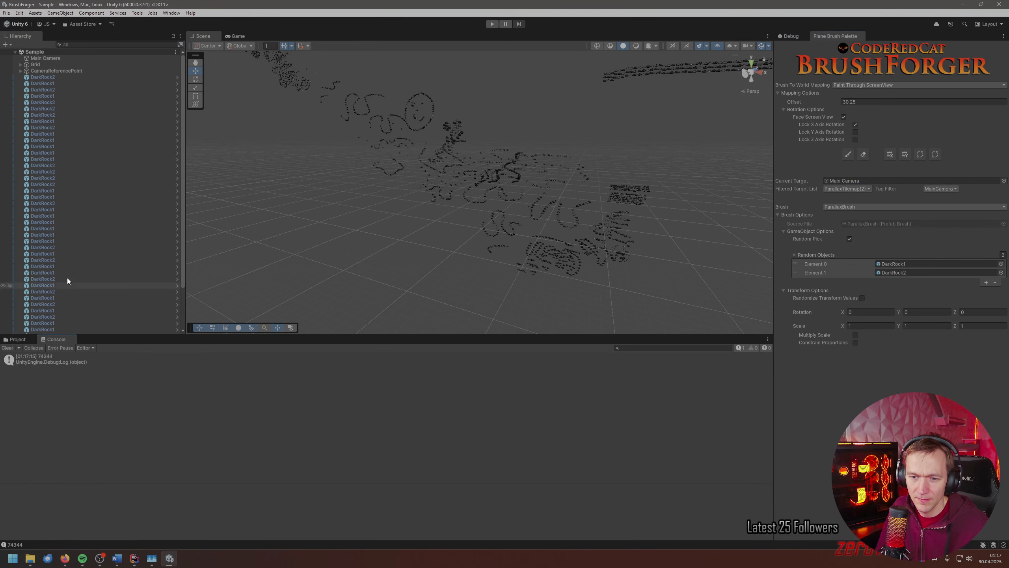
pyautogui.moveTo(48, 65); pyautogui.dragTo(843, 182)
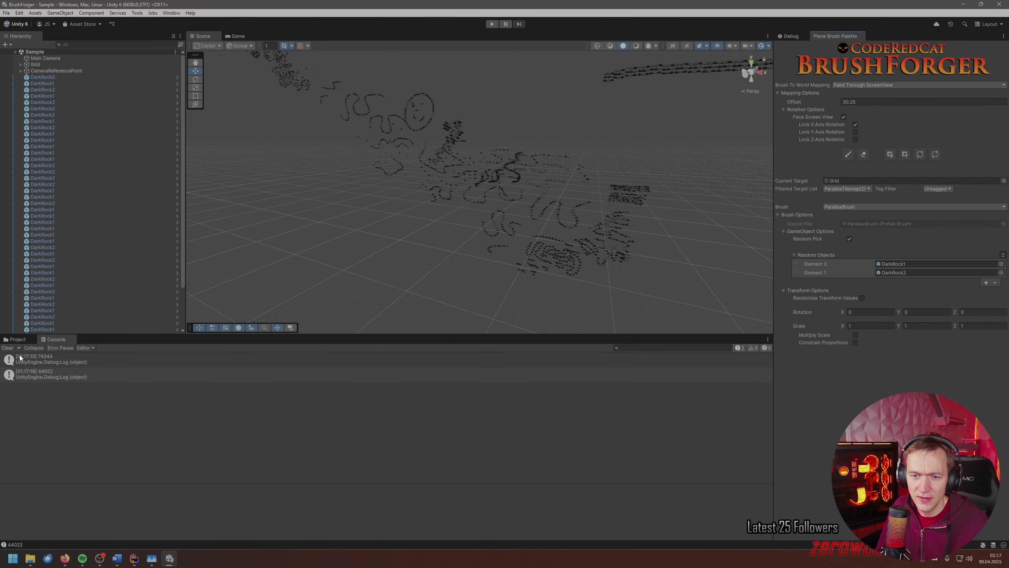
# - Open TestScene, reopen the Sample scene, and assign Main Camera as the current target to log its hash code after the reload
pyautogui.click(20, 340)
pyautogui.doubleClick(119, 382)
pyautogui.click(104, 380)
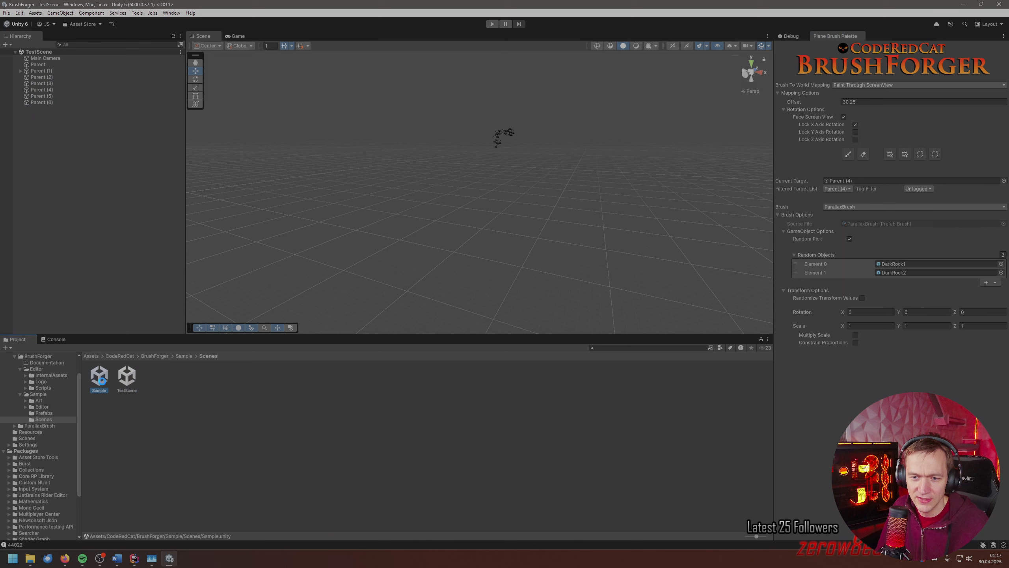
pyautogui.click(54, 339)
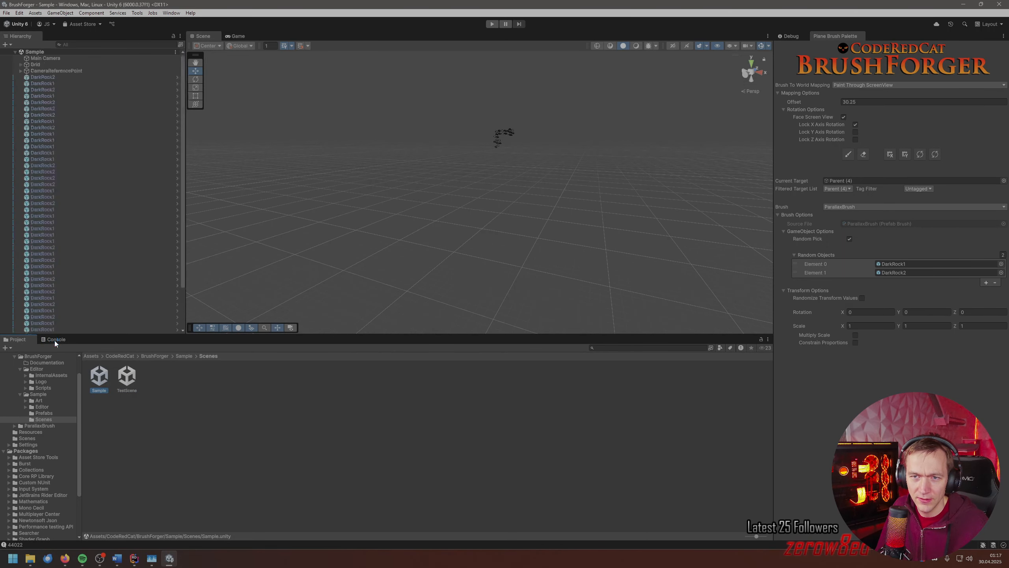
pyautogui.moveTo(40, 59); pyautogui.dragTo(852, 180)
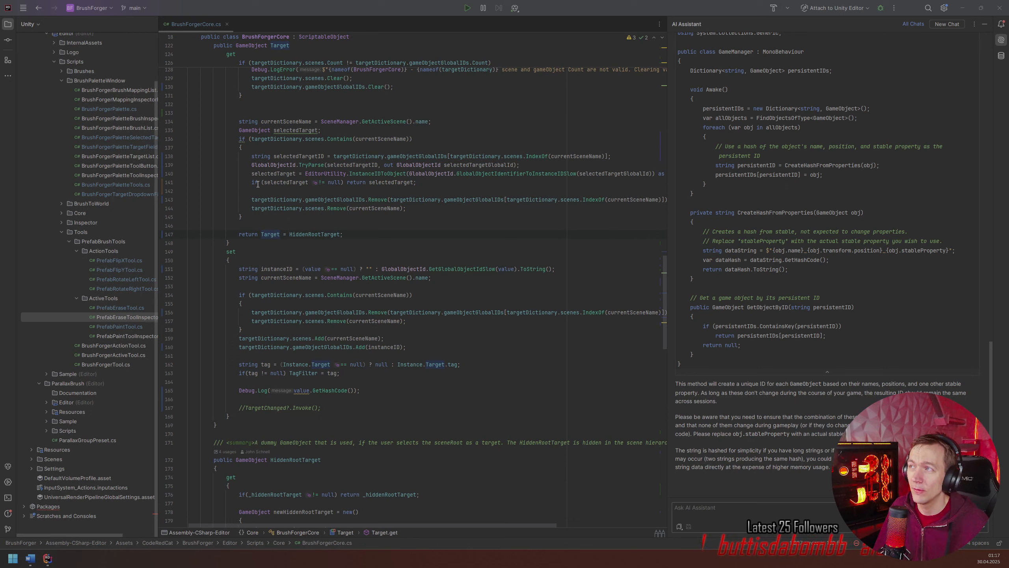
# - In Rider, review the Target property's GlobalObjectId parsing and instance ID conversion in the getter, the _target field, and the setter's hash code log
pyautogui.click(255, 163)
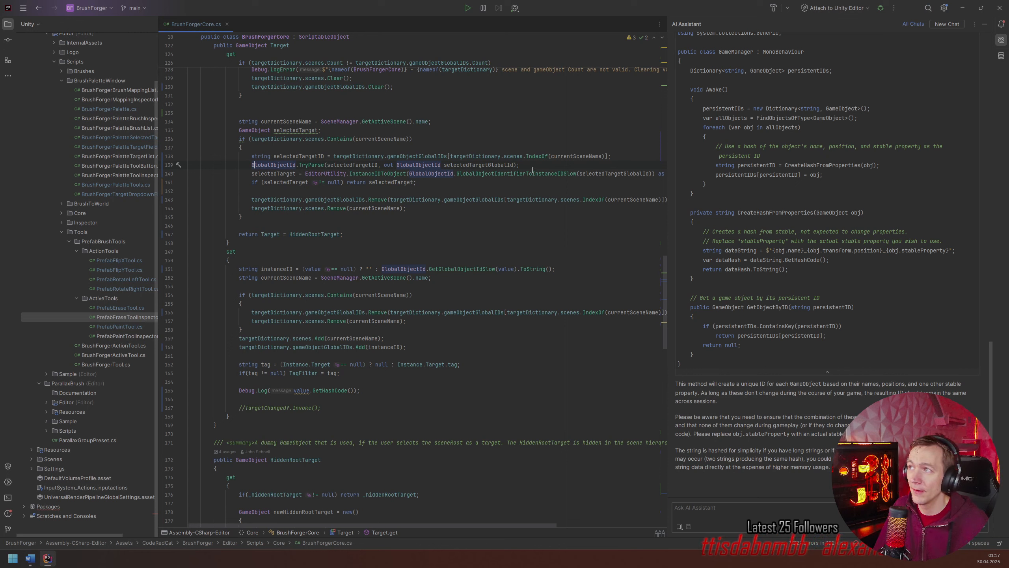
pyautogui.moveTo(533, 170)
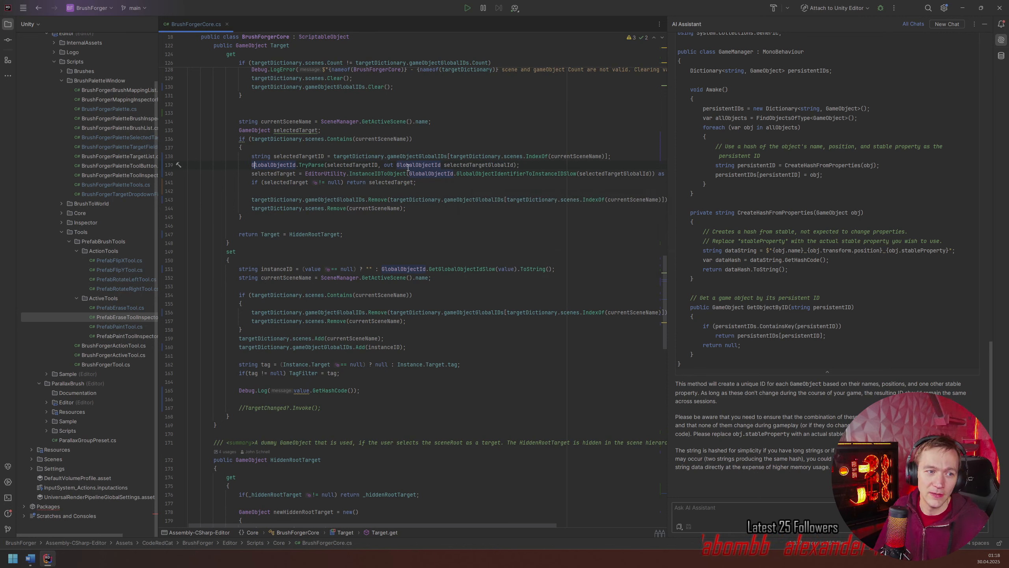
pyautogui.moveTo(252, 165); pyautogui.dragTo(566, 175)
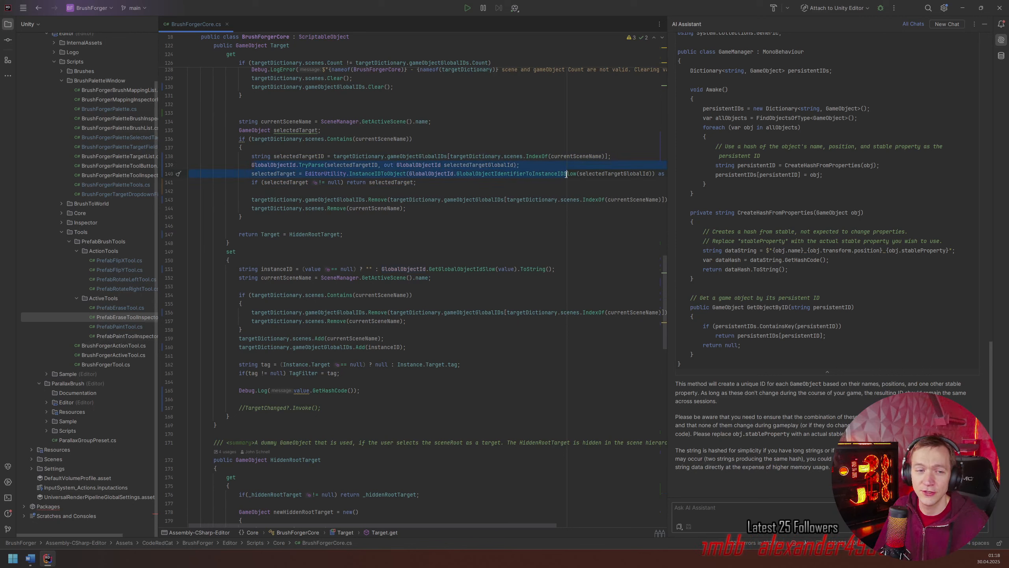
pyautogui.click(566, 175)
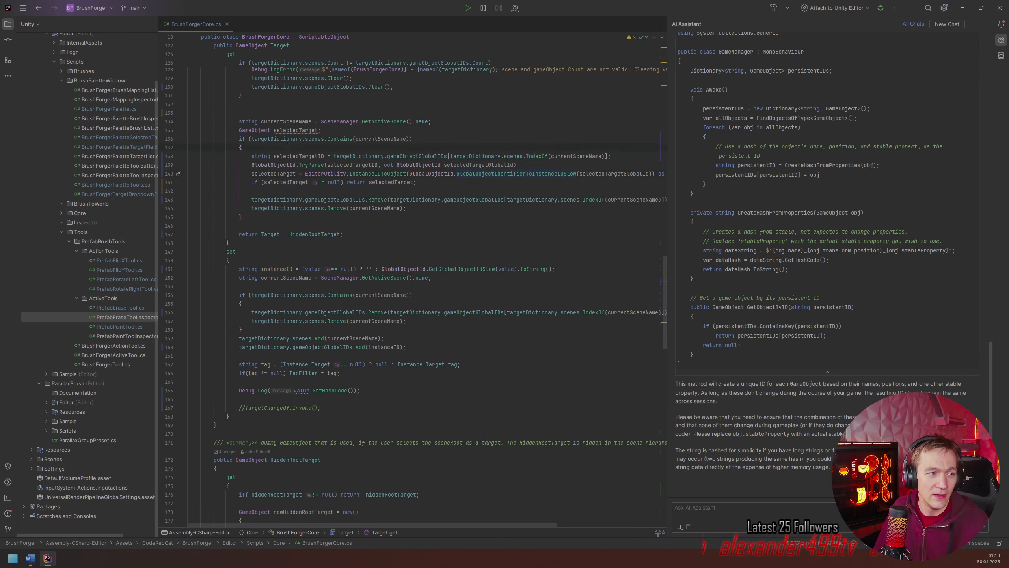
pyautogui.press('Up')
pyautogui.press('Up')
pyautogui.press('Up')
pyautogui.scroll(5, 293, 156)
pyautogui.scroll(3, 336, 243)
pyautogui.click(291, 218)
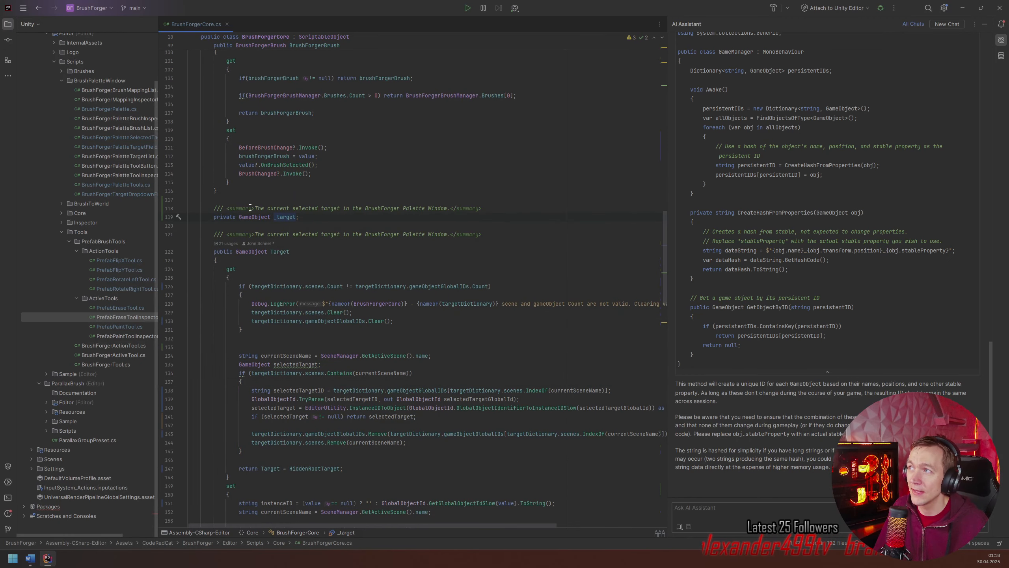
pyautogui.scroll(-5, 328, 310)
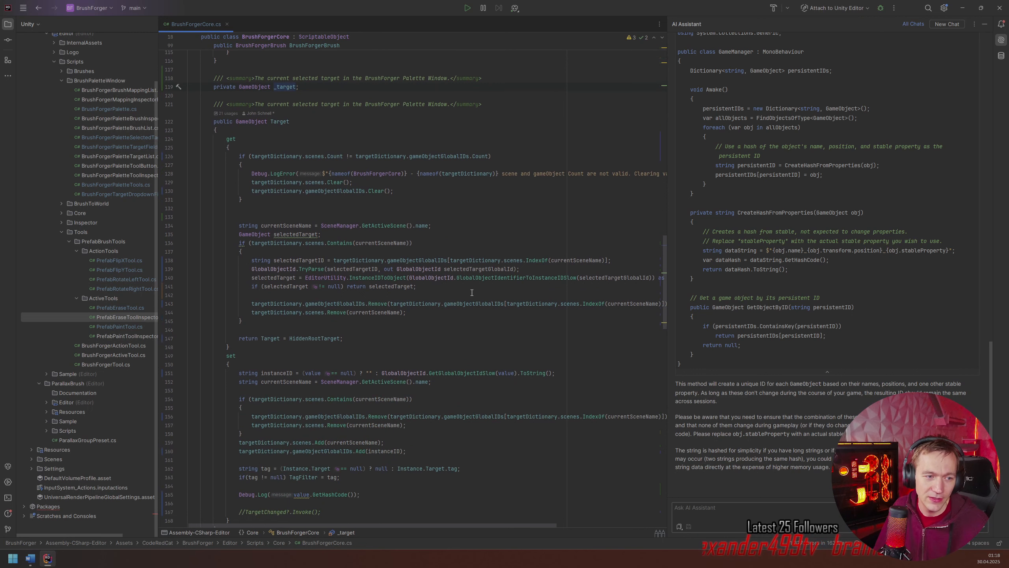
pyautogui.click(500, 277)
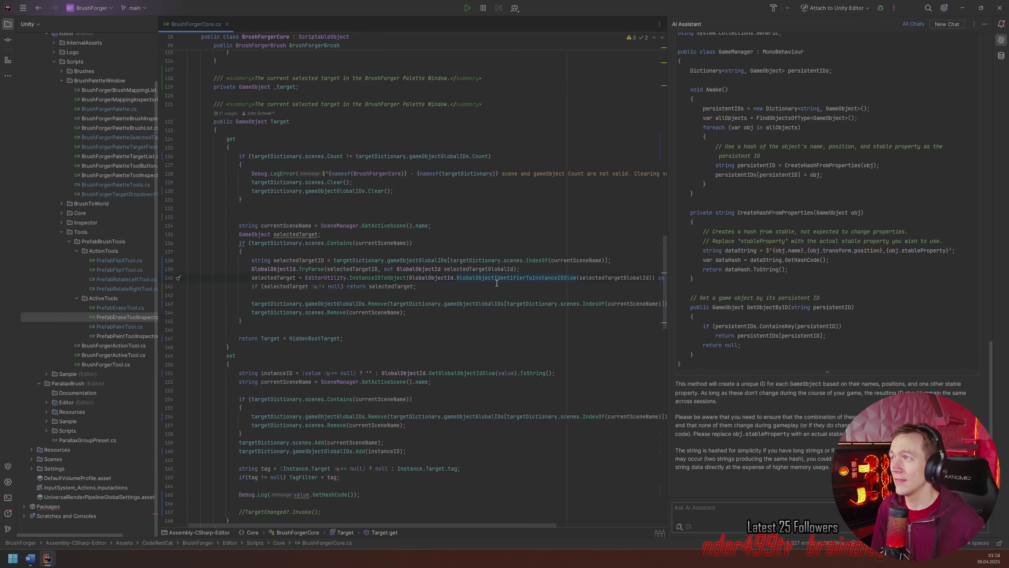
pyautogui.scroll(-4, 495, 282)
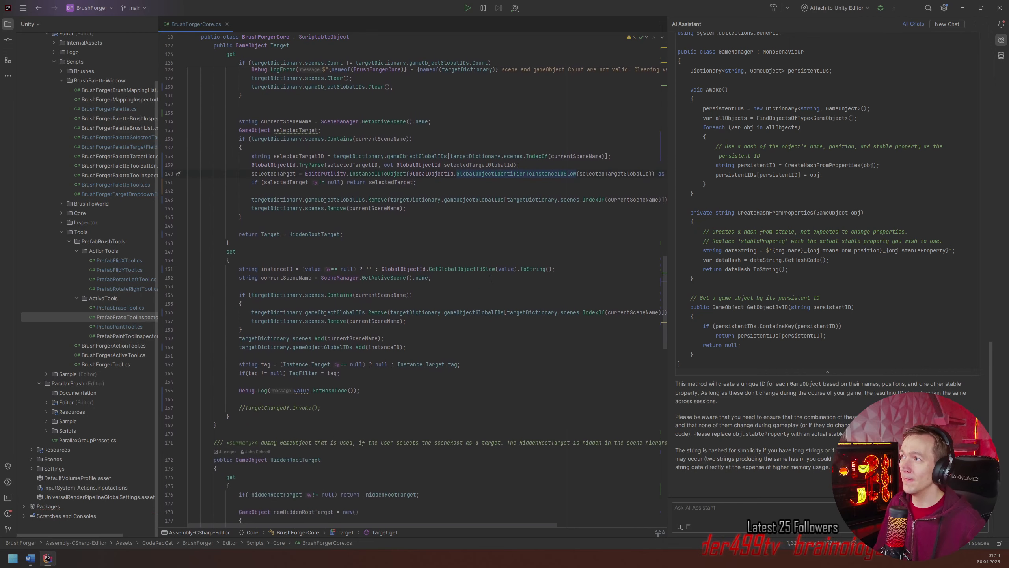
pyautogui.moveTo(381, 389); pyautogui.dragTo(396, 375)
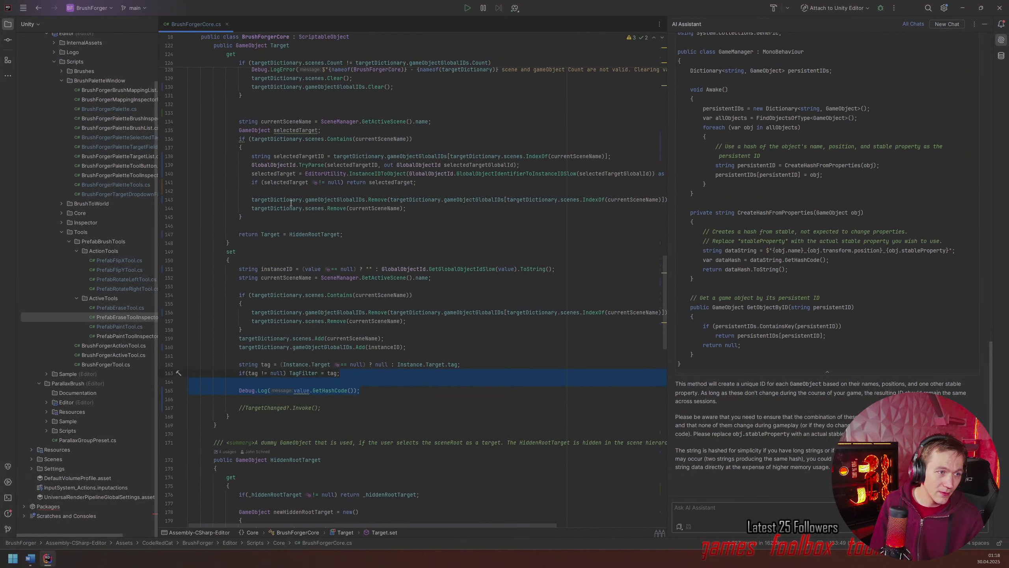
pyautogui.moveTo(301, 163)
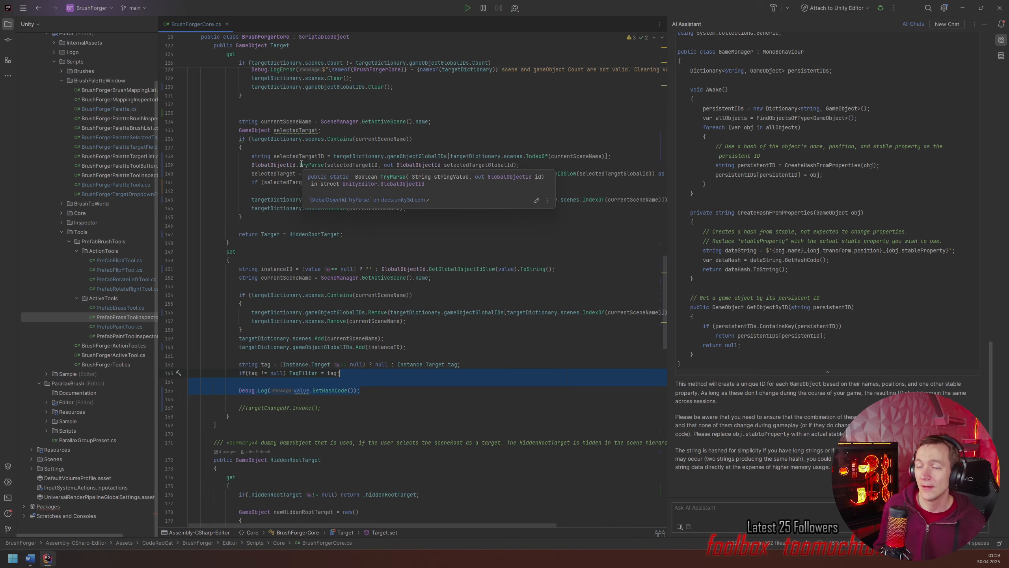
# - In Unity, examine the instance and local file identifiers of a DarkRock2 object and Grid's TestTilemap in the Debug inspector
pyautogui.hotkey('alt', 'Tab')
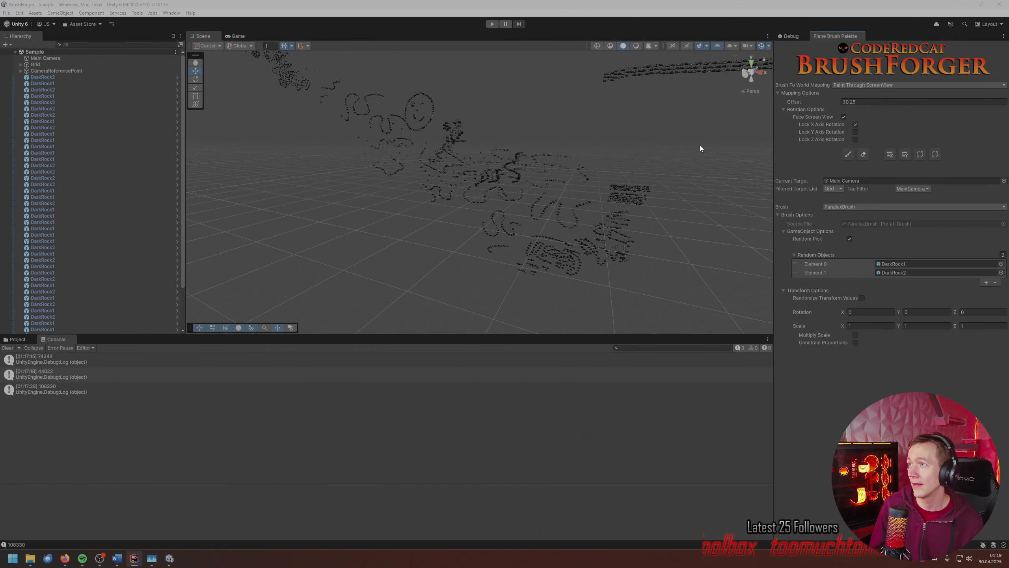
pyautogui.click(789, 35)
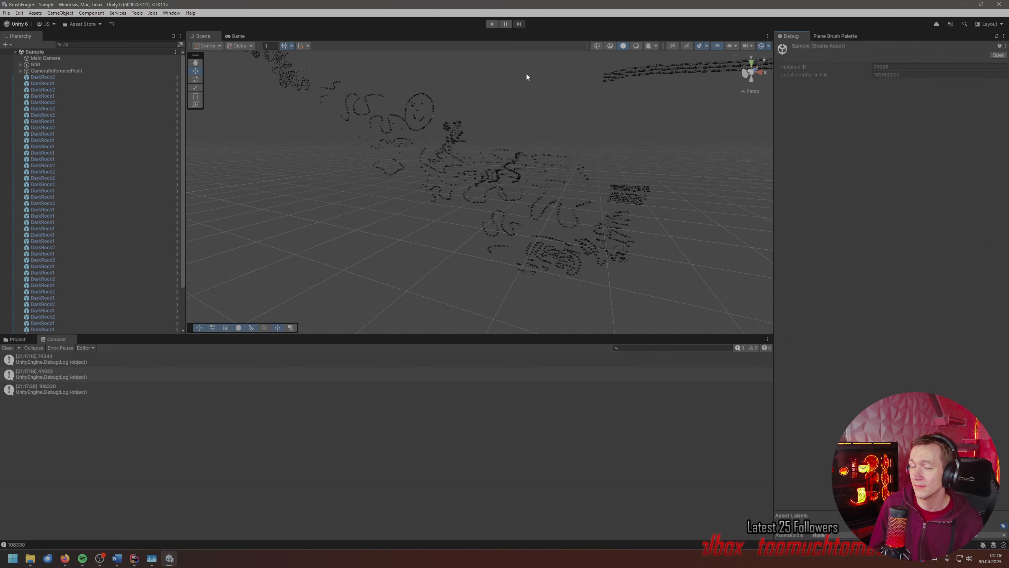
pyautogui.click(67, 78)
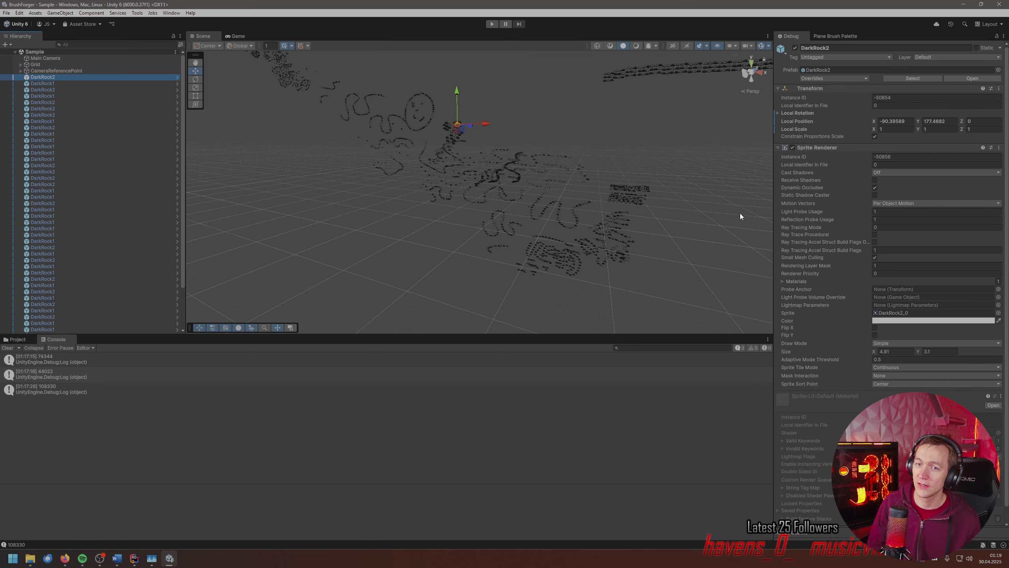
pyautogui.click(21, 65)
pyautogui.click(48, 70)
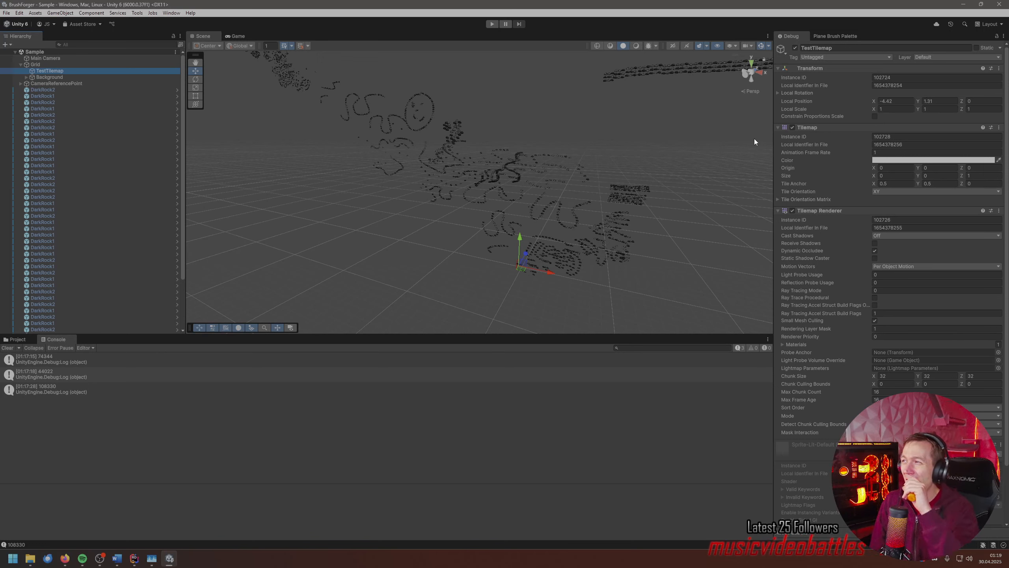
pyautogui.click(9, 340)
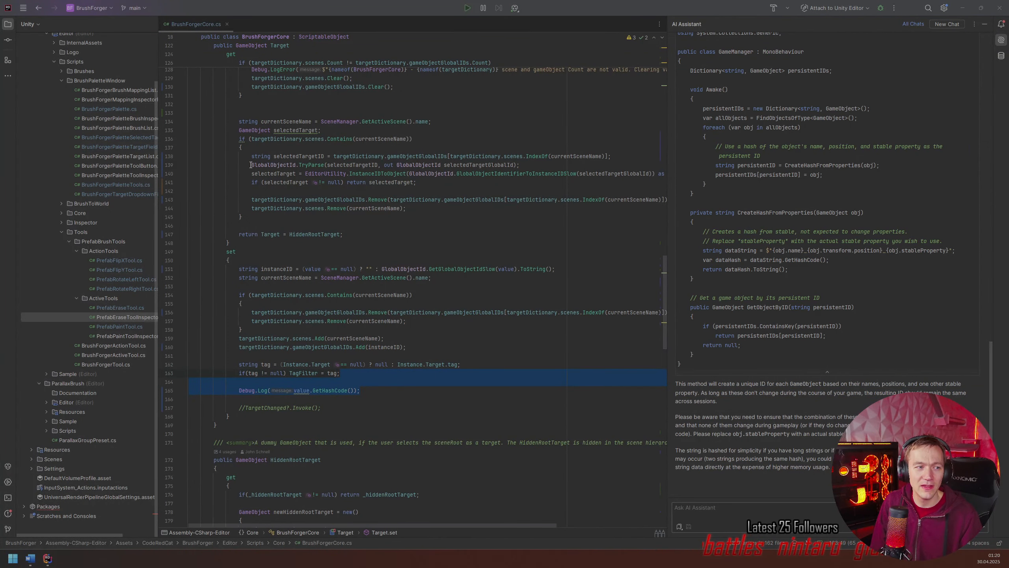
# - In Rider, re-examine the getter's GlobalObjectId.TryParse and GlobalObjectIdentifierToInstanceIDSlow lines against the setter's ID storage
pyautogui.moveTo(251, 164); pyautogui.dragTo(460, 167)
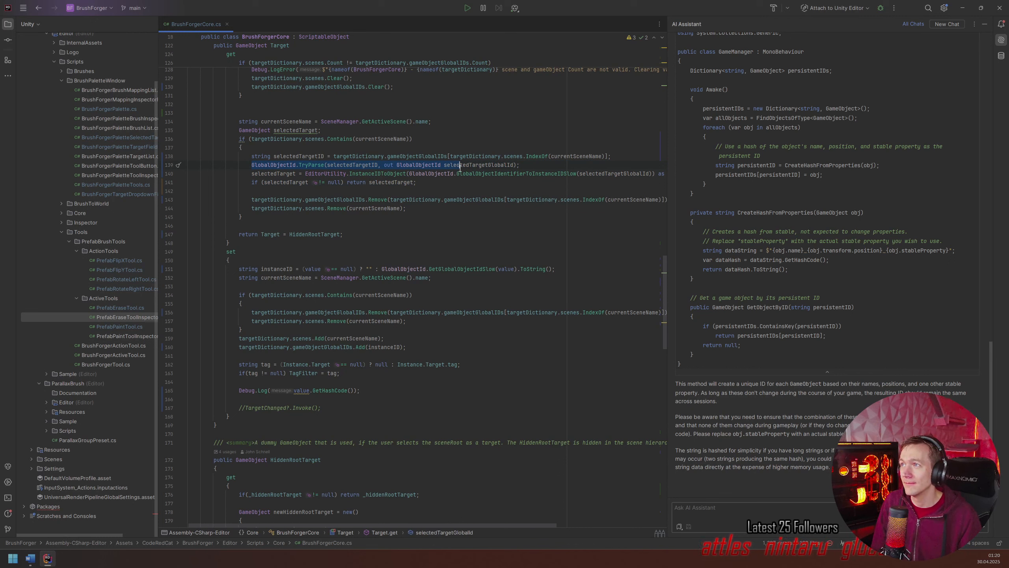
pyautogui.click(252, 164)
pyautogui.moveTo(253, 164); pyautogui.dragTo(253, 181)
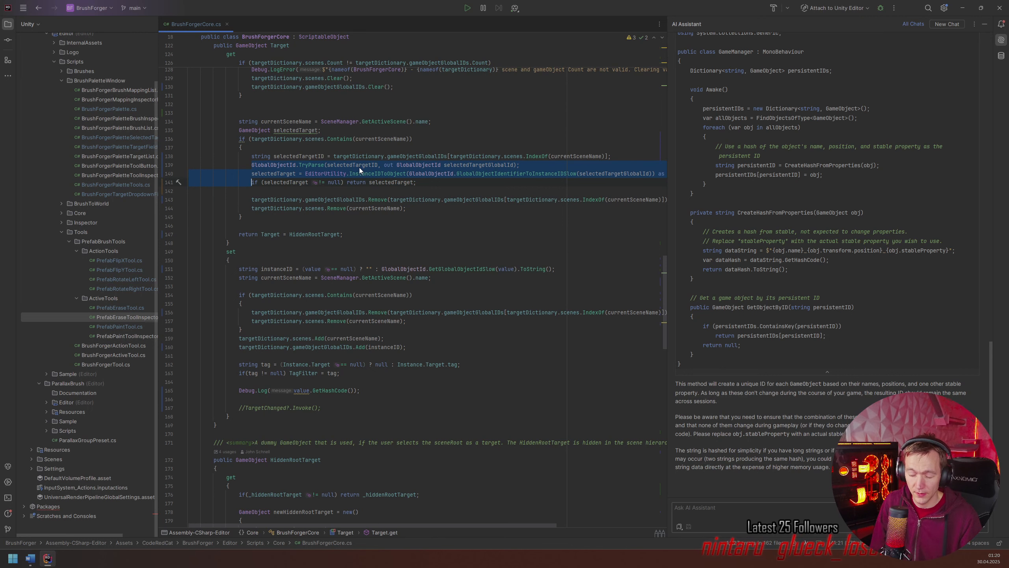
pyautogui.scroll(2, 419, 191)
pyautogui.scroll(3, 370, 255)
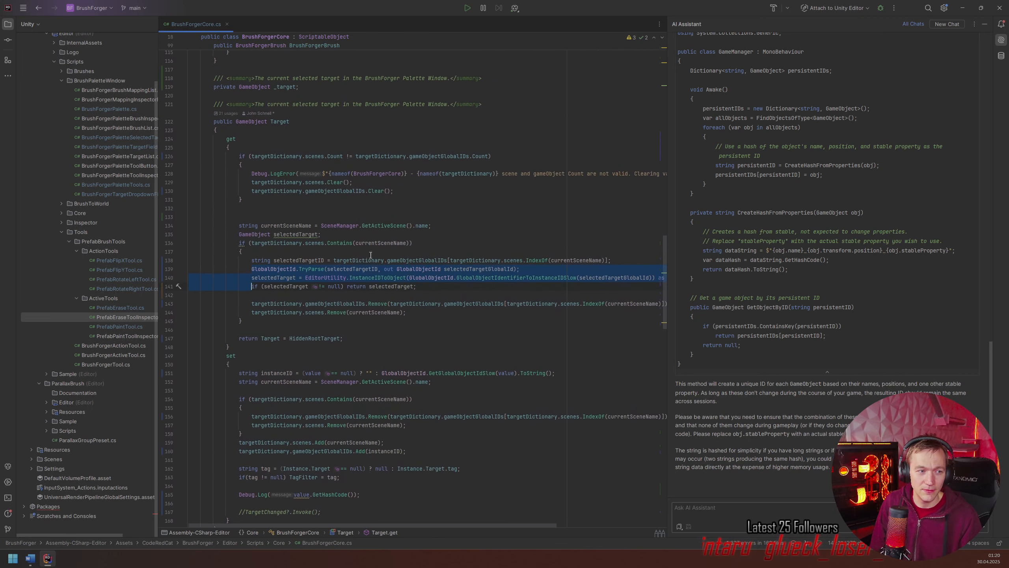
pyautogui.doubleClick(518, 278)
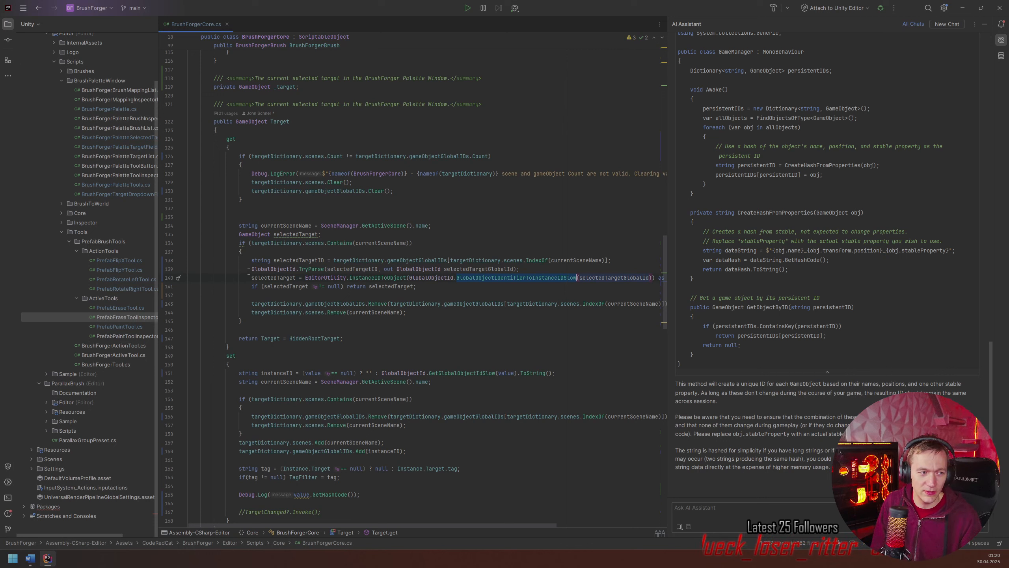
pyautogui.moveTo(253, 267); pyautogui.dragTo(253, 287)
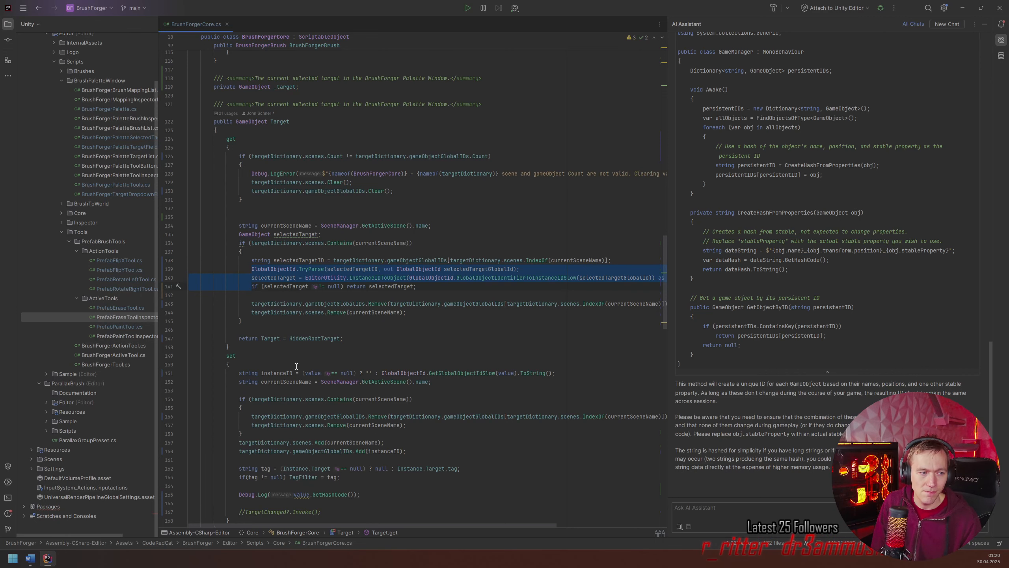
pyautogui.scroll(-5, 296, 366)
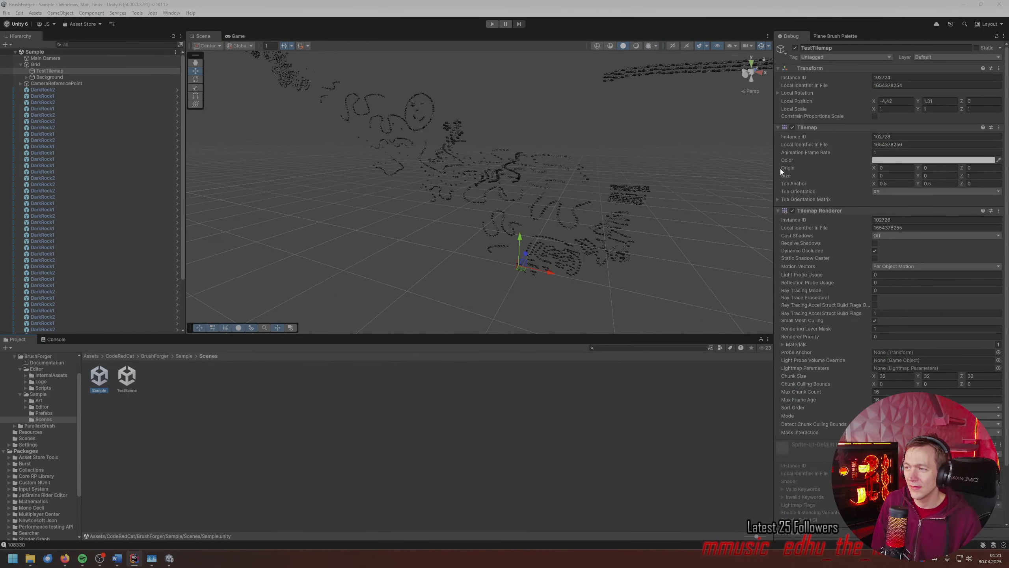
# - Return to the Plane Brush Palette in Unity and assign Grid's Background object as the current target
pyautogui.click(836, 35)
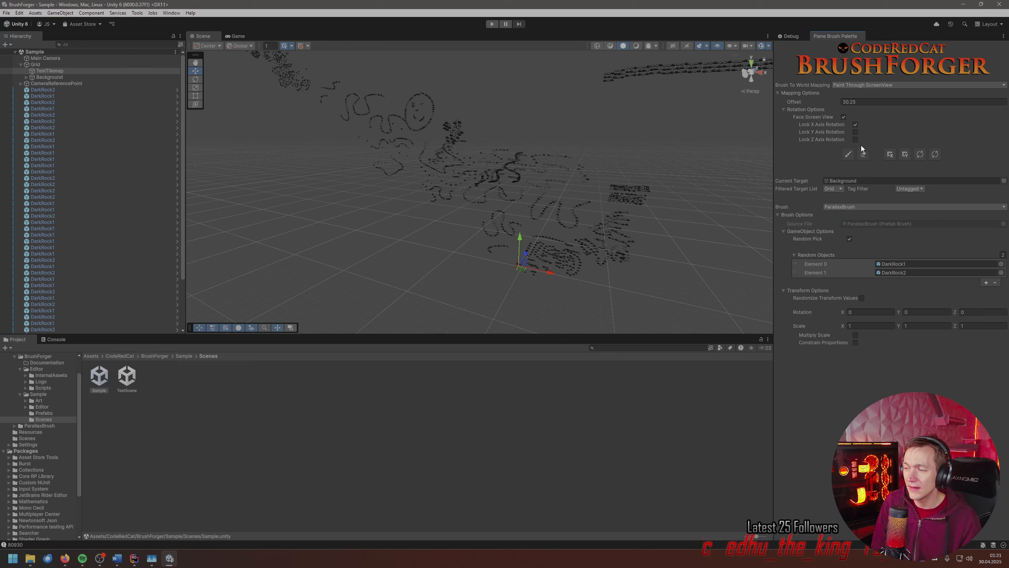
# - Expand Grid's Background and its ParallaxTilemap(0) in the Hierarchy, and activate the brush draw tool with Background as the target
pyautogui.click(29, 76)
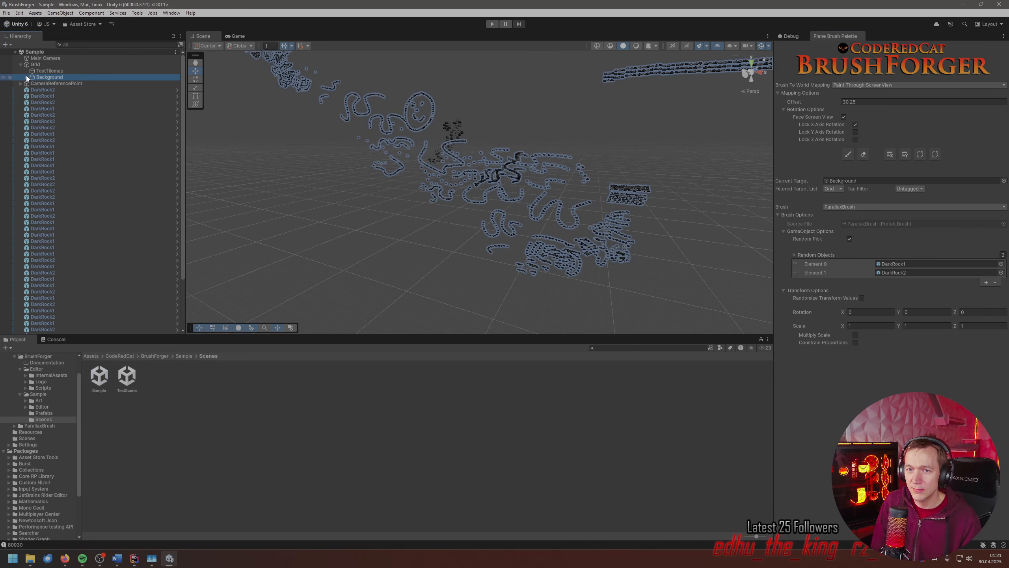
pyautogui.click(26, 77)
pyautogui.click(60, 83)
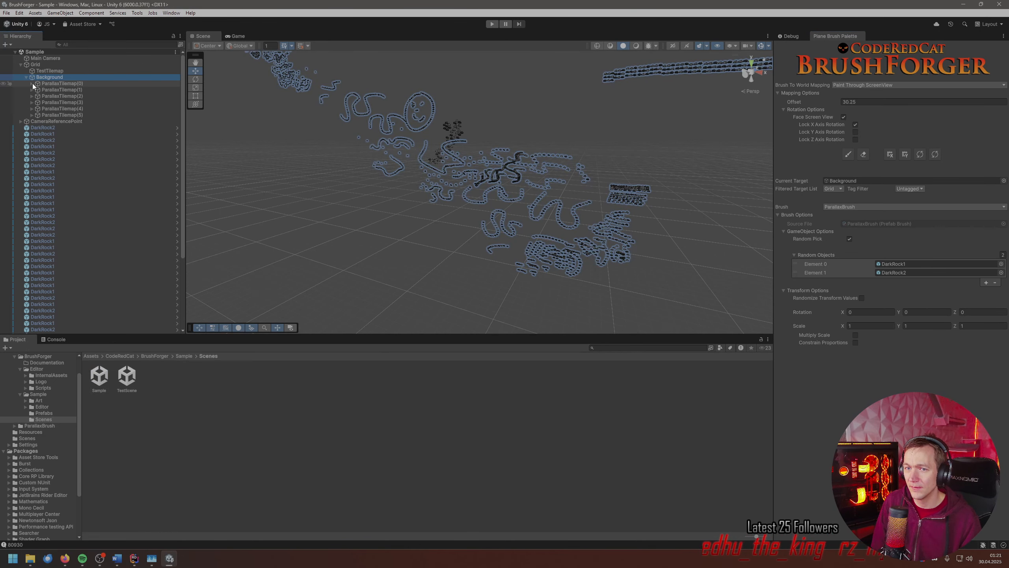
pyautogui.click(32, 84)
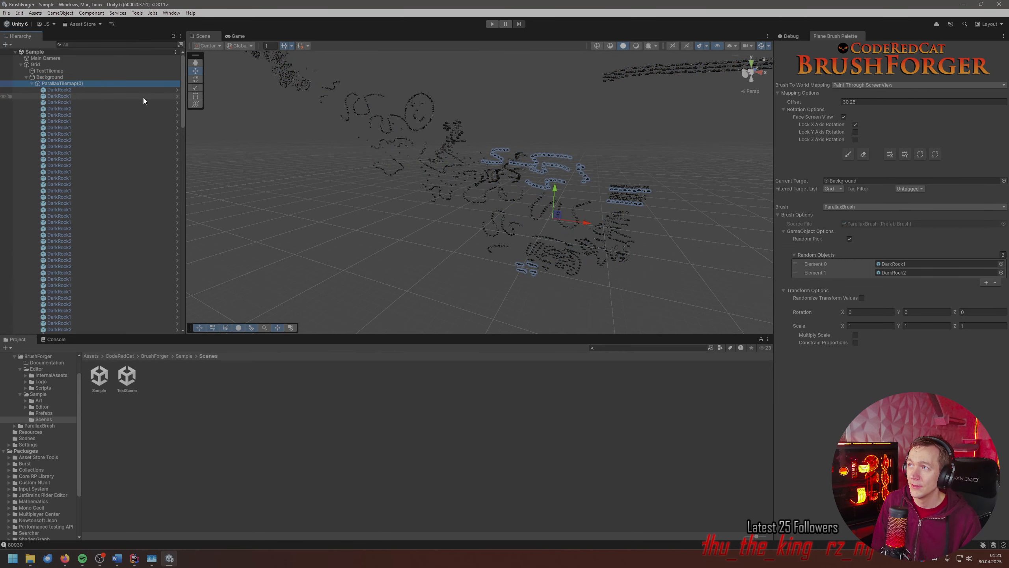
pyautogui.click(848, 154)
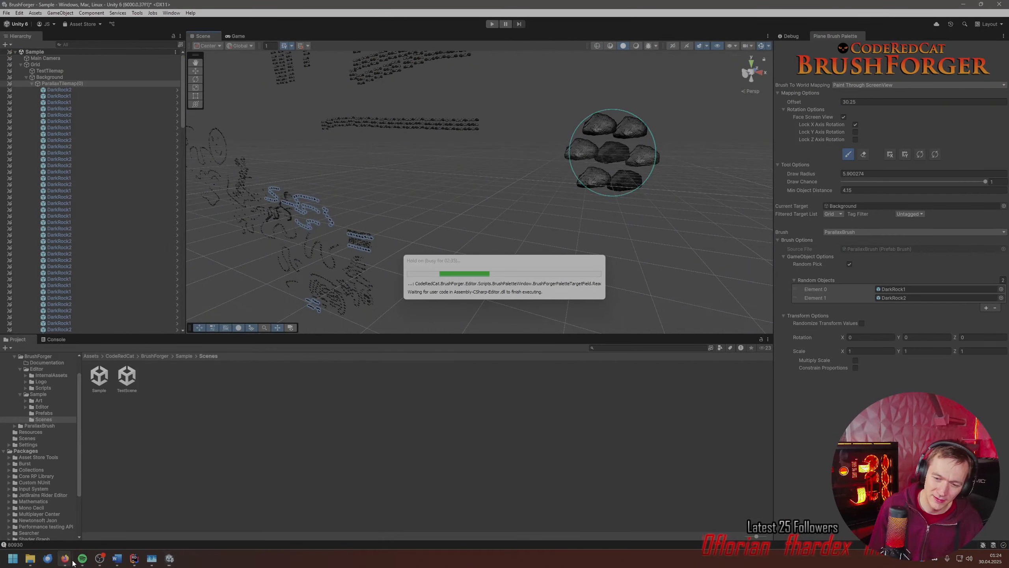
# - In a new Firefox tab, search Google for "unity serielize fields data types in scriptable objects saved"
pyautogui.moveTo(66, 559)
pyautogui.click(104, 533)
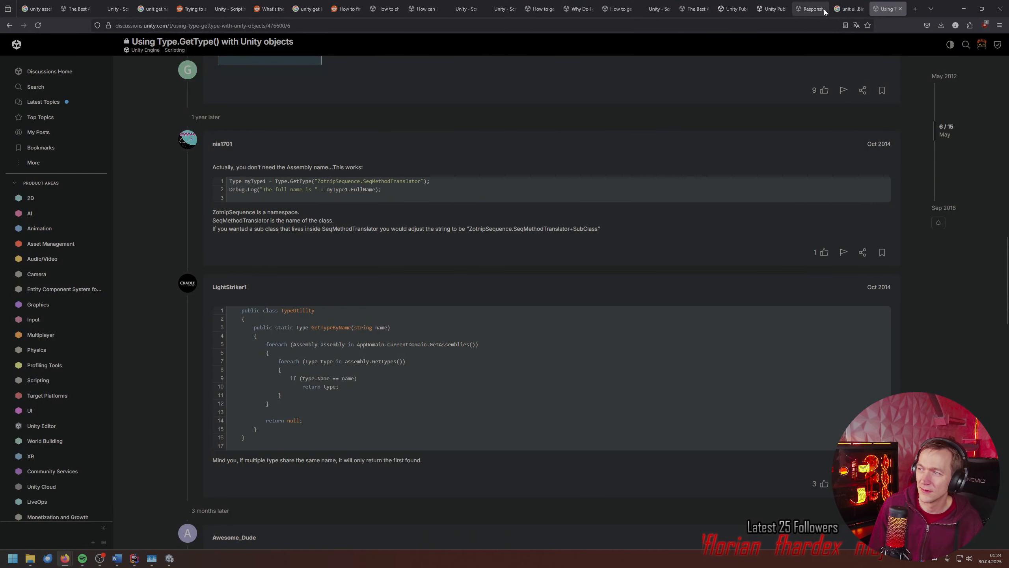
pyautogui.click(915, 9)
pyautogui.click(476, 25)
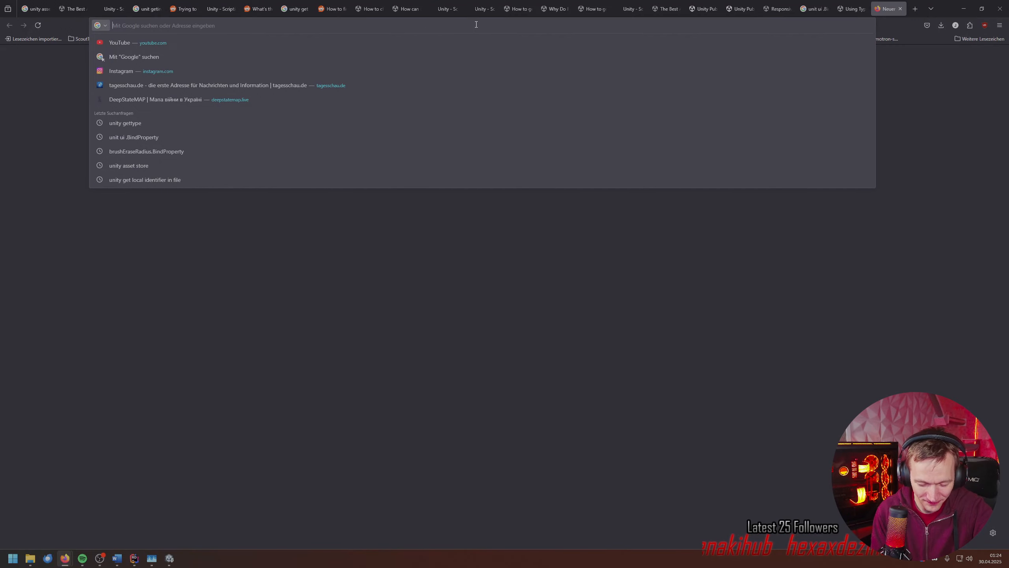
pyautogui.write('unity')
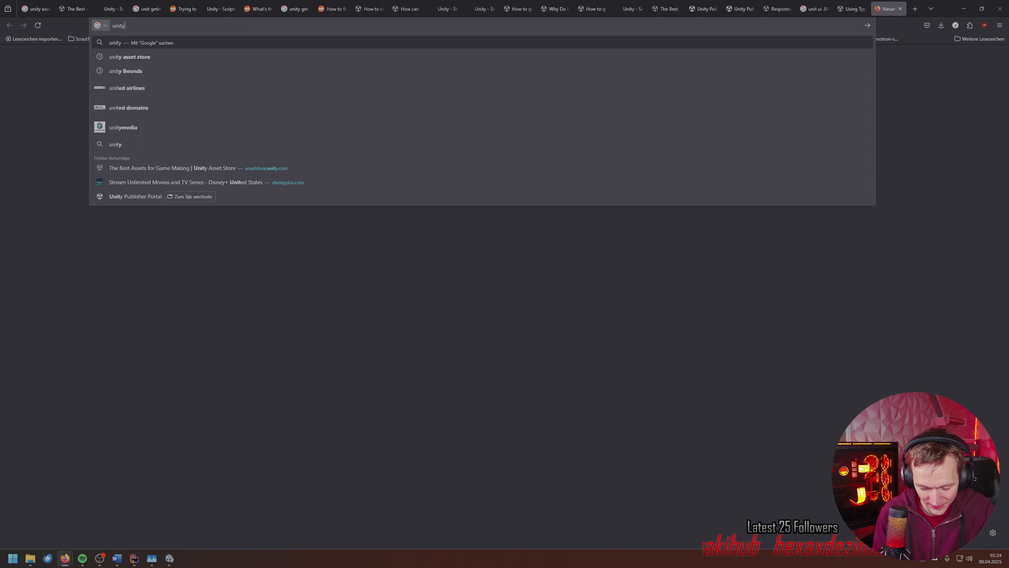
pyautogui.write(' ser')
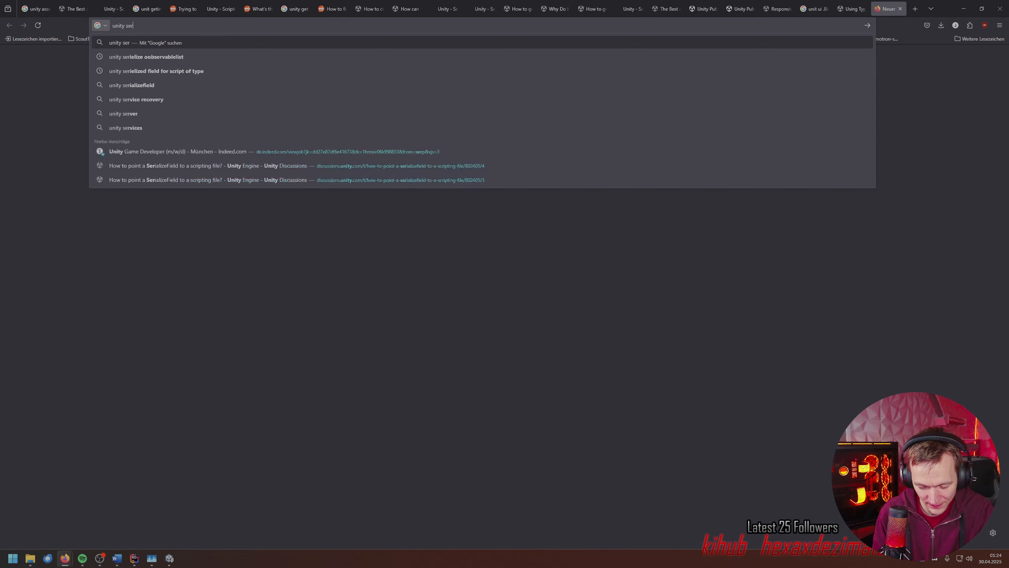
pyautogui.write('ielize f')
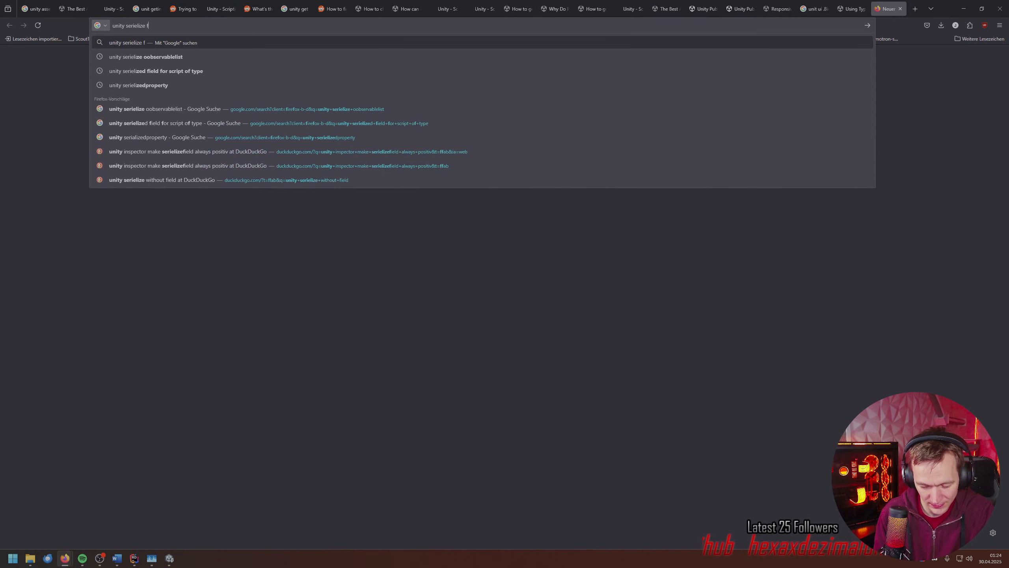
pyautogui.write('ields data t')
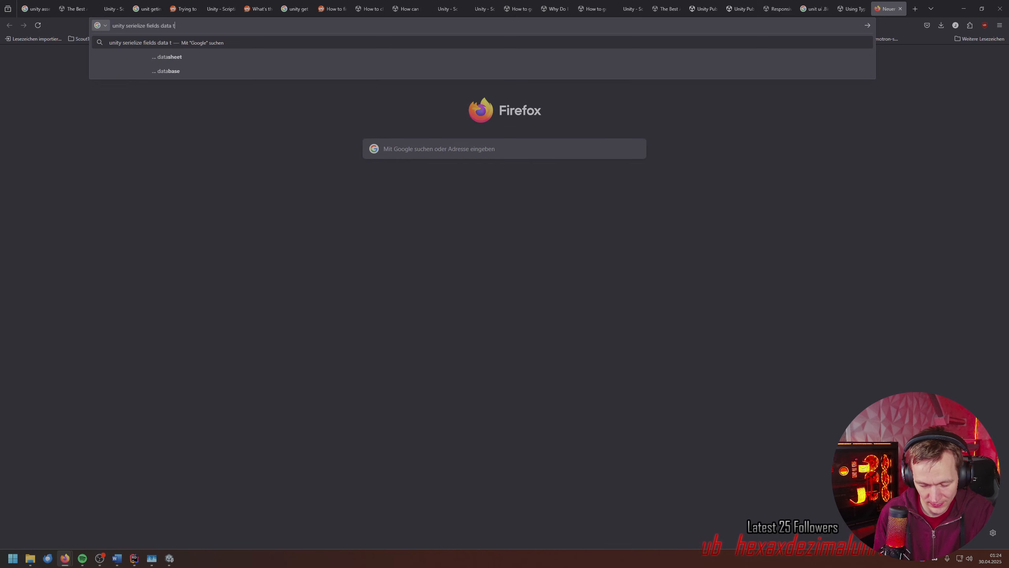
pyautogui.write('ypes in sc')
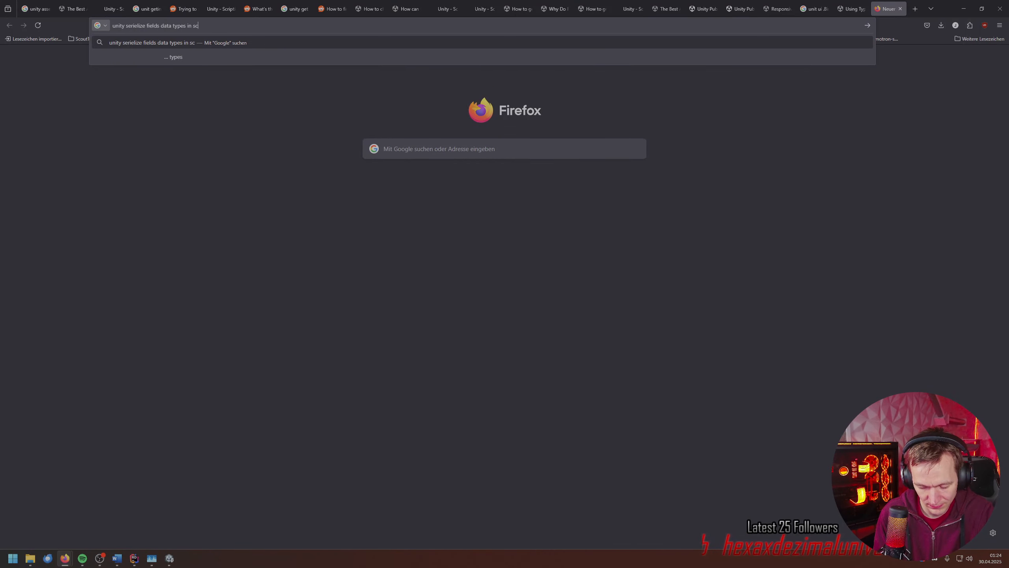
pyautogui.write('riptable ')
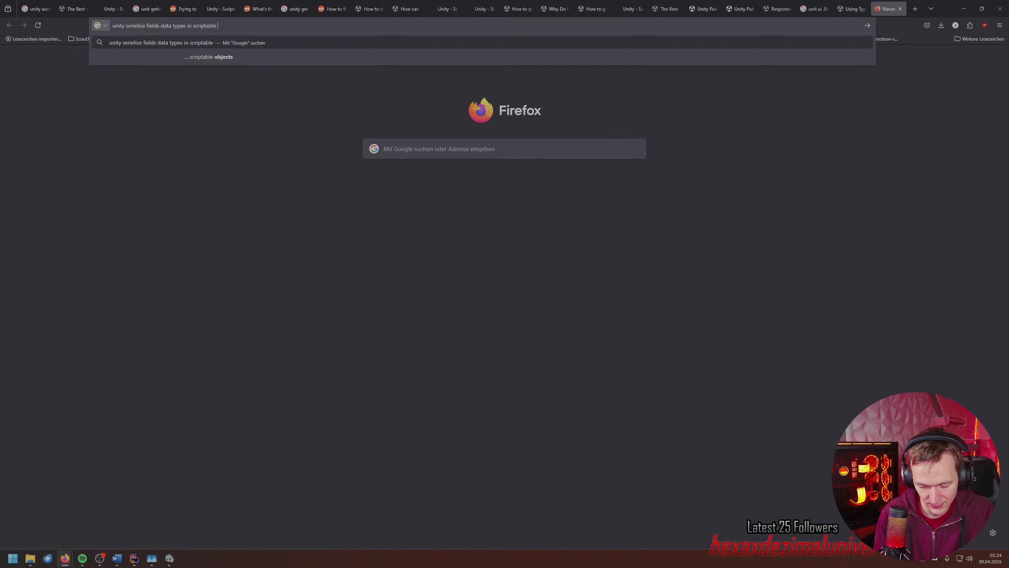
pyautogui.write('objects saved')
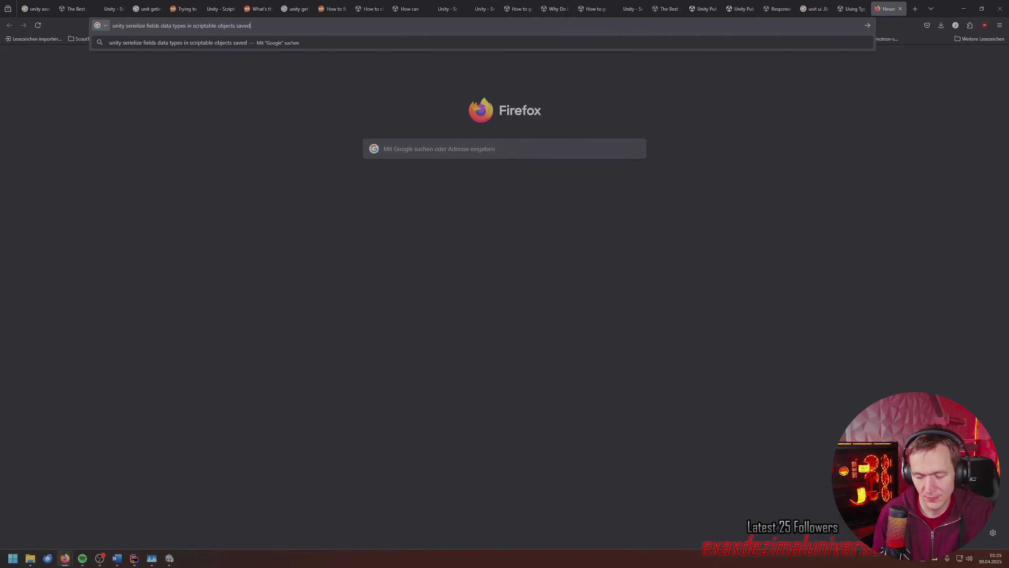
pyautogui.press('Return')
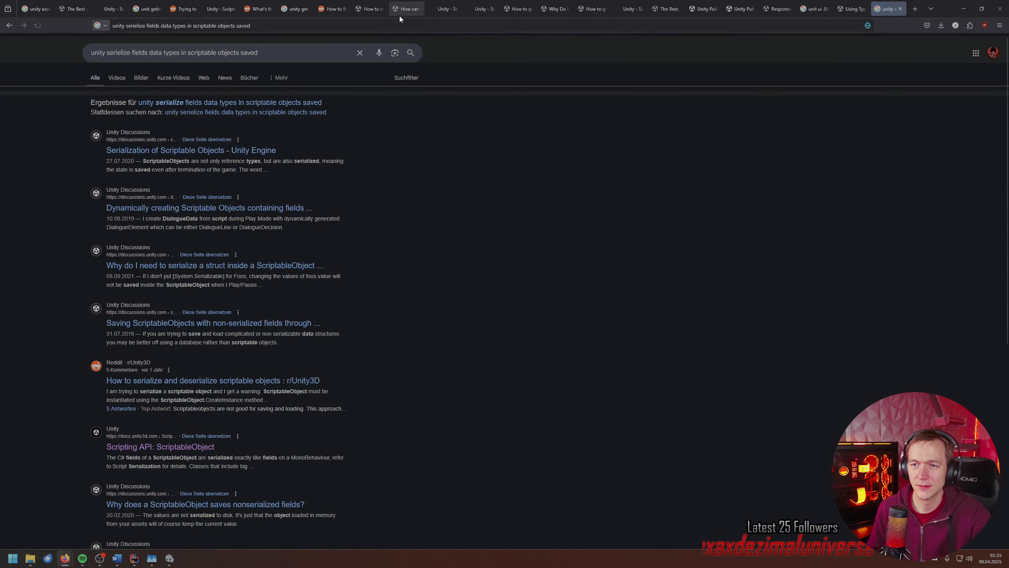
# - Skim the Unity Discussions threads "Serialization of Scriptable Objects" and "Saving ScriptableObjects with non-serialized fields through code"
pyautogui.click(314, 152)
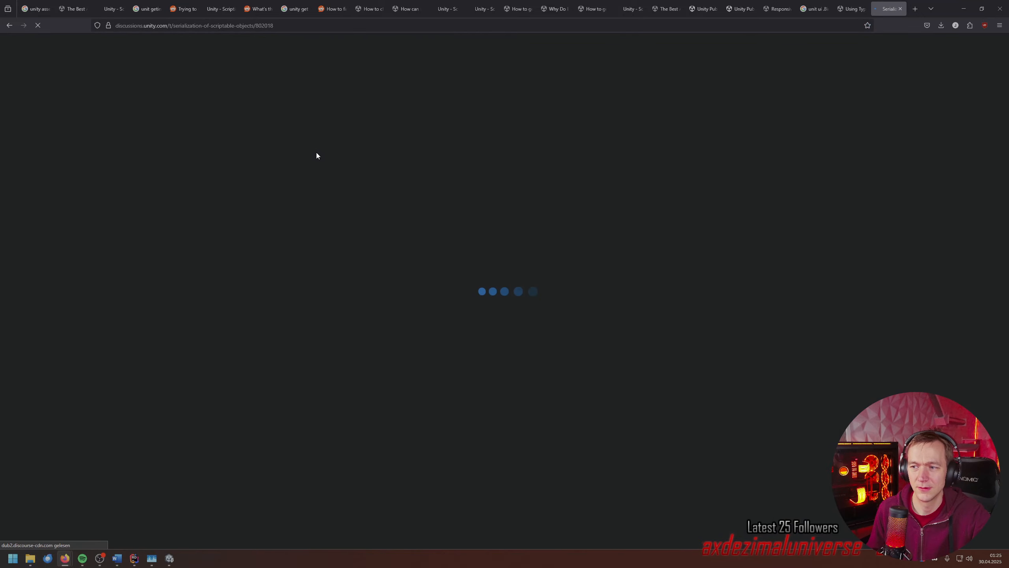
pyautogui.scroll(-5, 316, 152)
pyautogui.scroll(5, 314, 152)
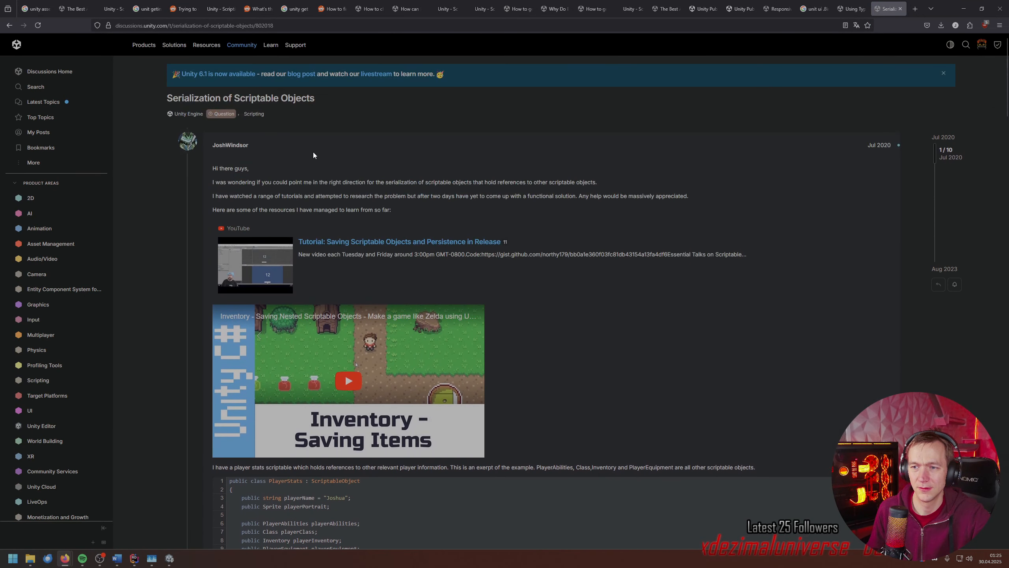
pyautogui.hotkey('alt', 'Left')
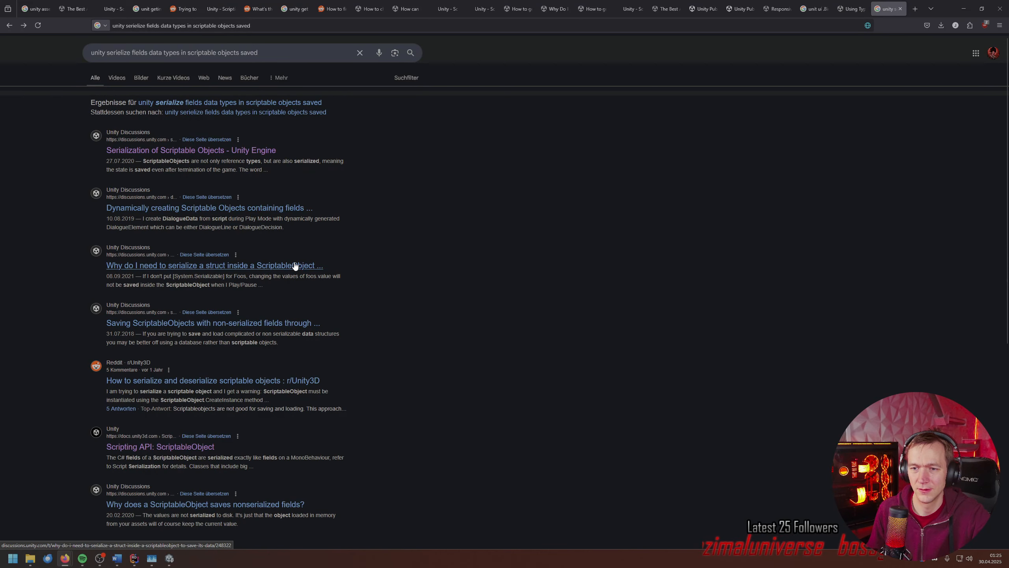
pyautogui.click(305, 323)
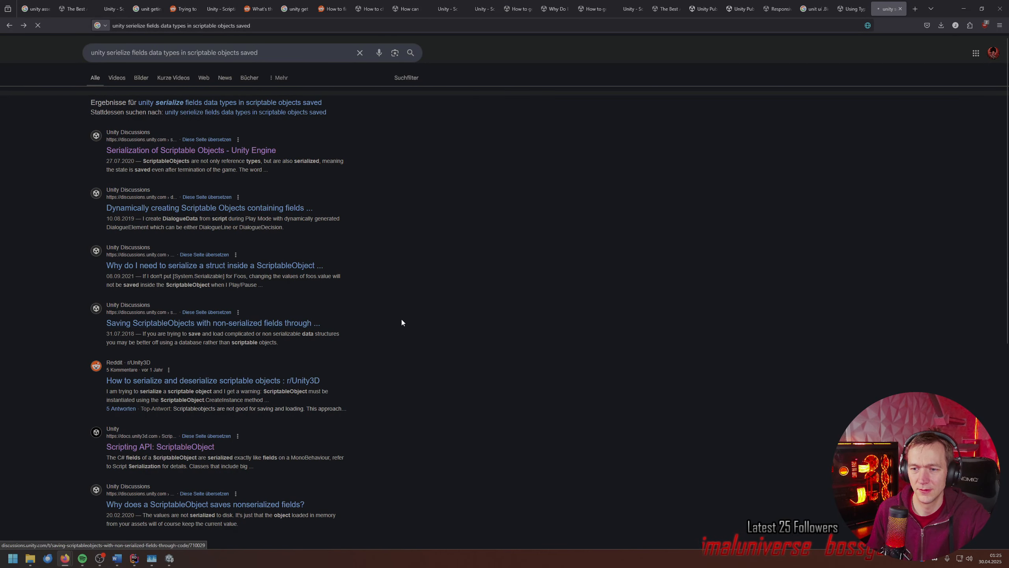
pyautogui.scroll(-10, 342, 315)
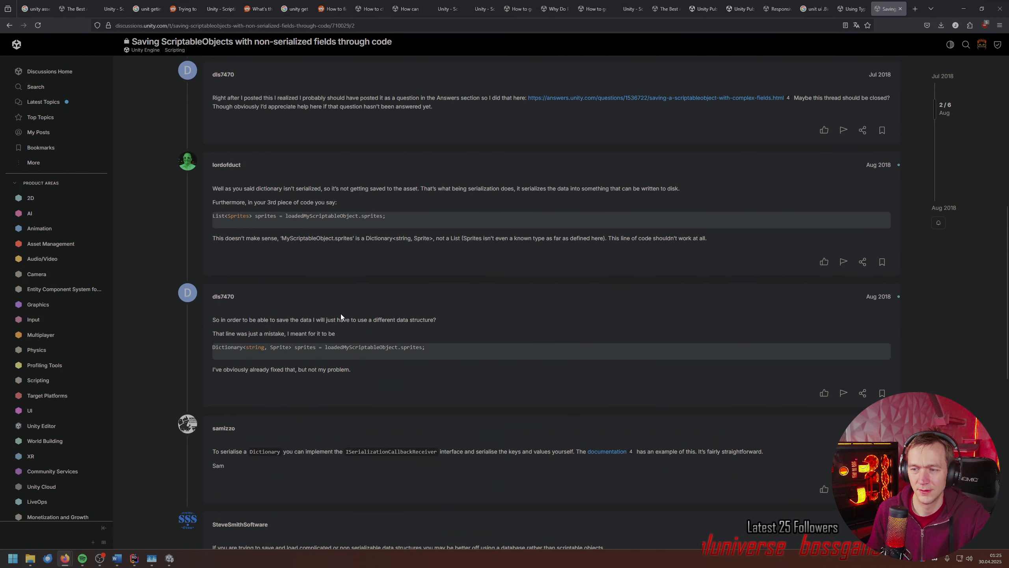
pyautogui.scroll(-5, 341, 314)
pyautogui.hotkey('alt', 'Left')
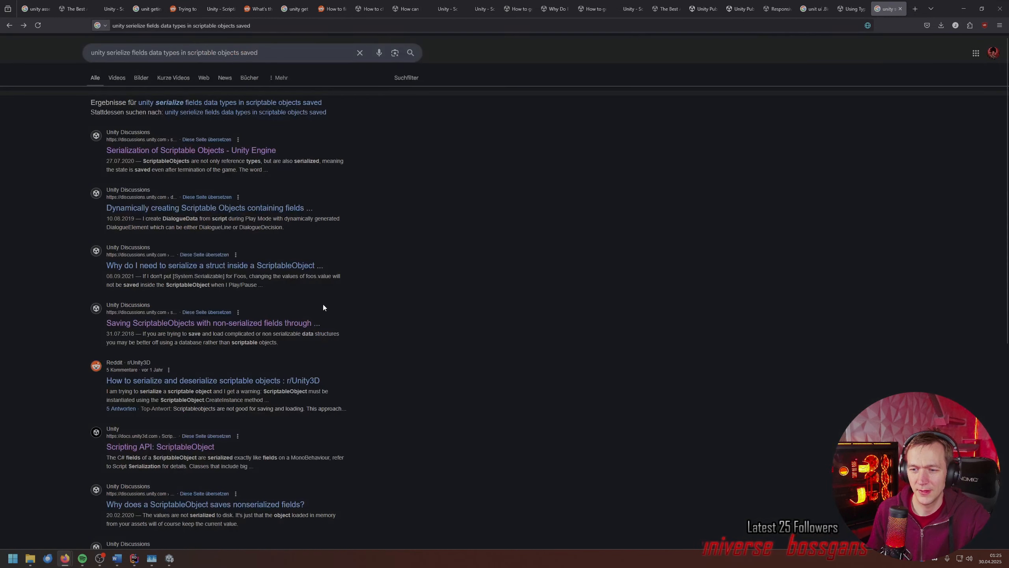
# - Read the Unity Scripting API page on ScriptableObject, covering its description, example scripts, messages and inherited members
pyautogui.scroll(-2, 323, 304)
pyautogui.click(200, 368)
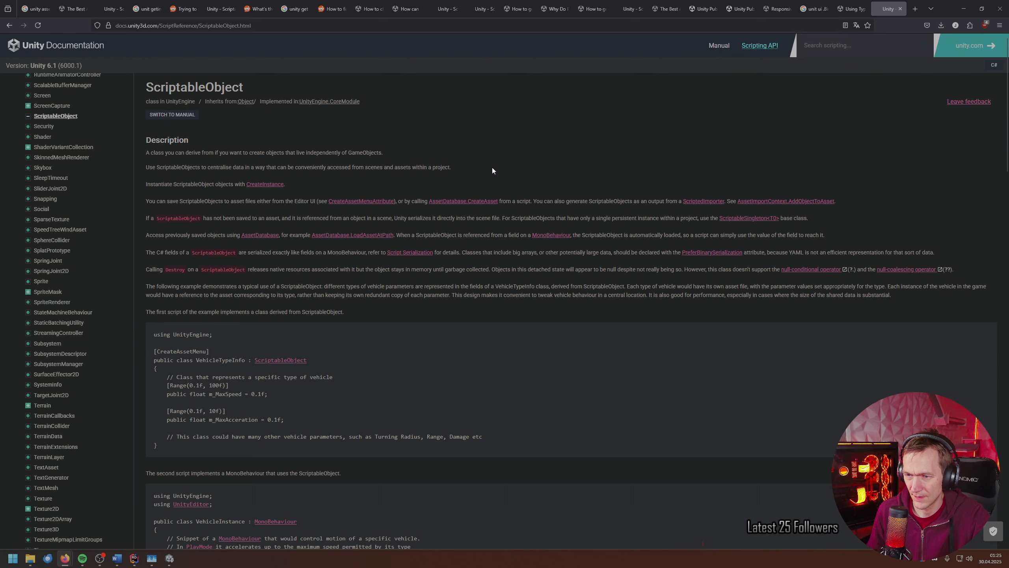
pyautogui.scroll(-20, 493, 168)
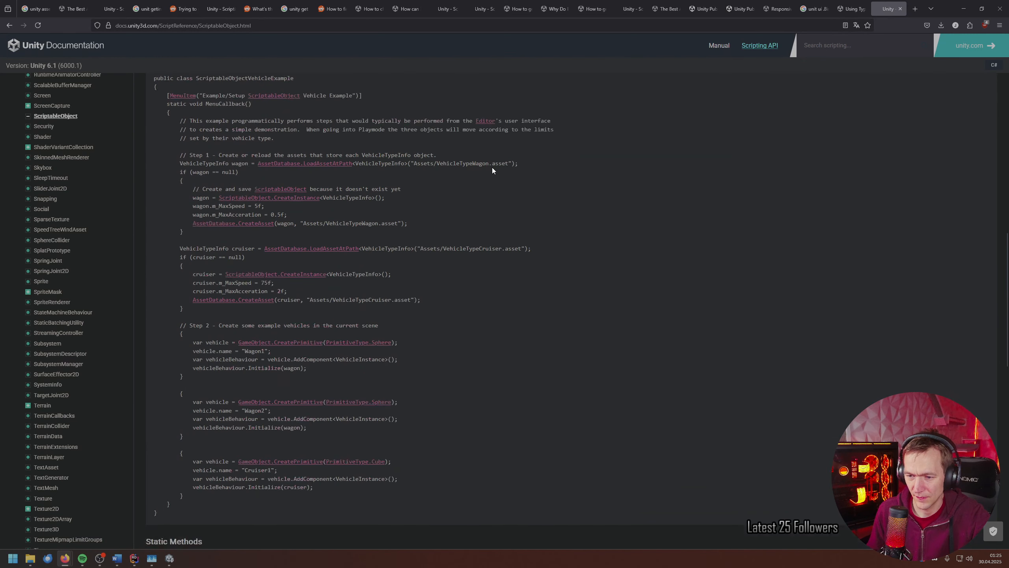
pyautogui.scroll(-5, 492, 167)
pyautogui.scroll(-5, 492, 168)
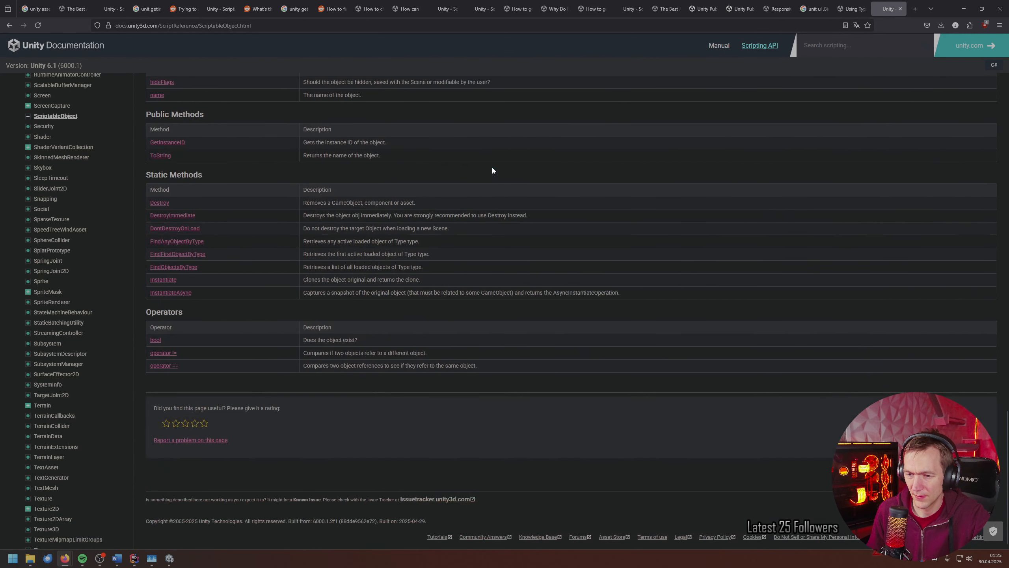
pyautogui.scroll(15, 492, 171)
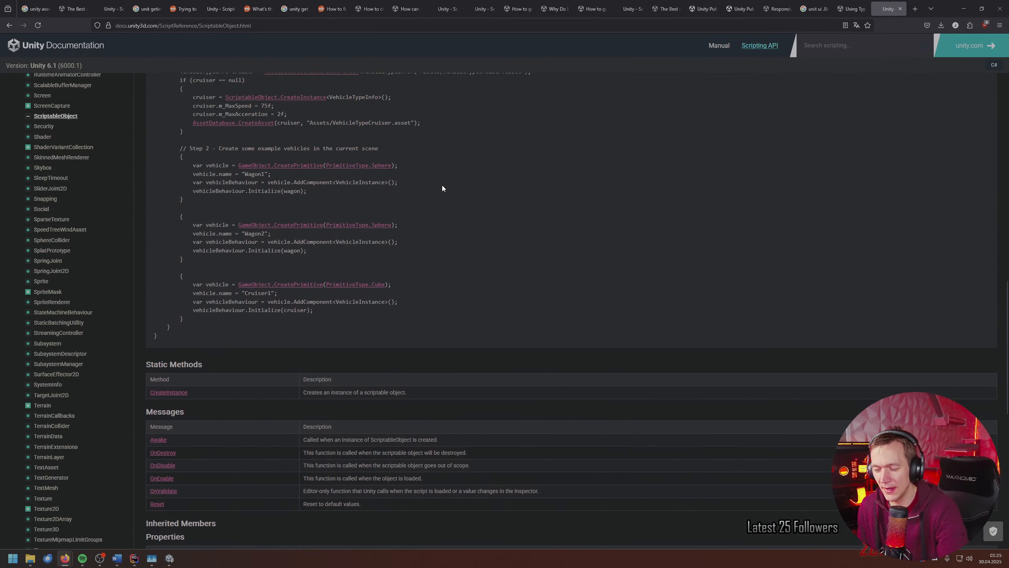
pyautogui.scroll(15, 441, 186)
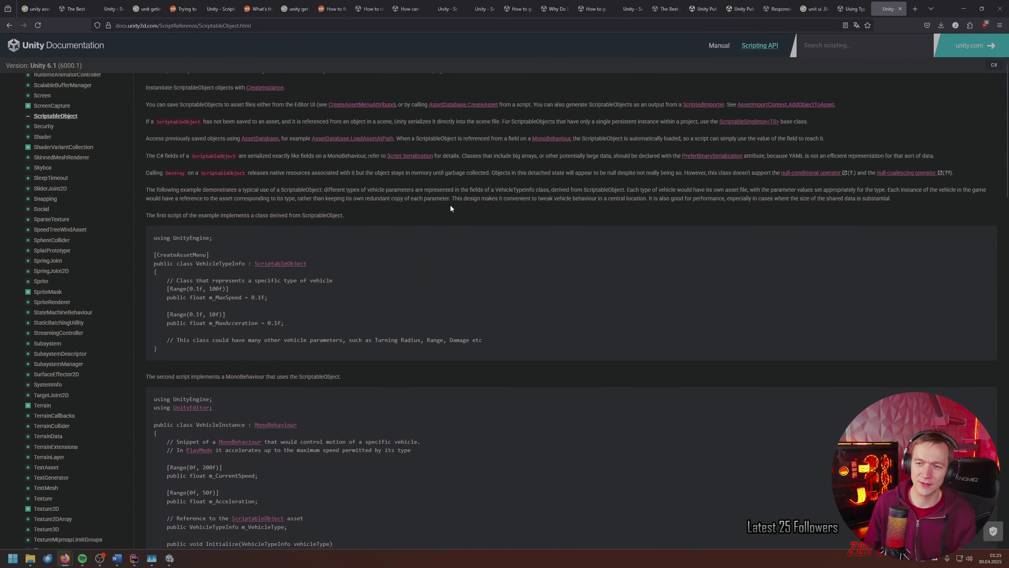
pyautogui.scroll(3, 398, 175)
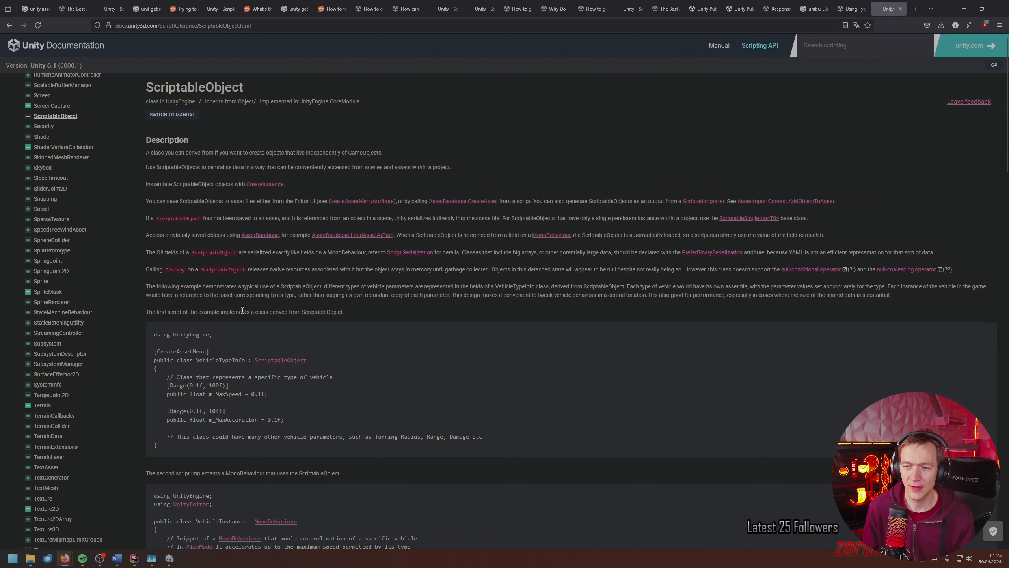
pyautogui.moveTo(169, 558)
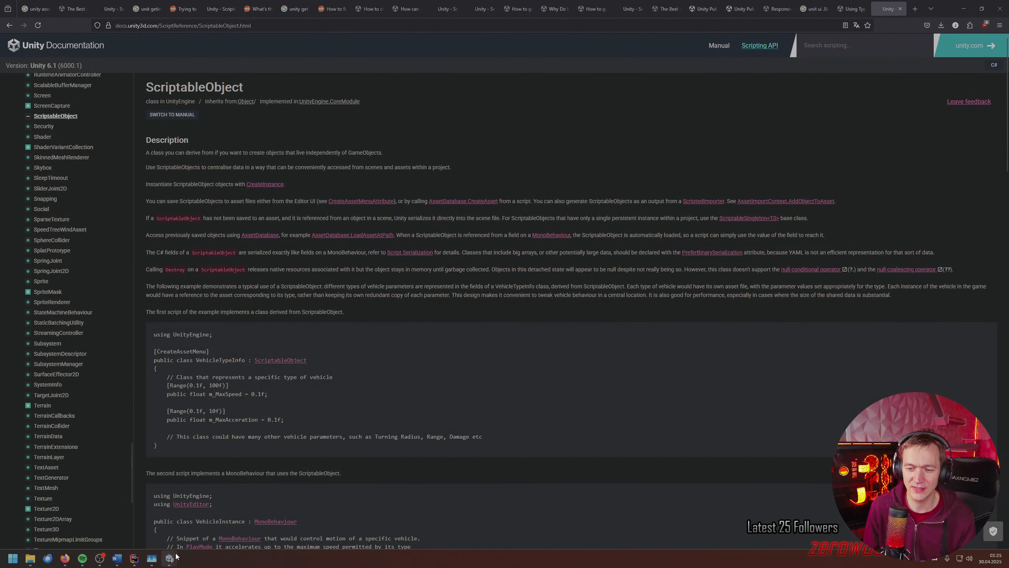
pyautogui.moveTo(156, 532)
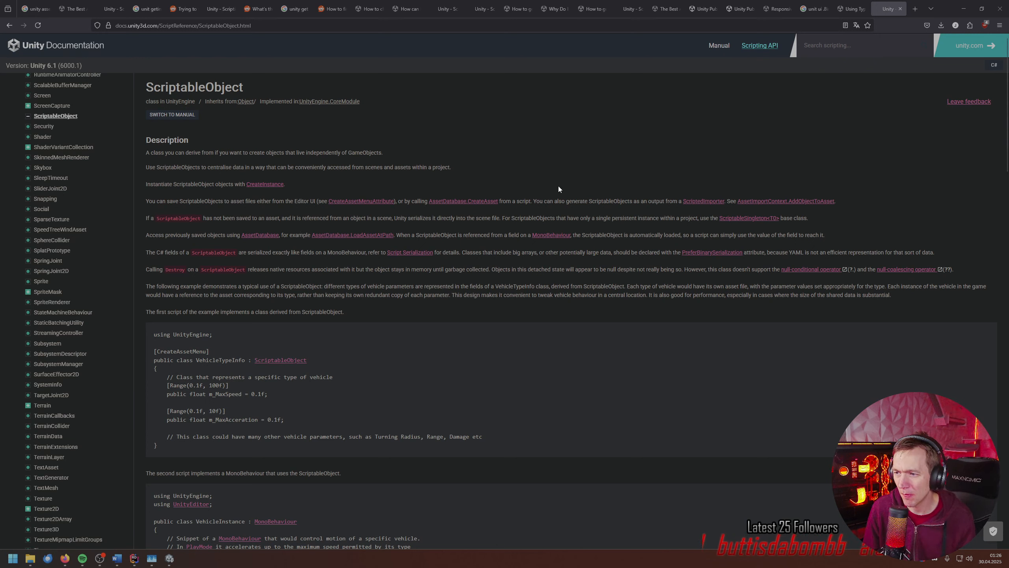
# - Read the linked ScriptableSingleton<T0> documentation page down to its messages, and close the documentation tab
pyautogui.click(733, 218)
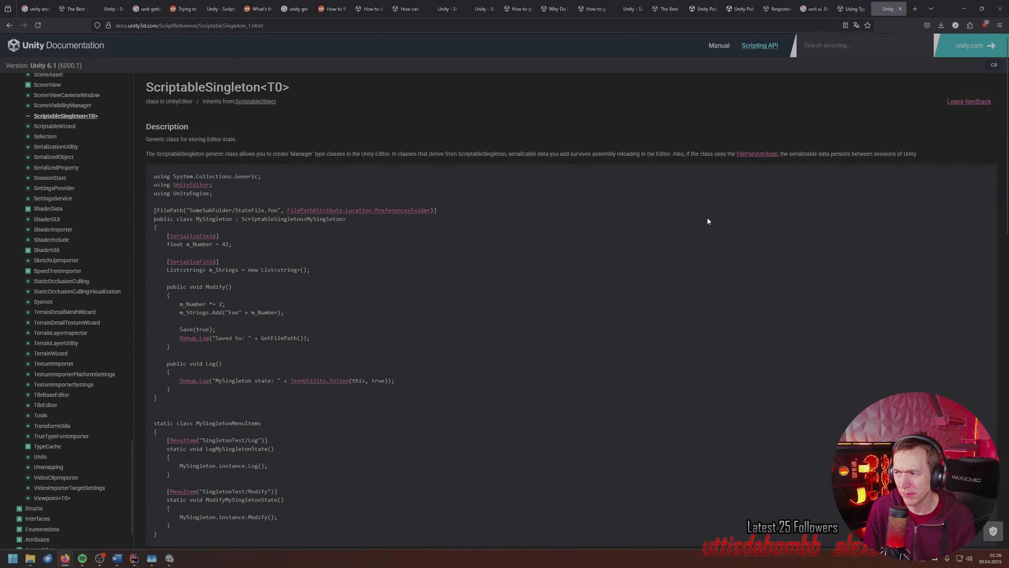
pyautogui.scroll(-10, 707, 219)
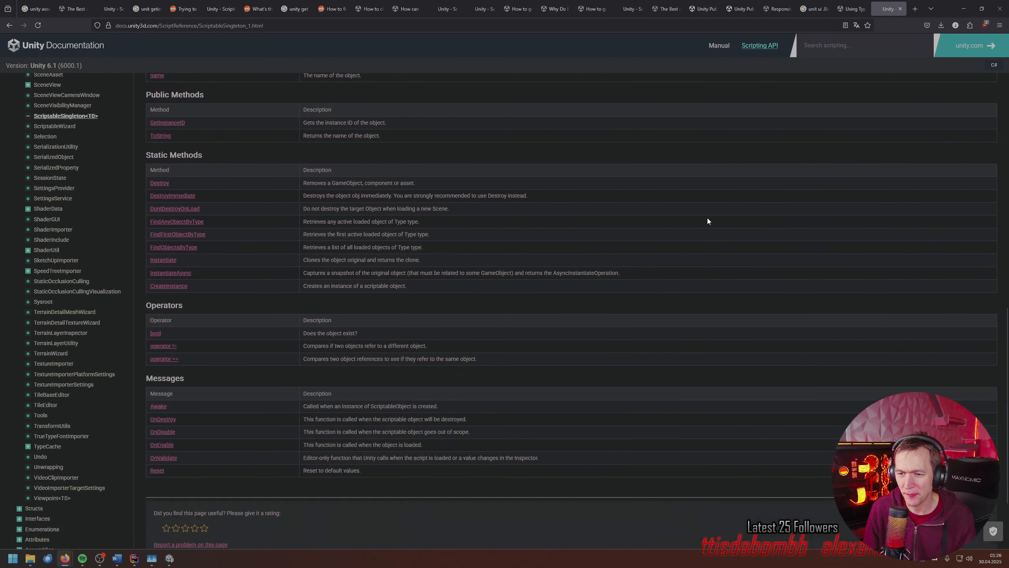
pyautogui.scroll(-3, 708, 221)
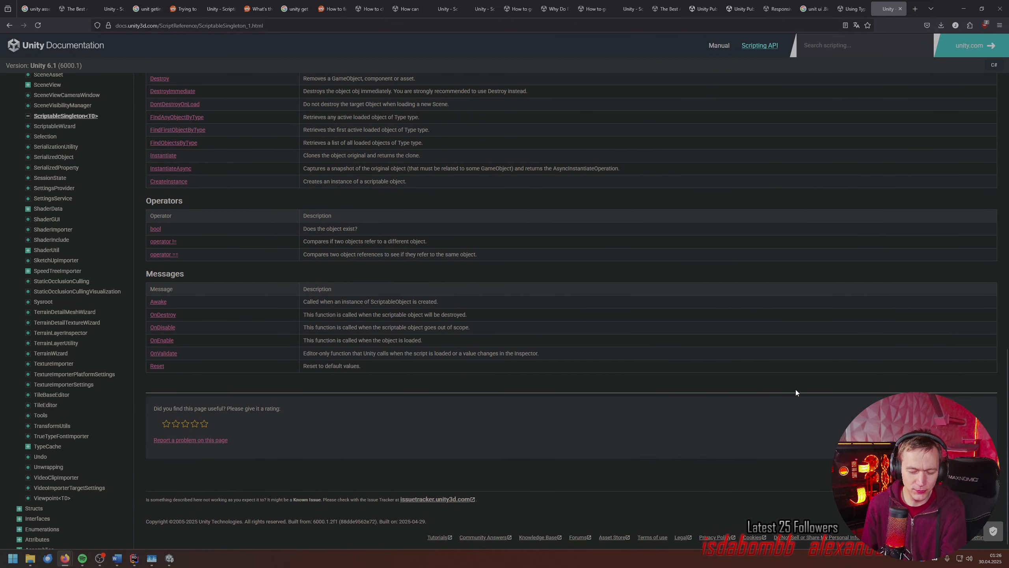
pyautogui.hotkey('ctrl', 'w')
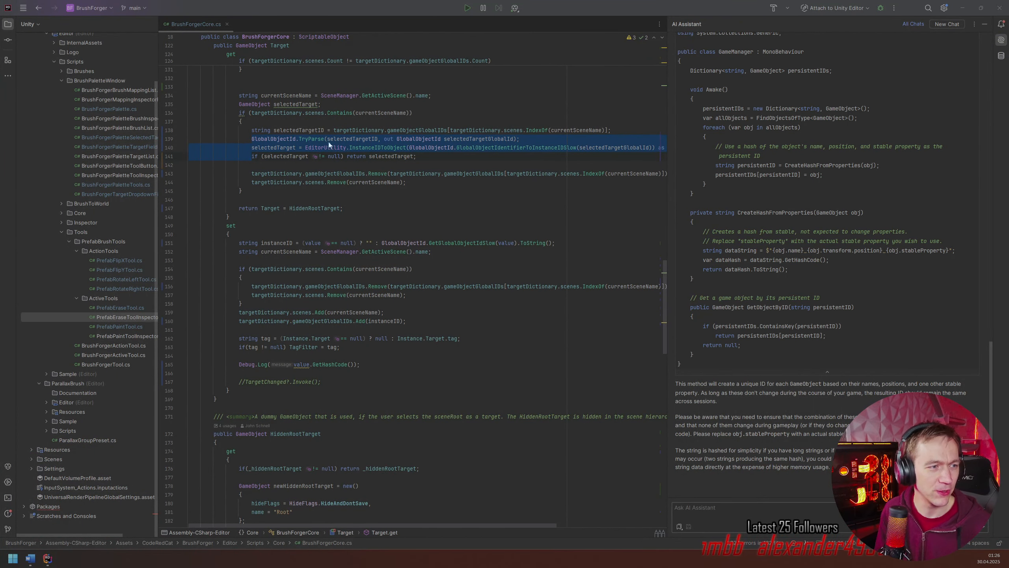
# - In Rider, review how the Target getter in BrushForgerCore.cs removes stale targetDictionary entries and falls back to HiddenRootTarget
pyautogui.click(340, 174)
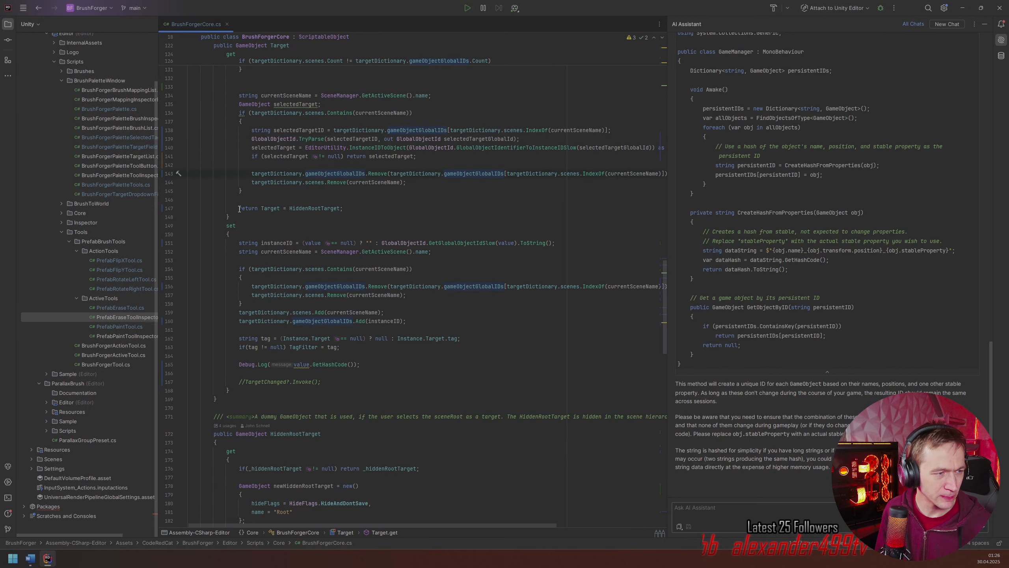
pyautogui.scroll(1, 279, 193)
pyautogui.scroll(3, 277, 191)
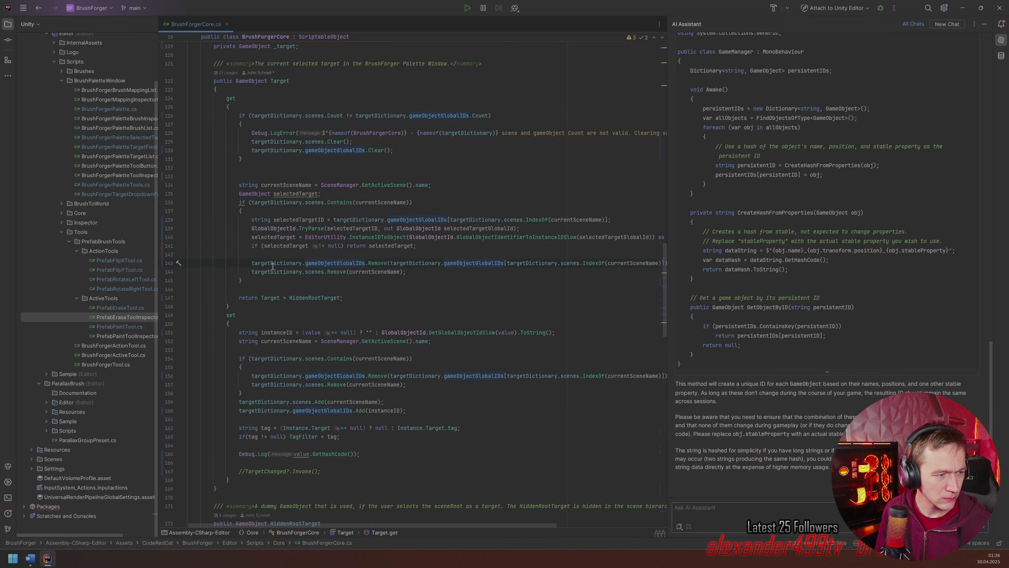
pyautogui.click(273, 297)
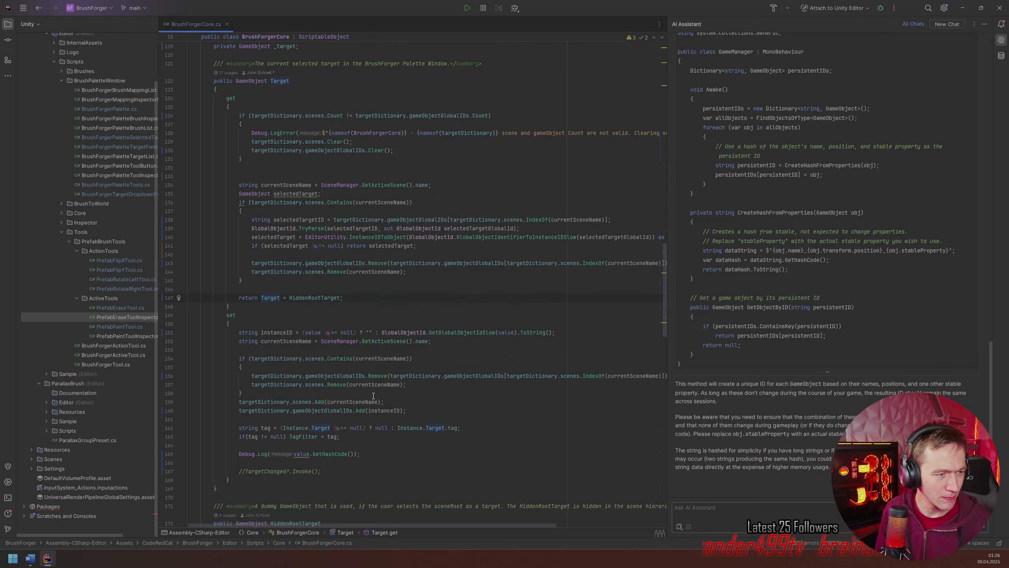
# - In the Target getter, add the early return "if (_target != null) return _target;" below the currentSceneName declaration, with surplus blank lines removed
pyautogui.scroll(3, 368, 395)
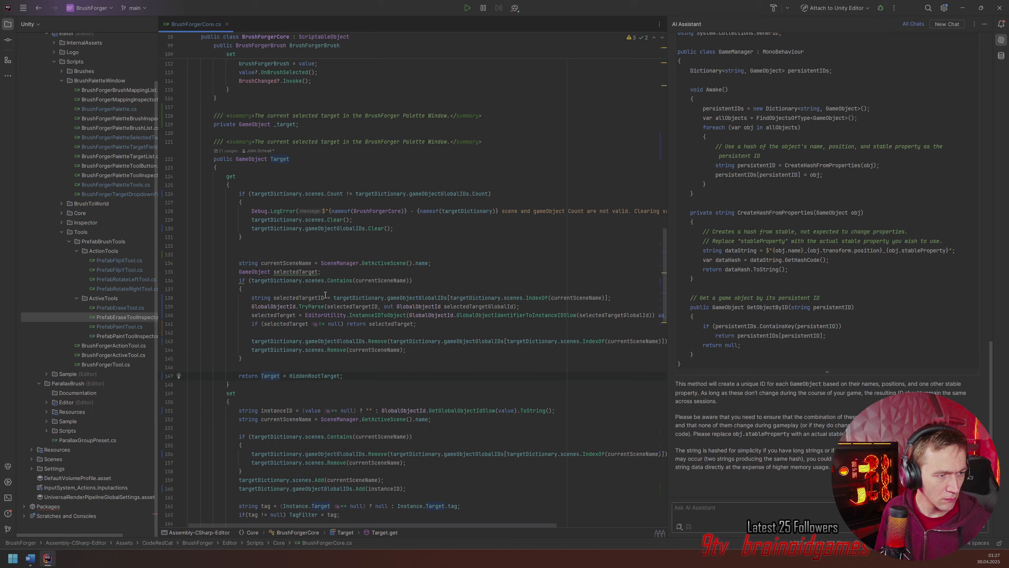
pyautogui.press('Return')
pyautogui.press('Return')
pyautogui.press('Return')
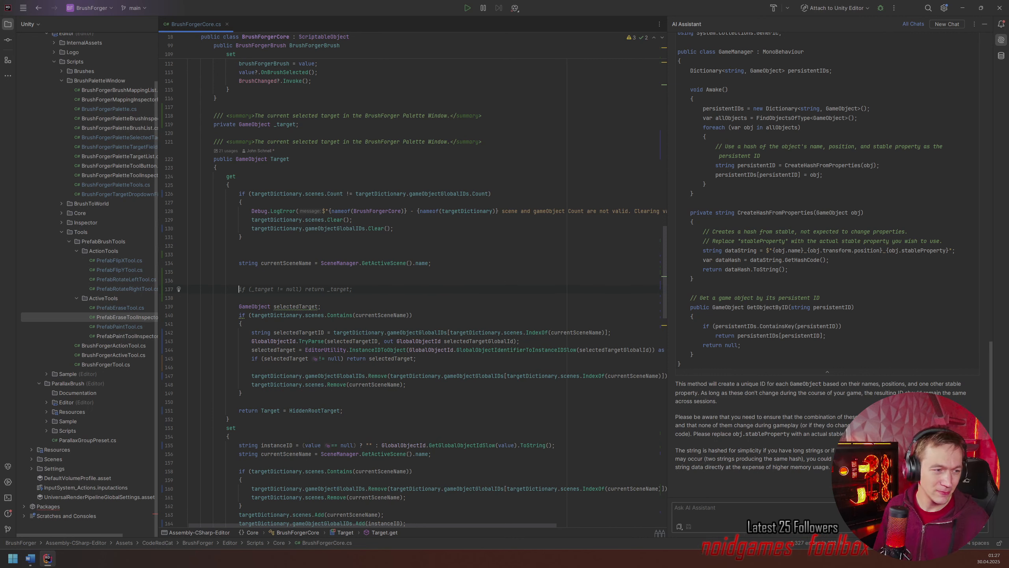
pyautogui.press('Tab')
pyautogui.press('Down')
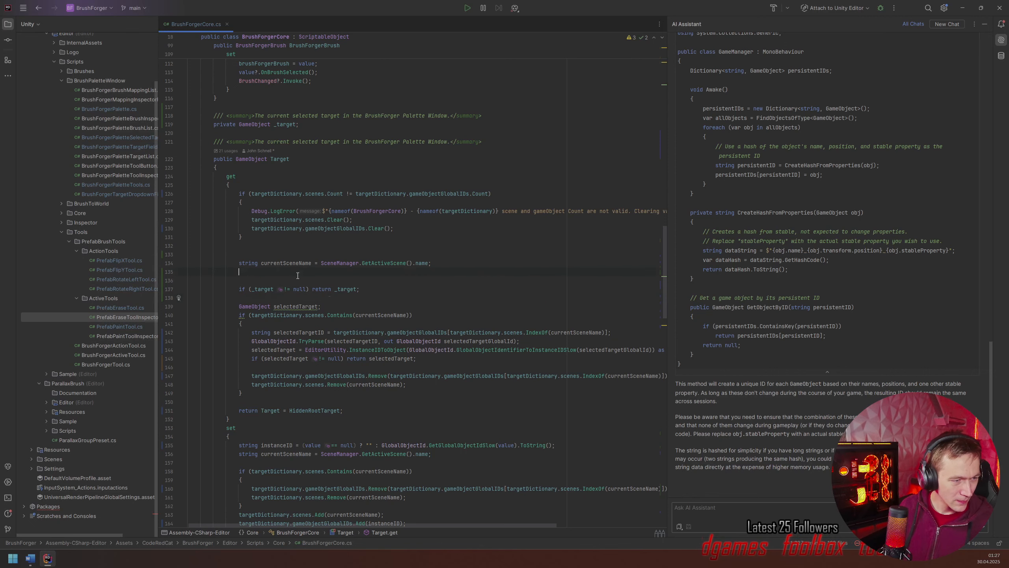
pyautogui.press('Delete')
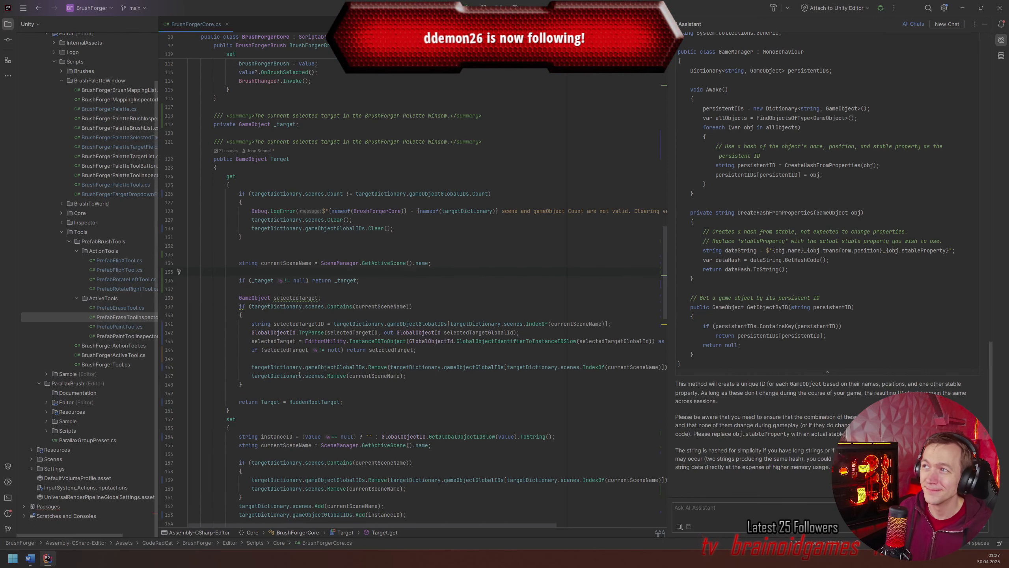
# - Move the _target null check above the currentSceneName declaration in the getter and clean up the blank lines around it
pyautogui.moveTo(259, 368)
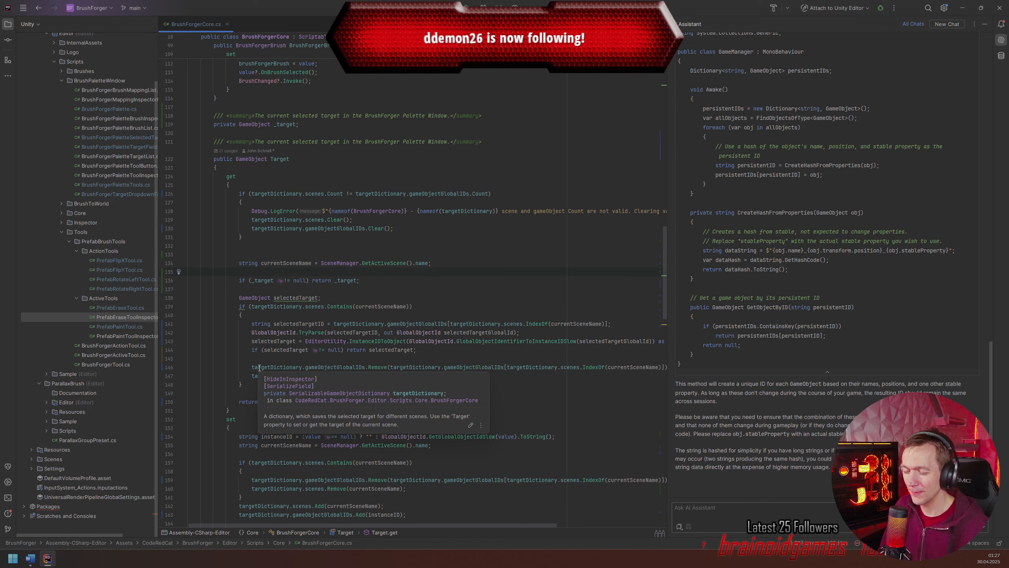
pyautogui.click(310, 287)
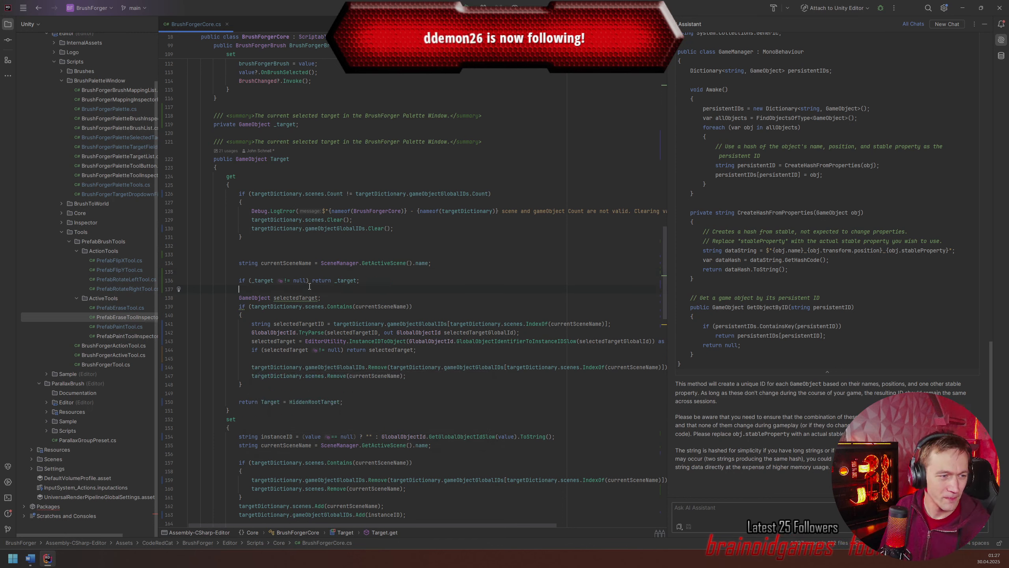
pyautogui.click(340, 273)
pyautogui.click(344, 280)
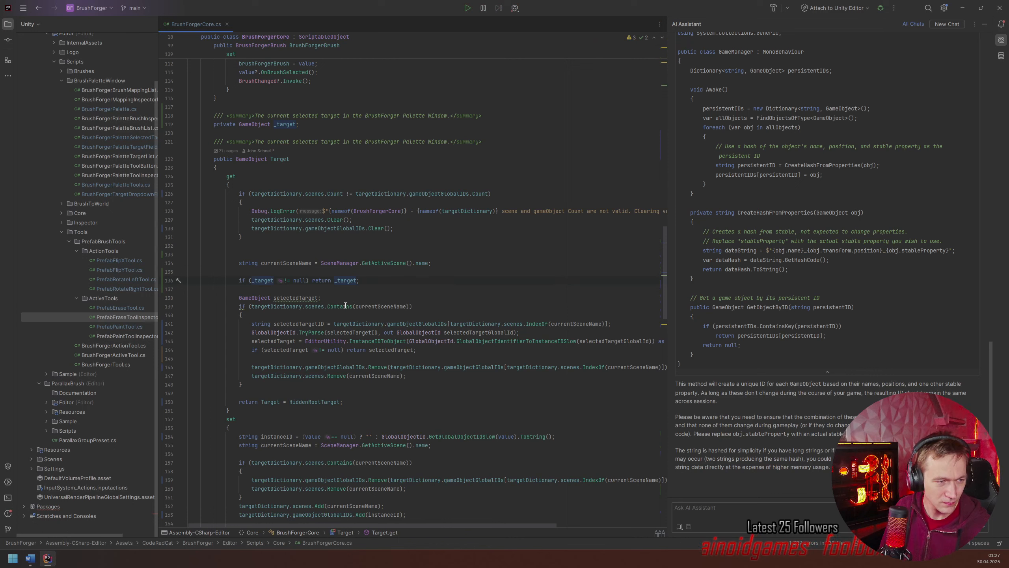
pyautogui.moveTo(383, 280); pyautogui.dragTo(391, 275)
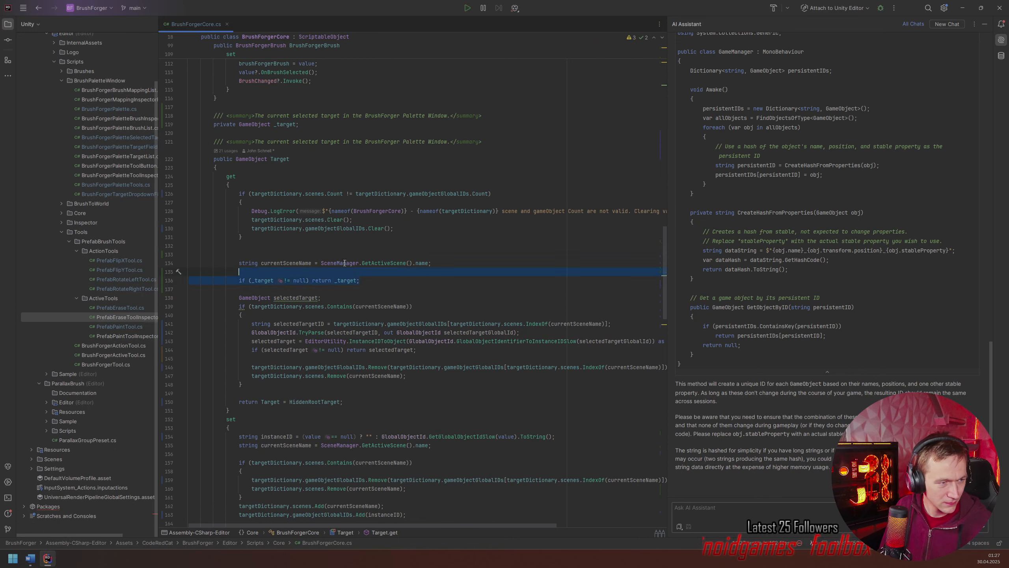
pyautogui.hotkey('ctrl', 'shift', 'Up')
pyautogui.press('Return')
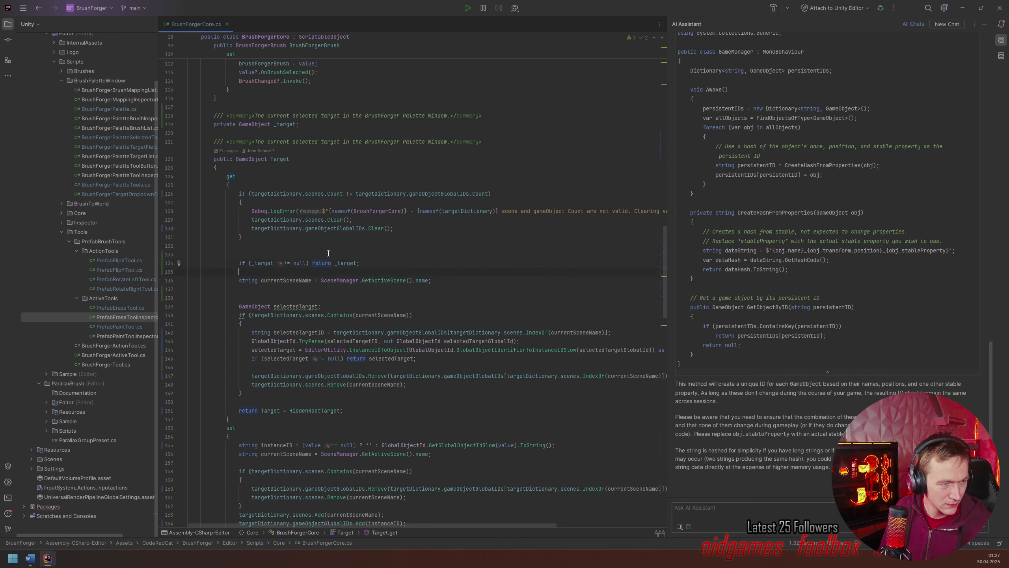
pyautogui.press('BackSpace')
pyautogui.press('Delete')
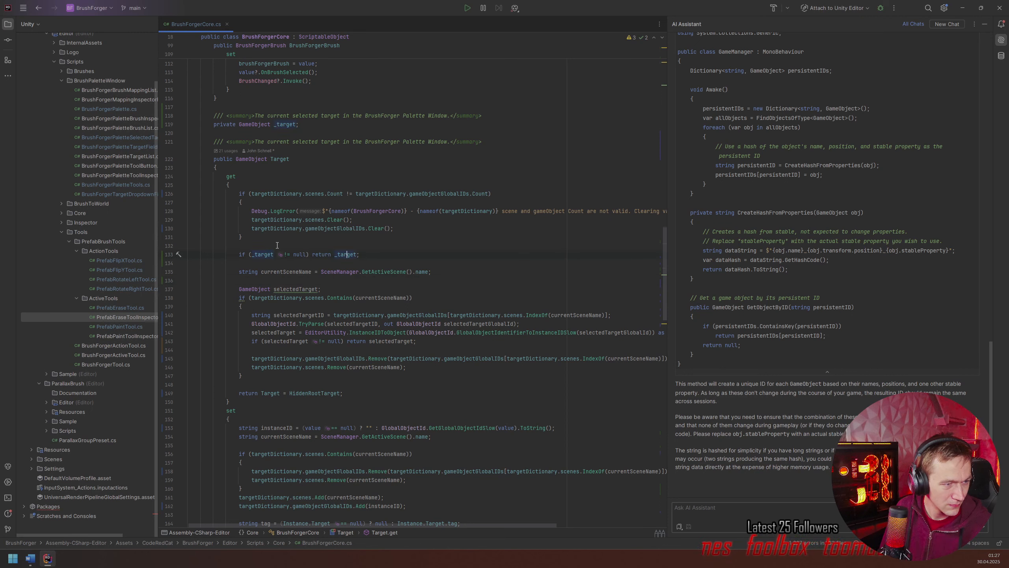
pyautogui.click(356, 254)
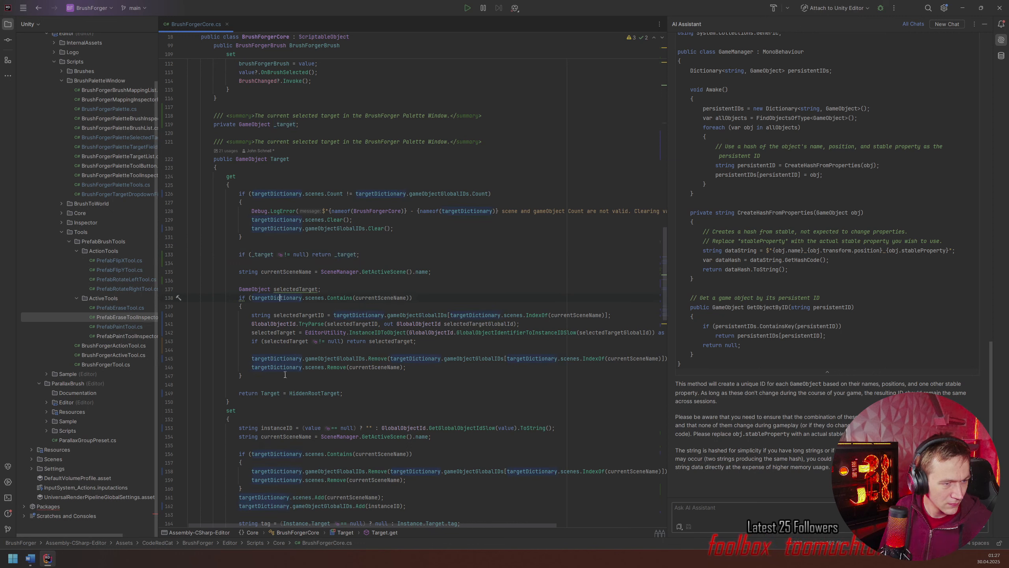
# - Insert "_target = selectedTarget;" directly before the selectedTarget null check in the getter
pyautogui.click(250, 344)
pyautogui.press('Return')
pyautogui.press('Up')
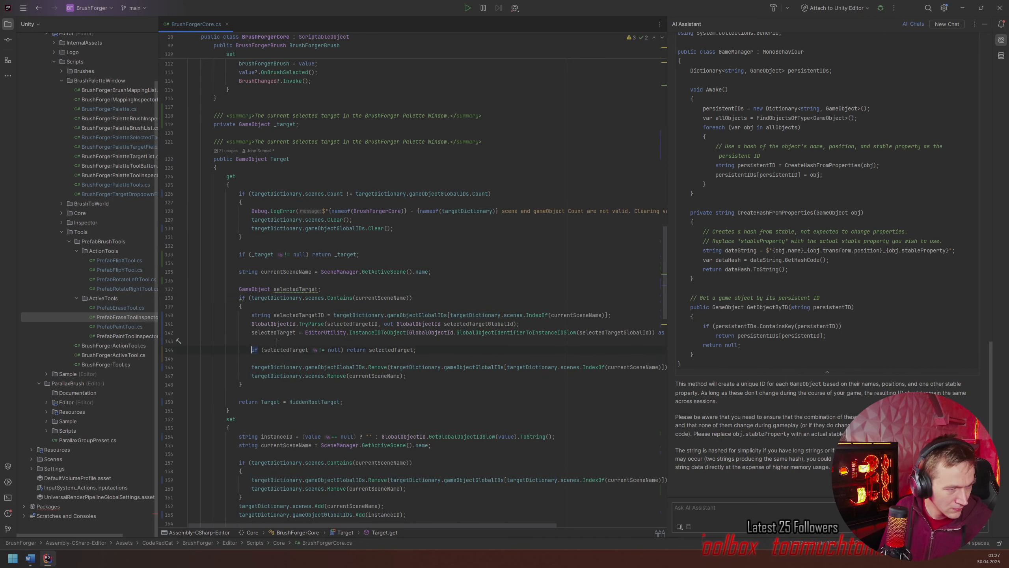
pyautogui.write('_target')
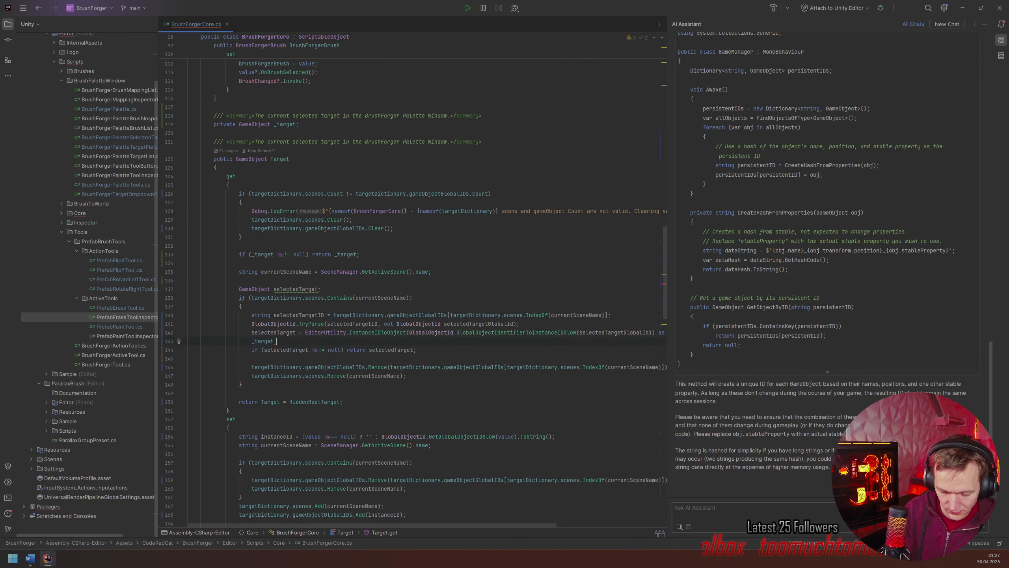
pyautogui.write('= sel')
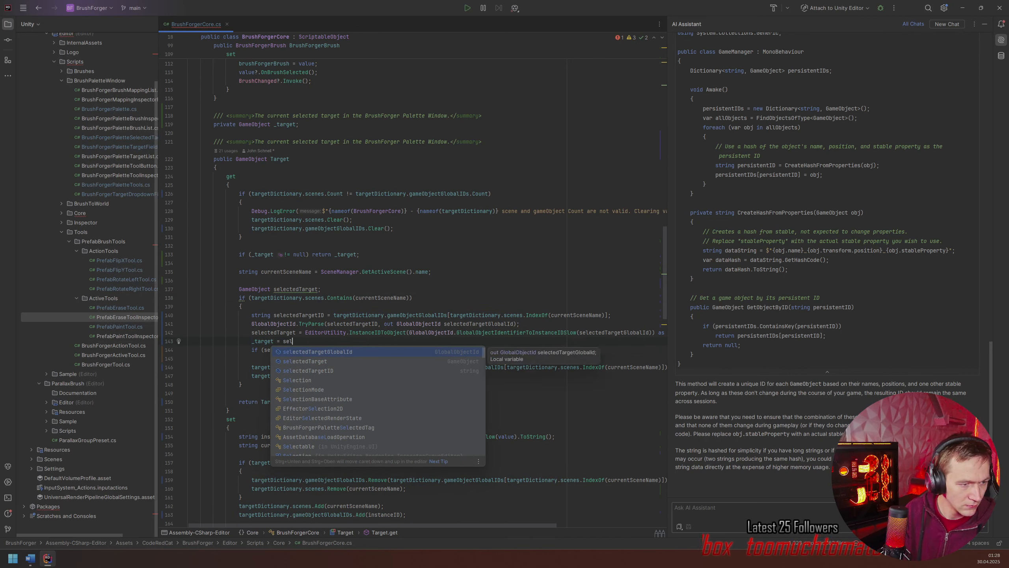
pyautogui.press('Down')
pyautogui.press('Return')
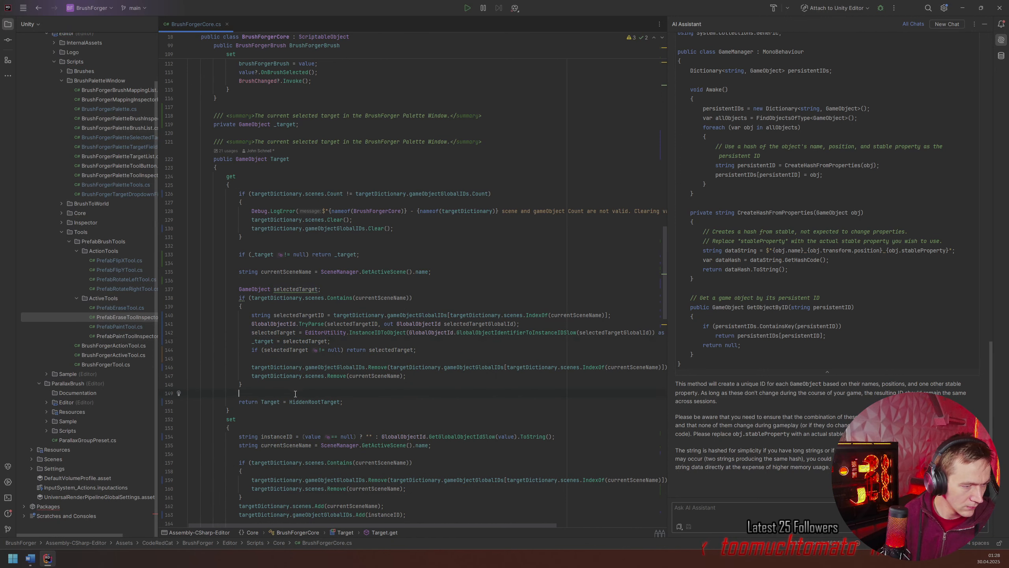
# - Change the getter's fallback return to assign HiddenRootTarget to _target instead of Target
pyautogui.scroll(-1, 295, 393)
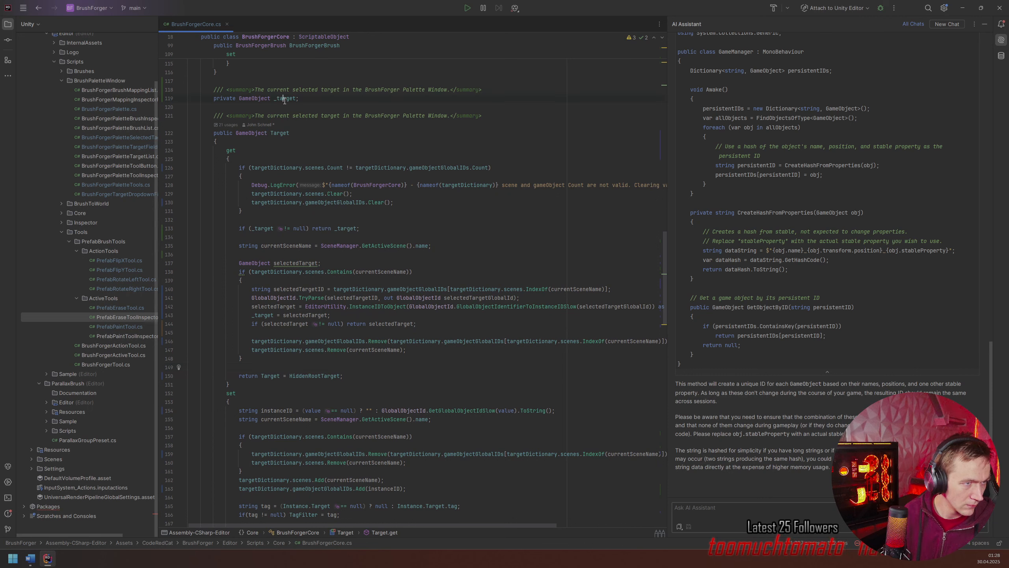
pyautogui.doubleClick(268, 375)
pyautogui.hotkey('ctrl', 'c')
pyautogui.write('_target')
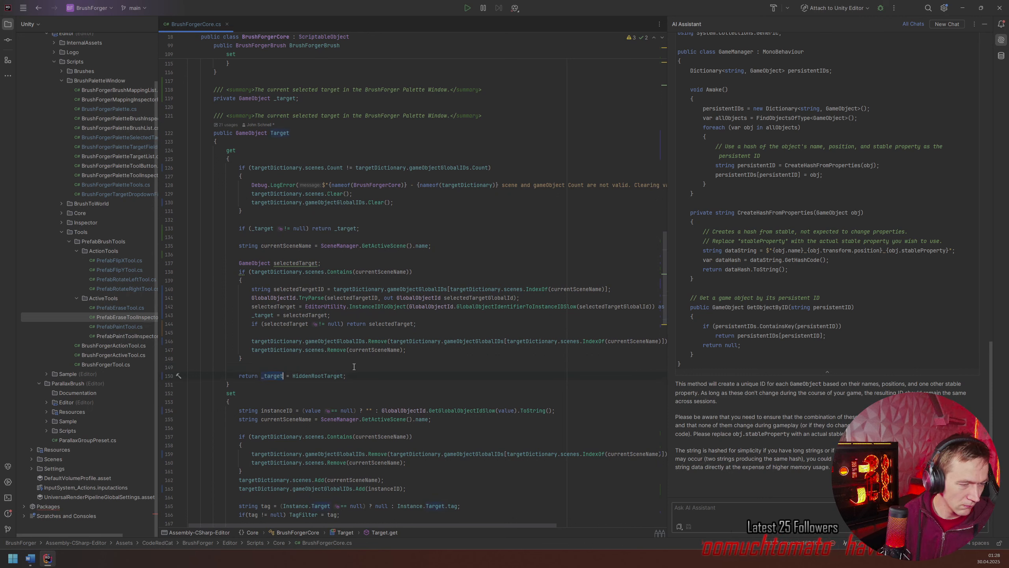
pyautogui.click(356, 365)
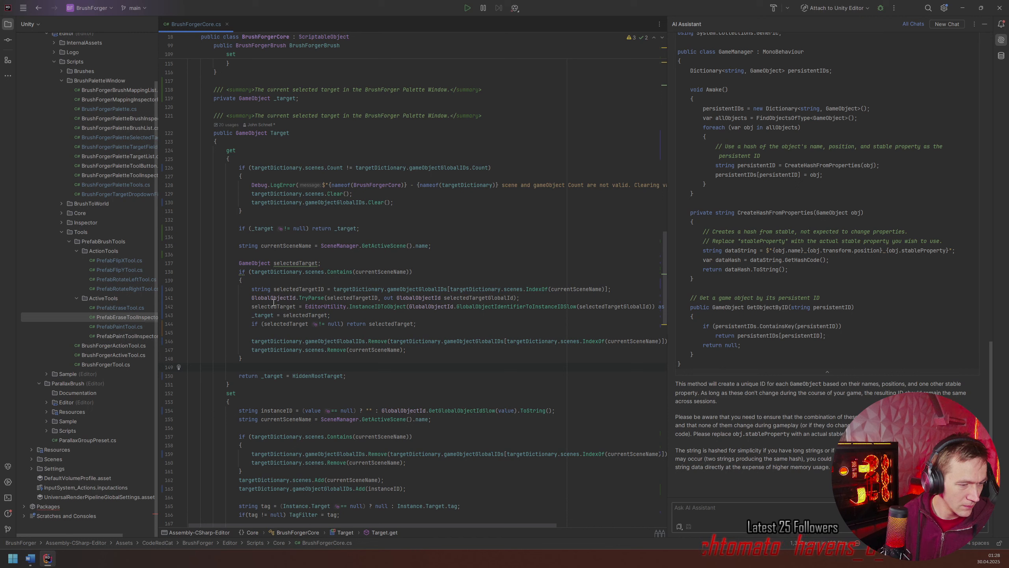
# - Restore Target in the fallback return and make the selectedTarget assignment use Target instead of _target
pyautogui.doubleClick(276, 132)
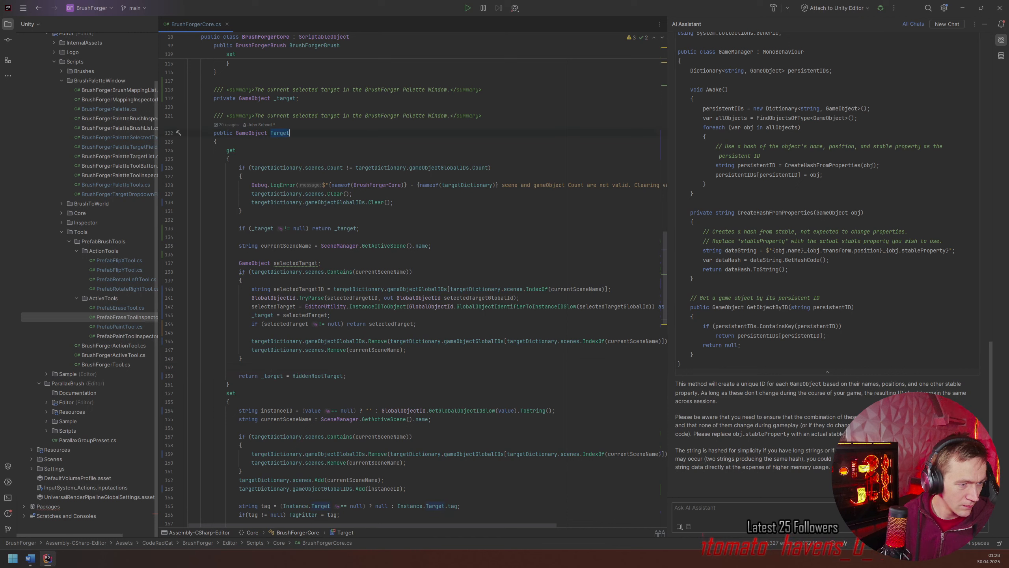
pyautogui.hotkey('ctrl', 'v')
pyautogui.click(369, 373)
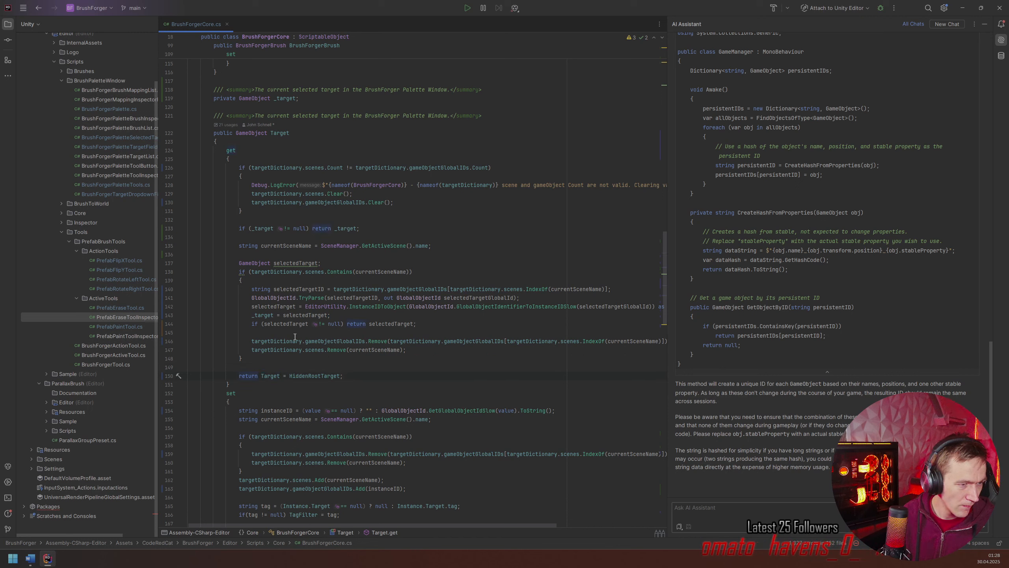
pyautogui.hotkey('ctrl', 'v')
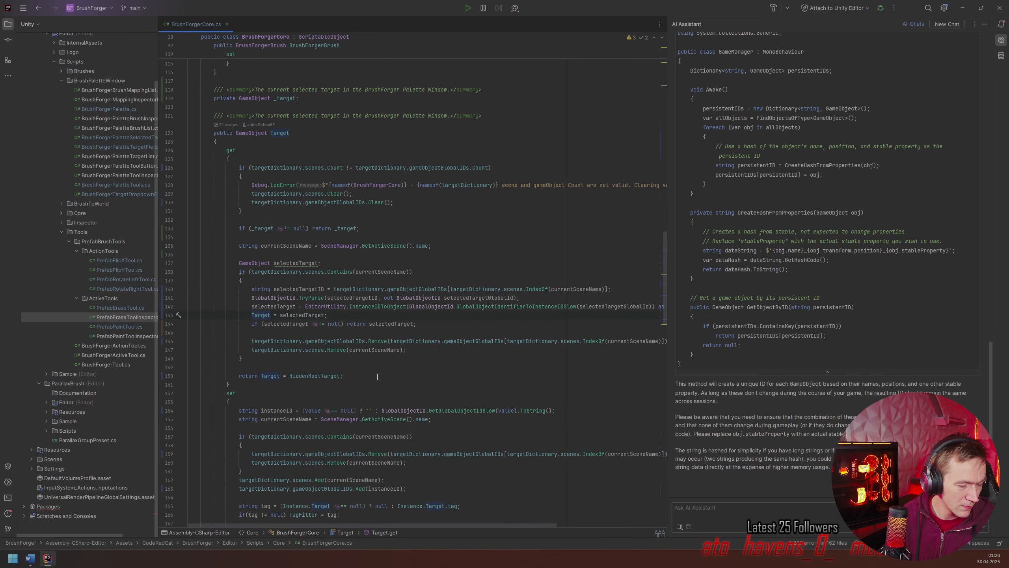
# - In the Target setter, replace both Instance.Target references in the tag line with value, and delete the Debug.Log hash code line
pyautogui.scroll(-3, 376, 376)
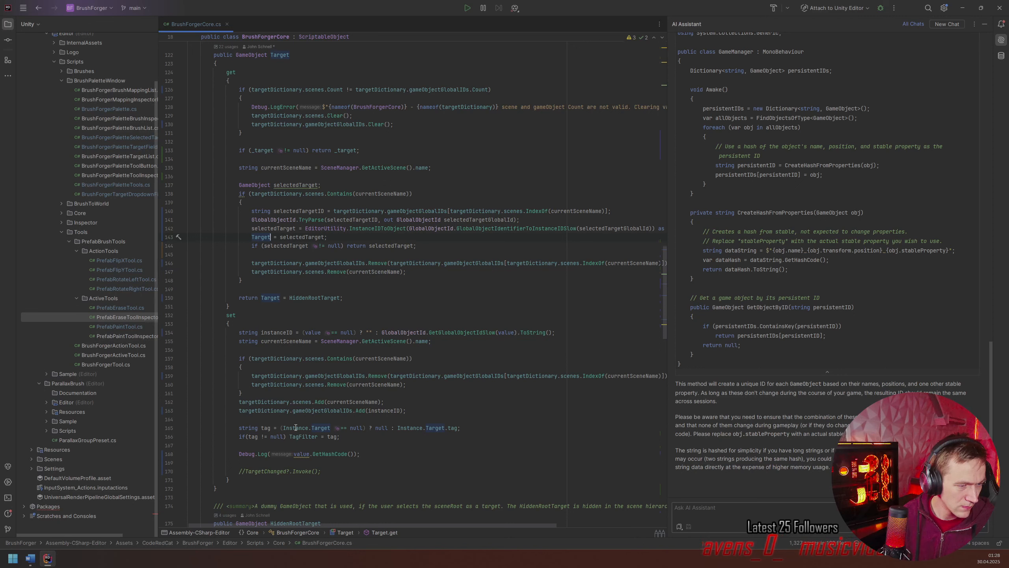
pyautogui.click(314, 427)
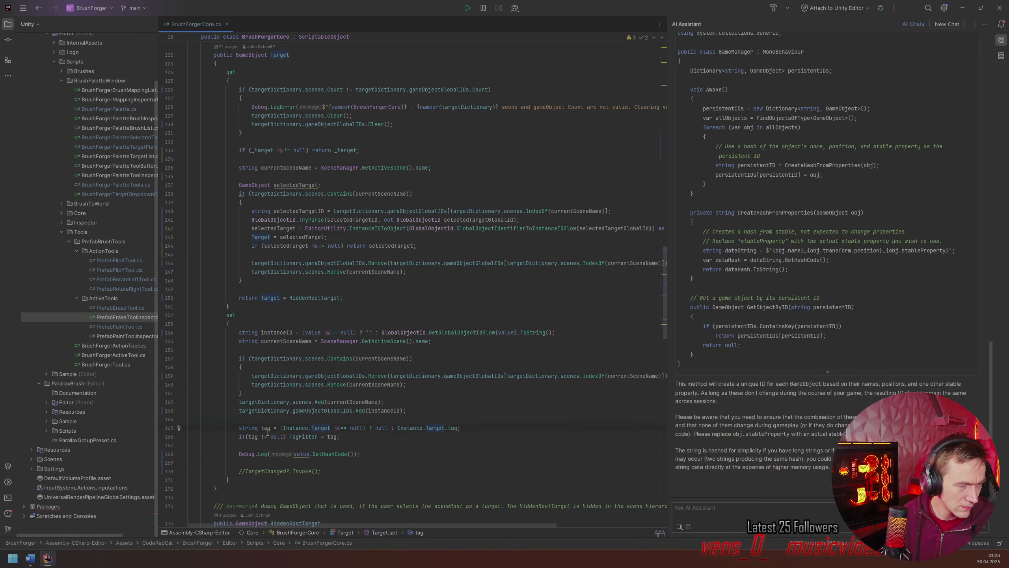
pyautogui.click(308, 454)
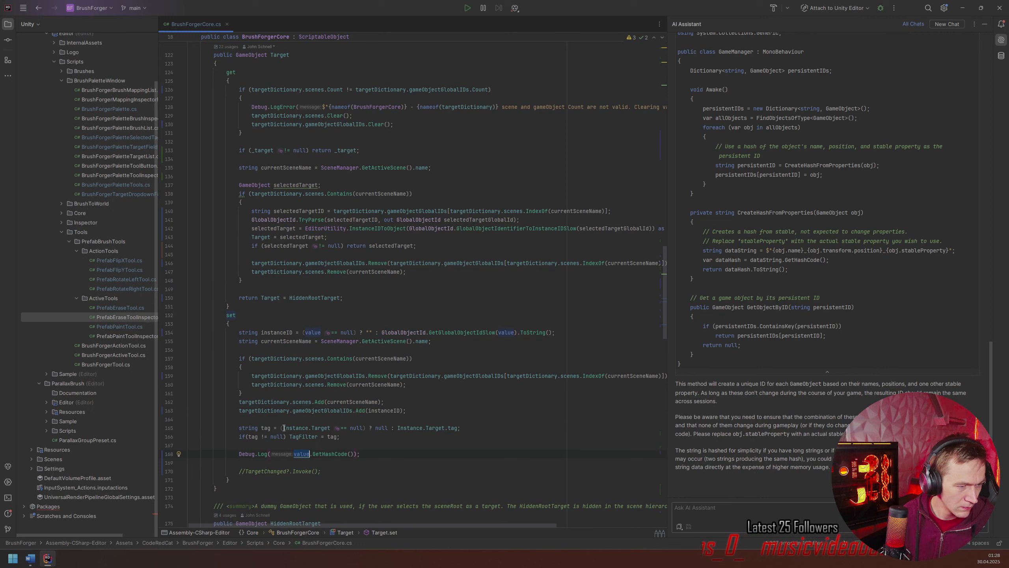
pyautogui.moveTo(283, 428); pyautogui.dragTo(331, 427)
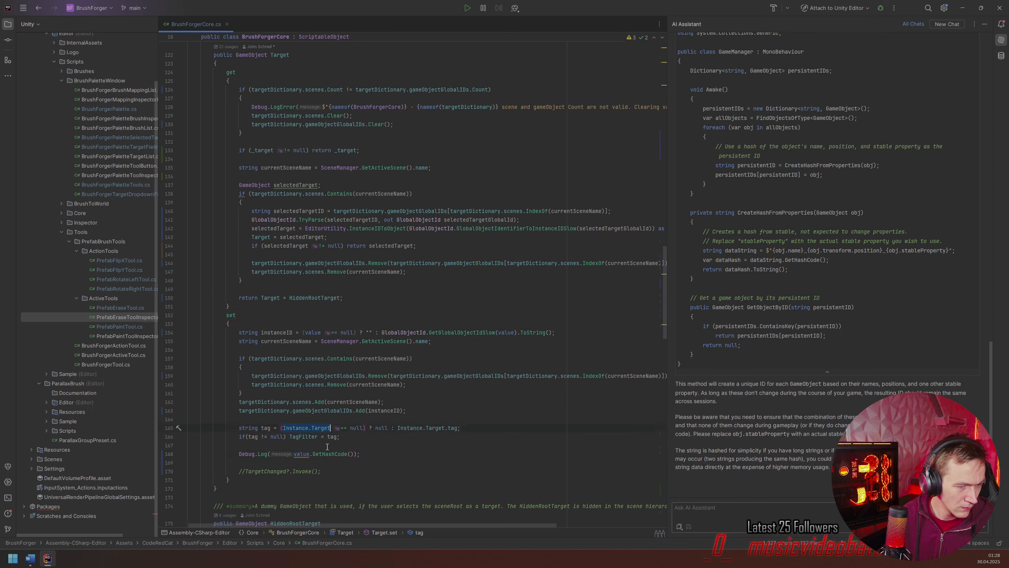
pyautogui.write('value')
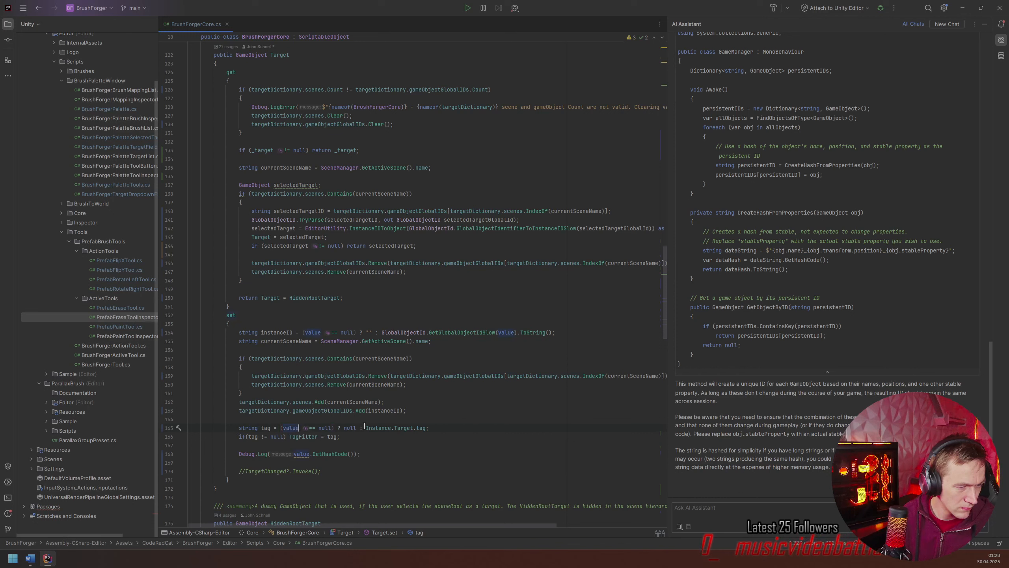
pyautogui.moveTo(366, 428); pyautogui.dragTo(418, 428)
pyautogui.write('value')
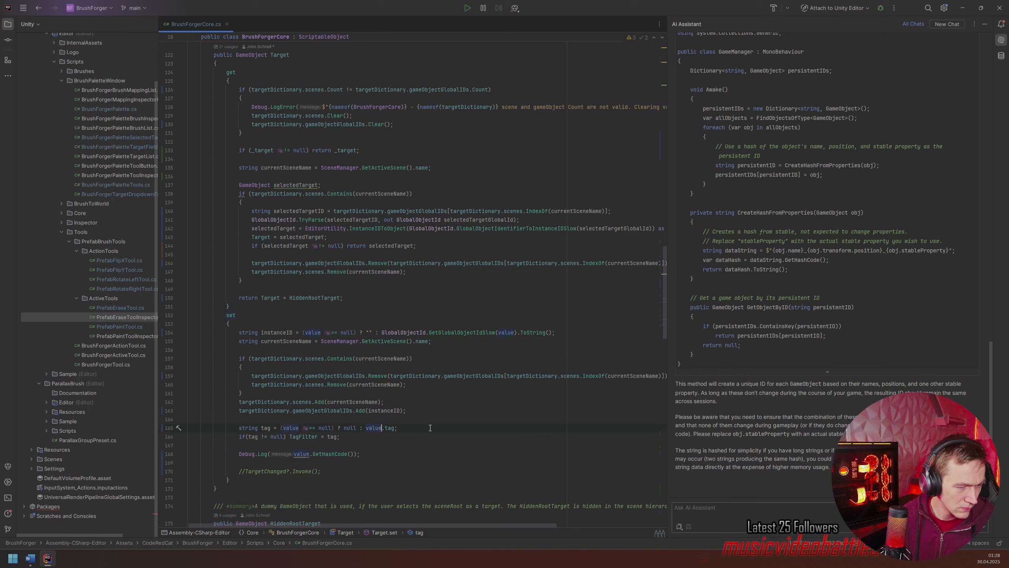
pyautogui.click(425, 426)
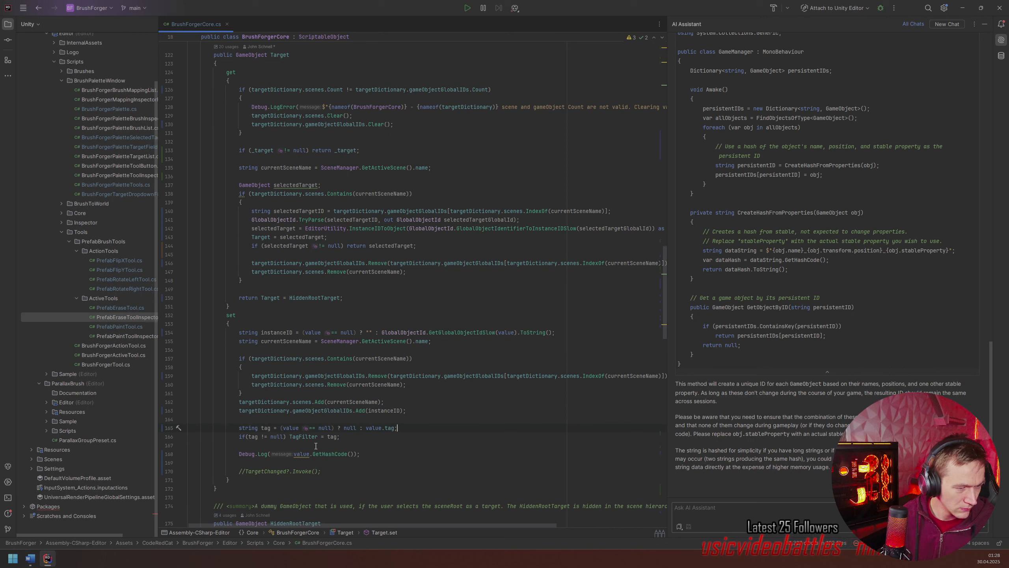
pyautogui.moveTo(359, 455); pyautogui.dragTo(383, 439)
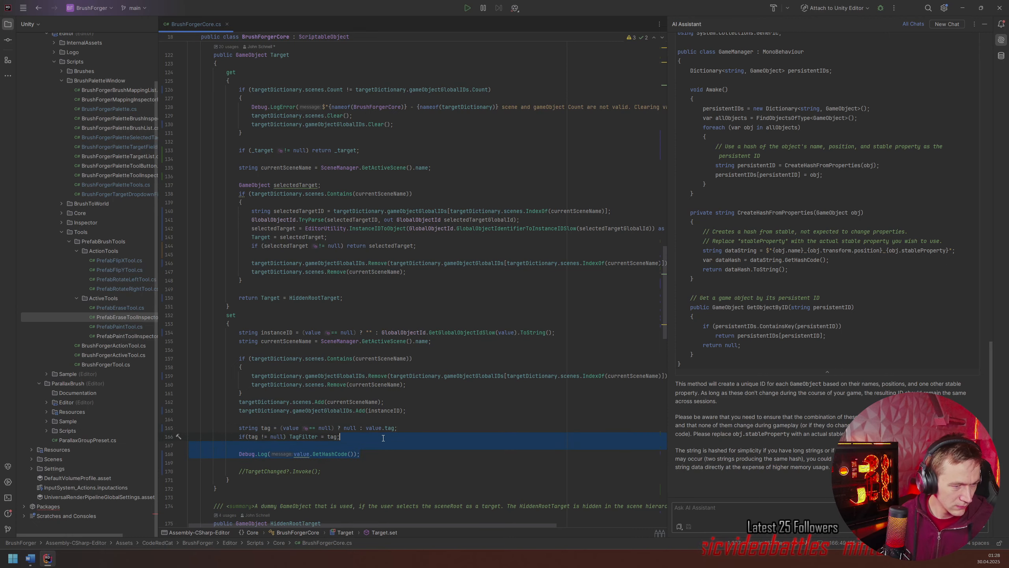
pyautogui.press('BackSpace')
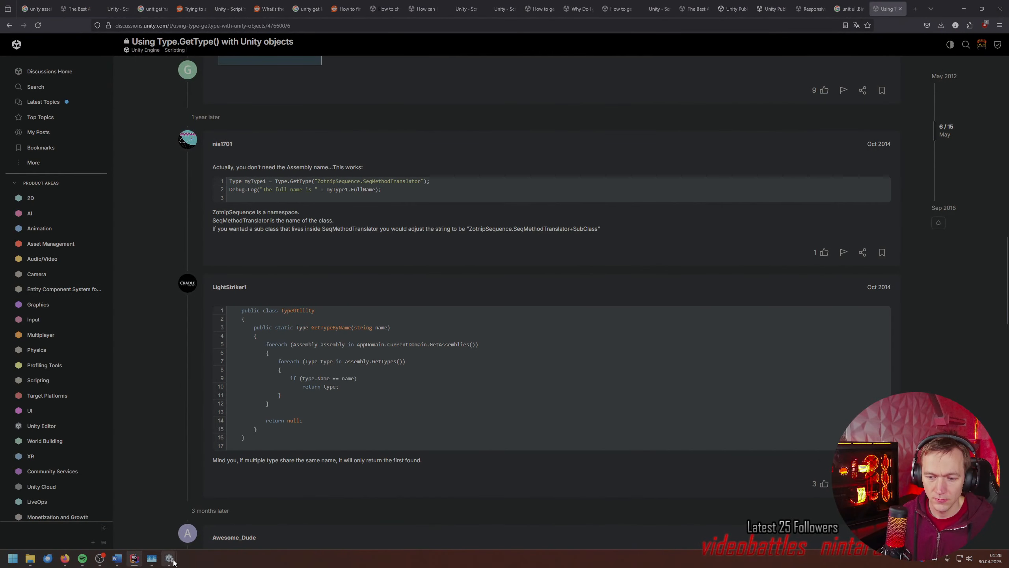
# - Try to bring the BrushForger Unity editor window to the front
pyautogui.click(170, 559)
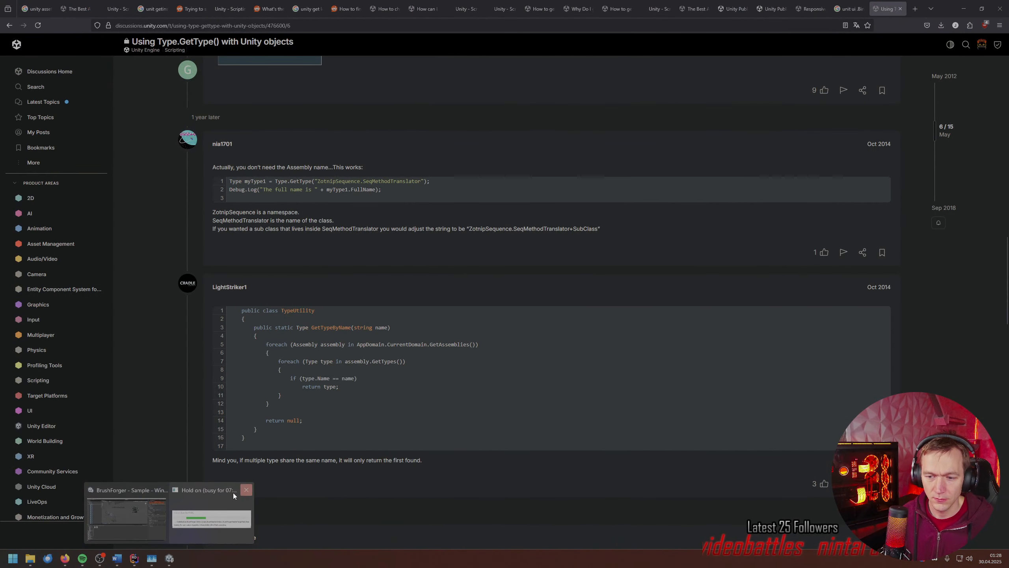
pyautogui.click(151, 510)
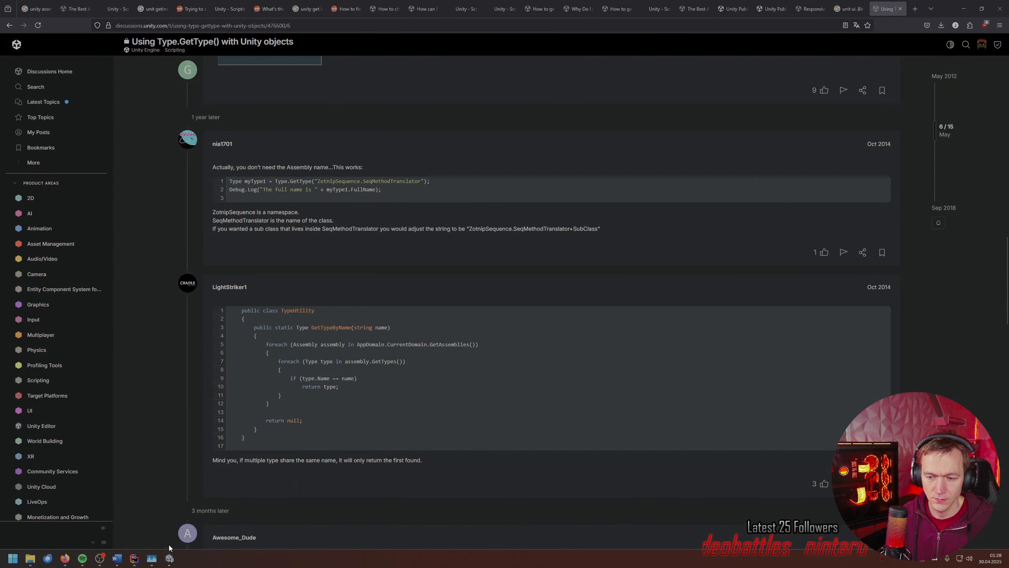
pyautogui.moveTo(170, 559)
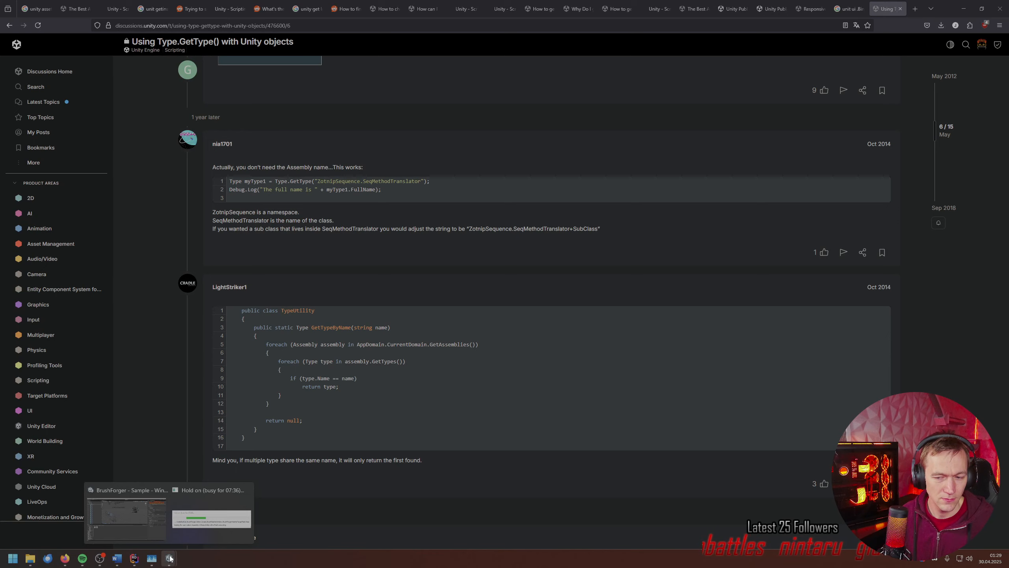
pyautogui.moveTo(157, 536)
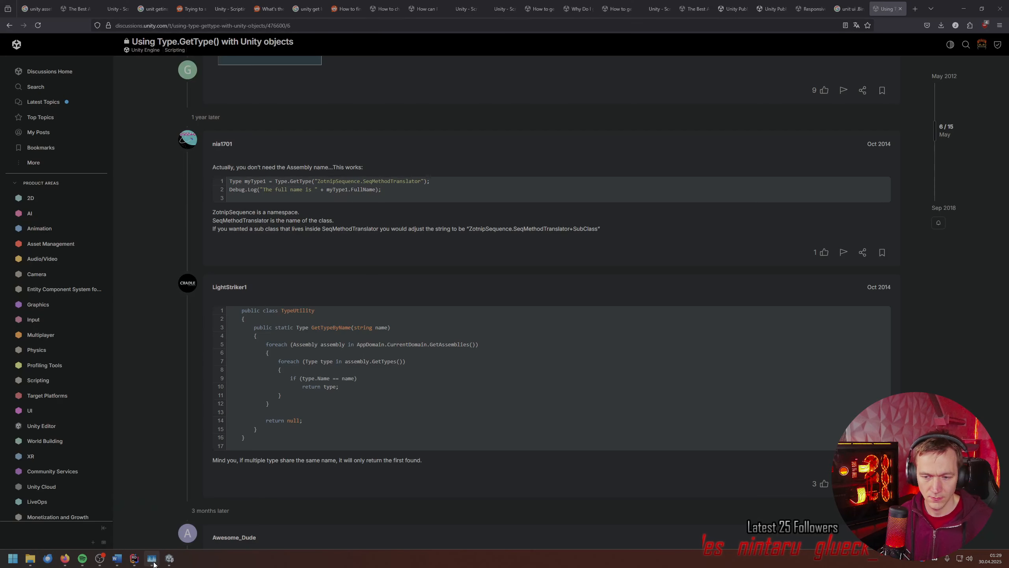
# - Switch to Task Manager, end the unresponsive Unity Editor process, close Task Manager and get the BrushForger project running again
pyautogui.click(152, 560)
pyautogui.scroll(4, 500, 227)
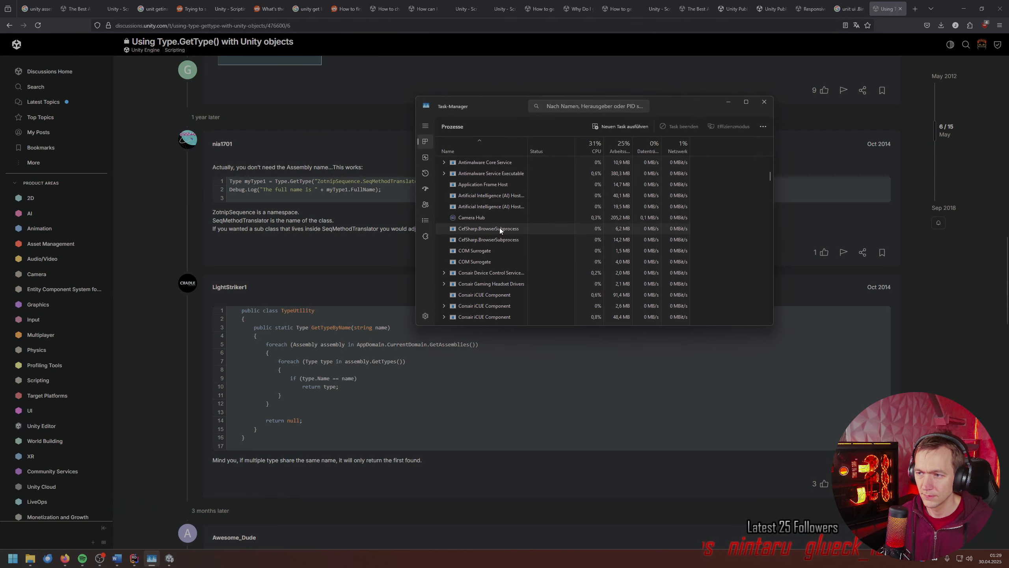
pyautogui.scroll(2, 499, 228)
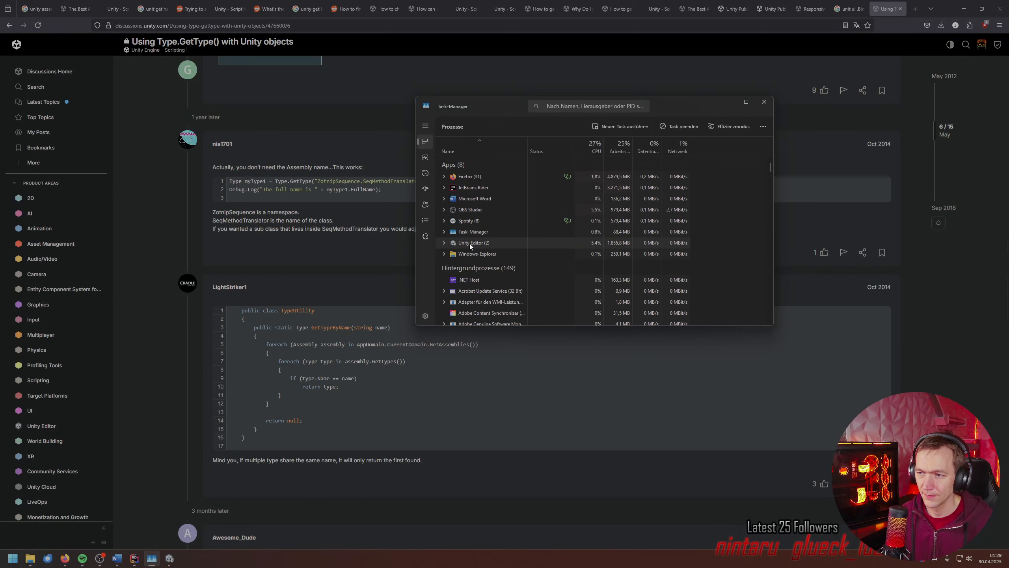
pyautogui.rightClick(472, 244)
pyautogui.click(506, 259)
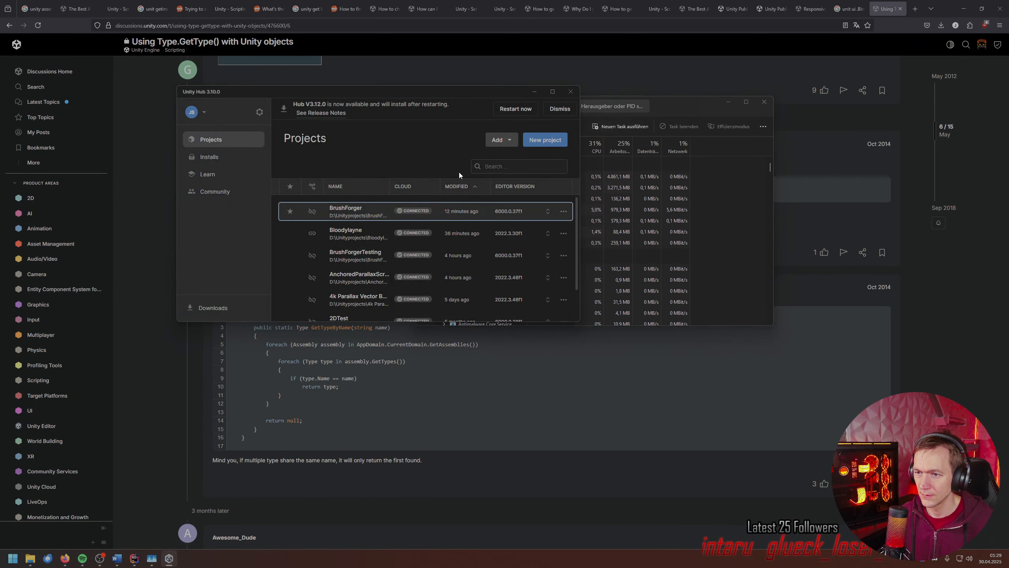
pyautogui.click(764, 102)
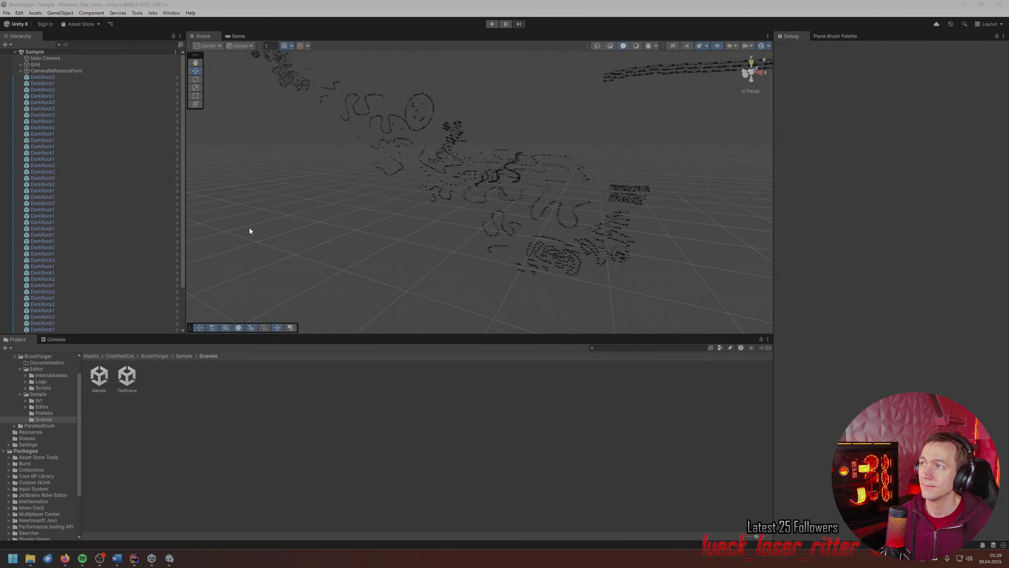
pyautogui.moveTo(514, 189); pyautogui.dragTo(533, 200, button='right')
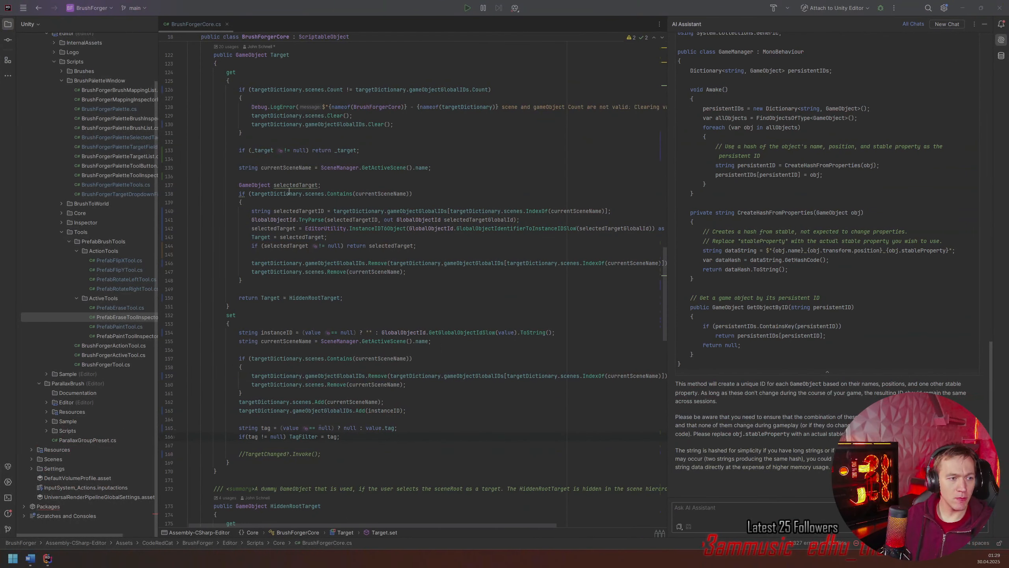
# - Move the selectedTarget declaration into the scene-contains block of the Target getter and join it with its assignment
pyautogui.click(289, 192)
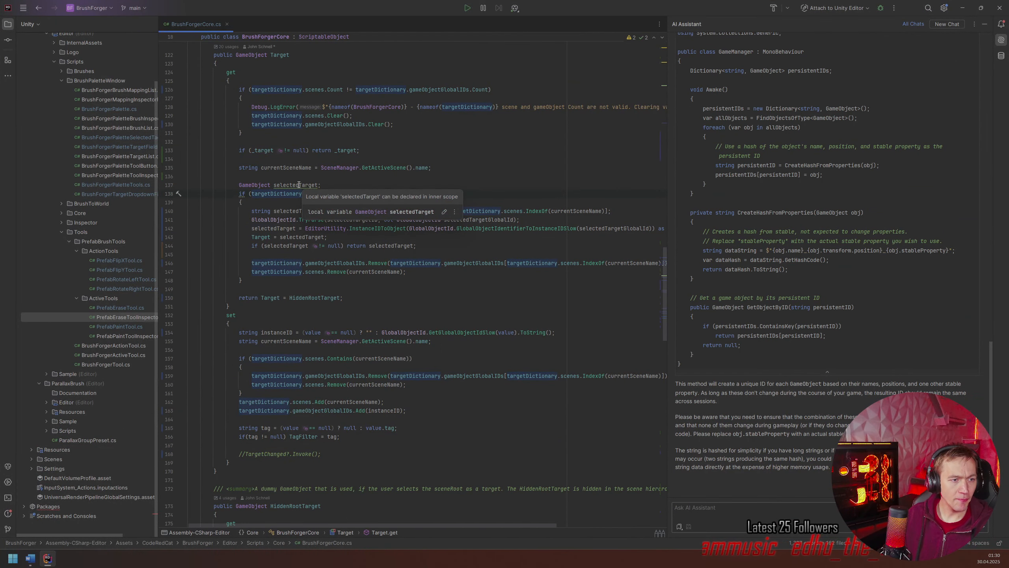
pyautogui.click(299, 185)
pyautogui.click(322, 185)
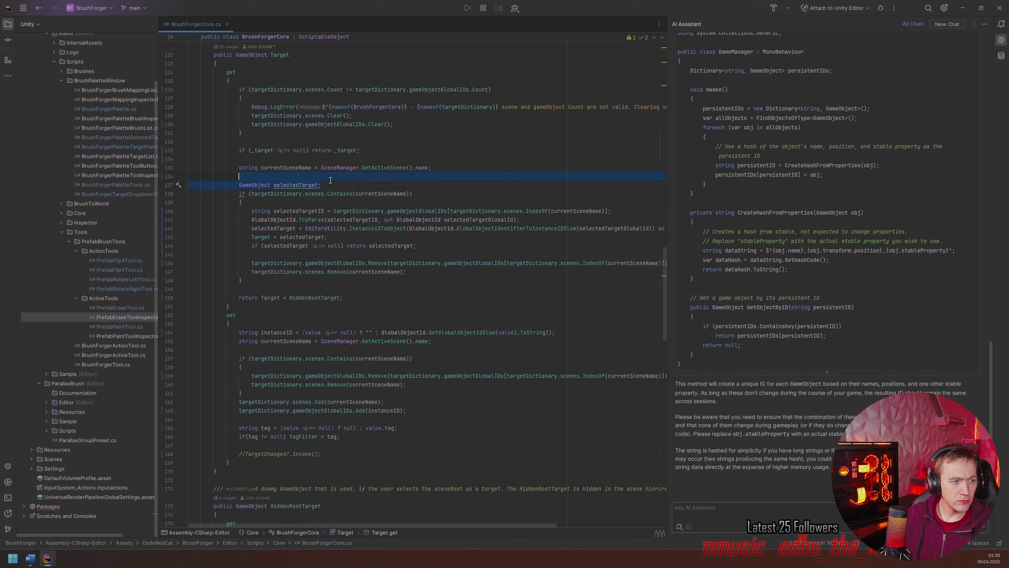
pyautogui.hotkey('alt', 'shift', 'Down')
pyautogui.hotkey('alt', 'shift', 'Down')
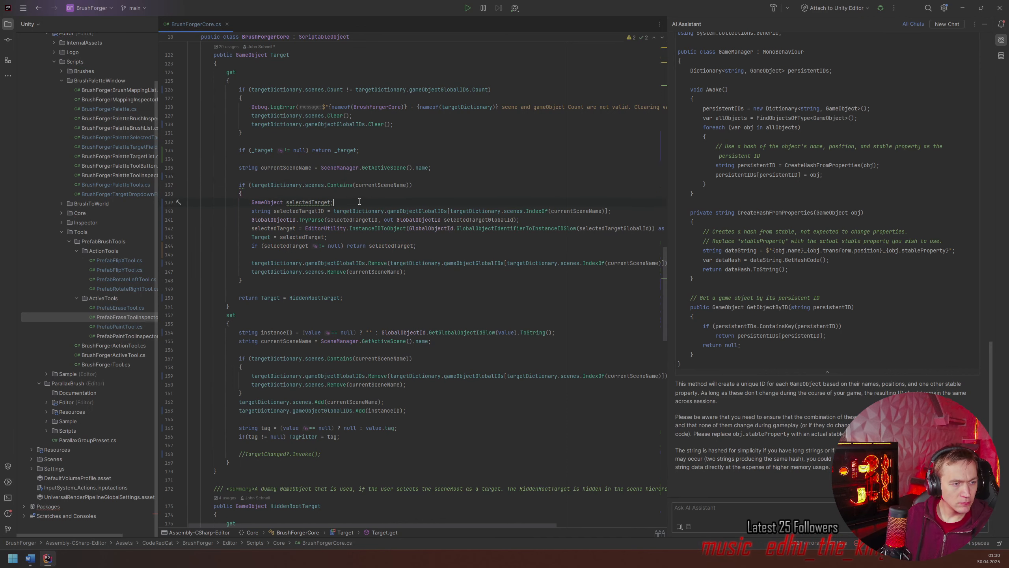
pyautogui.moveTo(295, 203)
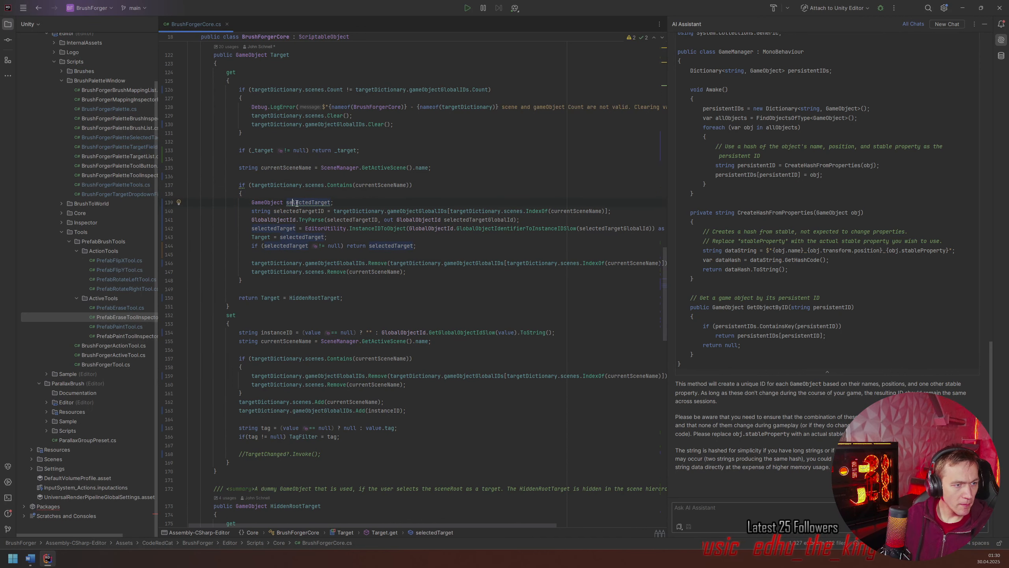
pyautogui.hotkey('alt', 'Return')
pyautogui.press('Return')
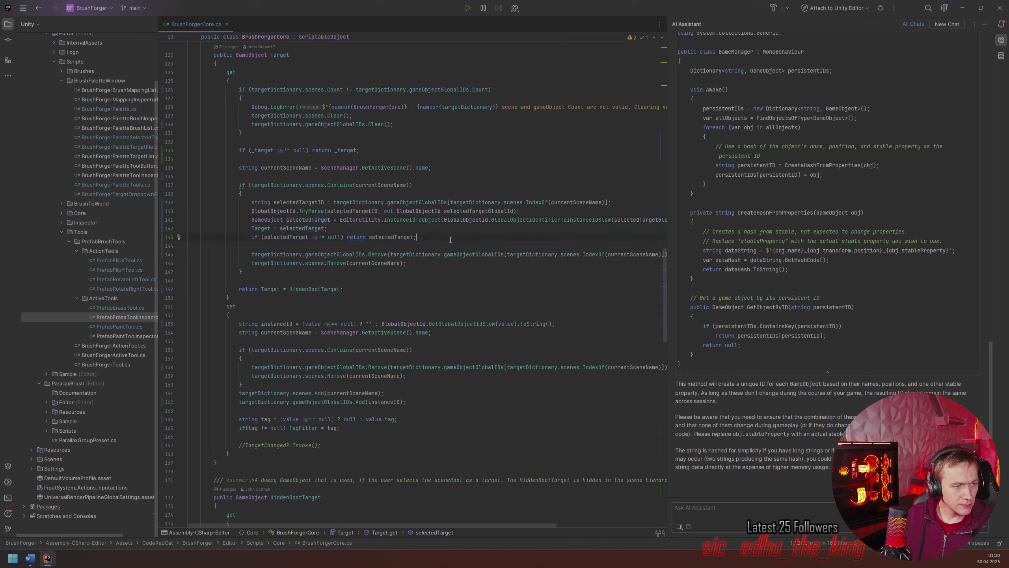
# - Wrap the return of selectedTarget in braces as a multi-line block under its null check
pyautogui.click(395, 237)
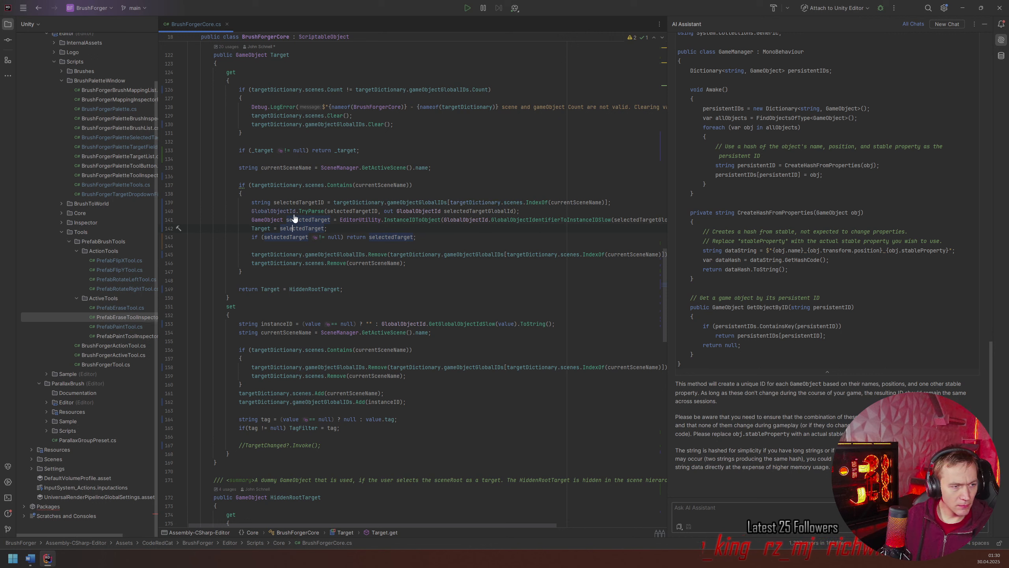
pyautogui.click(346, 237)
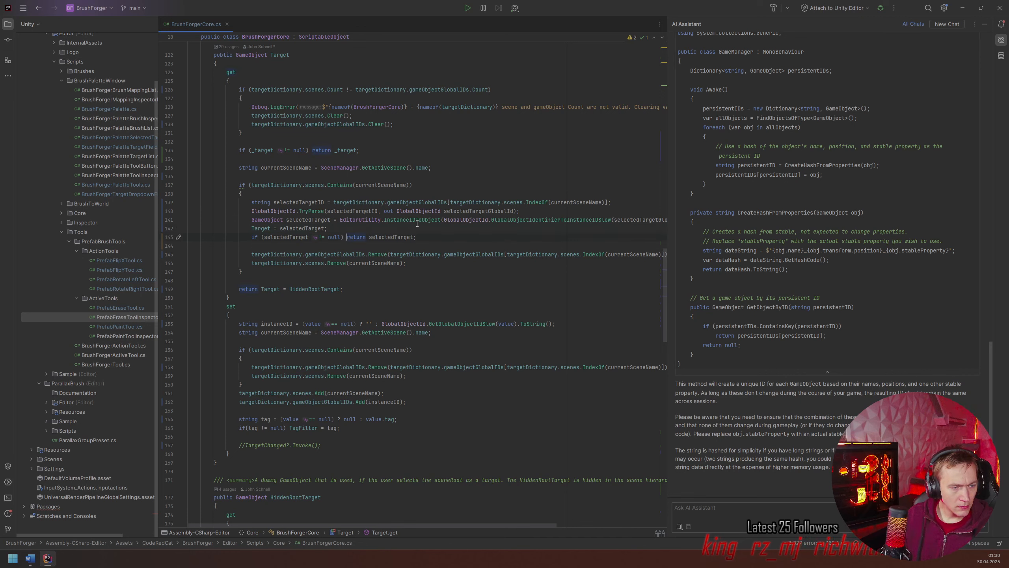
pyautogui.press('BackSpace')
pyautogui.write('{')
pyautogui.press('Return')
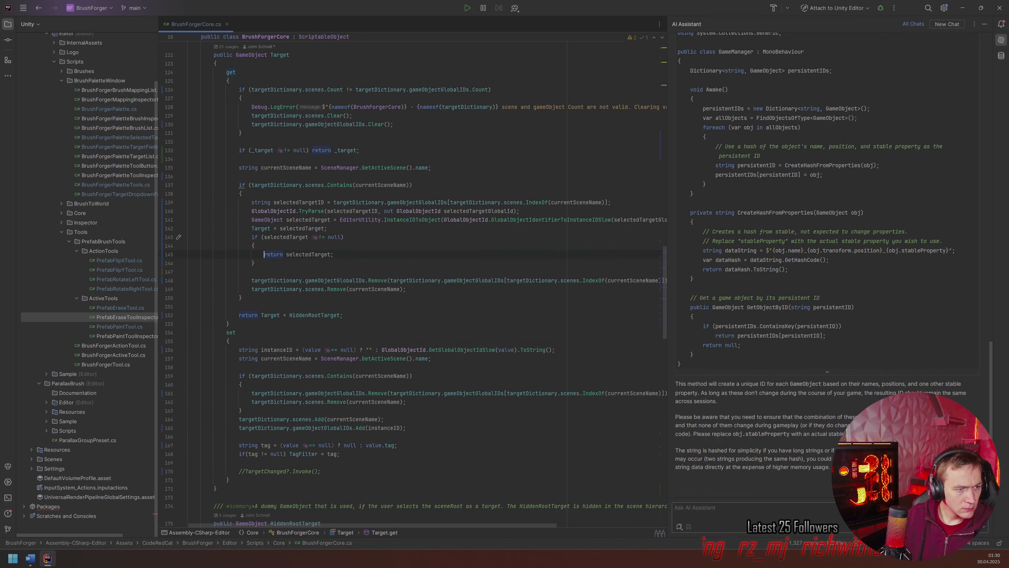
# - Move the Target = selectedTarget assignment inside the selectedTarget null-check block, above the return
pyautogui.moveTo(343, 228); pyautogui.dragTo(251, 228)
pyautogui.hotkey('ctrl', 'c')
pyautogui.press('BackSpace')
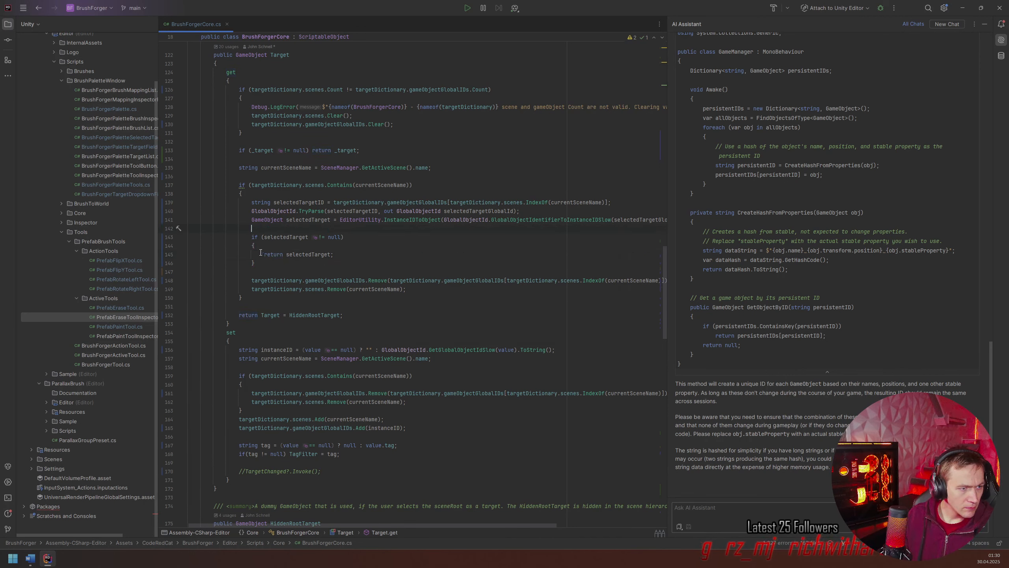
pyautogui.press('Return')
pyautogui.hotkey('ctrl', 'v')
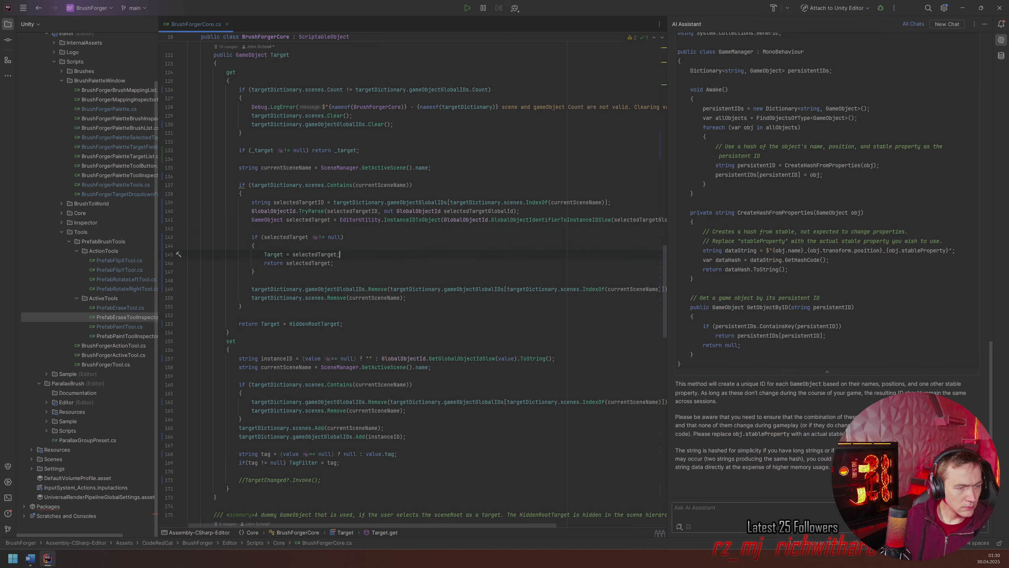
pyautogui.click(288, 226)
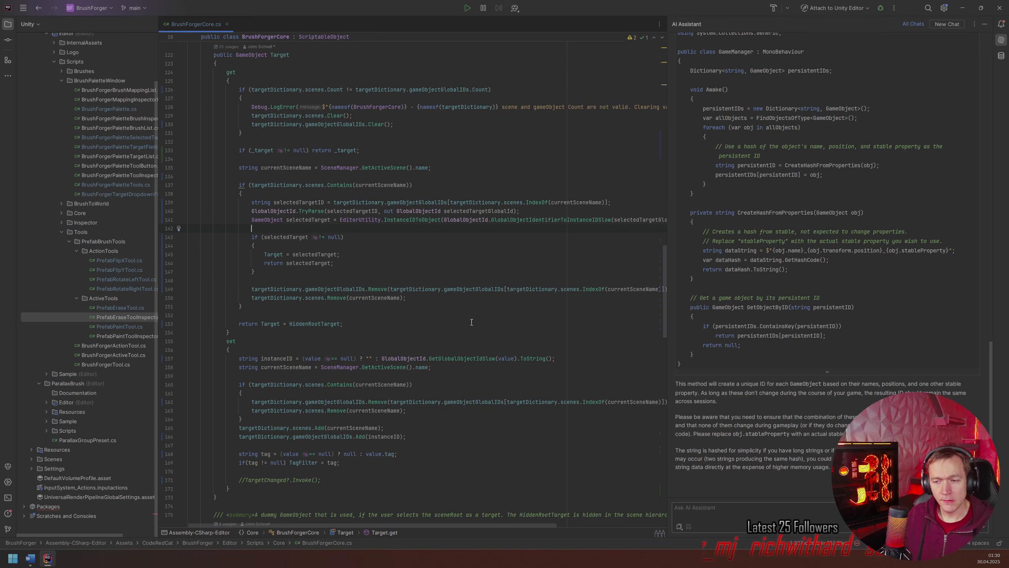
# - Switch to the Unity editor, expand Grid in the hierarchy, and choose ParallaxTilemap(4) and then ParallaxTilemap(1) as filtered target
pyautogui.hotkey('alt', 'Tab')
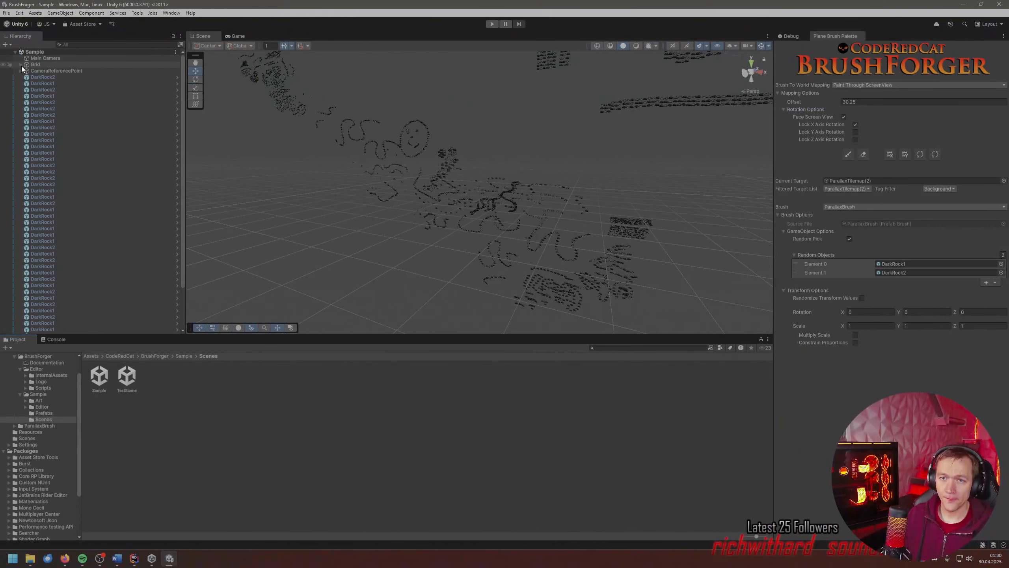
pyautogui.click(21, 65)
pyautogui.click(27, 77)
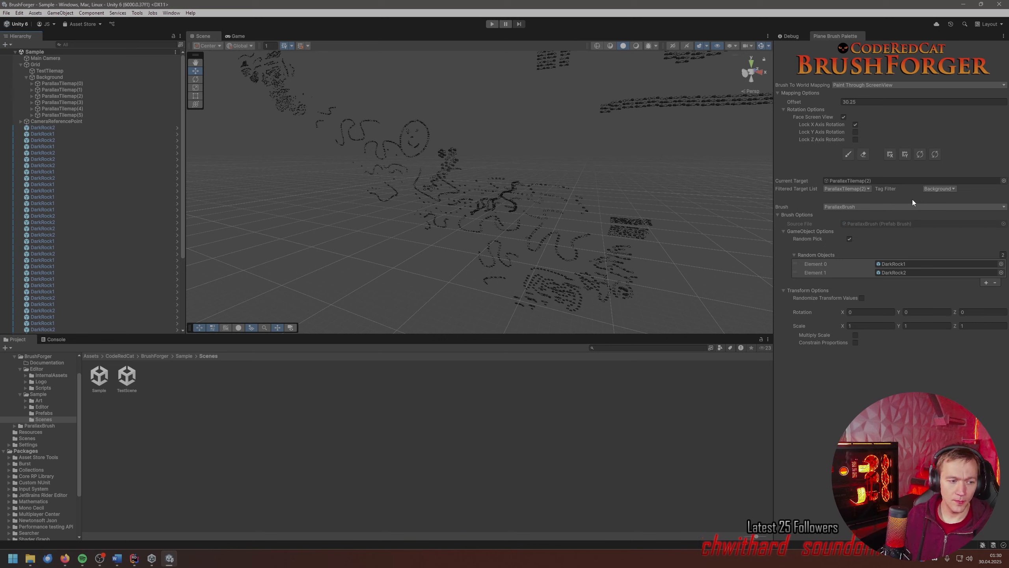
pyautogui.click(930, 188)
pyautogui.click(861, 189)
pyautogui.click(857, 224)
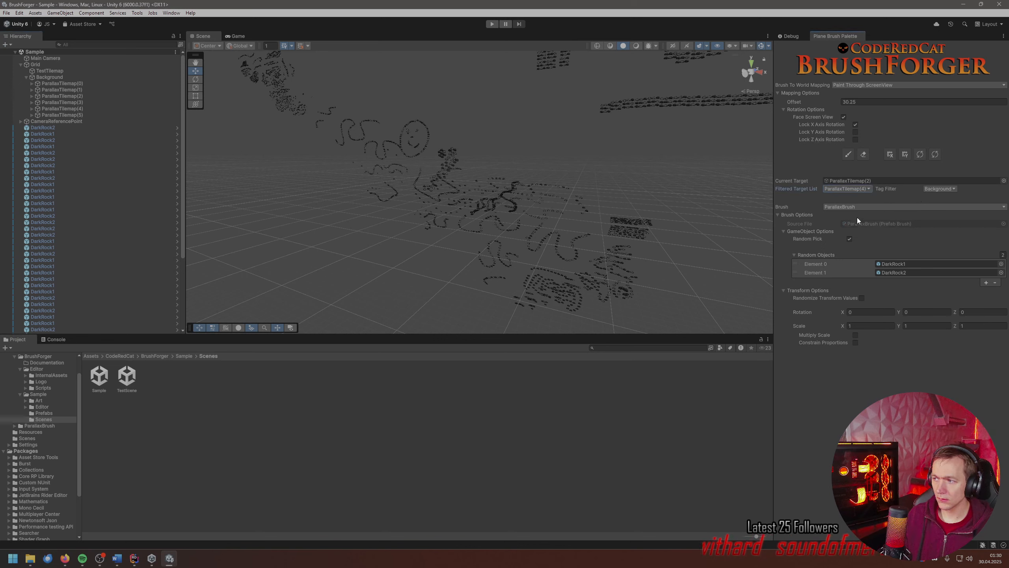
pyautogui.click(864, 188)
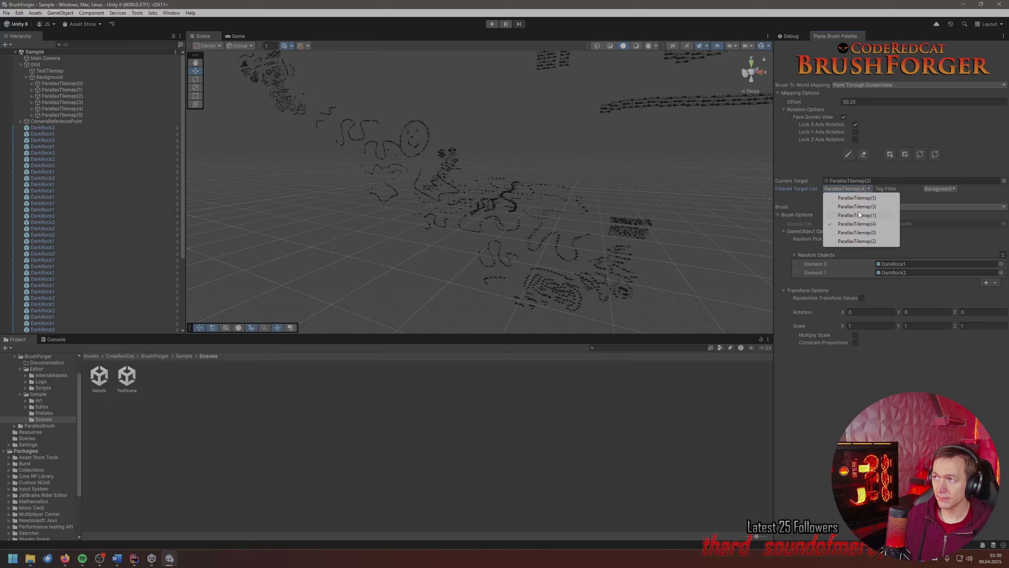
pyautogui.click(859, 215)
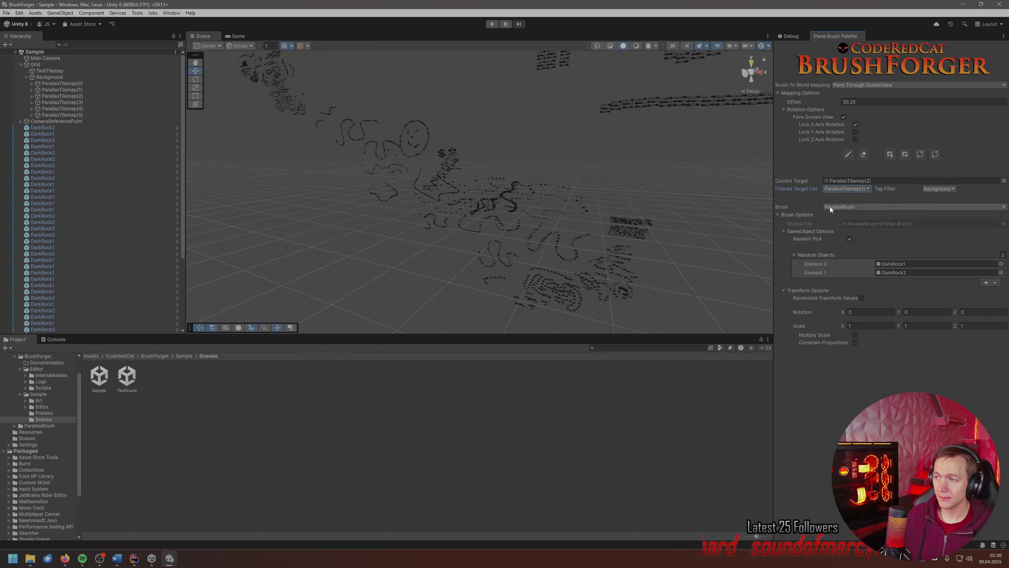
# - Assign ParallaxTilemap(3) as the Sample scene's current target, and Parent (3) as the current target in TestScene
pyautogui.moveTo(86, 96); pyautogui.dragTo(840, 182)
pyautogui.moveTo(71, 102); pyautogui.dragTo(838, 182)
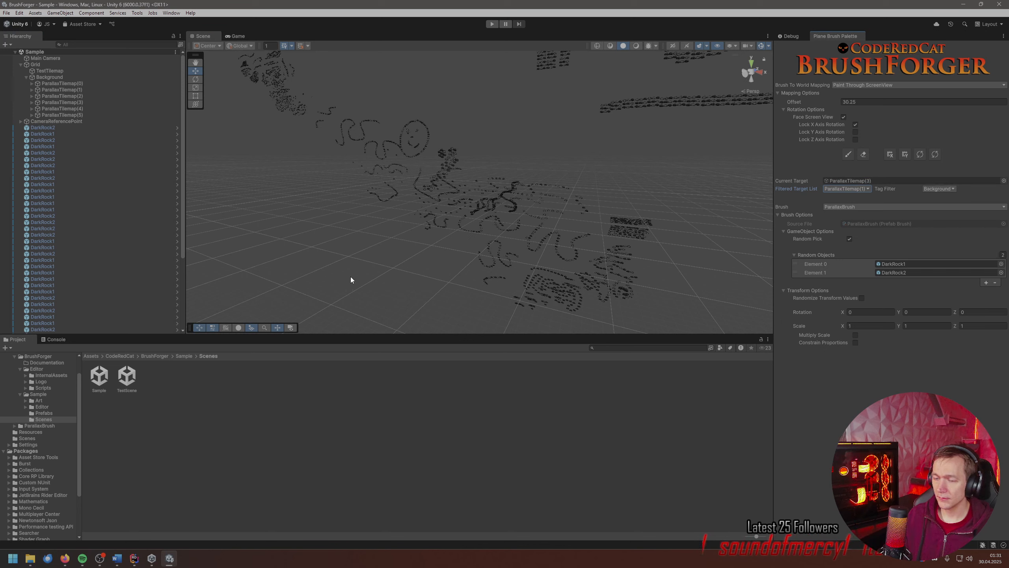
pyautogui.doubleClick(128, 376)
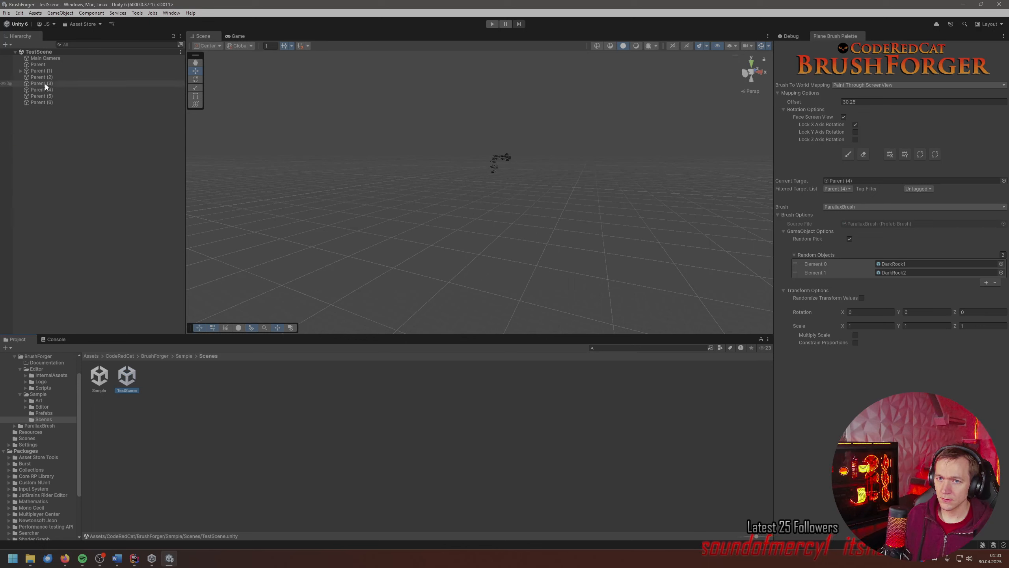
pyautogui.moveTo(46, 86); pyautogui.dragTo(874, 181)
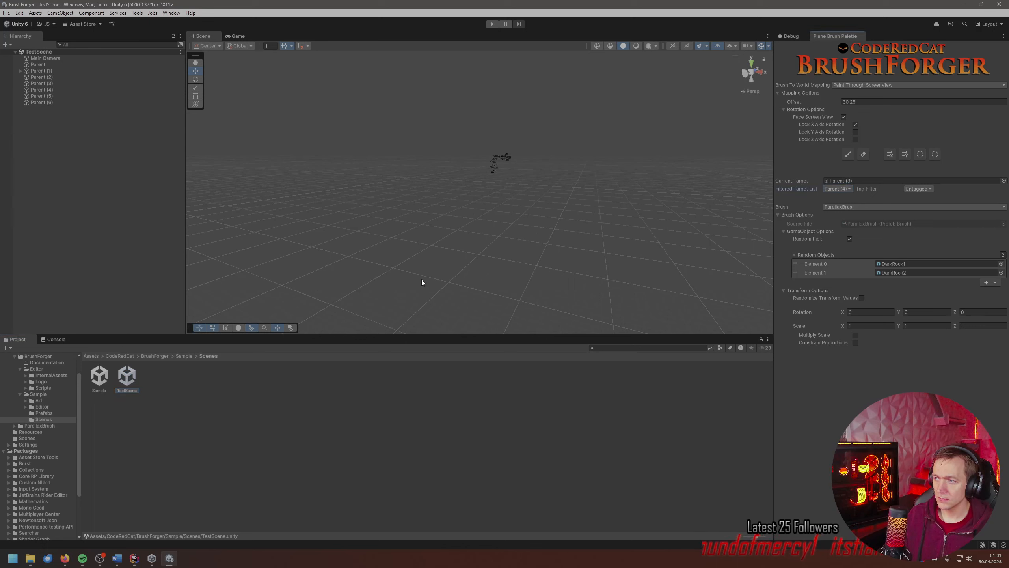
# - Reopen the Sample scene and try the paint tool with ParallaxBrush in the scene view
pyautogui.click(102, 381)
pyautogui.doubleClick(100, 378)
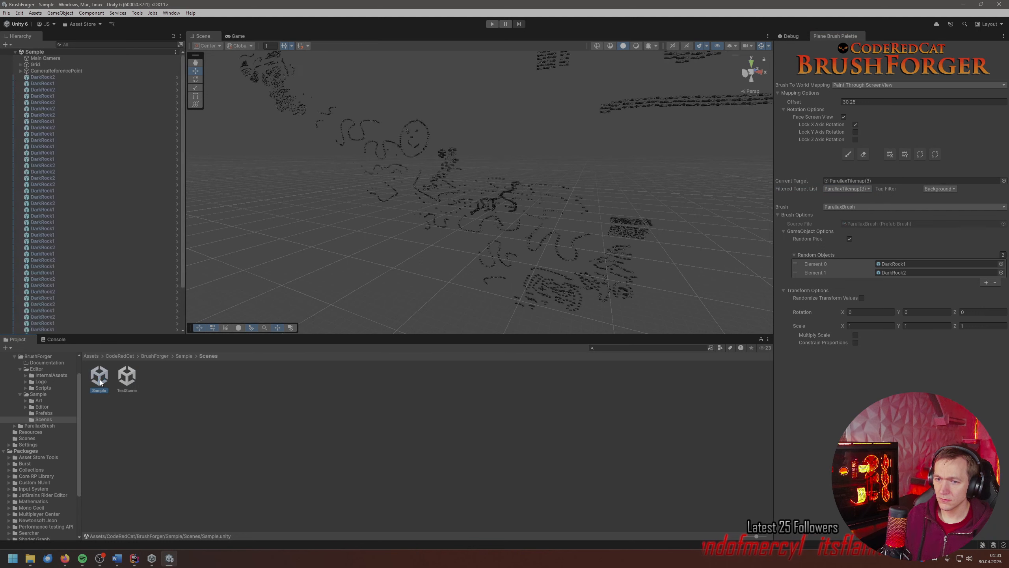
pyautogui.click(848, 154)
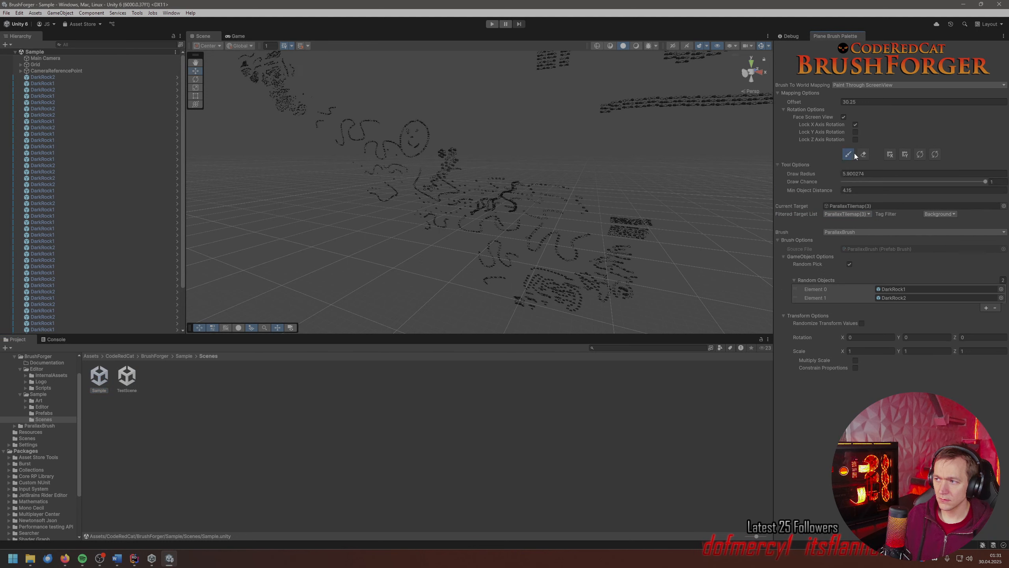
pyautogui.click(639, 180)
pyautogui.click(500, 217)
pyautogui.moveTo(499, 218)
pyautogui.mouseDown()
pyautogui.moveTo(410, 199)
pyautogui.moveTo(440, 130)
pyautogui.moveTo(348, 138)
pyautogui.moveTo(283, 218)
pyautogui.moveTo(320, 266)
pyautogui.moveTo(464, 287)
pyautogui.moveTo(635, 281)
pyautogui.moveTo(718, 186)
pyautogui.moveTo(631, 111)
pyautogui.moveTo(479, 108)
pyautogui.mouseUp()
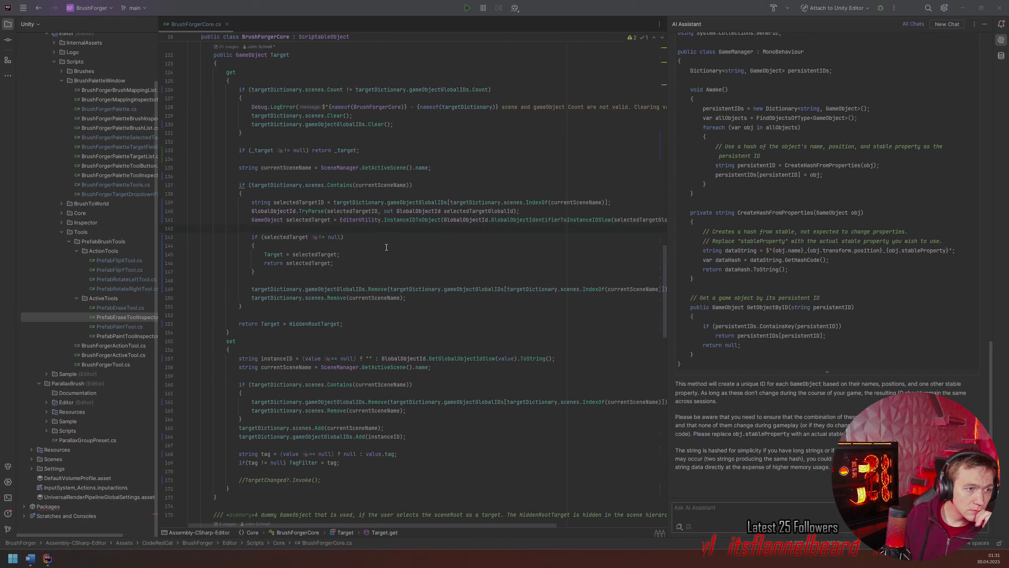
# - In BrushForgerCore.cs, move the _target null-check return to the top of the Target getter and remove the leftover blank line
pyautogui.click(264, 153)
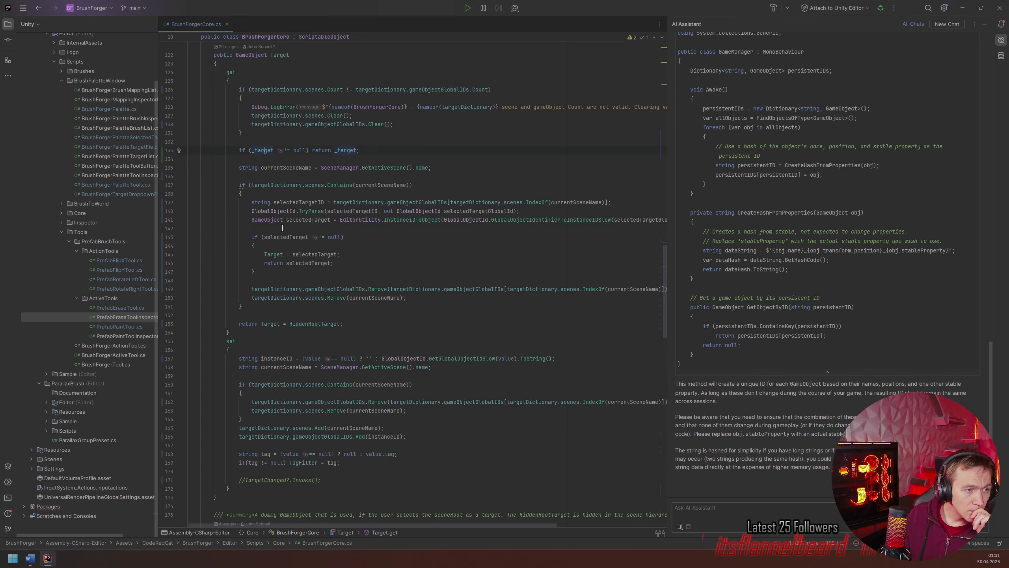
pyautogui.scroll(1, 281, 230)
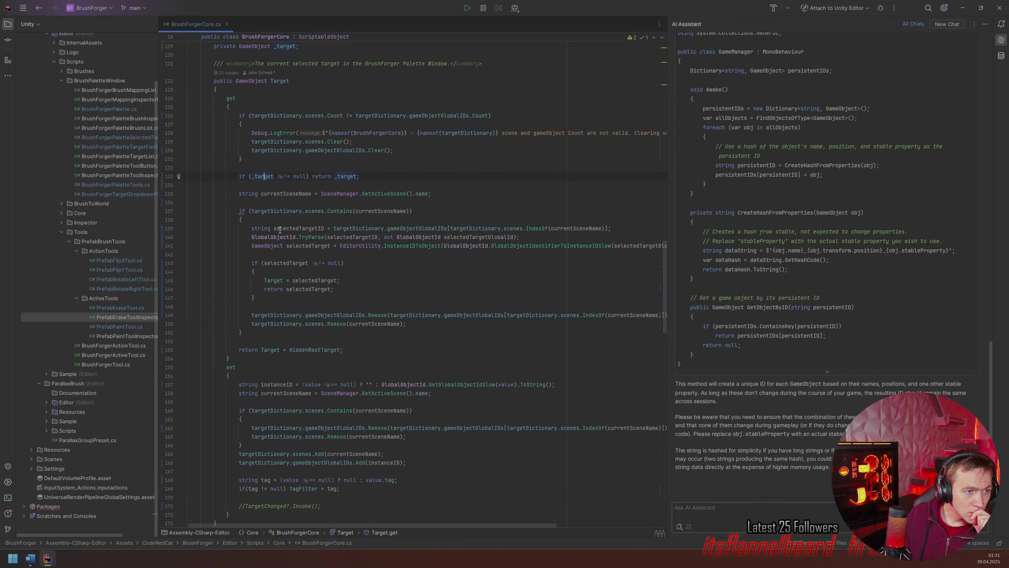
pyautogui.scroll(2, 280, 230)
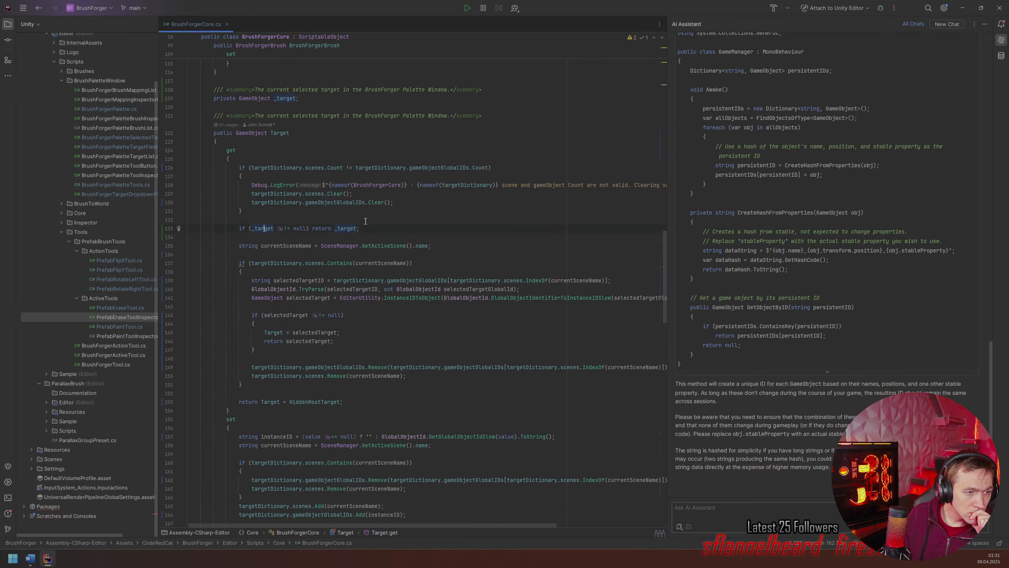
pyautogui.moveTo(392, 227); pyautogui.dragTo(390, 220)
pyautogui.hotkey('ctrl', 'c')
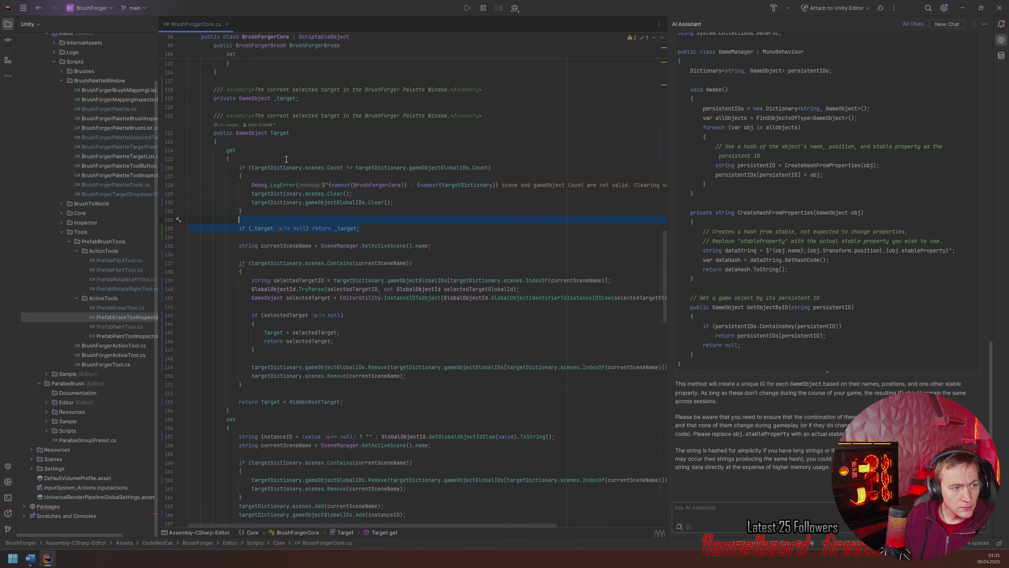
pyautogui.press('BackSpace')
pyautogui.click(274, 158)
pyautogui.hotkey('ctrl', 'v')
pyautogui.press('Return')
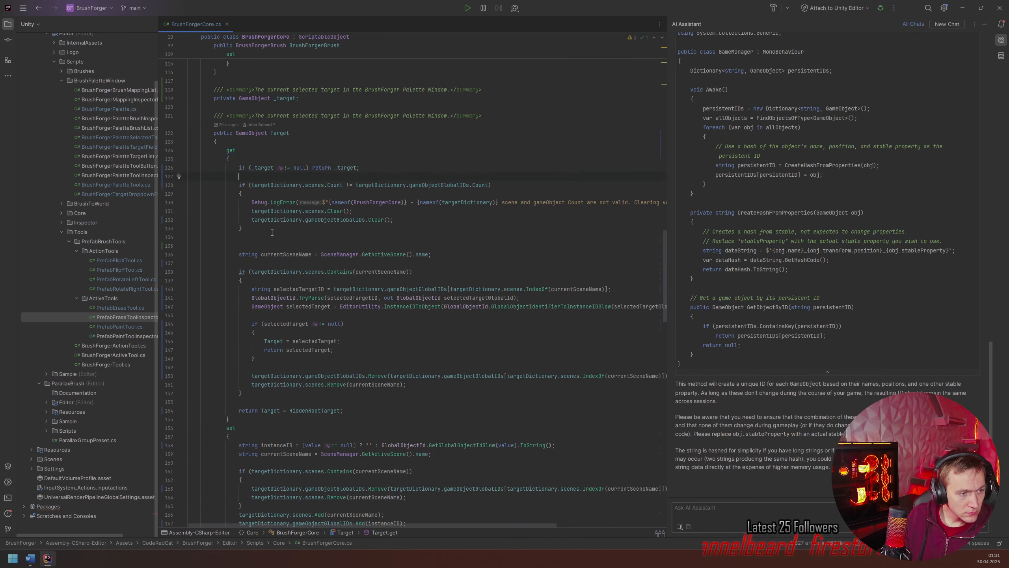
pyautogui.click(273, 230)
pyautogui.press('Delete')
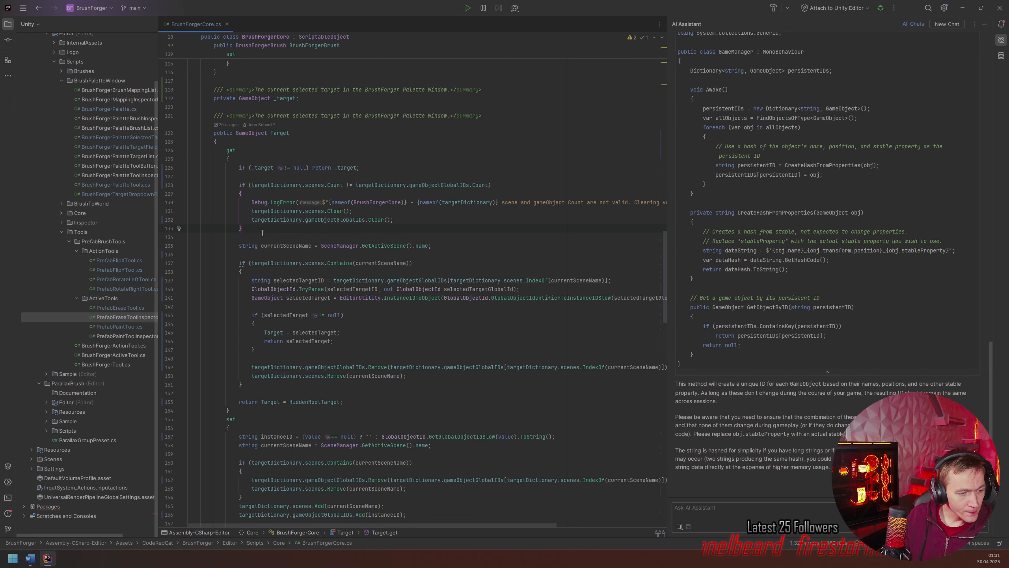
# - Add Debug.Log("Get"); below the _target null-check return in the Target getter of BrushForgerCore.cs
pyautogui.scroll(-1, 262, 232)
pyautogui.scroll(-1, 260, 233)
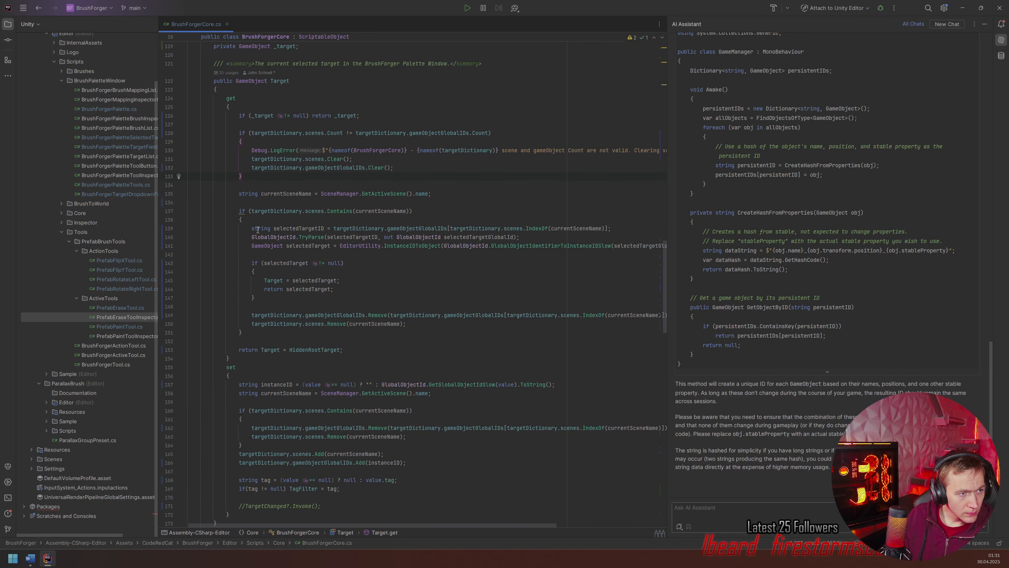
pyautogui.click(371, 121)
pyautogui.press('Return')
pyautogui.press('Return')
pyautogui.write('dEBU')
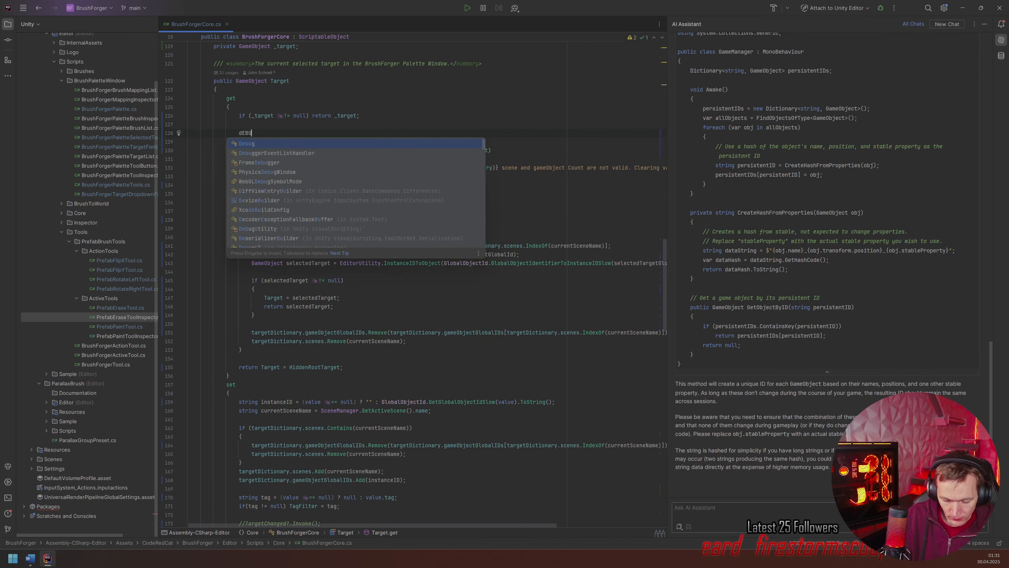
pyautogui.press('Return')
pyautogui.write(':lOG')
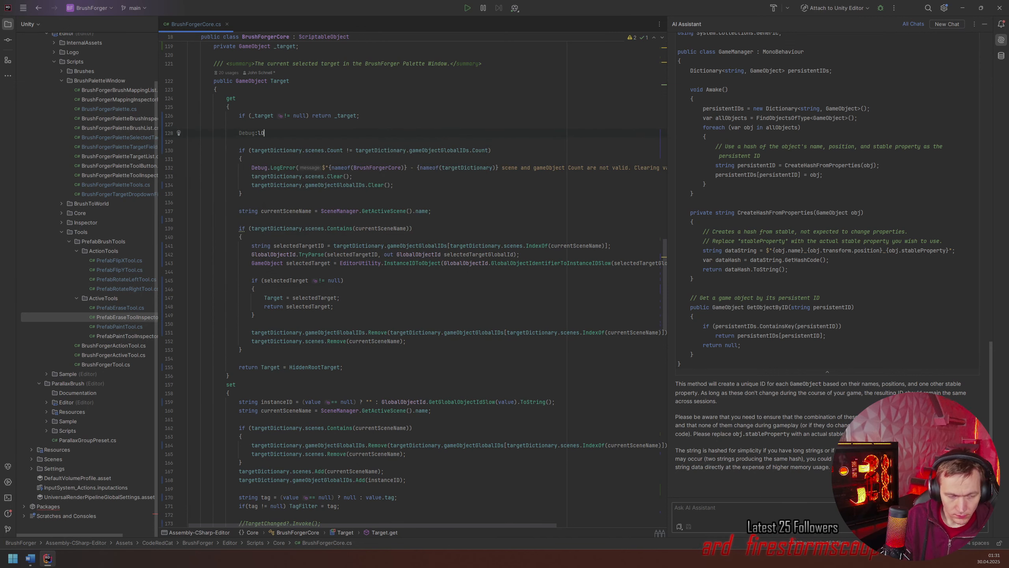
pyautogui.press('BackSpace')
pyautogui.press('BackSpace')
pyautogui.press('BackSpace')
pyautogui.press('BackSpace')
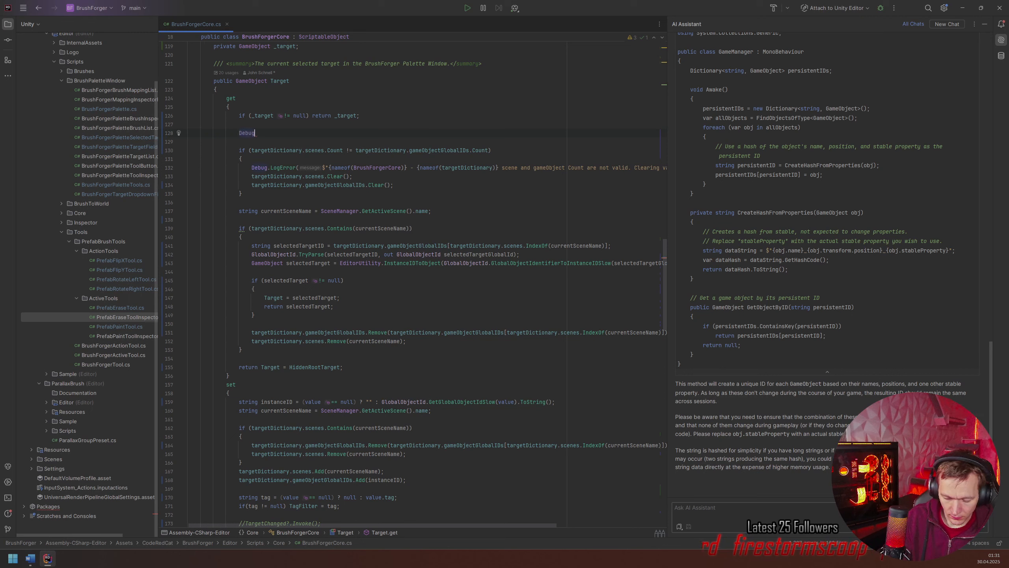
pyautogui.write('.Log')
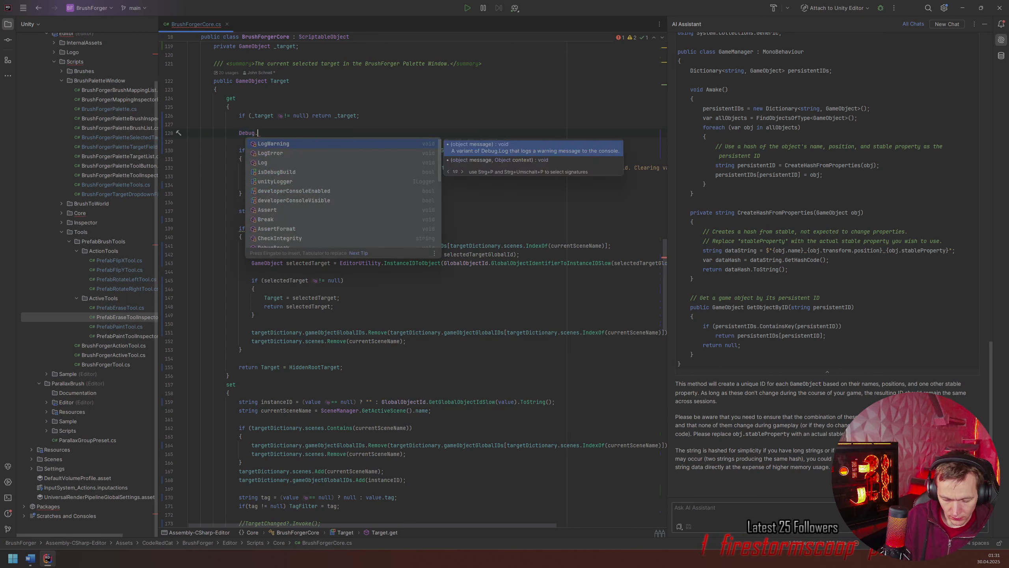
pyautogui.press('Return')
pyautogui.write('"Get");')
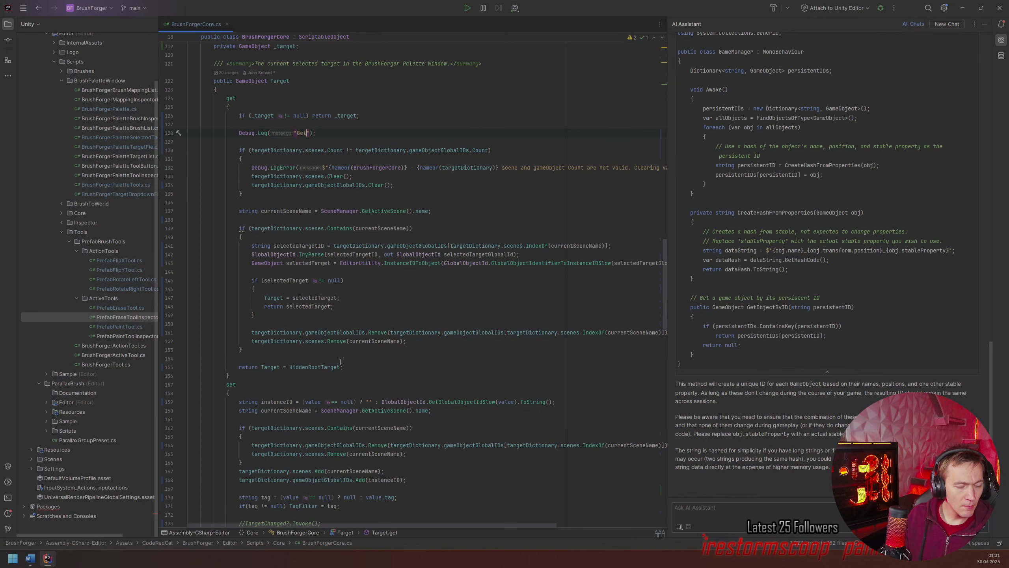
# - Uncomment the TargetChanged?.Invoke() call at the end of the Target setter
pyautogui.scroll(-2, 341, 362)
pyautogui.press('BackSpace')
pyautogui.press('BackSpace')
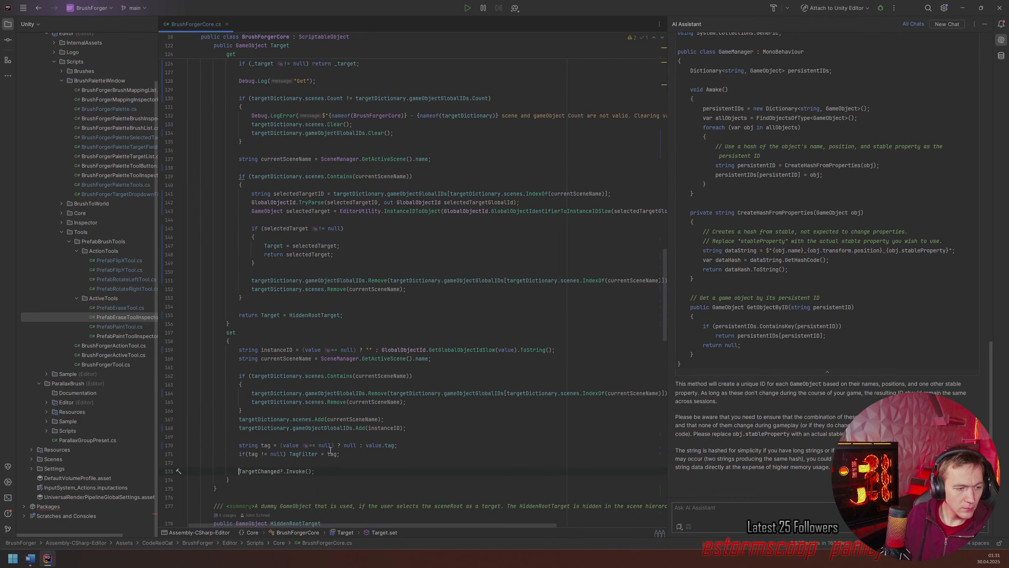
pyautogui.click(376, 312)
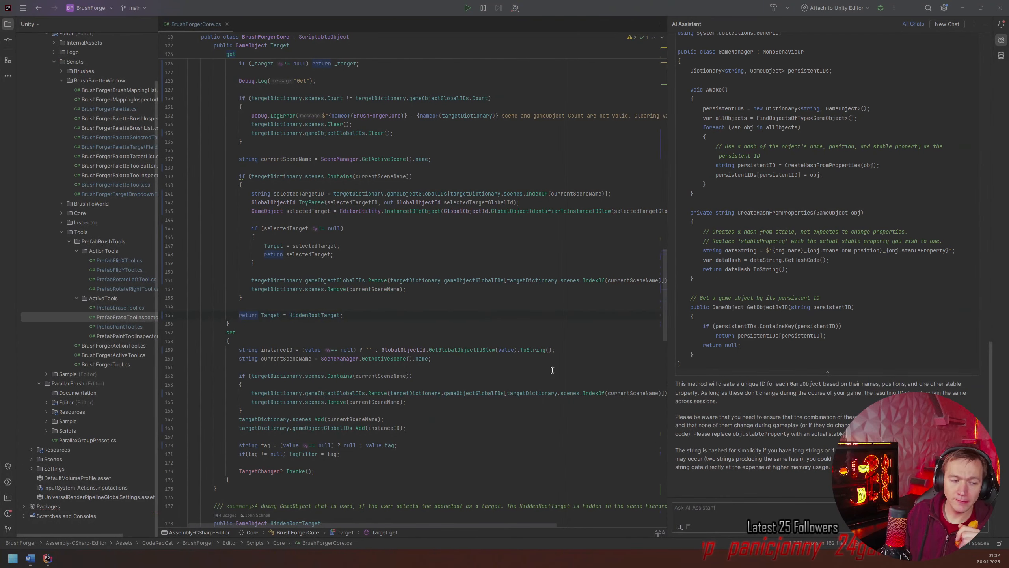
pyautogui.click(283, 428)
pyautogui.scroll(-2, 285, 425)
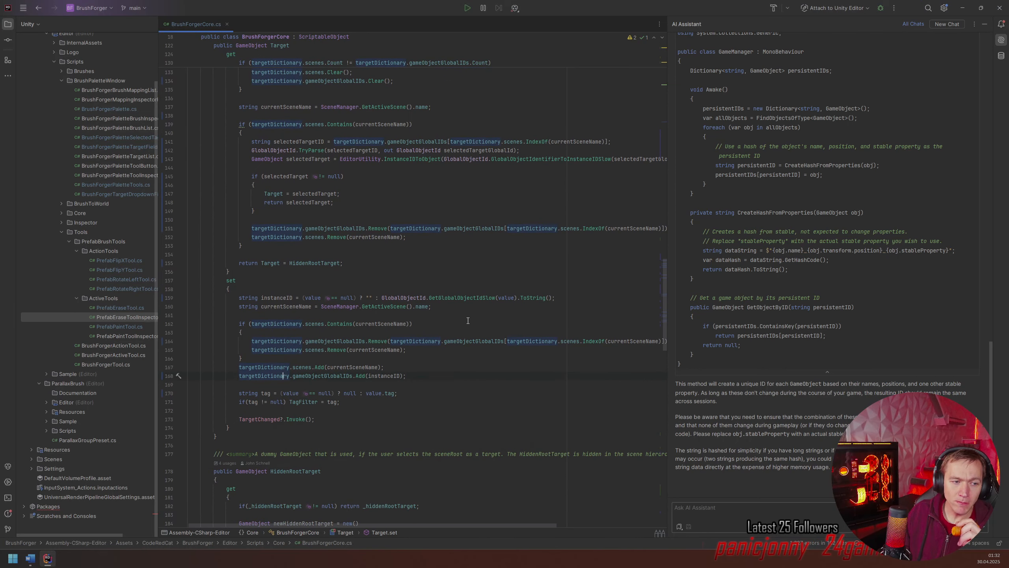
pyautogui.scroll(3, 467, 320)
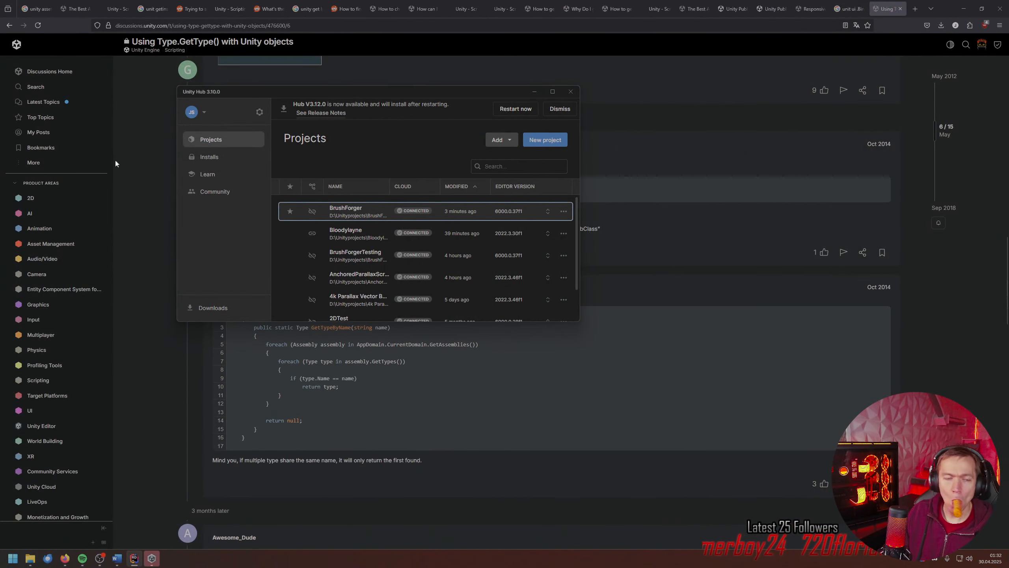
pyautogui.write('a')
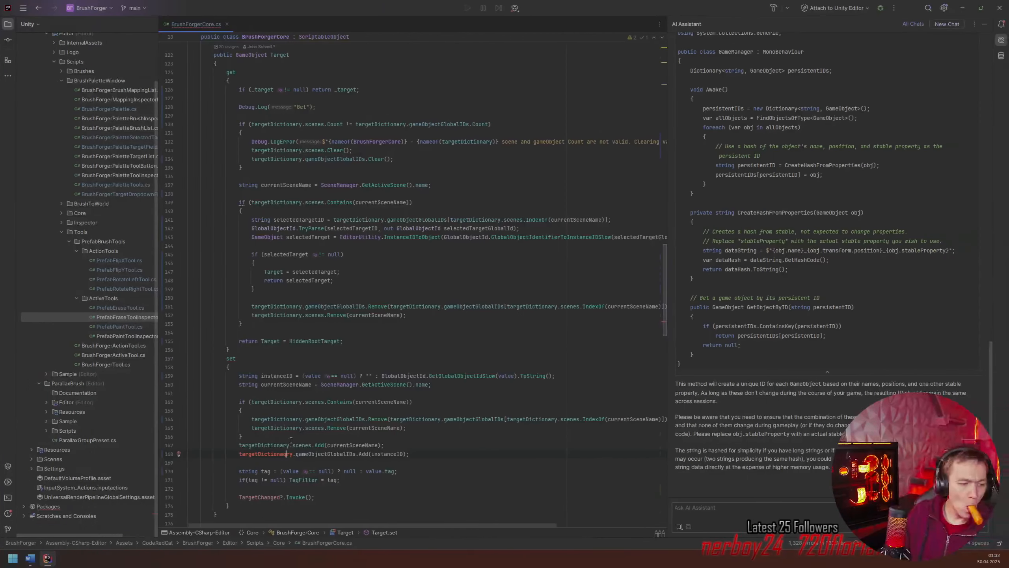
pyautogui.press('BackSpace')
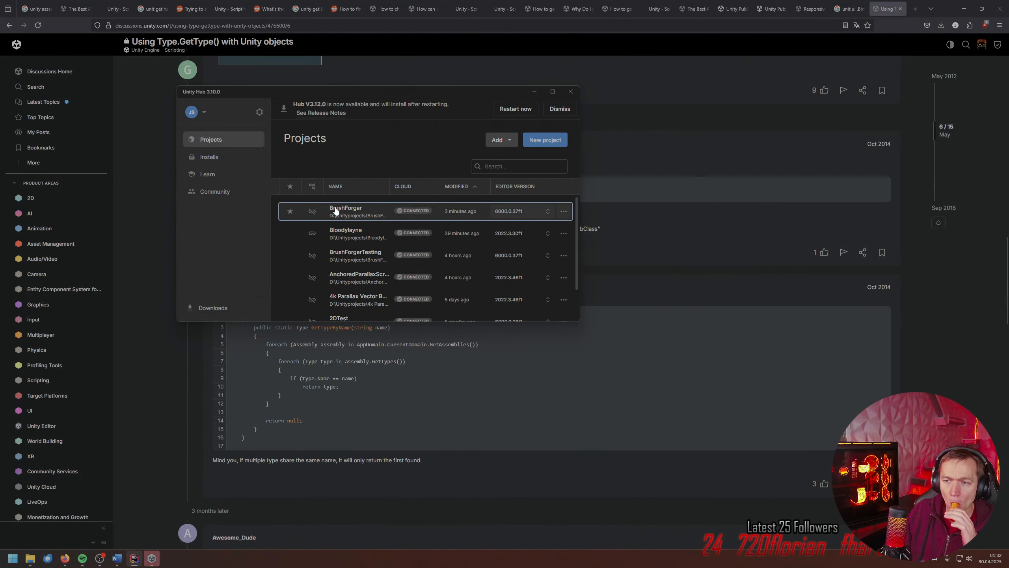
# - Reopen the BrushForger project from Unity Hub and review the log entries in the editor's console
pyautogui.click(336, 211)
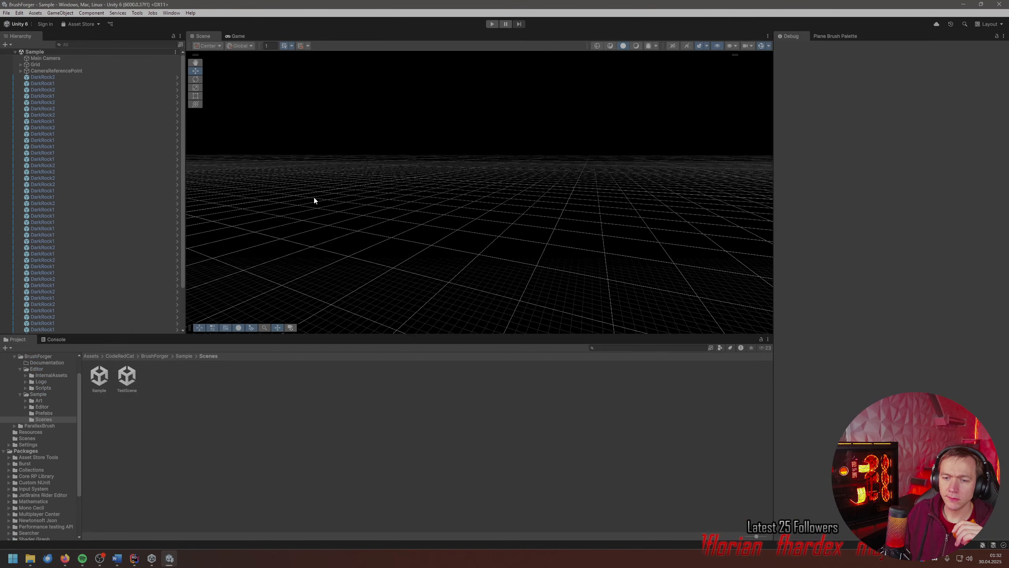
pyautogui.click(69, 340)
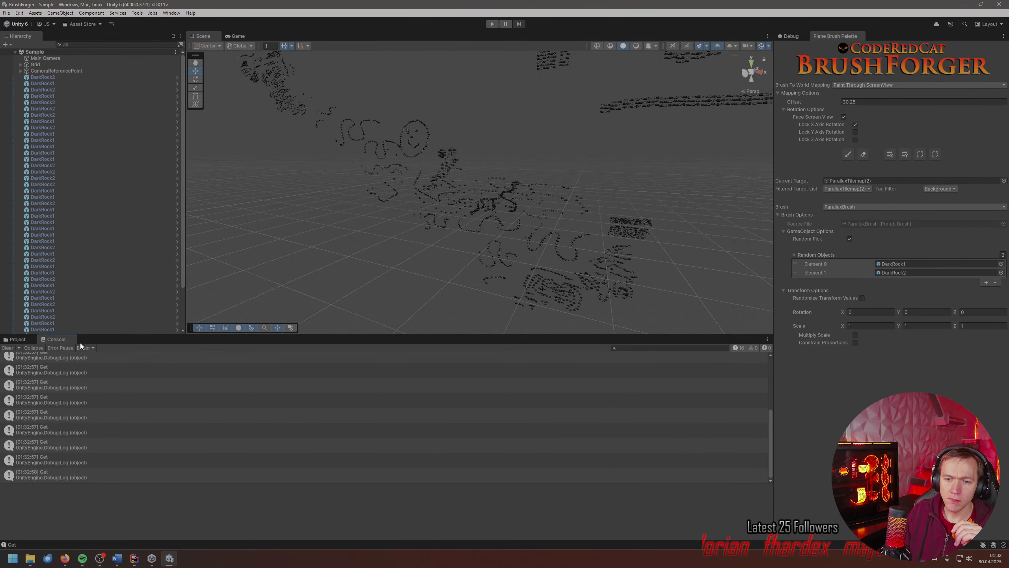
pyautogui.scroll(5, 114, 398)
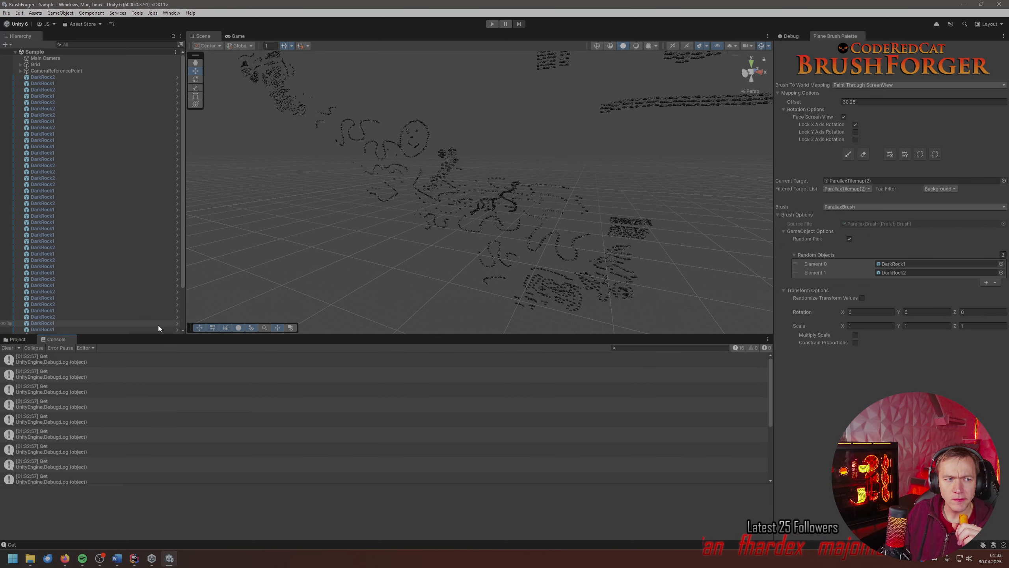
# - Open TestScene and clear the console to check which log entries the scene change produces
pyautogui.click(16, 339)
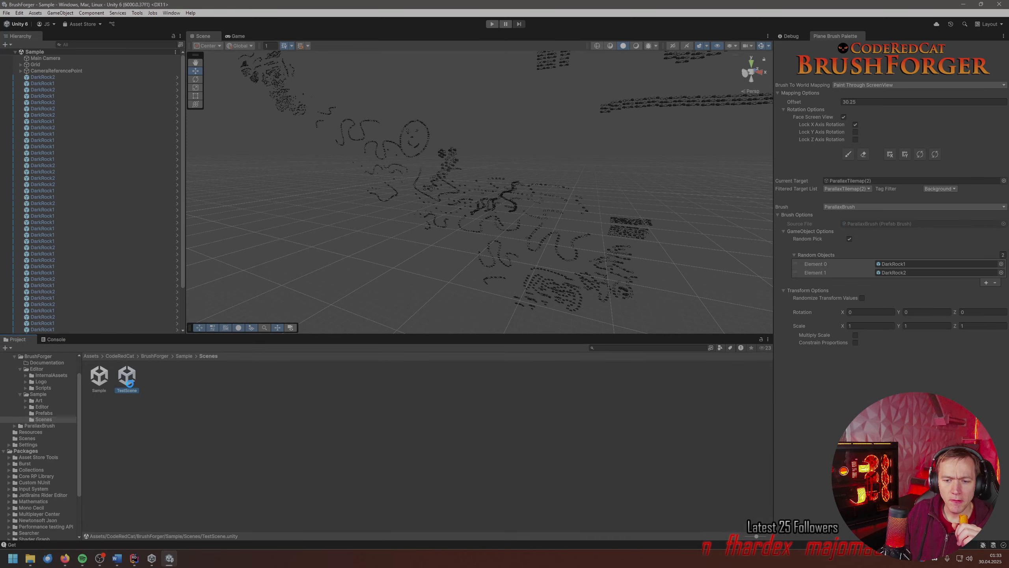
pyautogui.click(56, 340)
pyautogui.click(11, 348)
pyautogui.click(18, 340)
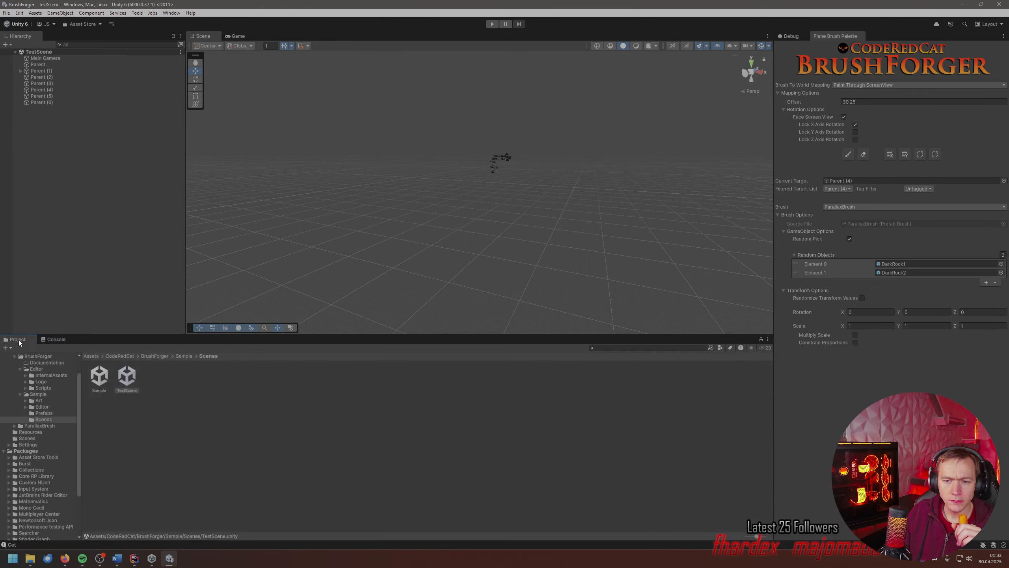
pyautogui.click(56, 339)
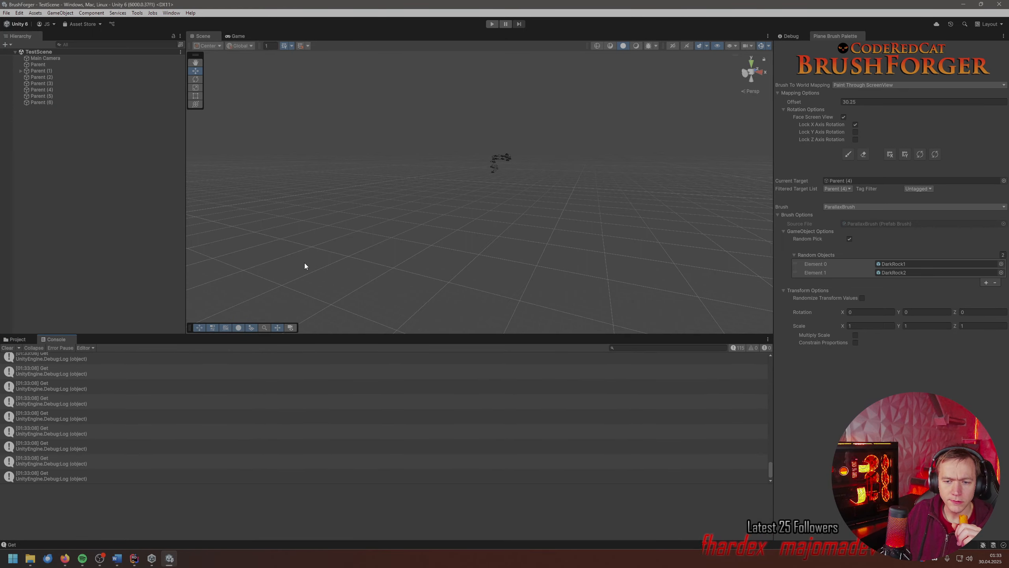
# - In BrushForgerCore.cs, add _target = value; above the commented TargetChanged?.Invoke() line in the Target setter
pyautogui.hotkey('alt', 'Tab')
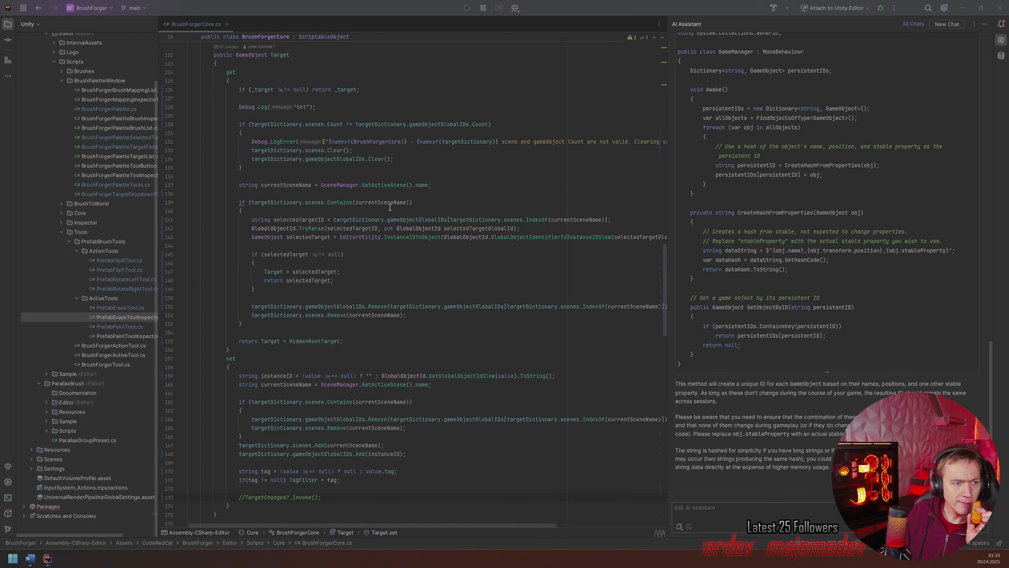
pyautogui.scroll(4, 390, 207)
pyautogui.click(352, 194)
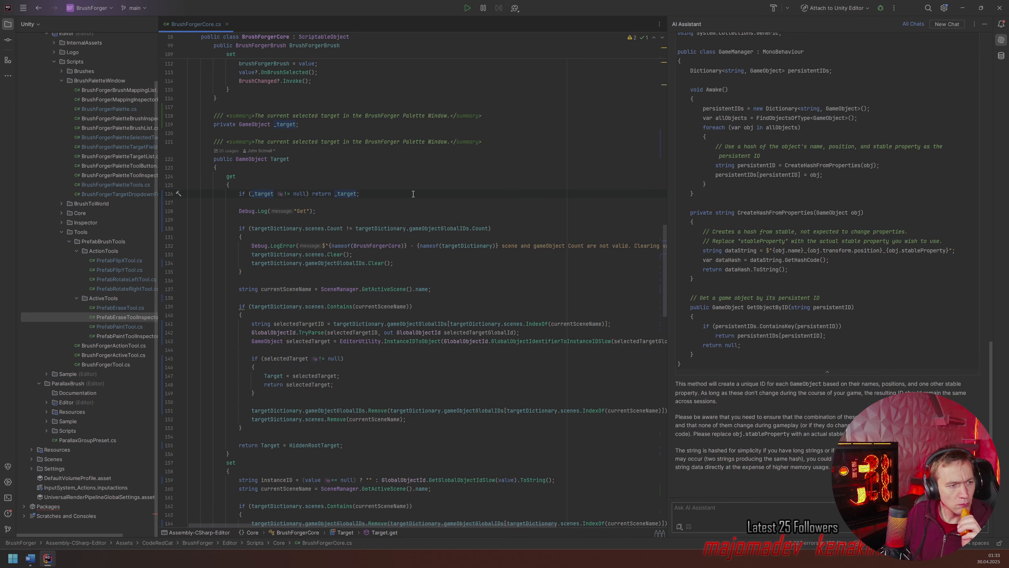
pyautogui.scroll(-6, 420, 205)
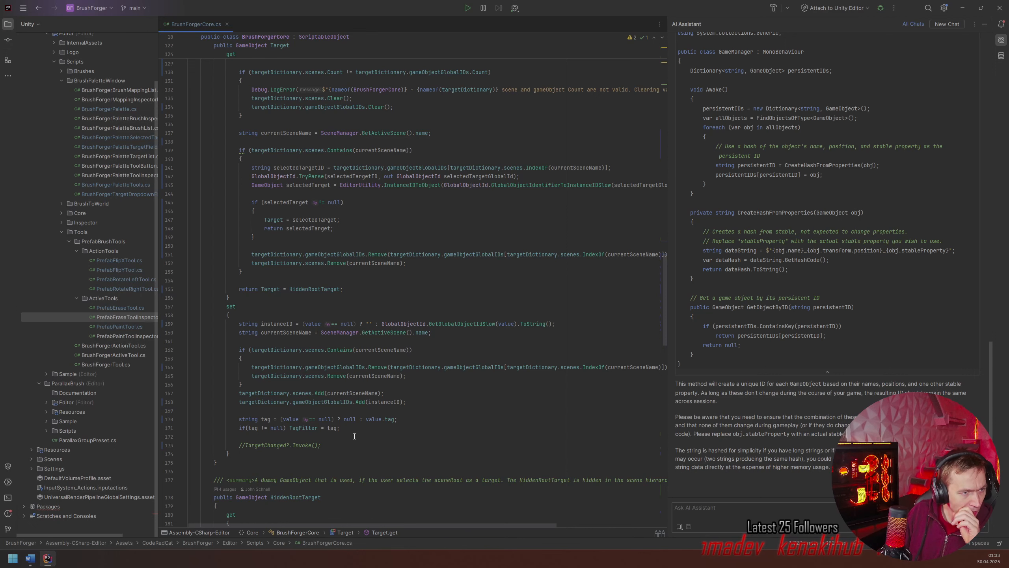
pyautogui.scroll(2, 262, 288)
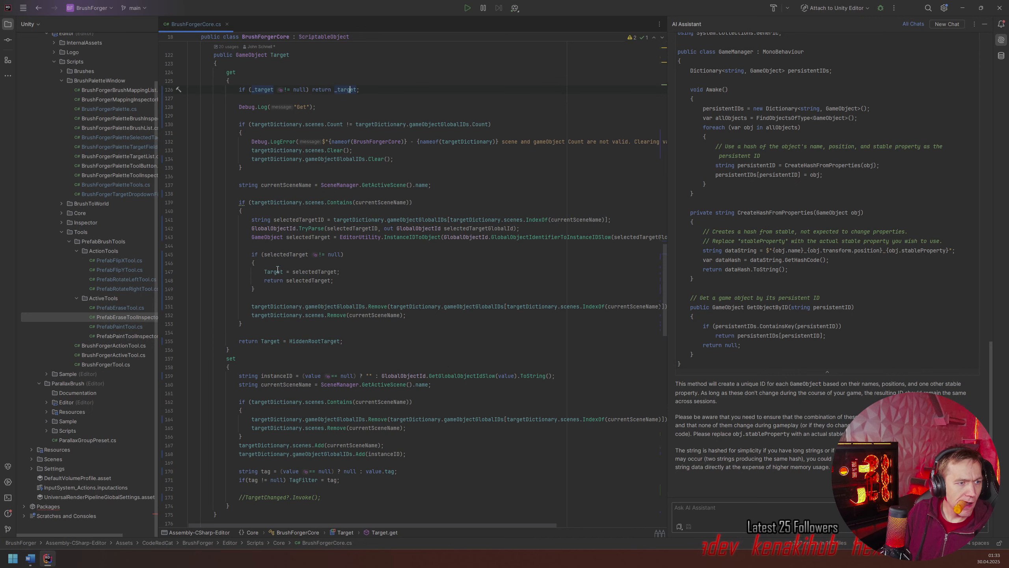
pyautogui.scroll(-5, 304, 376)
pyautogui.scroll(-1, 305, 377)
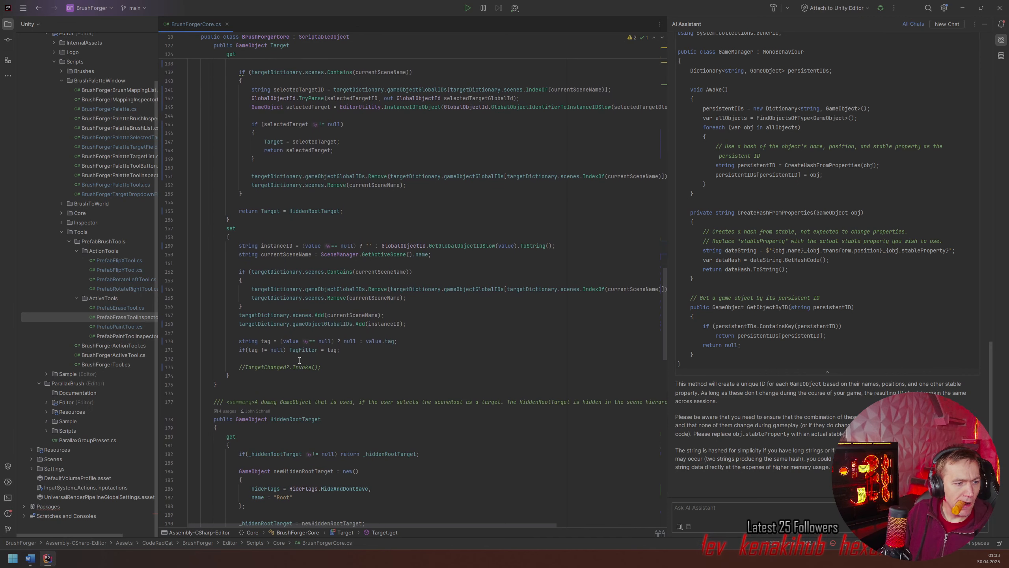
pyautogui.press('Return')
pyautogui.write('_target')
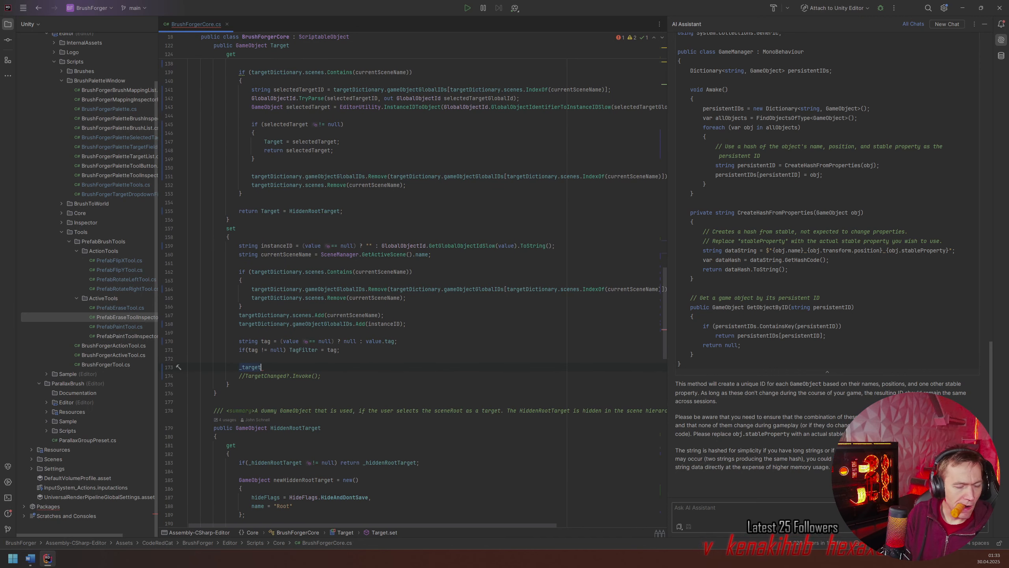
pyautogui.write(' = value')
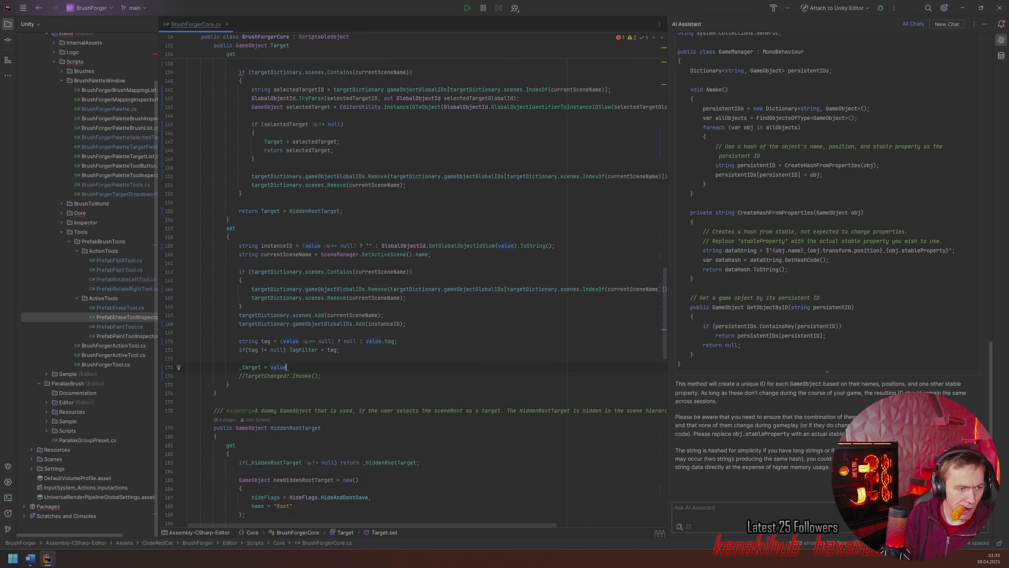
pyautogui.write(';')
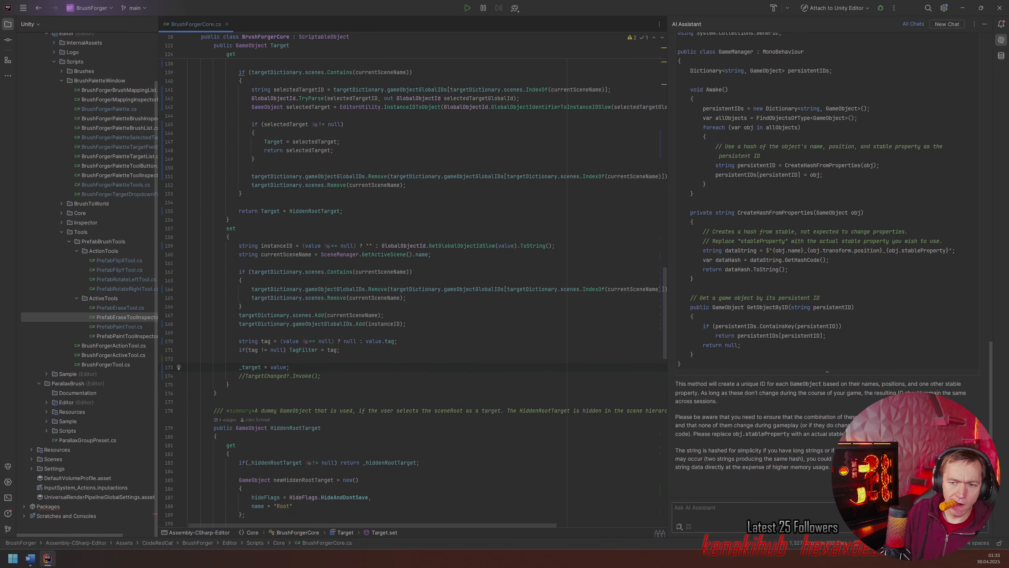
# - Switch to the Unity editor and paint rocks in TestScene using the paint tool with ParallaxBrush
pyautogui.hotkey('alt', 'Tab')
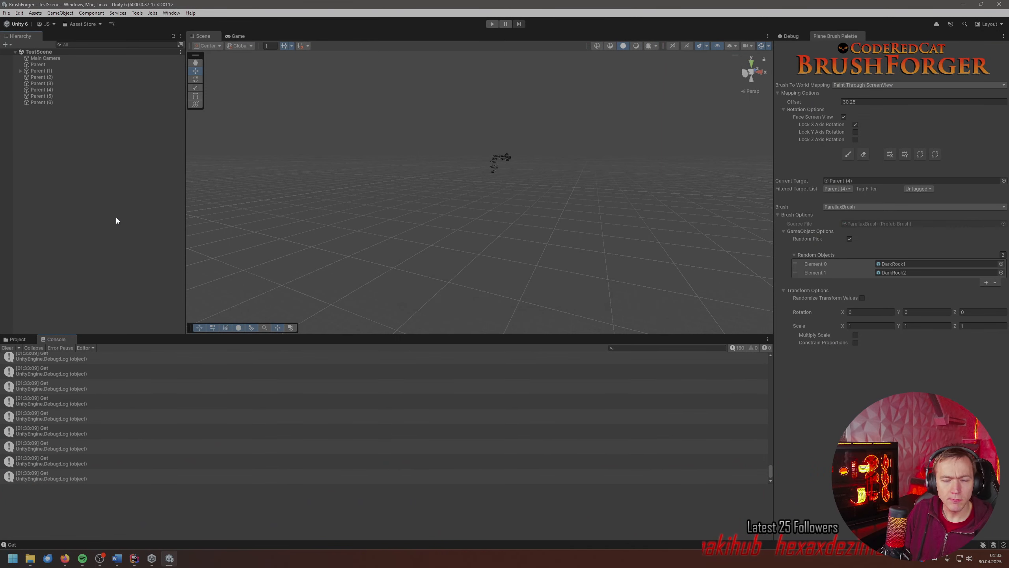
pyautogui.click(848, 155)
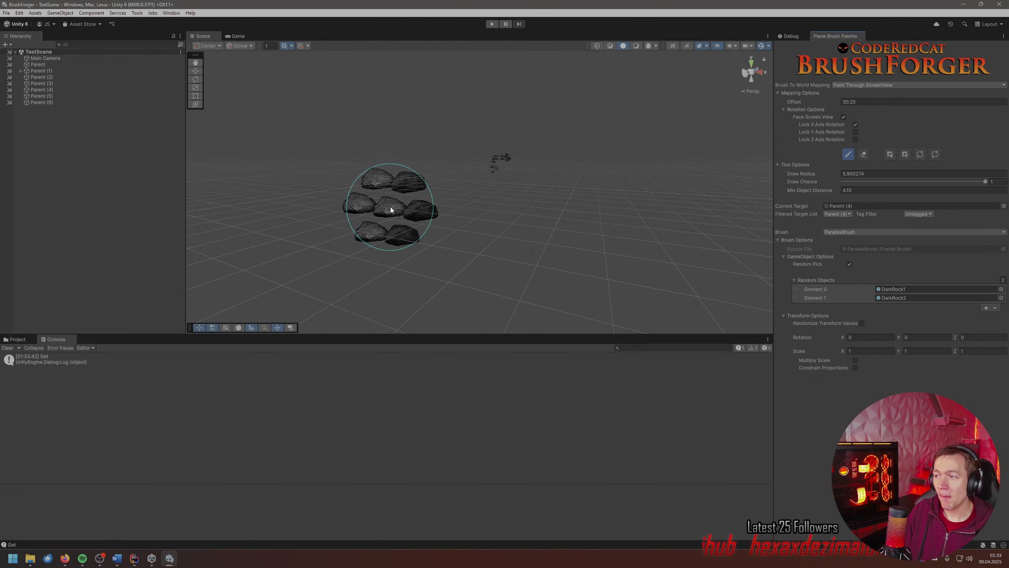
pyautogui.click(578, 141)
pyautogui.moveTo(578, 140)
pyautogui.mouseDown()
pyautogui.moveTo(346, 213)
pyautogui.moveTo(659, 171)
pyautogui.moveTo(661, 244)
pyautogui.moveTo(776, 247)
pyautogui.mouseUp()
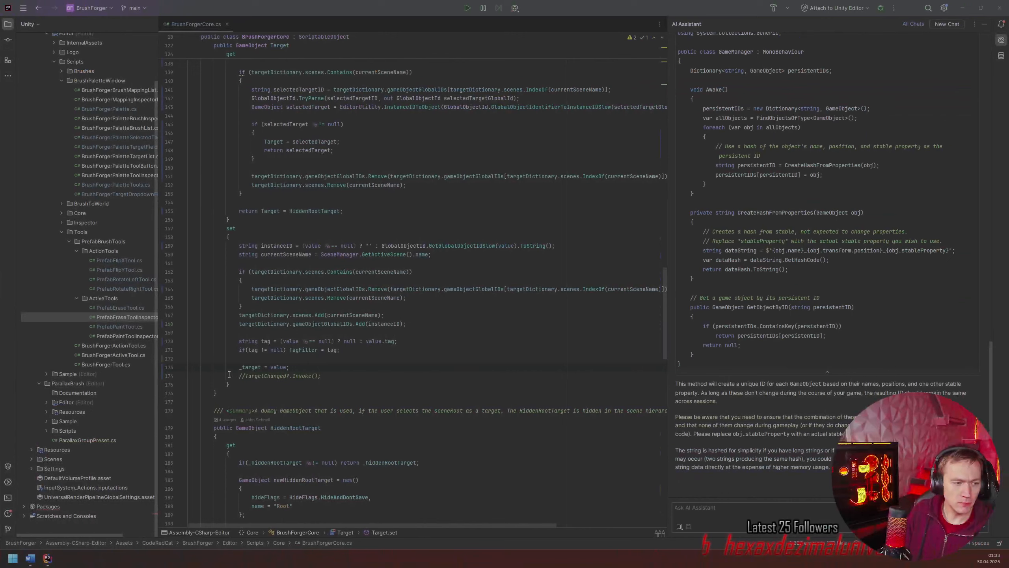
# - Uncomment TargetChanged?.Invoke() in the Target setter of BrushForgerCore.cs, and retest painting with ParallaxBrush in Unity's TestScene
pyautogui.click(239, 376)
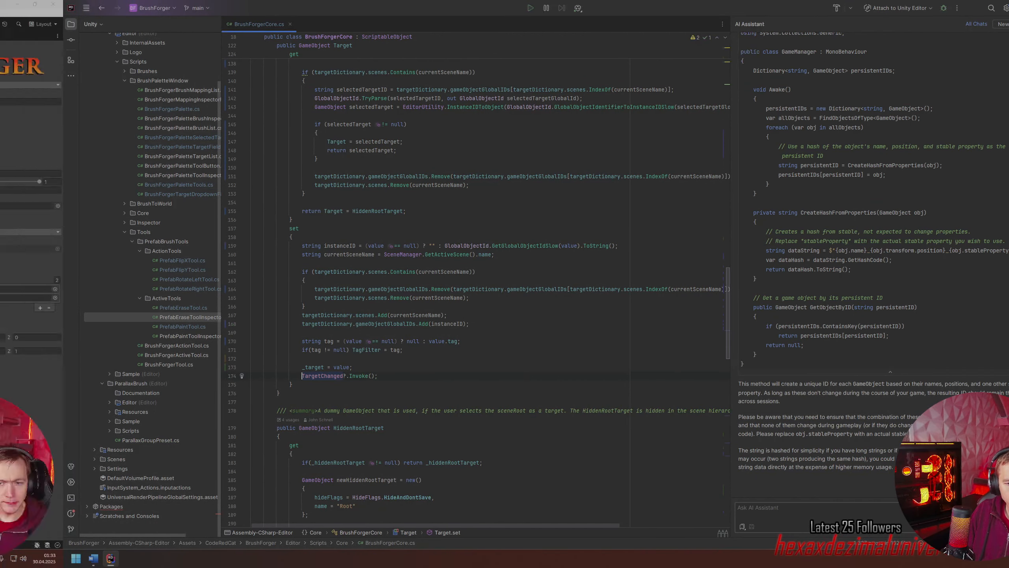
pyautogui.click(237, 382)
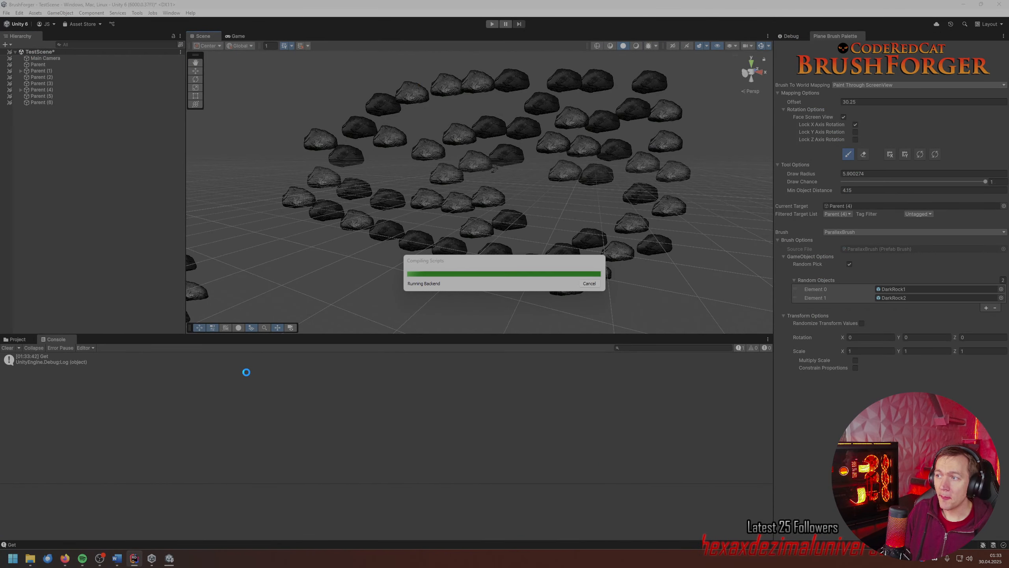
pyautogui.click(844, 154)
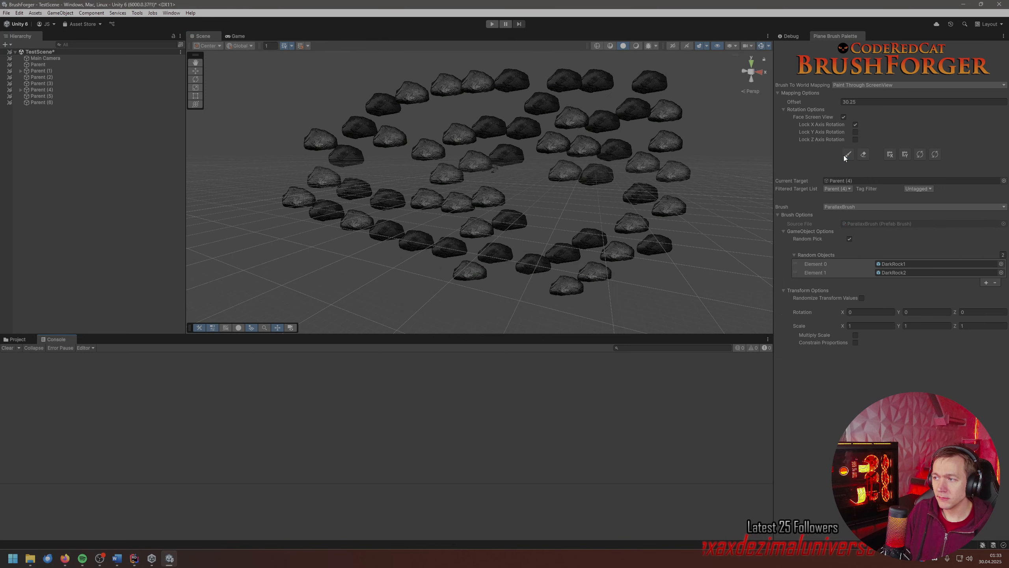
pyautogui.click(845, 155)
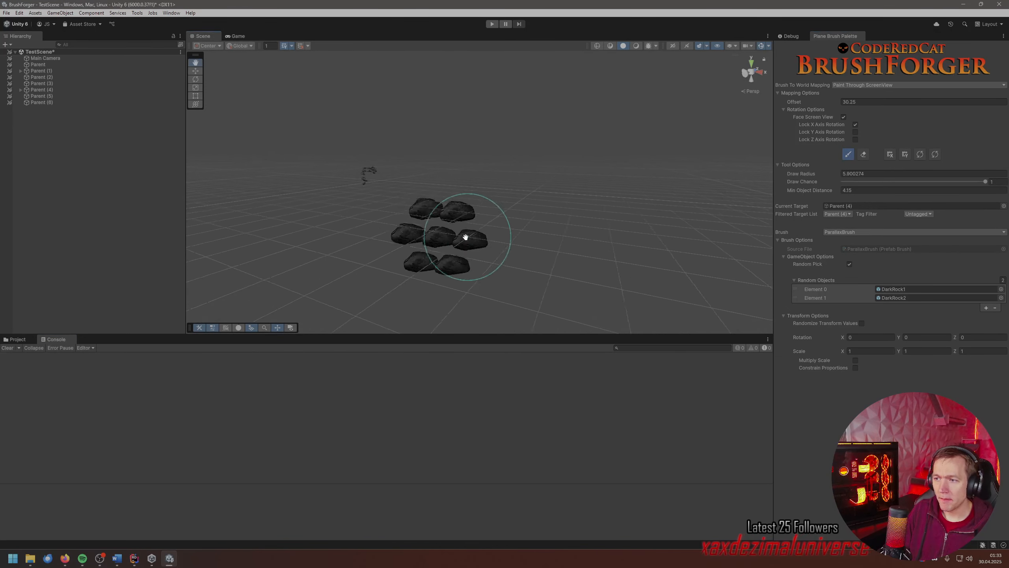
pyautogui.moveTo(466, 236); pyautogui.dragTo(510, 220, button='middle')
pyautogui.moveTo(510, 220)
pyautogui.mouseDown()
pyautogui.moveTo(325, 155)
pyautogui.moveTo(387, 237)
pyautogui.mouseUp()
pyautogui.moveTo(377, 232)
pyautogui.mouseDown()
pyautogui.moveTo(489, 167)
pyautogui.moveTo(403, 245)
pyautogui.moveTo(204, 296)
pyautogui.mouseUp()
# - Reload TestScene without saving its changes, and test painting rocks with ParallaxBrush in the Sample scene
pyautogui.click(16, 339)
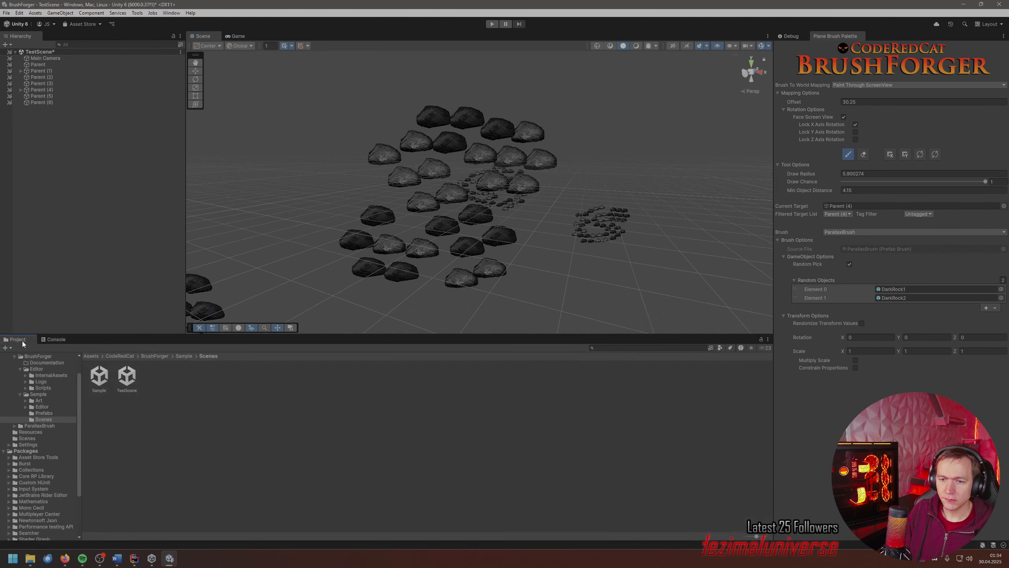
pyautogui.doubleClick(128, 378)
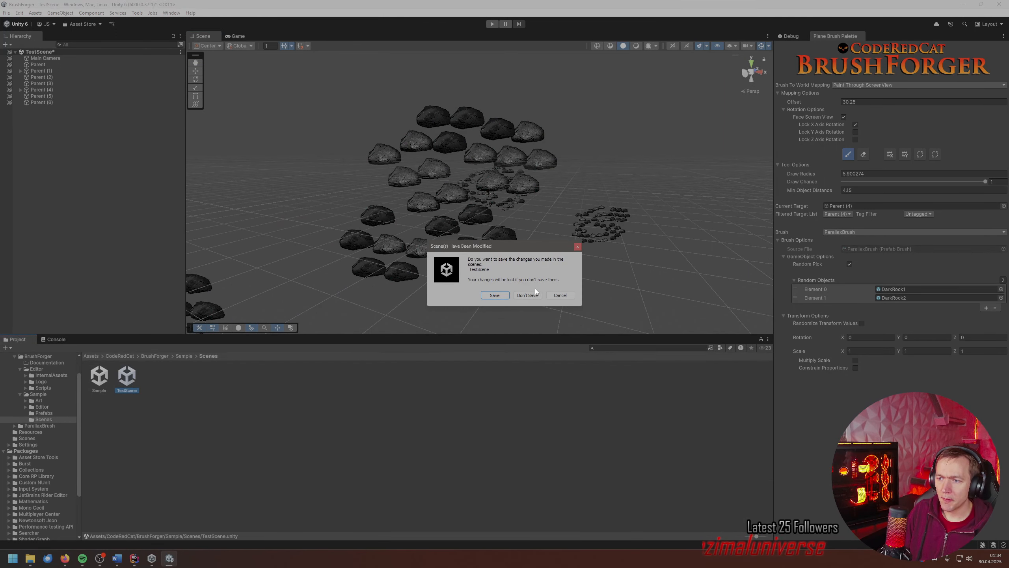
pyautogui.click(527, 295)
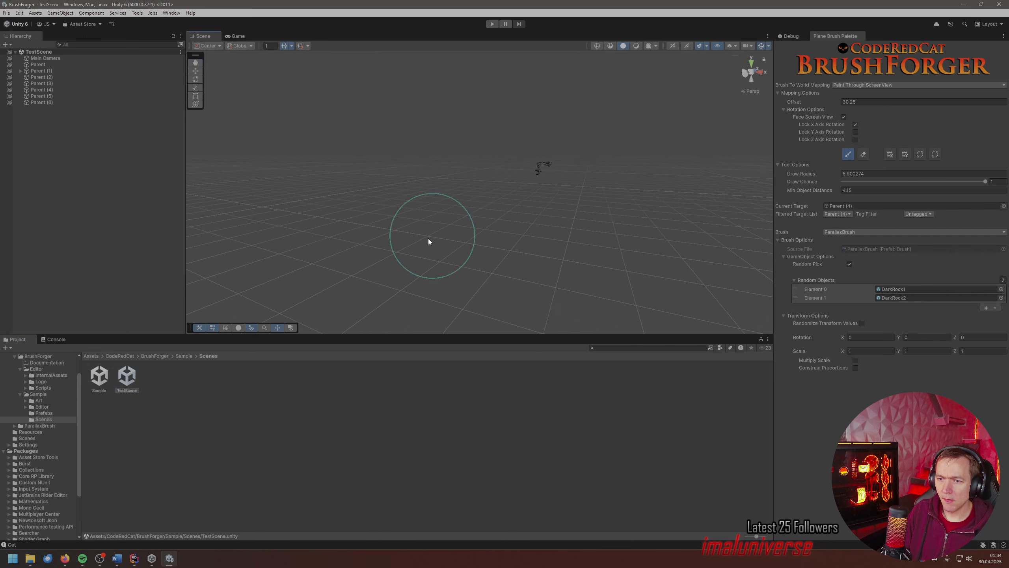
pyautogui.doubleClick(100, 376)
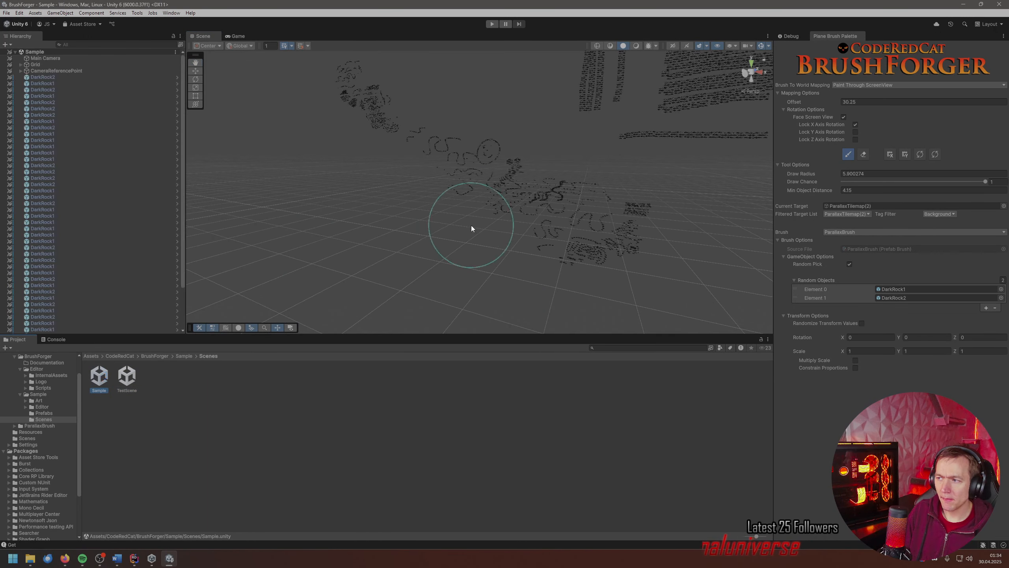
pyautogui.moveTo(560, 155)
pyautogui.mouseDown()
pyautogui.moveTo(498, 247)
pyautogui.moveTo(315, 158)
pyautogui.moveTo(326, 167)
pyautogui.mouseUp()
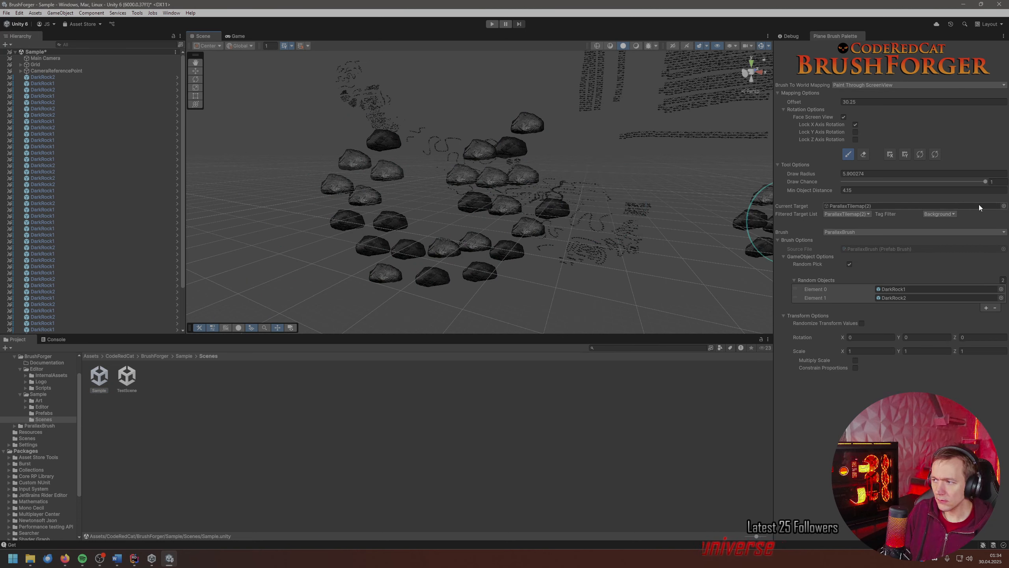
# - Set the palette's Current Target to None in the Sample scene and paint more rocks with ParallaxBrush
pyautogui.click(1004, 205)
pyautogui.moveTo(1002, 313); pyautogui.dragTo(1003, 228)
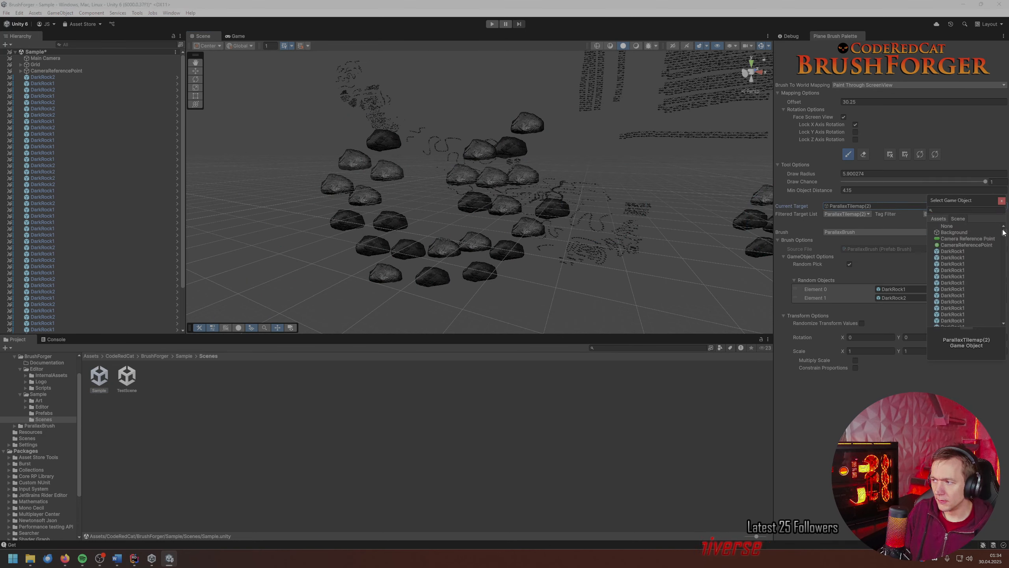
pyautogui.click(955, 225)
pyautogui.click(1002, 201)
pyautogui.moveTo(654, 172)
pyautogui.mouseDown()
pyautogui.moveTo(565, 177)
pyautogui.moveTo(505, 258)
pyautogui.moveTo(216, 310)
pyautogui.mouseUp()
# - Open TestScene without saving Sample, and switch to Sample and back to check how Current Target responds
pyautogui.doubleClick(127, 376)
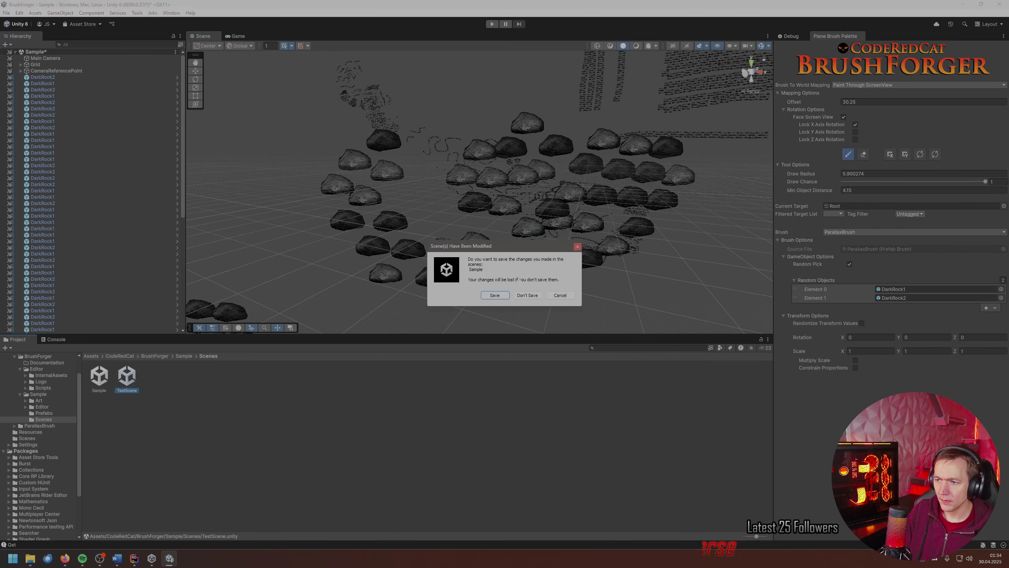
pyautogui.click(527, 296)
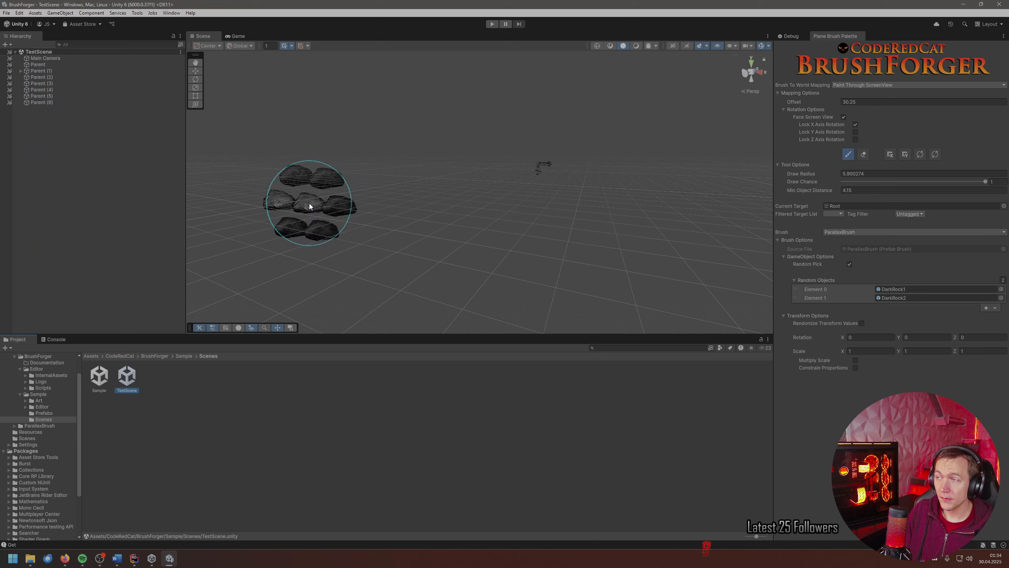
pyautogui.click(101, 375)
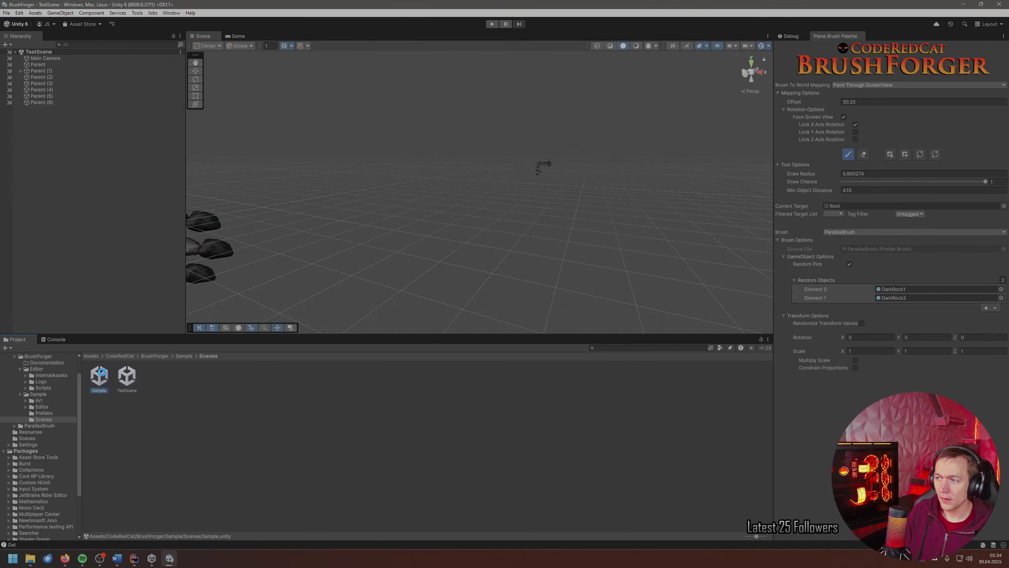
pyautogui.doubleClick(101, 374)
pyautogui.doubleClick(127, 376)
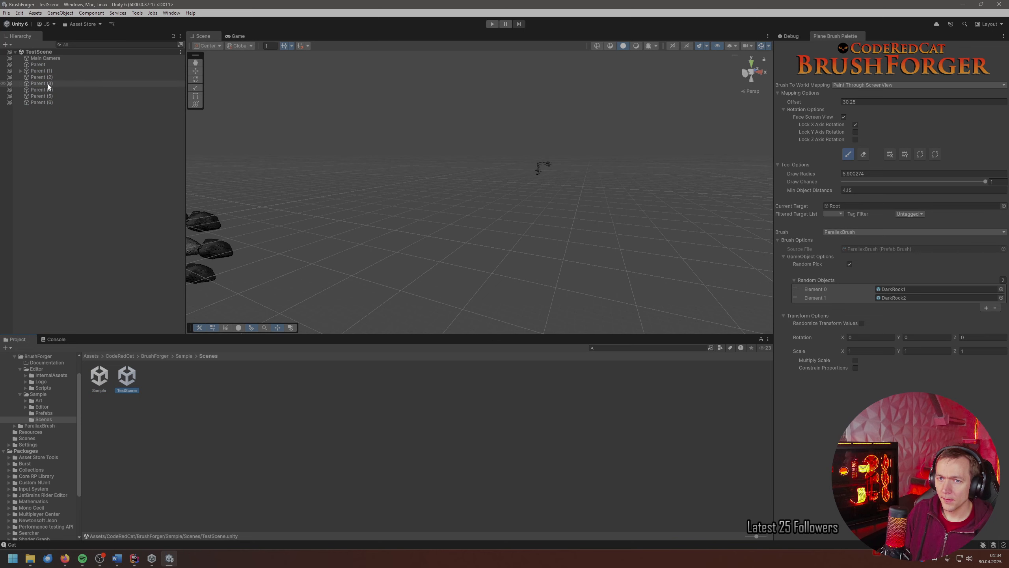
# - Assign Parent (3) as Current Target in TestScene, and test the scene change to Sample and back, checking the console log
pyautogui.moveTo(49, 87); pyautogui.dragTo(839, 206)
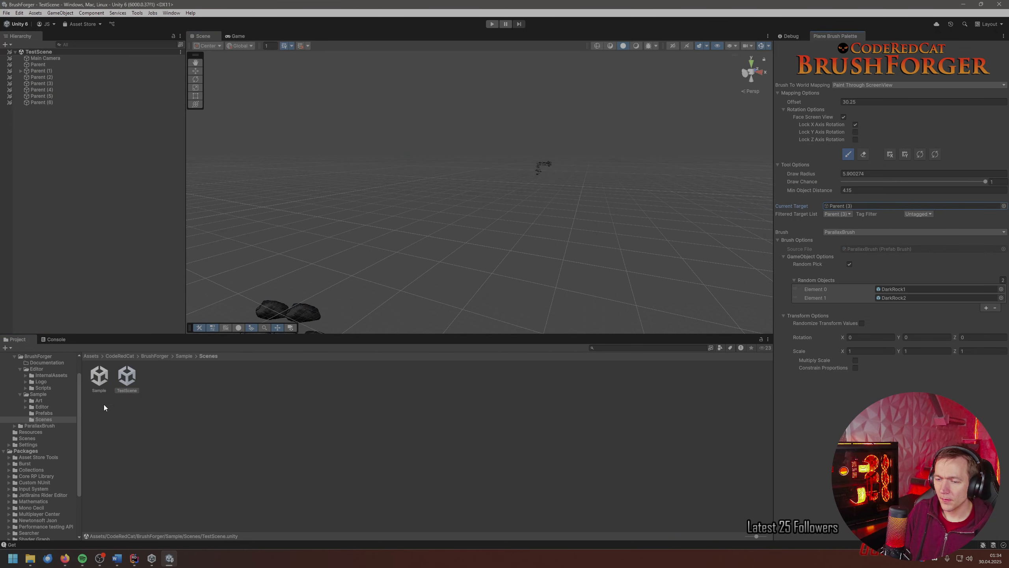
pyautogui.doubleClick(99, 375)
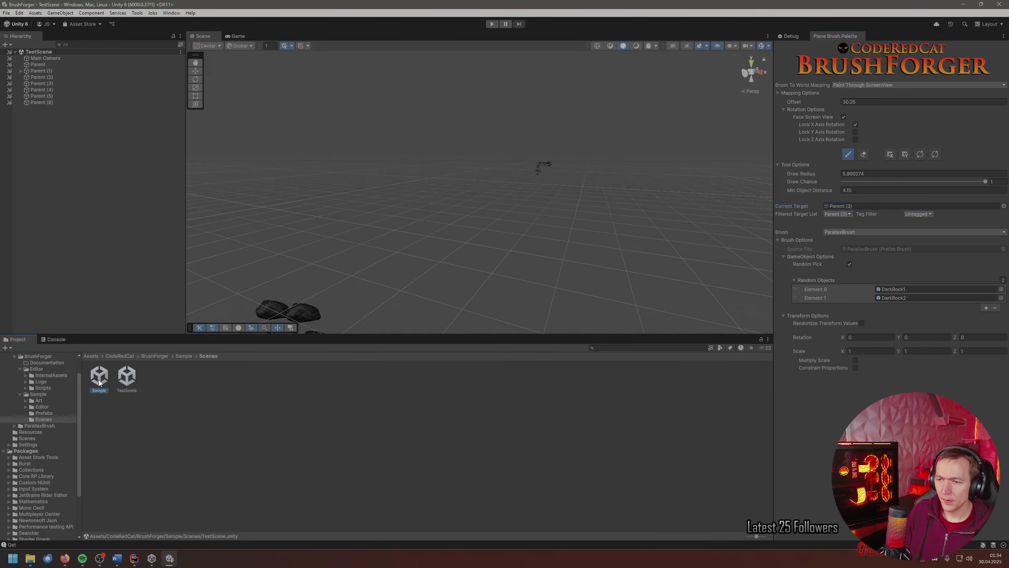
pyautogui.doubleClick(127, 378)
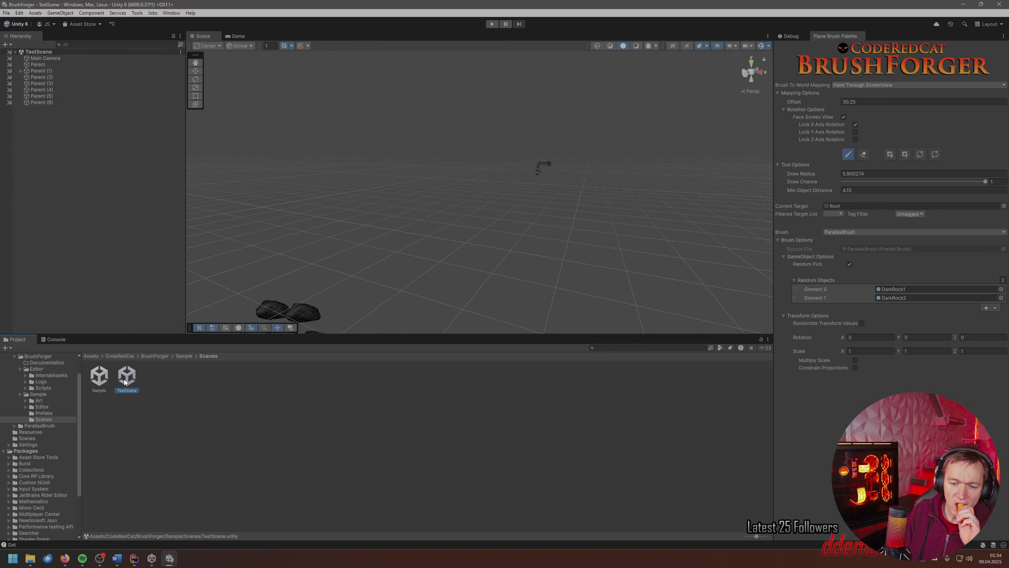
pyautogui.click(56, 338)
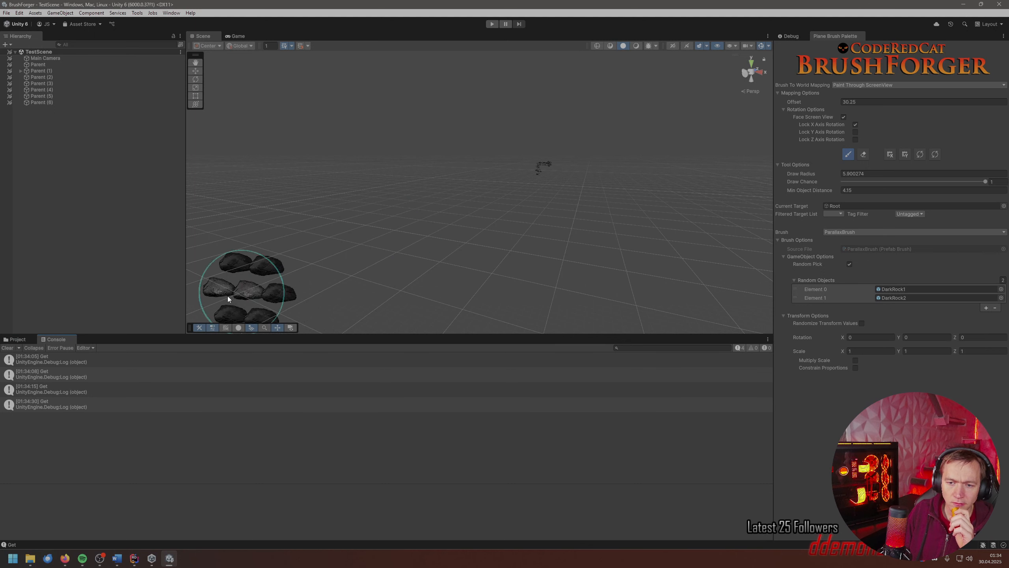
# - Assign Parent (3) as Current Target again, paint rocks in TestScene, and open Sample without saving the changes
pyautogui.click(17, 340)
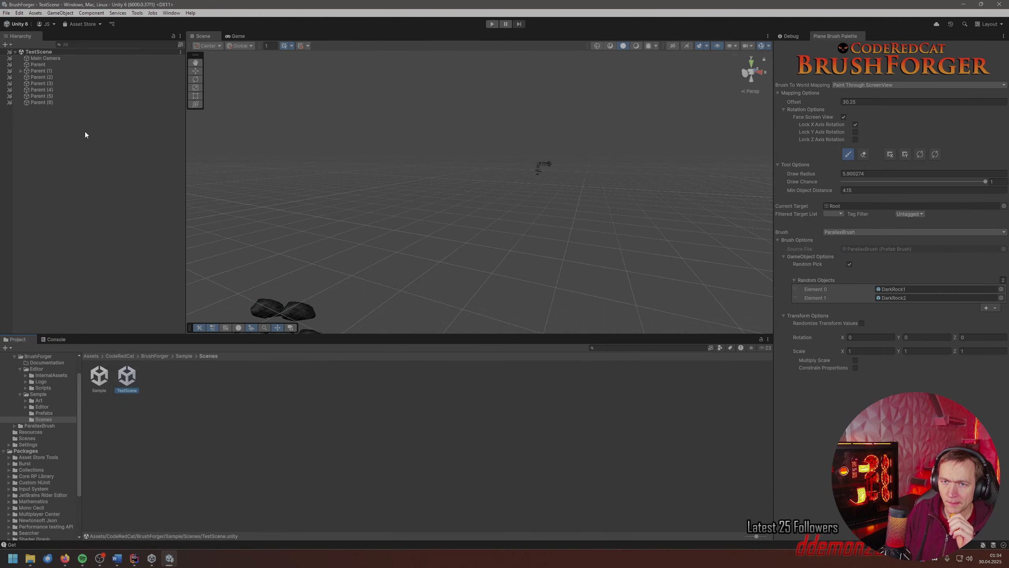
pyautogui.moveTo(63, 84)
pyautogui.mouseDown()
pyautogui.moveTo(850, 215)
pyautogui.moveTo(843, 206)
pyautogui.mouseUp()
pyautogui.moveTo(568, 151)
pyautogui.mouseDown()
pyautogui.moveTo(452, 231)
pyautogui.moveTo(395, 142)
pyautogui.moveTo(392, 109)
pyautogui.mouseUp()
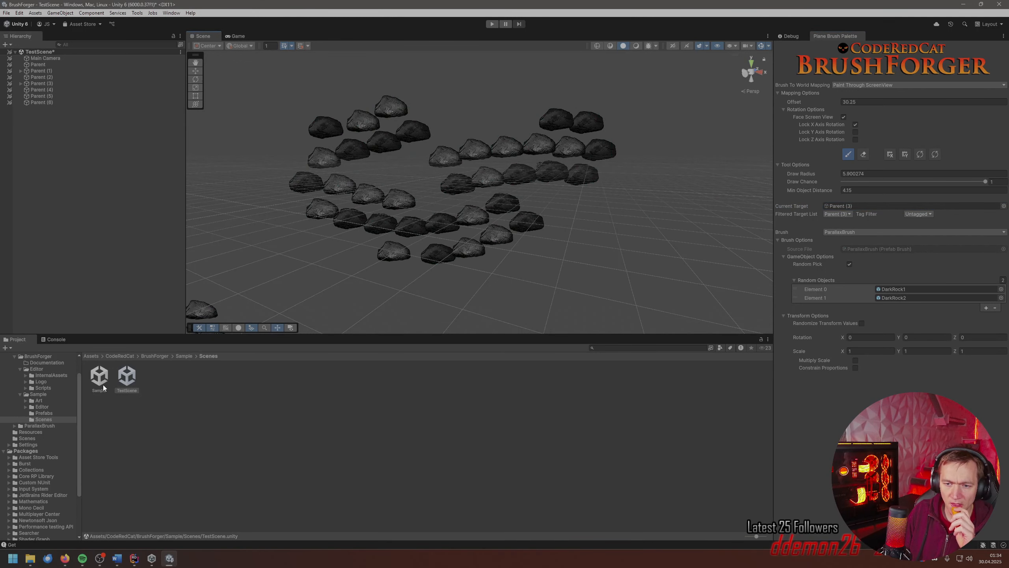
pyautogui.doubleClick(99, 379)
pyautogui.click(526, 295)
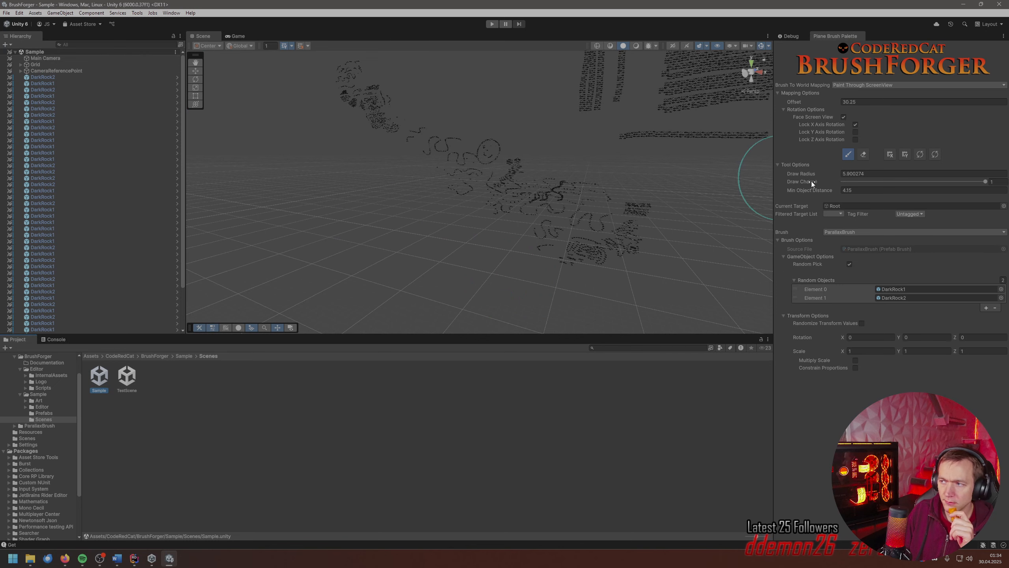
# - In Sample, set the tag filter to Background and the target to ParallaxTilemap(1), and retest switching to TestScene and back
pyautogui.click(909, 214)
pyautogui.click(922, 284)
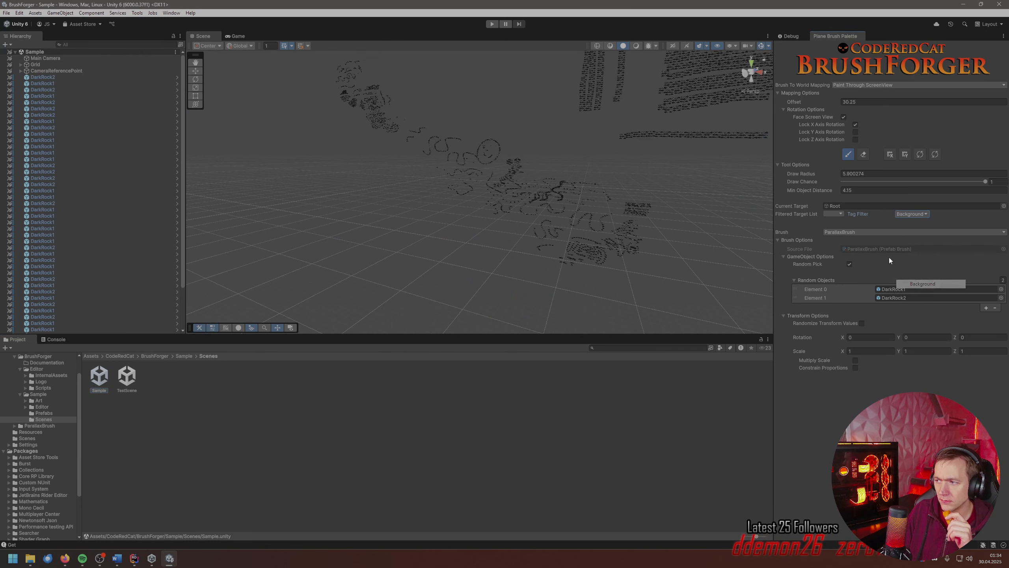
pyautogui.click(837, 215)
pyautogui.click(844, 238)
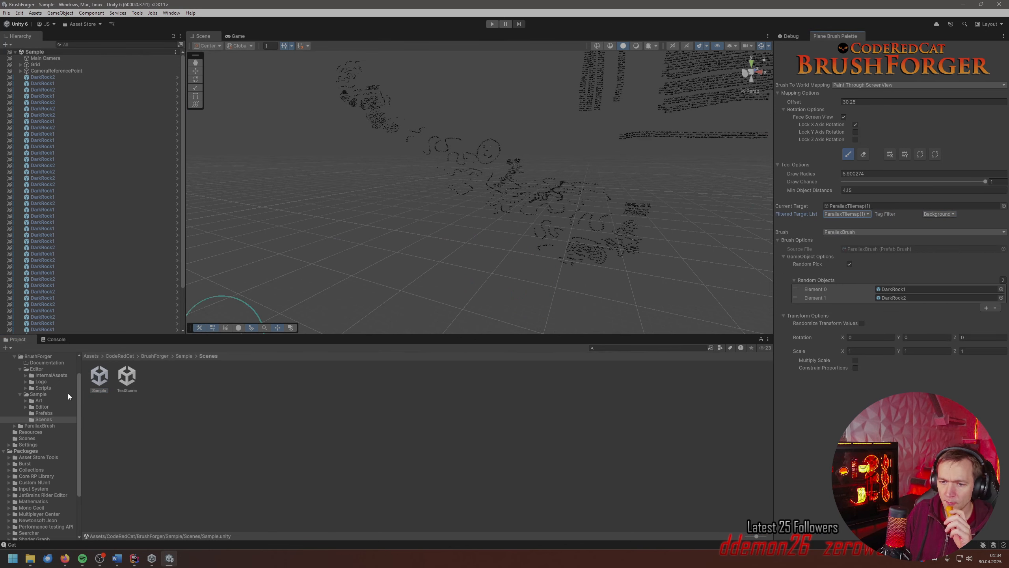
pyautogui.doubleClick(123, 376)
pyautogui.doubleClick(104, 376)
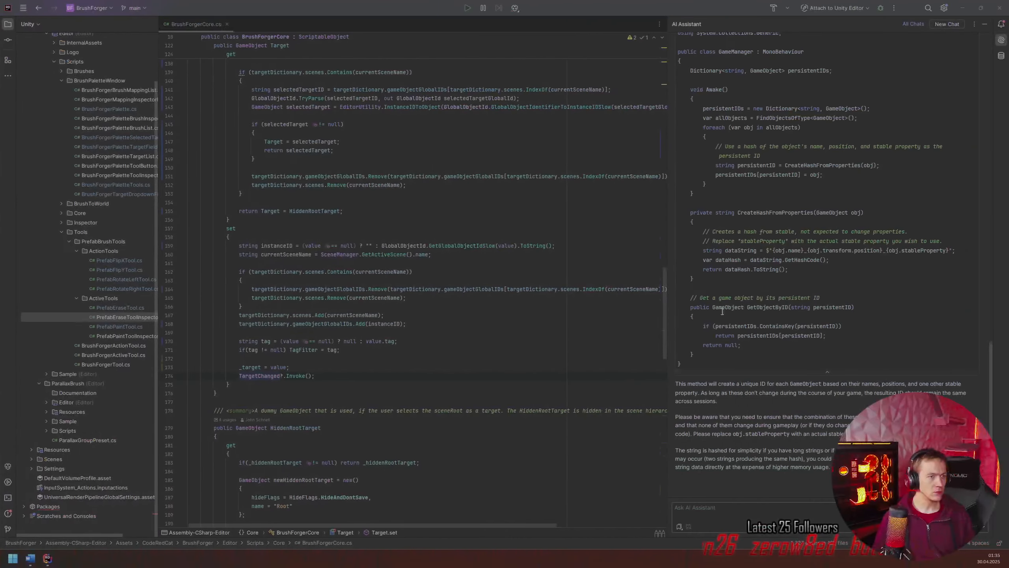
# - Switch to BrushForgerCore.cs in the code editor and review the Target getter and setter, the change events and OnSceneChange
pyautogui.scroll(2, 396, 246)
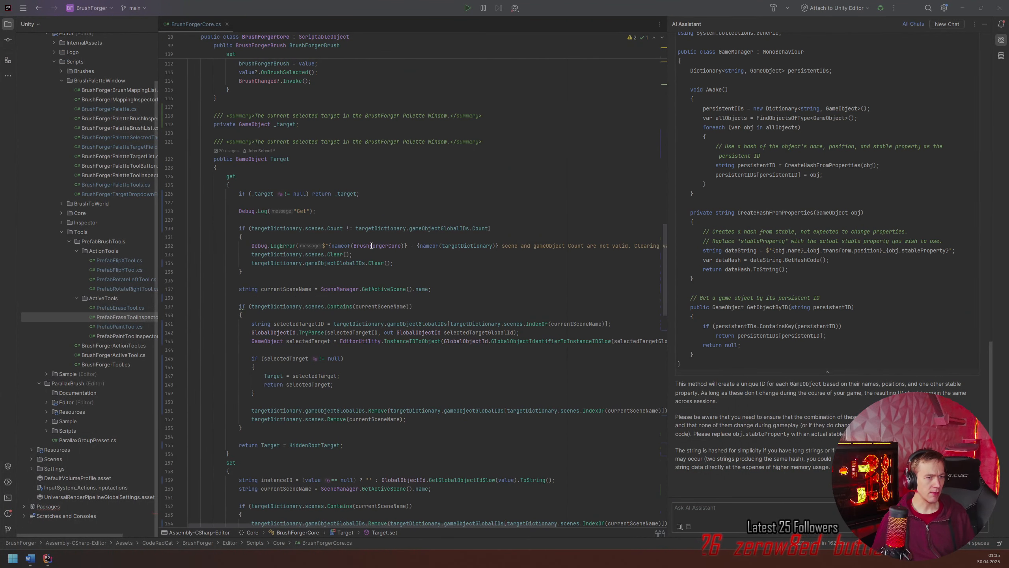
pyautogui.scroll(-10, 371, 246)
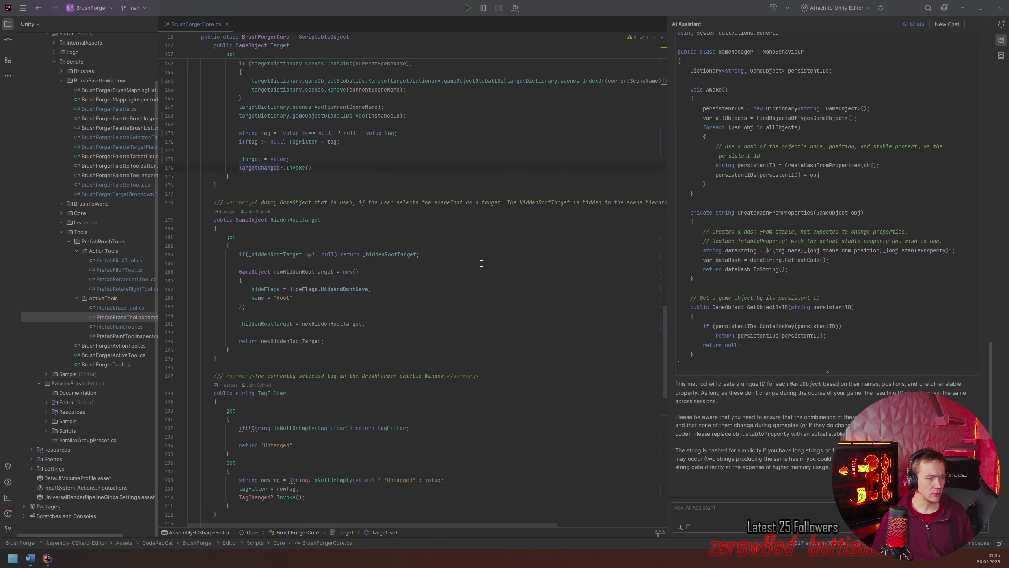
pyautogui.scroll(9, 482, 263)
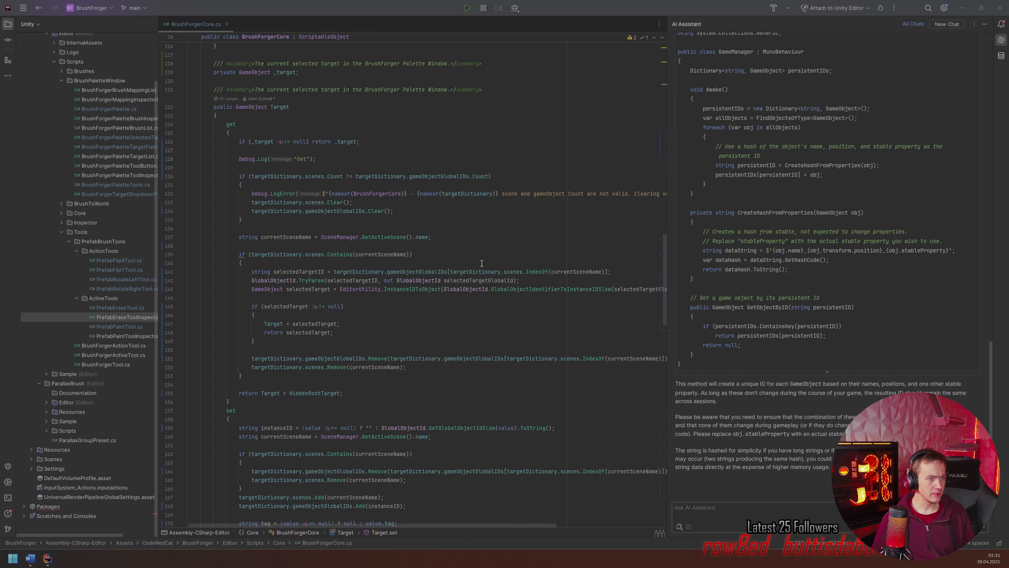
pyautogui.scroll(-11, 481, 264)
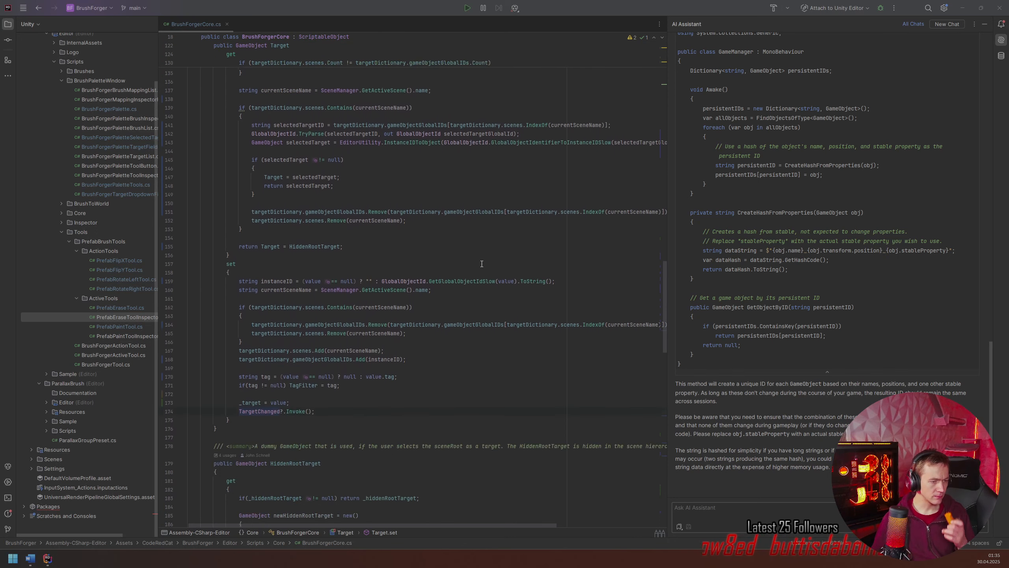
pyautogui.scroll(-3, 480, 262)
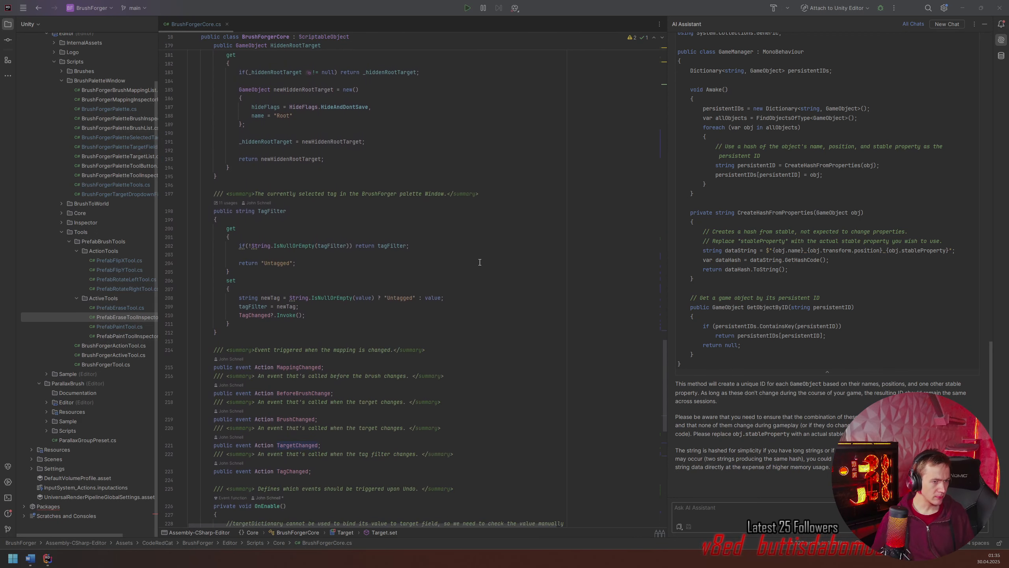
pyautogui.scroll(-5, 480, 262)
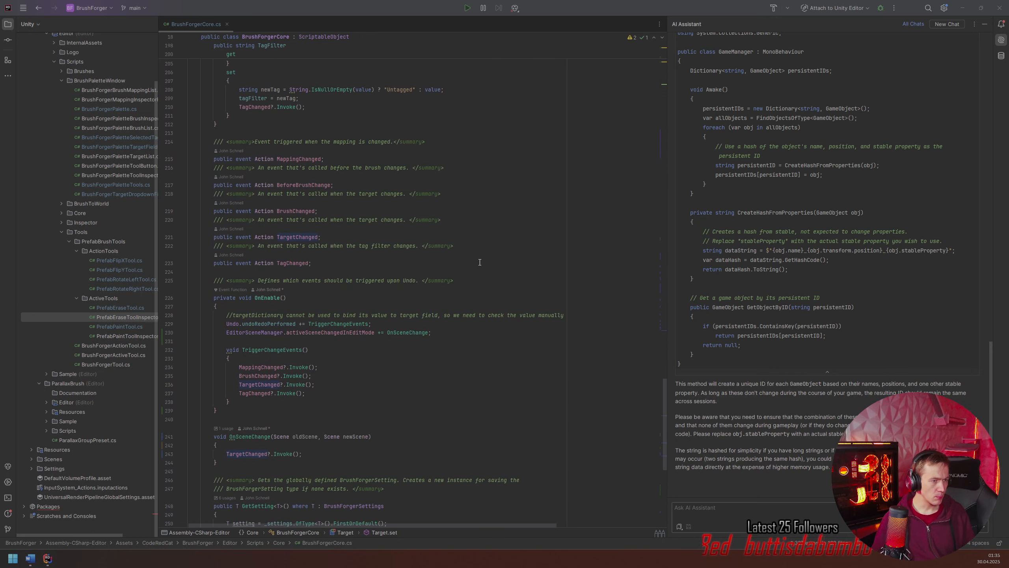
pyautogui.scroll(-3, 480, 263)
pyautogui.scroll(10, 480, 262)
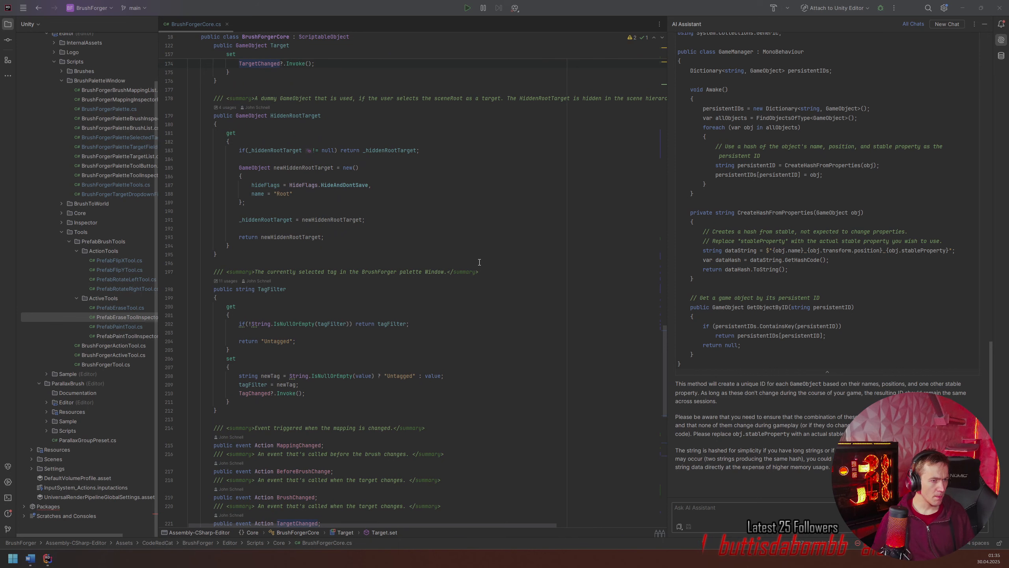
pyautogui.scroll(12, 478, 262)
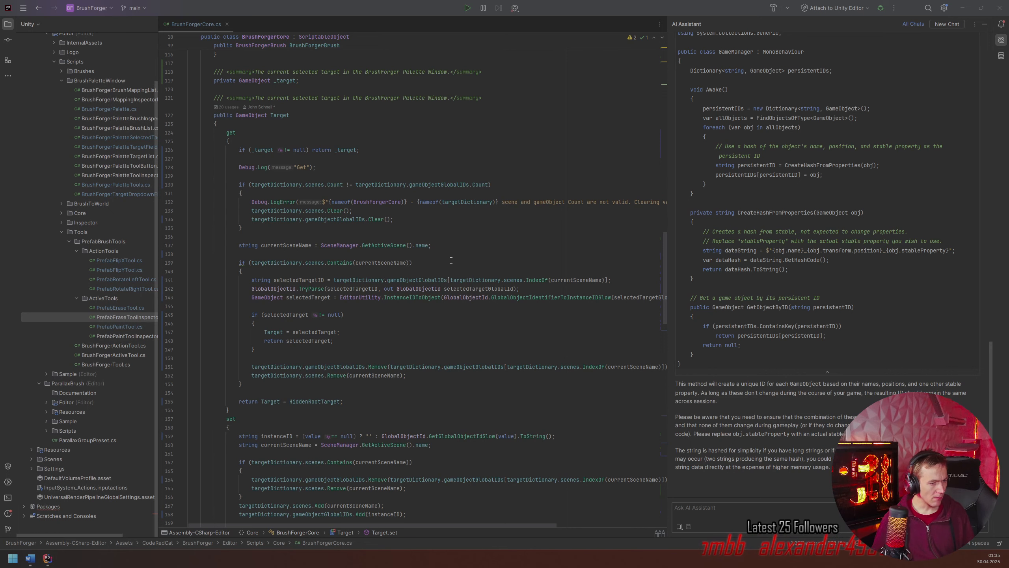
pyautogui.scroll(-3, 451, 260)
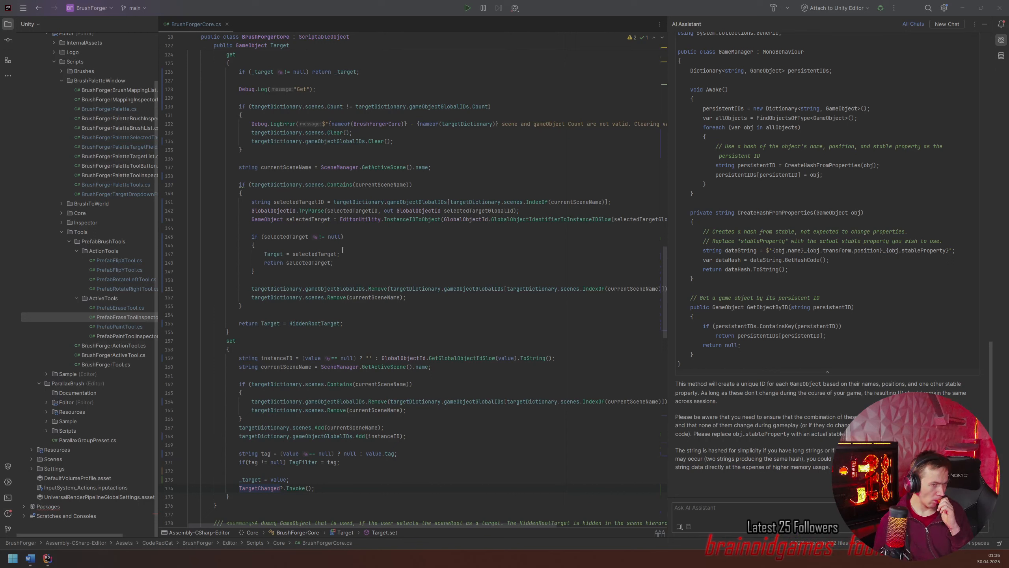
pyautogui.scroll(-12, 342, 249)
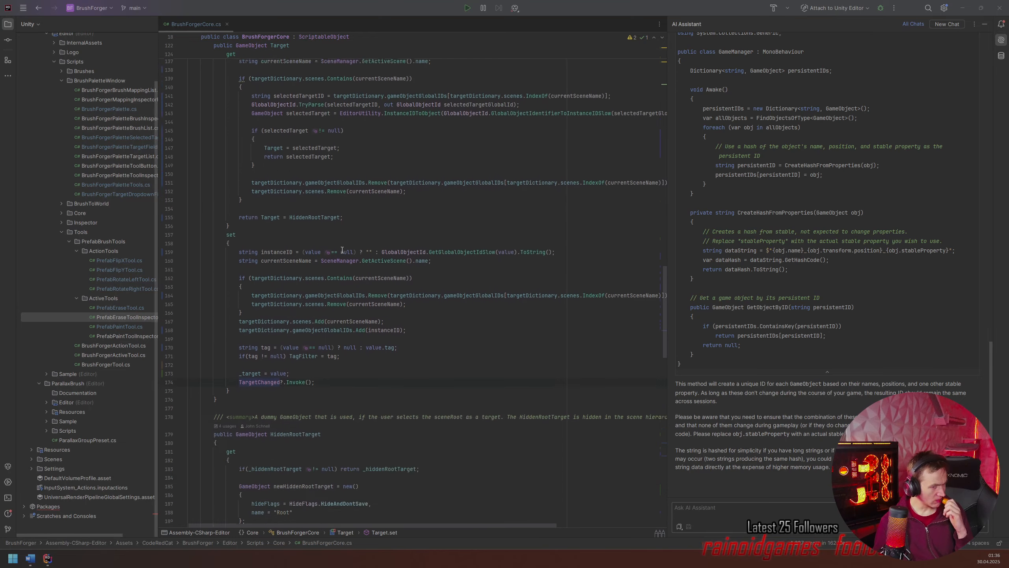
pyautogui.scroll(-18, 348, 258)
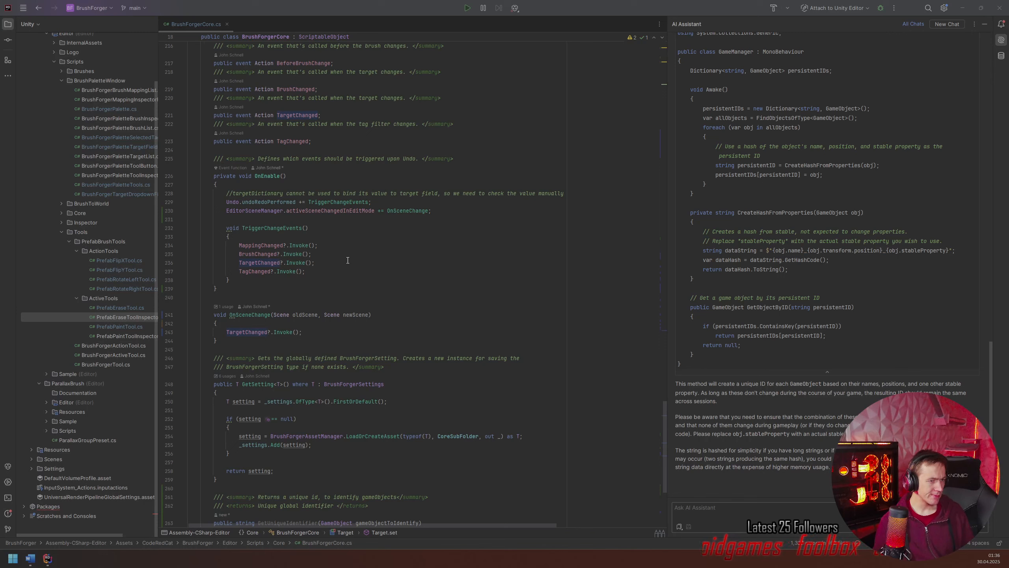
# - Add _target = null; above TargetChanged?.Invoke() in the OnSceneChange method of BrushForgerCore.cs
pyautogui.click(268, 323)
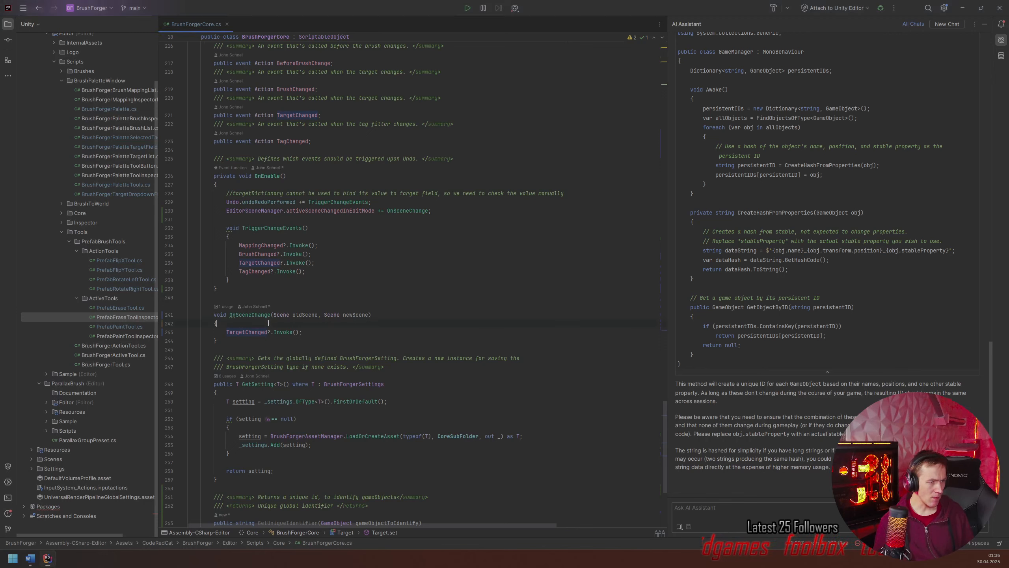
pyautogui.press('Return')
pyautogui.write('_targ')
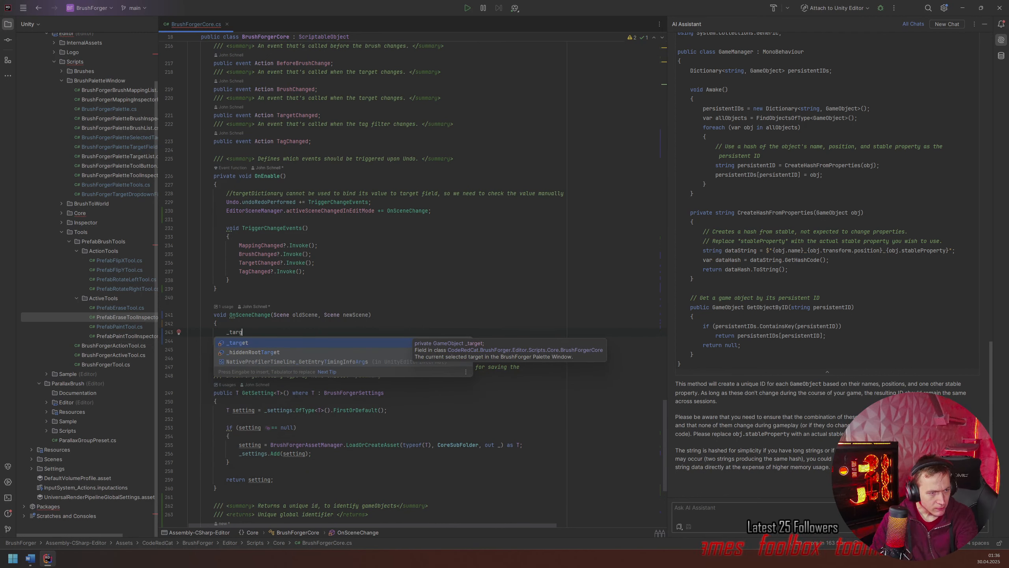
pyautogui.press('Return')
pyautogui.write('c')
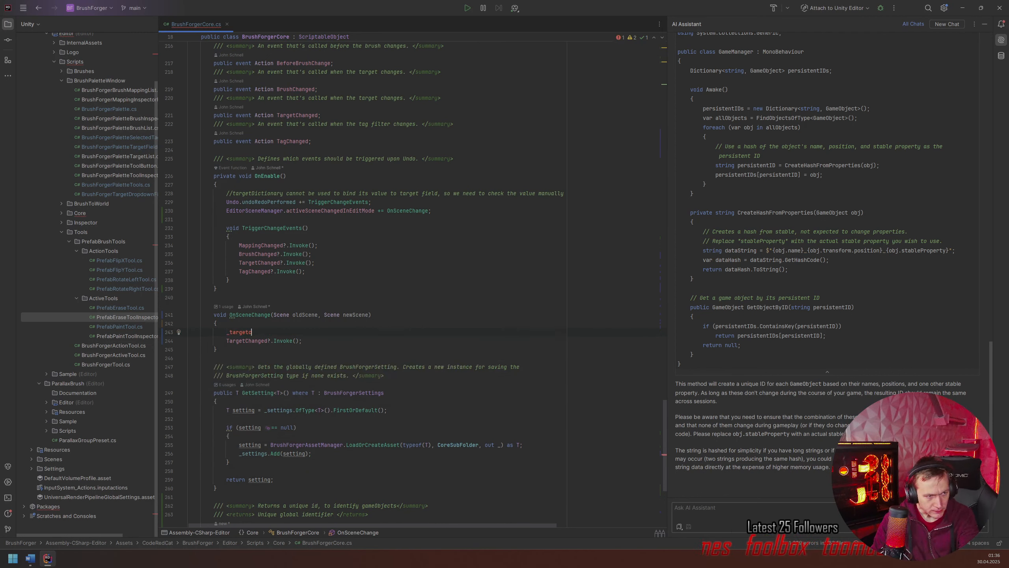
pyautogui.press('BackSpace')
pyautogui.write('= null;')
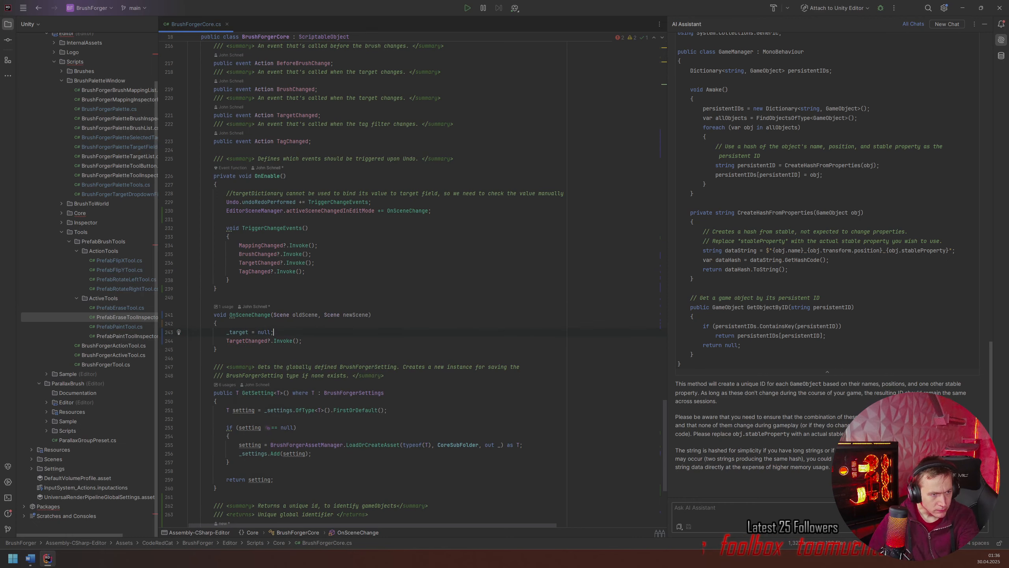
# - Switch to Unity, open TestScene and return to Sample to check the Current Target after the script change
pyautogui.hotkey('alt', 'Tab')
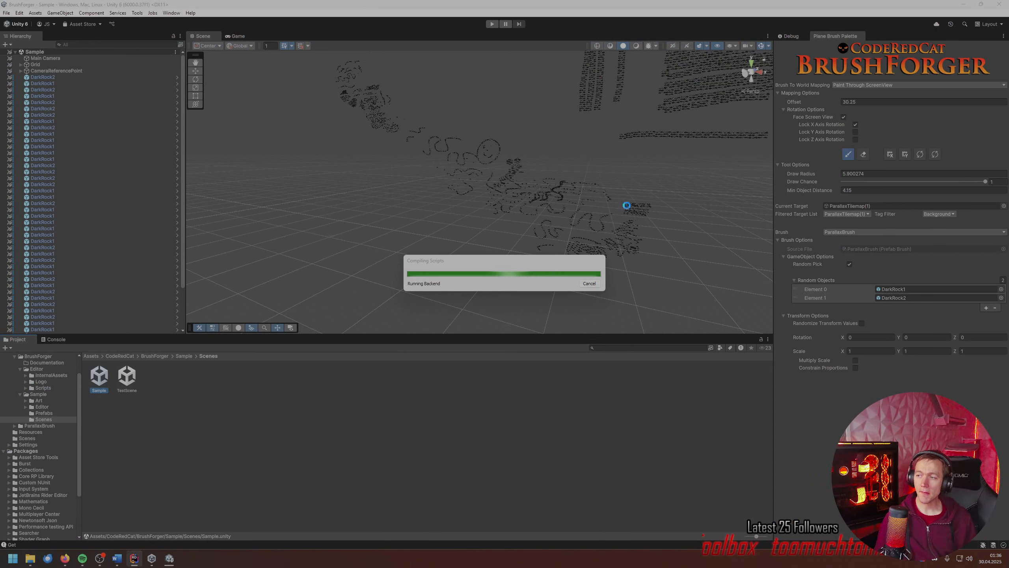
pyautogui.click(134, 375)
pyautogui.doubleClick(96, 377)
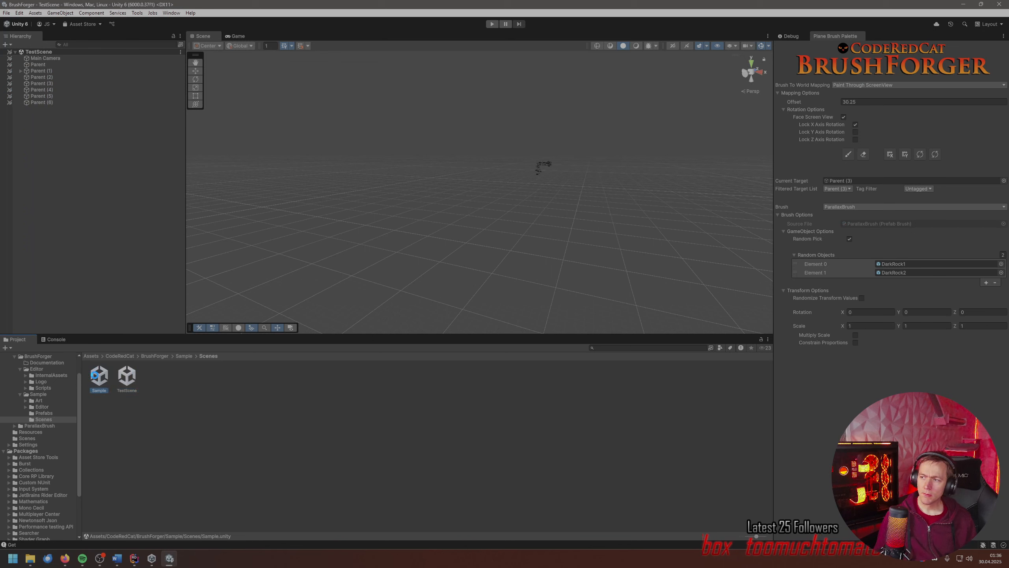
# - Set Current Target to None in Sample, and retest switching back and forth between TestScene and Sample
pyautogui.click(1003, 181)
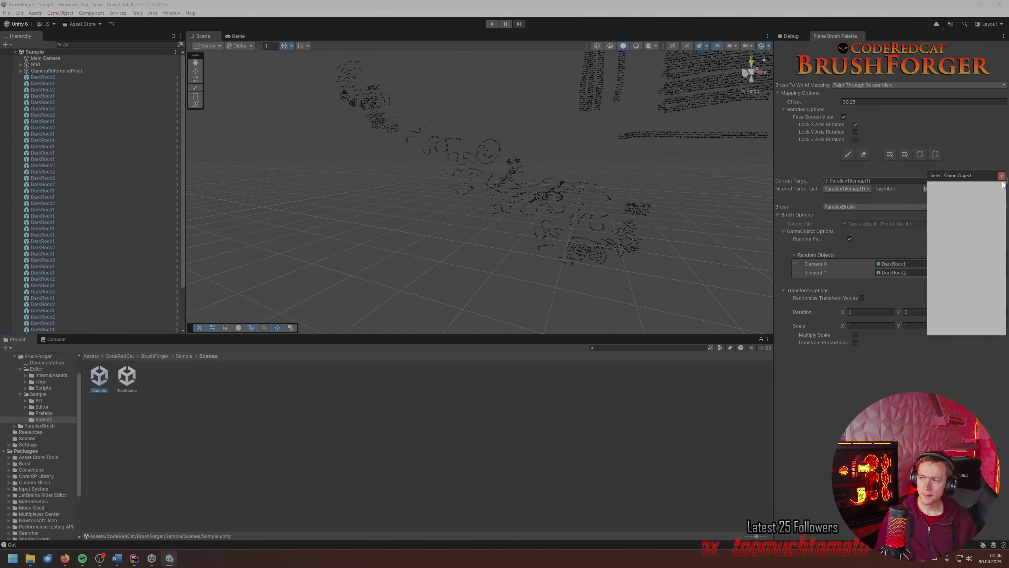
pyautogui.moveTo(1003, 291); pyautogui.dragTo(1003, 205)
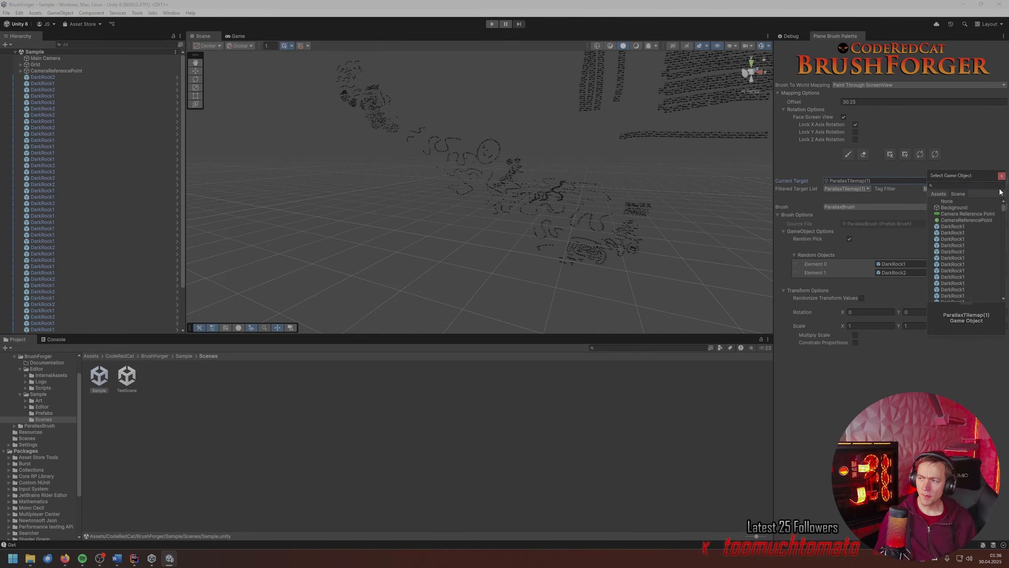
pyautogui.click(949, 201)
pyautogui.click(627, 418)
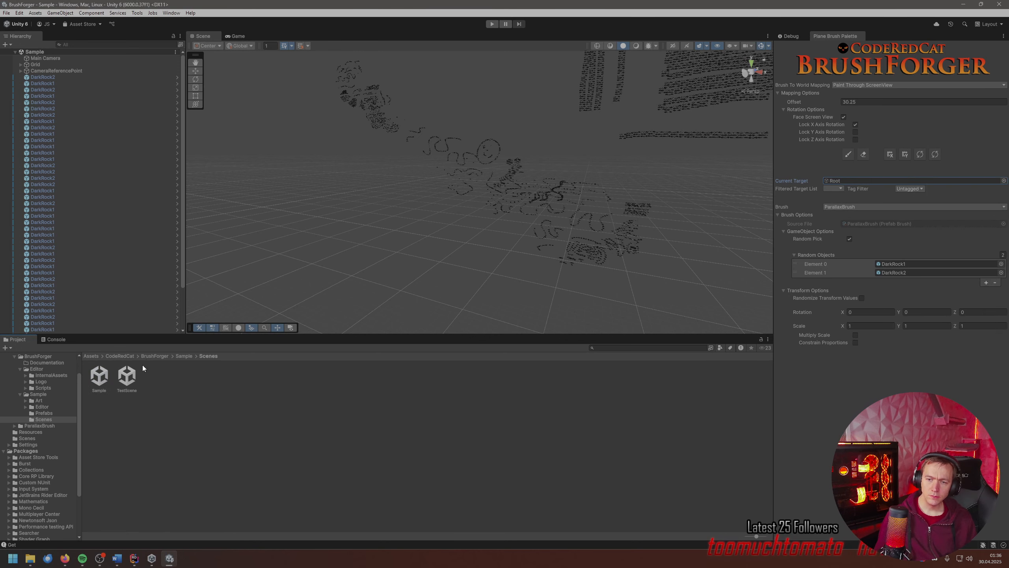
pyautogui.doubleClick(127, 375)
pyautogui.click(97, 377)
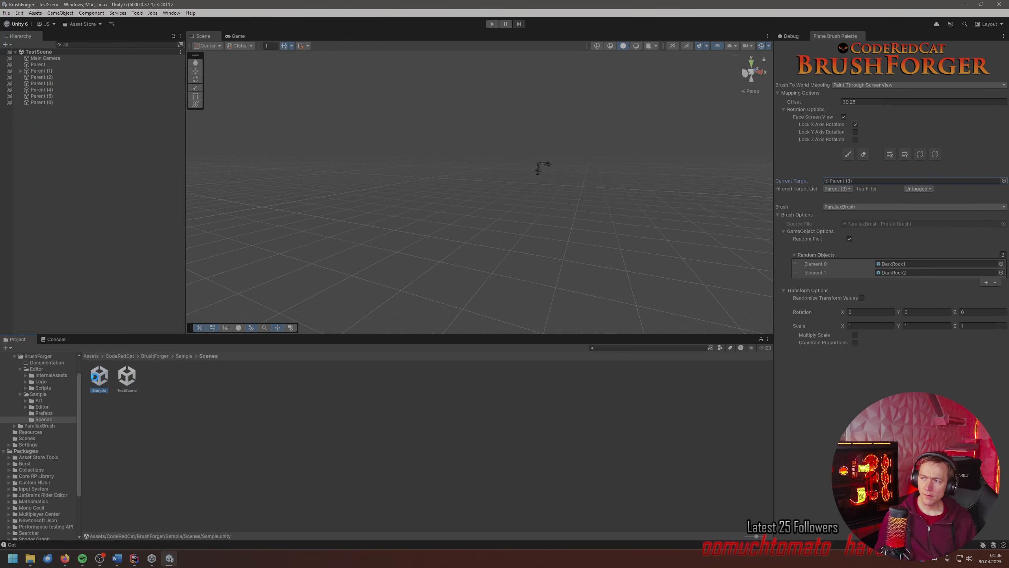
pyautogui.doubleClick(95, 377)
pyautogui.doubleClick(128, 376)
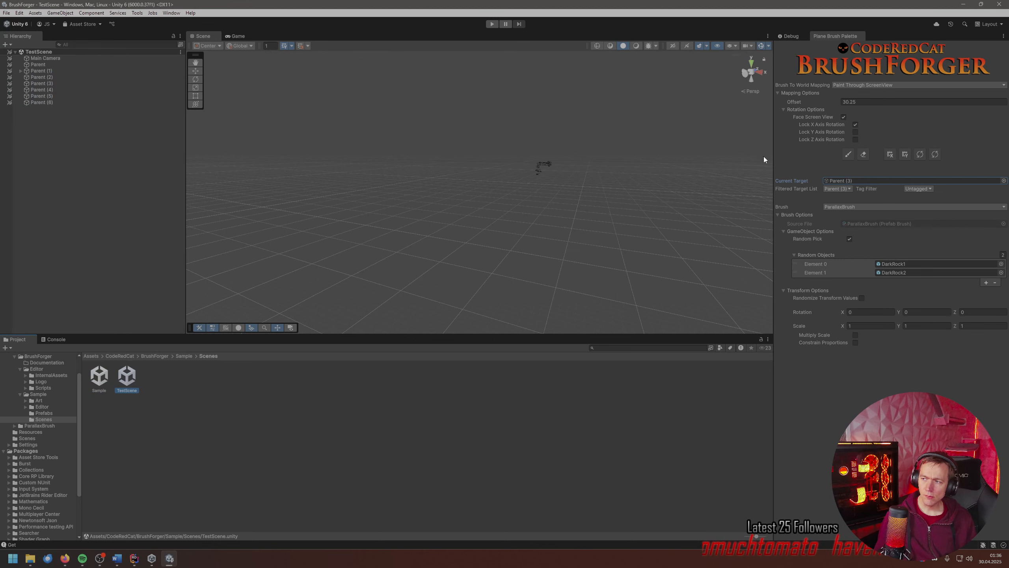
# - Assign Parent (6) as Current Target in TestScene, and retest switching to Sample and back
pyautogui.moveTo(57, 103); pyautogui.dragTo(857, 181)
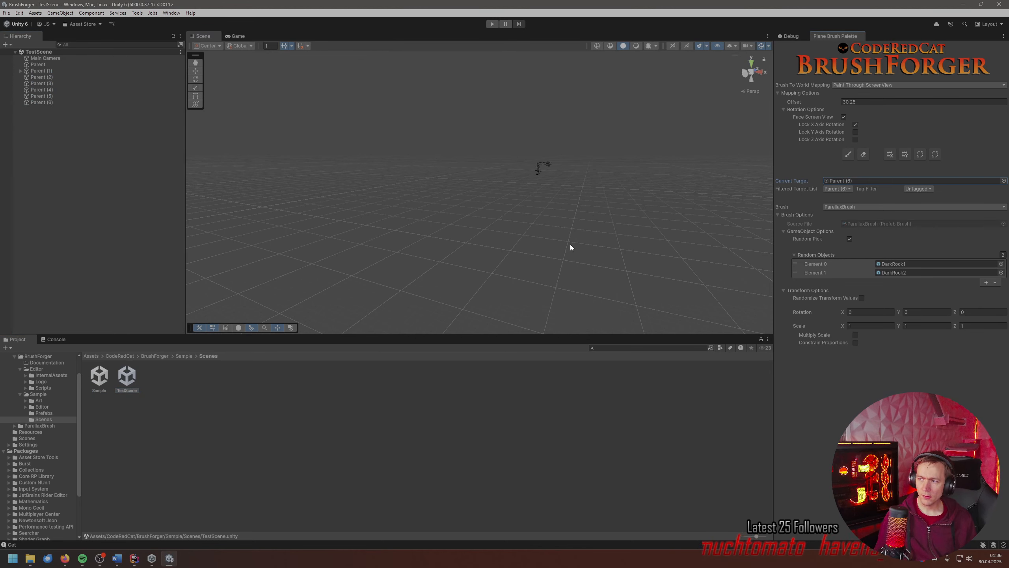
pyautogui.doubleClick(101, 366)
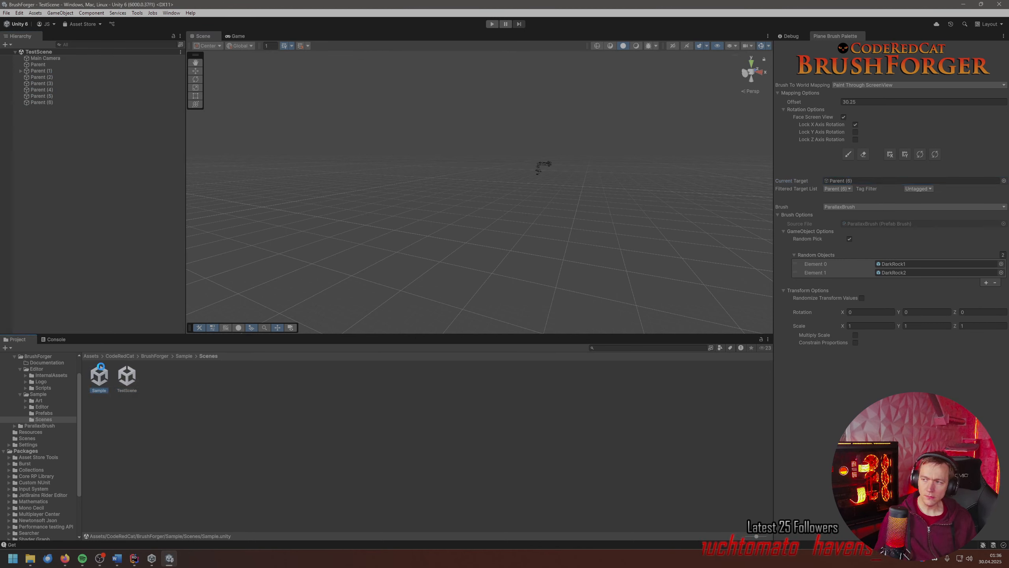
pyautogui.doubleClick(127, 371)
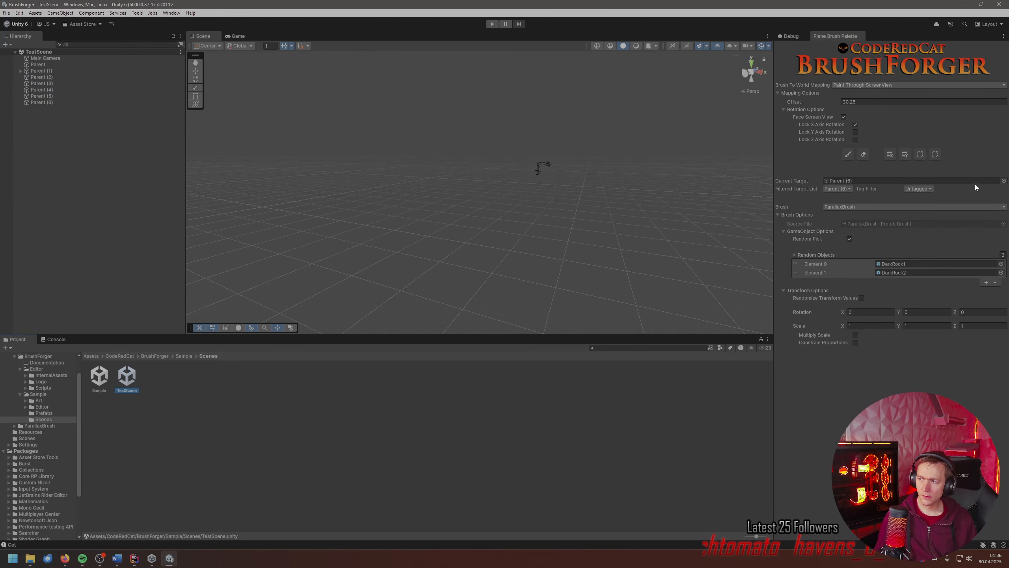
# - Set Current Target to None in TestScene, and repeat the switch to Sample and back
pyautogui.click(1003, 181)
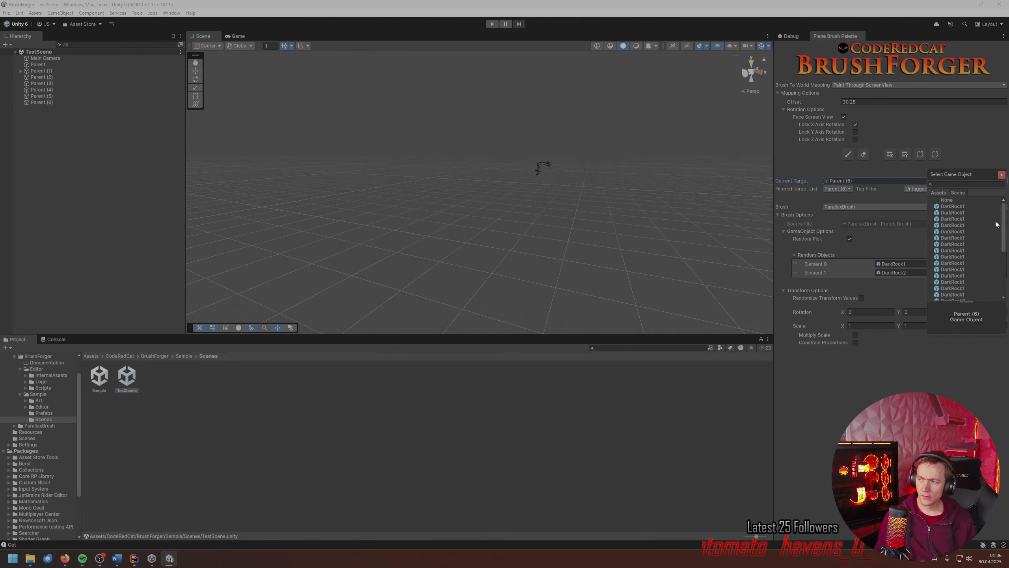
pyautogui.click(947, 200)
pyautogui.click(580, 396)
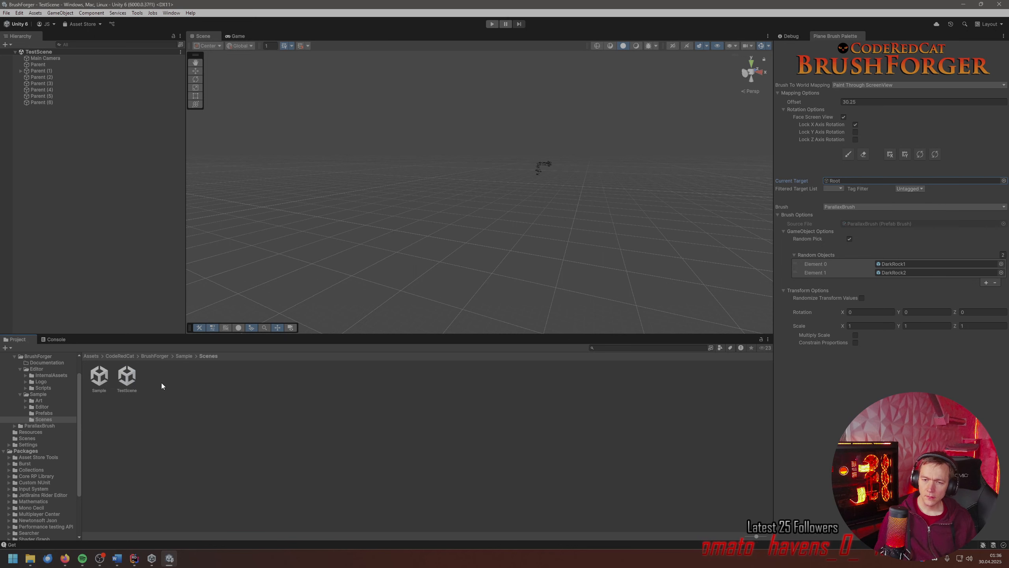
pyautogui.doubleClick(104, 376)
pyautogui.doubleClick(128, 374)
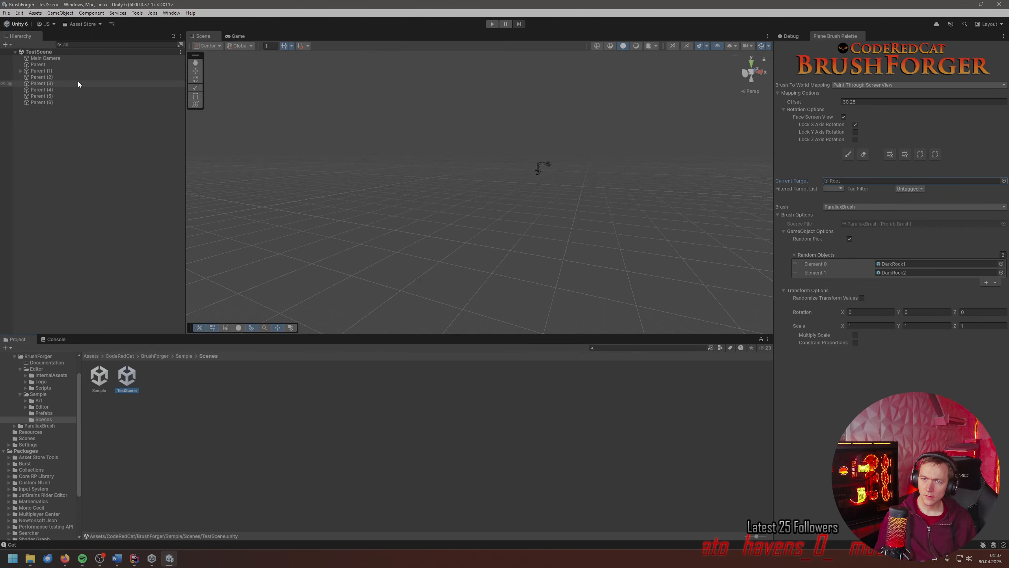
# - Assign Parent (1) as Current Target in TestScene and open the Sample scene
pyautogui.moveTo(67, 72); pyautogui.dragTo(862, 185)
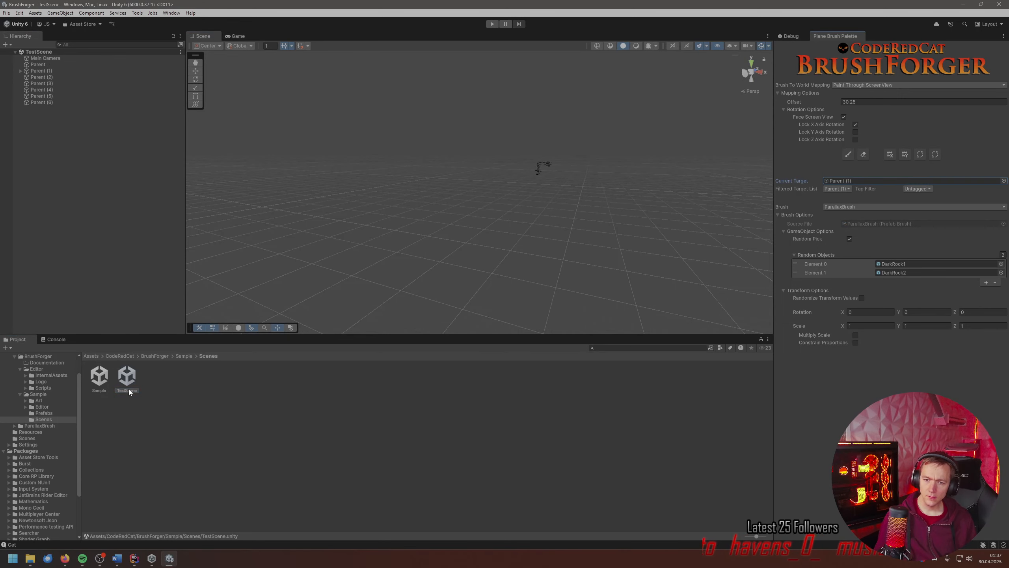
pyautogui.doubleClick(97, 377)
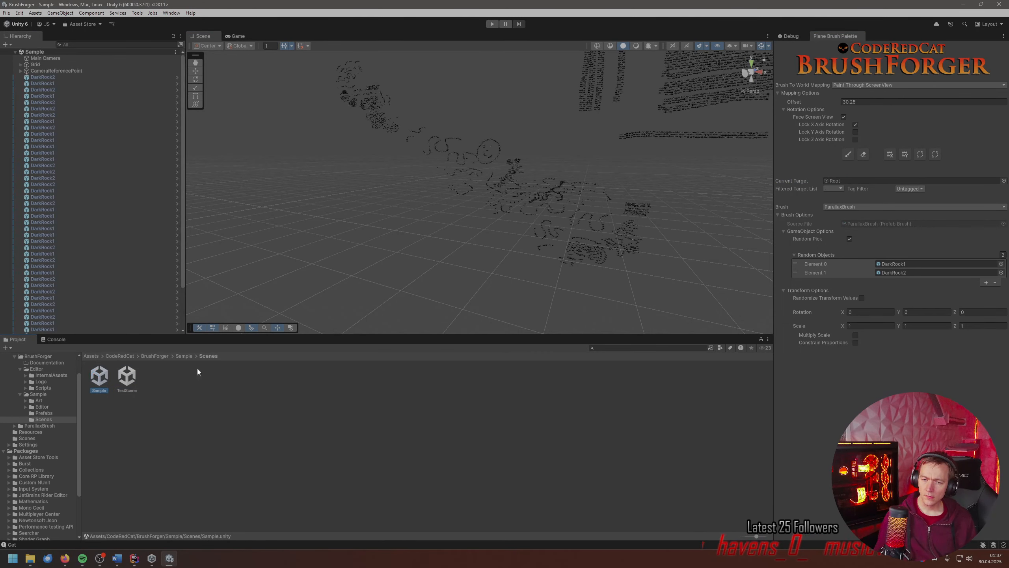
# - Close Unity, reopen the BrushForger project from Unity Hub, and check the targets in TestScene and Sample
pyautogui.click(998, 7)
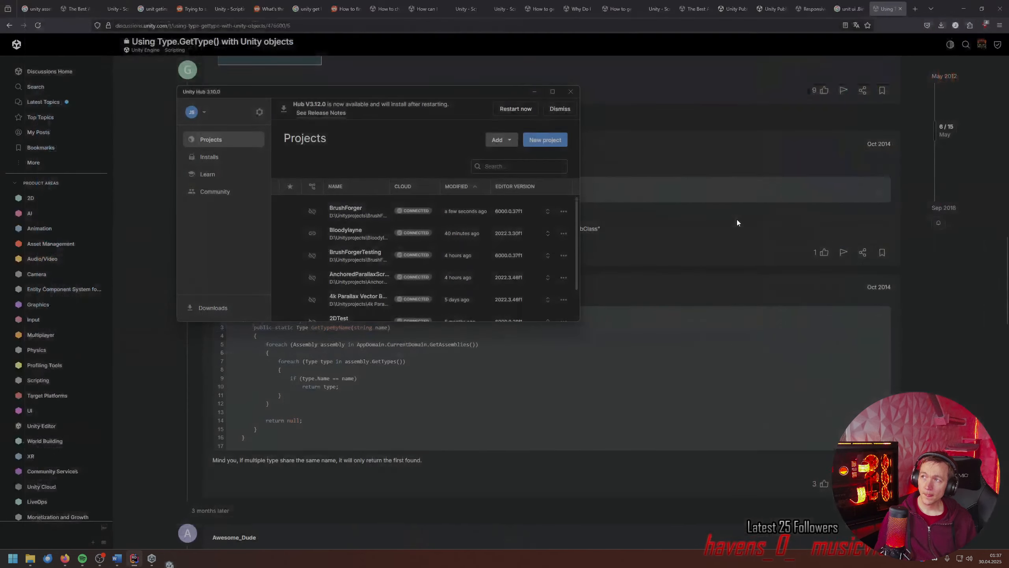
pyautogui.click(350, 215)
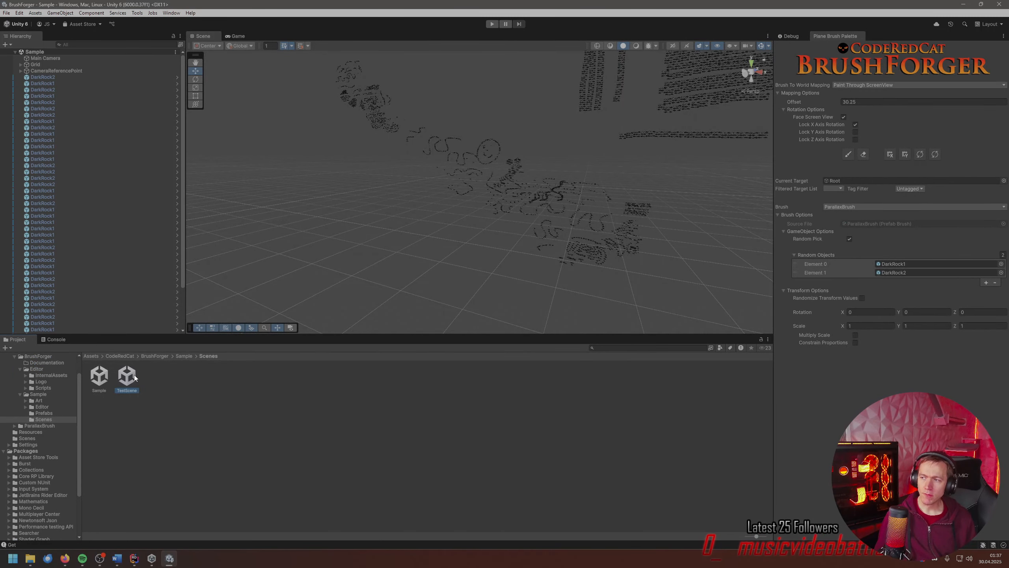
pyautogui.doubleClick(134, 375)
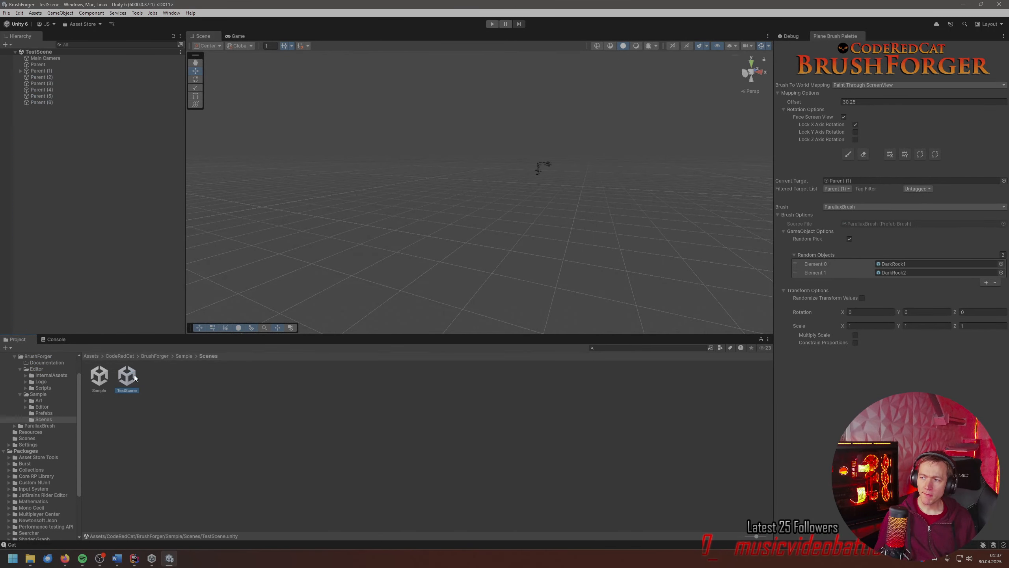
pyautogui.doubleClick(109, 378)
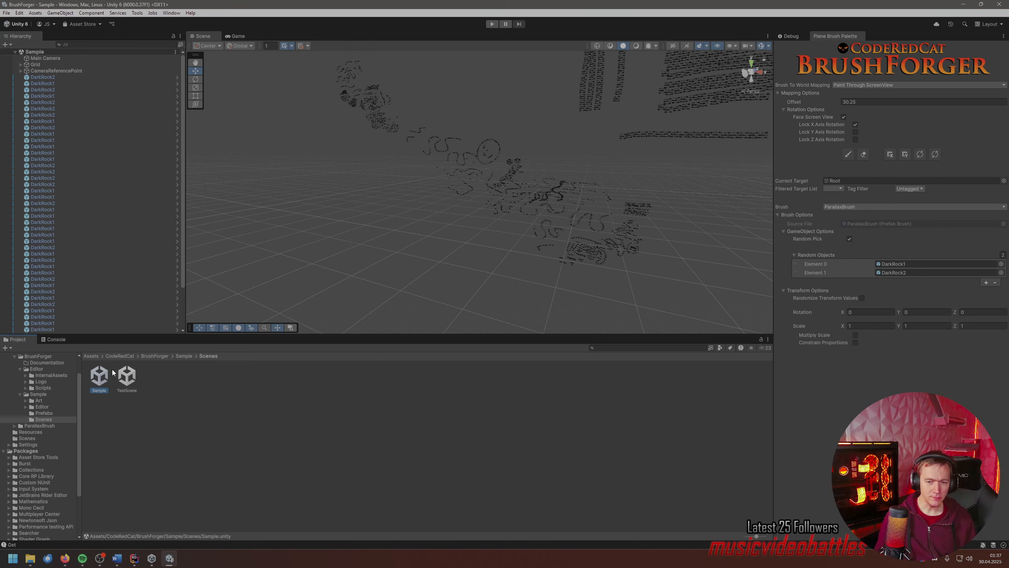
# - Switch to the Word to-do document and delete the "Move Asset window to Tools/BrushForger/" and "check fresh asset import state" lines
pyautogui.click(116, 558)
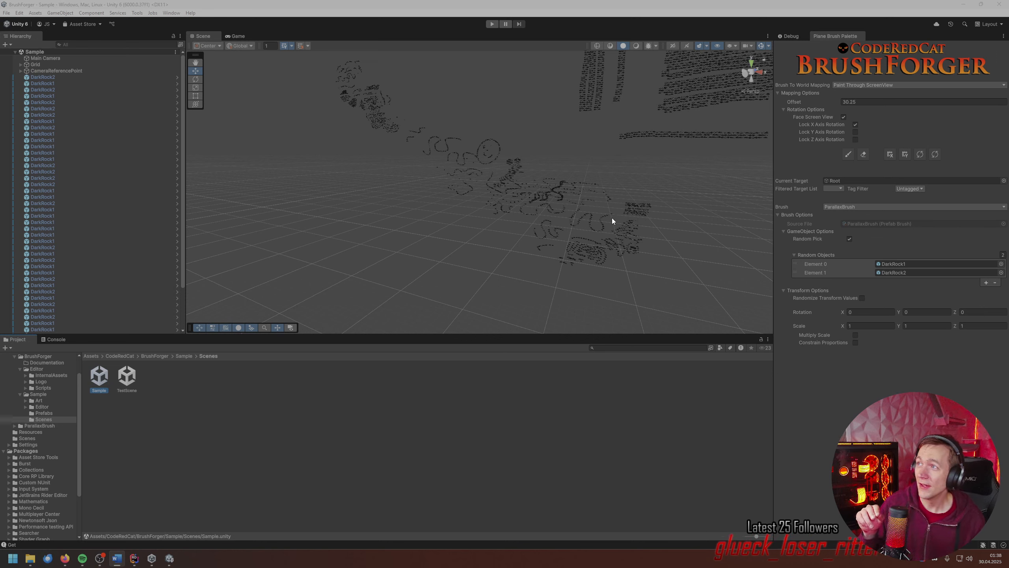
pyautogui.click(152, 558)
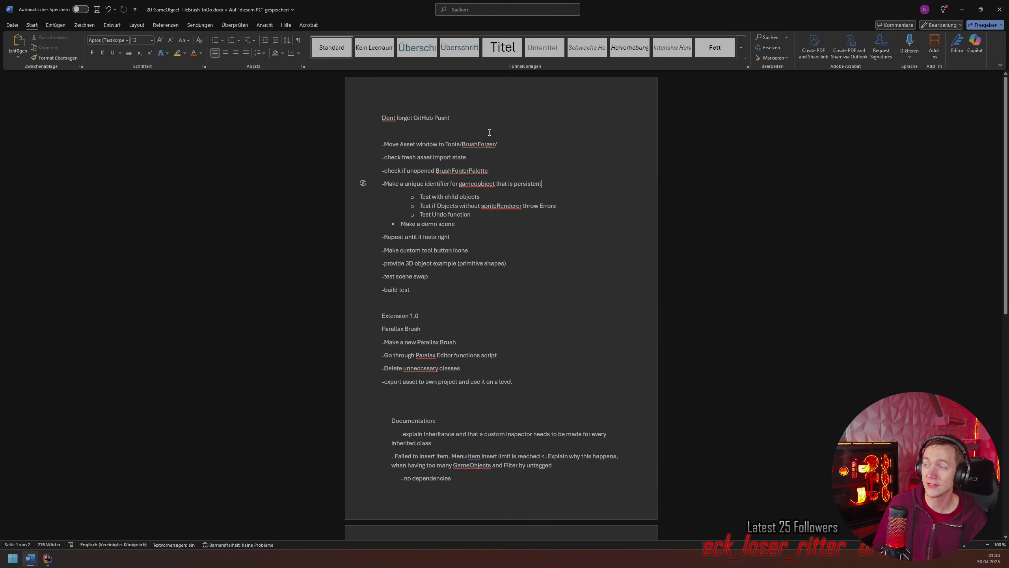
pyautogui.moveTo(499, 144); pyautogui.dragTo(342, 153)
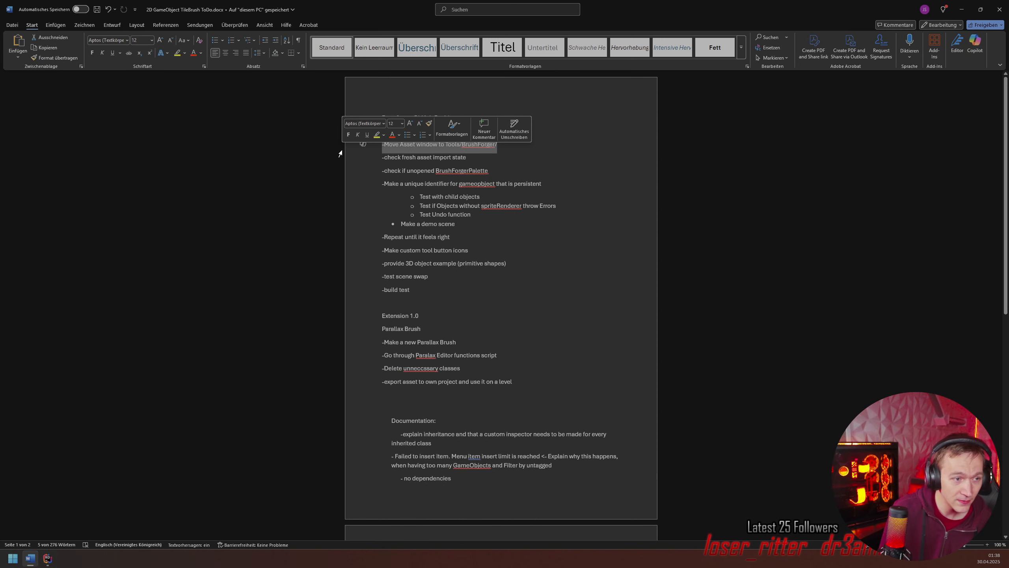
pyautogui.press('BackSpace')
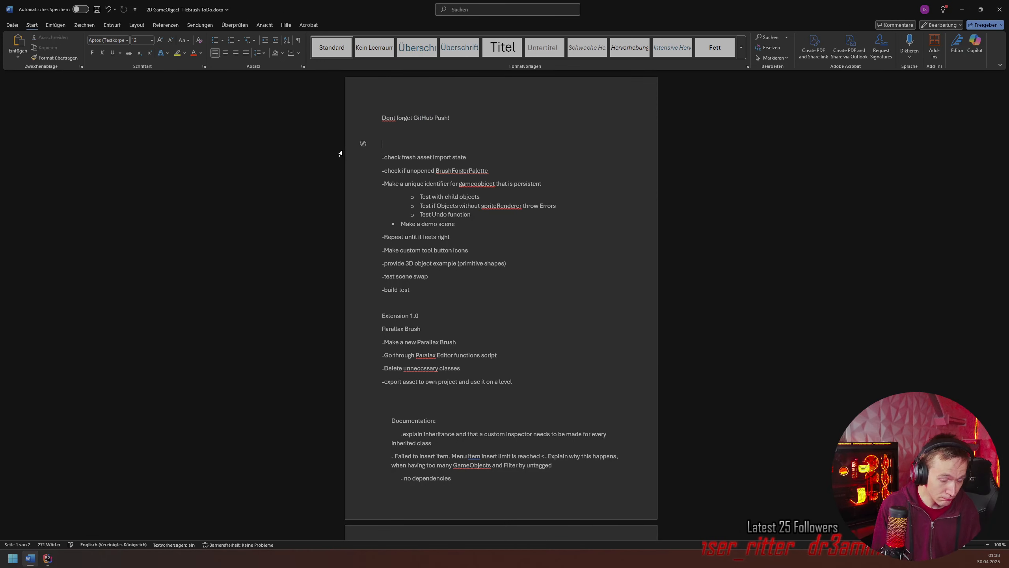
pyautogui.press('BackSpace')
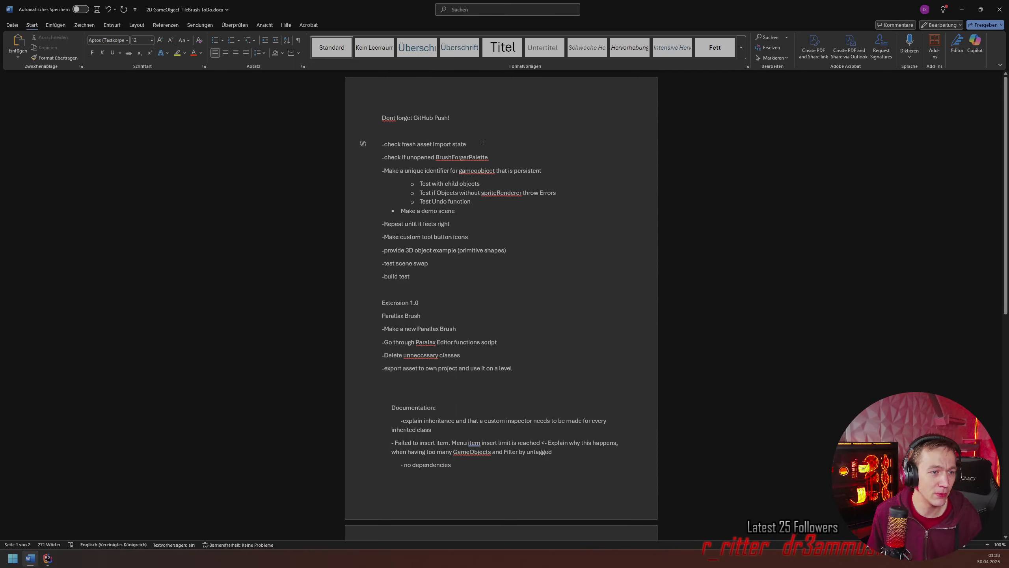
pyautogui.moveTo(483, 142); pyautogui.dragTo(372, 152)
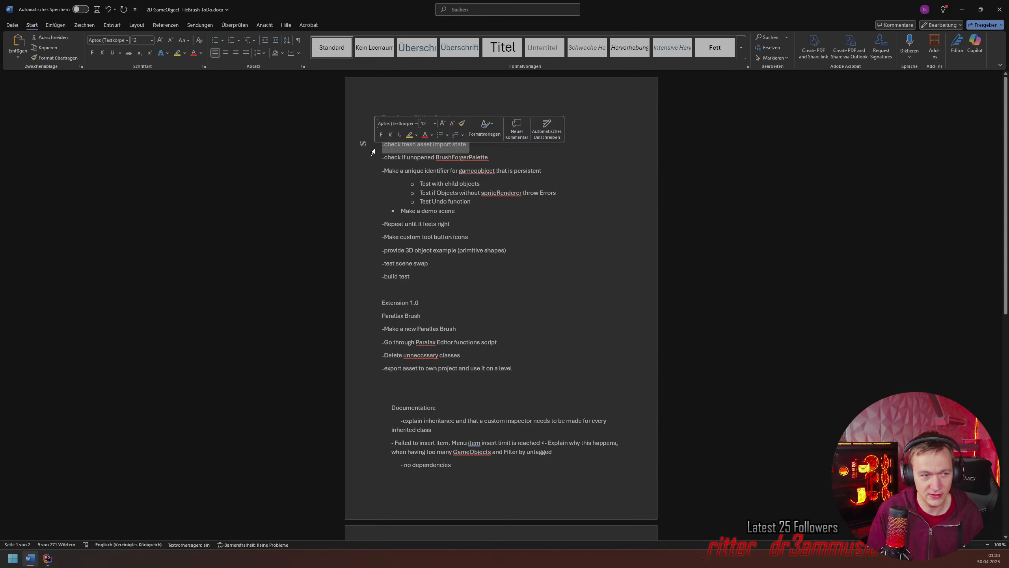
pyautogui.press('BackSpace')
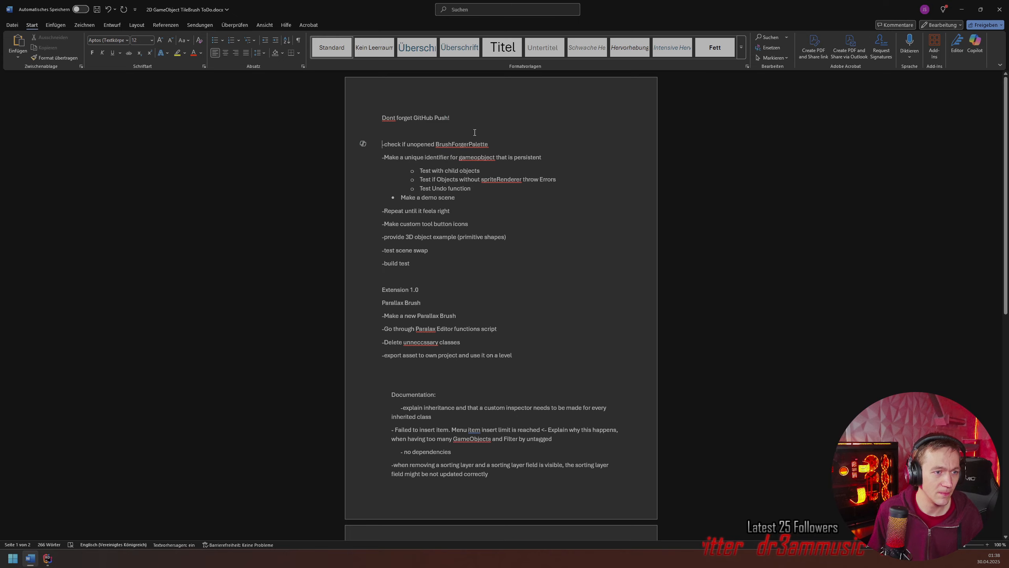
# - Delete the "check if unopened BrushForgerPalette" line from the to-do list
pyautogui.click(474, 147)
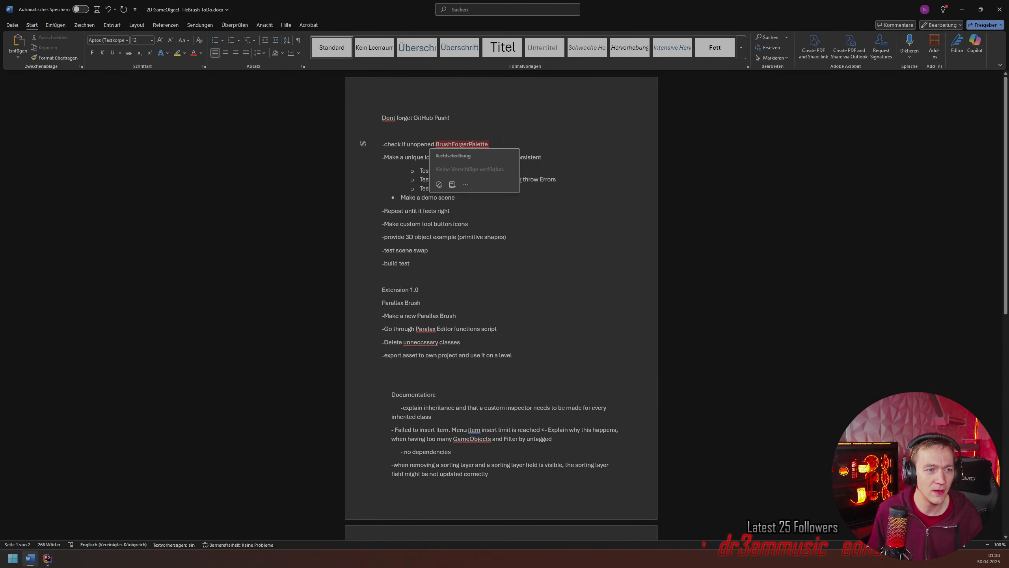
pyautogui.moveTo(492, 146); pyautogui.dragTo(380, 149)
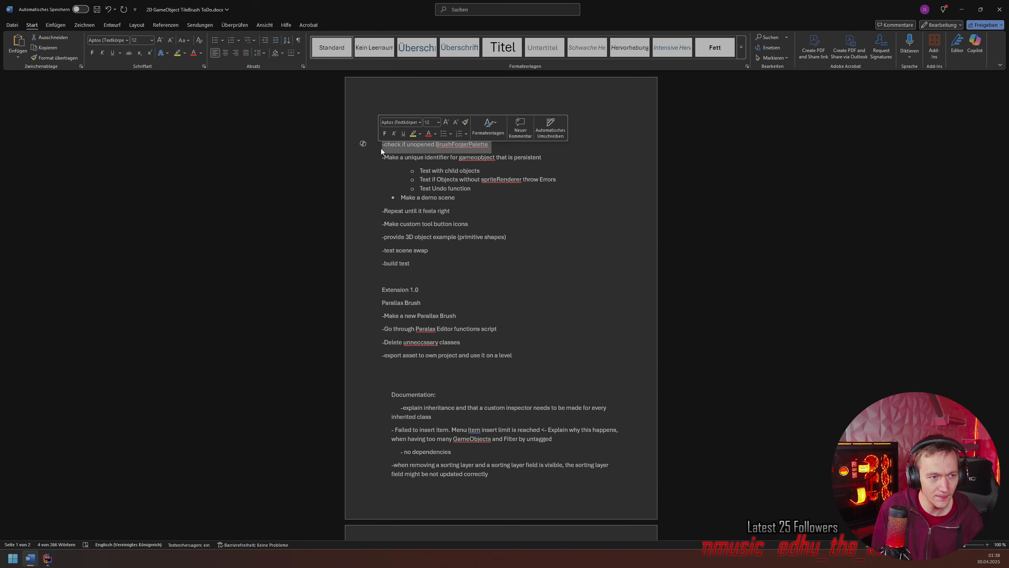
pyautogui.press('BackSpace')
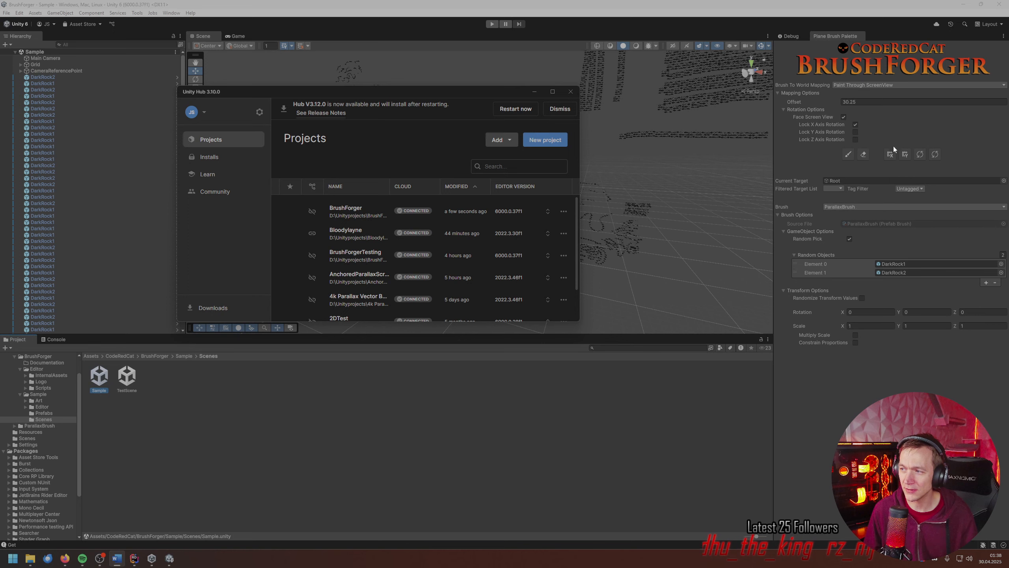
# - Return to Unity, assign Parent (2) as Current Target in TestScene, and retest switching to Sample and back
pyautogui.doubleClick(131, 375)
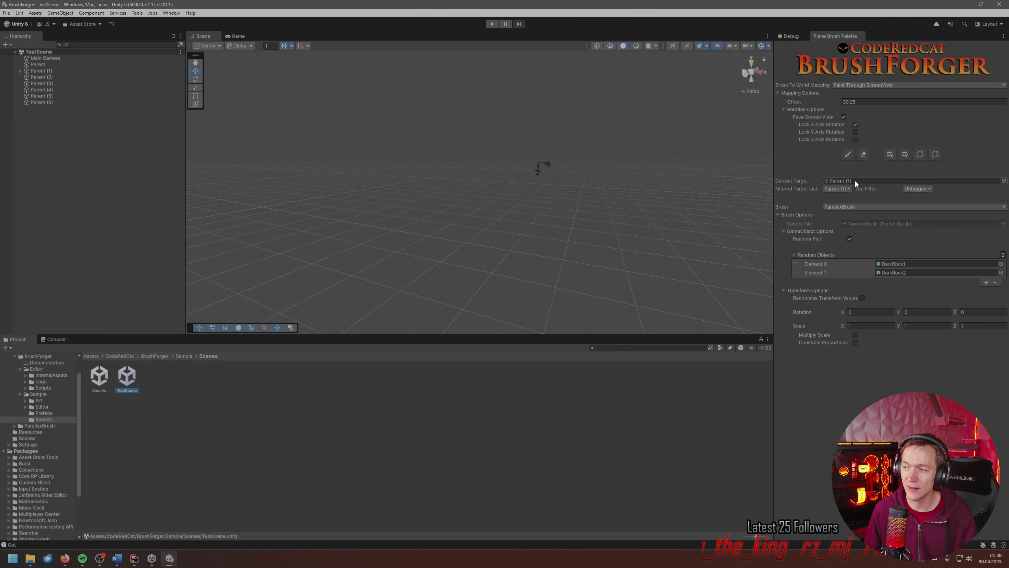
pyautogui.moveTo(855, 181); pyautogui.dragTo(879, 183)
pyautogui.click(100, 377)
pyautogui.doubleClick(100, 377)
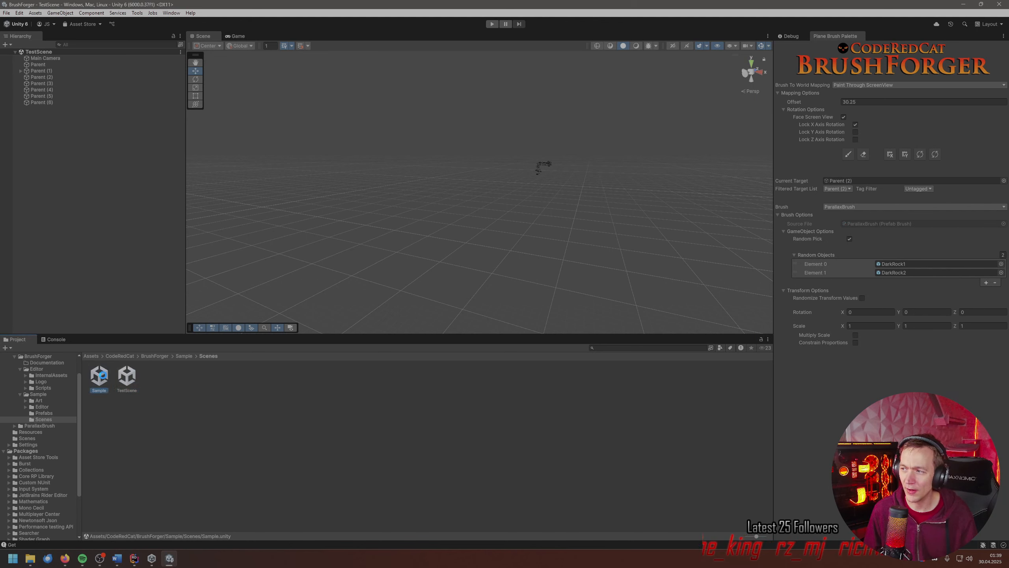
pyautogui.click(116, 380)
pyautogui.doubleClick(117, 381)
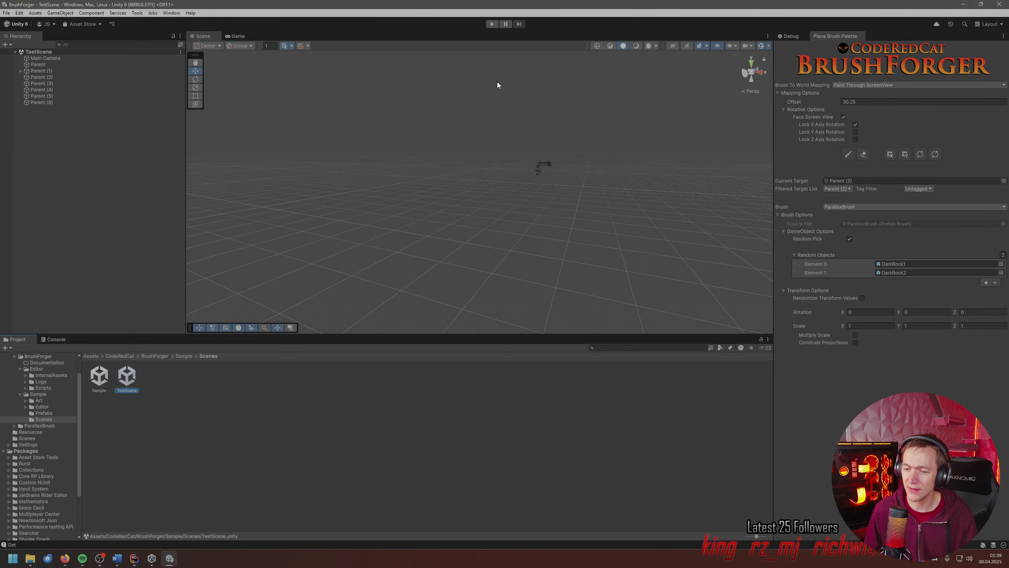
# - Restart Unity with the BrushForger project from Unity Hub, and review the code around OnSceneChange in BrushForgerCore.cs
pyautogui.hotkey('alt', 'F4')
pyautogui.click(358, 216)
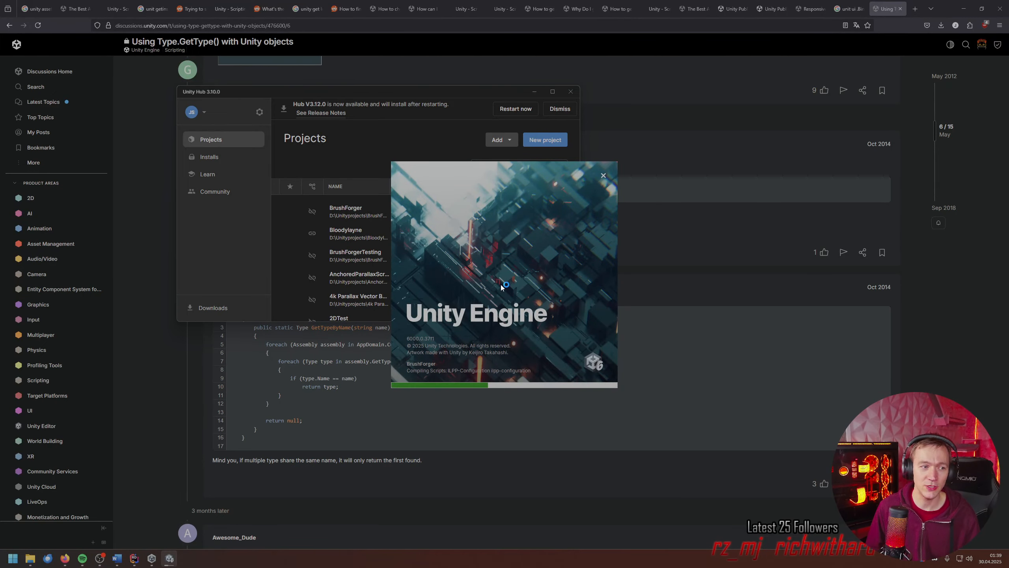
pyautogui.click(135, 559)
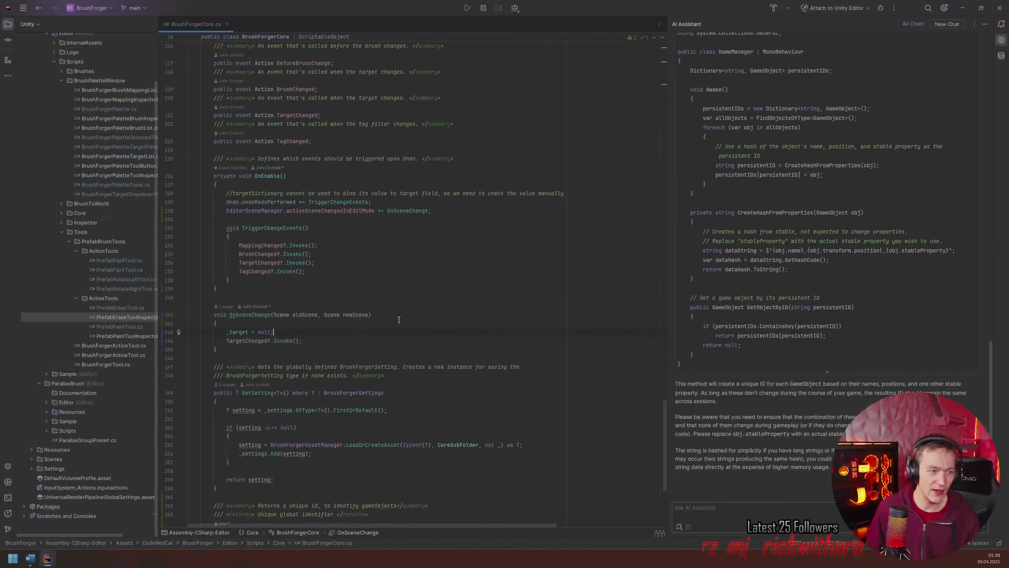
pyautogui.scroll(-5, 367, 286)
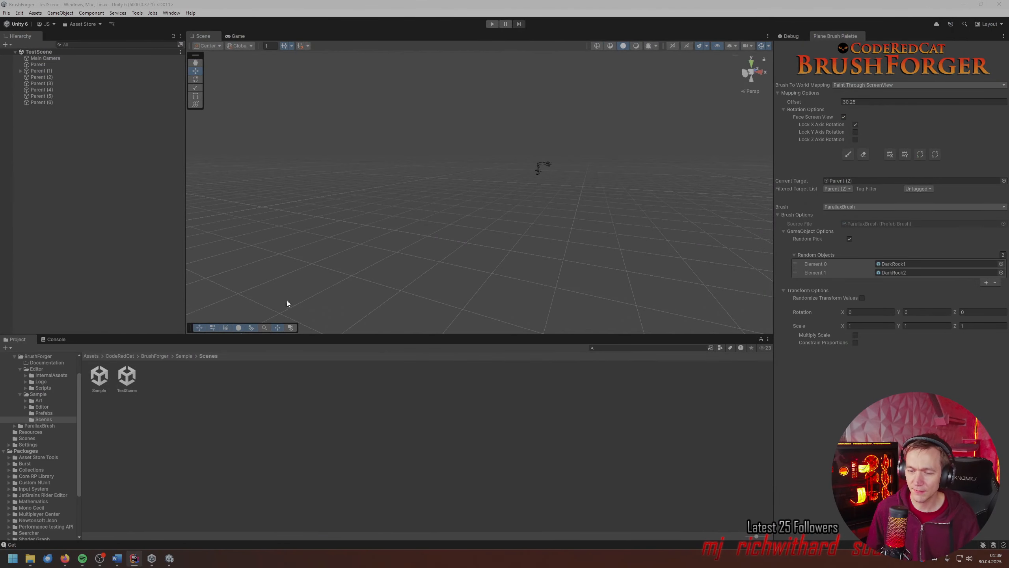
# - Open the Sample scene in Unity, then switch to Rider and delete the Debug.Log("Get") line from the Target getter in BrushForgerCore.cs
pyautogui.doubleClick(99, 376)
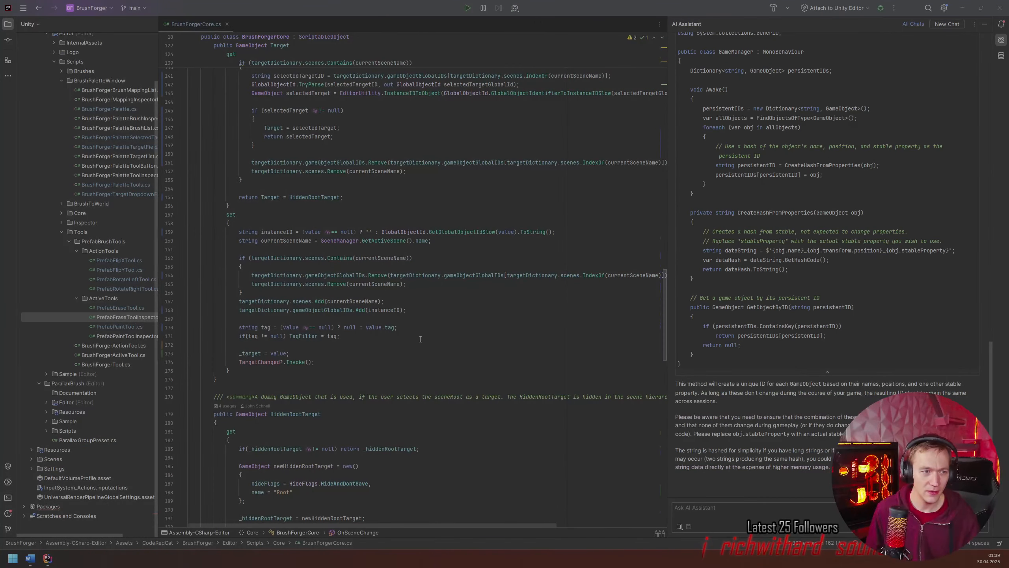
pyautogui.scroll(4, 420, 337)
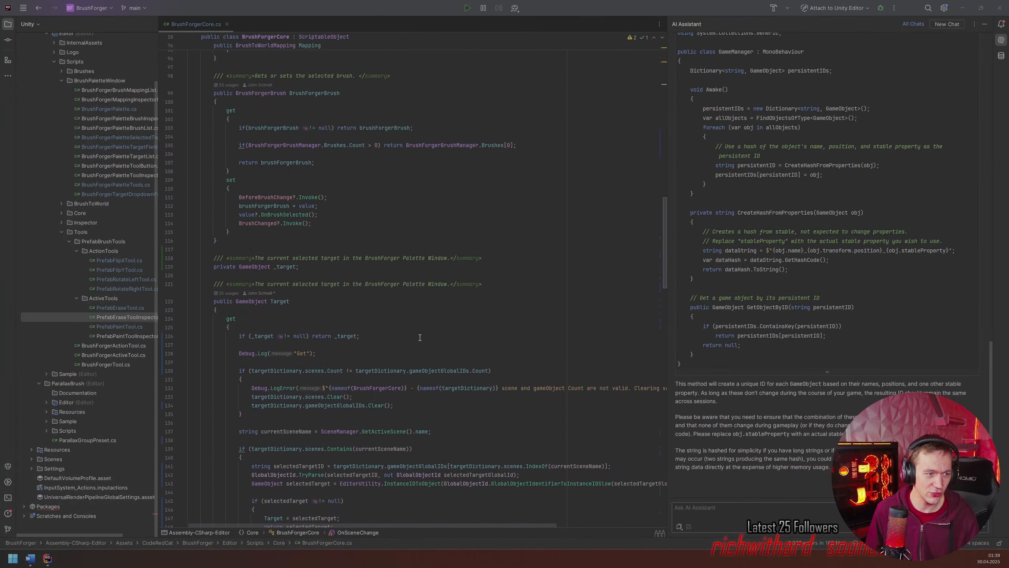
pyautogui.scroll(-7, 402, 335)
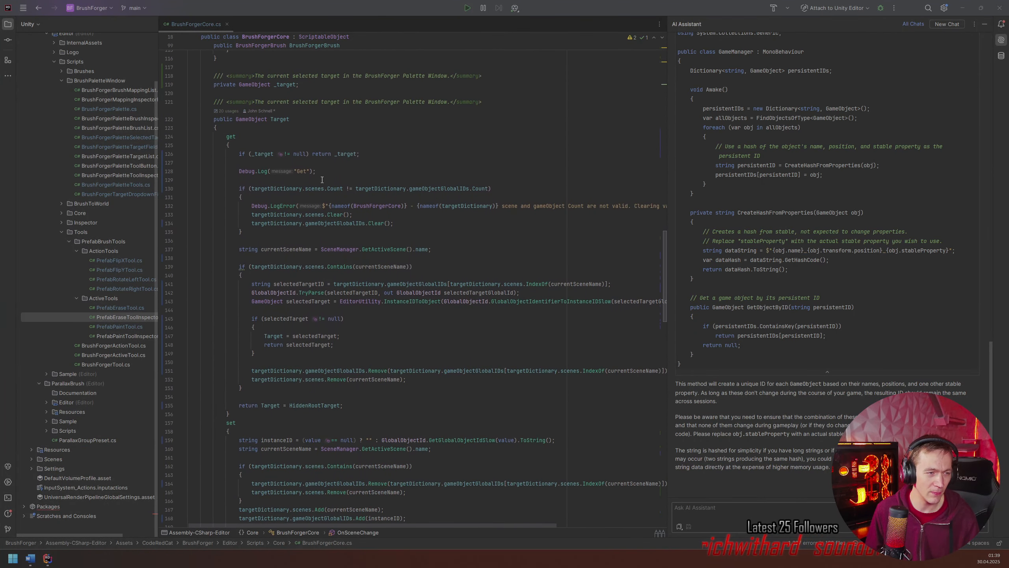
pyautogui.click(262, 153)
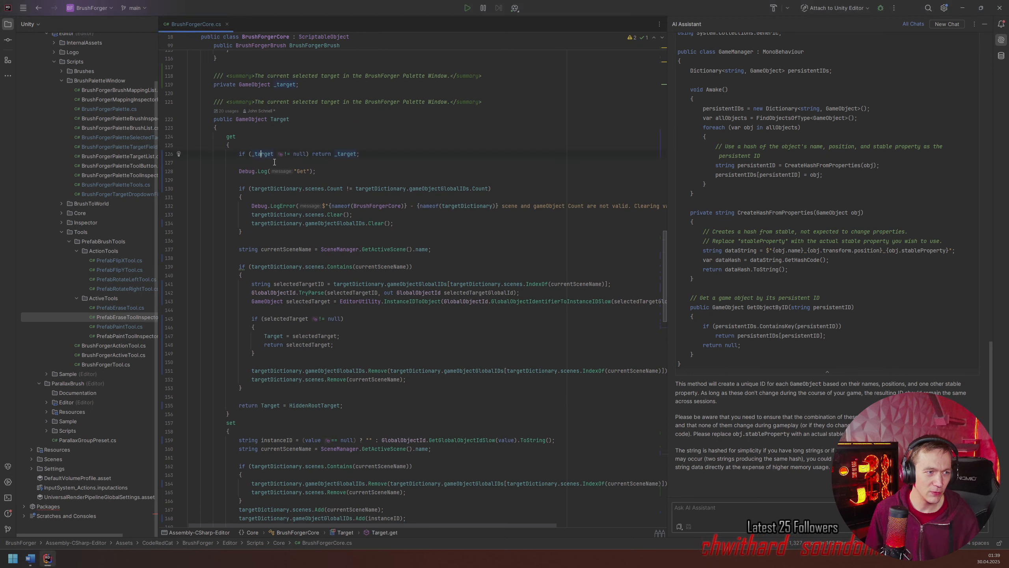
pyautogui.moveTo(285, 86)
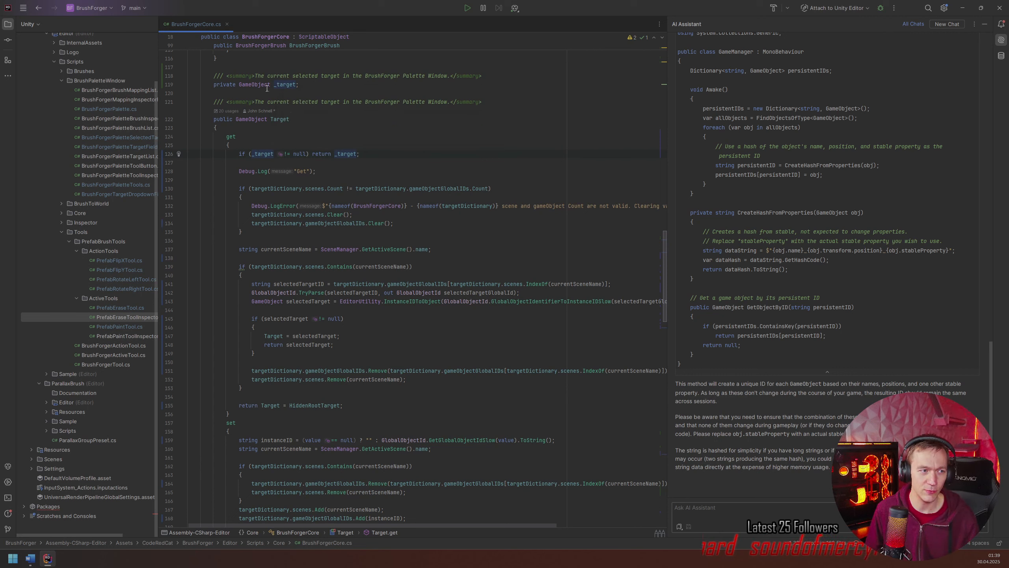
pyautogui.scroll(-3, 274, 164)
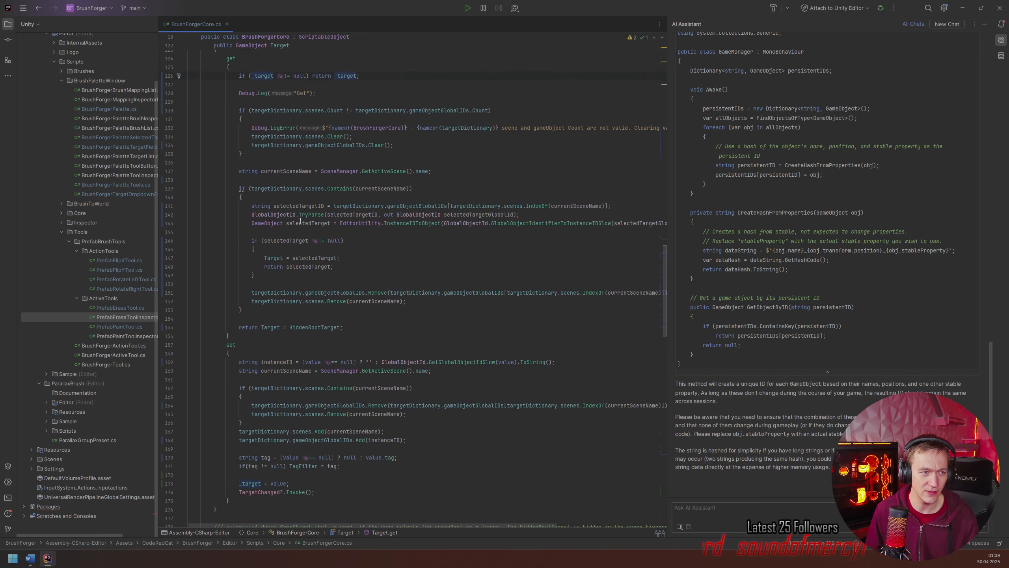
pyautogui.moveTo(334, 91); pyautogui.dragTo(371, 79)
pyautogui.press('BackSpace')
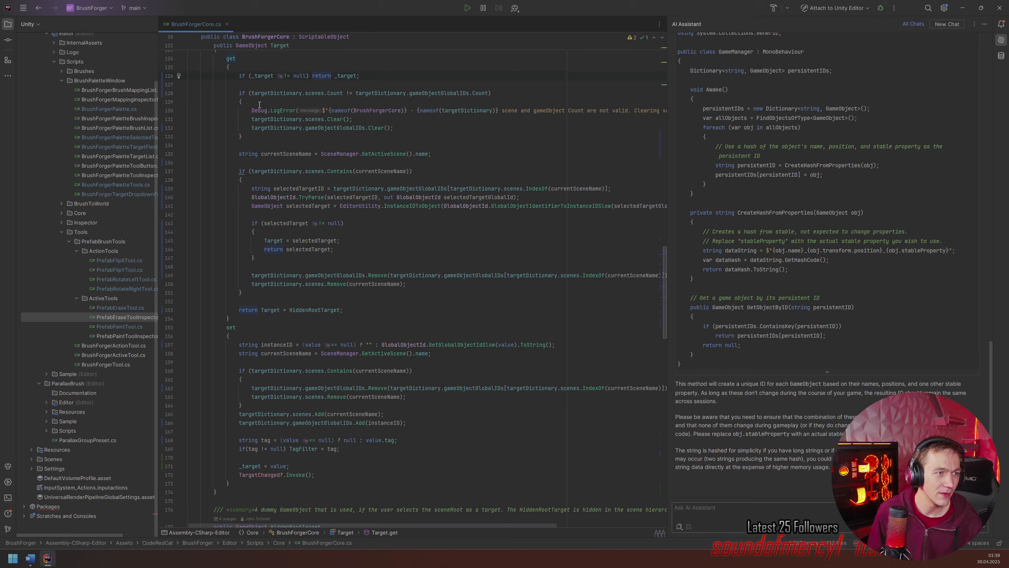
# - Review how the Target getter in BrushForgerCore.cs looks up the stored target for the current scene
pyautogui.moveTo(190, 93); pyautogui.dragTo(352, 310)
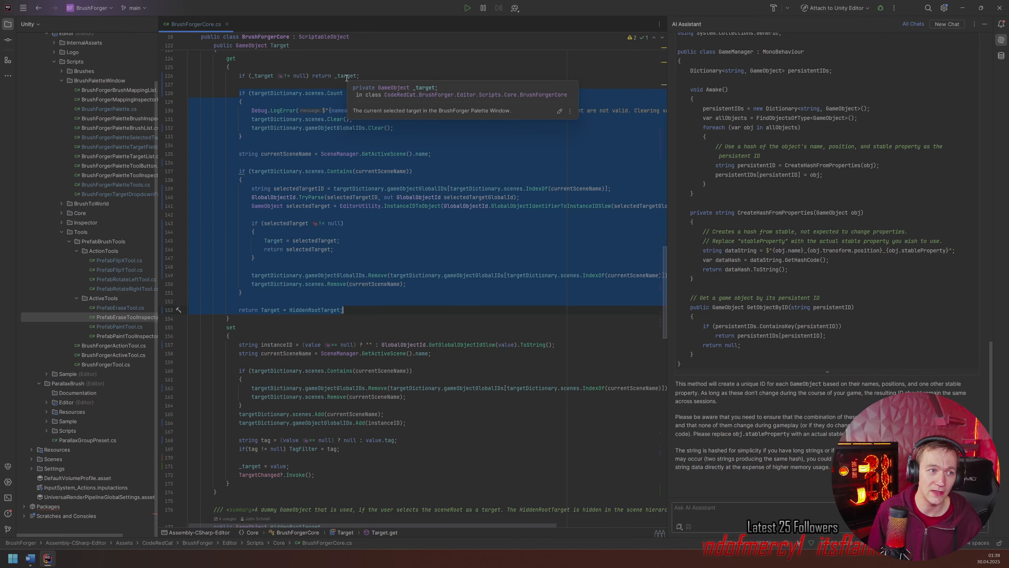
pyautogui.scroll(-10, 350, 267)
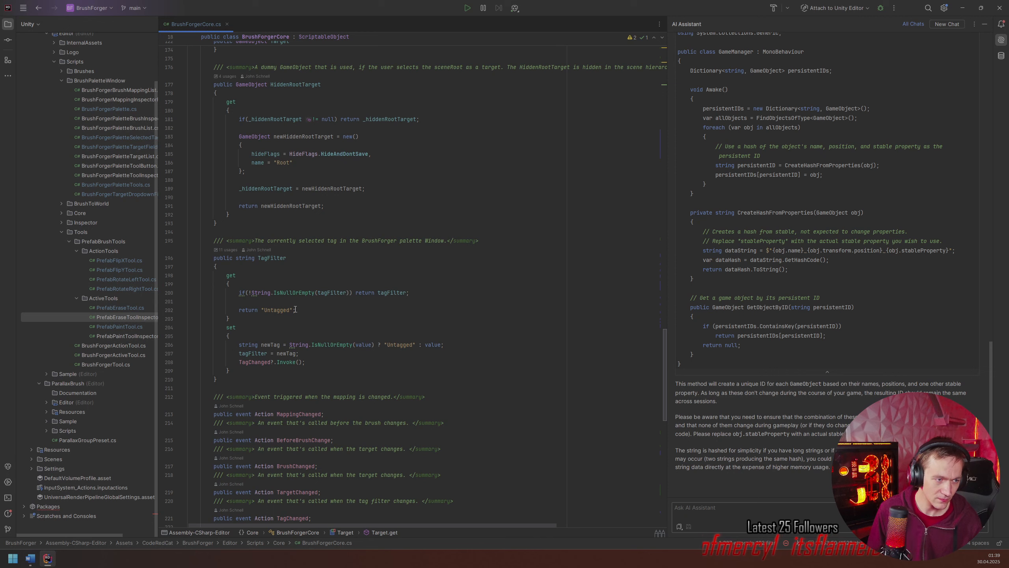
pyautogui.scroll(18, 295, 309)
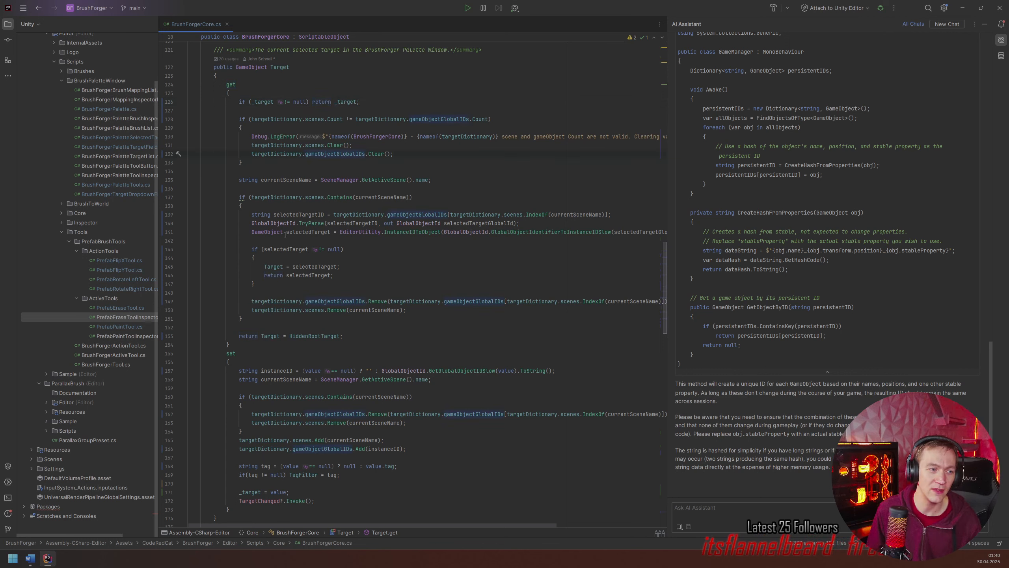
pyautogui.click(305, 232)
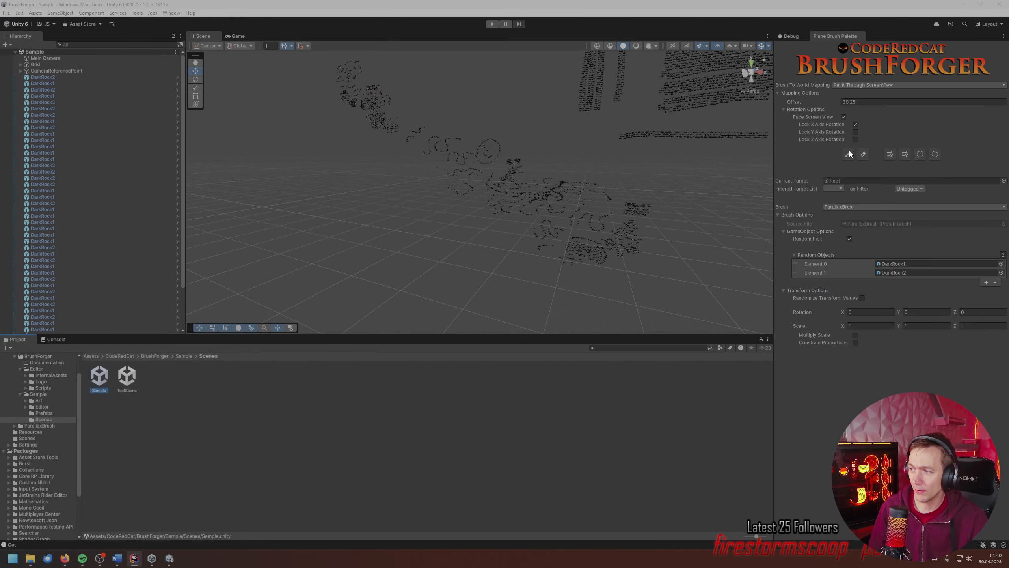
# - In Unity's Sample scene, increase the mapping offset and paint test strokes of DarkRock prefabs with ParallaxBrush onto Root
pyautogui.click(850, 154)
pyautogui.scroll(-3, 528, 142)
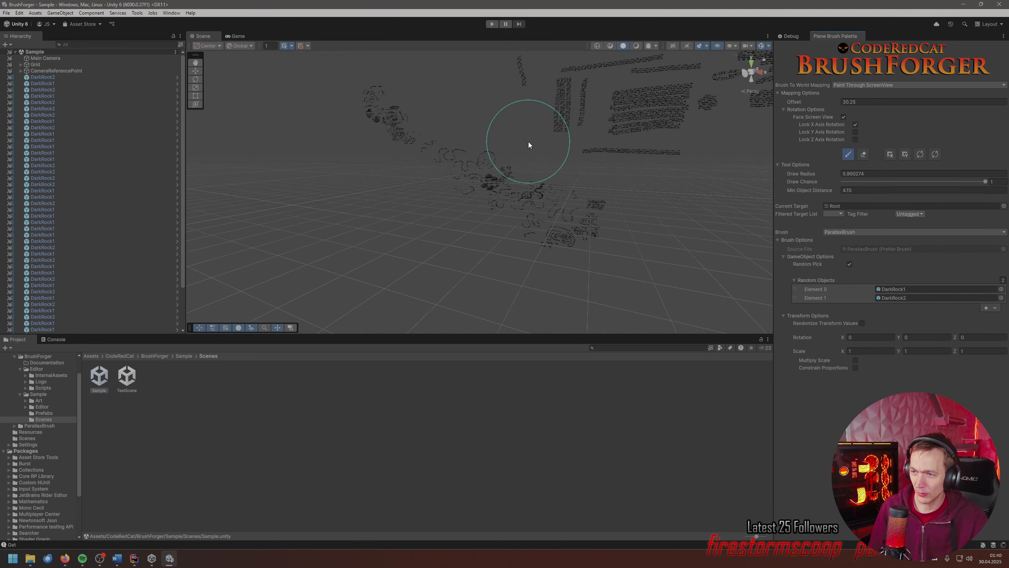
pyautogui.moveTo(801, 104); pyautogui.dragTo(822, 107)
pyautogui.moveTo(568, 183)
pyautogui.mouseDown()
pyautogui.moveTo(608, 148)
pyautogui.moveTo(485, 243)
pyautogui.moveTo(572, 107)
pyautogui.moveTo(410, 246)
pyautogui.moveTo(309, 147)
pyautogui.moveTo(576, 223)
pyautogui.moveTo(525, 143)
pyautogui.moveTo(450, 95)
pyautogui.moveTo(376, 119)
pyautogui.mouseUp()
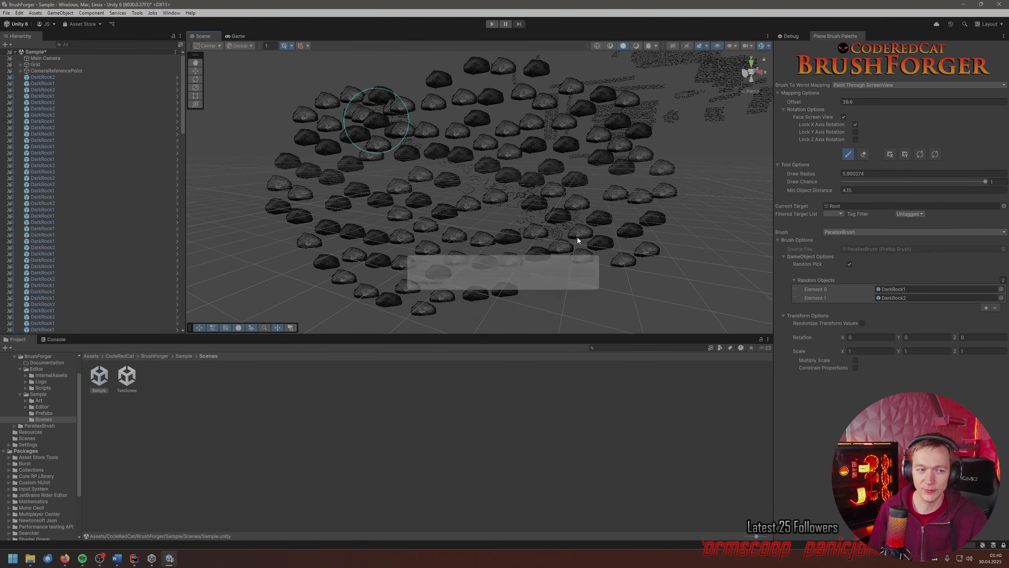
pyautogui.click(849, 154)
pyautogui.moveTo(695, 156); pyautogui.dragTo(628, 150, button='middle')
pyautogui.moveTo(628, 149)
pyautogui.mouseDown()
pyautogui.moveTo(449, 183)
pyautogui.moveTo(534, 273)
pyautogui.moveTo(524, 115)
pyautogui.moveTo(533, 243)
pyautogui.mouseUp()
pyautogui.moveTo(323, 199)
pyautogui.mouseDown()
pyautogui.moveTo(669, 258)
pyautogui.moveTo(693, 205)
pyautogui.mouseUp()
# - Erase the newly painted rocks with the erase tool, then reactivate the paint tool over the scene
pyautogui.click(864, 155)
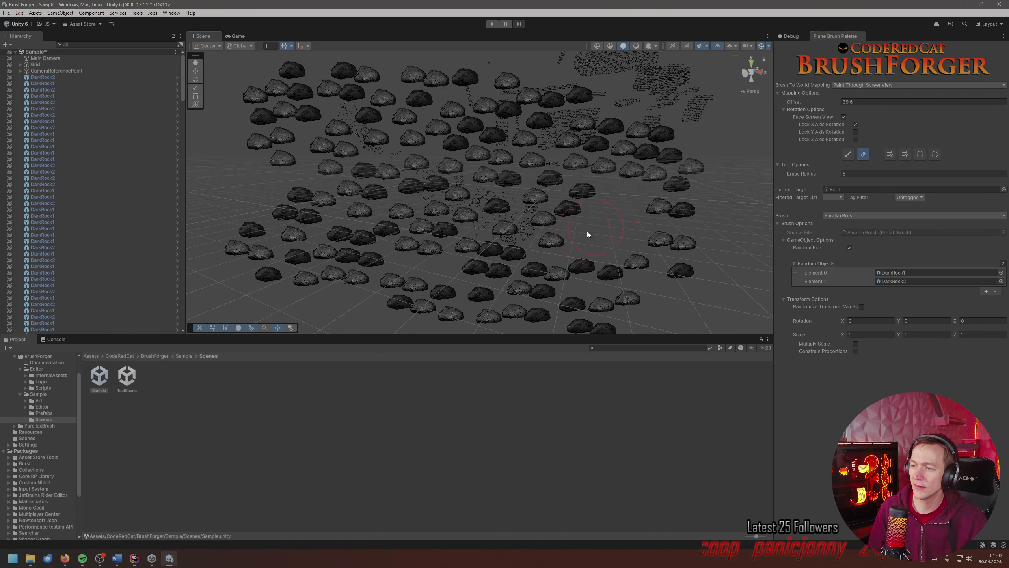
pyautogui.moveTo(587, 235)
pyautogui.mouseDown()
pyautogui.moveTo(692, 287)
pyautogui.moveTo(356, 235)
pyautogui.moveTo(566, 230)
pyautogui.moveTo(475, 105)
pyautogui.moveTo(549, 196)
pyautogui.moveTo(300, 247)
pyautogui.moveTo(373, 268)
pyautogui.moveTo(364, 175)
pyautogui.moveTo(572, 71)
pyautogui.moveTo(447, 108)
pyautogui.mouseUp()
pyautogui.moveTo(294, 170); pyautogui.dragTo(329, 167, button='middle')
pyautogui.moveTo(329, 167)
pyautogui.mouseDown()
pyautogui.moveTo(533, 147)
pyautogui.moveTo(656, 169)
pyautogui.moveTo(686, 267)
pyautogui.moveTo(455, 326)
pyautogui.moveTo(492, 283)
pyautogui.moveTo(621, 219)
pyautogui.moveTo(399, 163)
pyautogui.mouseUp()
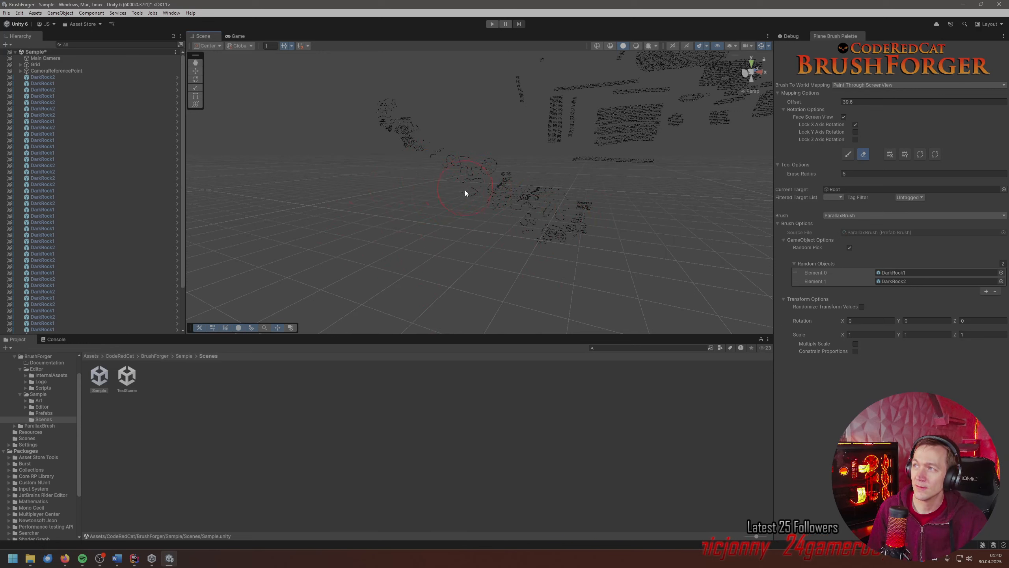
pyautogui.click(849, 154)
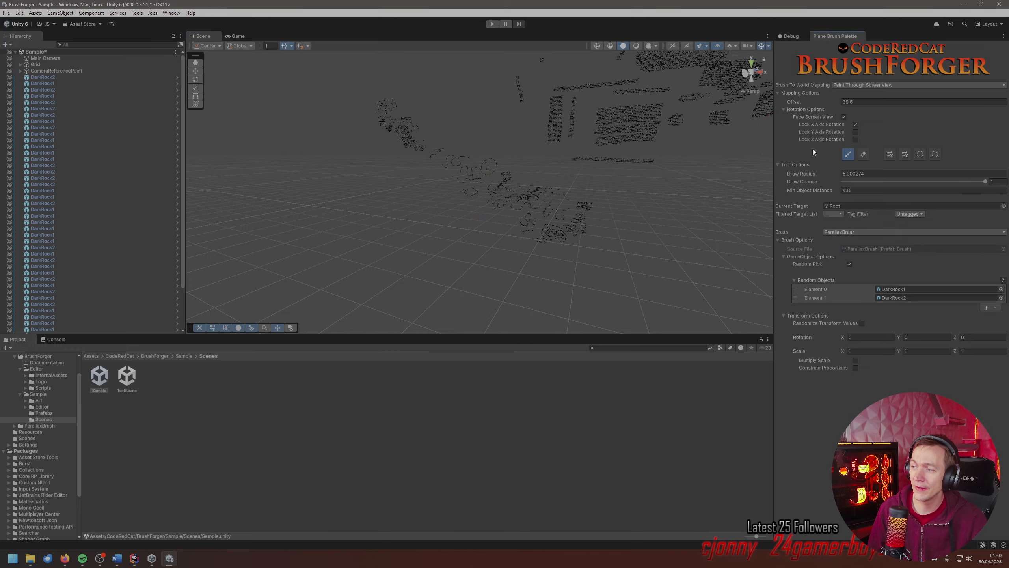
pyautogui.click(465, 161)
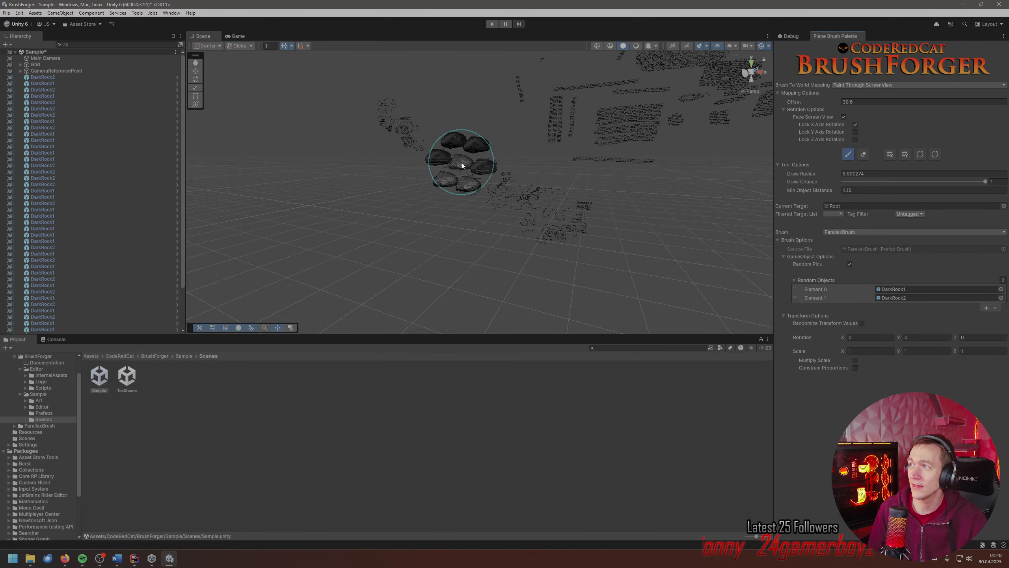
# - Switch to the Word to-do document and delete the "Make a unique identifier for gameopbject that is persistent" line
pyautogui.click(135, 558)
pyautogui.click(135, 558)
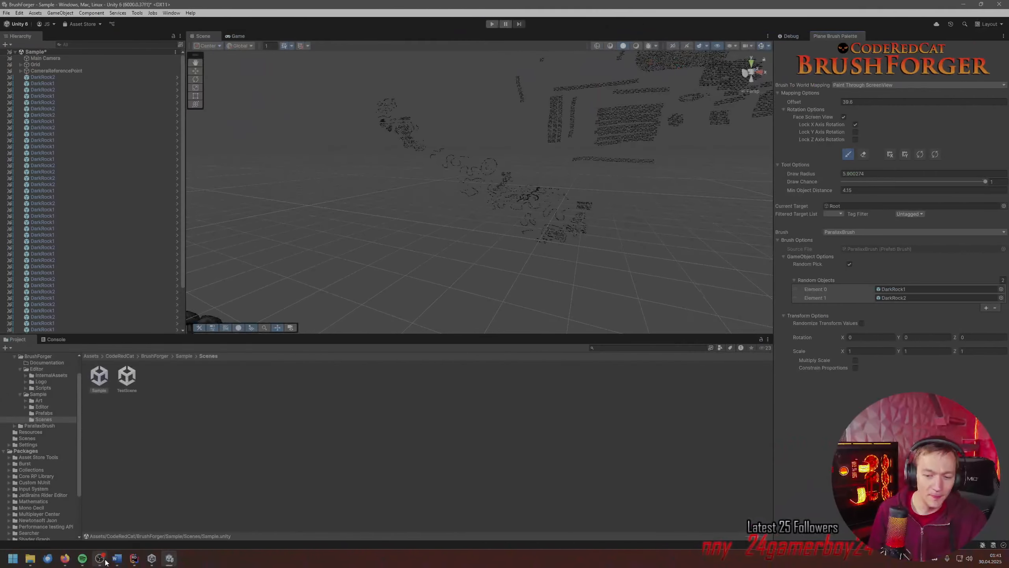
pyautogui.click(115, 561)
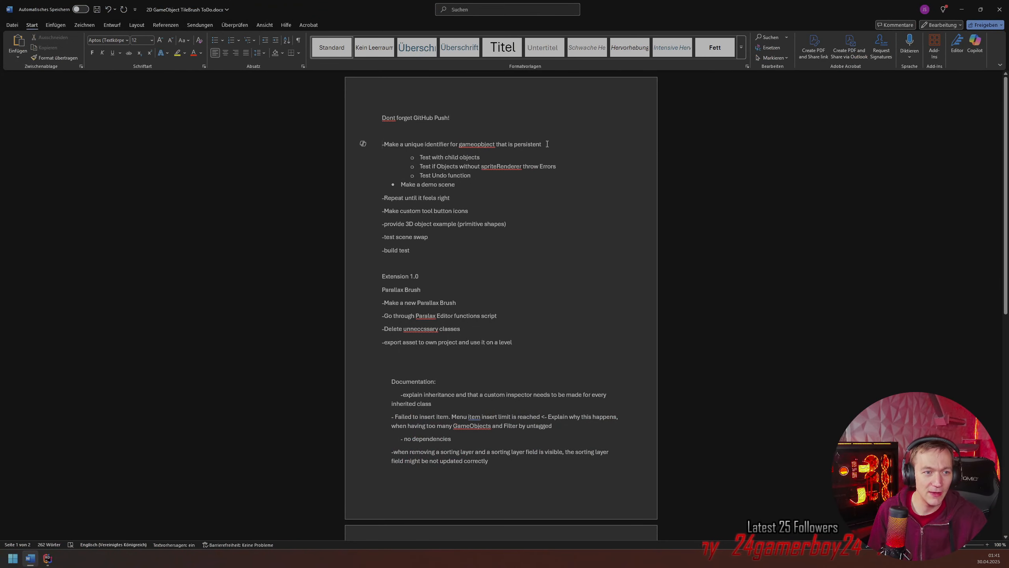
pyautogui.moveTo(547, 144); pyautogui.dragTo(370, 149)
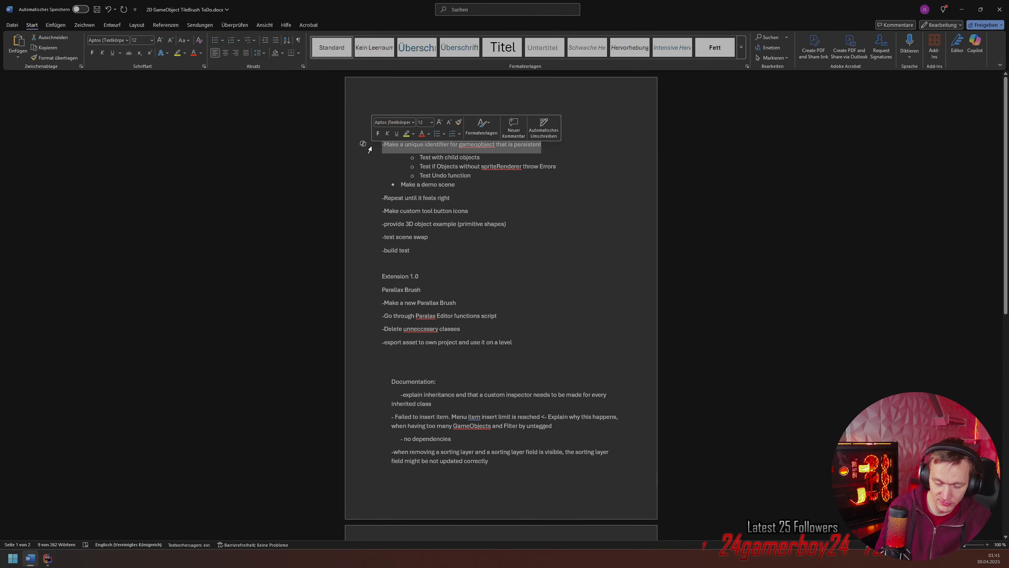
pyautogui.press('Delete')
pyautogui.press('Delete')
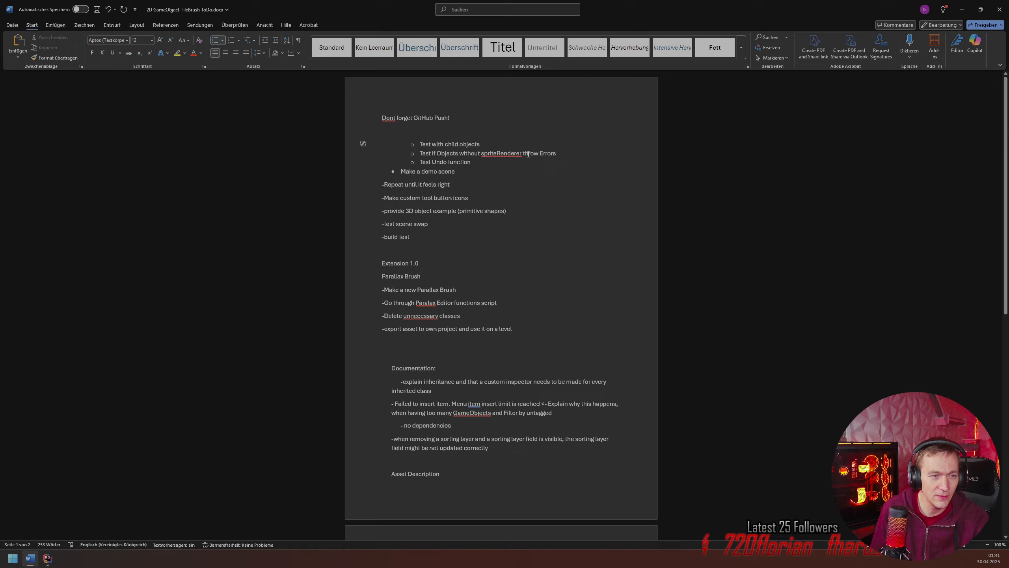
# - Review the remaining to-do items from the Undo test to the 3D object example, checking the brush list and tool buttons in Unity
pyautogui.hotkey('alt', 'Tab')
pyautogui.click(851, 232)
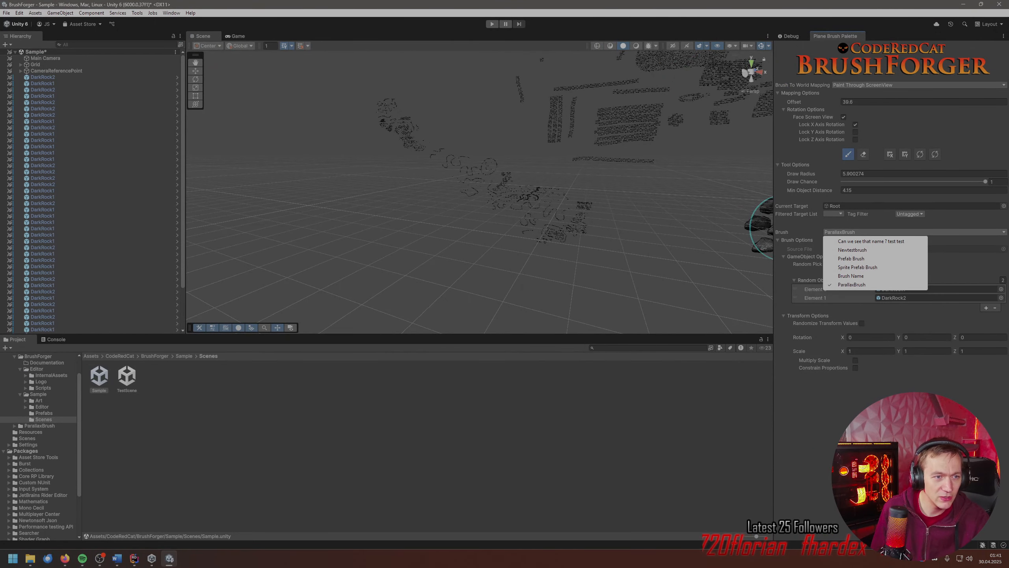
pyautogui.hotkey('alt', 'Tab')
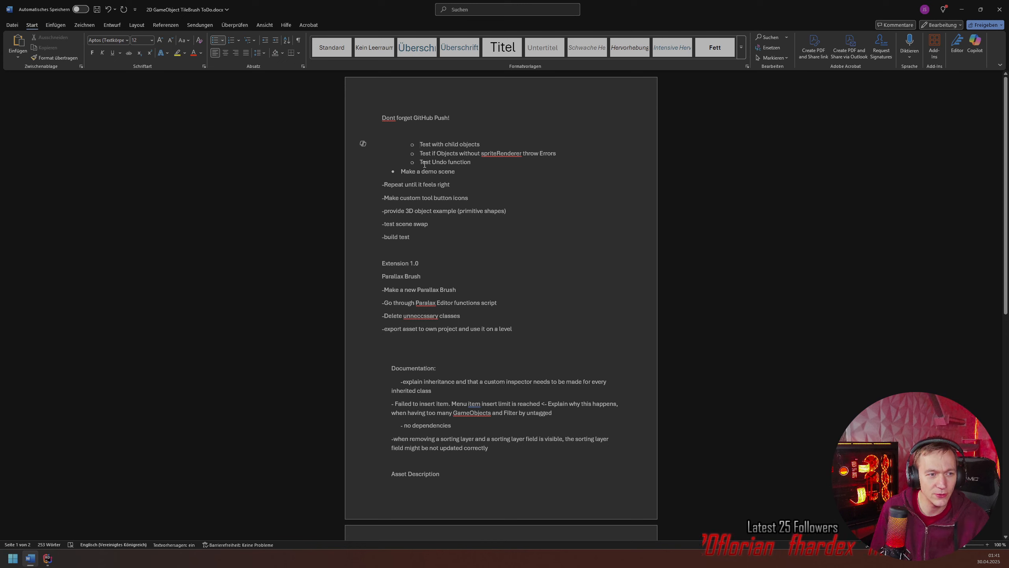
pyautogui.moveTo(420, 162); pyautogui.dragTo(474, 162)
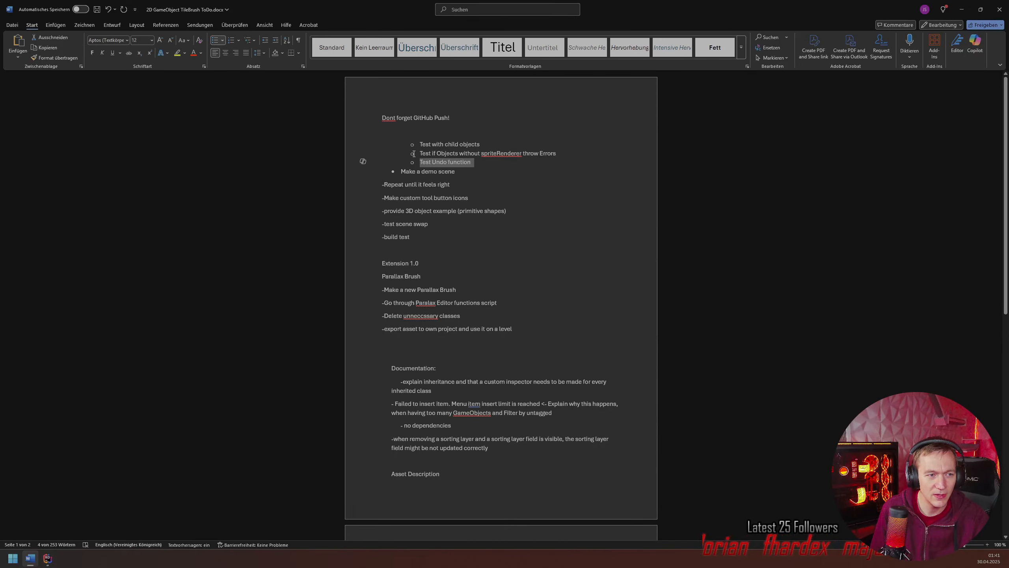
pyautogui.click(405, 172)
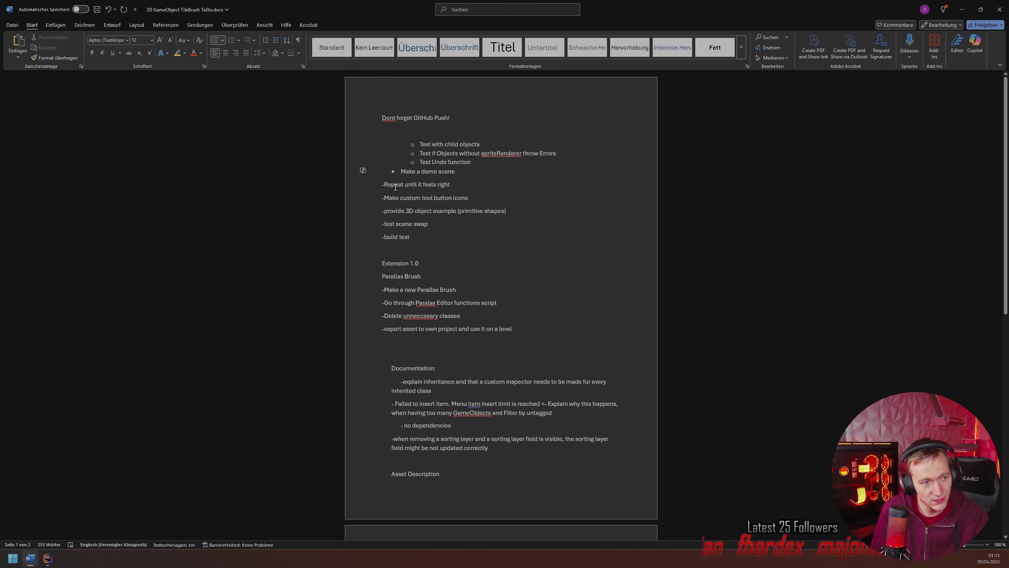
pyautogui.moveTo(392, 186); pyautogui.dragTo(466, 200)
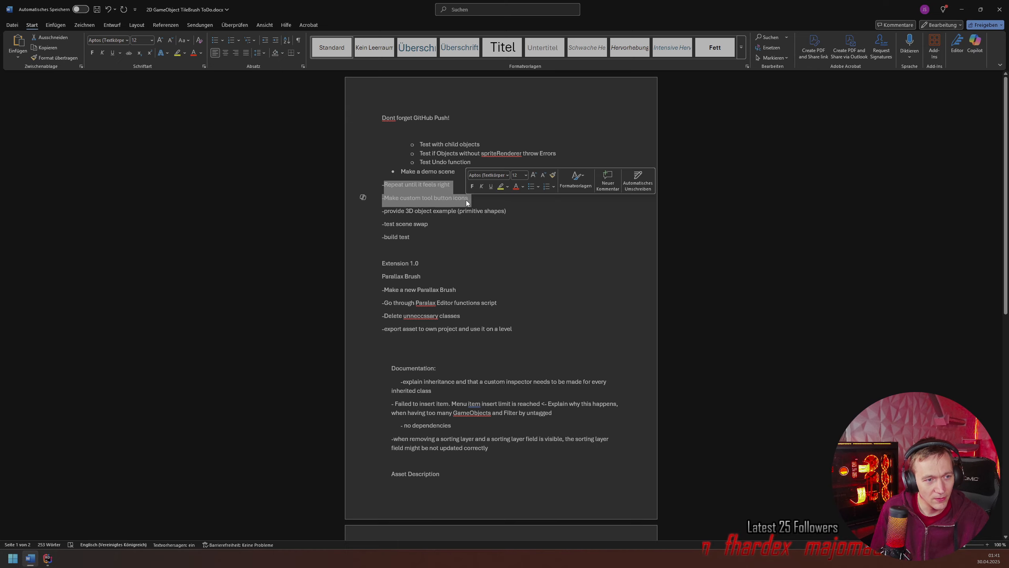
pyautogui.hotkey('alt', 'Tab')
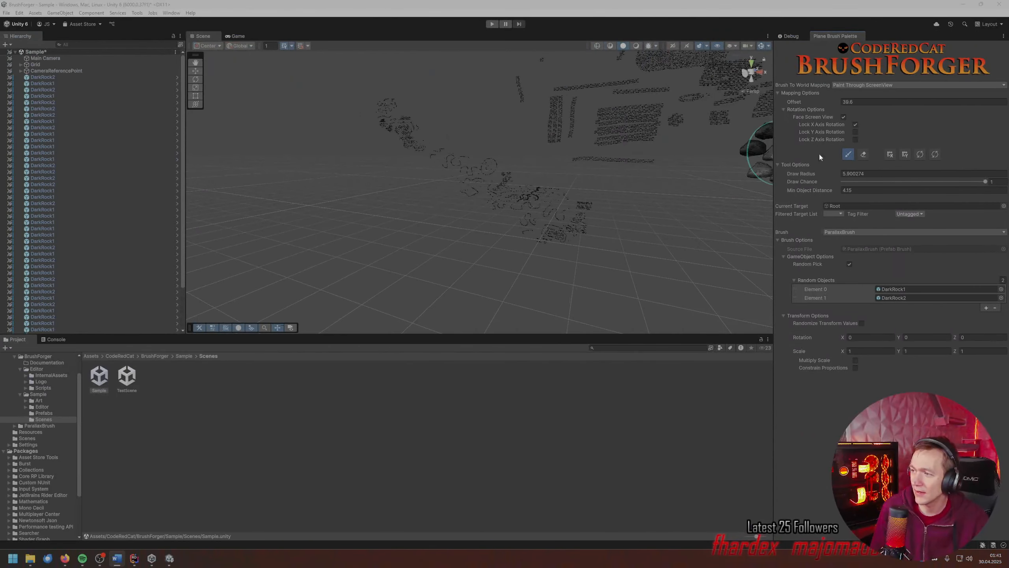
pyautogui.click(371, 168)
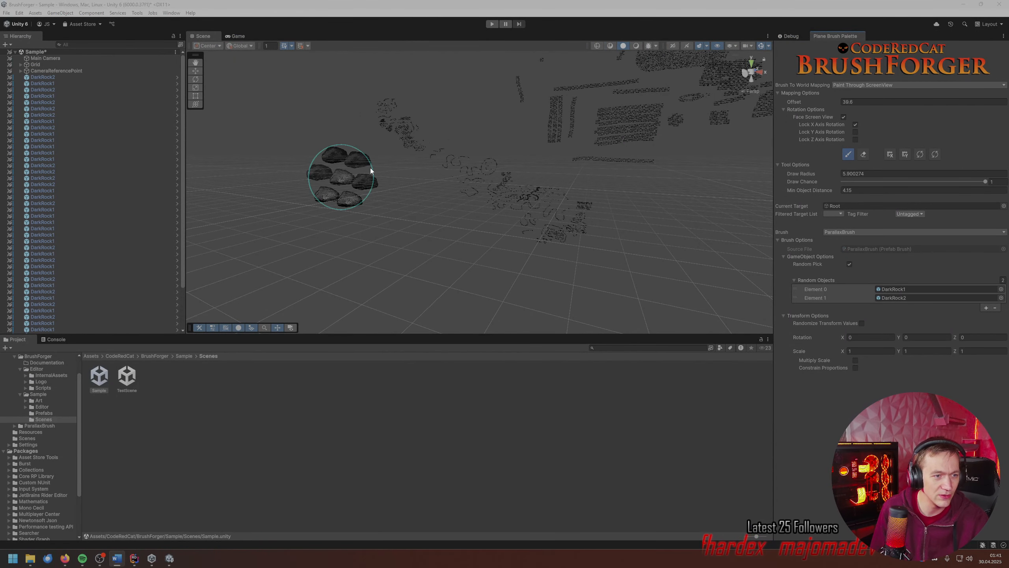
pyautogui.hotkey('alt', 'Tab')
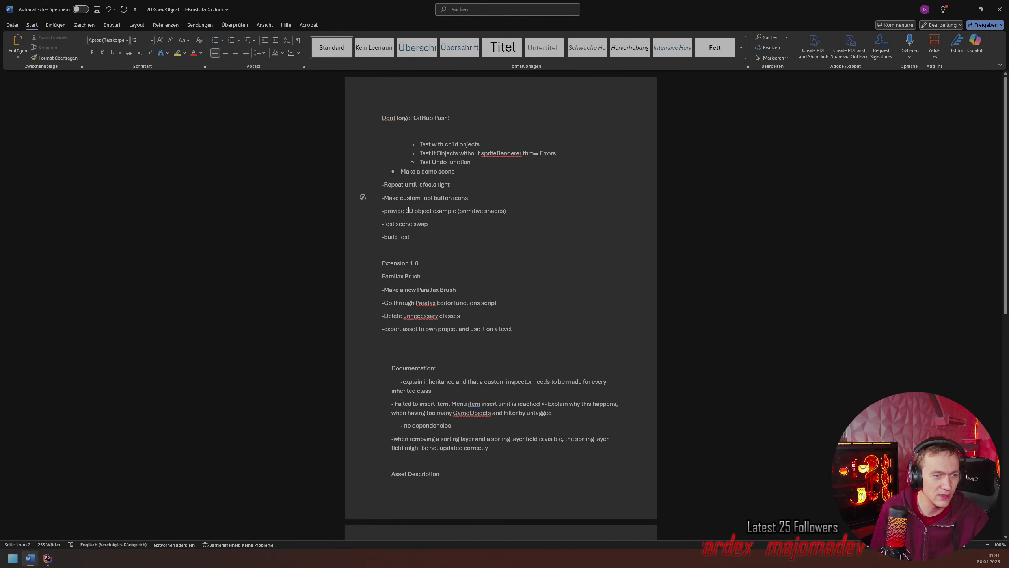
pyautogui.moveTo(384, 210); pyautogui.dragTo(513, 214)
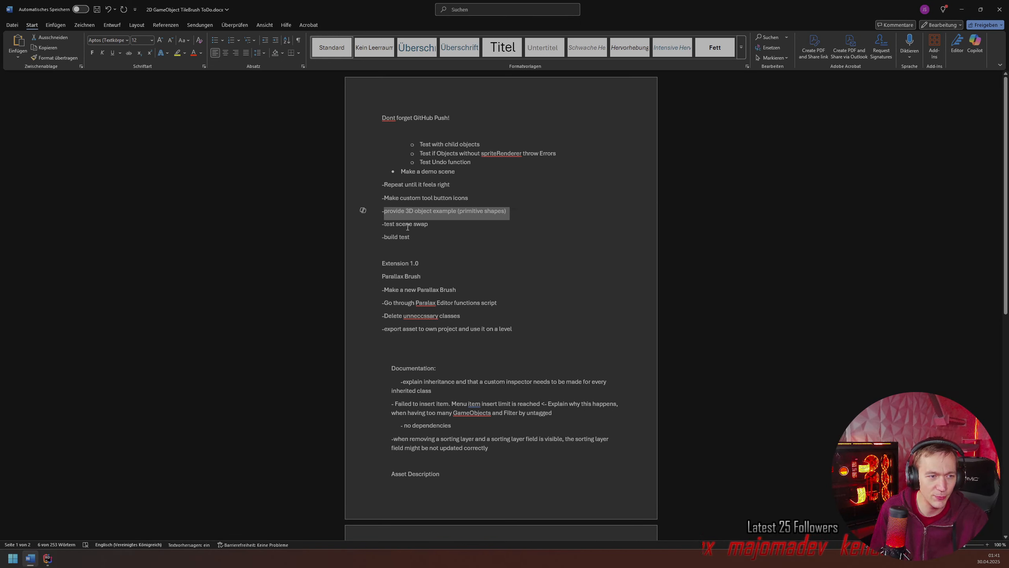
# - Delete the "test scene swap" line from the to-do list and select the "build test" line
pyautogui.moveTo(384, 224); pyautogui.dragTo(431, 230)
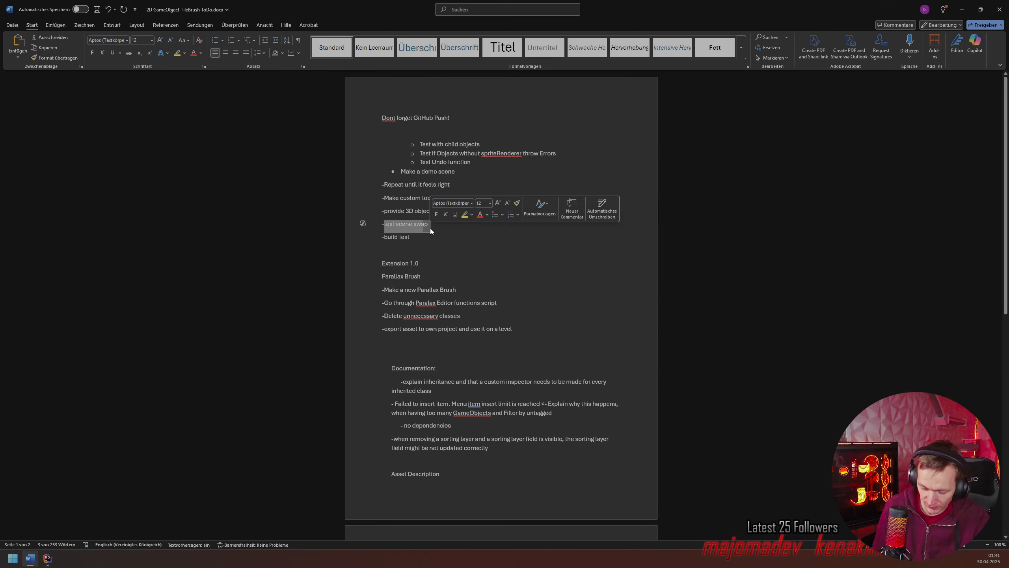
pyautogui.press('BackSpace')
pyautogui.press('BackSpace')
pyautogui.press('BackSpace')
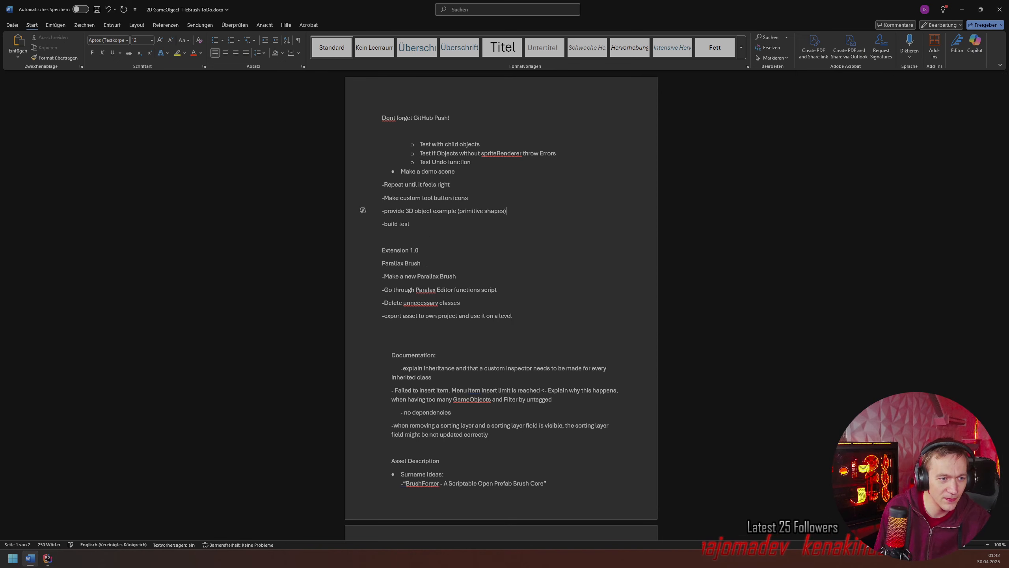
pyautogui.tripleClick(413, 227)
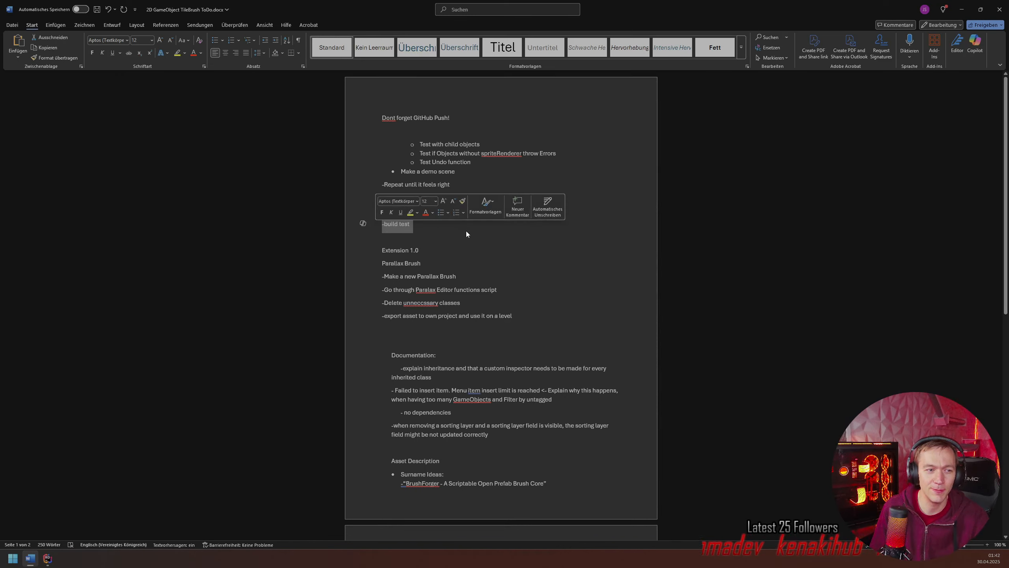